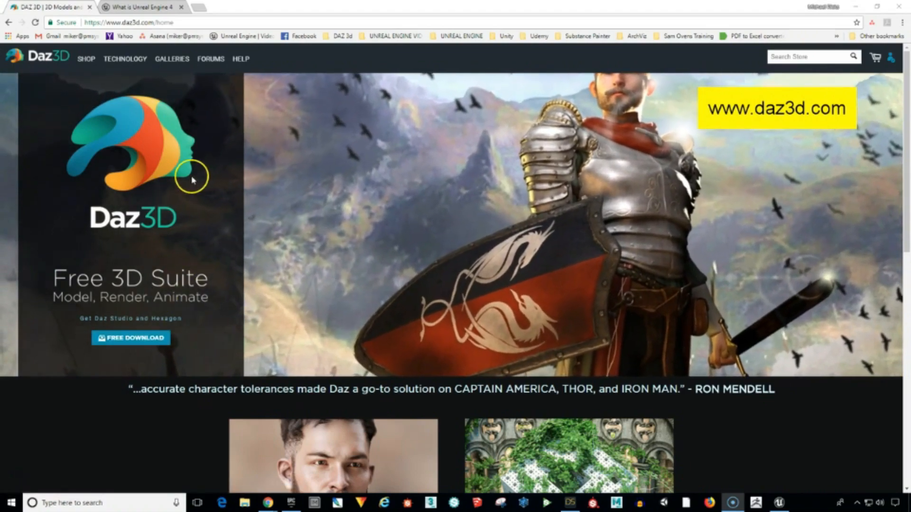
# Search the Daz 3D shop for "essentials" and open the Genesis 2 Starter Essentials product page.
pyautogui.click(87, 59)
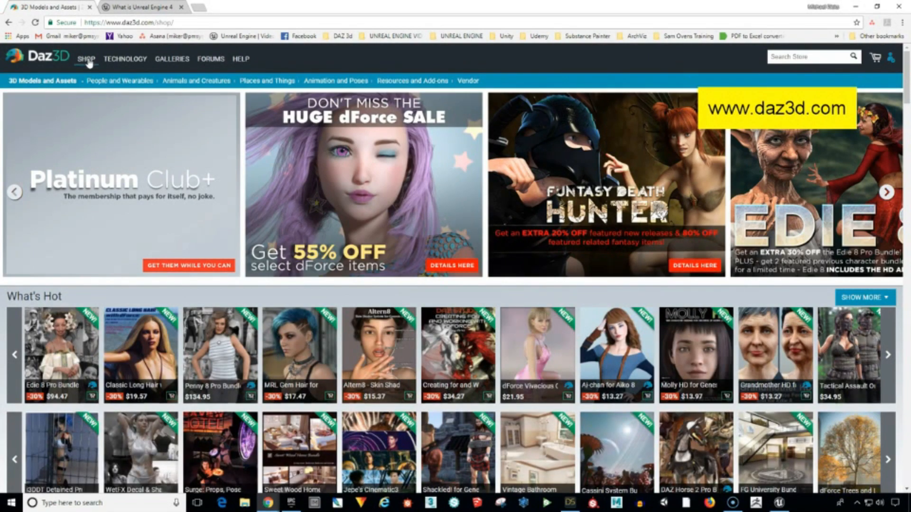
pyautogui.click(791, 56)
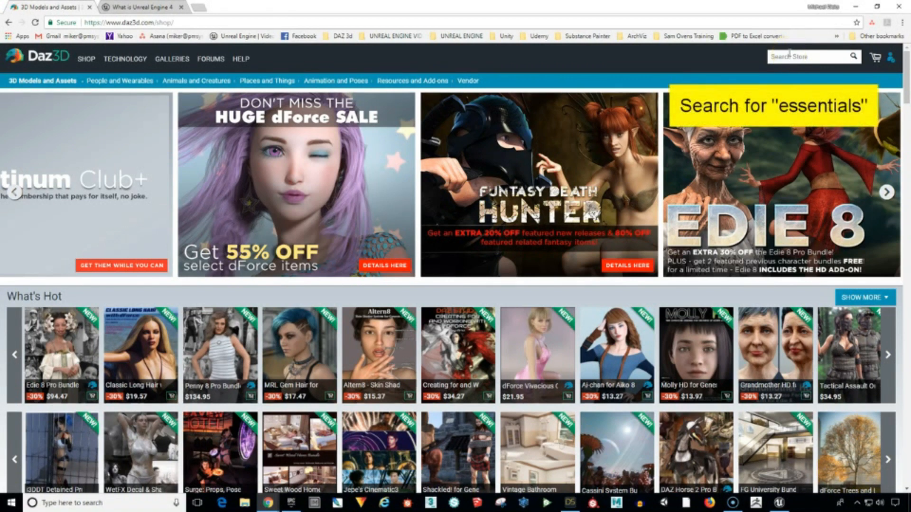
pyautogui.write('entials')
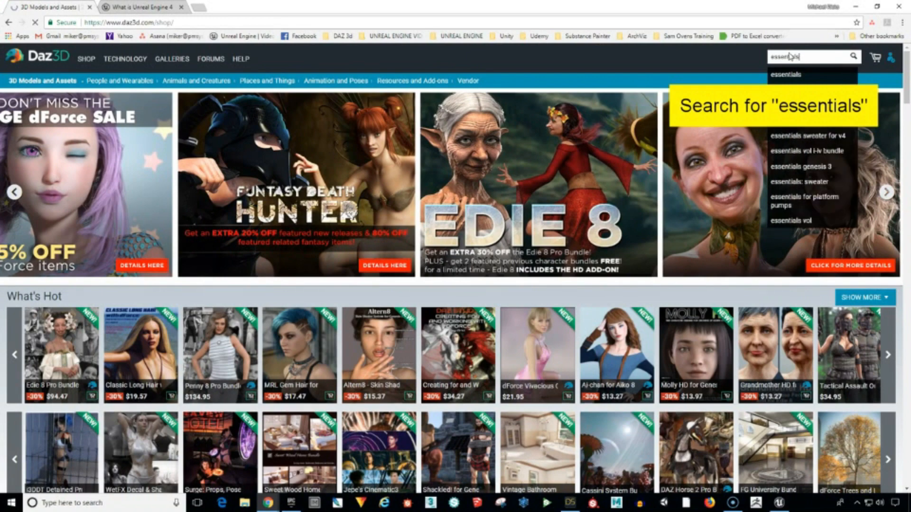
pyautogui.press('Return')
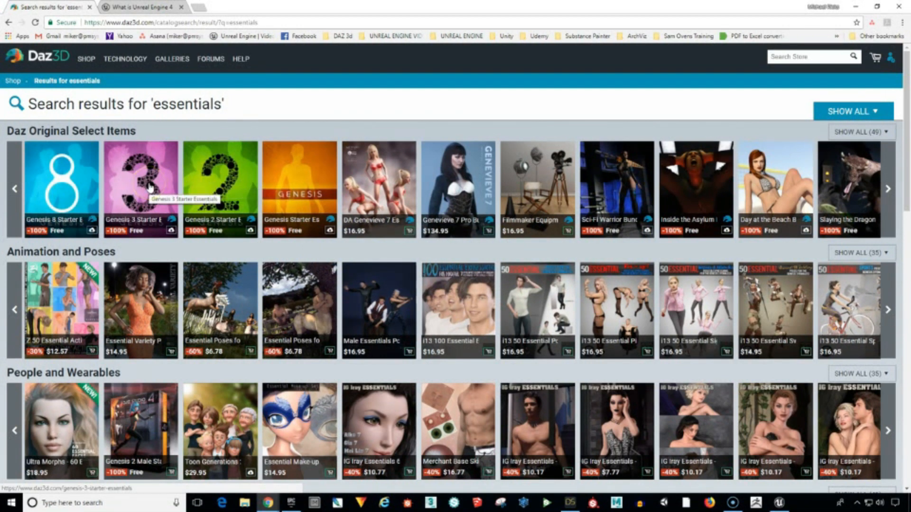
pyautogui.click(235, 181)
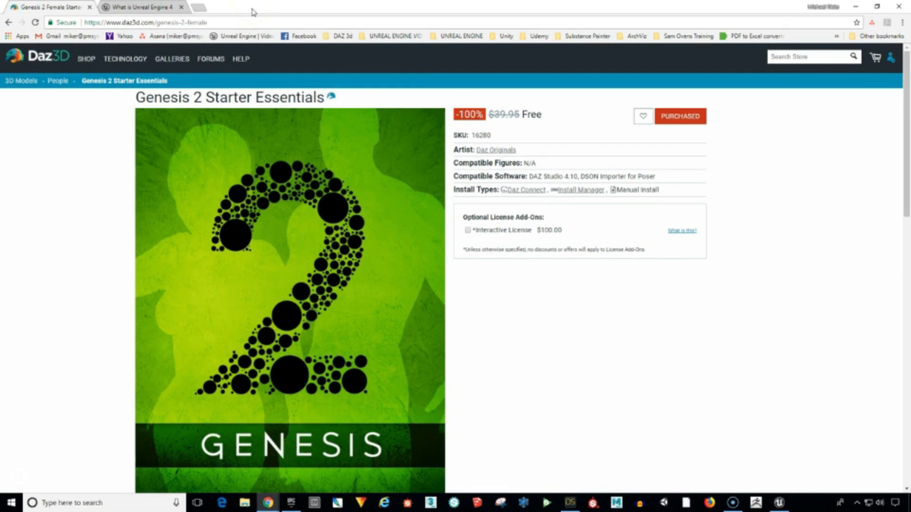
# Switch to the Unreal Engine editor, play the G2F_FacialAnim_Anim animation and look through its animation curves.
pyautogui.click(166, 14)
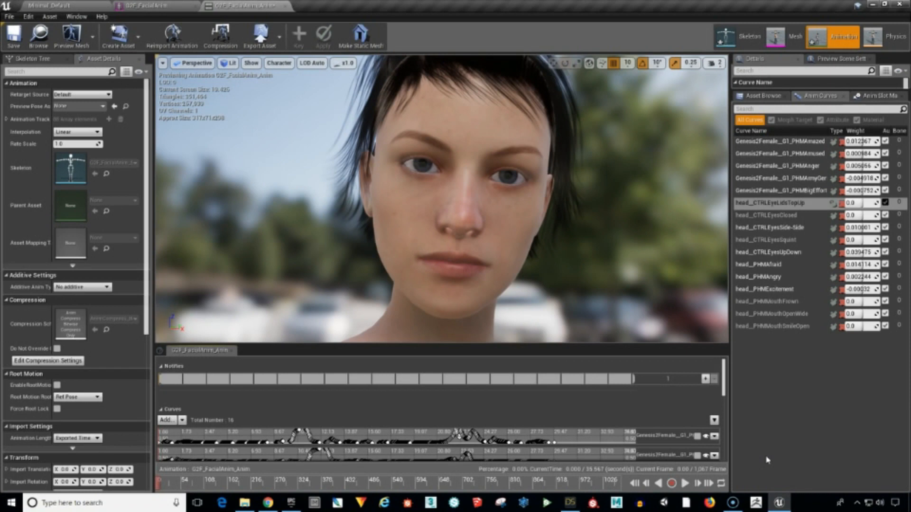
pyautogui.click(684, 484)
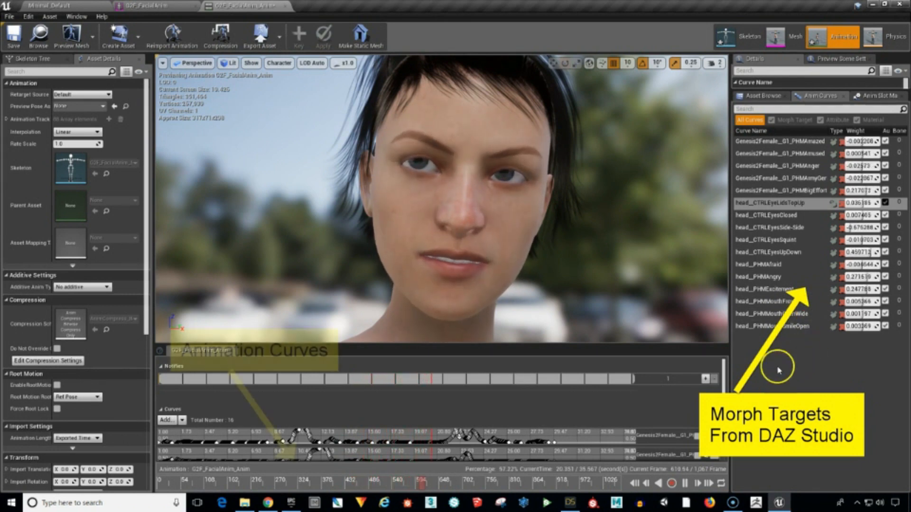
pyautogui.scroll(-5, 721, 409)
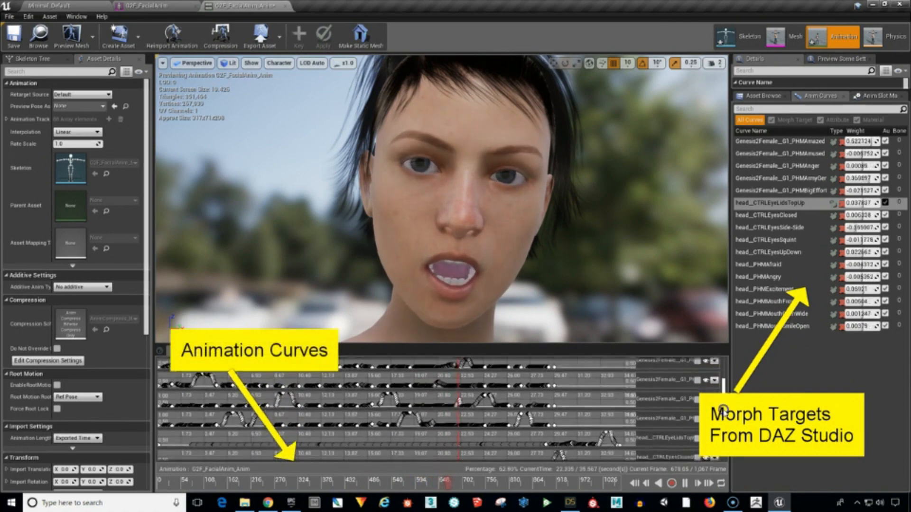
pyautogui.scroll(-6, 721, 409)
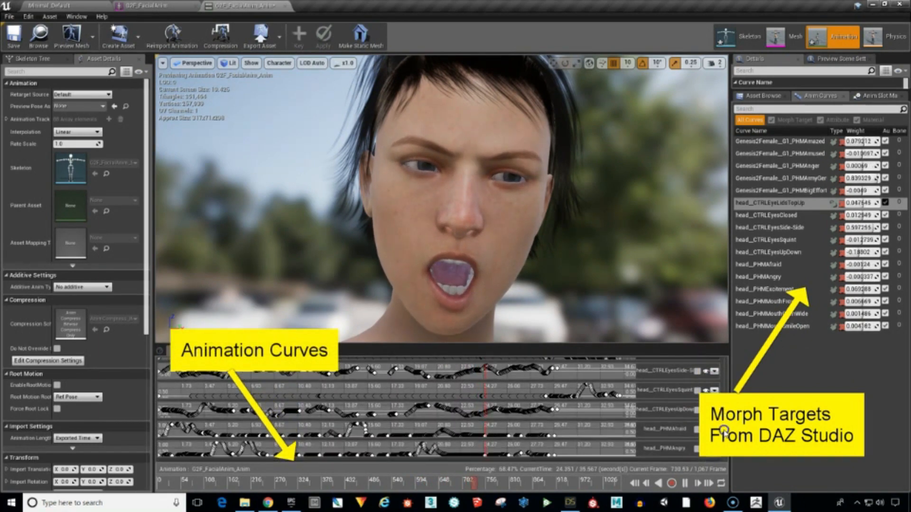
pyautogui.scroll(10, 723, 430)
# Pause the animation and override the head curve weights, setting head_CTRLEyeLidsTopUp to 0.34, head_CTRLEyesSquint to 0.16 and head_CTRLEyesUpDown to 0.28.
pyautogui.click(684, 483)
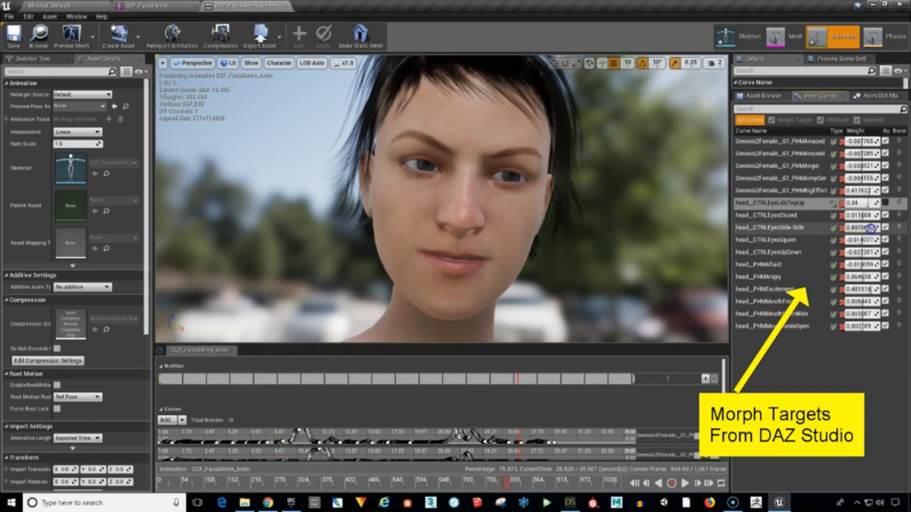
pyautogui.moveTo(871, 227); pyautogui.dragTo(872, 273)
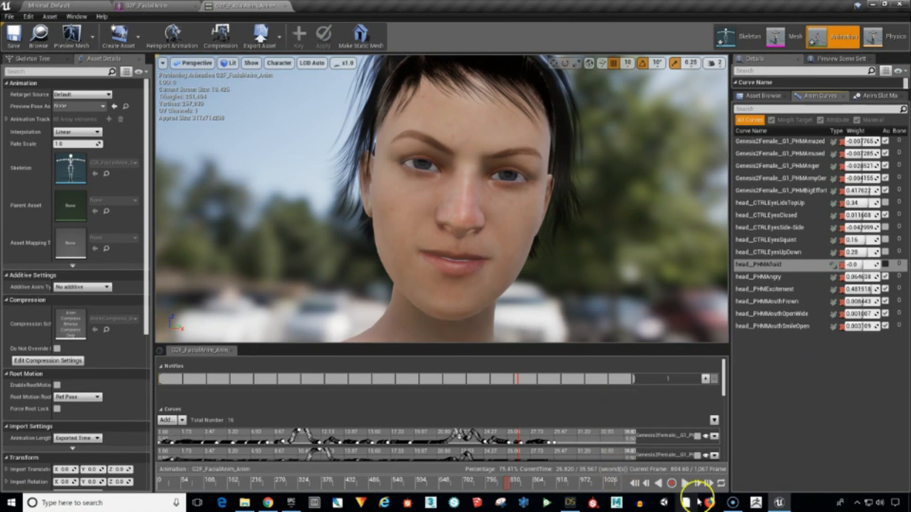
# Switch to DAZ Studio and load the Pin Up figure set from the Genesis 2 Starter Essentials product.
pyautogui.click(572, 503)
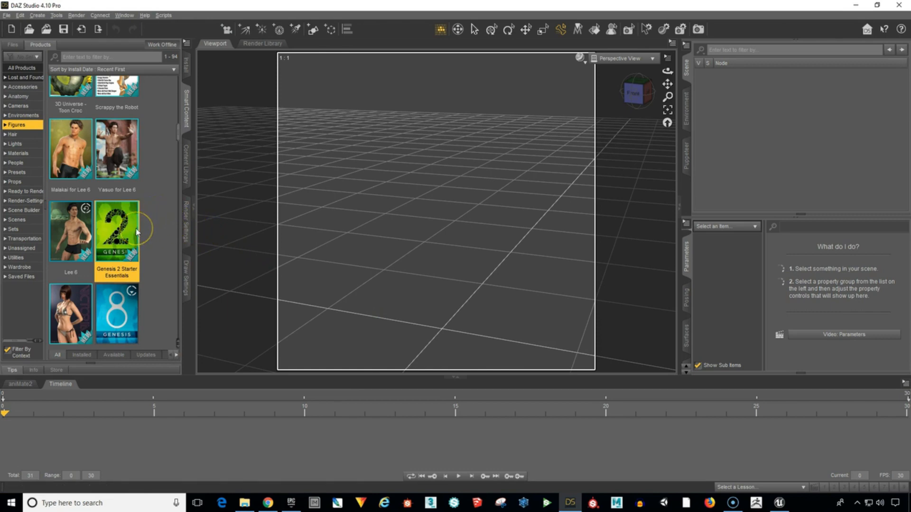
pyautogui.moveTo(135, 229)
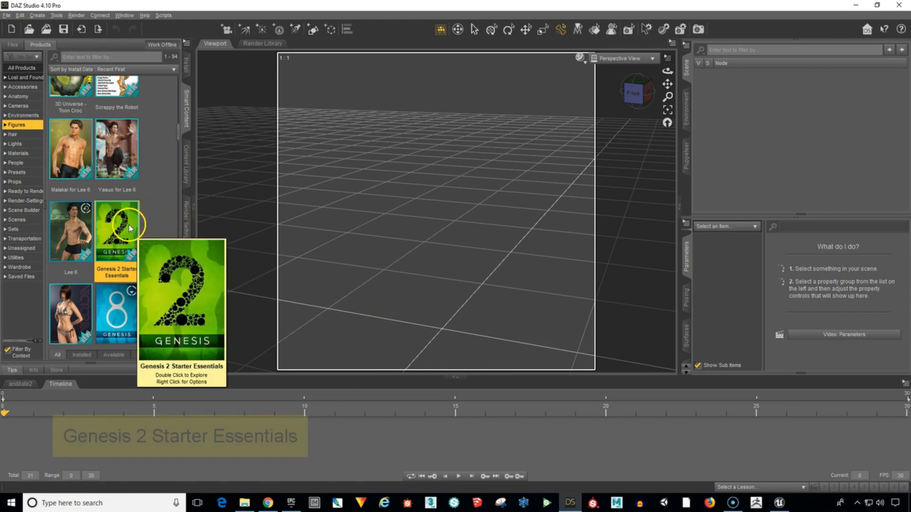
pyautogui.doubleClick(129, 224)
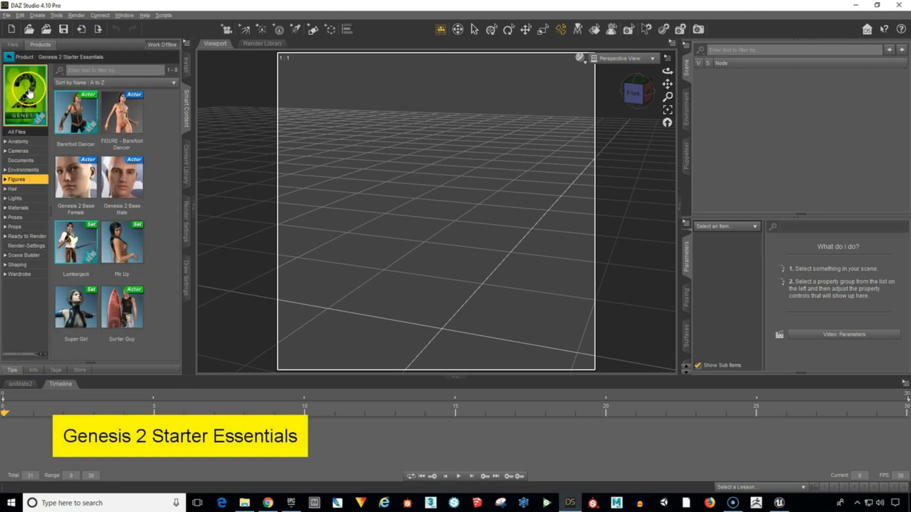
pyautogui.doubleClick(127, 245)
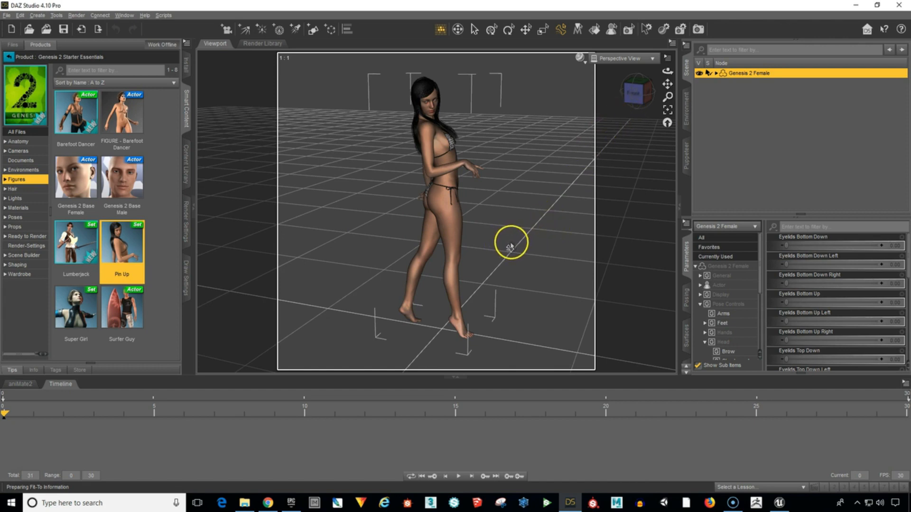
# Restore the Genesis 2 Female figure's pose to its default.
pyautogui.moveTo(630, 96); pyautogui.dragTo(456, 246)
pyautogui.scroll(-3, 588, 142)
pyautogui.scroll(4, 564, 168)
pyautogui.scroll(6, 570, 164)
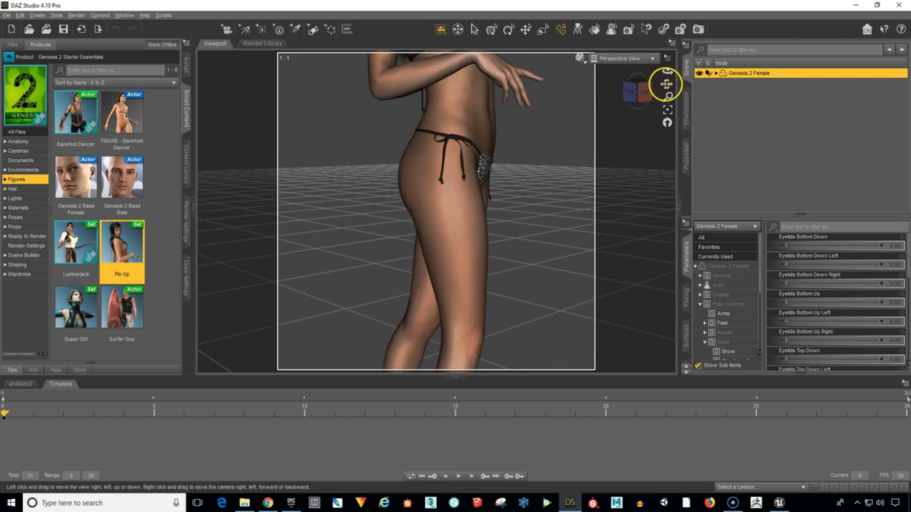
pyautogui.moveTo(668, 83); pyautogui.dragTo(455, 243)
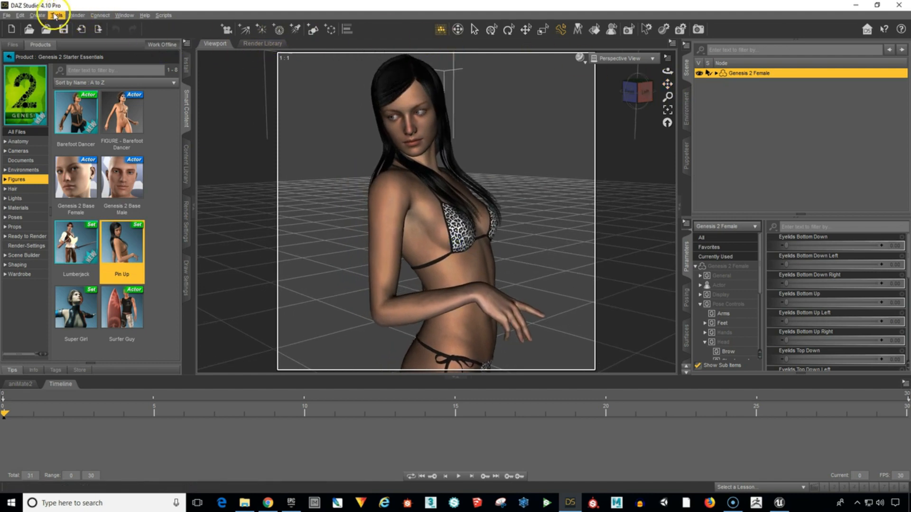
pyautogui.click(20, 15)
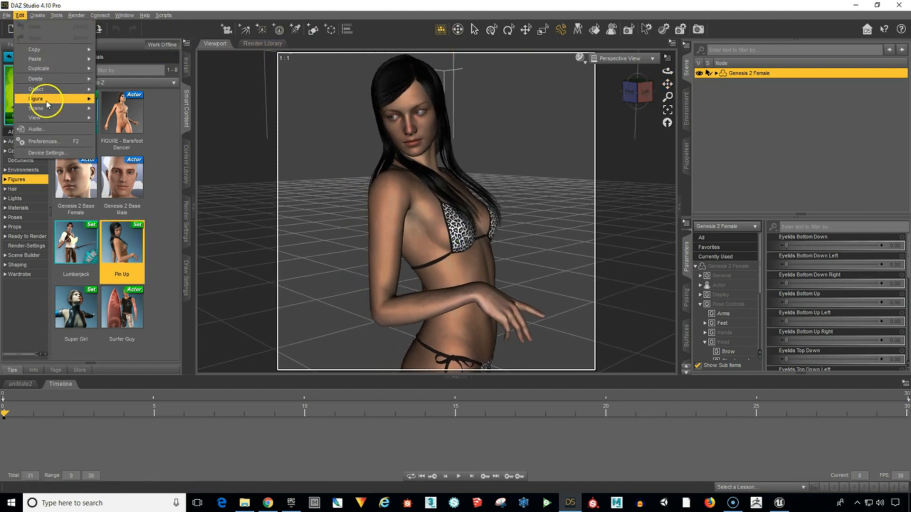
pyautogui.moveTo(38, 98)
pyautogui.moveTo(141, 235)
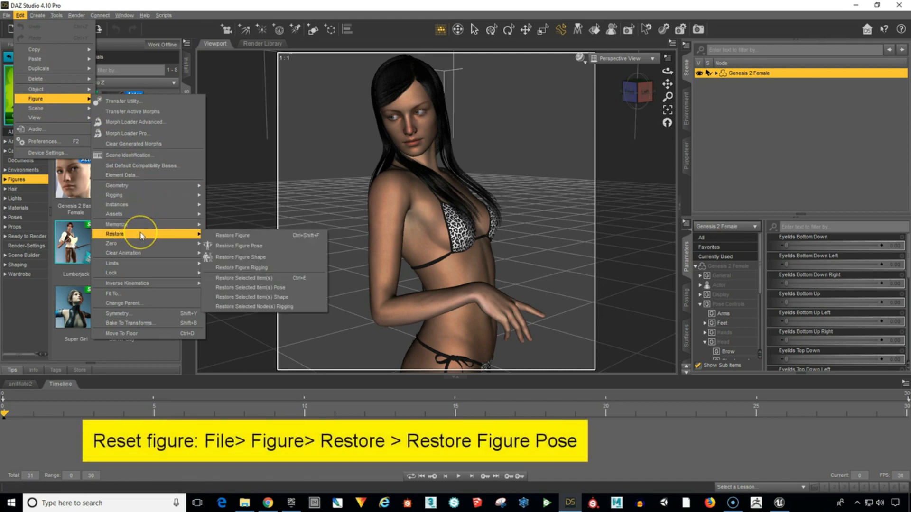
pyautogui.click(251, 235)
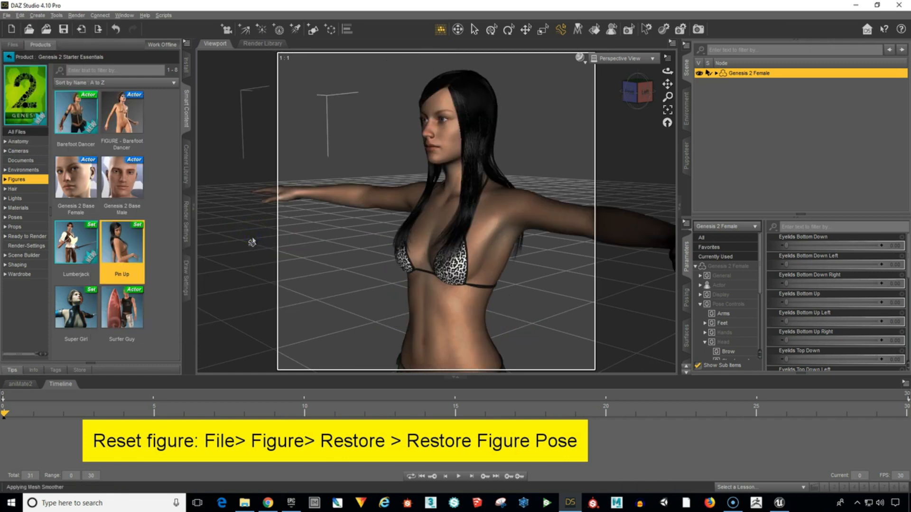
# Frame the whole figure from the front, activate the ActivePose tool and bring up the PowerPose pane.
pyautogui.click(630, 93)
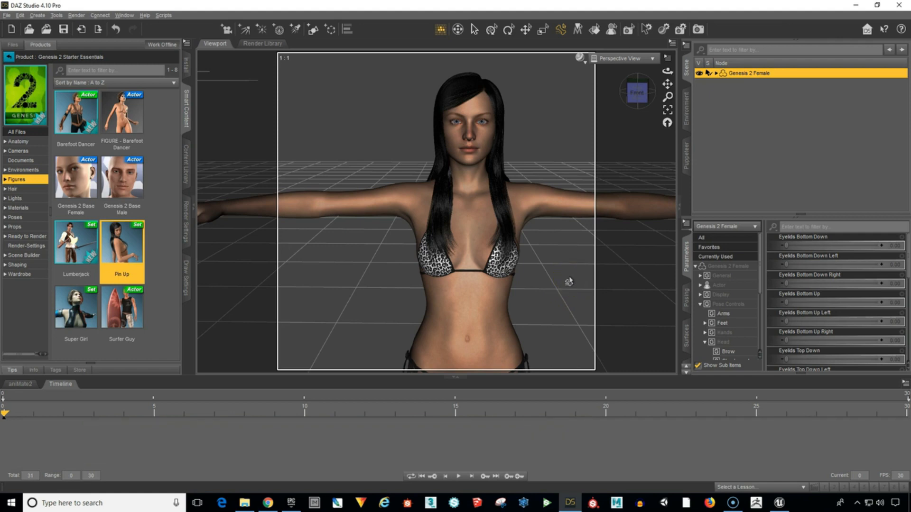
pyautogui.click(667, 111)
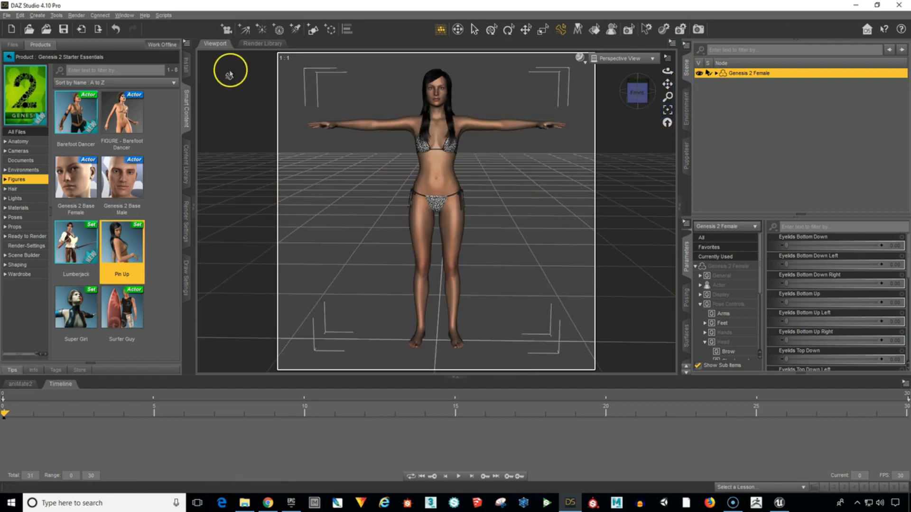
pyautogui.click(562, 35)
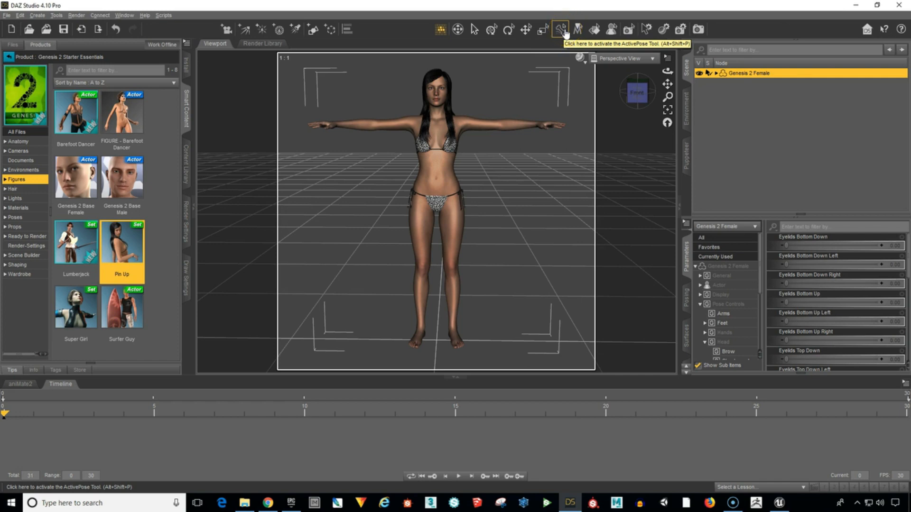
pyautogui.click(124, 15)
pyautogui.moveTo(143, 26)
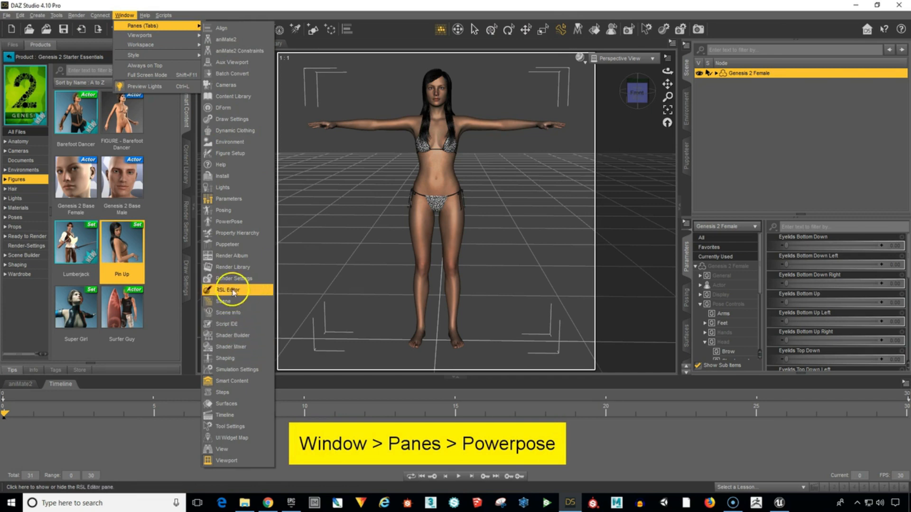
pyautogui.click(255, 226)
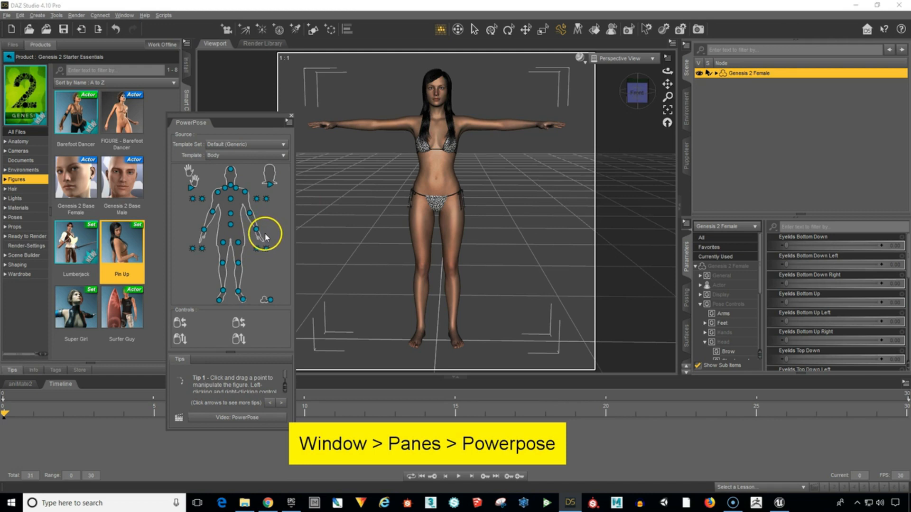
# Lower the arms beside the body by bending the right shoulder about 63 and the left about -58, and slightly adjust the right forearm.
pyautogui.click(384, 129)
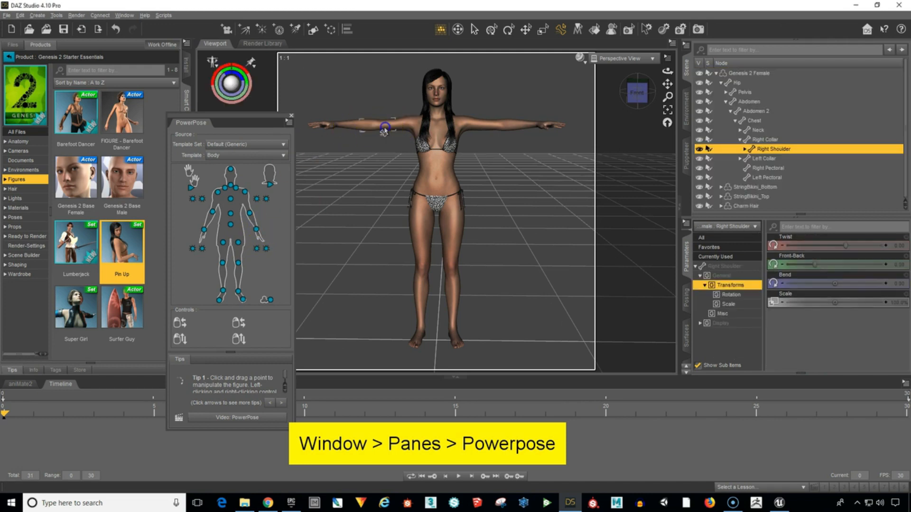
pyautogui.moveTo(384, 129); pyautogui.dragTo(412, 159)
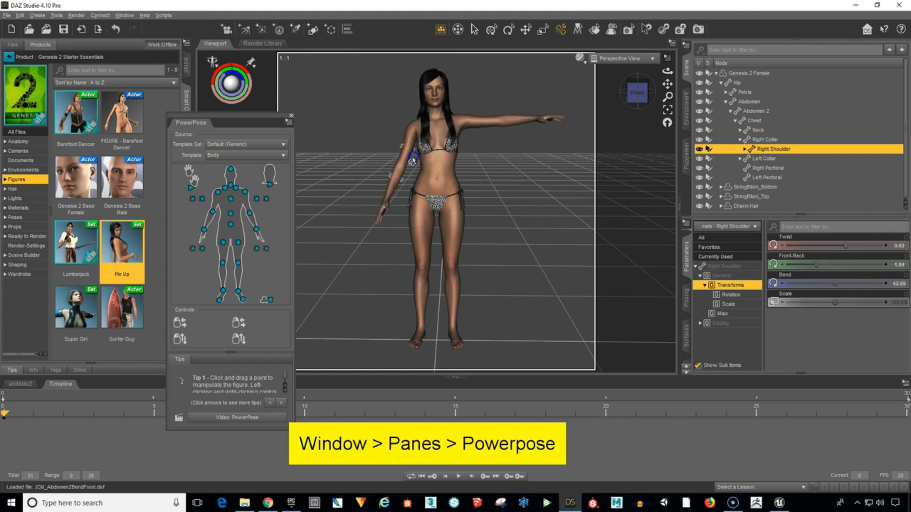
pyautogui.click(481, 127)
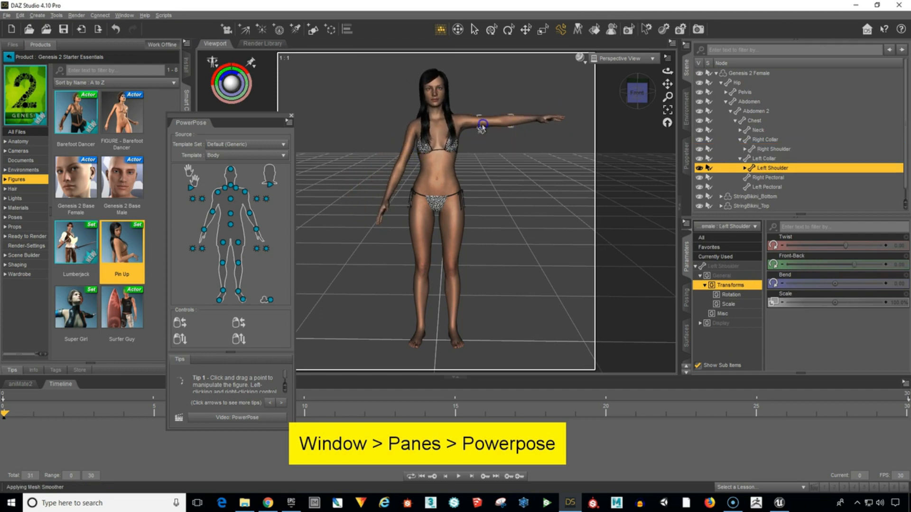
pyautogui.moveTo(482, 126); pyautogui.dragTo(457, 171)
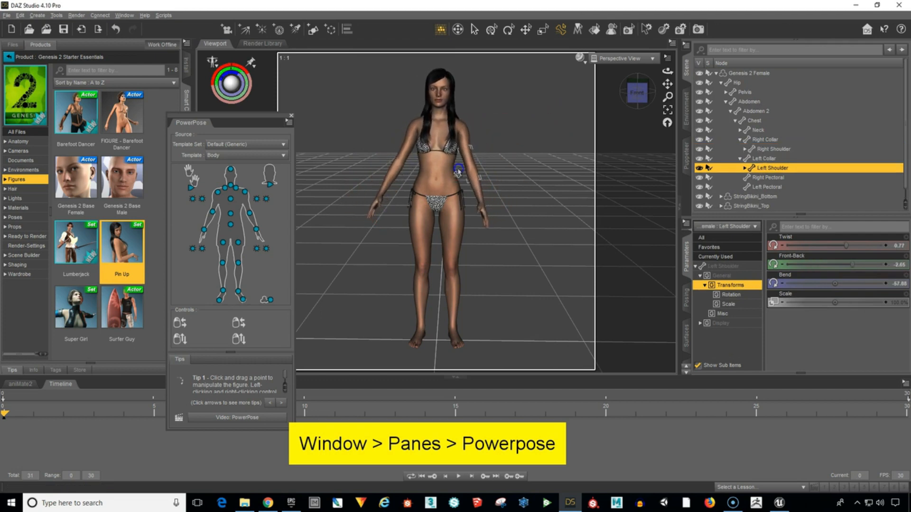
pyautogui.click(396, 187)
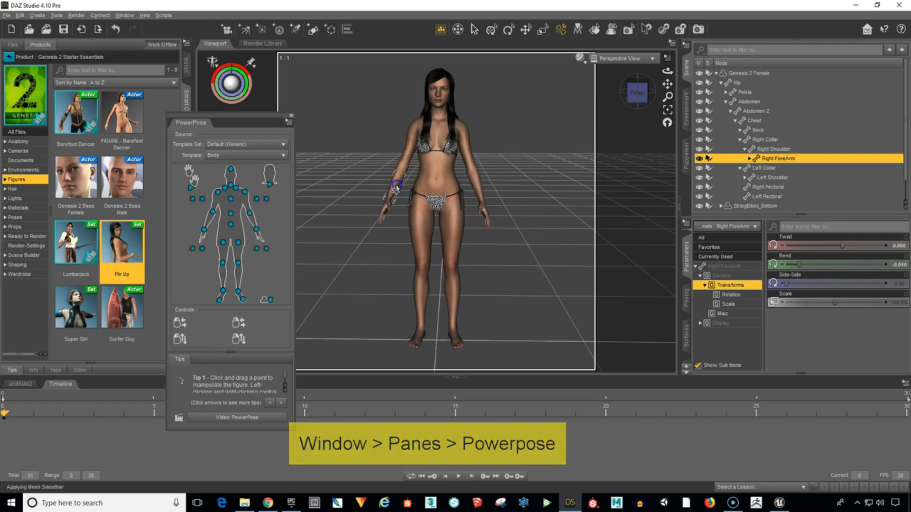
pyautogui.moveTo(396, 187); pyautogui.dragTo(401, 189)
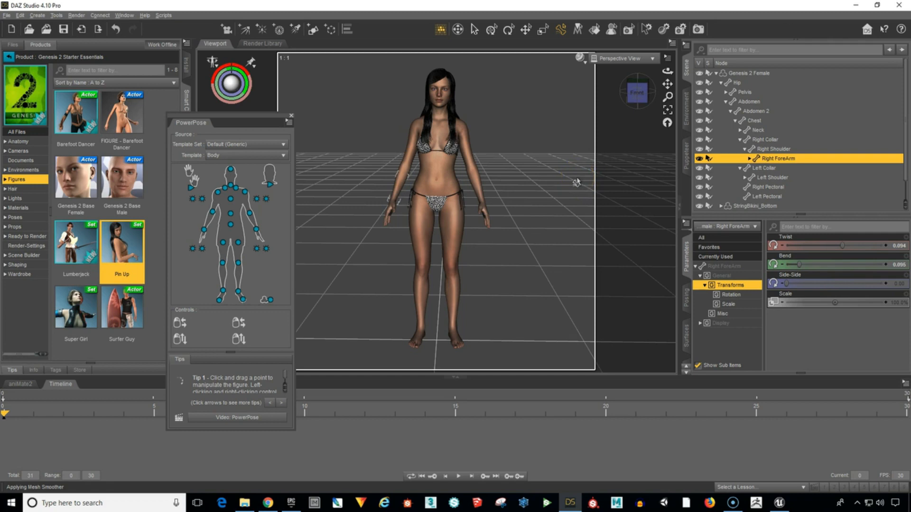
# Switch PowerPose to the Hands template and adjust the right hand to a bend of about -4.5 and a twist of about 0.5.
pyautogui.click(242, 158)
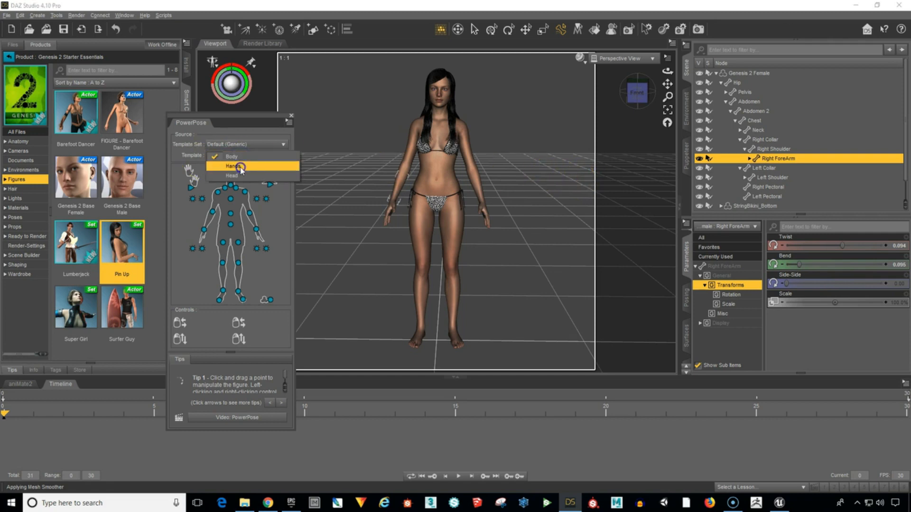
pyautogui.click(242, 167)
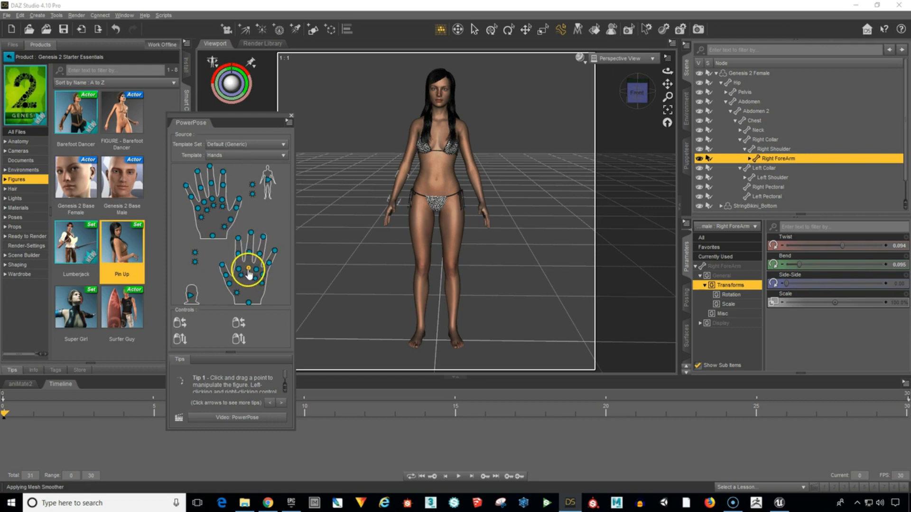
pyautogui.click(247, 299)
pyautogui.moveTo(250, 287); pyautogui.dragTo(251, 303)
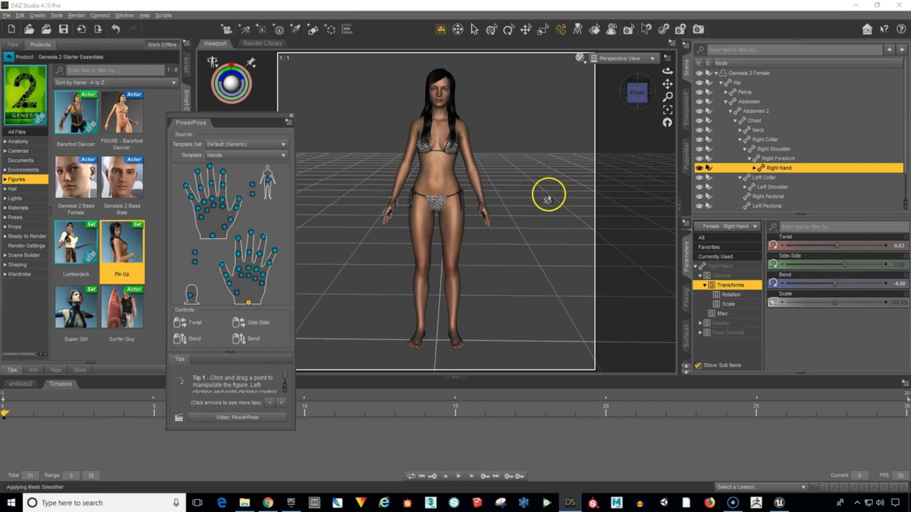
pyautogui.click(646, 92)
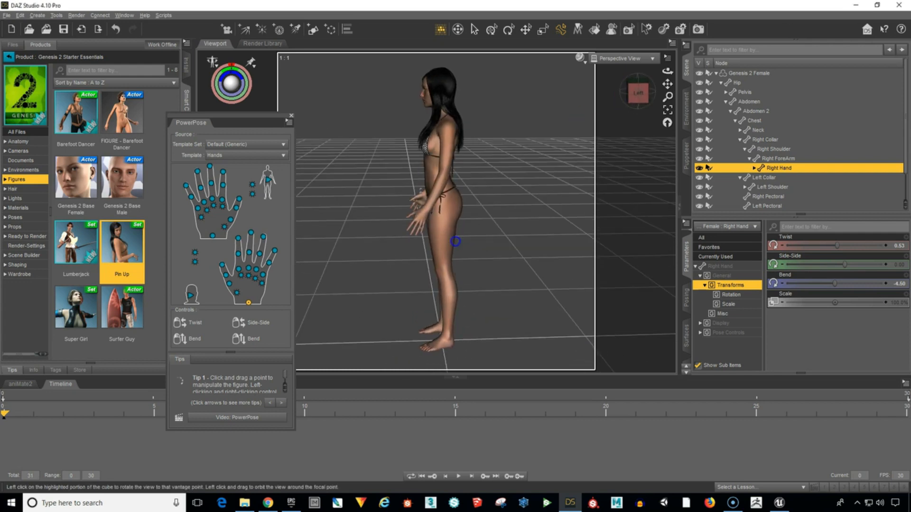
# Slightly adjust the left forearm and the right forearm so both arms hang evenly beside the body.
pyautogui.click(441, 204)
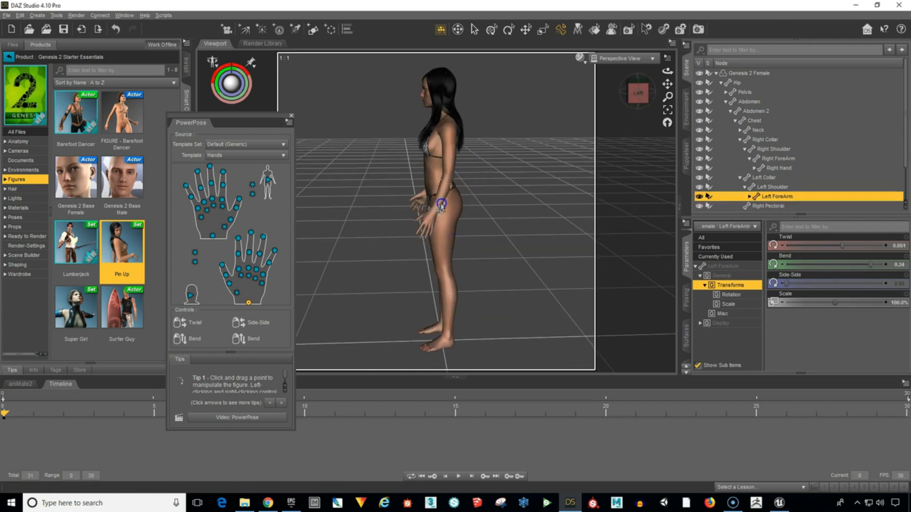
pyautogui.moveTo(441, 205); pyautogui.dragTo(454, 232)
pyautogui.moveTo(635, 99); pyautogui.dragTo(643, 97)
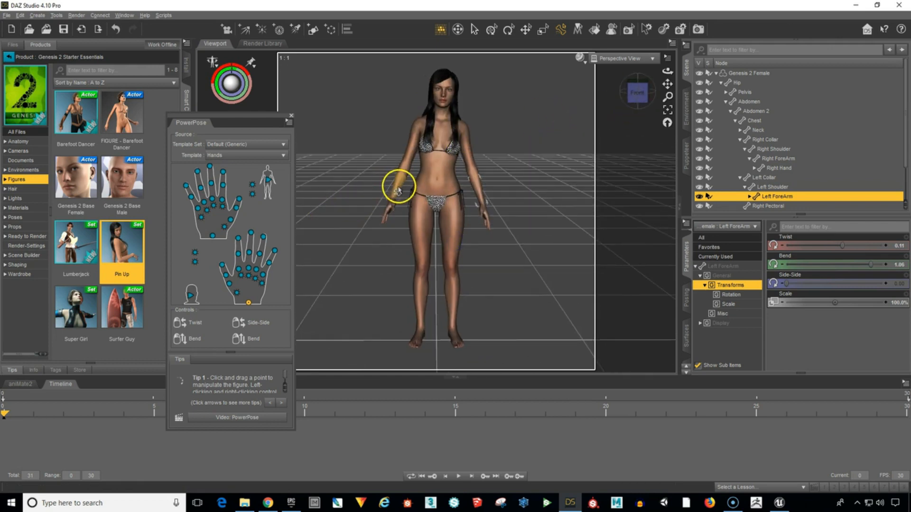
pyautogui.moveTo(397, 187)
pyautogui.mouseDown()
pyautogui.moveTo(407, 187)
pyautogui.moveTo(399, 187)
pyautogui.mouseUp()
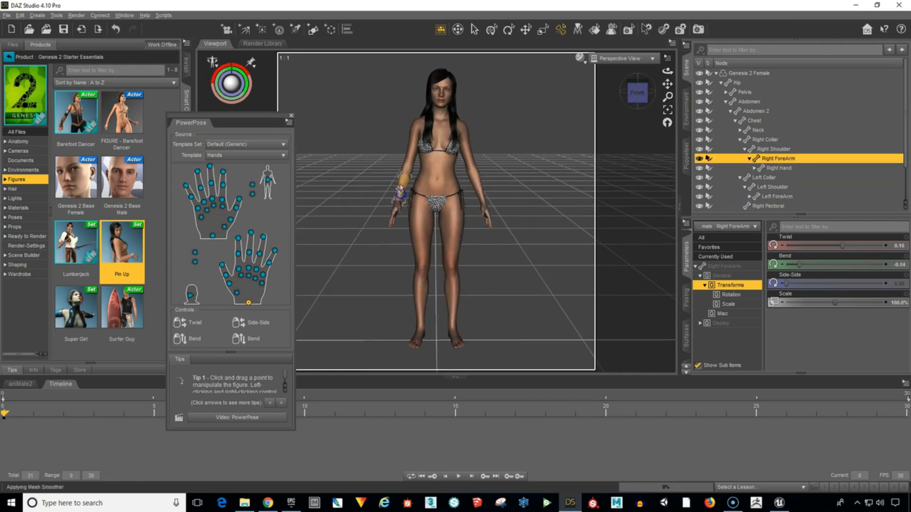
# Rotate the head to face straight forward and close the PowerPose pane.
pyautogui.click(443, 86)
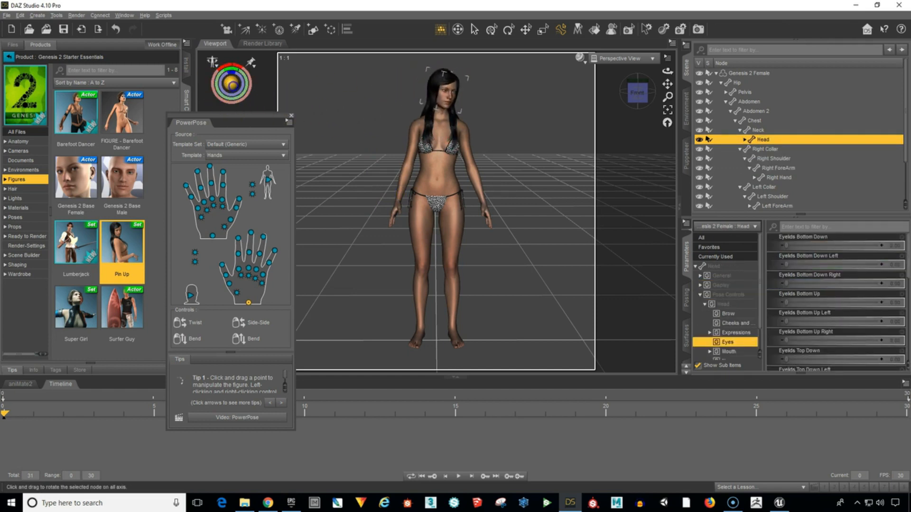
pyautogui.moveTo(231, 84); pyautogui.dragTo(232, 85)
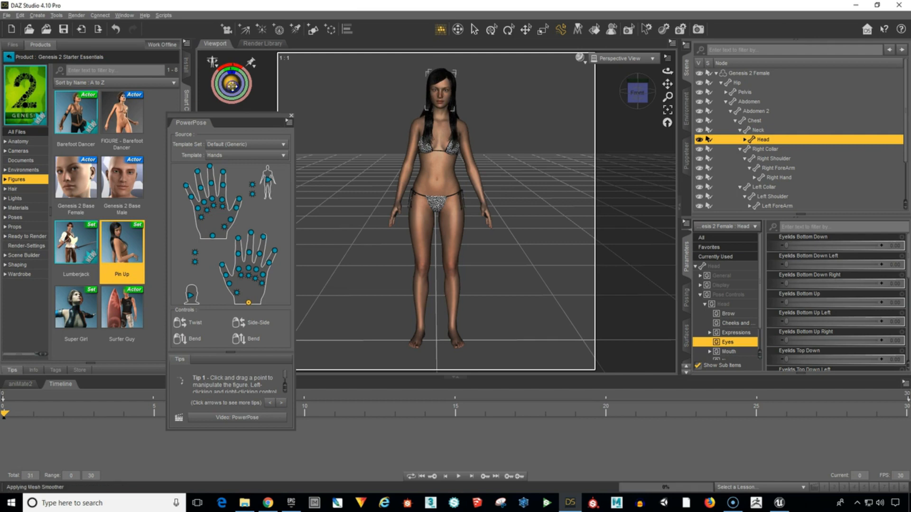
pyautogui.click(290, 116)
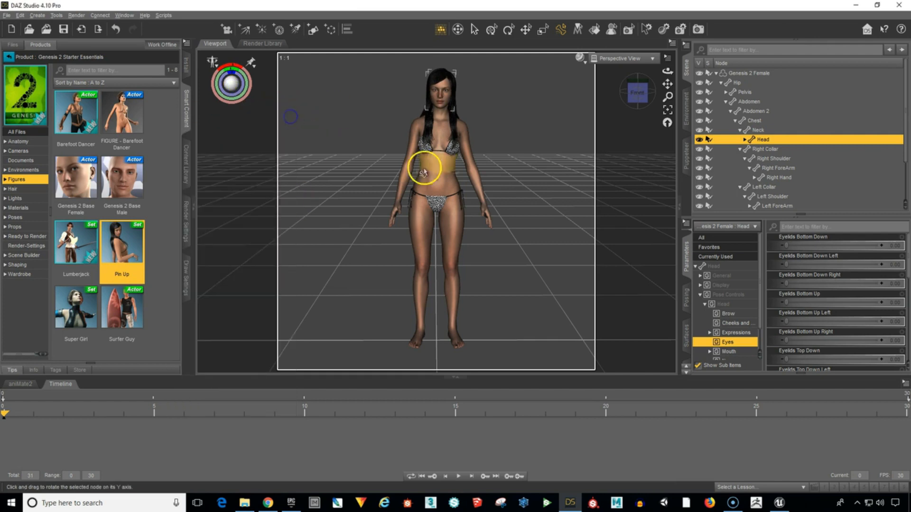
# Select the head and frame it in a close-up front view.
pyautogui.click(435, 179)
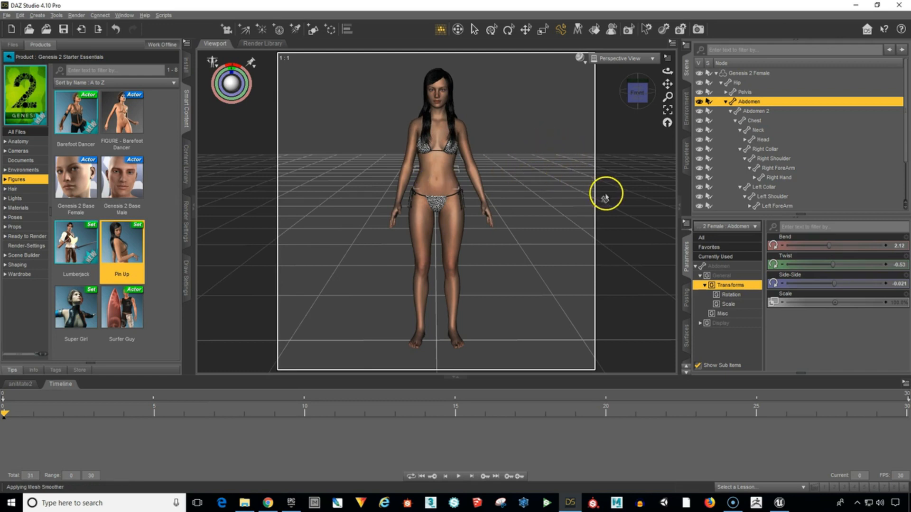
pyautogui.click(442, 88)
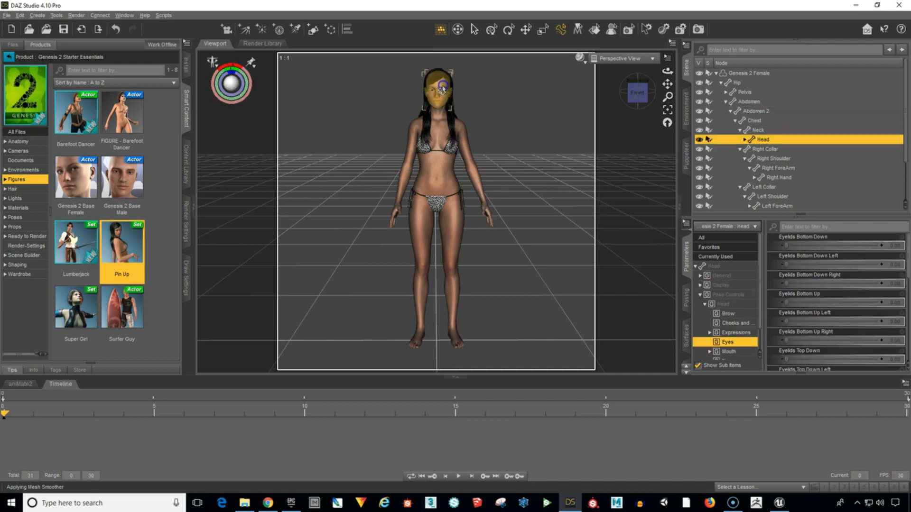
pyautogui.click(667, 111)
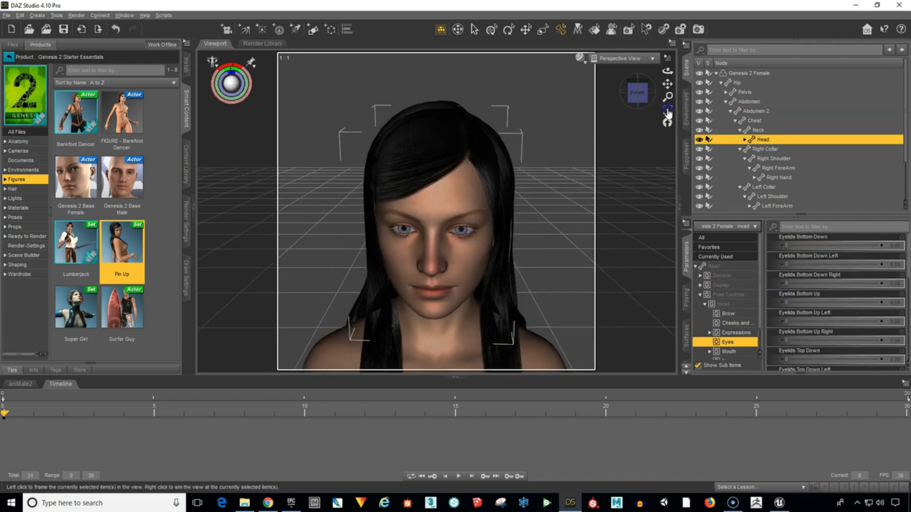
pyautogui.click(637, 93)
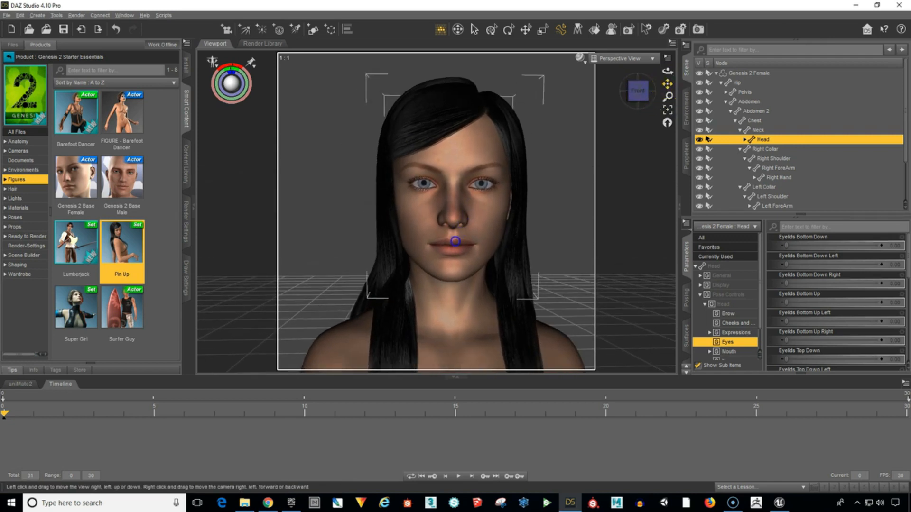
pyautogui.scroll(2, 584, 204)
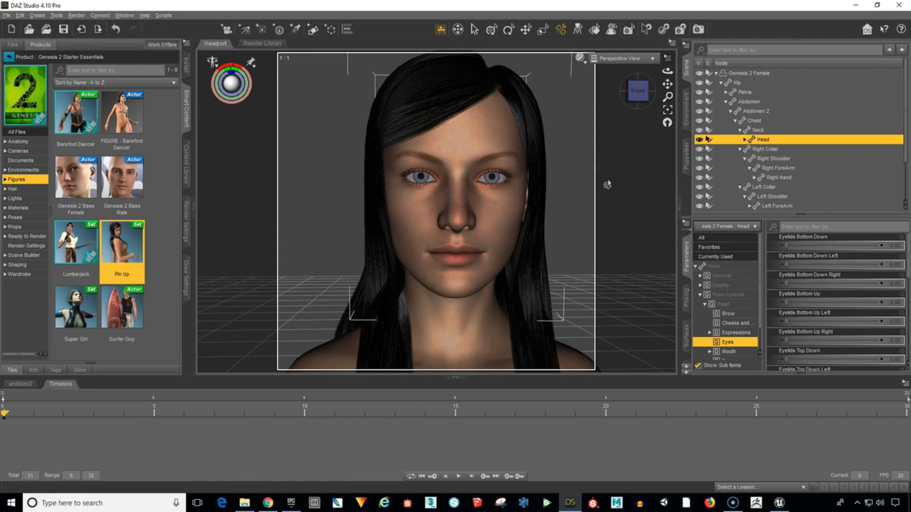
# Bring up the Puppeteer pane for the Genesis 2 Female figure and show where it is listed among the available panes.
pyautogui.click(606, 186)
pyautogui.click(686, 160)
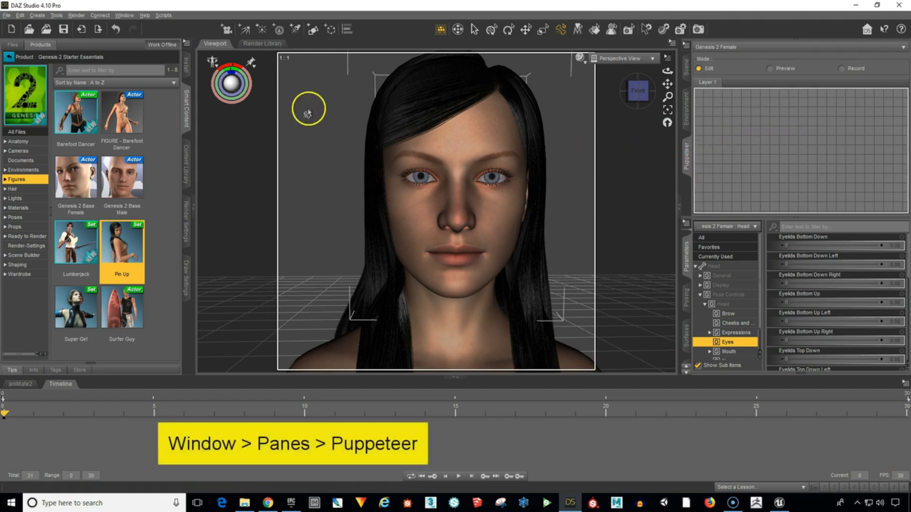
pyautogui.click(126, 16)
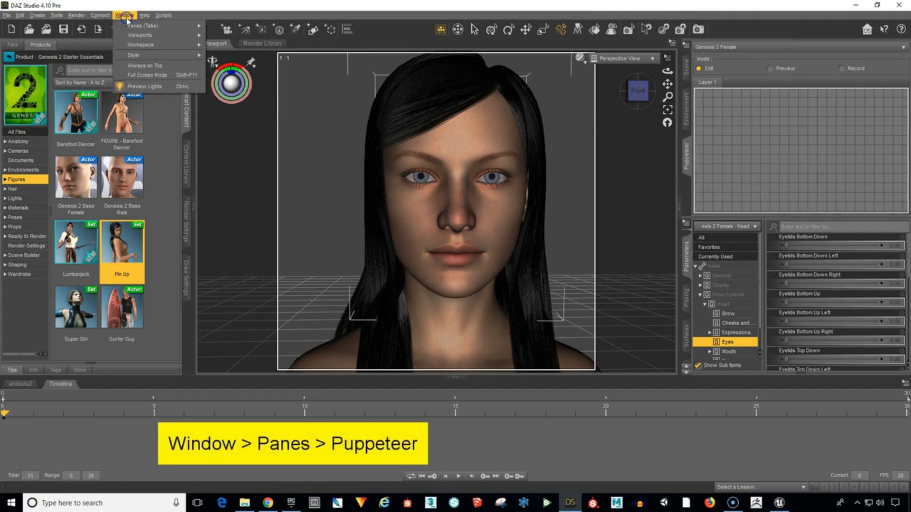
pyautogui.moveTo(132, 26)
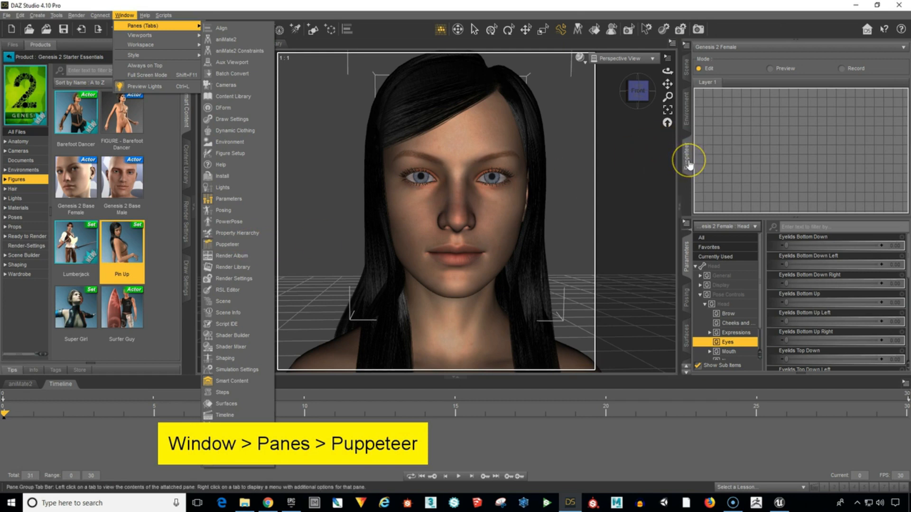
# Undock the Puppeteer pane as an enlarged floating window and return it to its original pane group.
pyautogui.moveTo(688, 165); pyautogui.dragTo(235, 117)
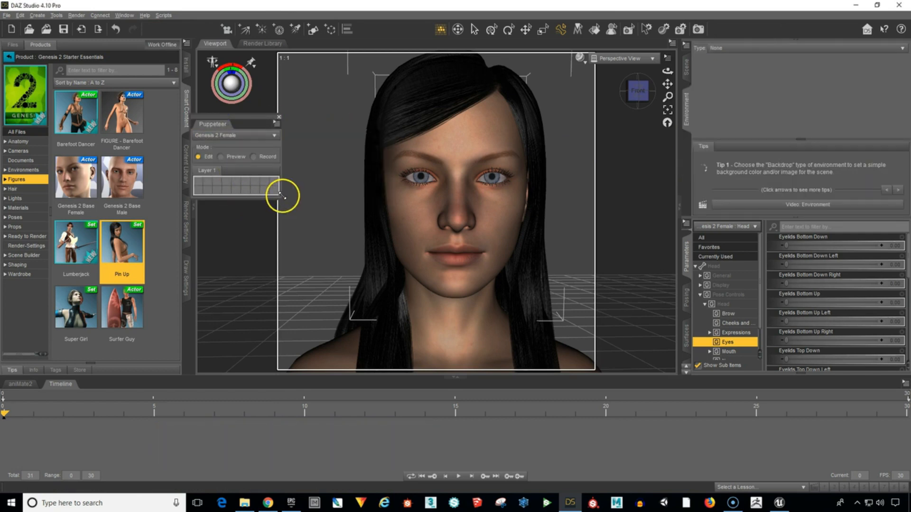
pyautogui.moveTo(276, 195); pyautogui.dragTo(389, 331)
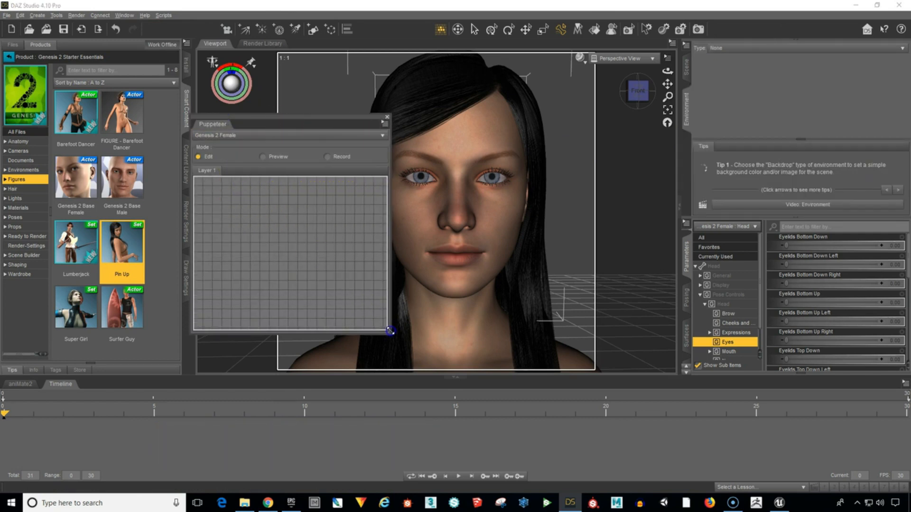
pyautogui.click(220, 126)
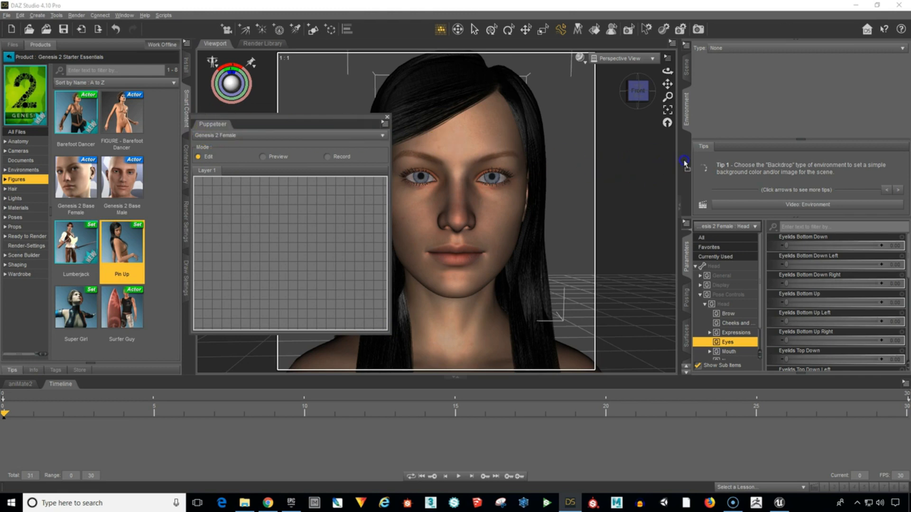
pyautogui.moveTo(686, 161); pyautogui.dragTo(686, 161)
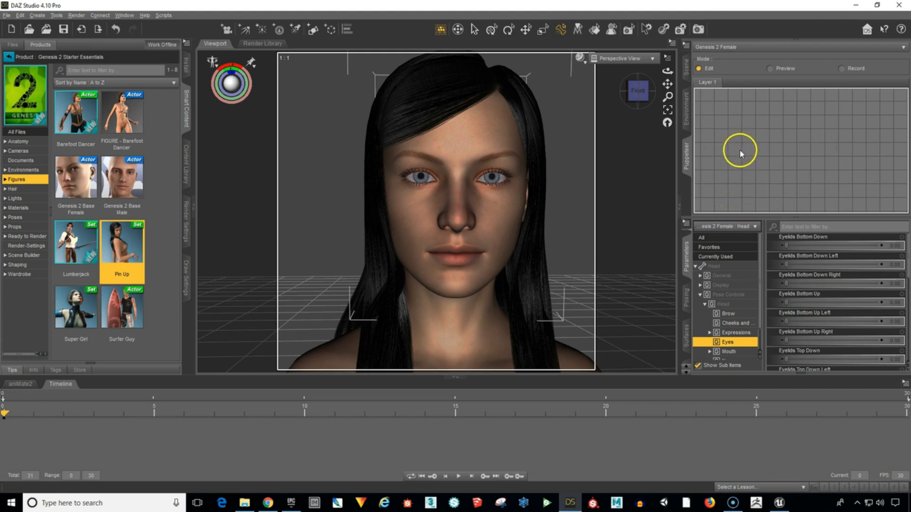
# Rename the Puppeteer layer Mouth and add a pose point for the neutral face near the centre of its grid.
pyautogui.rightClick(739, 118)
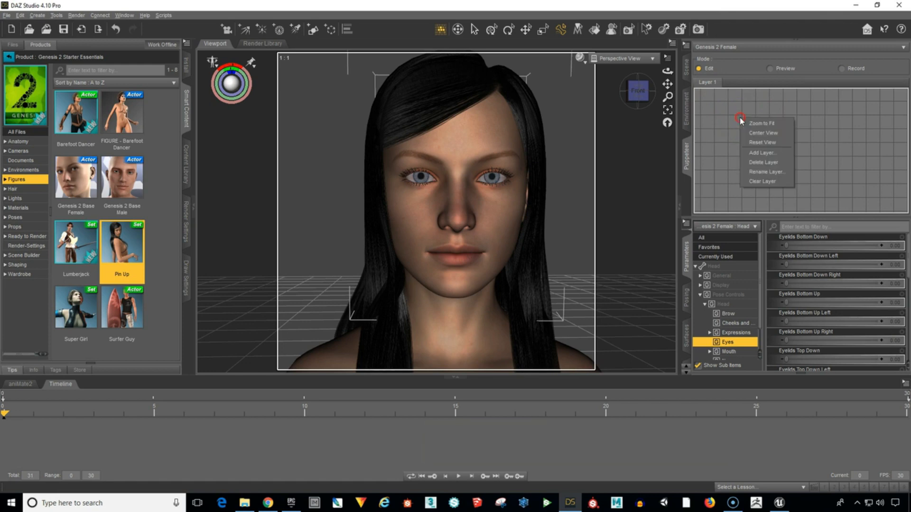
pyautogui.click(761, 172)
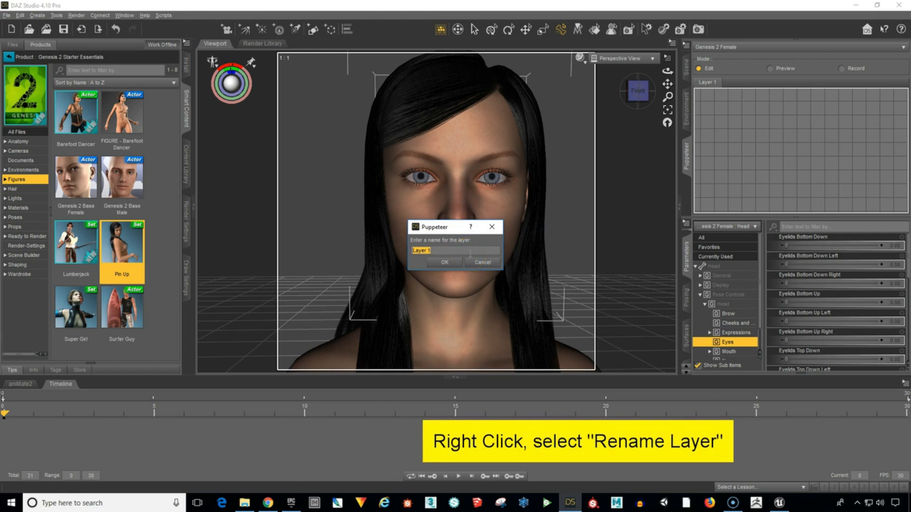
pyautogui.write('Mouth')
pyautogui.press('Return')
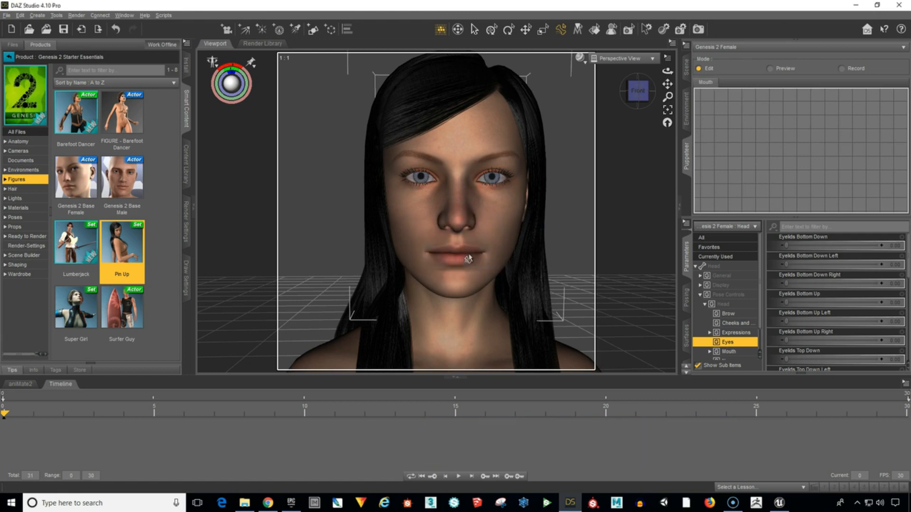
pyautogui.click(477, 247)
pyautogui.click(792, 151)
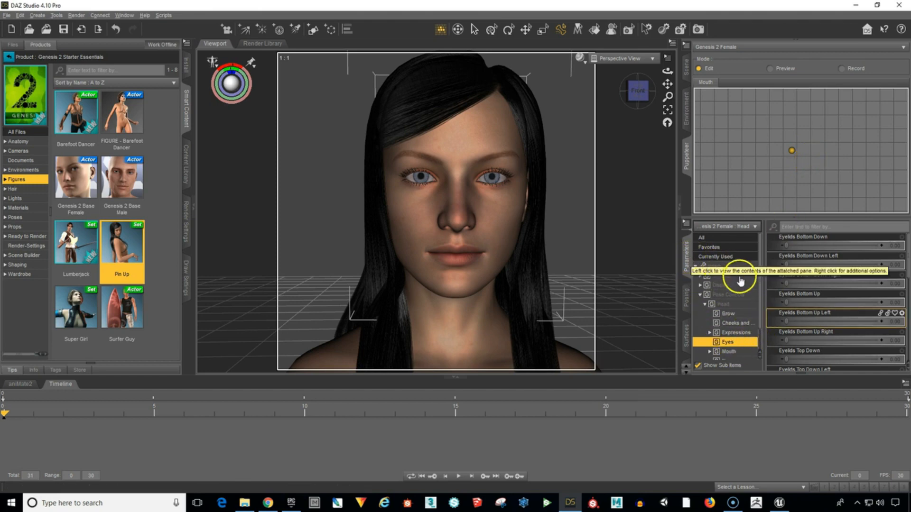
# Select the whole Genesis 2 Female figure in the scene hierarchy and return to the Puppeteer pane.
pyautogui.click(727, 294)
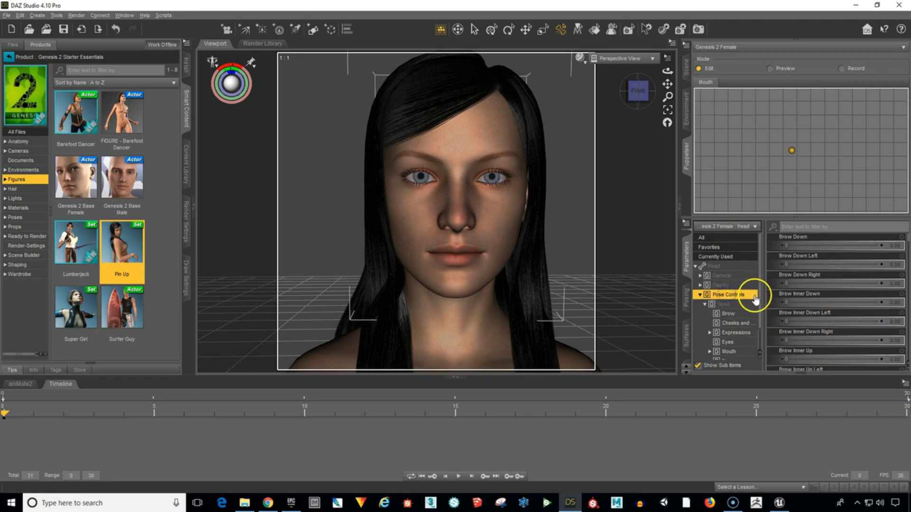
pyautogui.click(686, 68)
pyautogui.click(752, 74)
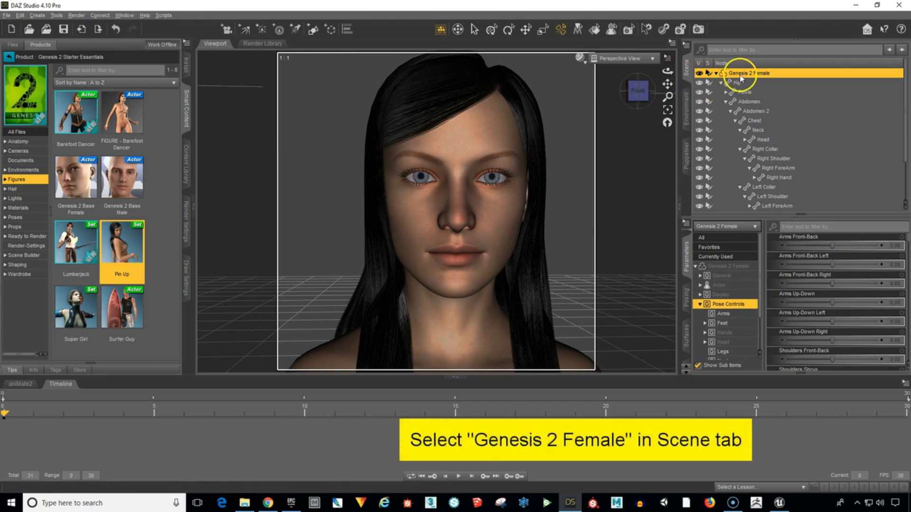
pyautogui.click(692, 166)
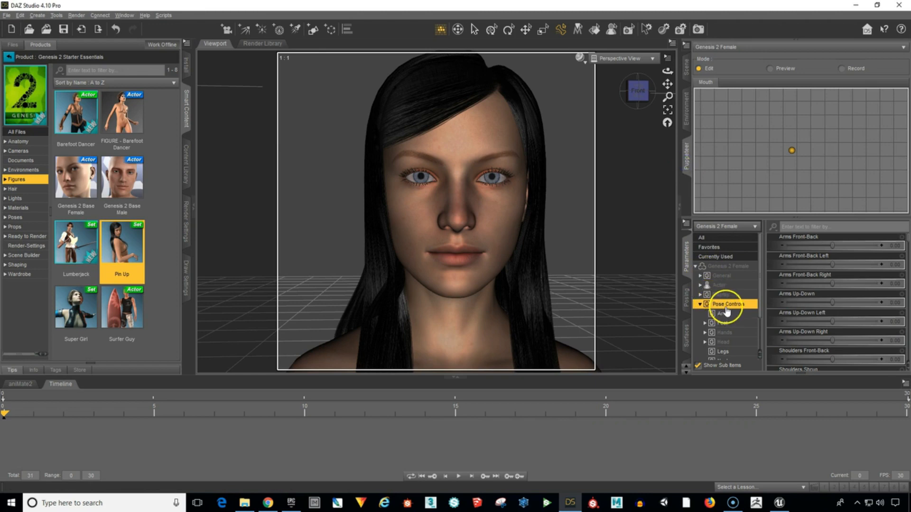
# Expand the figure's Head pose controls and show the Mouth parameters.
pyautogui.click(723, 343)
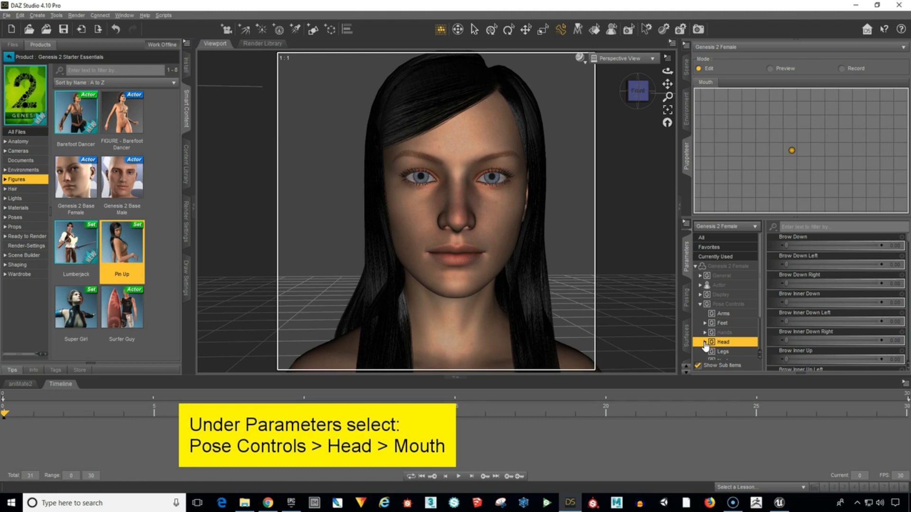
pyautogui.click(705, 343)
pyautogui.scroll(-3, 736, 344)
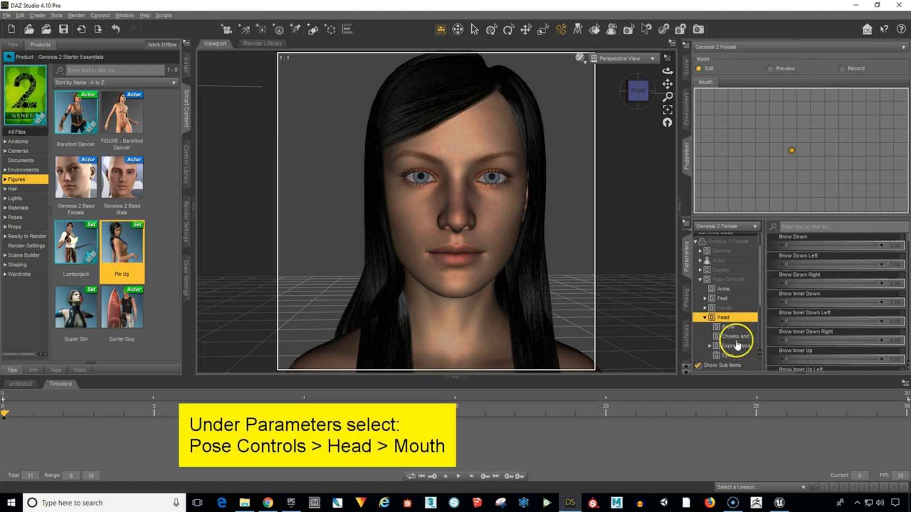
pyautogui.scroll(-1, 737, 337)
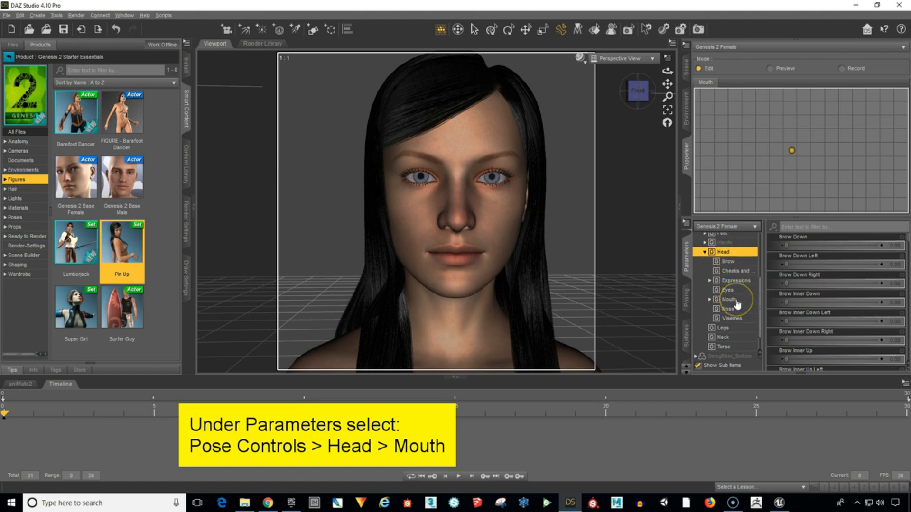
pyautogui.click(735, 300)
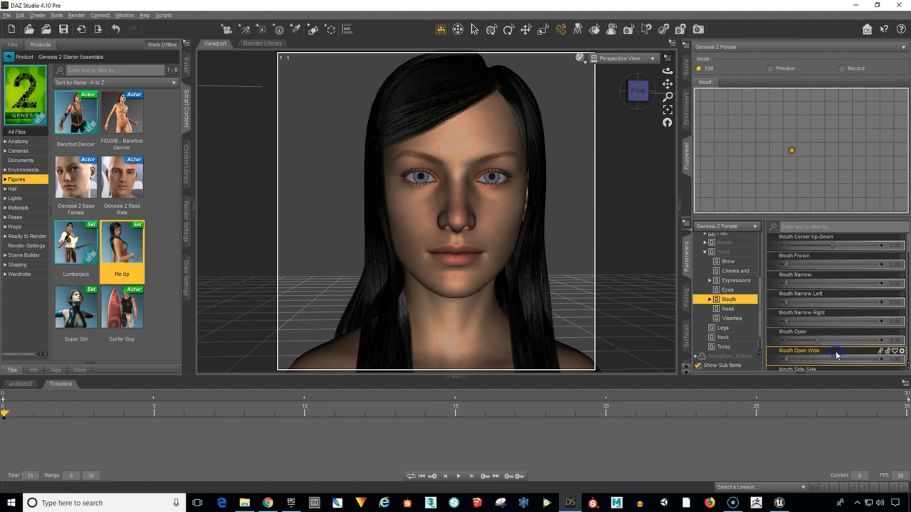
# Set the Mouth Open Wide morph to 1.00.
pyautogui.click(787, 361)
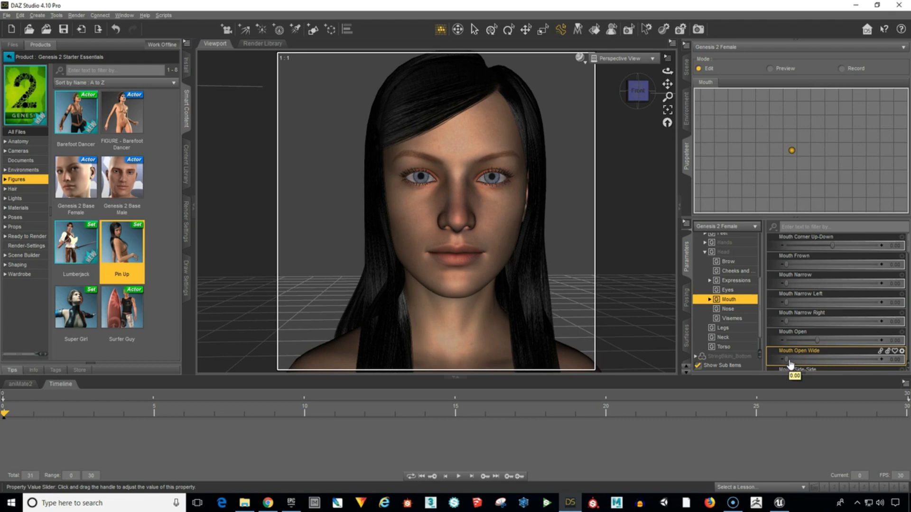
pyautogui.click(791, 371)
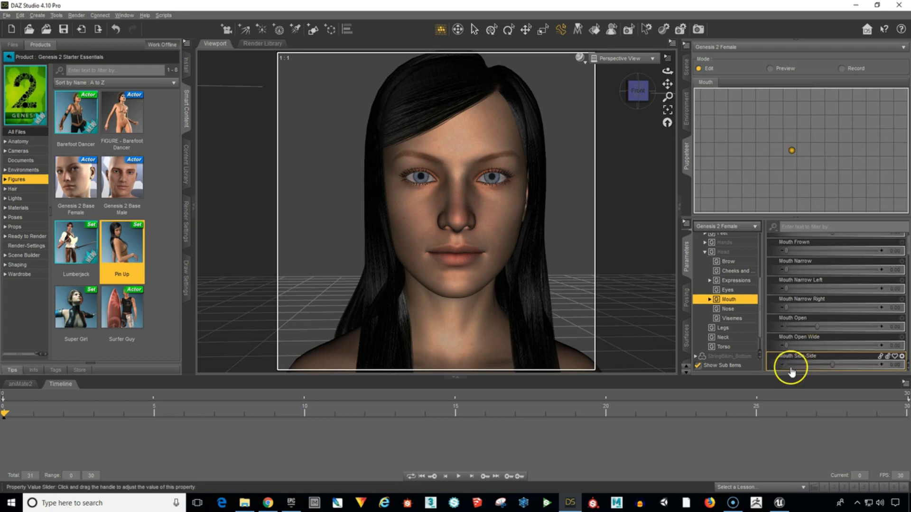
pyautogui.click(786, 346)
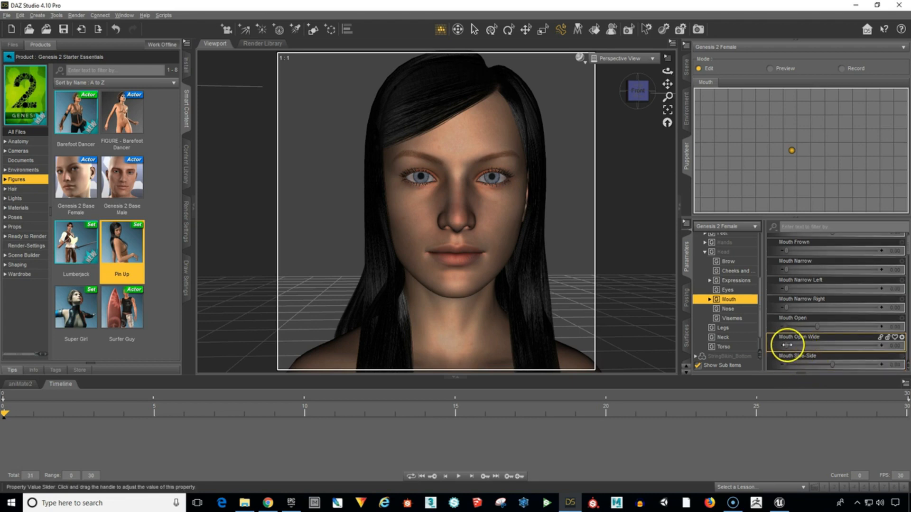
pyautogui.moveTo(787, 345); pyautogui.dragTo(884, 346)
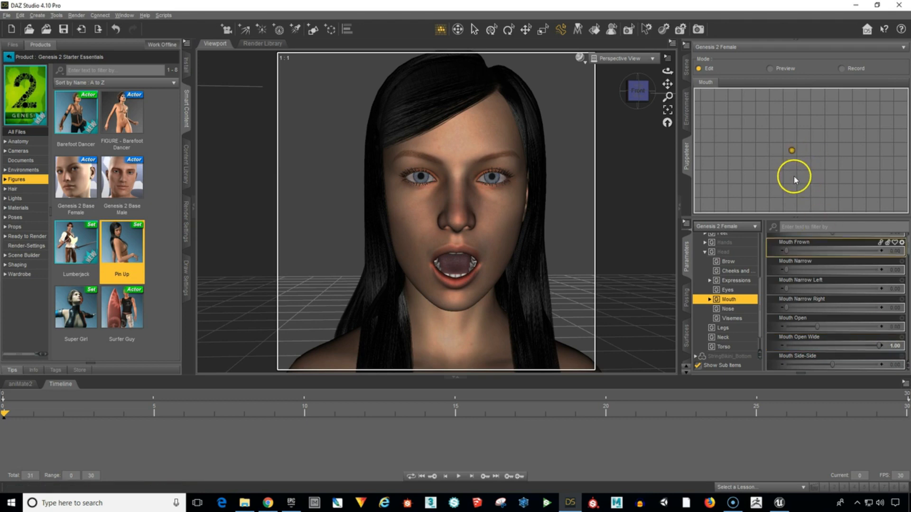
# Store the wide-open mouth as a second Puppeteer point below the neutral one, and apply the neutral and open points in turn.
pyautogui.click(791, 191)
pyautogui.click(791, 150)
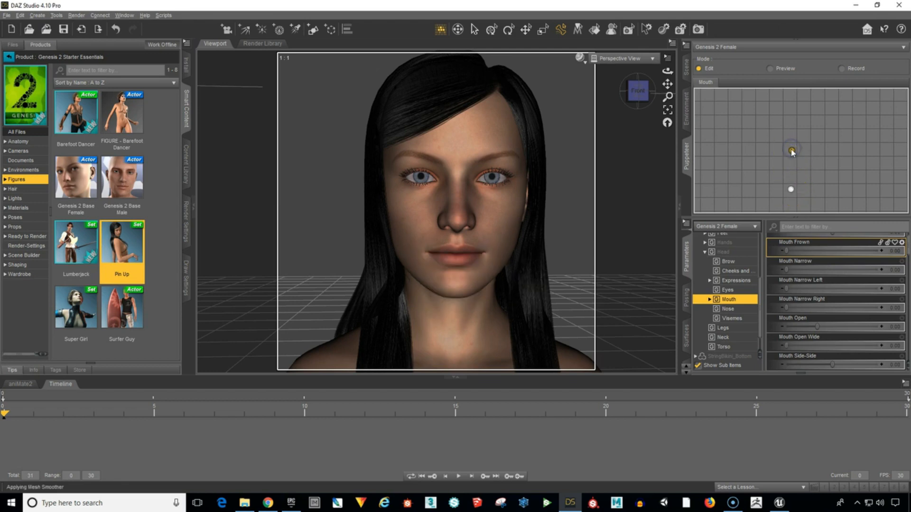
pyautogui.click(790, 189)
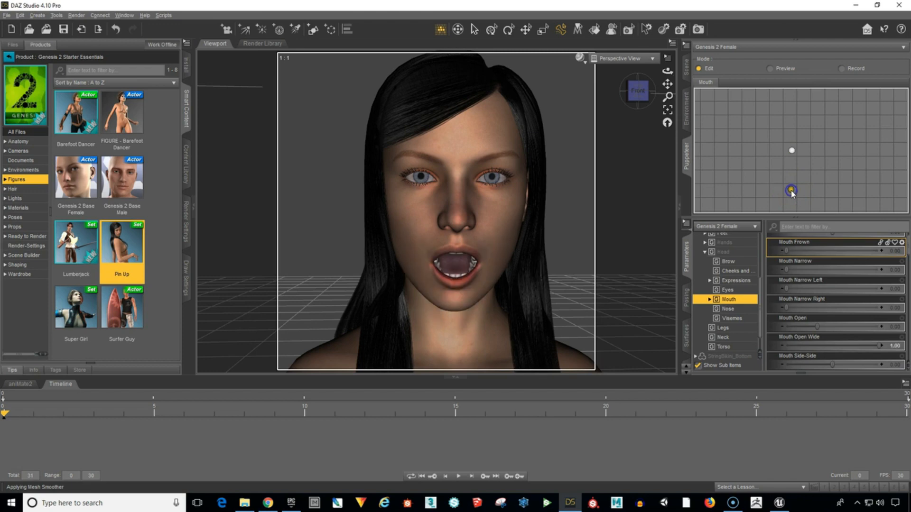
# Apply the neutral and wide-open mouth points in turn, and blend between them in Preview mode.
pyautogui.click(791, 150)
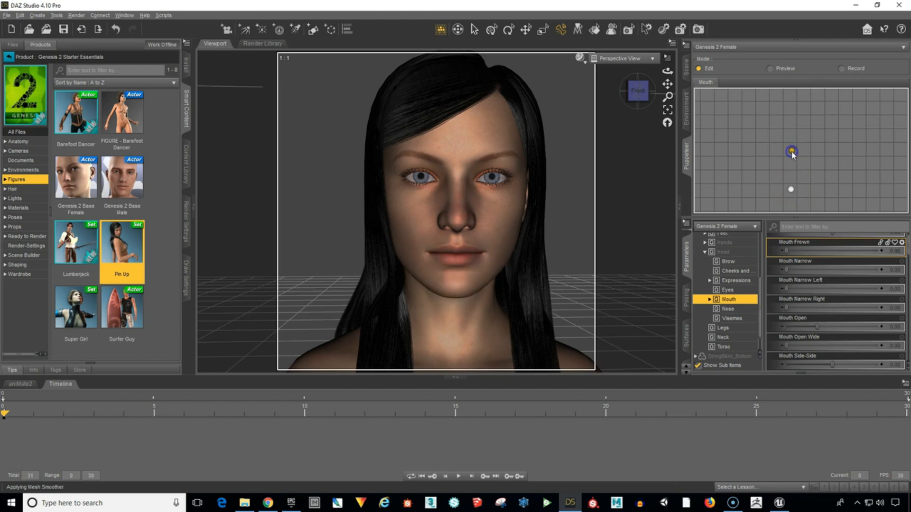
pyautogui.click(791, 190)
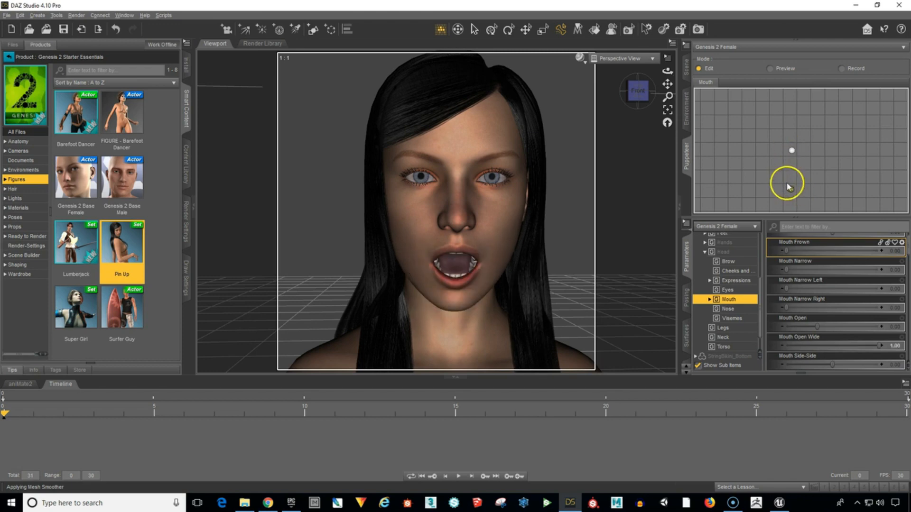
pyautogui.click(769, 69)
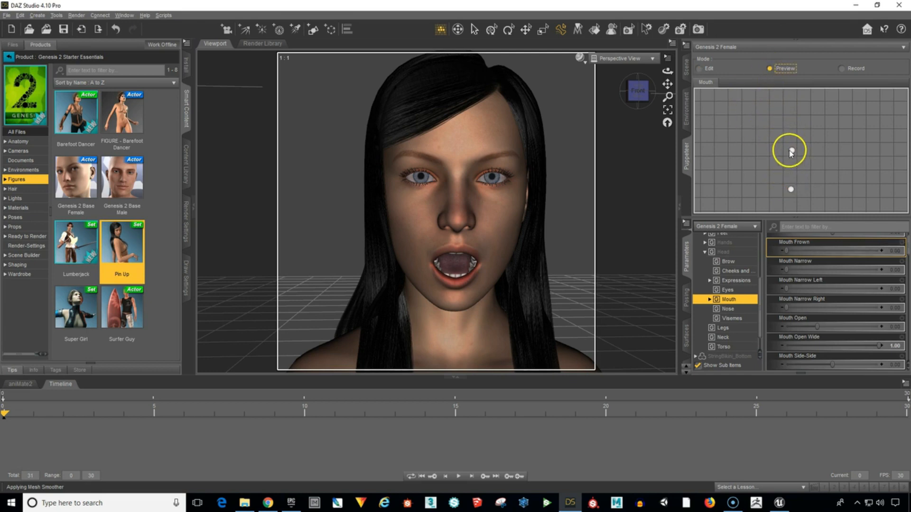
pyautogui.moveTo(791, 151)
pyautogui.mouseDown()
pyautogui.moveTo(803, 148)
pyautogui.moveTo(790, 182)
pyautogui.moveTo(787, 160)
pyautogui.moveTo(788, 189)
pyautogui.moveTo(784, 153)
pyautogui.moveTo(788, 169)
pyautogui.moveTo(787, 152)
pyautogui.moveTo(800, 162)
pyautogui.moveTo(798, 179)
pyautogui.moveTo(791, 152)
pyautogui.moveTo(790, 181)
pyautogui.moveTo(794, 153)
pyautogui.mouseUp()
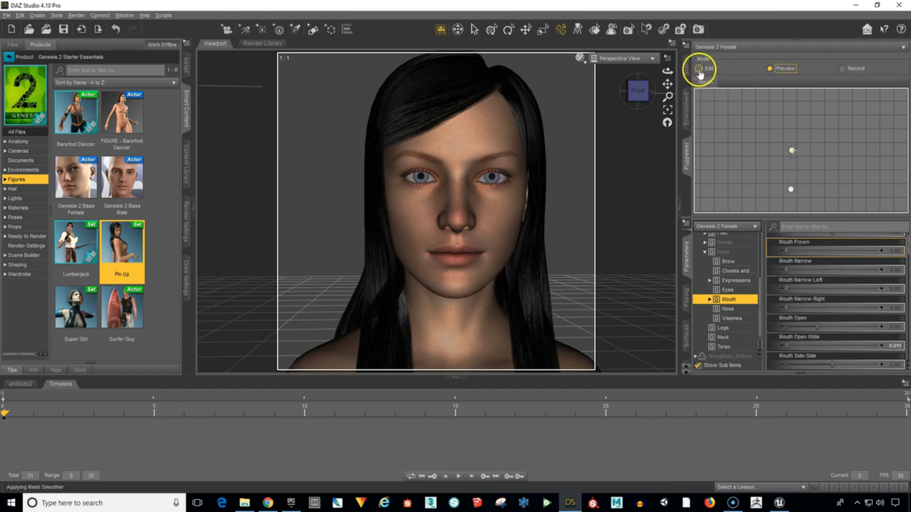
# In Edit mode, set Mouth Smile Open to 1.00 and store the smile as a Puppeteer point right of the neutral one.
pyautogui.click(699, 68)
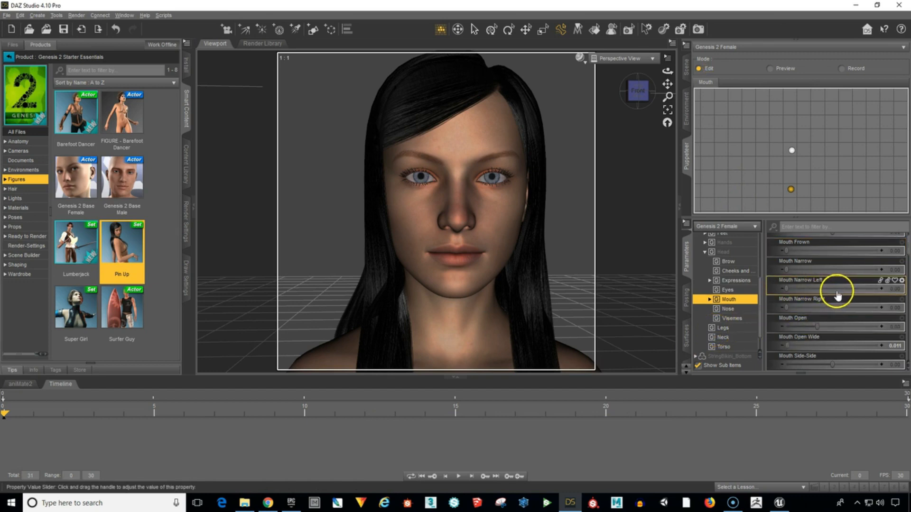
pyautogui.scroll(-5, 834, 305)
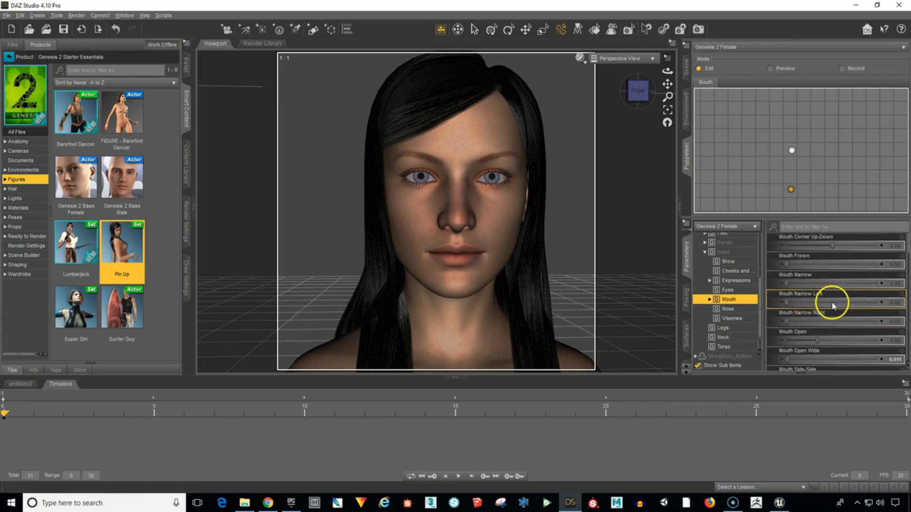
pyautogui.scroll(-1, 829, 311)
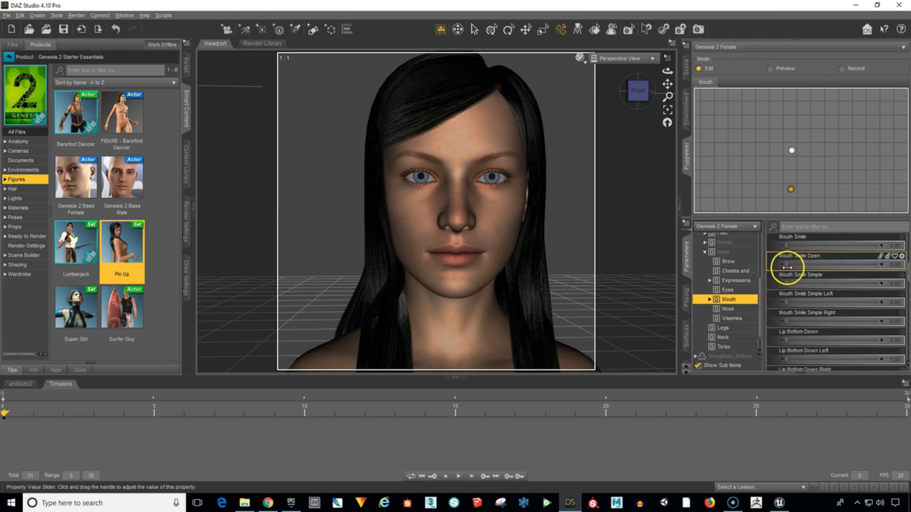
pyautogui.moveTo(787, 266); pyautogui.dragTo(885, 266)
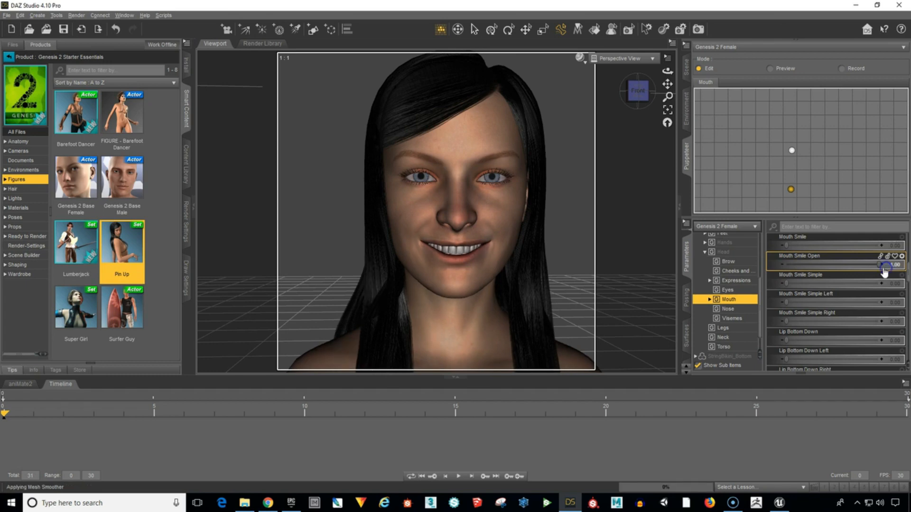
pyautogui.click(833, 150)
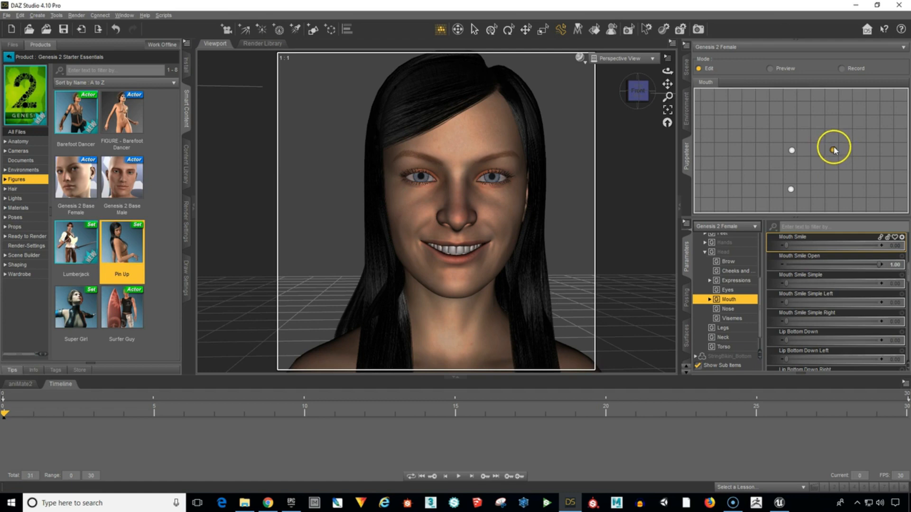
# Apply the neutral, smile and wide-open mouth points in turn, finishing on the neutral one.
pyautogui.click(792, 150)
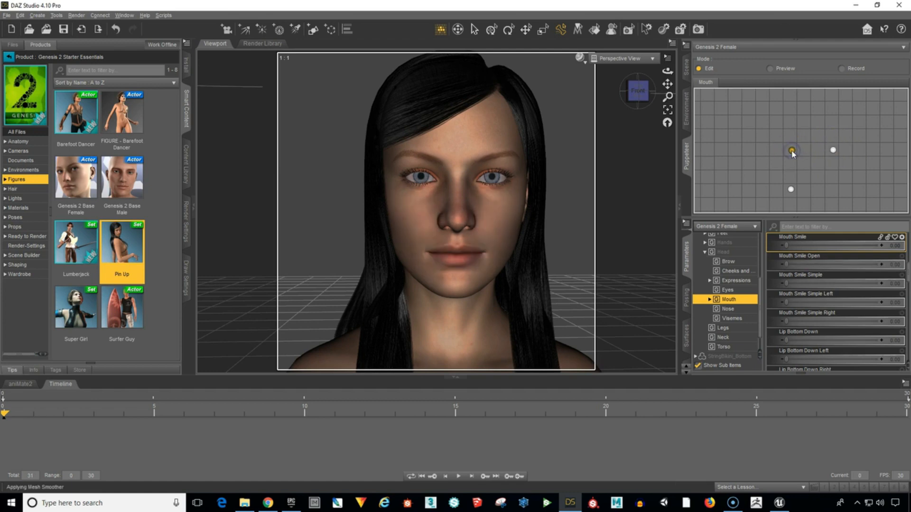
pyautogui.click(833, 151)
pyautogui.click(791, 189)
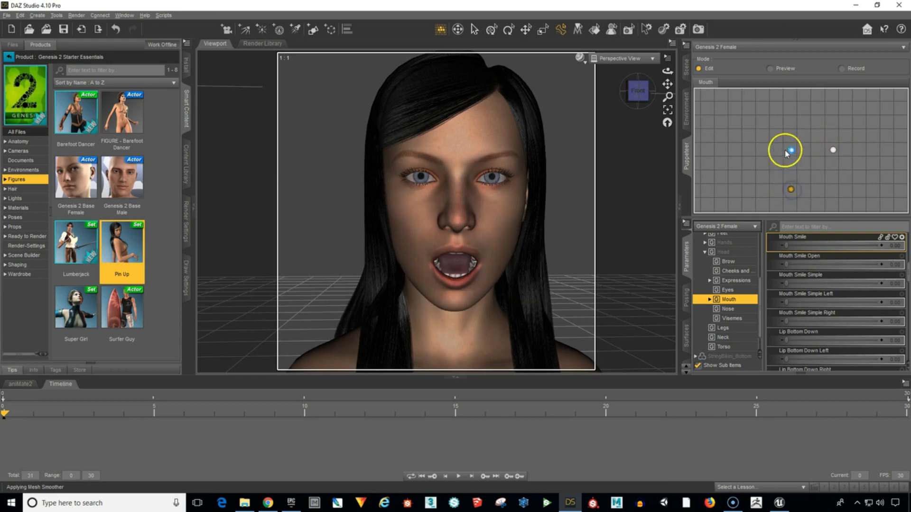
pyautogui.click(791, 150)
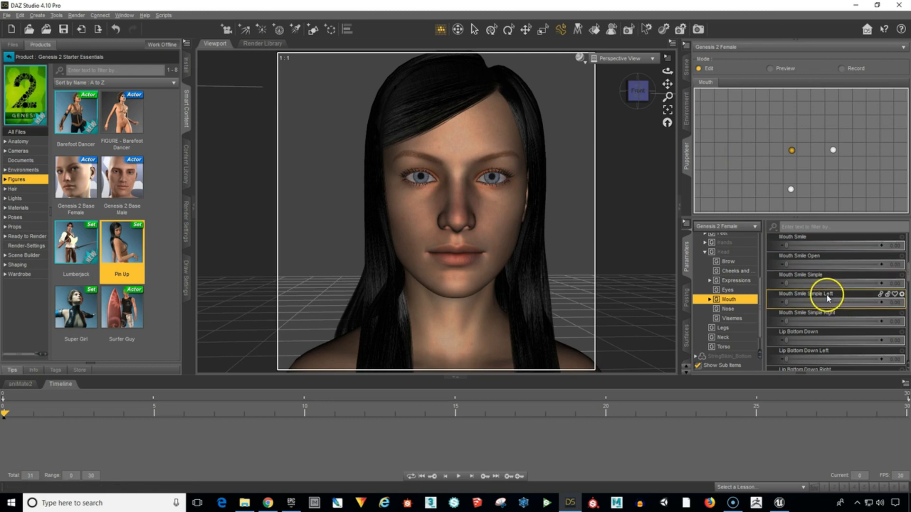
# Set Mouth Frown to 1.00, store the frown as a Puppeteer point left of the neutral one, and reapply the neutral point.
pyautogui.scroll(2, 827, 298)
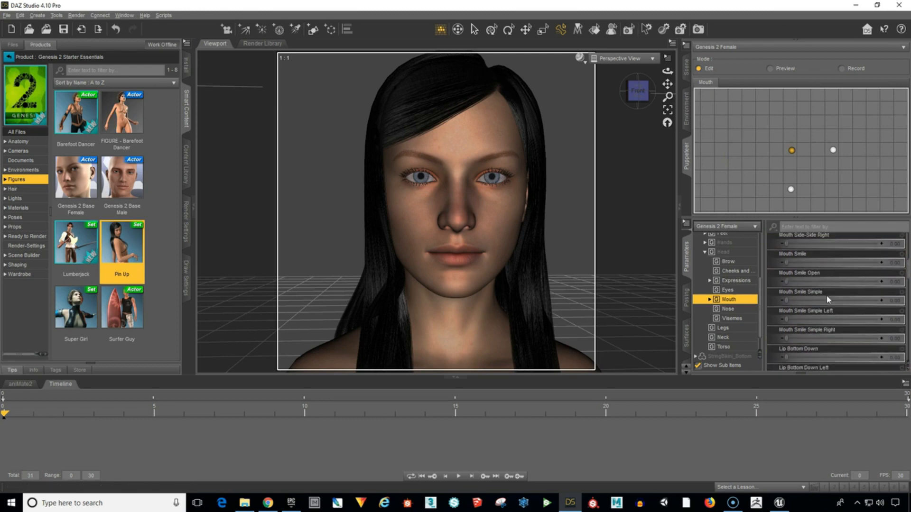
pyautogui.scroll(5, 826, 295)
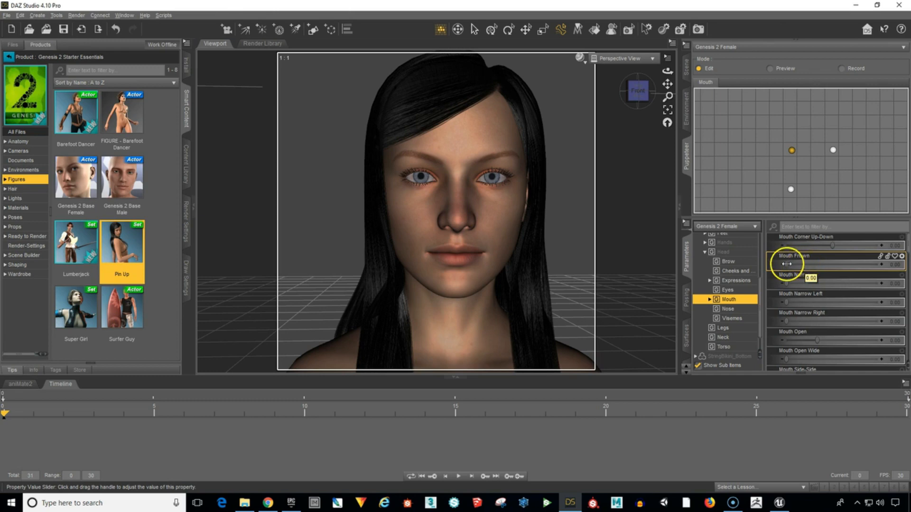
pyautogui.moveTo(784, 264); pyautogui.dragTo(885, 272)
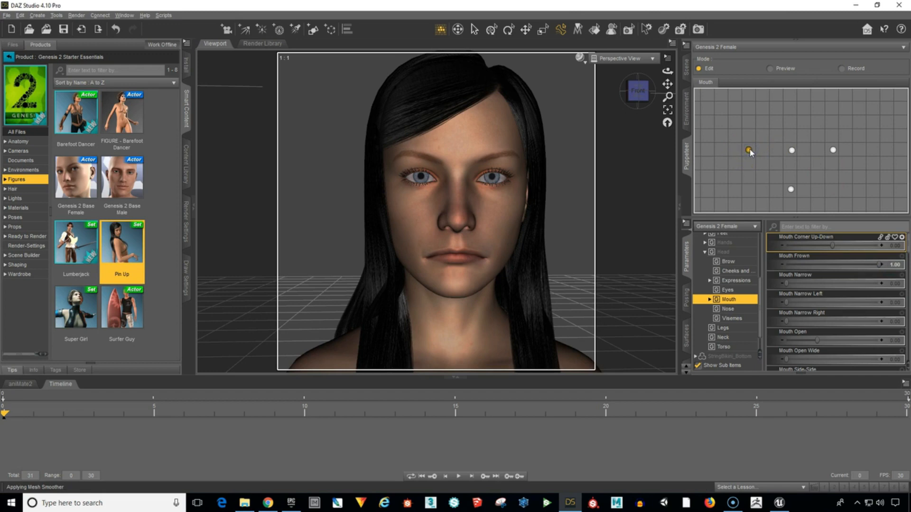
pyautogui.click(791, 150)
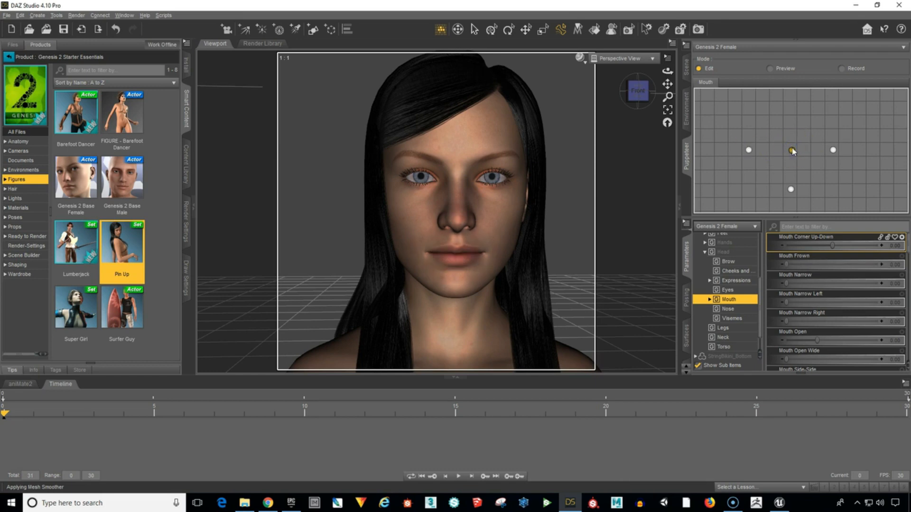
pyautogui.click(791, 151)
# Preview the blending between the neutral, frown, smile and wide-open mouth points, ending at the neutral point.
pyautogui.click(785, 70)
pyautogui.click(784, 72)
pyautogui.moveTo(791, 150); pyautogui.dragTo(760, 183)
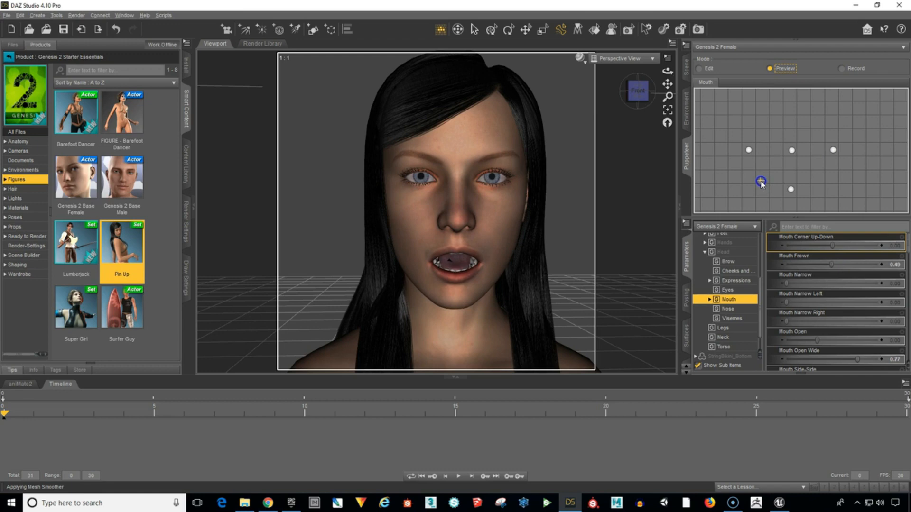
pyautogui.moveTo(761, 181)
pyautogui.mouseDown()
pyautogui.moveTo(831, 172)
pyautogui.moveTo(830, 157)
pyautogui.moveTo(789, 188)
pyautogui.moveTo(802, 162)
pyautogui.moveTo(809, 177)
pyautogui.moveTo(792, 158)
pyautogui.moveTo(767, 167)
pyautogui.moveTo(831, 153)
pyautogui.moveTo(805, 177)
pyautogui.moveTo(822, 159)
pyautogui.moveTo(790, 152)
pyautogui.moveTo(819, 156)
pyautogui.moveTo(813, 175)
pyautogui.moveTo(804, 150)
pyautogui.moveTo(789, 150)
pyautogui.moveTo(816, 154)
pyautogui.moveTo(812, 168)
pyautogui.moveTo(793, 153)
pyautogui.moveTo(809, 153)
pyautogui.moveTo(791, 151)
pyautogui.mouseUp()
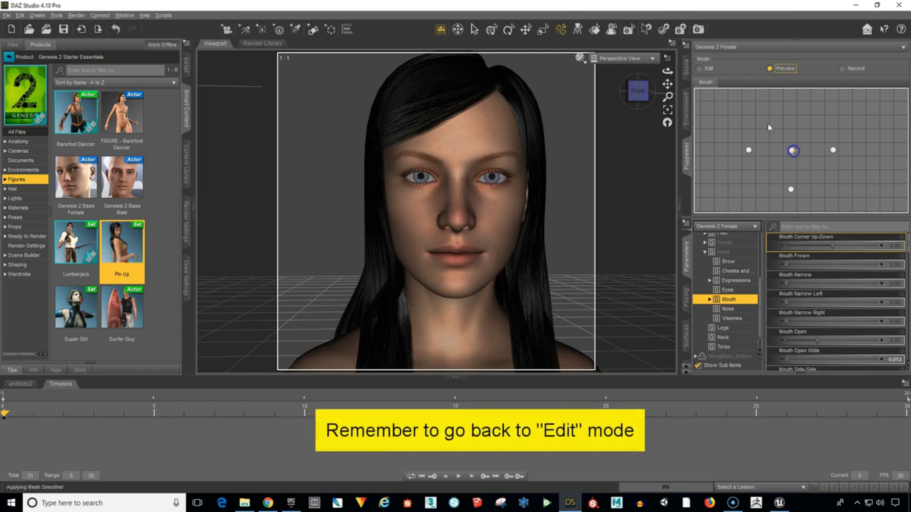
# Return the Puppeteer to Edit mode and filter the Mouth parameters by "pucker".
pyautogui.click(704, 71)
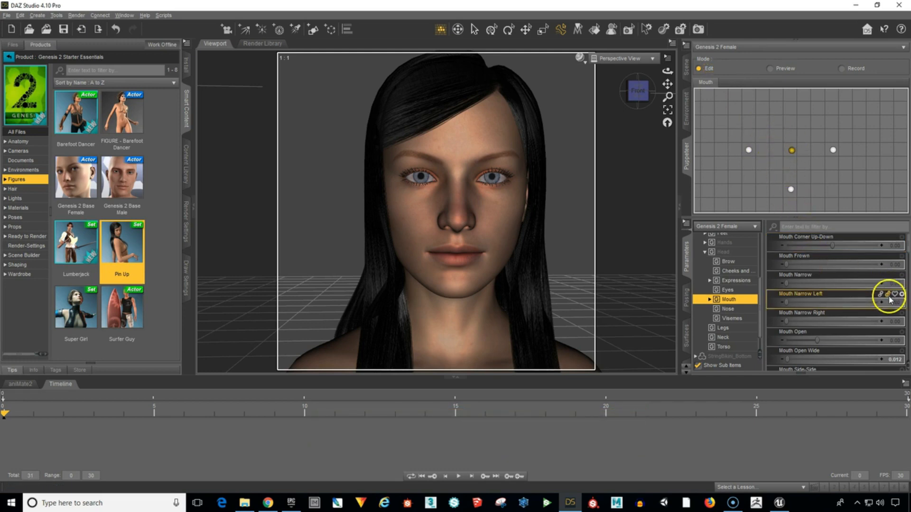
pyautogui.scroll(-1, 847, 313)
pyautogui.scroll(-4, 847, 316)
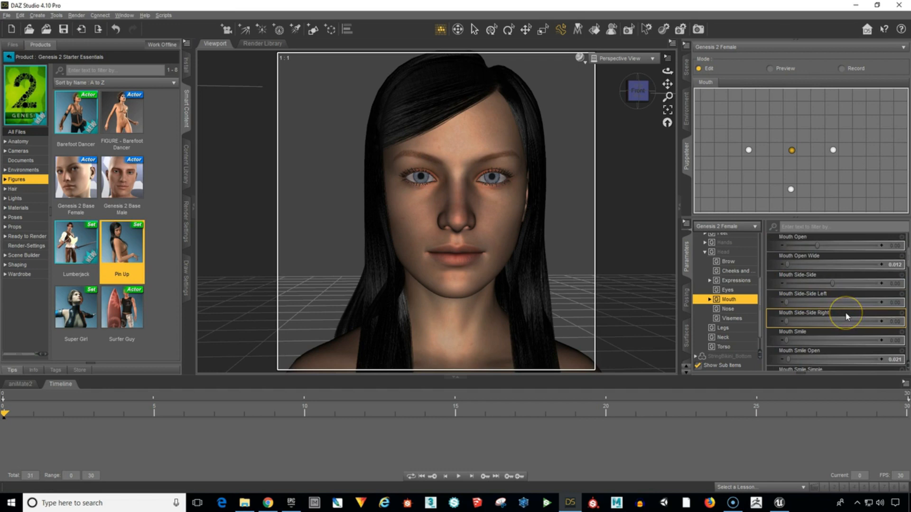
pyautogui.scroll(-5, 847, 317)
pyautogui.scroll(-10, 842, 318)
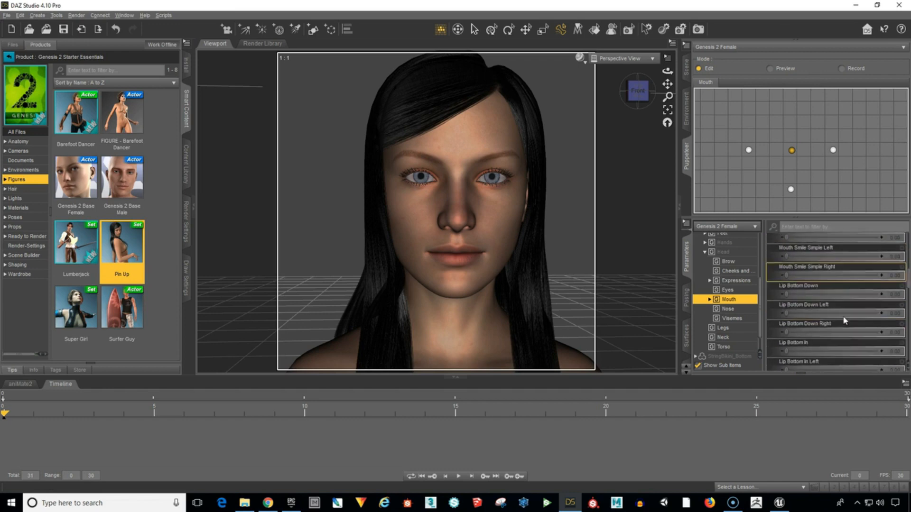
pyautogui.scroll(-10, 843, 320)
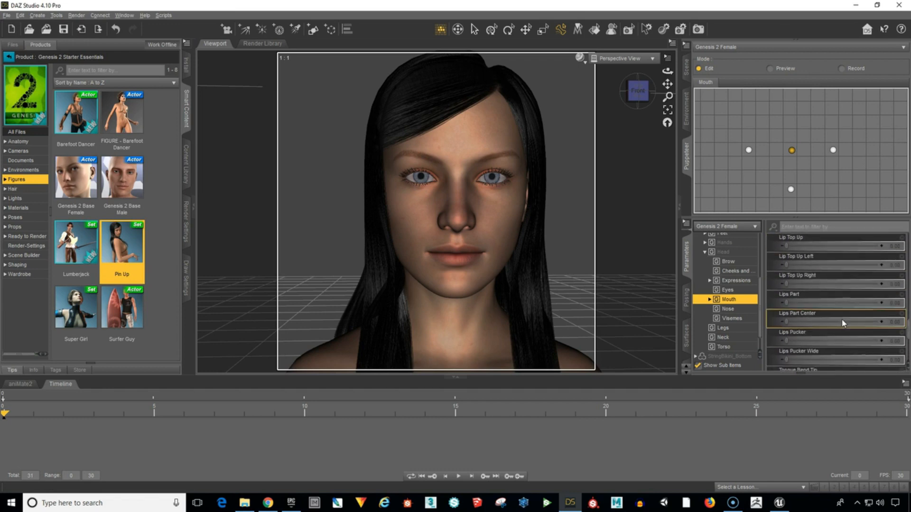
pyautogui.scroll(-4, 846, 313)
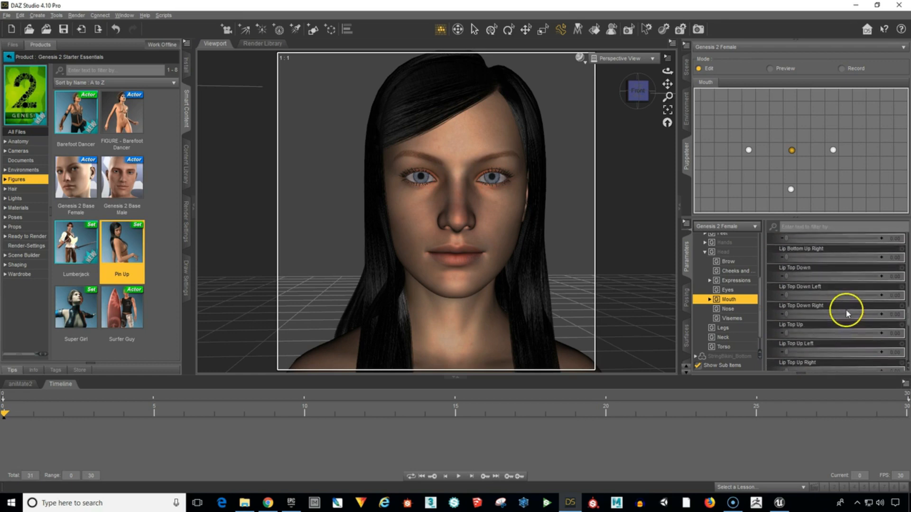
pyautogui.scroll(8, 845, 294)
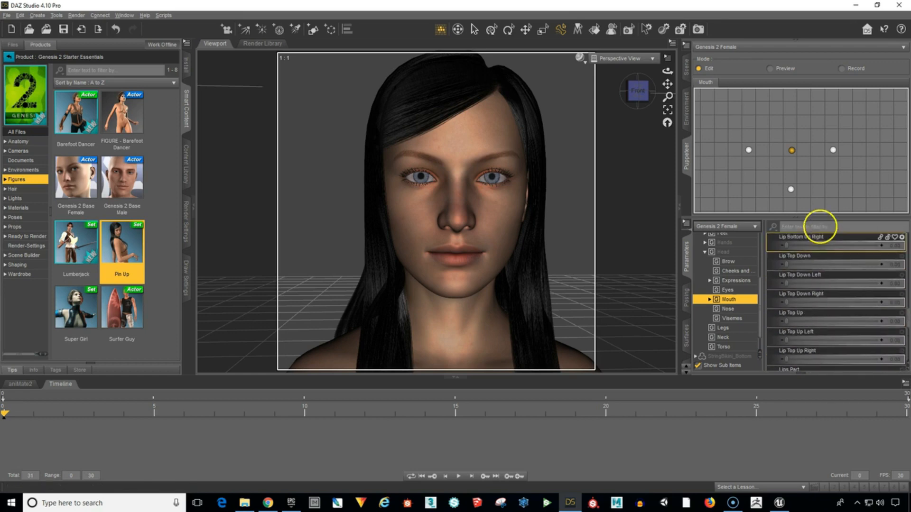
pyautogui.click(841, 228)
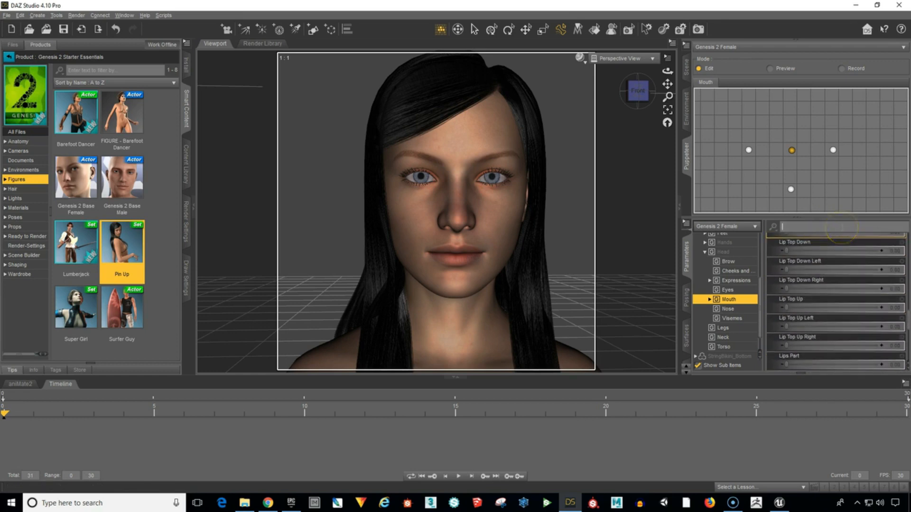
pyautogui.write('pucker')
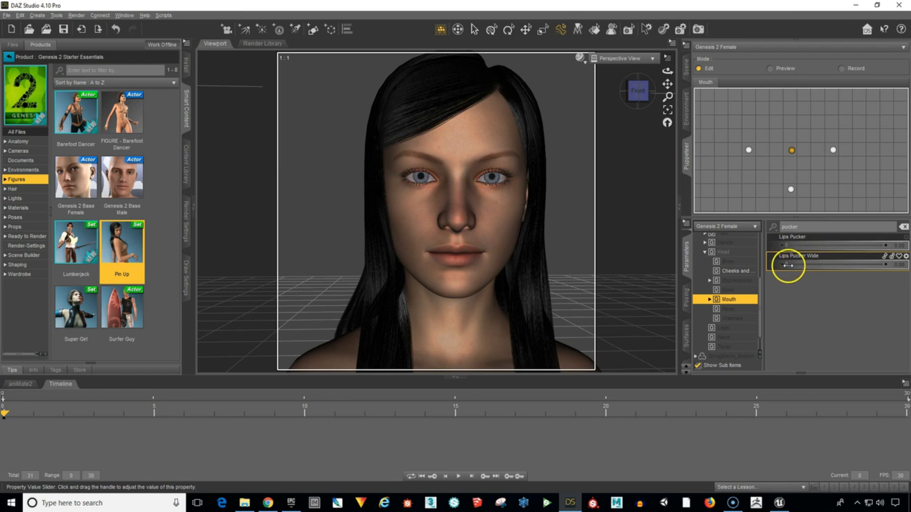
# Set Lips Pucker Wide to 0.98 and store the pucker as a Puppeteer point above the neutral one.
pyautogui.moveTo(787, 264); pyautogui.dragTo(880, 253)
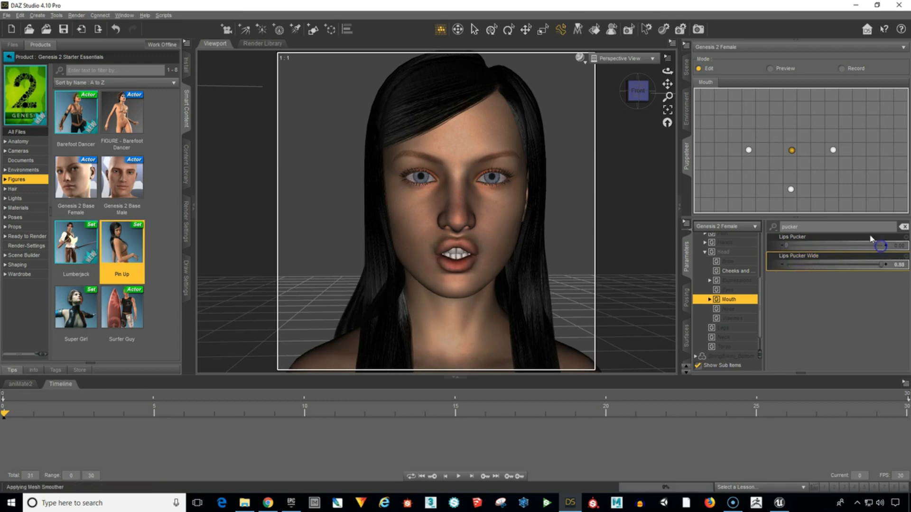
pyautogui.click(639, 99)
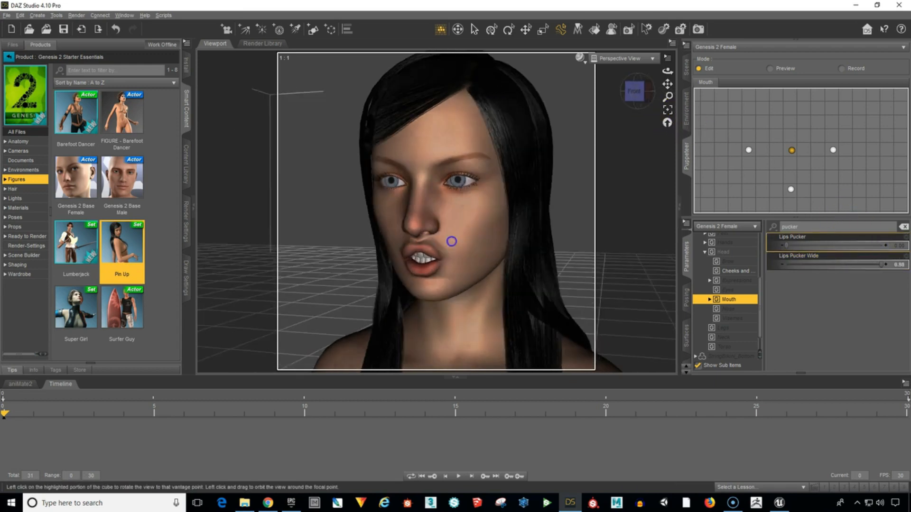
pyautogui.moveTo(457, 241); pyautogui.dragTo(456, 242)
pyautogui.moveTo(637, 96); pyautogui.dragTo(637, 94)
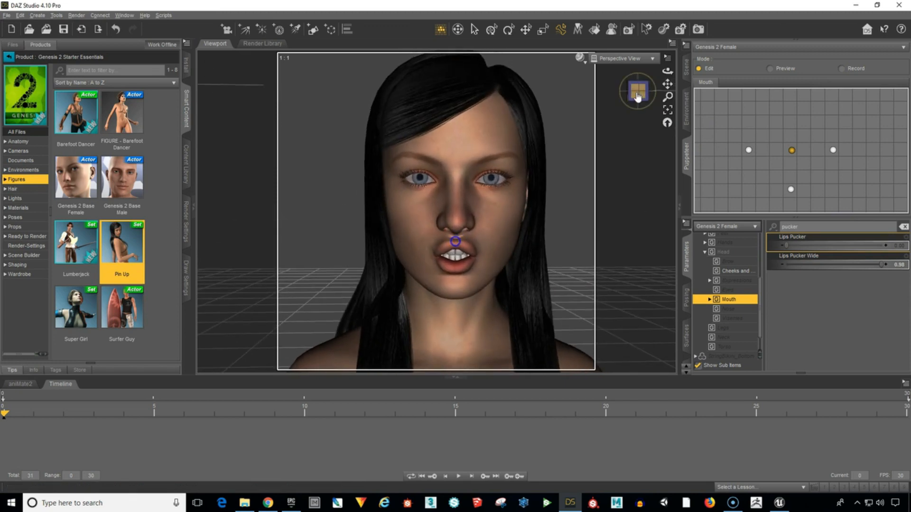
pyautogui.click(788, 109)
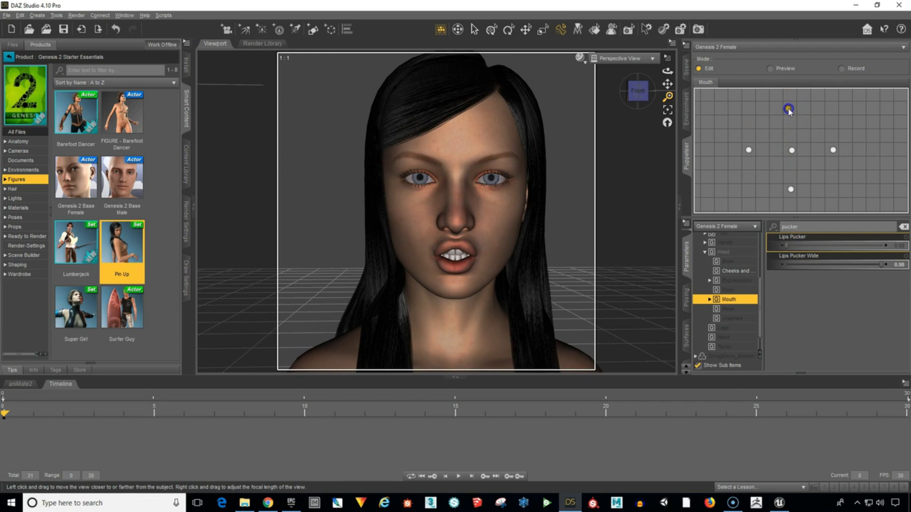
# Apply the neutral and pucker points alternately, finishing on the neutral one.
pyautogui.click(791, 150)
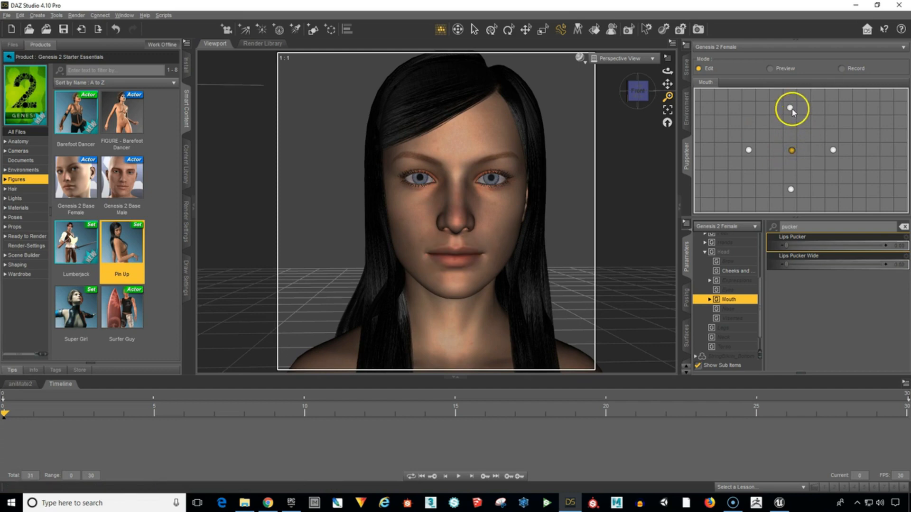
pyautogui.click(790, 109)
pyautogui.click(791, 150)
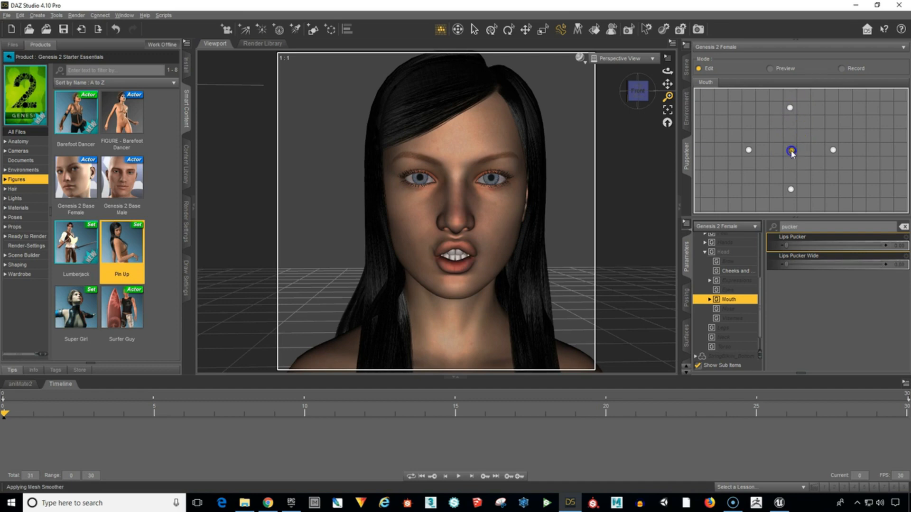
# Preview the blending across all five mouth points, ending at the neutral point.
pyautogui.click(769, 68)
pyautogui.click(787, 164)
pyautogui.moveTo(787, 164)
pyautogui.mouseDown()
pyautogui.moveTo(795, 126)
pyautogui.moveTo(763, 153)
pyautogui.moveTo(780, 179)
pyautogui.moveTo(825, 149)
pyautogui.moveTo(790, 139)
pyautogui.moveTo(780, 169)
pyautogui.moveTo(764, 139)
pyautogui.moveTo(781, 141)
pyautogui.moveTo(746, 178)
pyautogui.moveTo(785, 145)
pyautogui.moveTo(791, 152)
pyautogui.mouseUp()
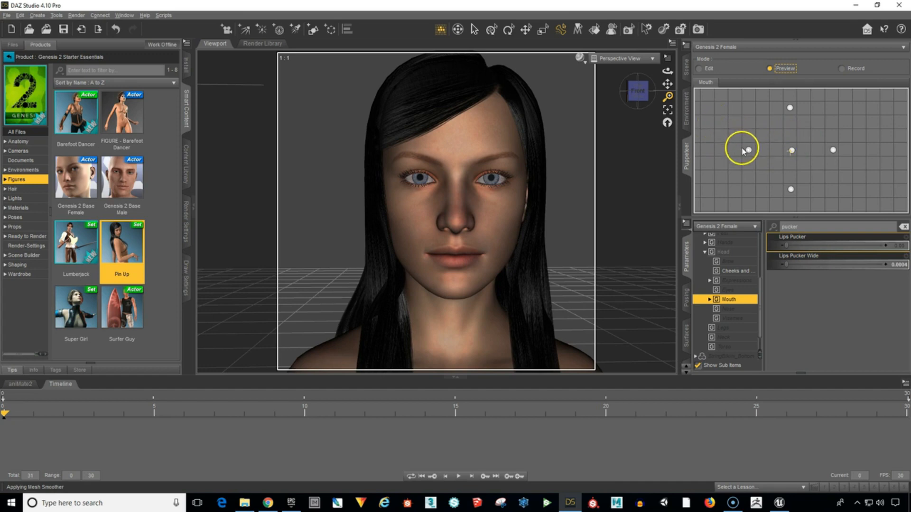
pyautogui.click(786, 69)
# Return the Puppeteer to Edit mode and add a new layer named "Blink".
pyautogui.click(702, 69)
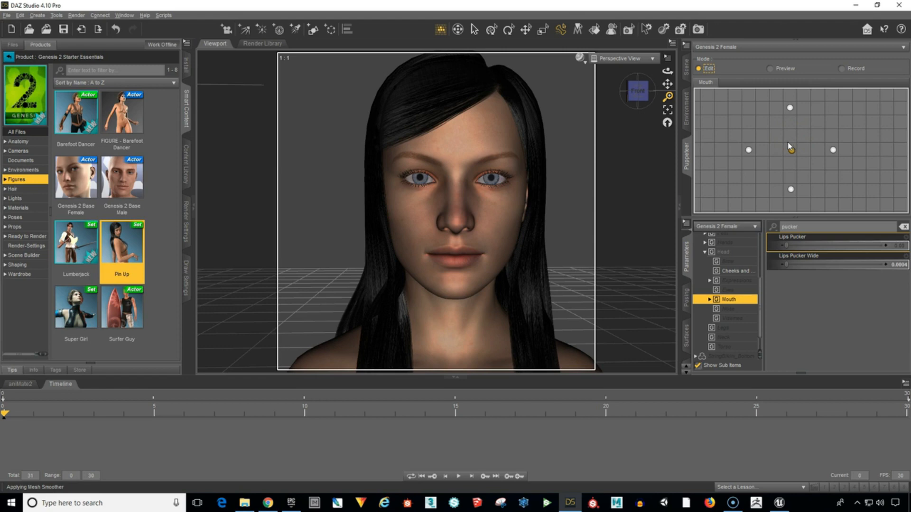
pyautogui.rightClick(737, 110)
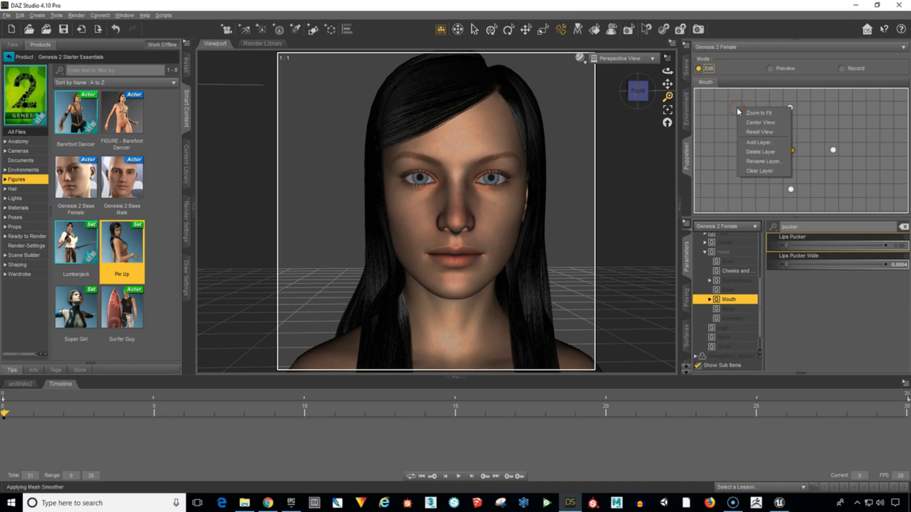
pyautogui.click(759, 142)
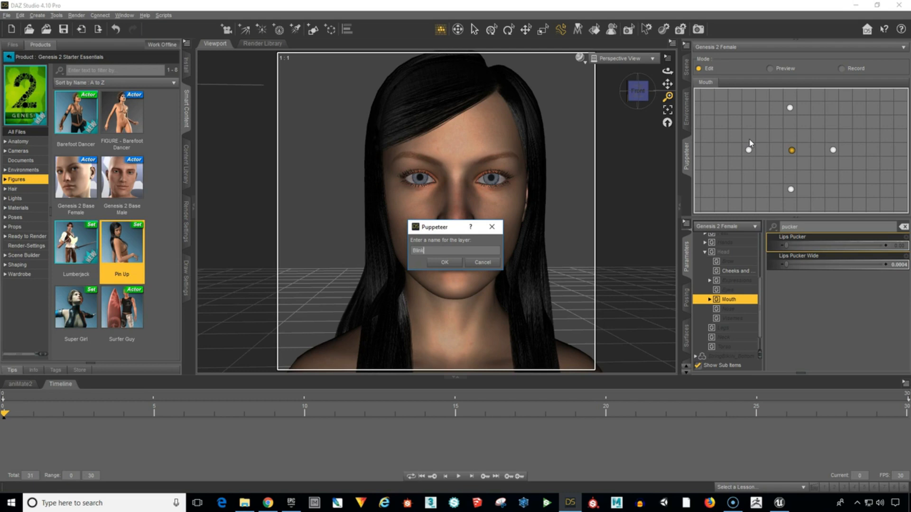
pyautogui.press('Return')
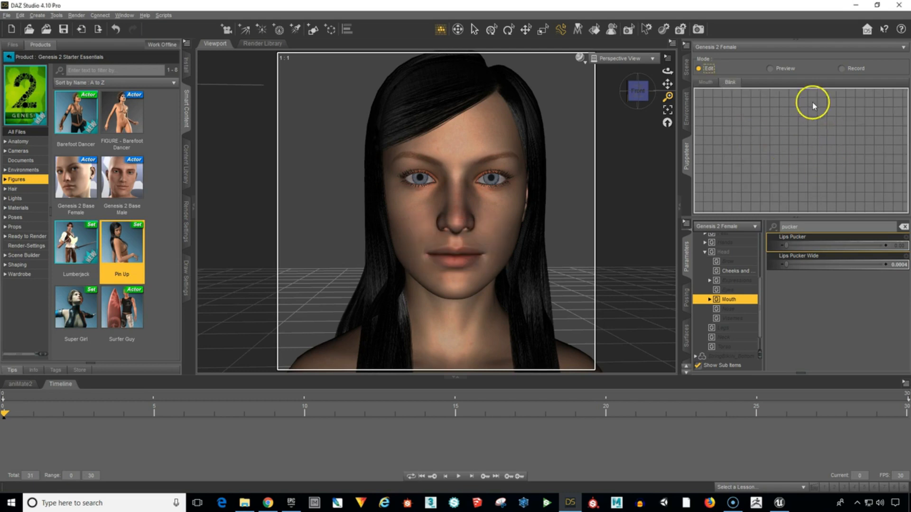
# Show the unfiltered Eyes parameters and store the neutral open-eyed pose as the central point of the Blink layer.
pyautogui.scroll(4, 785, 156)
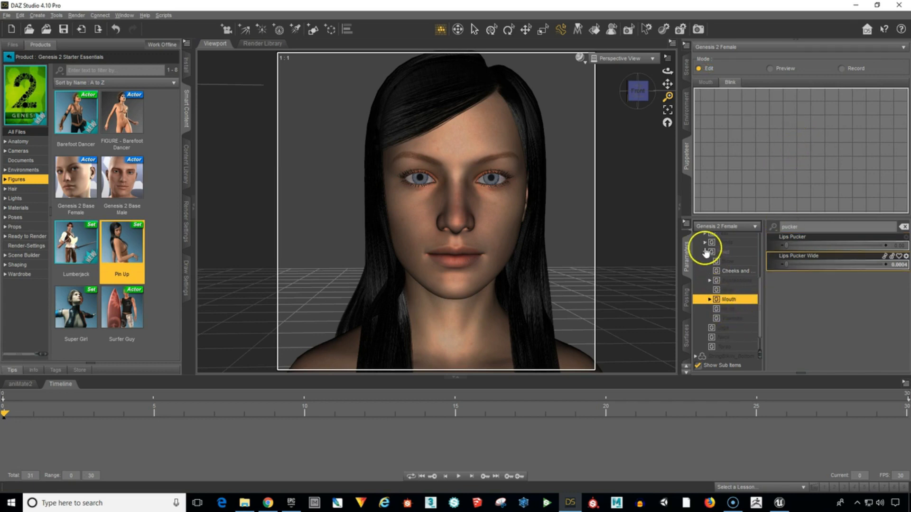
pyautogui.click(903, 226)
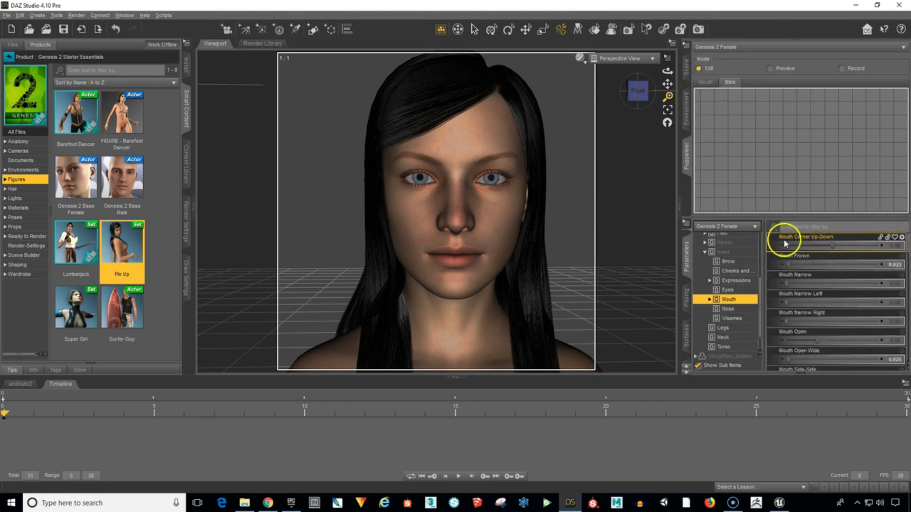
pyautogui.click(729, 290)
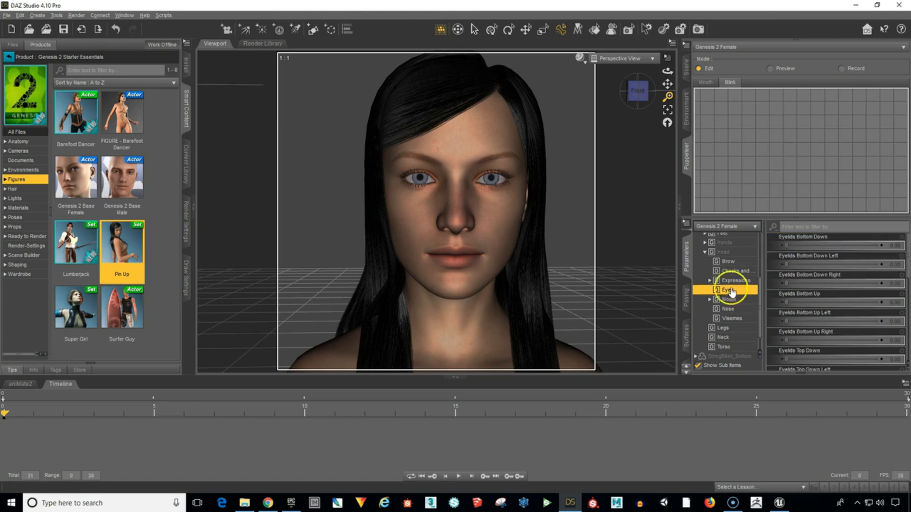
pyautogui.click(730, 82)
pyautogui.click(790, 152)
# Set Eyes Closed to 1.00 and store the closed-eye pose as a Blink point below the neutral one.
pyautogui.scroll(-3, 823, 299)
pyautogui.scroll(-1, 824, 302)
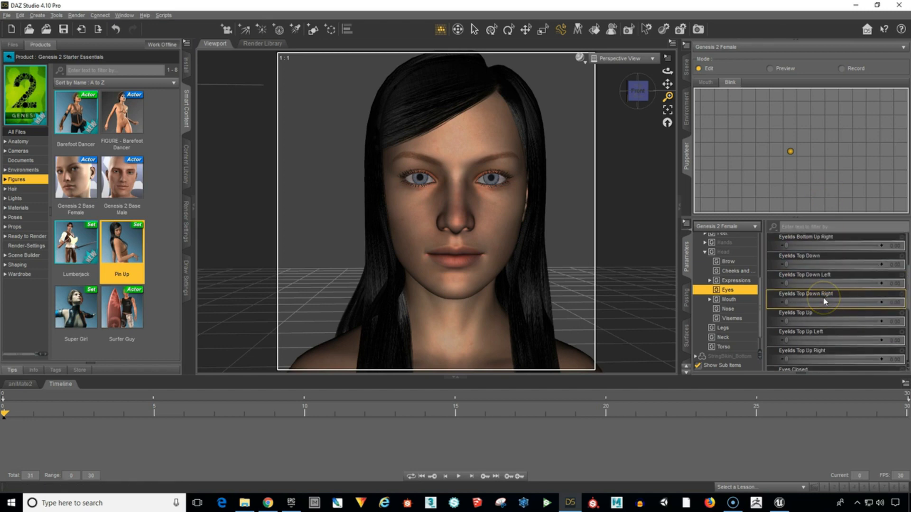
pyautogui.scroll(-4, 824, 302)
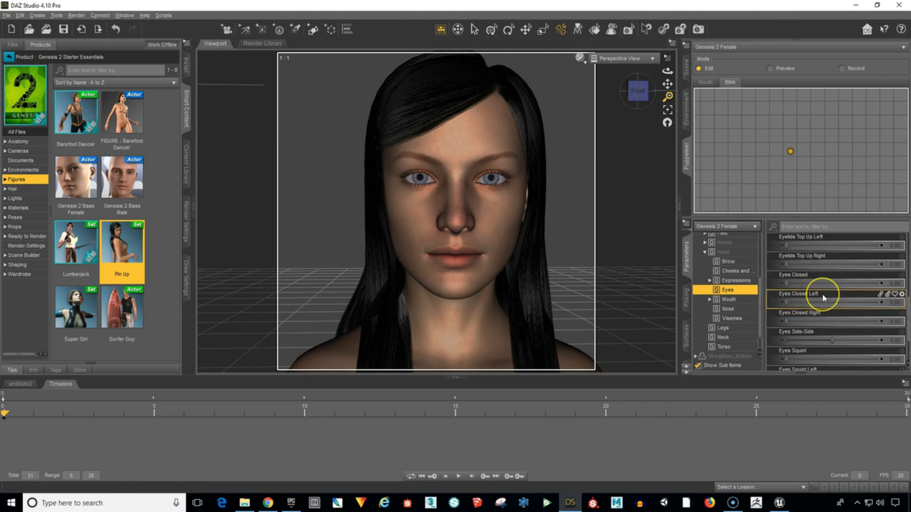
pyautogui.click(823, 298)
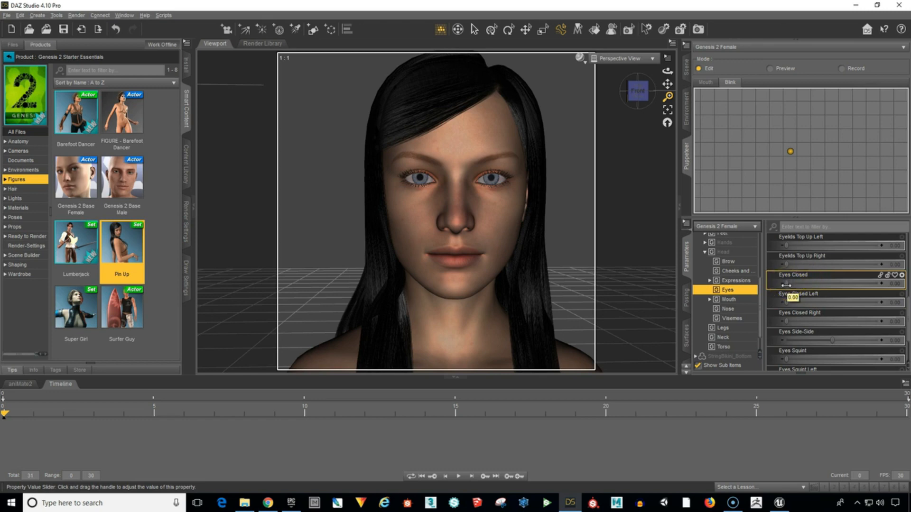
pyautogui.moveTo(785, 285); pyautogui.dragTo(875, 288)
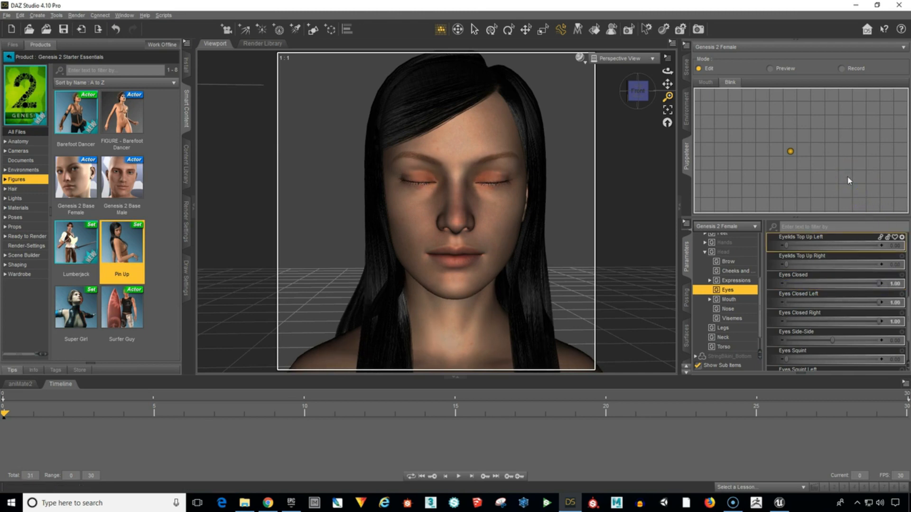
pyautogui.click(790, 191)
# Alternate between the neutral and closed-eye points, and preview the blending between them.
pyautogui.click(789, 152)
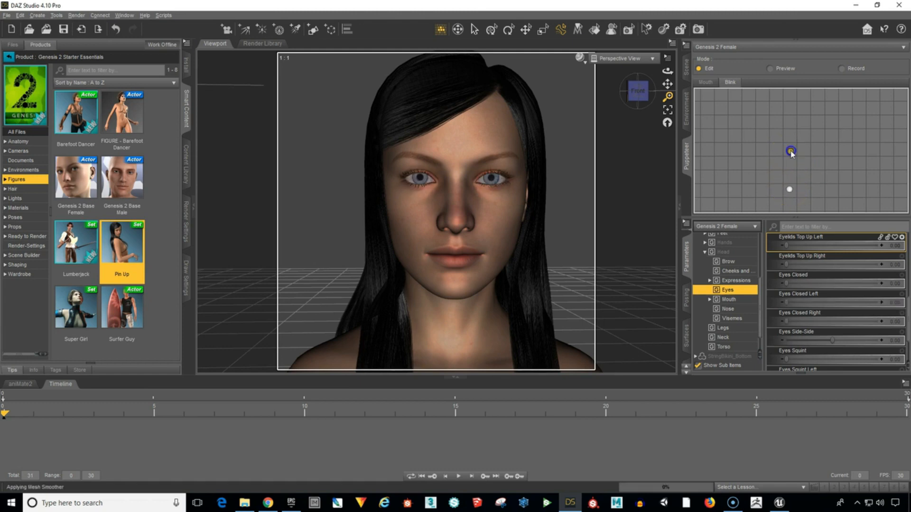
pyautogui.click(790, 191)
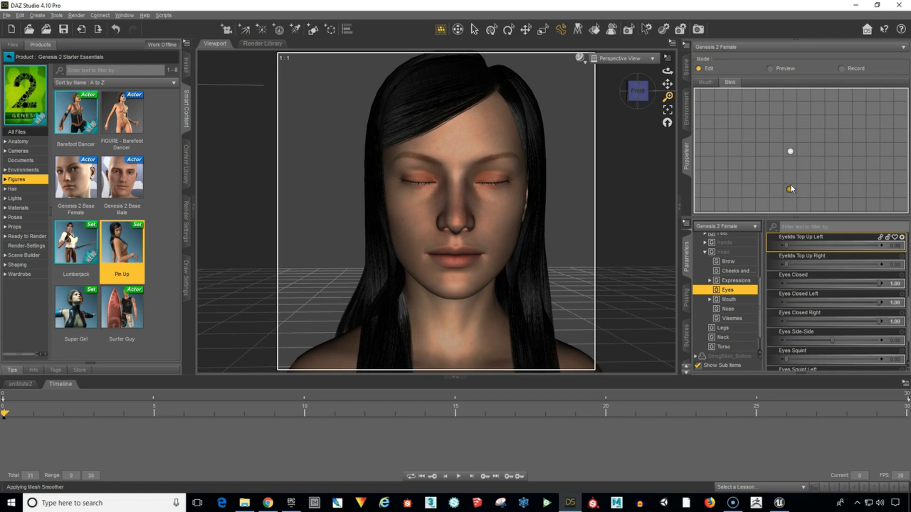
pyautogui.click(790, 152)
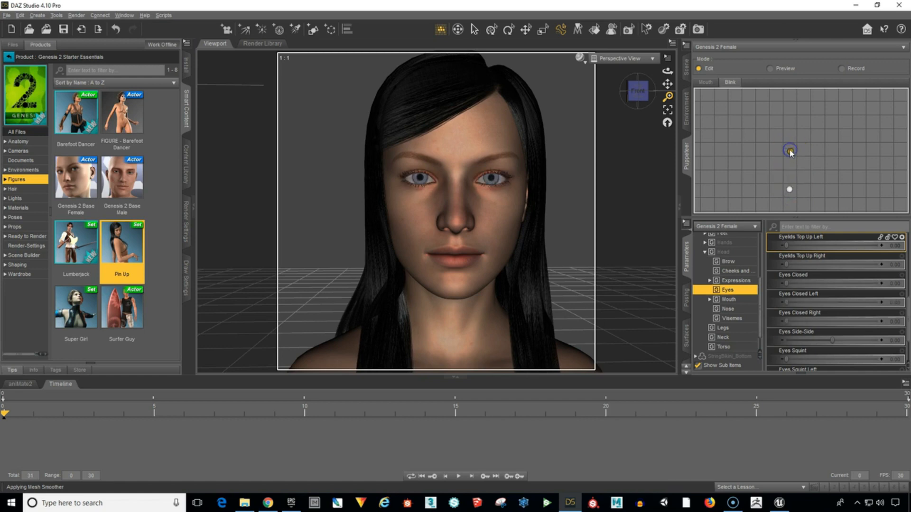
pyautogui.click(770, 70)
pyautogui.moveTo(795, 144)
pyautogui.mouseDown()
pyautogui.moveTo(793, 189)
pyautogui.moveTo(797, 147)
pyautogui.moveTo(792, 187)
pyautogui.moveTo(791, 153)
pyautogui.mouseUp()
# Return to Edit mode, set Eyelids Top Up to 1.00 and store the wide-eyed pose as a point above the neutral one.
pyautogui.click(703, 68)
pyautogui.click(704, 118)
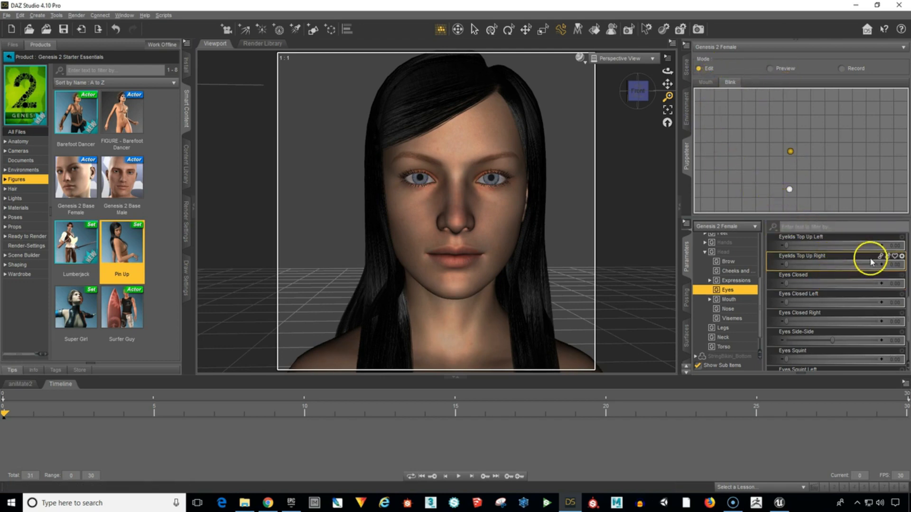
pyautogui.scroll(3, 849, 272)
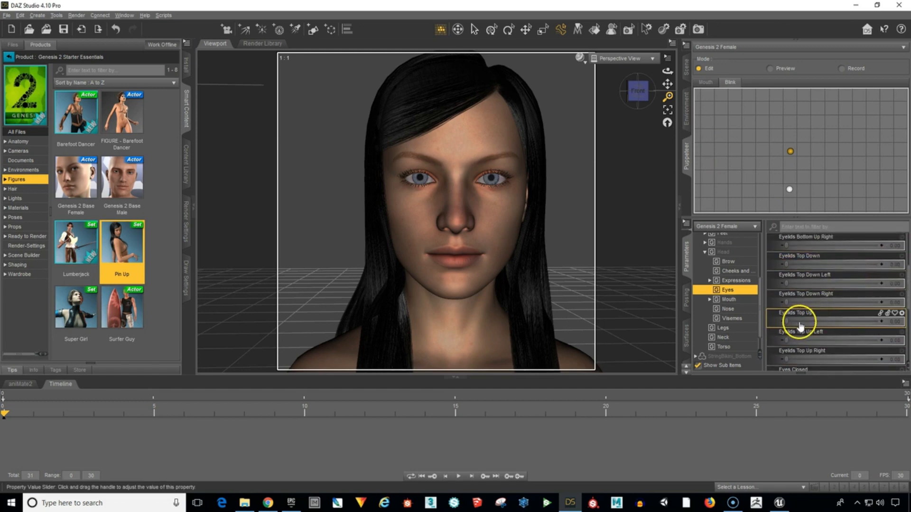
pyautogui.moveTo(786, 322); pyautogui.dragTo(890, 311)
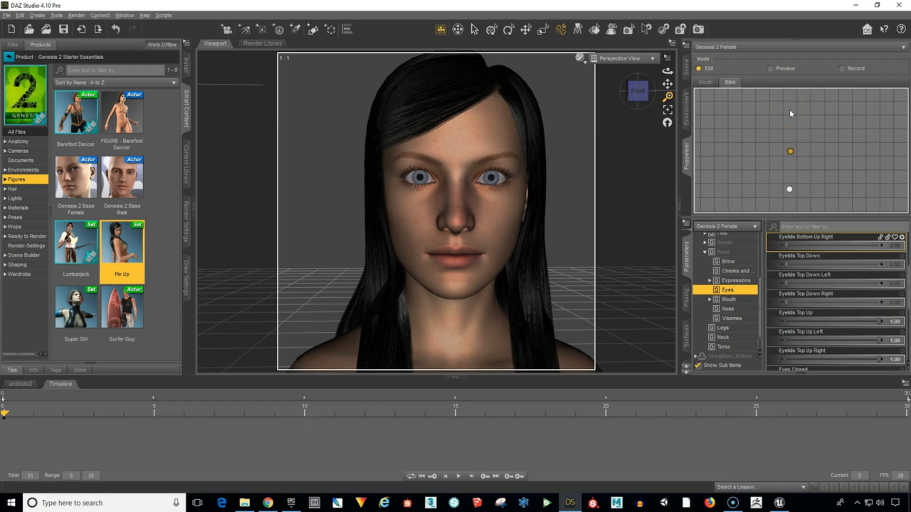
pyautogui.moveTo(789, 147); pyautogui.dragTo(789, 108)
pyautogui.moveTo(788, 155); pyautogui.dragTo(787, 108)
# Compare the neutral and wide-eyed points, and preview the blending across the Blink layer, ending near the neutral point.
pyautogui.click(790, 151)
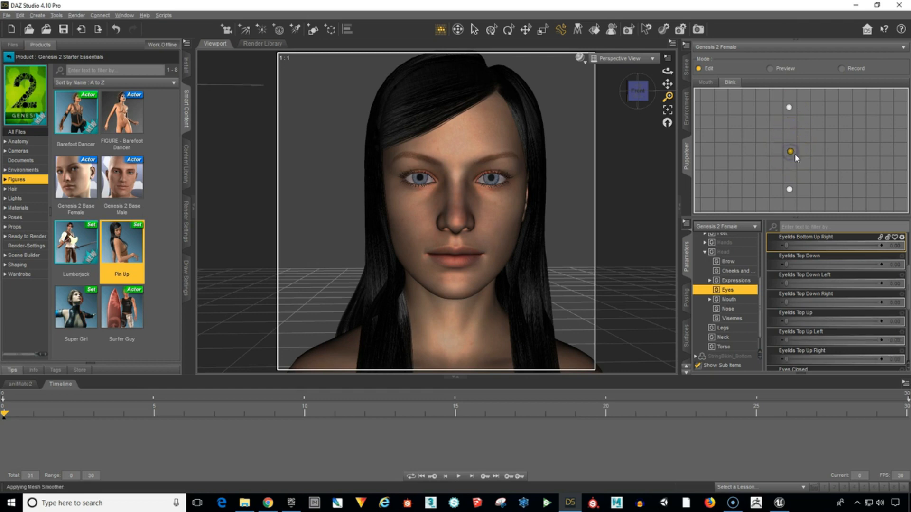
pyautogui.moveTo(790, 153); pyautogui.dragTo(790, 108)
pyautogui.click(789, 107)
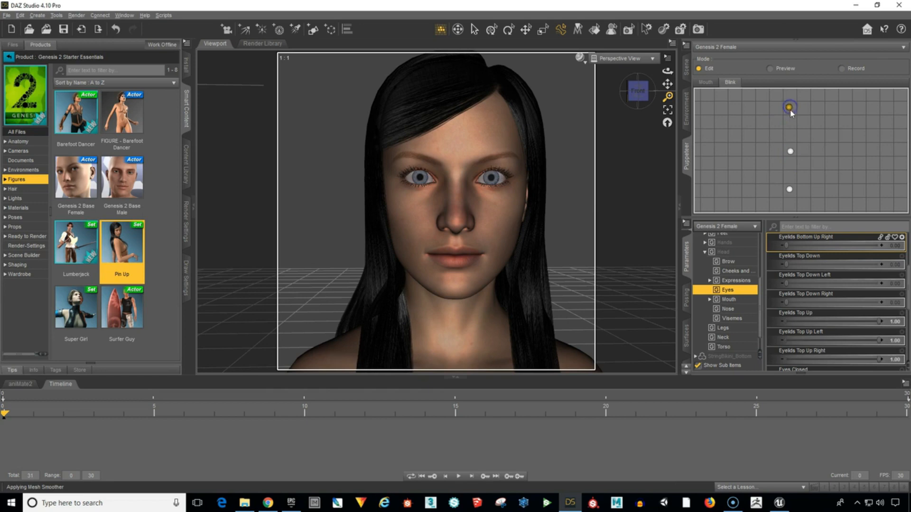
pyautogui.click(771, 76)
pyautogui.moveTo(789, 149)
pyautogui.mouseDown()
pyautogui.moveTo(786, 188)
pyautogui.moveTo(789, 112)
pyautogui.moveTo(790, 151)
pyautogui.mouseUp()
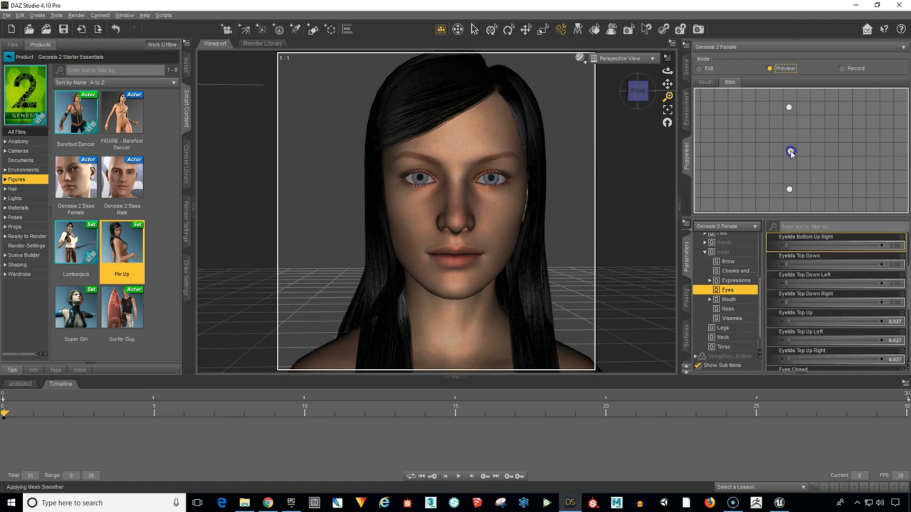
# Return the Puppeteer to Edit mode and add a new layer named "EyeMovement".
pyautogui.click(713, 68)
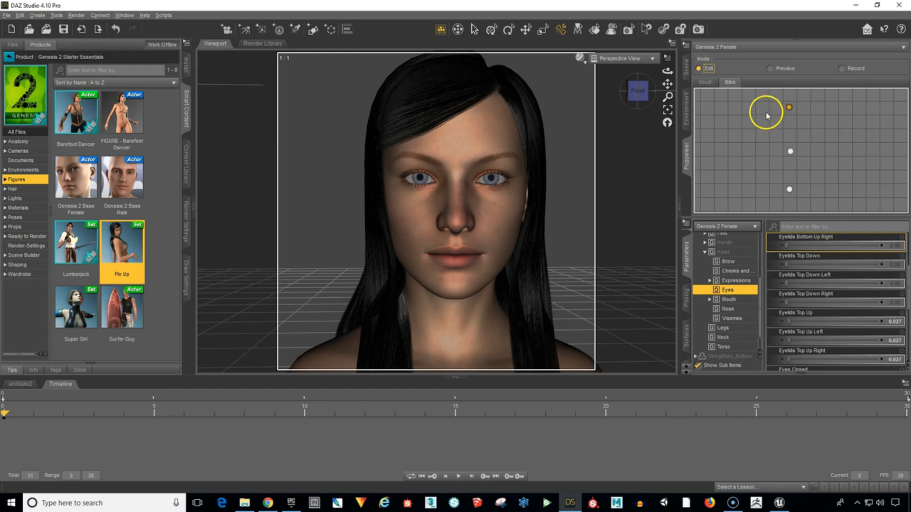
pyautogui.rightClick(733, 128)
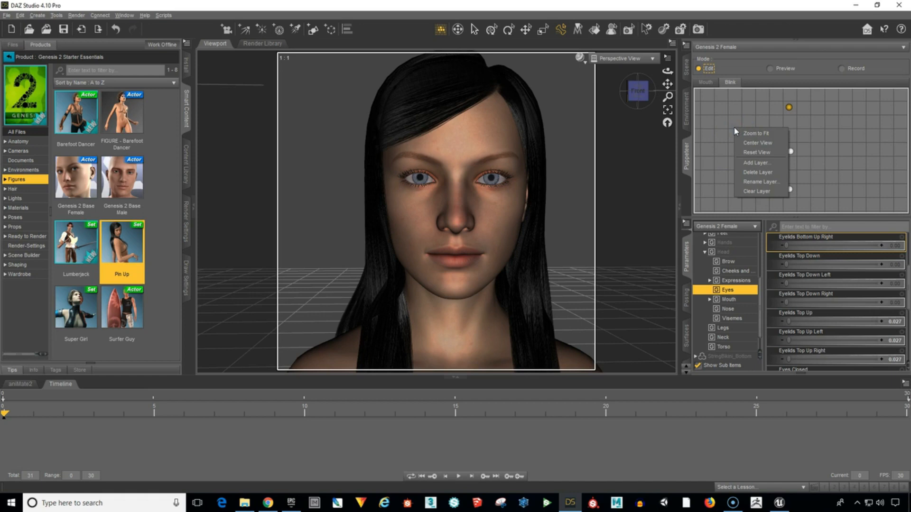
pyautogui.click(754, 163)
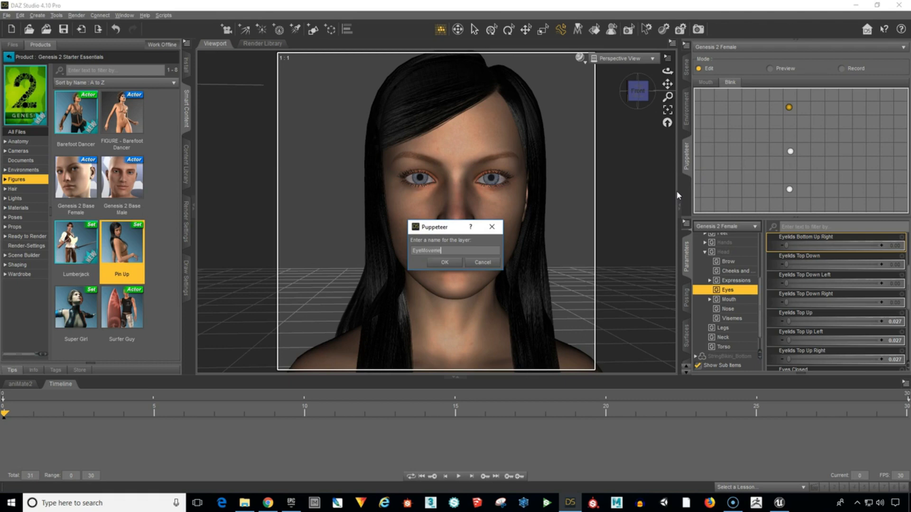
pyautogui.press('Return')
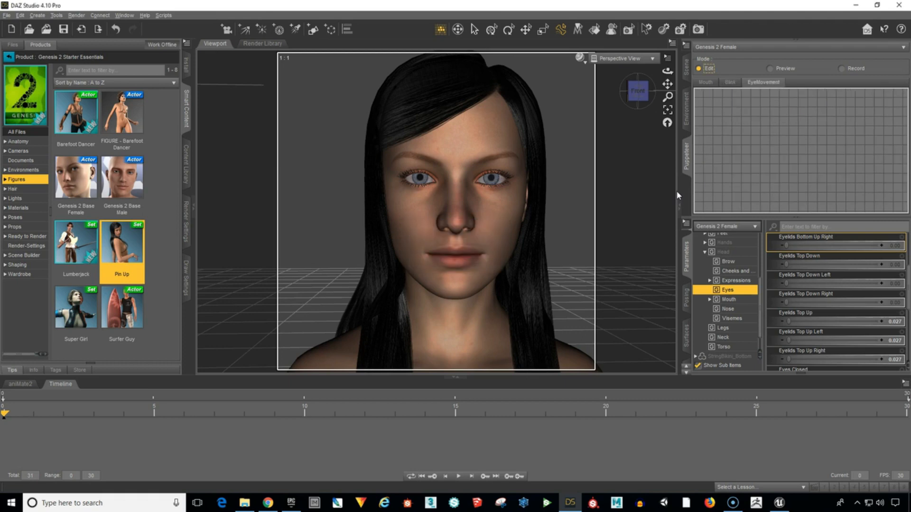
# Store the straight-ahead gaze as the central neutral point of the EyeMovement layer.
pyautogui.click(796, 121)
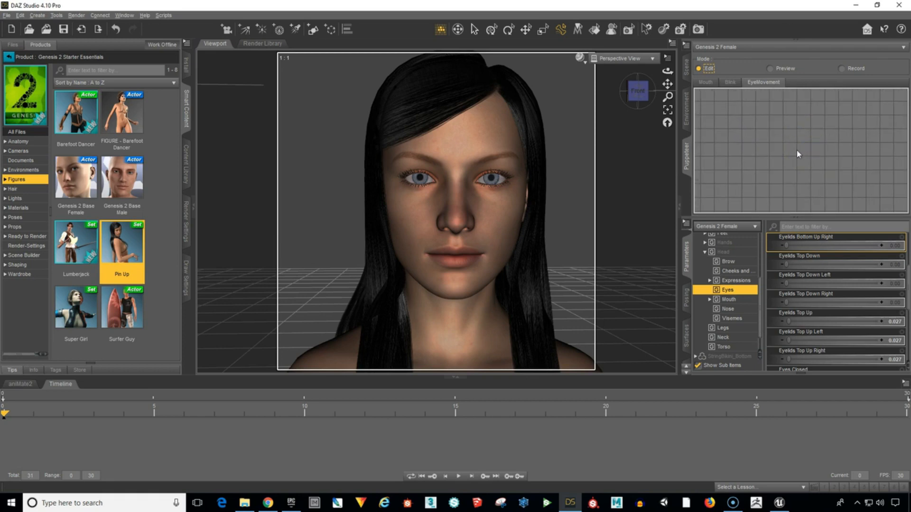
pyautogui.scroll(-5, 803, 285)
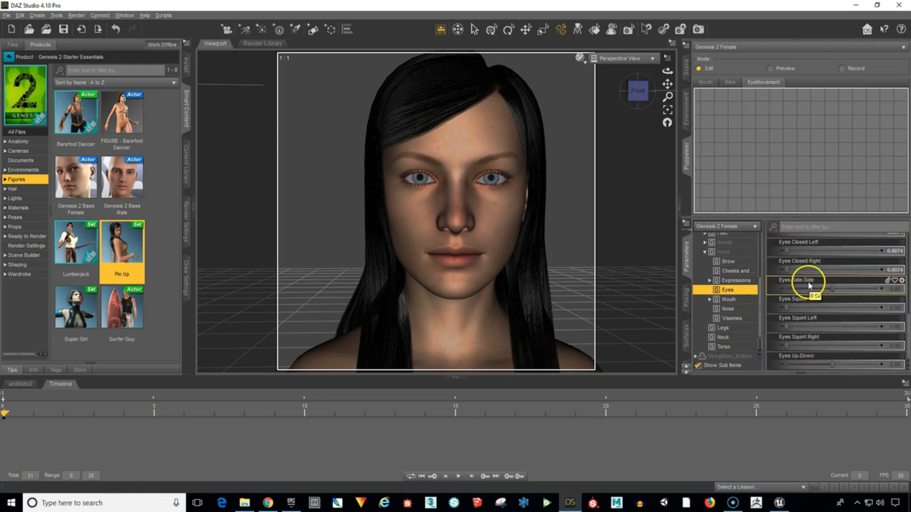
pyautogui.scroll(1, 810, 285)
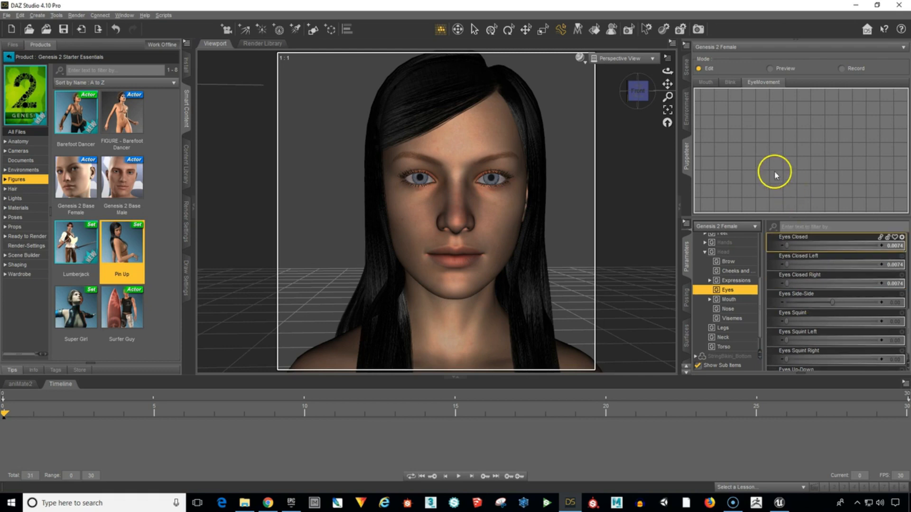
pyautogui.click(791, 152)
pyautogui.click(788, 177)
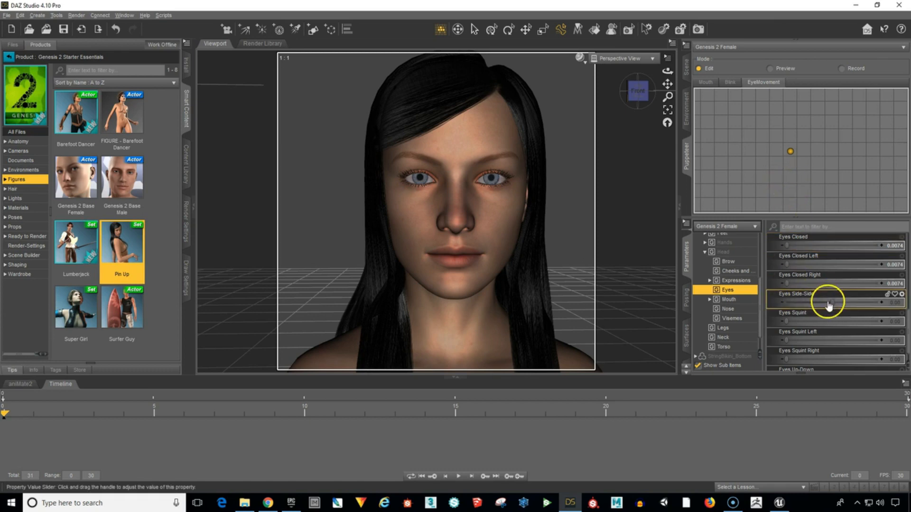
# Set Eyes Side-Side to 1.00, store the gaze as a point right of the neutral one, and reapply the neutral point.
pyautogui.moveTo(831, 302); pyautogui.dragTo(881, 302)
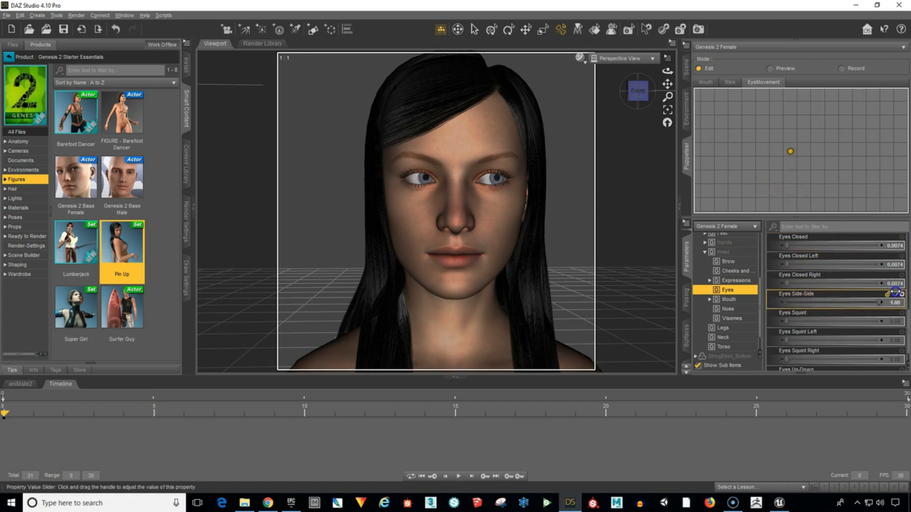
pyautogui.click(838, 156)
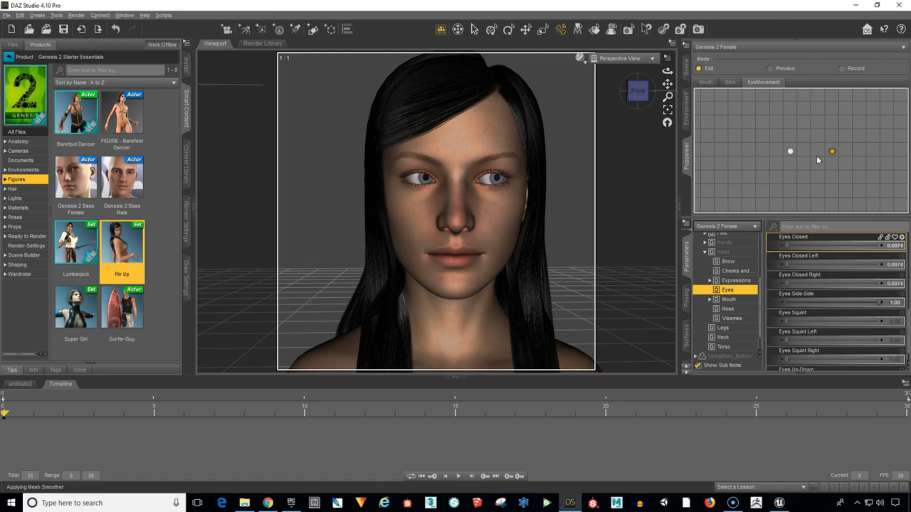
pyautogui.click(790, 153)
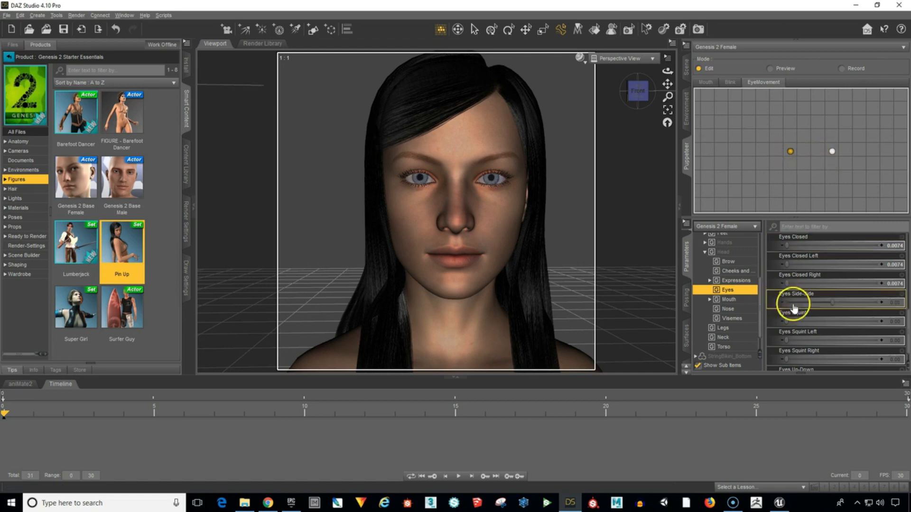
# Set Eyes Side-Side to -1.00 and store the gaze as a point left of the neutral one, level with it.
pyautogui.moveTo(829, 306); pyautogui.dragTo(762, 302)
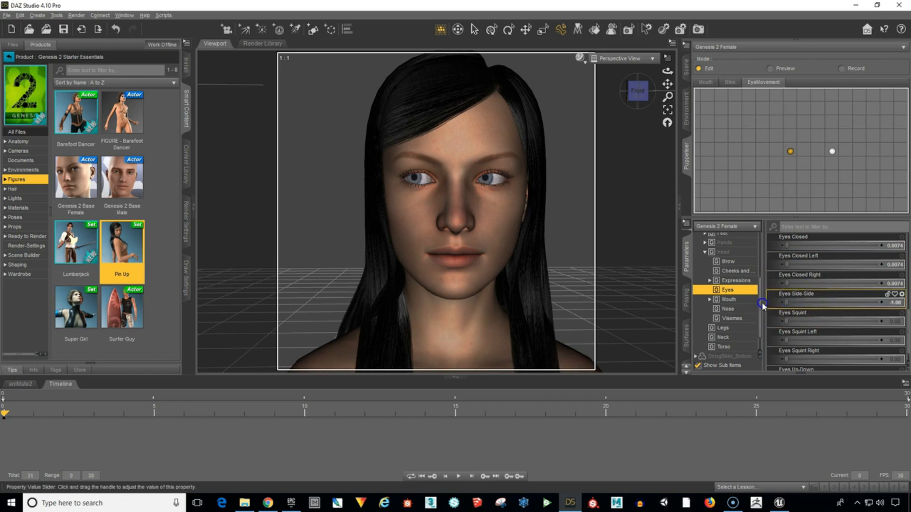
pyautogui.moveTo(761, 155); pyautogui.dragTo(747, 150)
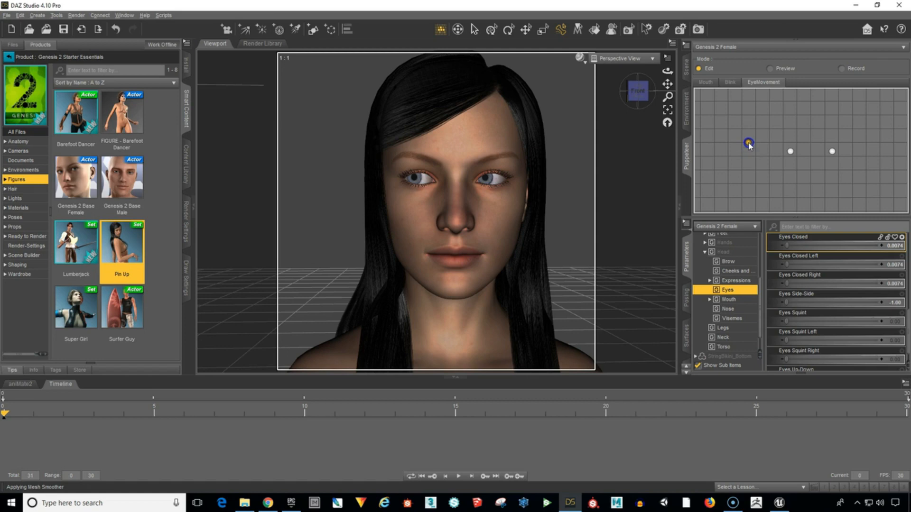
pyautogui.moveTo(746, 146); pyautogui.dragTo(749, 151)
# Reapply the neutral gaze, set Eyes Up-Down to 1.00 and store it as a point above the neutral one.
pyautogui.moveTo(792, 195); pyautogui.dragTo(792, 156)
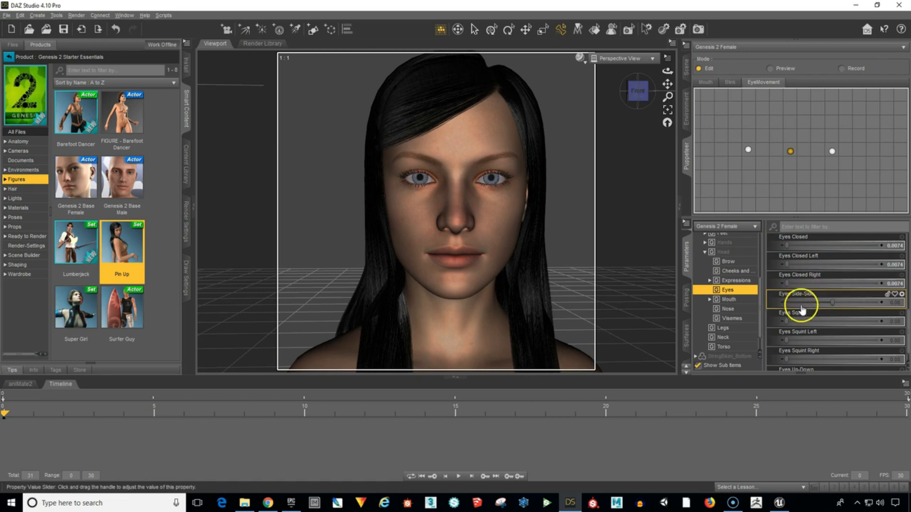
pyautogui.scroll(-1, 816, 321)
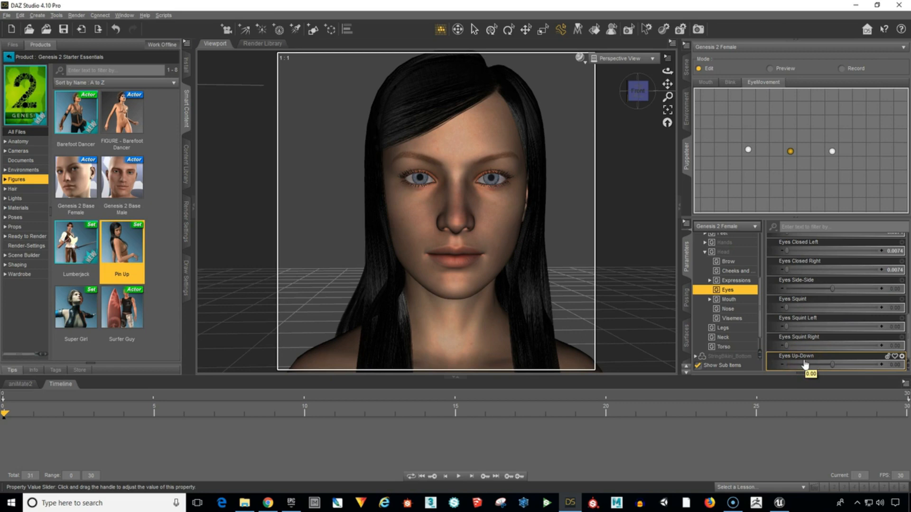
pyautogui.click(784, 156)
pyautogui.click(791, 152)
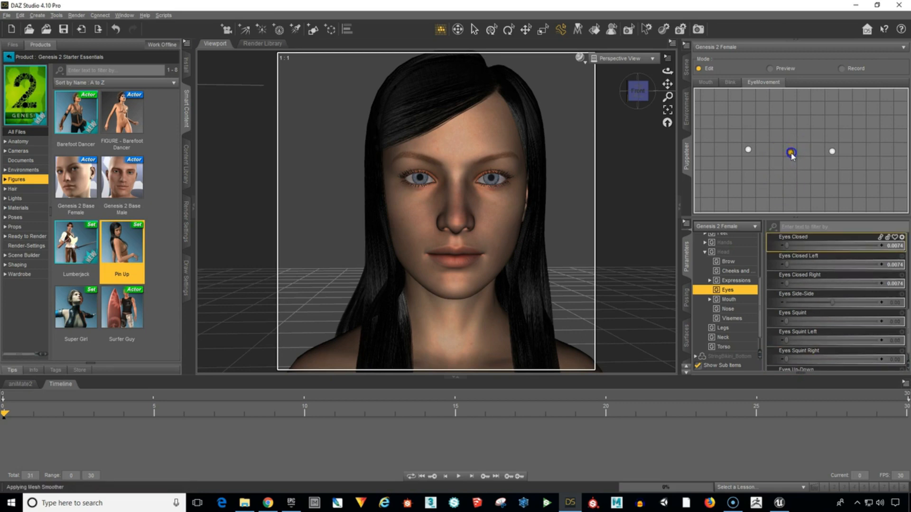
pyautogui.click(790, 152)
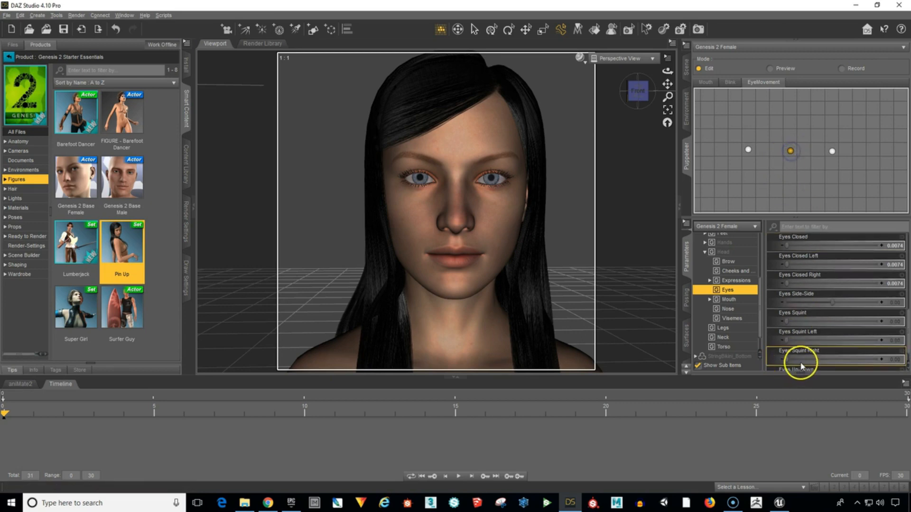
pyautogui.scroll(-1, 798, 362)
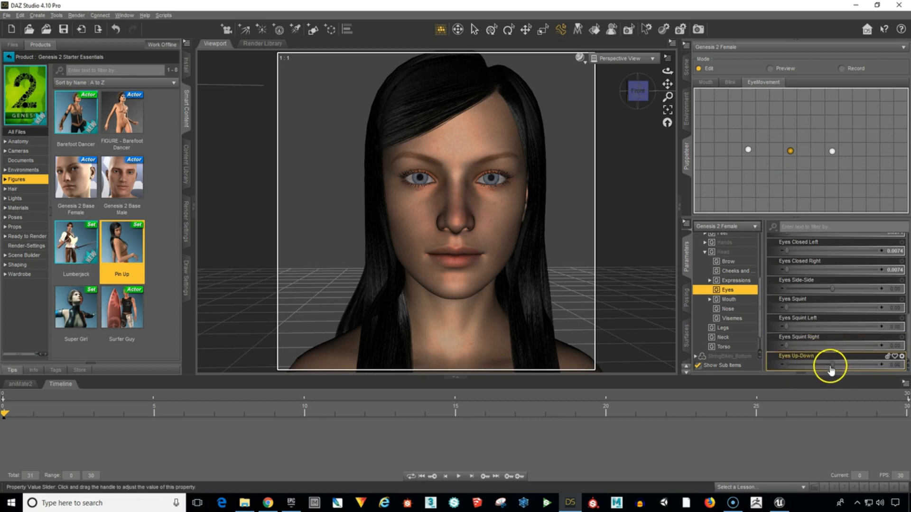
pyautogui.moveTo(831, 363); pyautogui.dragTo(880, 364)
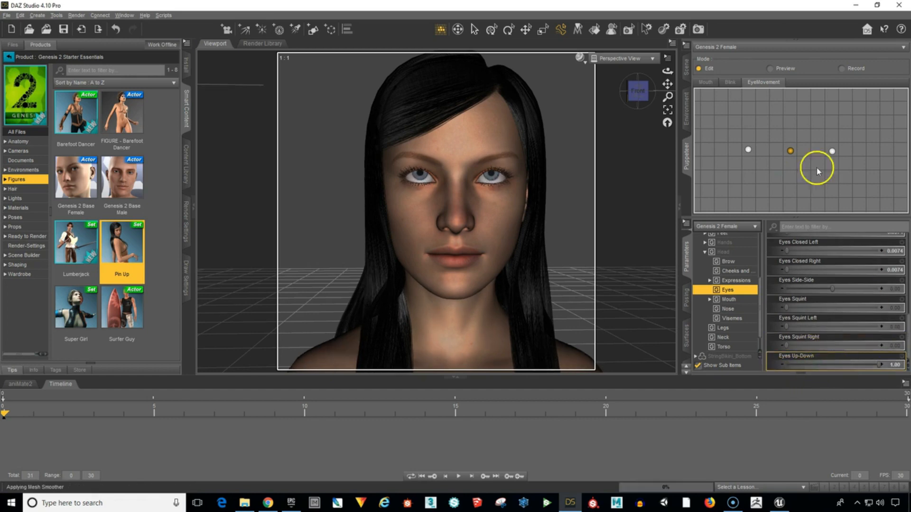
pyautogui.click(790, 110)
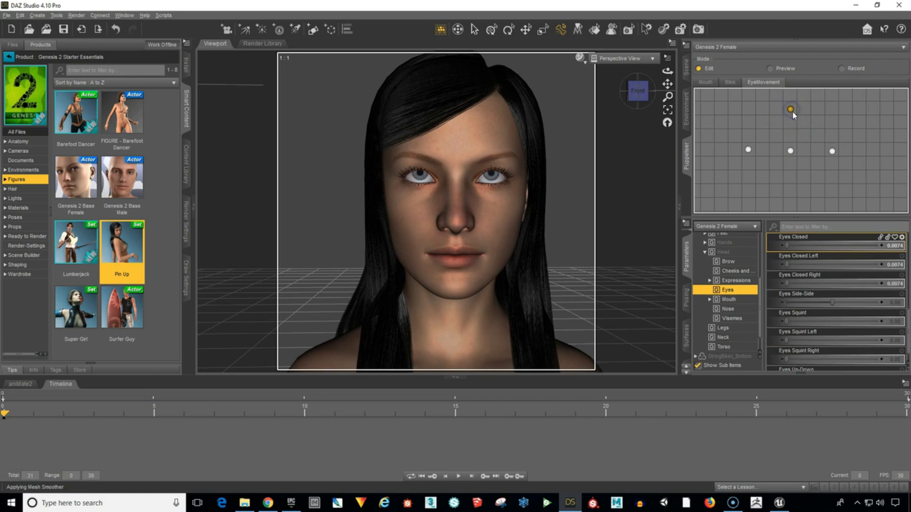
# From the neutral gaze, set Eyes Up-Down to -1.00, store it as a point below the neutral one, and reapply neutral.
pyautogui.click(789, 151)
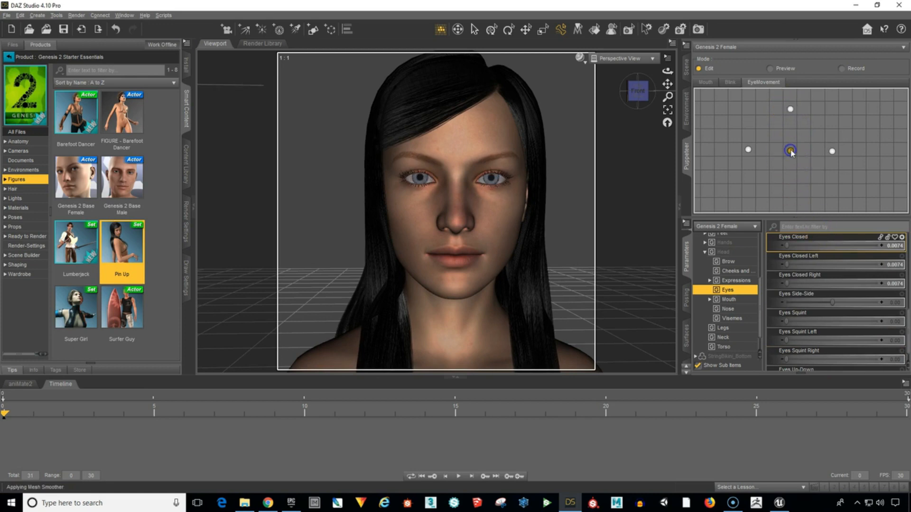
pyautogui.click(870, 371)
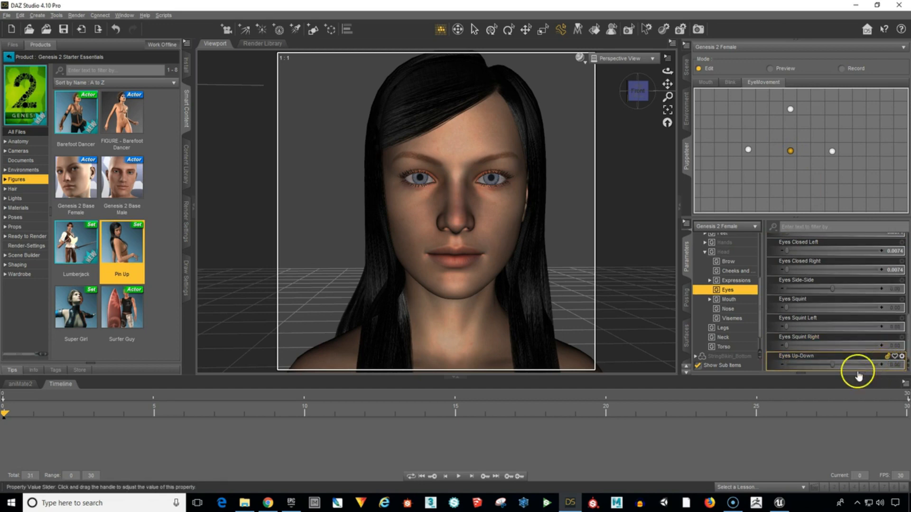
pyautogui.moveTo(833, 368); pyautogui.dragTo(761, 376)
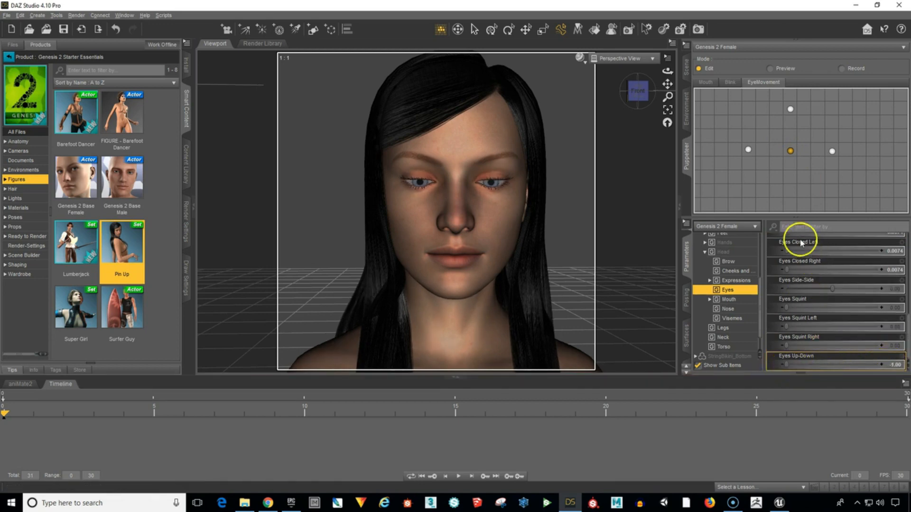
pyautogui.click(791, 192)
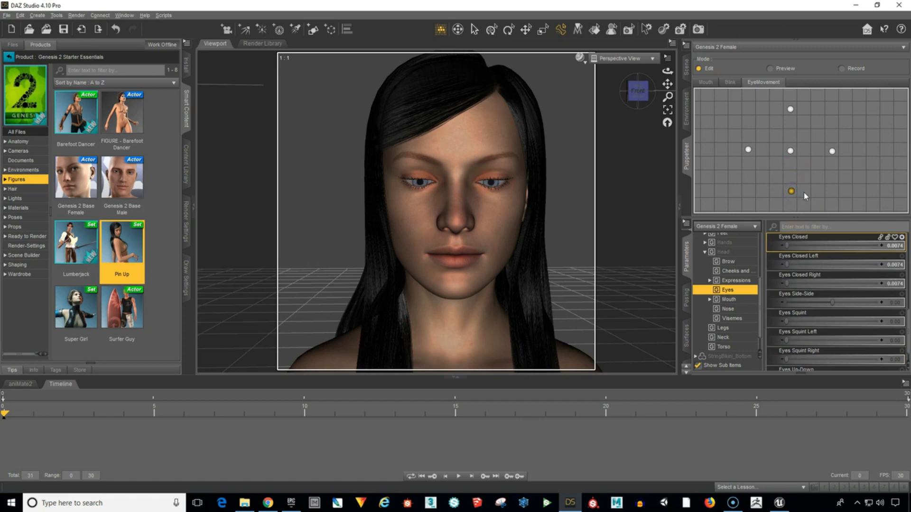
pyautogui.click(790, 150)
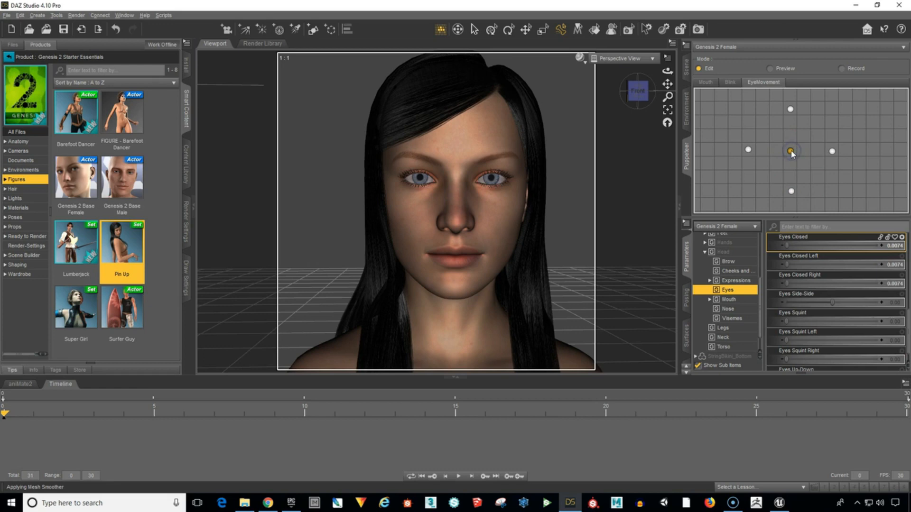
pyautogui.click(790, 151)
# Switch the Puppeteer to Preview mode and test the blended gaze by moving around the EyeMovement points.
pyautogui.click(771, 68)
pyautogui.click(773, 70)
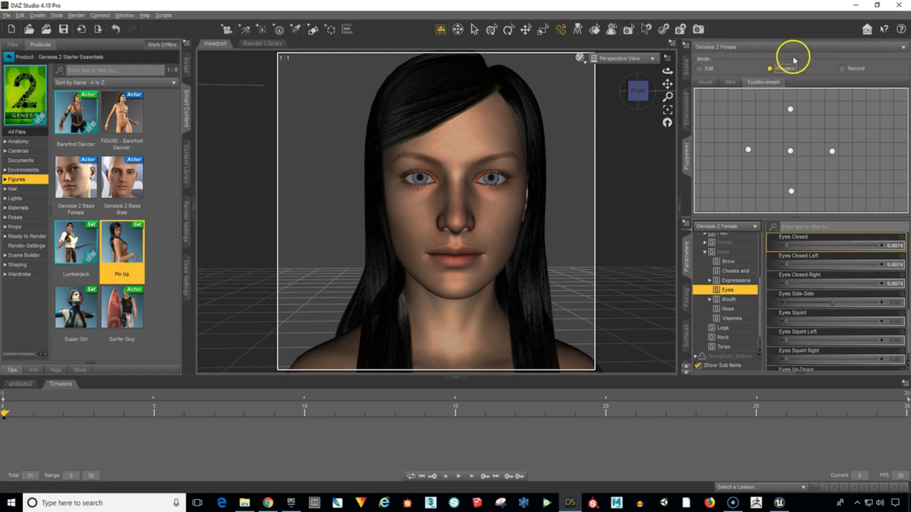
pyautogui.click(790, 151)
pyautogui.moveTo(790, 150)
pyautogui.mouseDown()
pyautogui.moveTo(770, 152)
pyautogui.moveTo(793, 169)
pyautogui.moveTo(800, 141)
pyautogui.moveTo(780, 135)
pyautogui.moveTo(755, 160)
pyautogui.moveTo(796, 185)
pyautogui.moveTo(833, 153)
pyautogui.moveTo(794, 140)
pyautogui.moveTo(811, 191)
pyautogui.moveTo(850, 172)
pyautogui.moveTo(780, 169)
pyautogui.moveTo(800, 184)
pyautogui.moveTo(818, 150)
pyautogui.moveTo(772, 136)
pyautogui.moveTo(759, 174)
pyautogui.moveTo(824, 177)
pyautogui.moveTo(797, 138)
pyautogui.moveTo(752, 170)
pyautogui.moveTo(812, 195)
pyautogui.moveTo(814, 162)
pyautogui.moveTo(769, 137)
pyautogui.moveTo(797, 181)
pyautogui.moveTo(804, 162)
pyautogui.moveTo(790, 151)
pyautogui.moveTo(777, 97)
pyautogui.moveTo(801, 192)
pyautogui.moveTo(747, 158)
pyautogui.moveTo(835, 155)
pyautogui.moveTo(795, 154)
pyautogui.moveTo(795, 195)
pyautogui.moveTo(803, 177)
pyautogui.moveTo(784, 151)
pyautogui.moveTo(798, 209)
pyautogui.moveTo(813, 177)
pyautogui.moveTo(798, 153)
pyautogui.moveTo(753, 154)
pyautogui.moveTo(808, 193)
pyautogui.moveTo(795, 185)
pyautogui.moveTo(827, 158)
pyautogui.moveTo(785, 150)
pyautogui.moveTo(776, 114)
pyautogui.moveTo(787, 139)
pyautogui.moveTo(813, 113)
pyautogui.moveTo(797, 167)
pyautogui.moveTo(767, 127)
pyautogui.moveTo(792, 176)
pyautogui.moveTo(802, 150)
pyautogui.moveTo(787, 117)
pyautogui.moveTo(780, 155)
pyautogui.moveTo(792, 172)
pyautogui.moveTo(791, 153)
pyautogui.moveTo(813, 144)
pyautogui.moveTo(777, 177)
pyautogui.moveTo(799, 143)
pyautogui.moveTo(782, 184)
pyautogui.moveTo(831, 160)
pyautogui.moveTo(792, 157)
pyautogui.mouseUp()
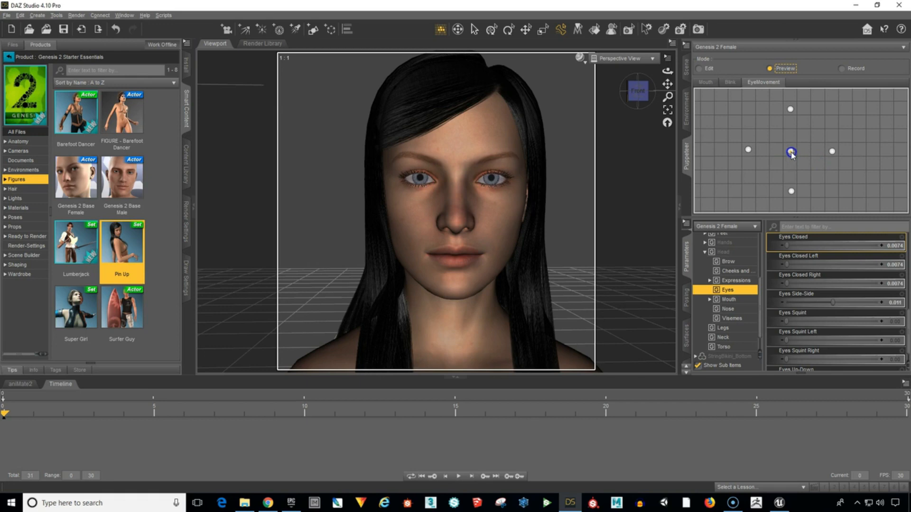
# Return the Puppeteer to Edit mode and add a new layer named "Expressions".
pyautogui.click(699, 69)
pyautogui.click(736, 85)
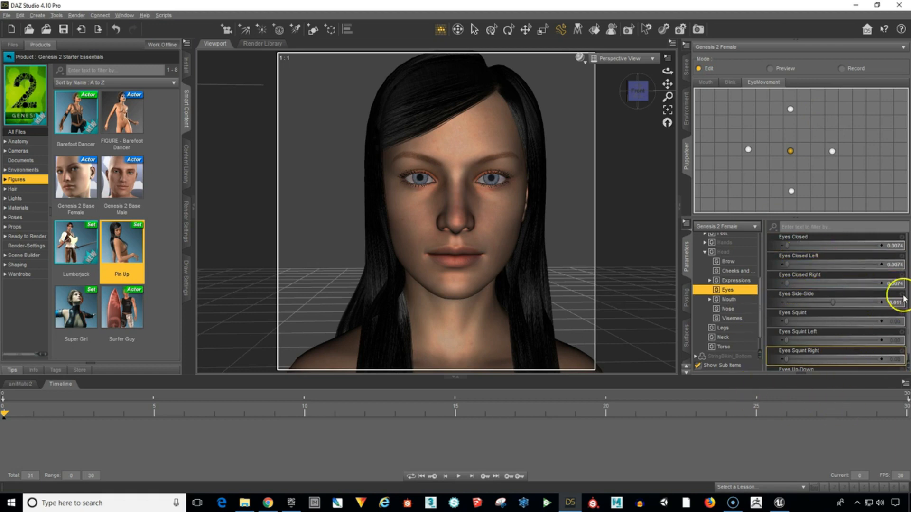
pyautogui.click(865, 316)
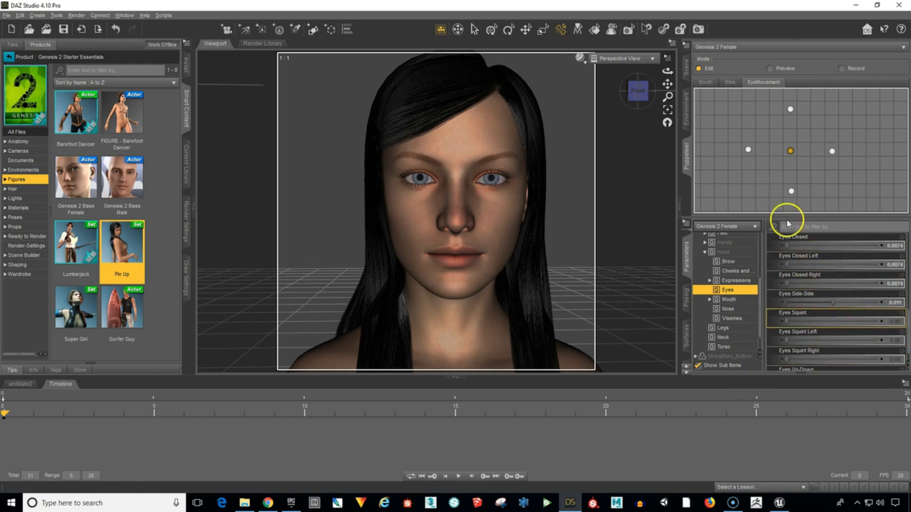
pyautogui.click(792, 238)
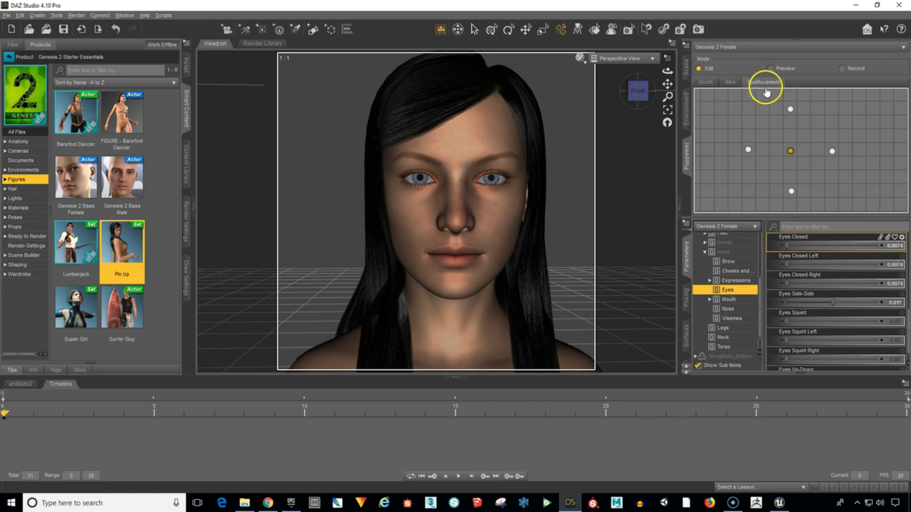
pyautogui.rightClick(837, 111)
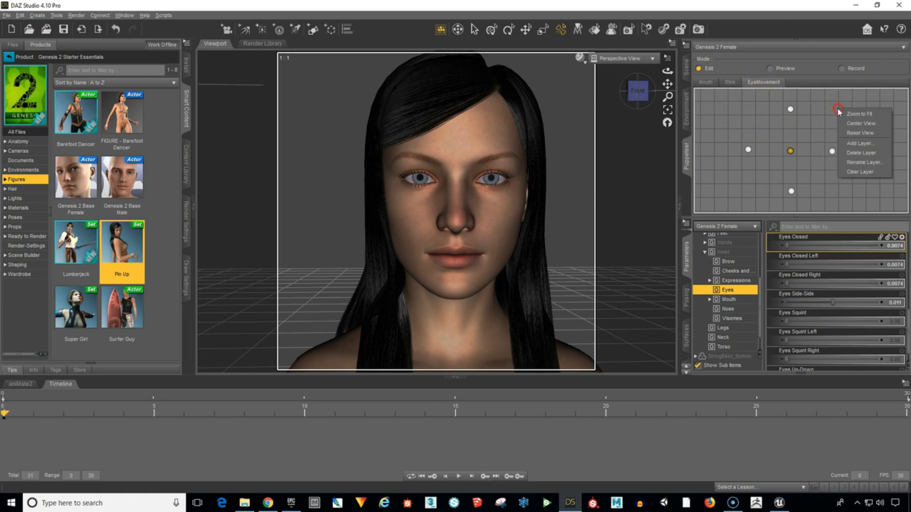
pyautogui.click(857, 144)
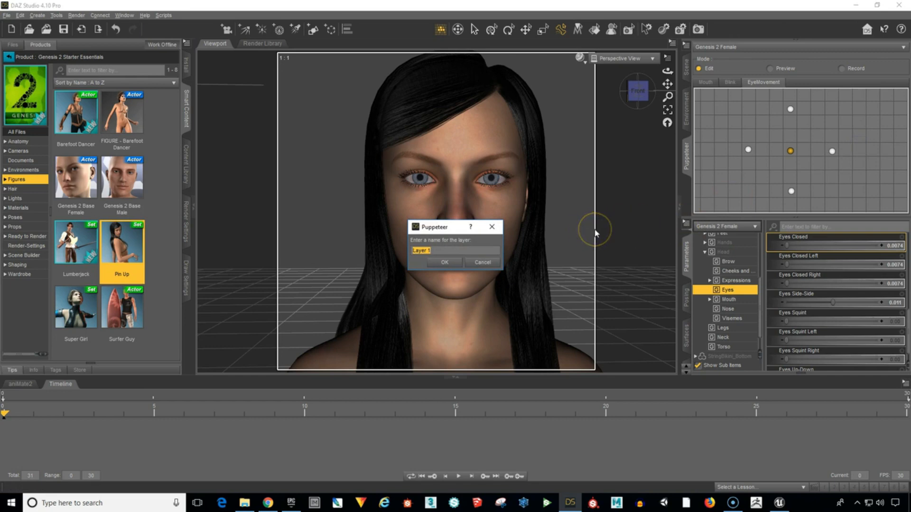
pyautogui.write('Expressions')
pyautogui.press('Return')
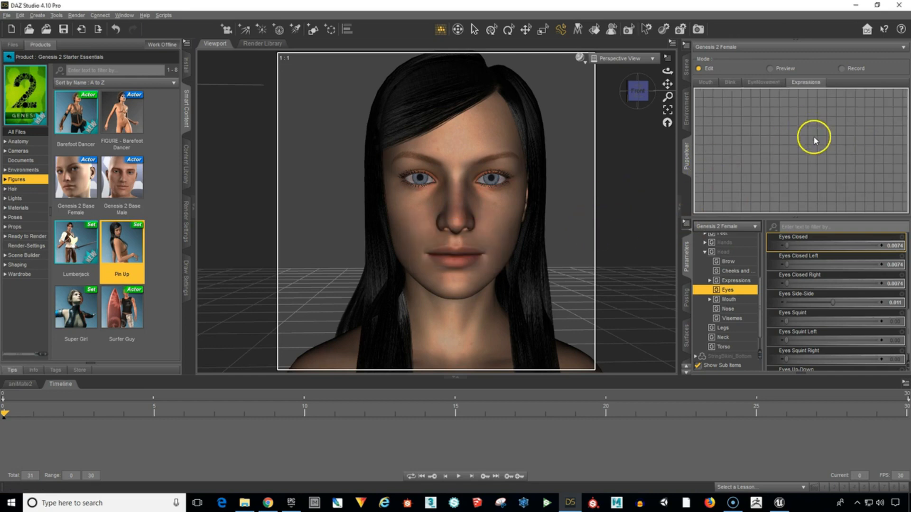
# Show the head's Expressions parameters and store the neutral face as the central point of the Expressions layer.
pyautogui.scroll(3, 810, 144)
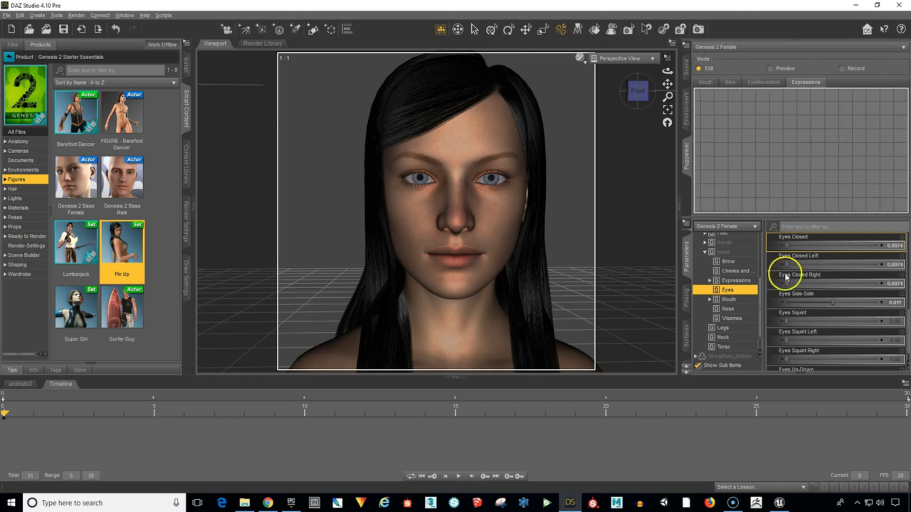
pyautogui.click(732, 281)
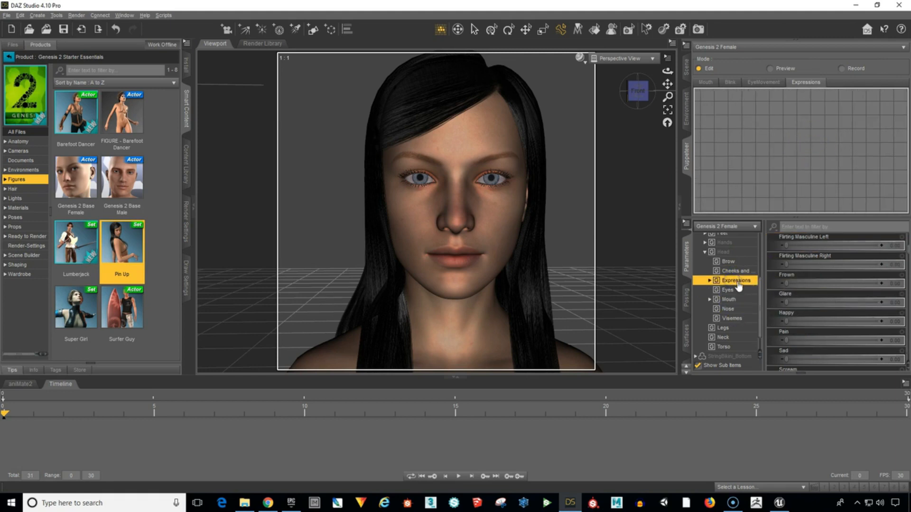
pyautogui.scroll(3, 811, 279)
pyautogui.scroll(3, 810, 279)
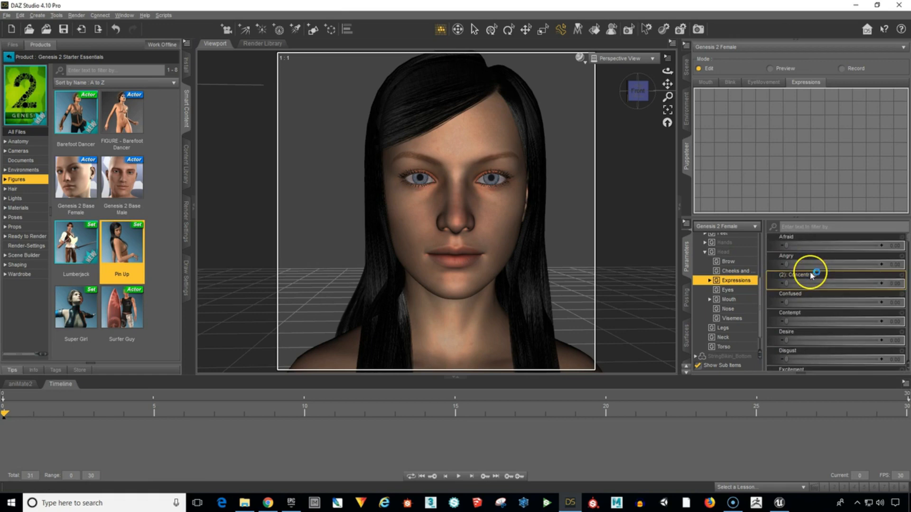
pyautogui.click(791, 151)
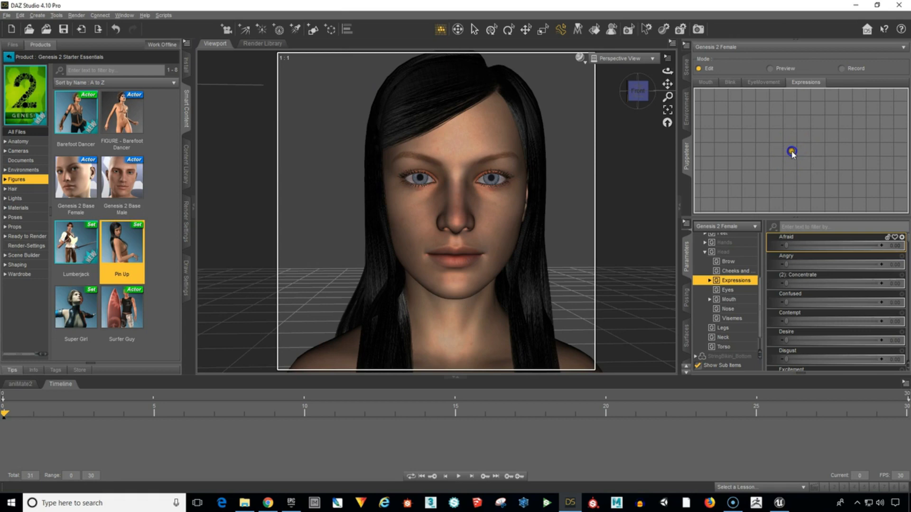
pyautogui.click(795, 154)
pyautogui.click(795, 154)
# Set Afraid to 1.00 and store the expression as a point above the neutral one.
pyautogui.click(807, 247)
pyautogui.moveTo(784, 245); pyautogui.dragTo(898, 244)
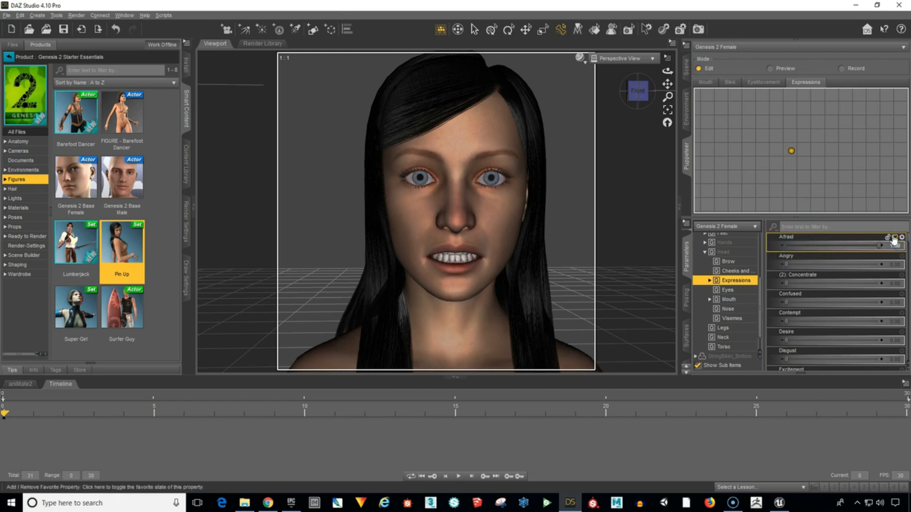
pyautogui.click(790, 110)
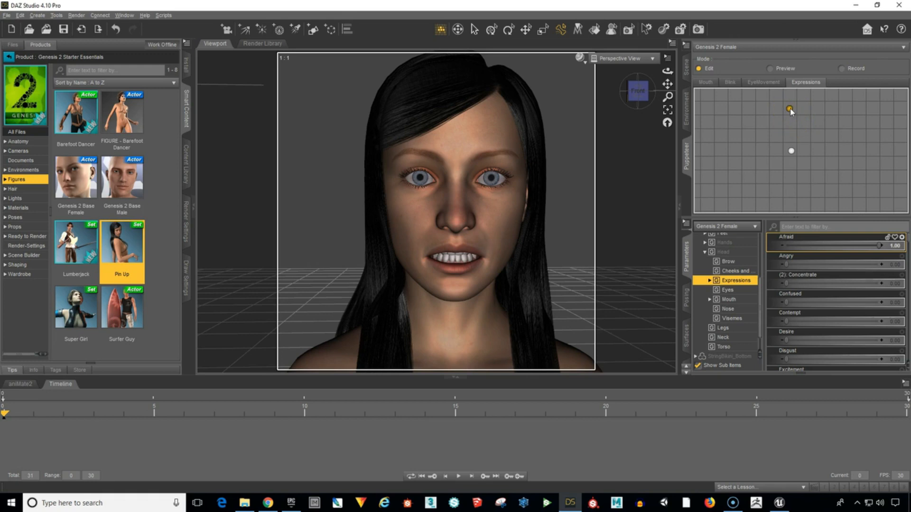
# From the neutral face, set Angry to 1.00, store it as a point left of the neutral one, and reapply neutral.
pyautogui.click(791, 151)
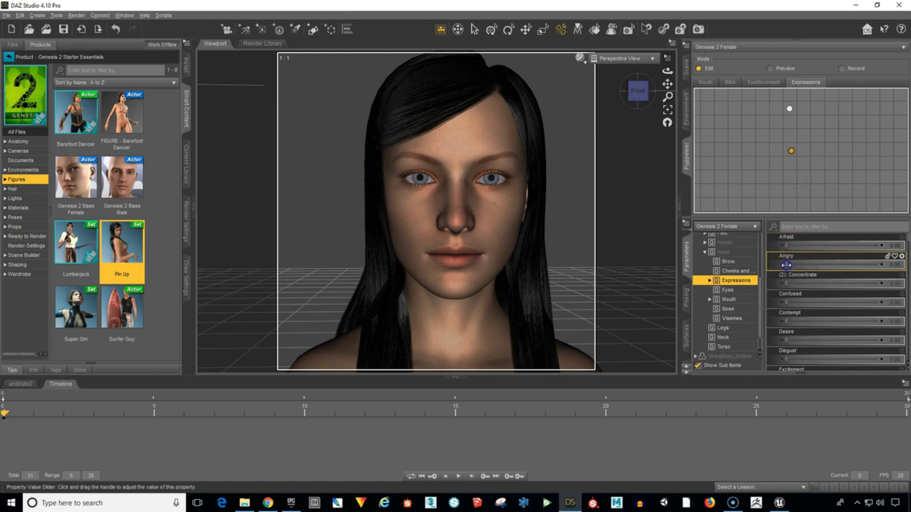
pyautogui.moveTo(786, 265); pyautogui.dragTo(876, 266)
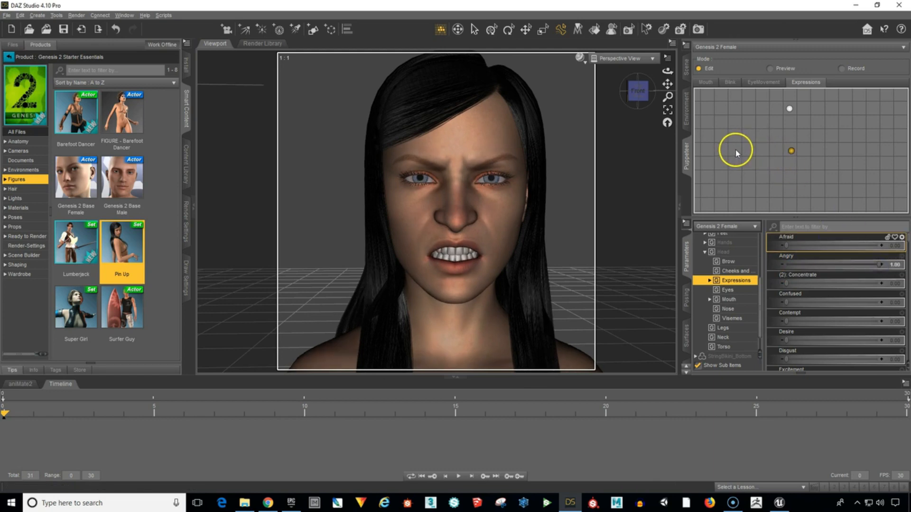
pyautogui.click(790, 151)
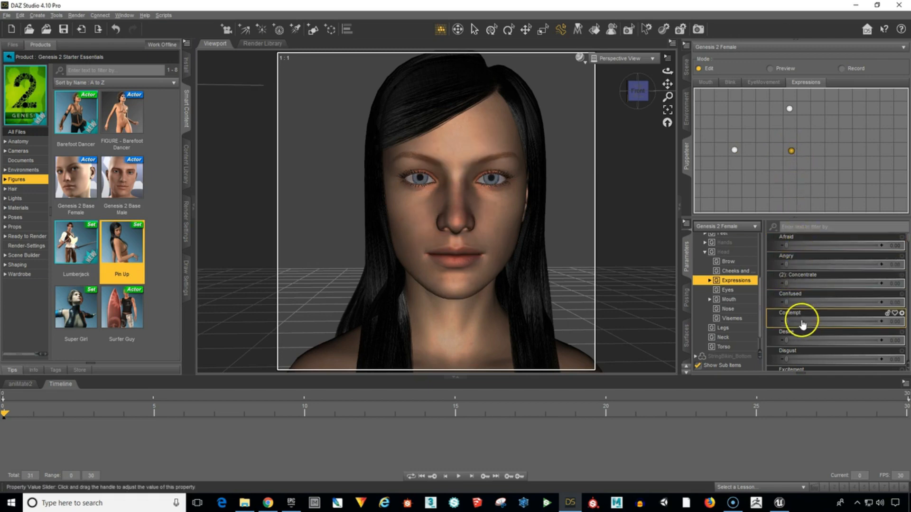
# Set Excitement to 1.00, store the expression as a point right of the neutral one, and reapply the neutral point.
pyautogui.scroll(-5, 824, 341)
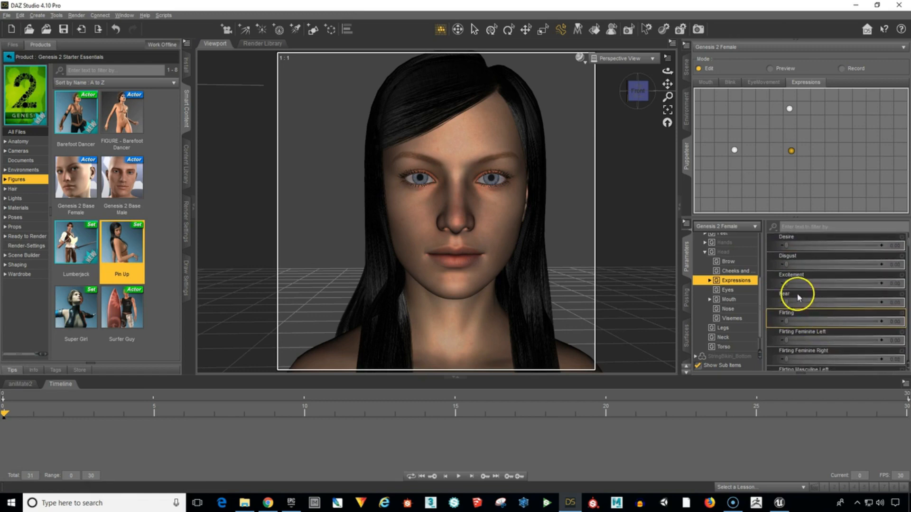
pyautogui.moveTo(785, 283); pyautogui.dragTo(854, 280)
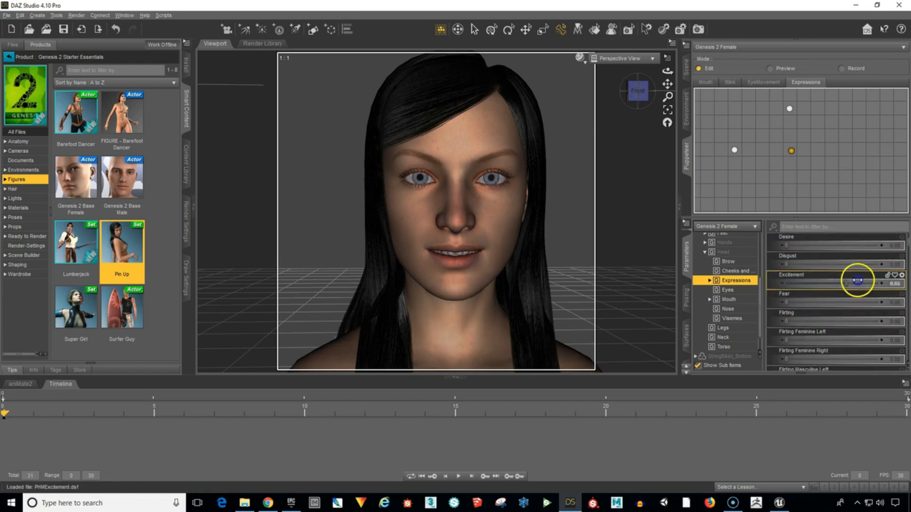
pyautogui.click(846, 150)
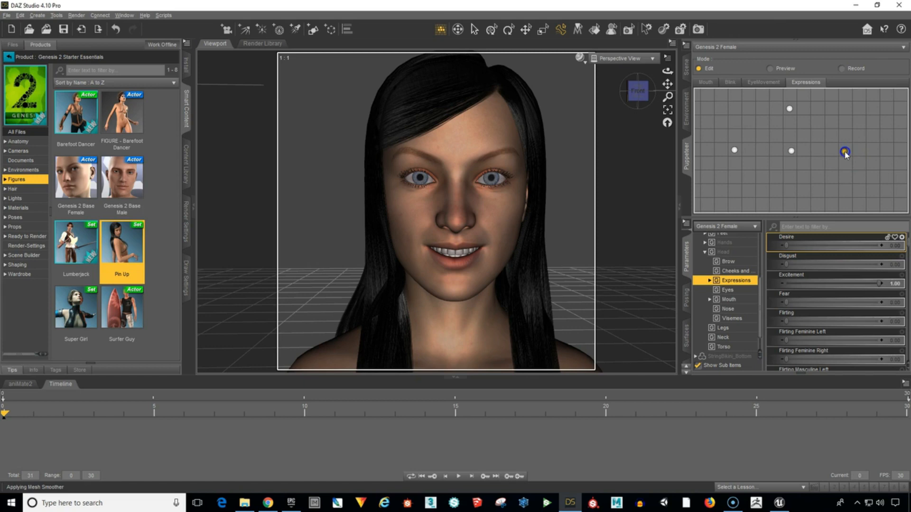
pyautogui.click(805, 161)
pyautogui.click(792, 152)
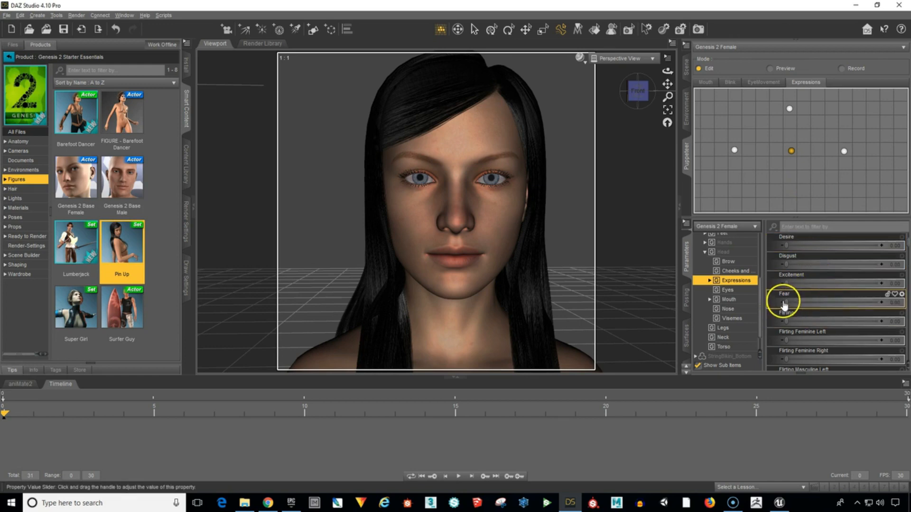
# Set Disgust to 1.00, store the expression as a point below the neutral one, and reapply the neutral point.
pyautogui.scroll(5, 812, 293)
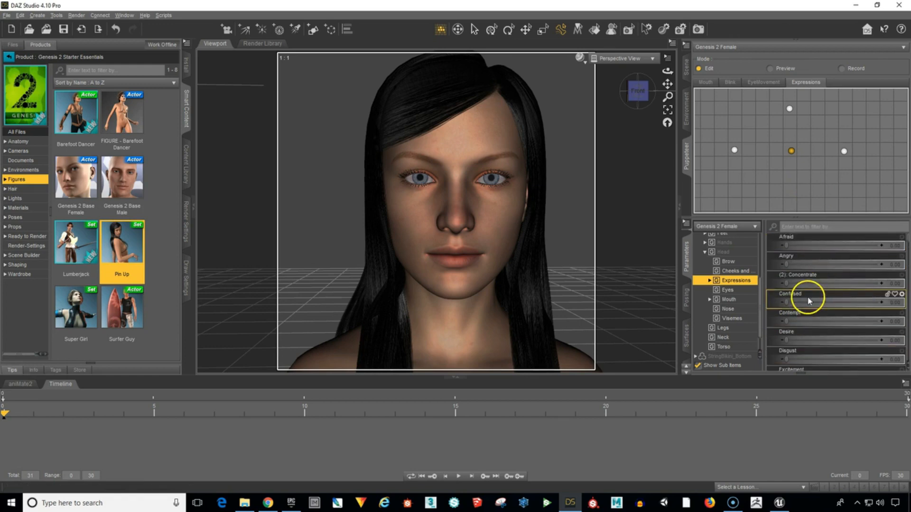
pyautogui.scroll(-5, 809, 297)
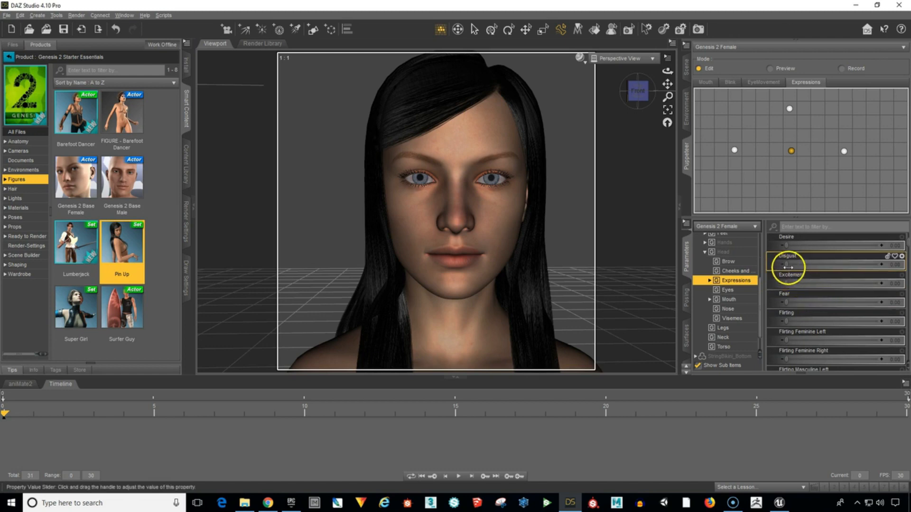
pyautogui.moveTo(785, 264); pyautogui.dragTo(892, 268)
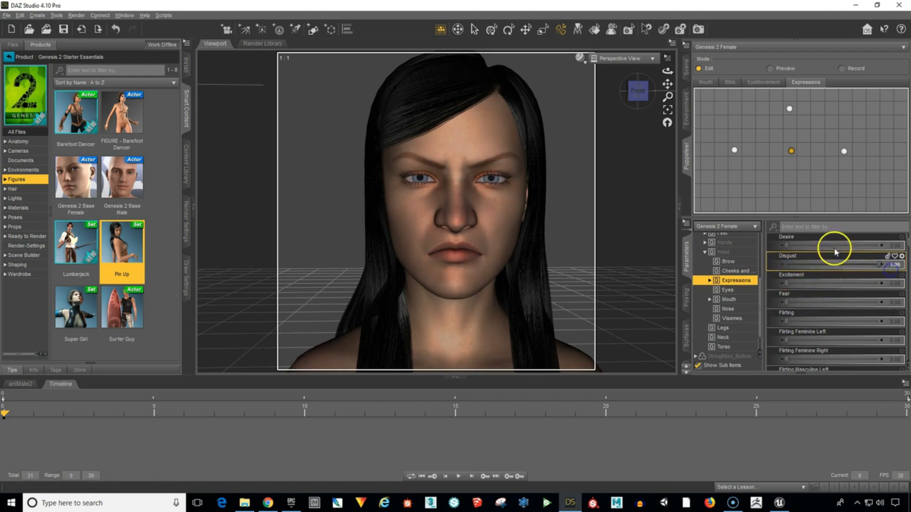
pyautogui.click(790, 193)
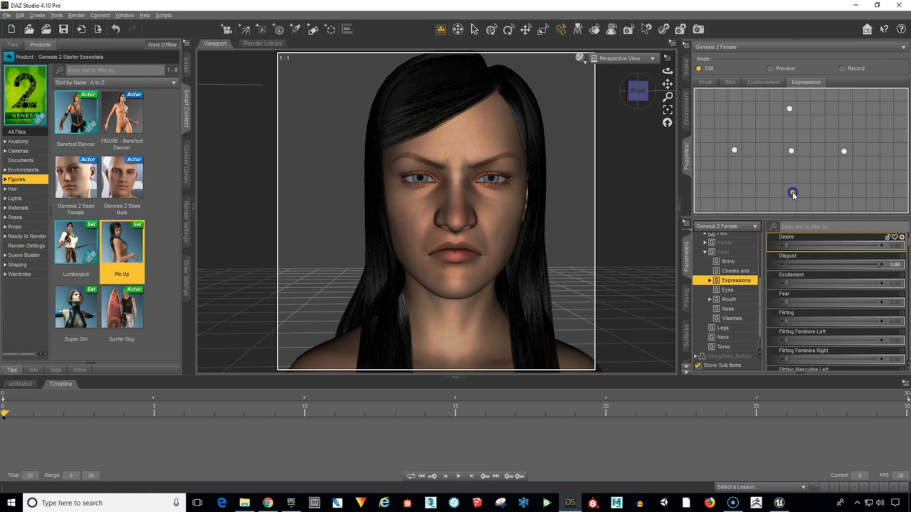
pyautogui.moveTo(832, 176); pyautogui.dragTo(824, 157)
pyautogui.click(792, 152)
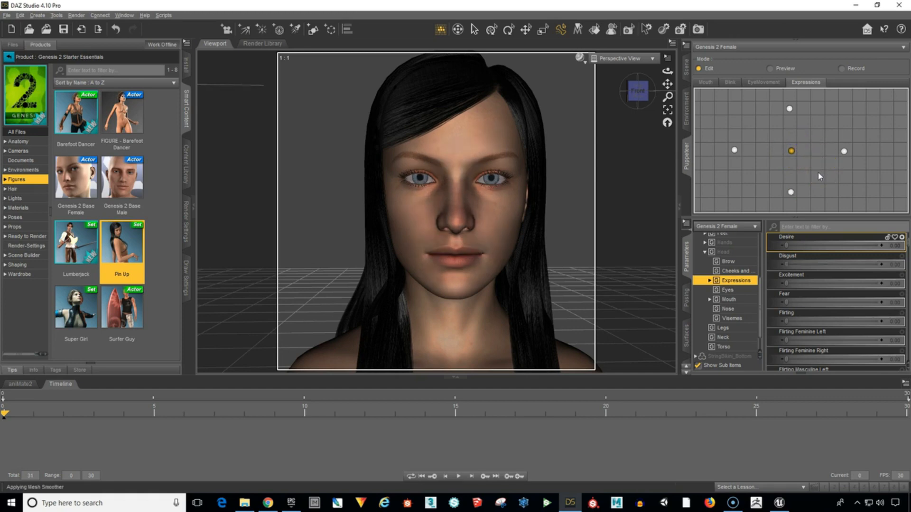
# Preview the blends between the stored points on the Expressions layer, end at the neutral point, and return to Edit mode.
pyautogui.click(770, 69)
pyautogui.moveTo(790, 148); pyautogui.dragTo(744, 149)
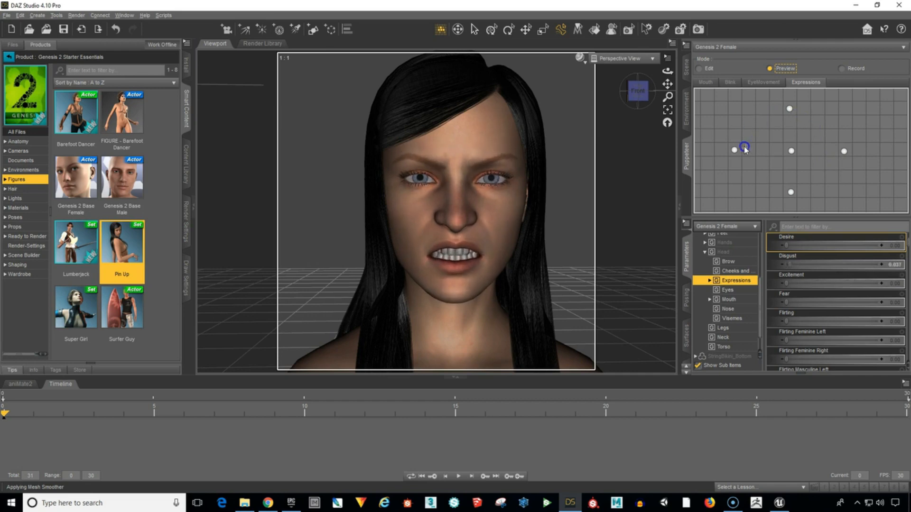
pyautogui.moveTo(809, 195); pyautogui.dragTo(795, 148)
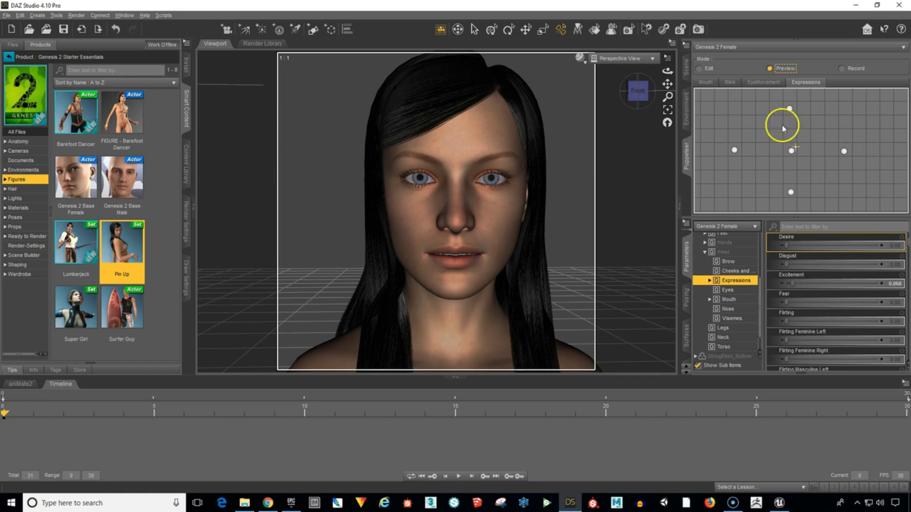
pyautogui.moveTo(796, 147); pyautogui.dragTo(791, 152)
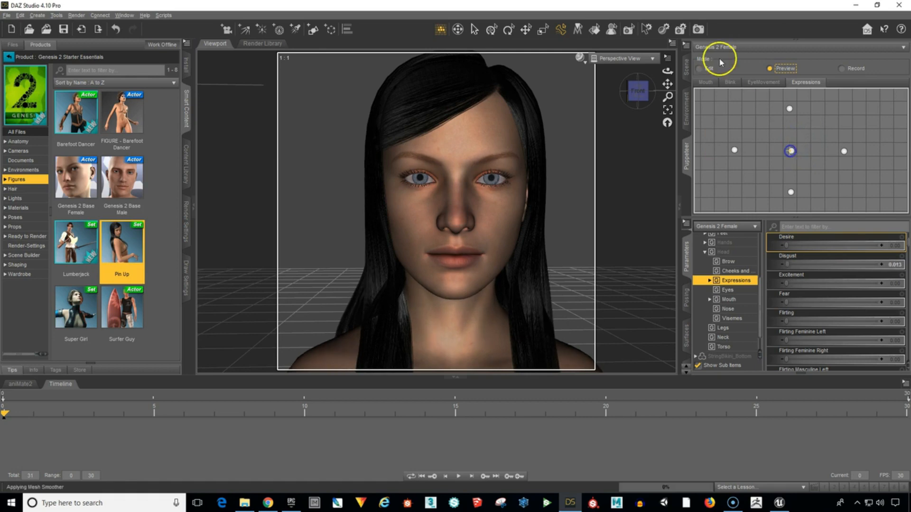
pyautogui.click(703, 68)
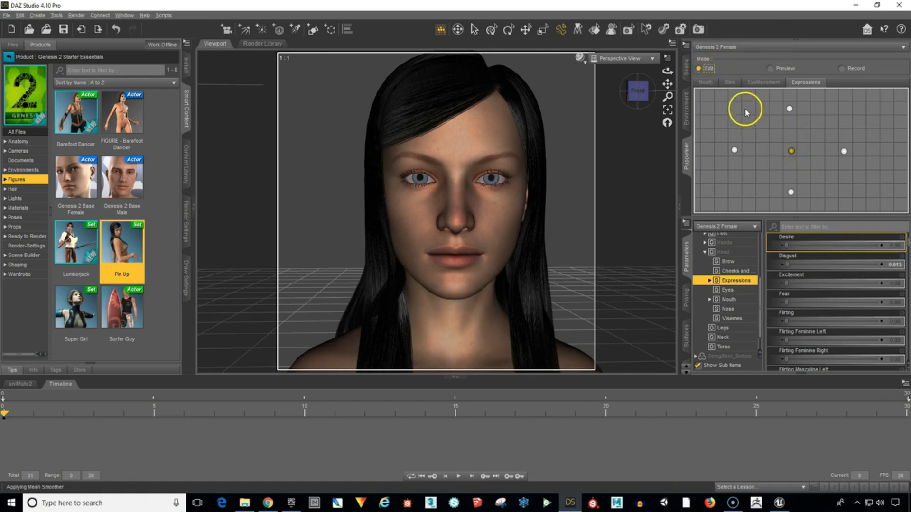
# Preview the Mouth, Blink and EyeMovement layers around their neutral points, then return to the Expressions layer in Edit mode.
pyautogui.click(769, 68)
pyautogui.click(706, 82)
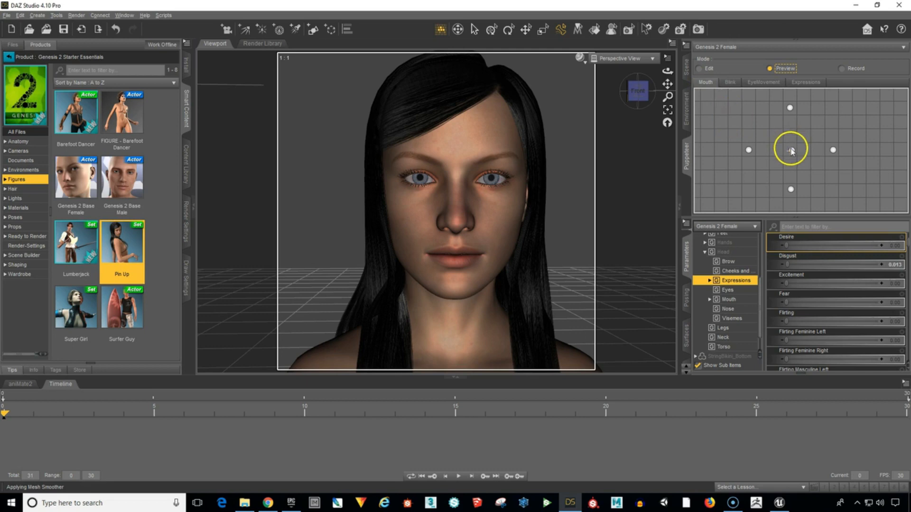
pyautogui.moveTo(791, 151)
pyautogui.mouseDown()
pyautogui.moveTo(795, 183)
pyautogui.moveTo(793, 151)
pyautogui.moveTo(833, 153)
pyautogui.moveTo(754, 151)
pyautogui.moveTo(789, 151)
pyautogui.moveTo(802, 116)
pyautogui.moveTo(793, 152)
pyautogui.moveTo(790, 116)
pyautogui.moveTo(790, 148)
pyautogui.mouseUp()
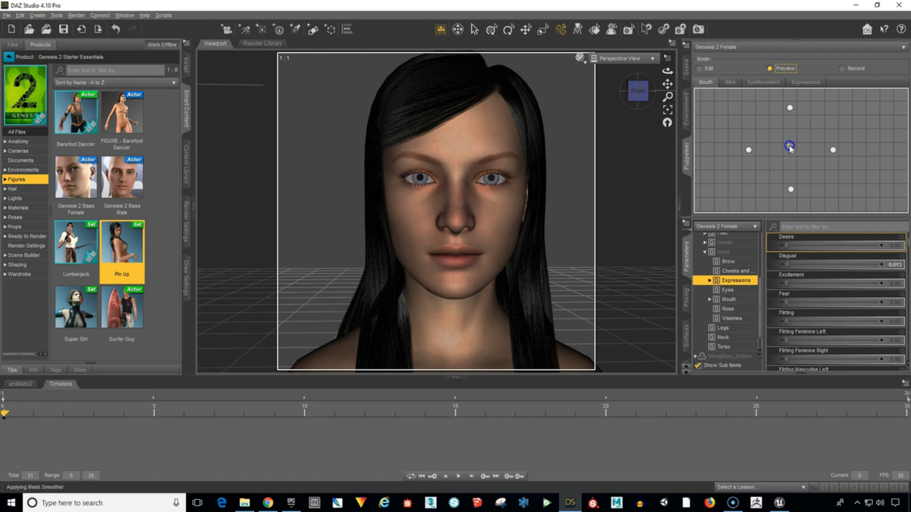
pyautogui.click(731, 83)
pyautogui.moveTo(786, 150)
pyautogui.mouseDown()
pyautogui.moveTo(790, 190)
pyautogui.moveTo(789, 122)
pyautogui.moveTo(797, 149)
pyautogui.mouseUp()
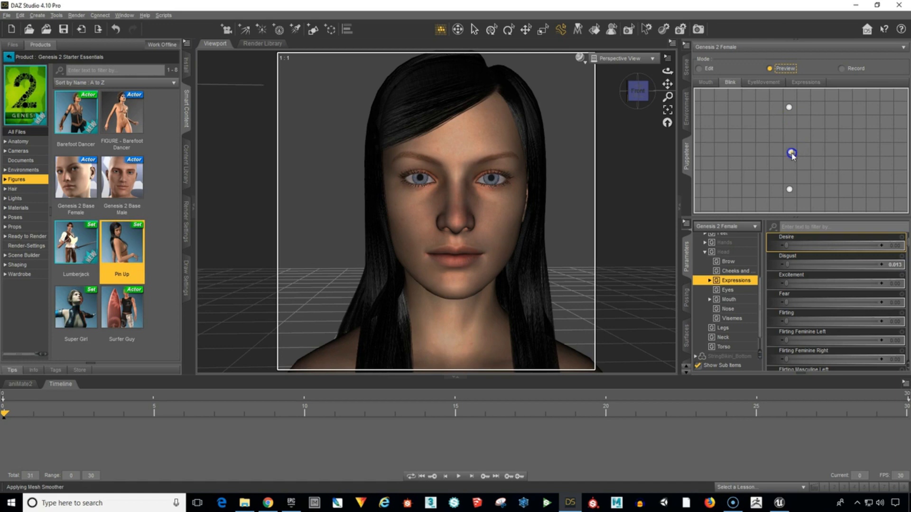
pyautogui.click(763, 83)
pyautogui.click(787, 150)
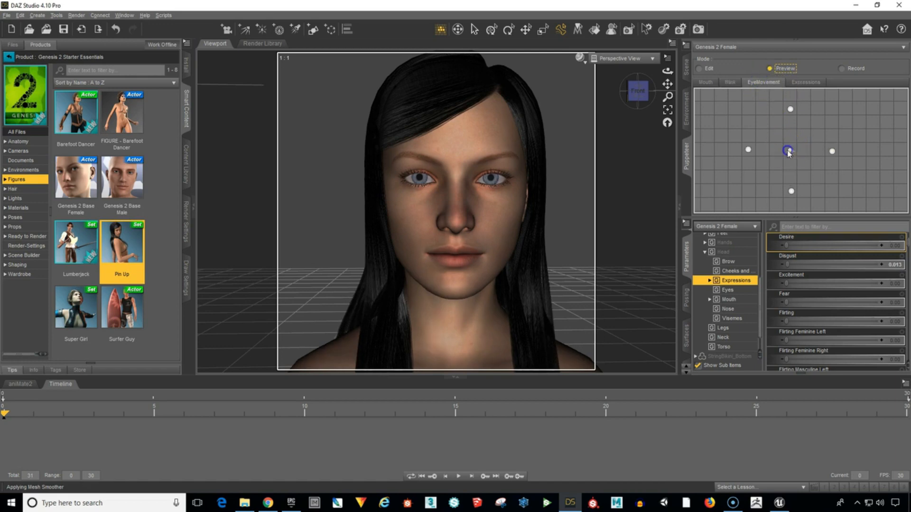
pyautogui.moveTo(787, 152)
pyautogui.mouseDown()
pyautogui.moveTo(792, 138)
pyautogui.moveTo(761, 135)
pyautogui.moveTo(817, 149)
pyautogui.moveTo(789, 121)
pyautogui.moveTo(730, 176)
pyautogui.moveTo(838, 151)
pyautogui.moveTo(788, 152)
pyautogui.moveTo(798, 178)
pyautogui.moveTo(827, 150)
pyautogui.moveTo(752, 147)
pyautogui.moveTo(722, 179)
pyautogui.moveTo(817, 152)
pyautogui.moveTo(784, 152)
pyautogui.moveTo(790, 174)
pyautogui.moveTo(808, 151)
pyautogui.moveTo(780, 166)
pyautogui.moveTo(789, 160)
pyautogui.moveTo(790, 99)
pyautogui.moveTo(790, 146)
pyautogui.moveTo(738, 155)
pyautogui.moveTo(844, 146)
pyautogui.moveTo(738, 156)
pyautogui.moveTo(789, 195)
pyautogui.moveTo(786, 154)
pyautogui.mouseUp()
pyautogui.click(805, 82)
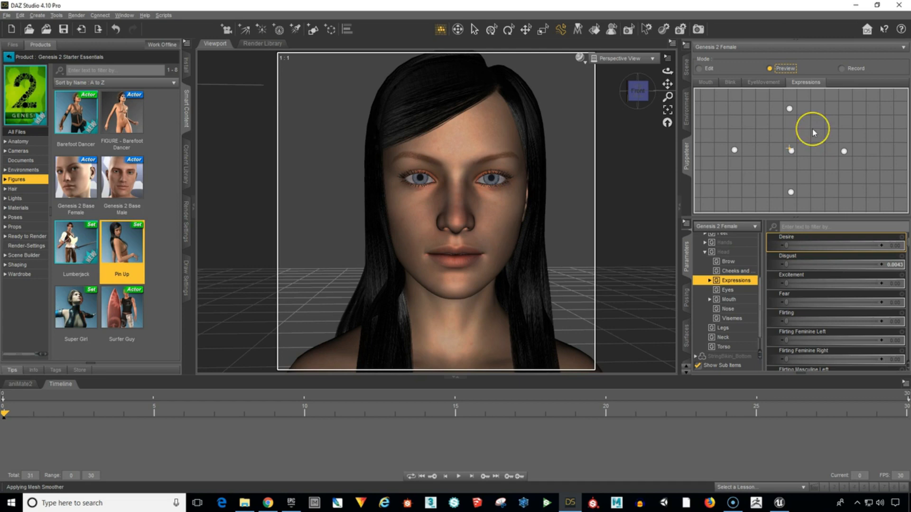
pyautogui.click(701, 68)
# Bring up the Timeline pane and switch Puppeteer to the Mouth layer.
pyautogui.click(687, 143)
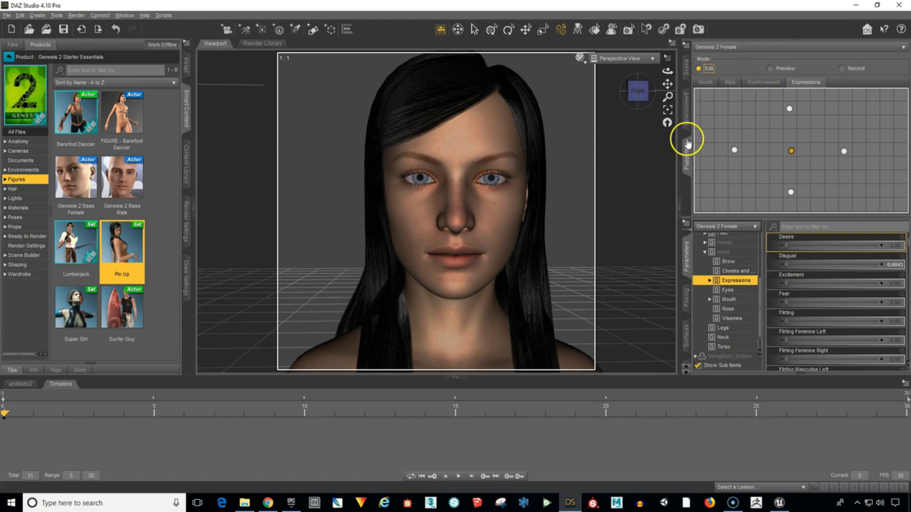
pyautogui.click(472, 444)
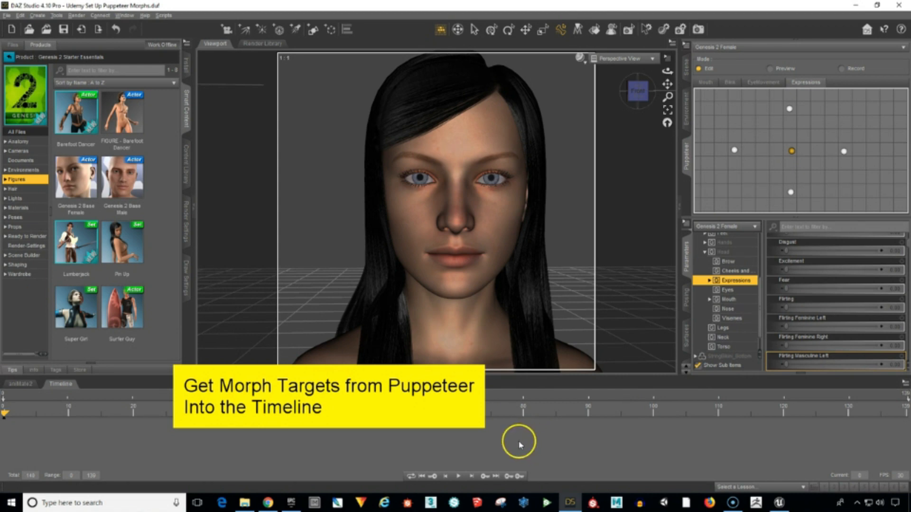
pyautogui.click(124, 15)
pyautogui.moveTo(145, 15)
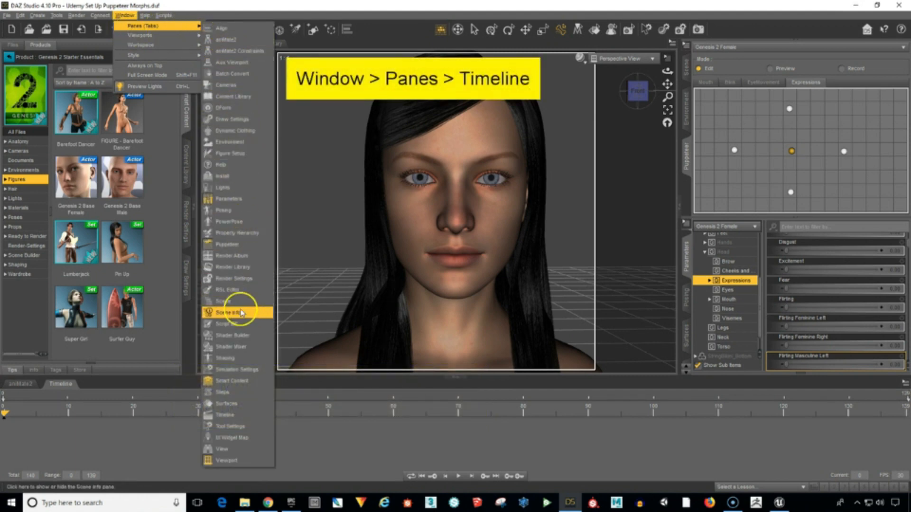
pyautogui.click(232, 417)
pyautogui.click(372, 451)
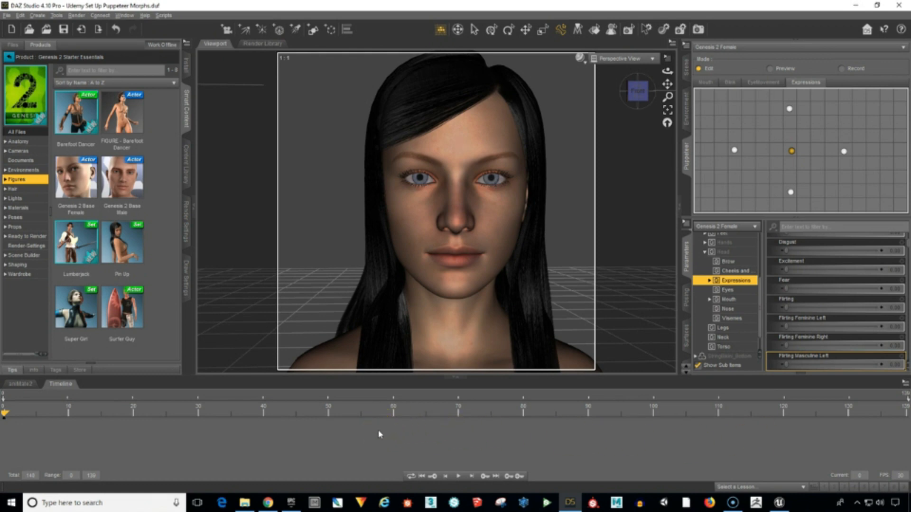
pyautogui.click(710, 83)
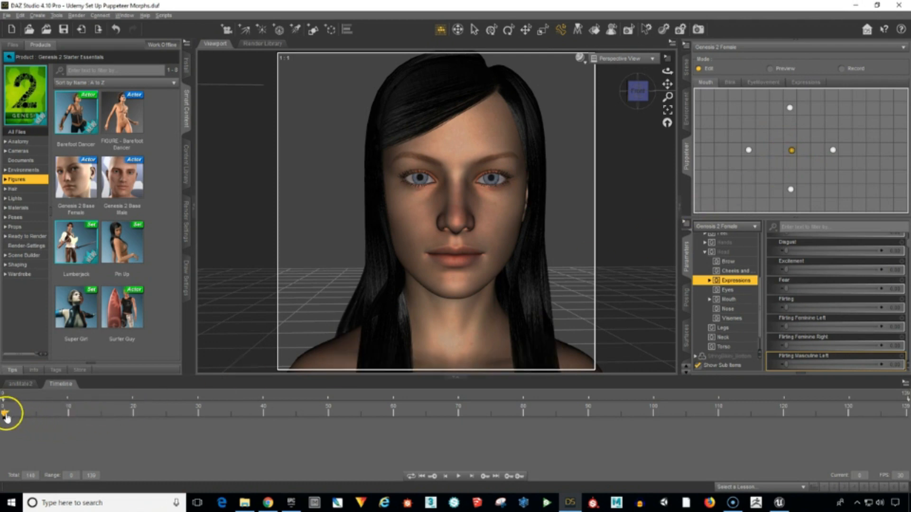
# Key the open-mouth pose from the Mouth layer's lower point at frame 5 and the neutral pose at frame 10.
pyautogui.moveTo(8, 415); pyautogui.dragTo(28, 412)
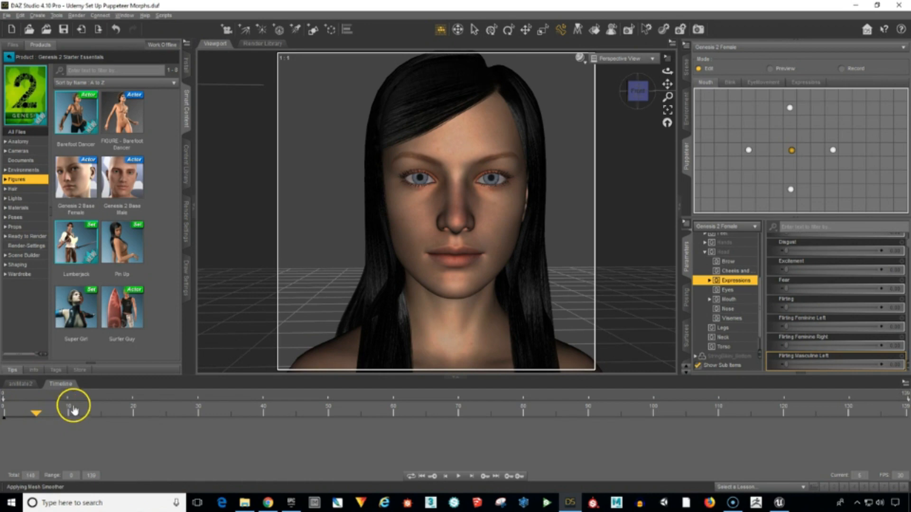
pyautogui.click(790, 189)
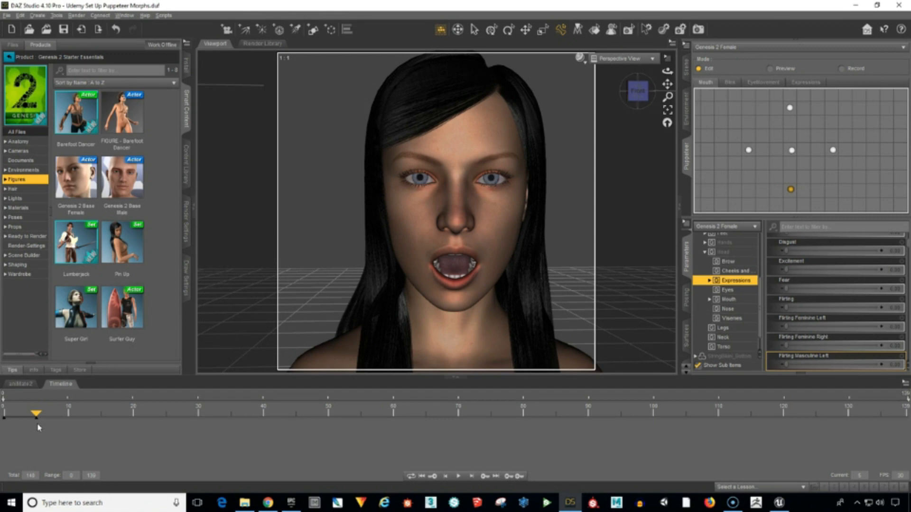
pyautogui.moveTo(38, 418); pyautogui.dragTo(67, 418)
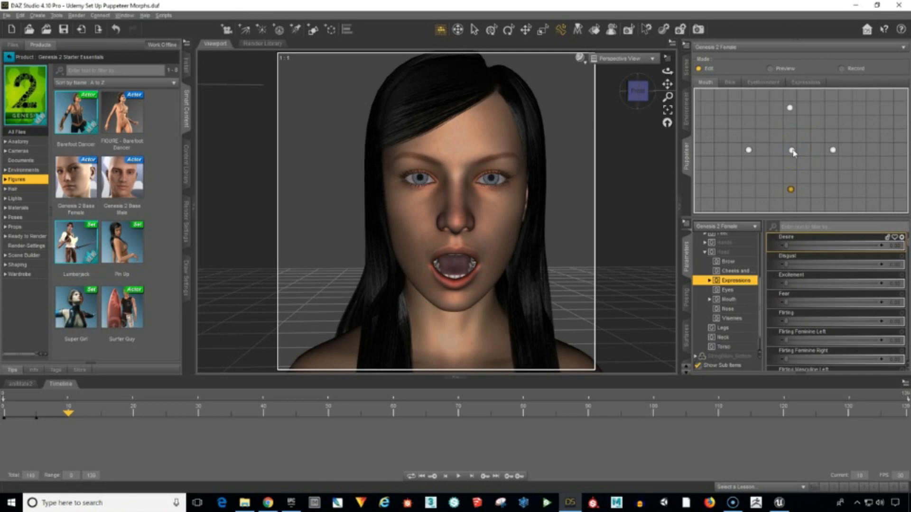
pyautogui.click(791, 151)
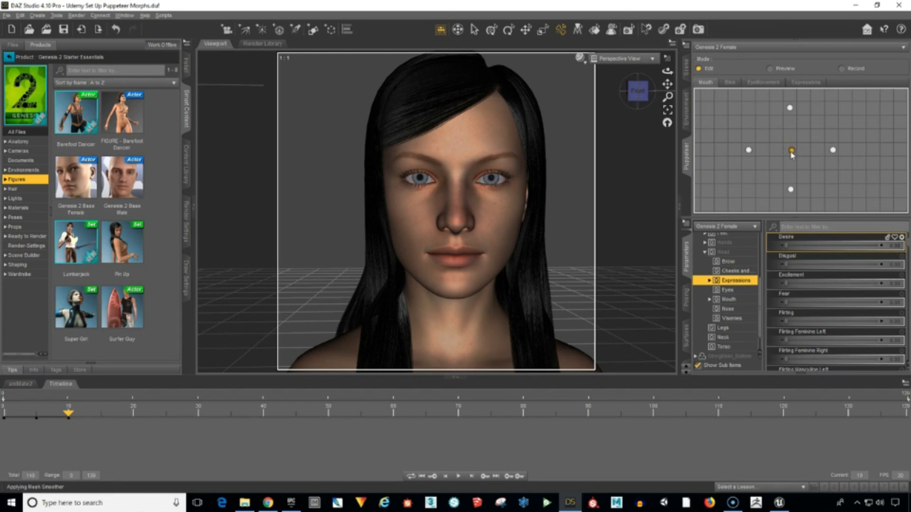
# Key the Mouth layer's smile pose at frame 15 and its neutral pose at frame 20.
pyautogui.click(72, 413)
pyautogui.moveTo(72, 414); pyautogui.dragTo(100, 414)
pyautogui.click(157, 430)
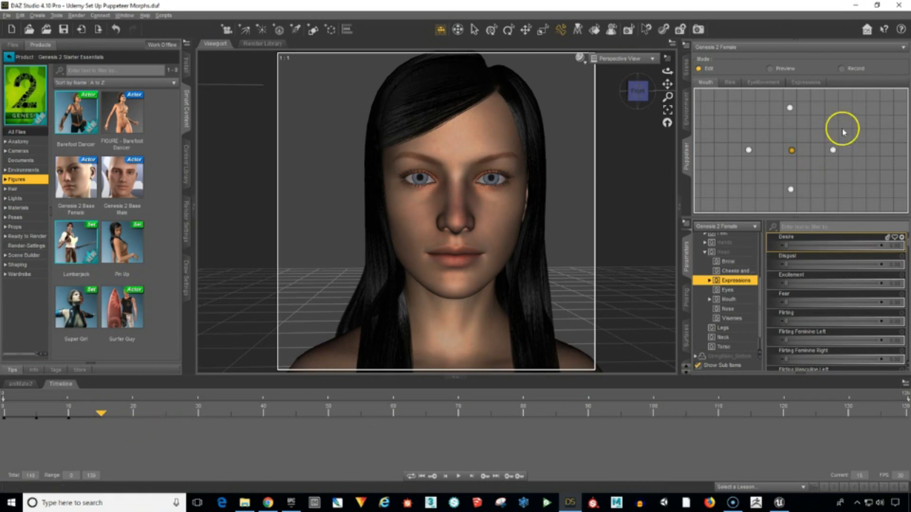
pyautogui.click(835, 152)
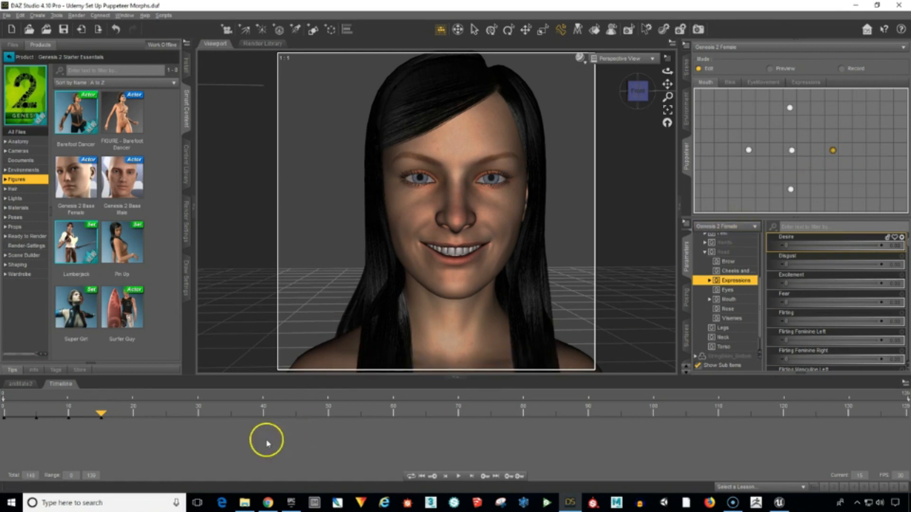
pyautogui.moveTo(100, 417); pyautogui.dragTo(133, 415)
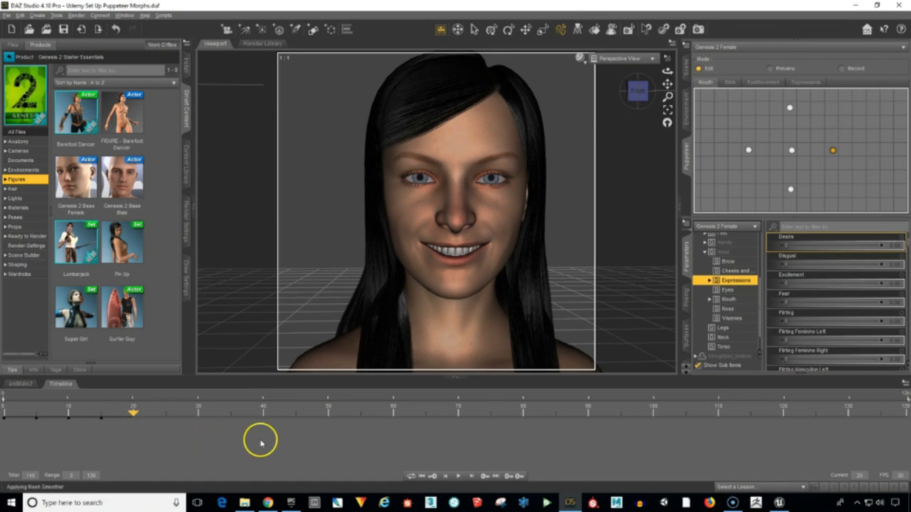
pyautogui.click(792, 150)
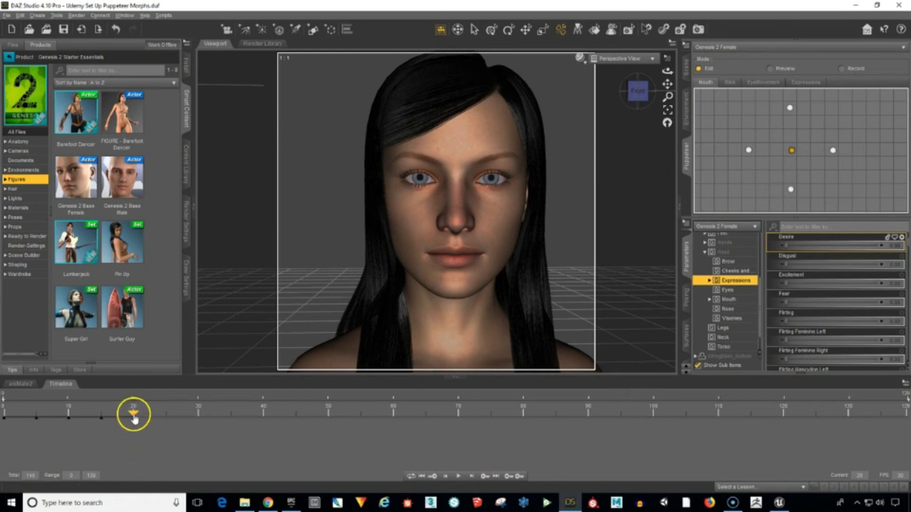
# Key the Mouth layer's frown pose at frame 25 and its neutral pose at frame 30.
pyautogui.moveTo(133, 416); pyautogui.dragTo(166, 416)
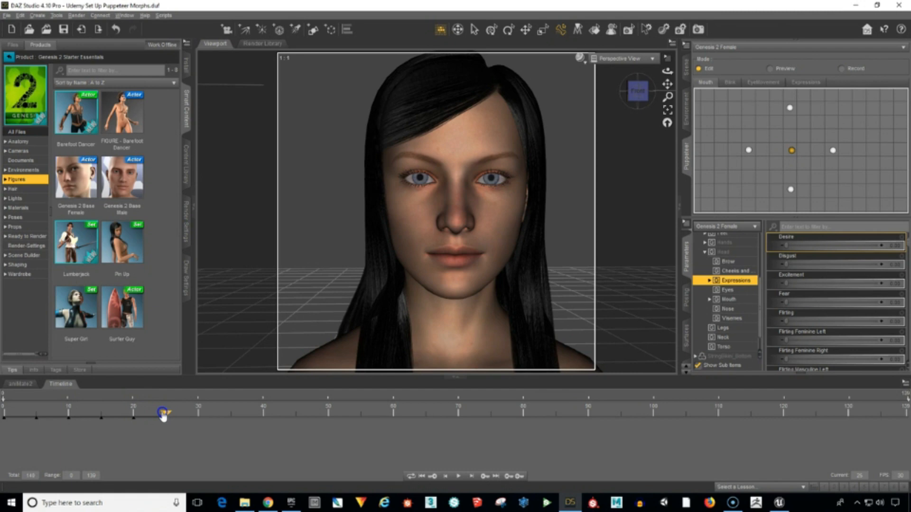
pyautogui.click(748, 151)
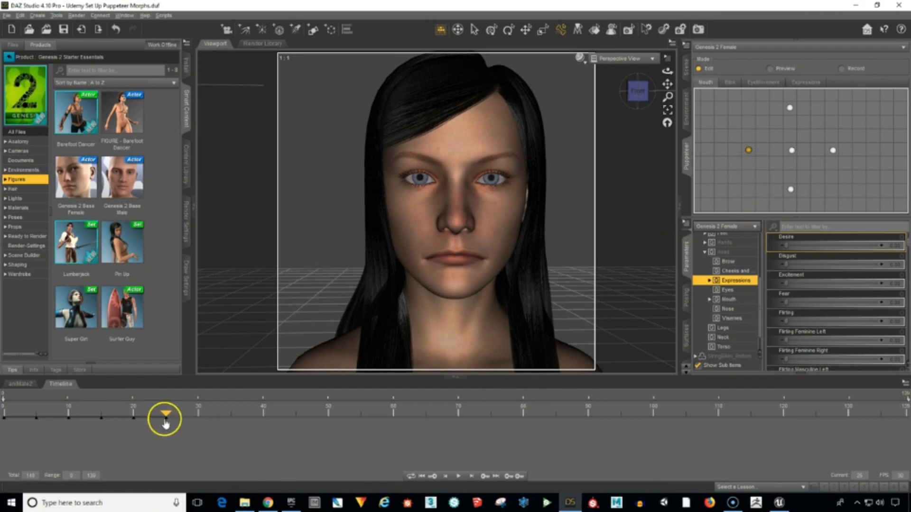
pyautogui.moveTo(166, 415); pyautogui.dragTo(198, 417)
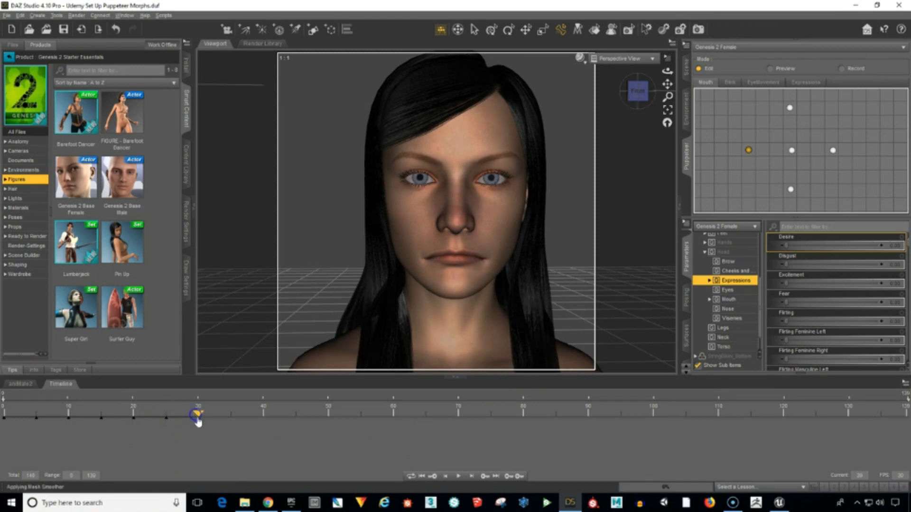
pyautogui.click(791, 151)
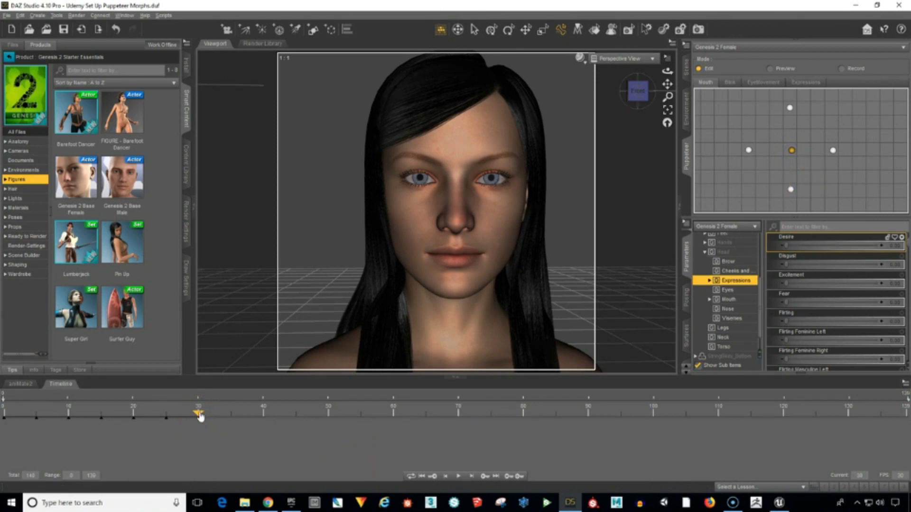
# Key the rounded-lips pose from the Mouth layer's upper point at frame 35 and the neutral pose at frame 40.
pyautogui.moveTo(201, 417); pyautogui.dragTo(231, 413)
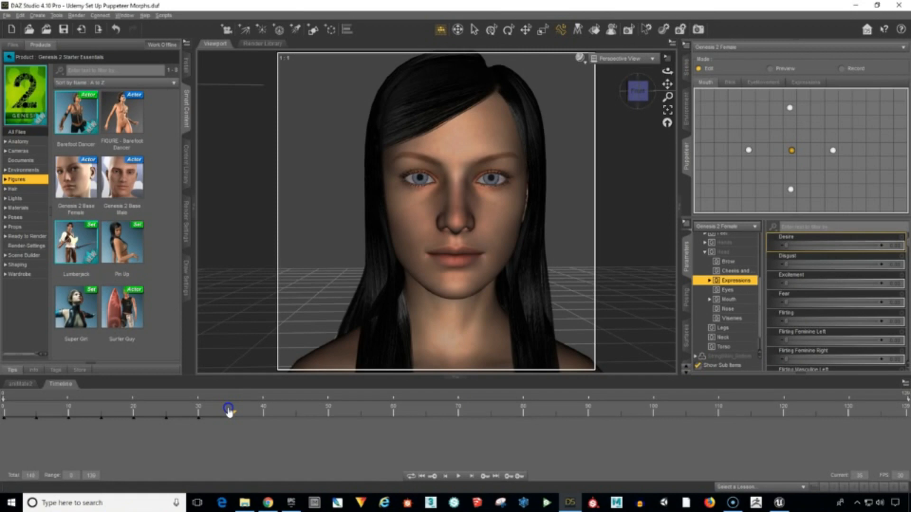
pyautogui.click(791, 108)
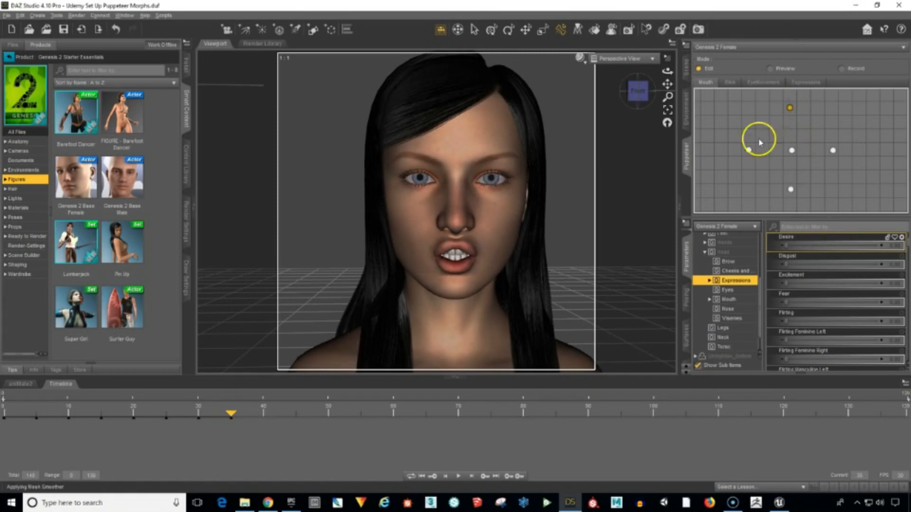
pyautogui.moveTo(233, 416); pyautogui.dragTo(260, 415)
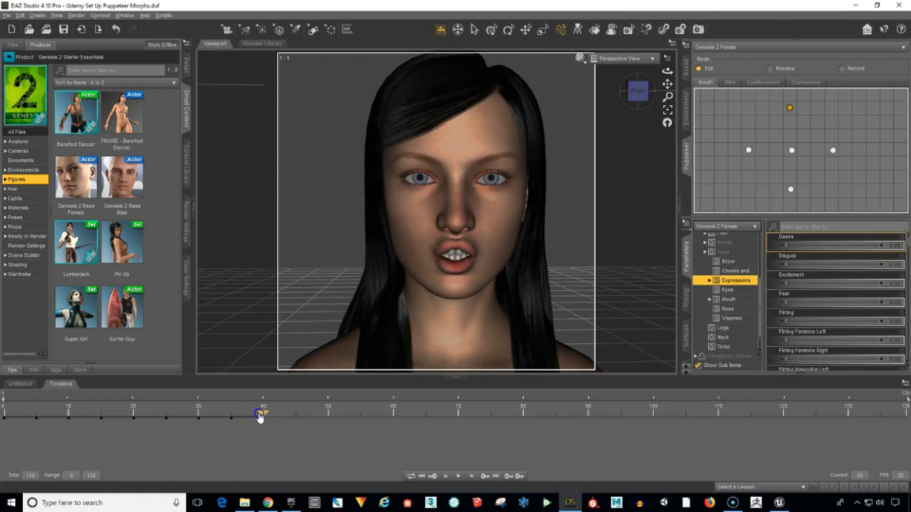
pyautogui.click(792, 151)
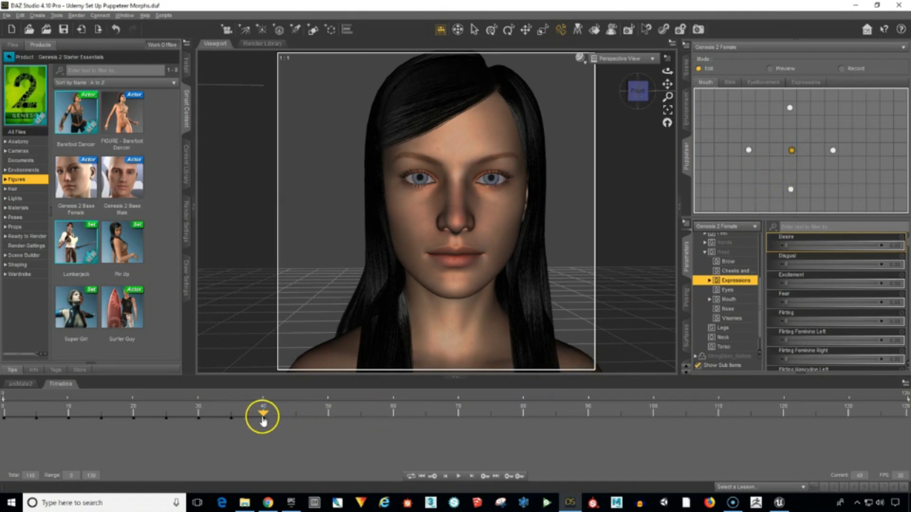
pyautogui.moveTo(264, 417)
pyautogui.mouseDown()
pyautogui.moveTo(7, 416)
pyautogui.moveTo(193, 436)
pyautogui.moveTo(262, 432)
pyautogui.mouseUp()
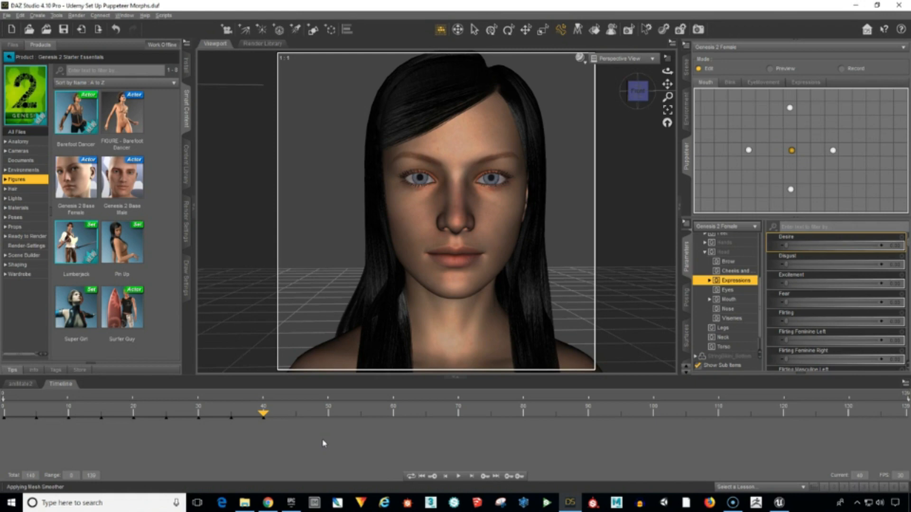
# Switch Puppeteer to the Blink layer and key the closed-eyes pose at frame 45 and the neutral pose at frame 50.
pyautogui.click(732, 84)
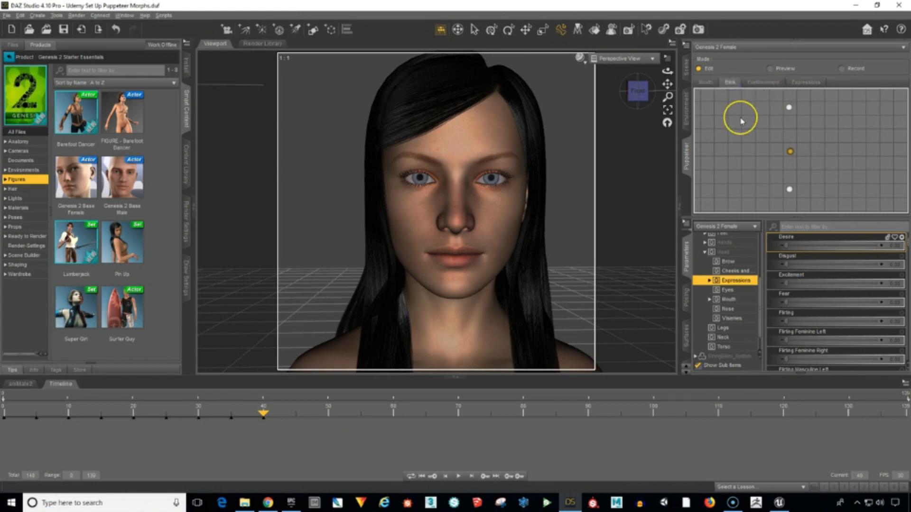
pyautogui.moveTo(785, 155)
pyautogui.mouseDown()
pyautogui.moveTo(797, 142)
pyautogui.moveTo(803, 157)
pyautogui.moveTo(790, 154)
pyautogui.mouseUp()
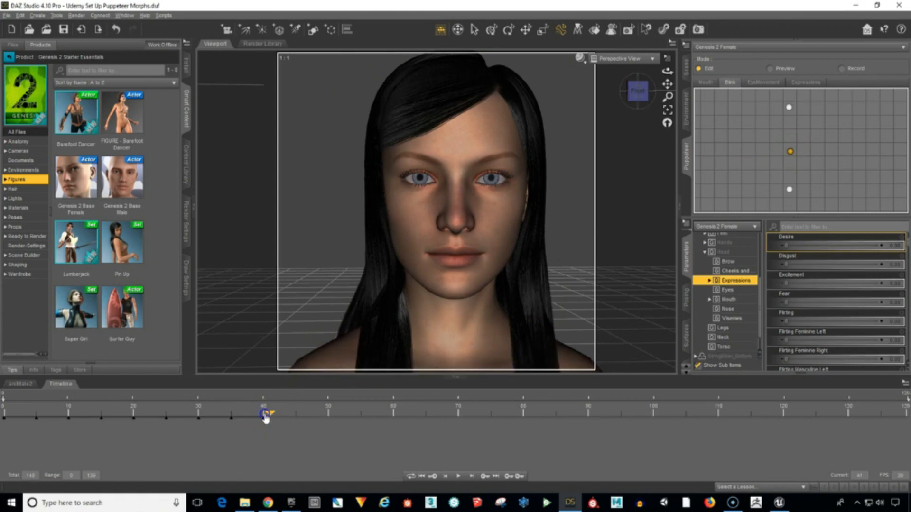
pyautogui.moveTo(264, 417); pyautogui.dragTo(293, 416)
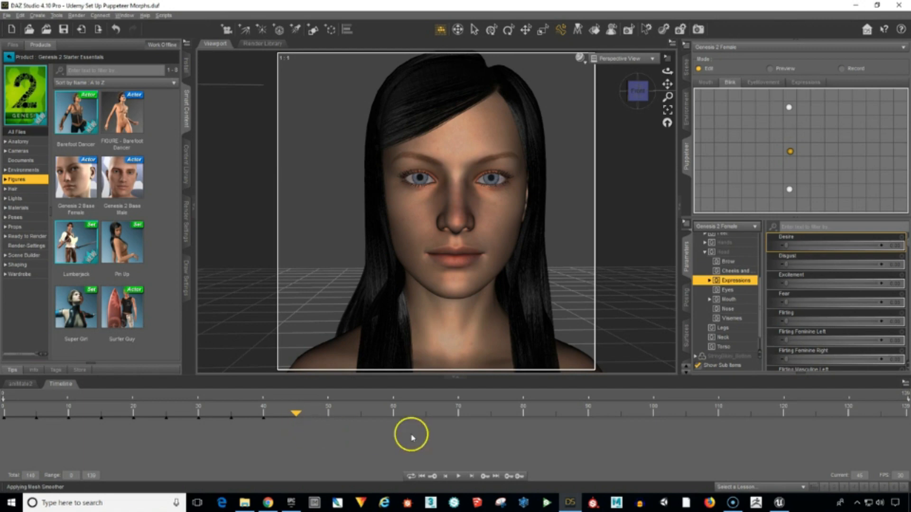
pyautogui.click(790, 190)
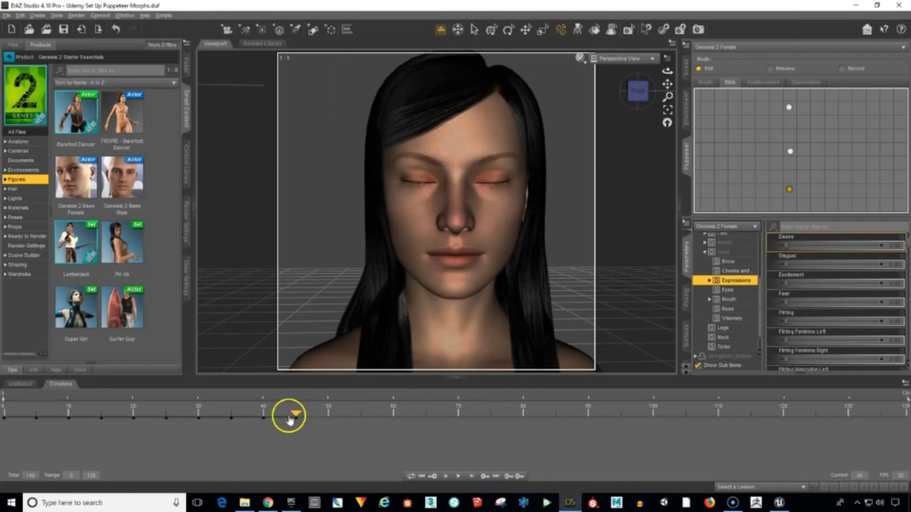
pyautogui.moveTo(294, 416); pyautogui.dragTo(328, 416)
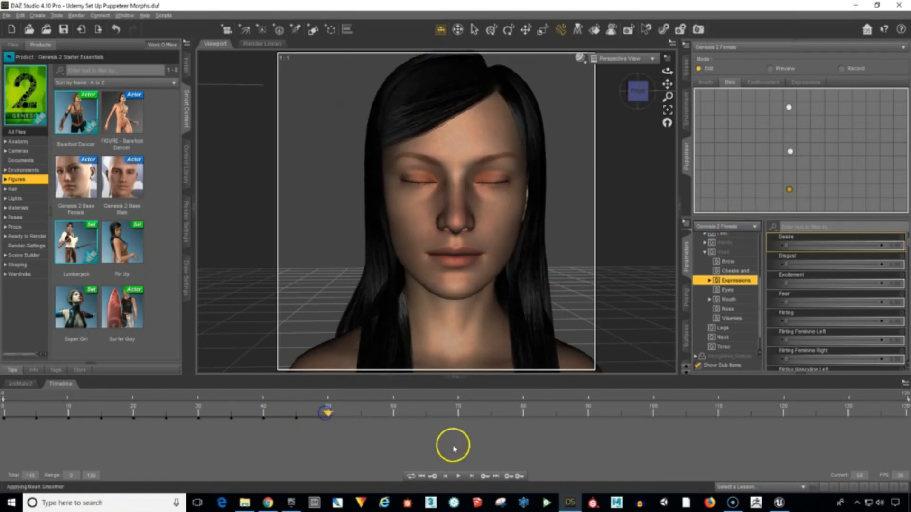
pyautogui.click(791, 152)
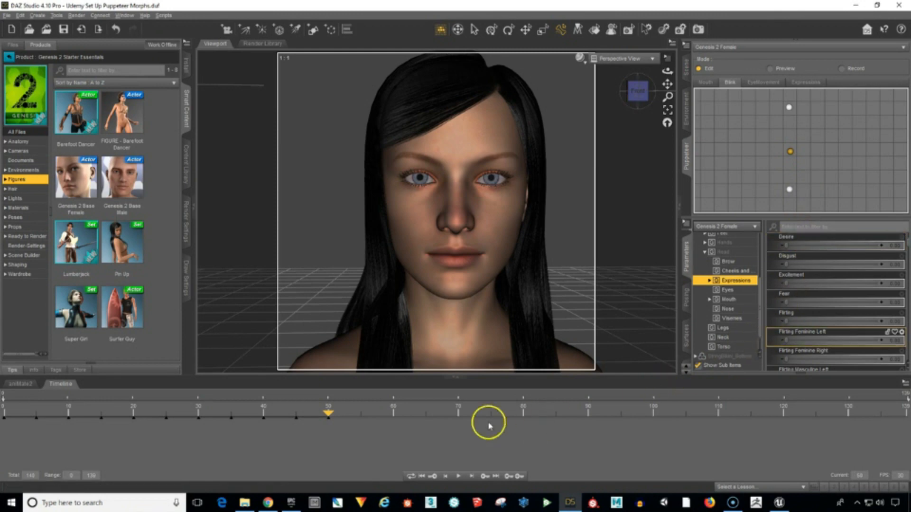
# Key the wide-open eyes pose from the Blink layer's upper point at frame 55 and the neutral pose at frame 60.
pyautogui.click(332, 414)
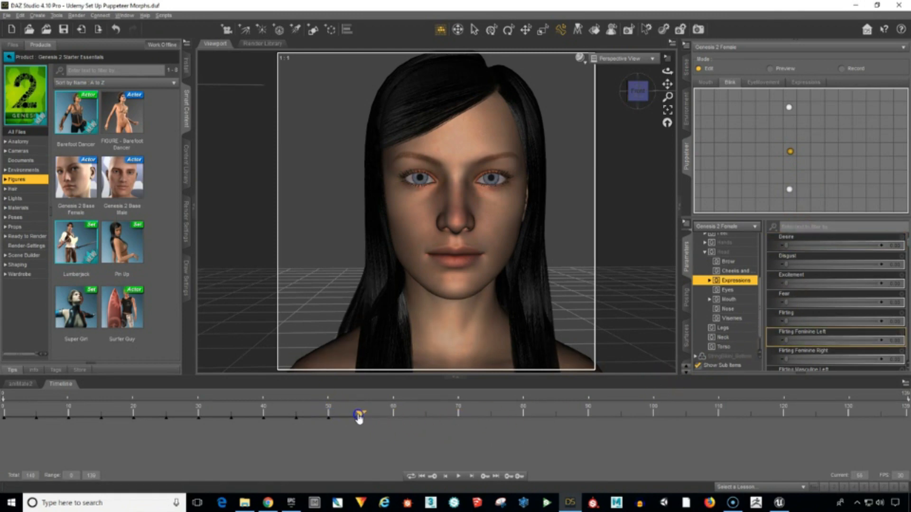
pyautogui.click(789, 109)
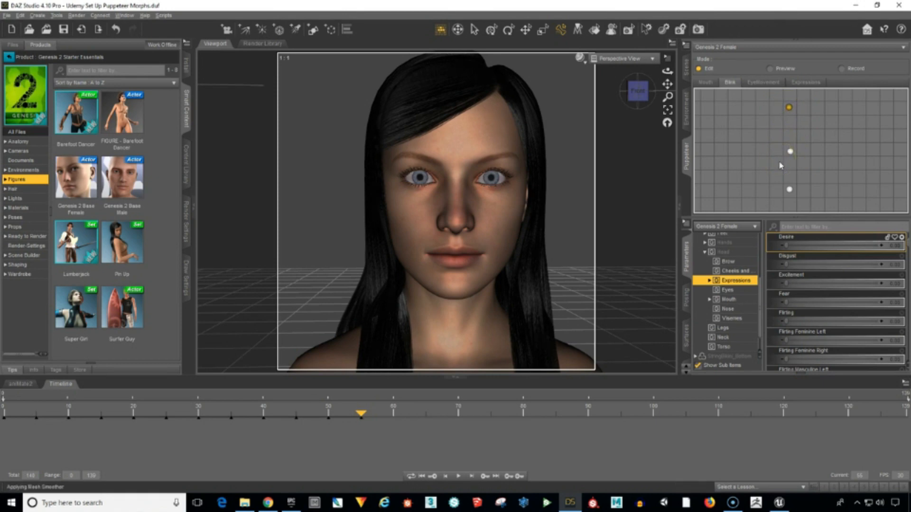
pyautogui.click(358, 414)
pyautogui.moveTo(359, 417); pyautogui.dragTo(388, 416)
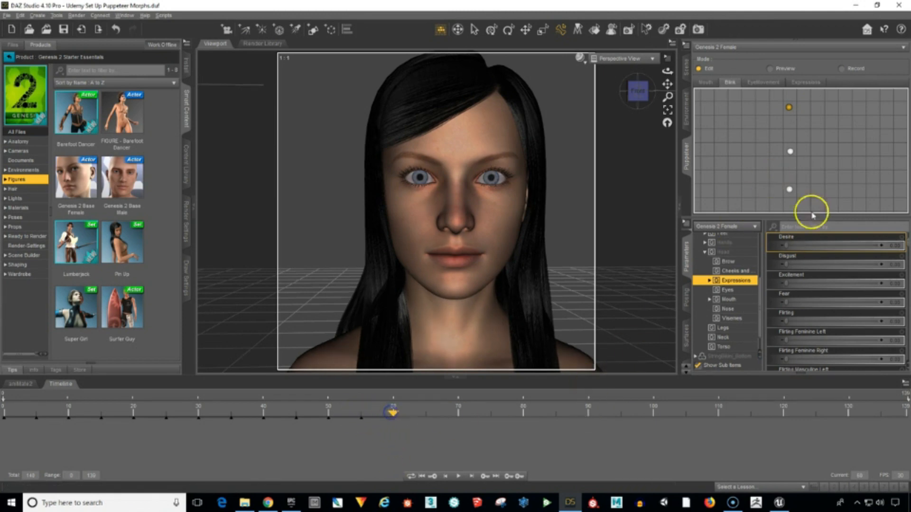
pyautogui.click(790, 152)
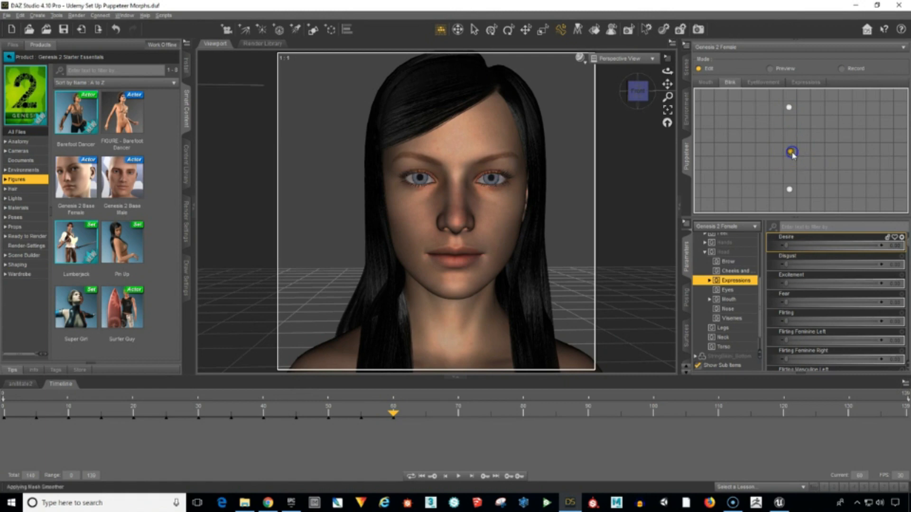
pyautogui.click(814, 169)
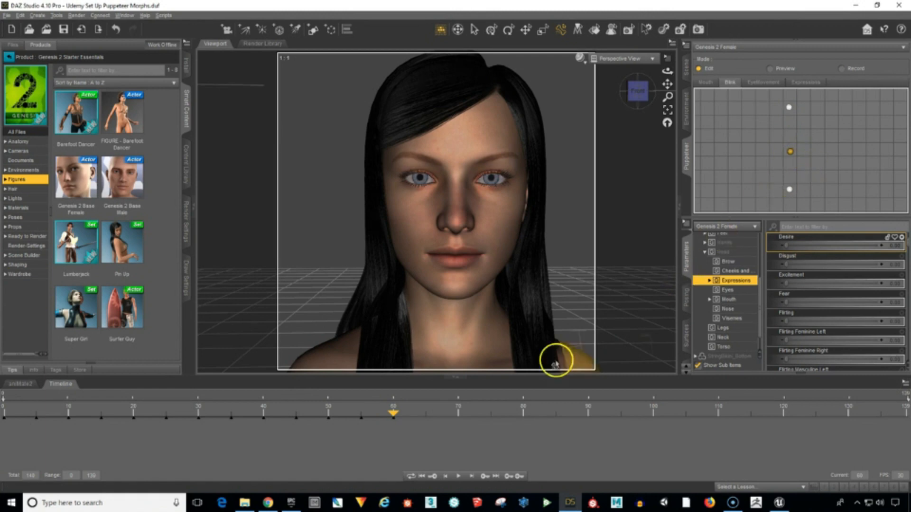
pyautogui.moveTo(400, 416)
pyautogui.mouseDown()
pyautogui.moveTo(236, 417)
pyautogui.moveTo(393, 418)
pyautogui.mouseUp()
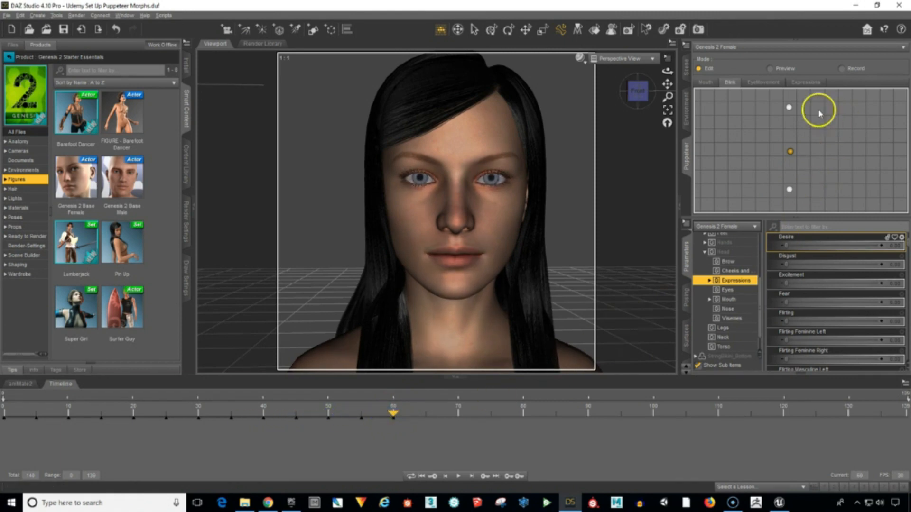
# Switch Puppeteer to the EyeMovement layer and key the sideways look from the point right of neutral at frame 65 and neutral at frame 70.
pyautogui.click(767, 87)
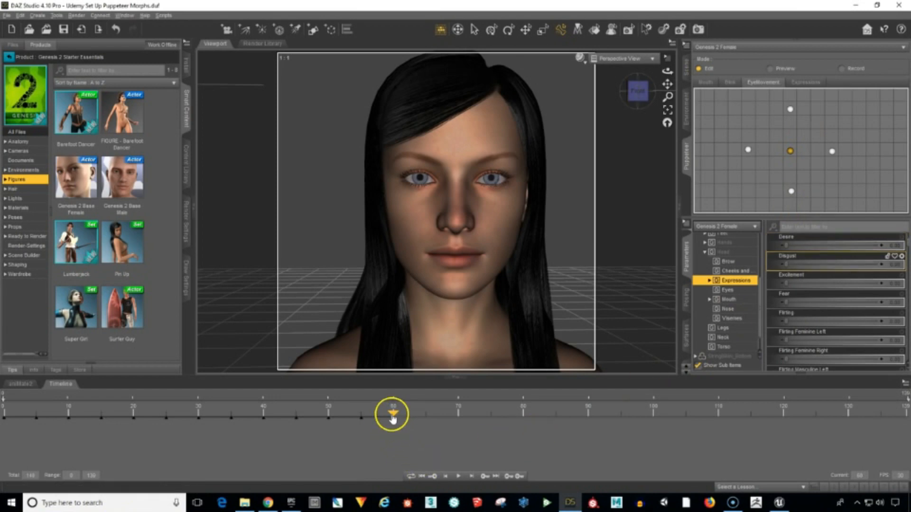
pyautogui.moveTo(392, 417); pyautogui.dragTo(425, 414)
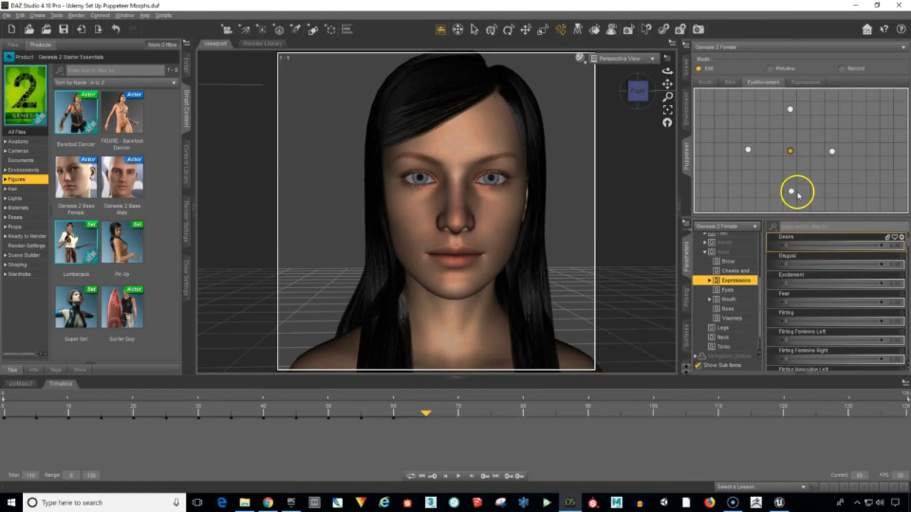
pyautogui.moveTo(838, 160); pyautogui.dragTo(835, 156)
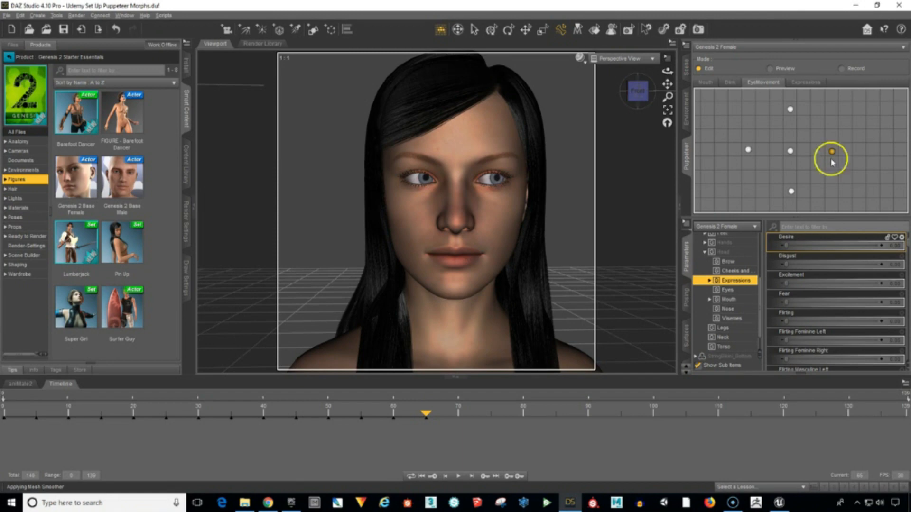
pyautogui.moveTo(429, 414); pyautogui.dragTo(429, 414)
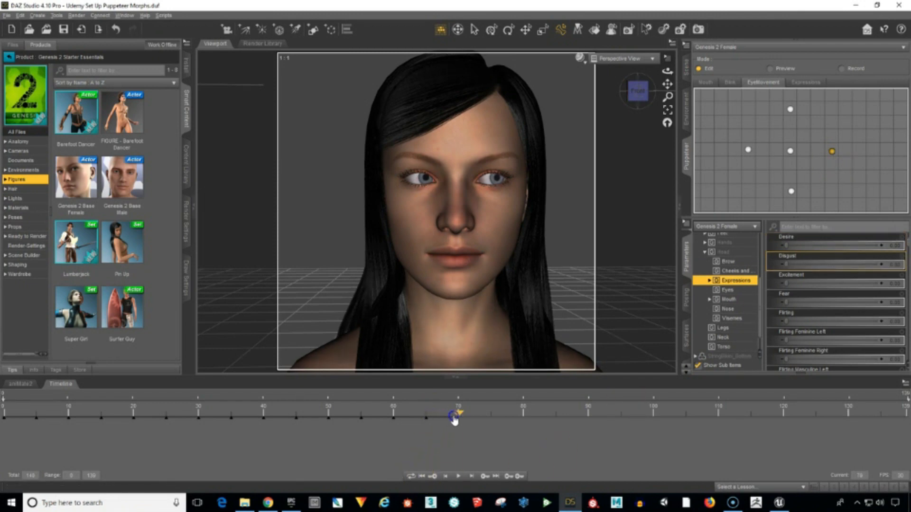
pyautogui.click(790, 152)
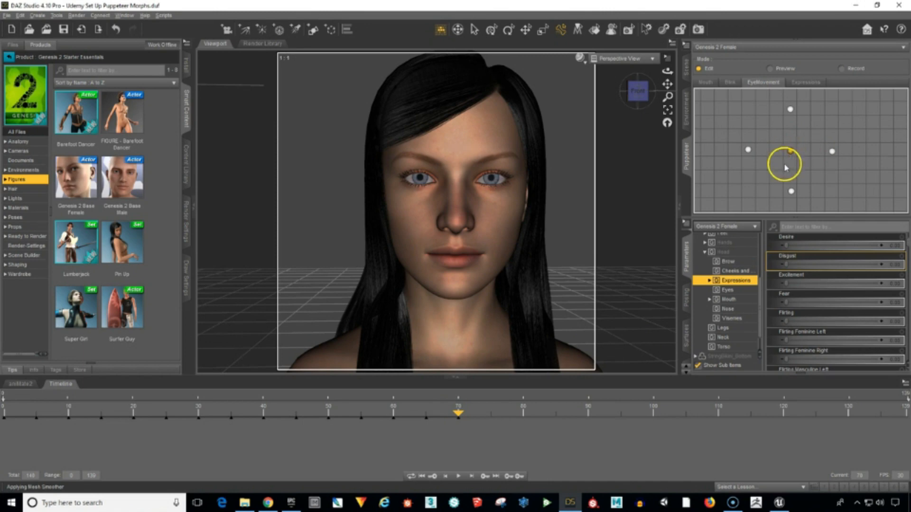
# Key the sideways look from the EyeMovement point left of neutral at frame 75 and the neutral pose at frame 80.
pyautogui.moveTo(458, 418); pyautogui.dragTo(460, 417)
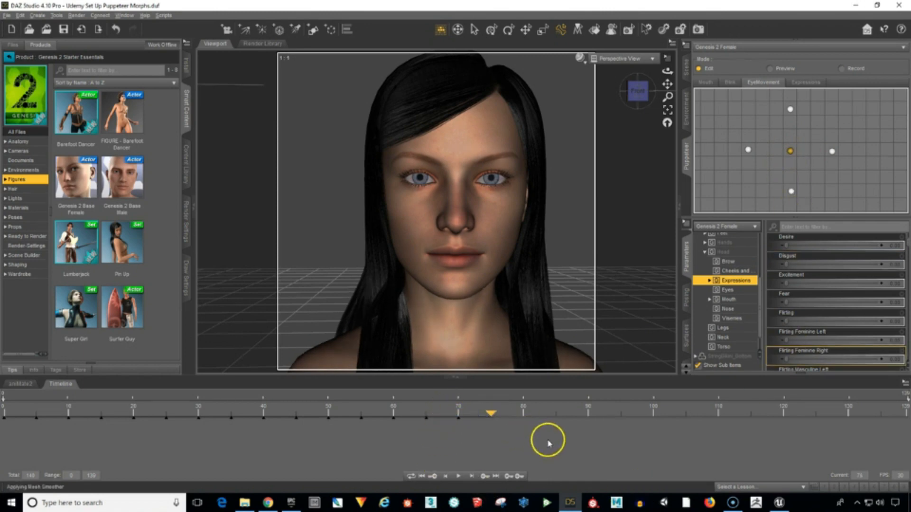
pyautogui.click(748, 150)
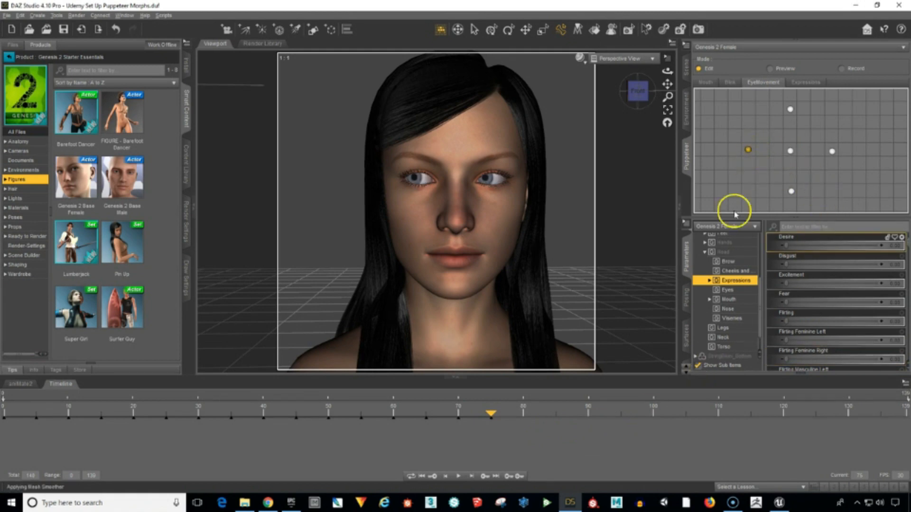
pyautogui.moveTo(494, 416); pyautogui.dragTo(522, 416)
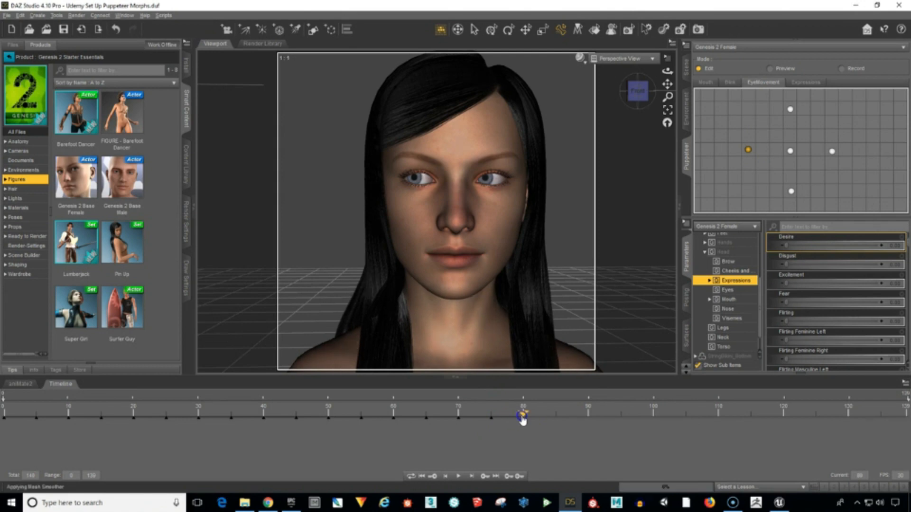
pyautogui.click(791, 152)
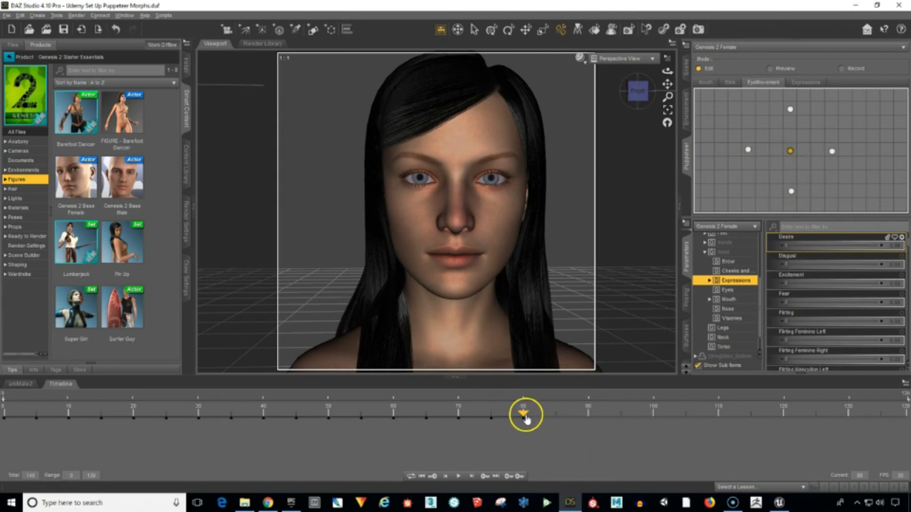
# Key the upward look from the EyeMovement layer's upper point at frame 85 and the neutral pose at frame 90.
pyautogui.moveTo(527, 416); pyautogui.dragTo(555, 418)
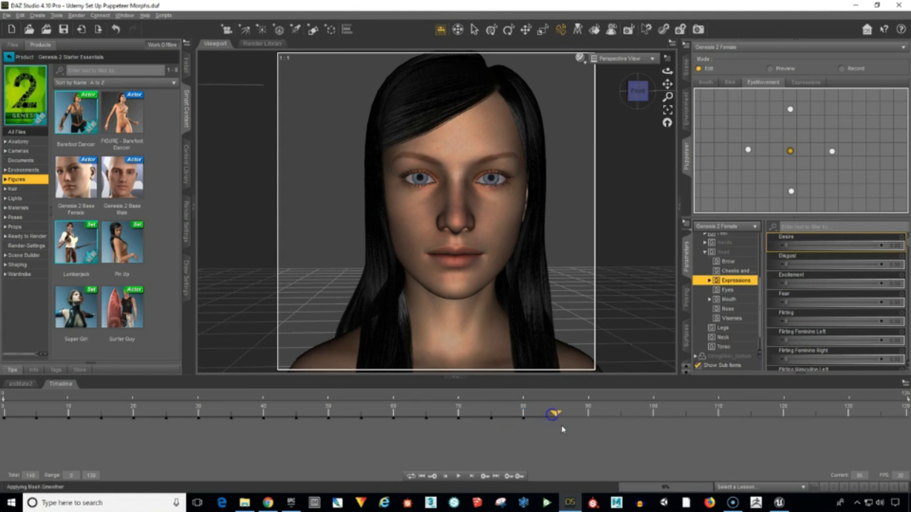
pyautogui.click(790, 110)
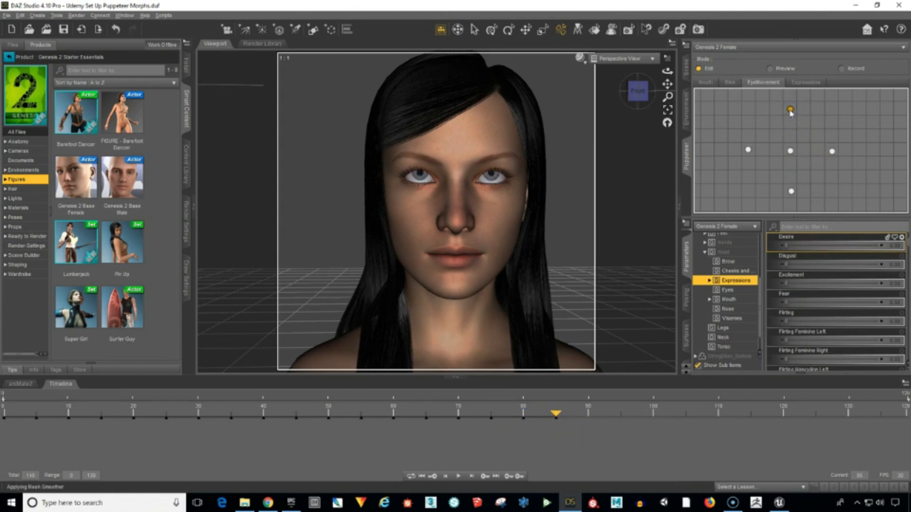
pyautogui.moveTo(556, 414); pyautogui.dragTo(585, 416)
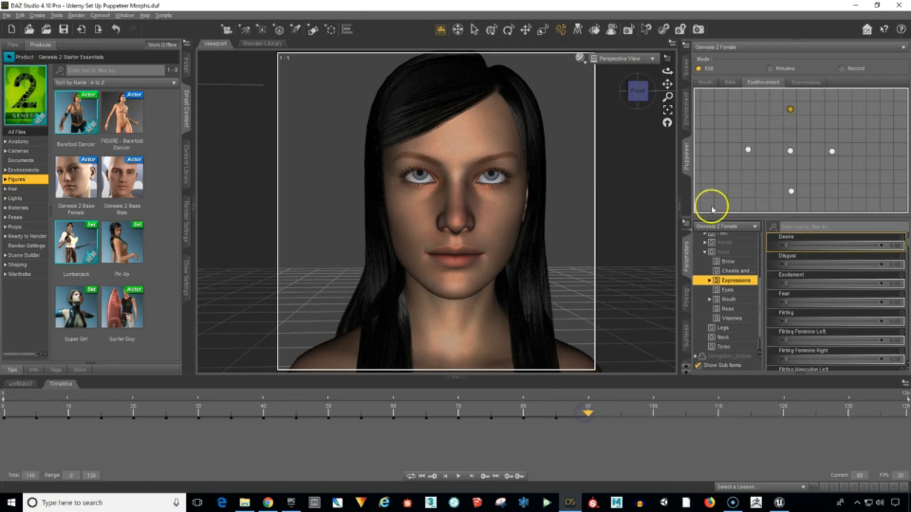
pyautogui.click(791, 152)
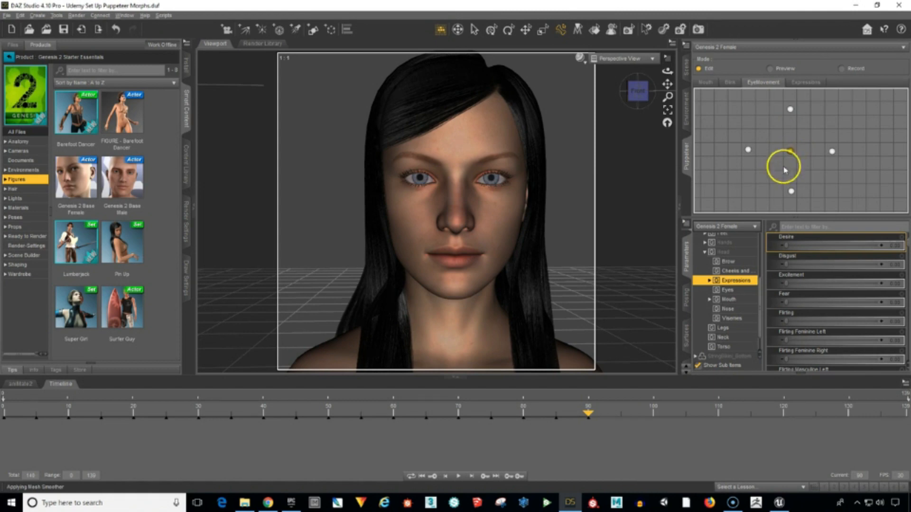
# Key the downward look from the EyeMovement layer's lower point at frame 95 and the neutral pose at frame 100.
pyautogui.moveTo(590, 416); pyautogui.dragTo(620, 416)
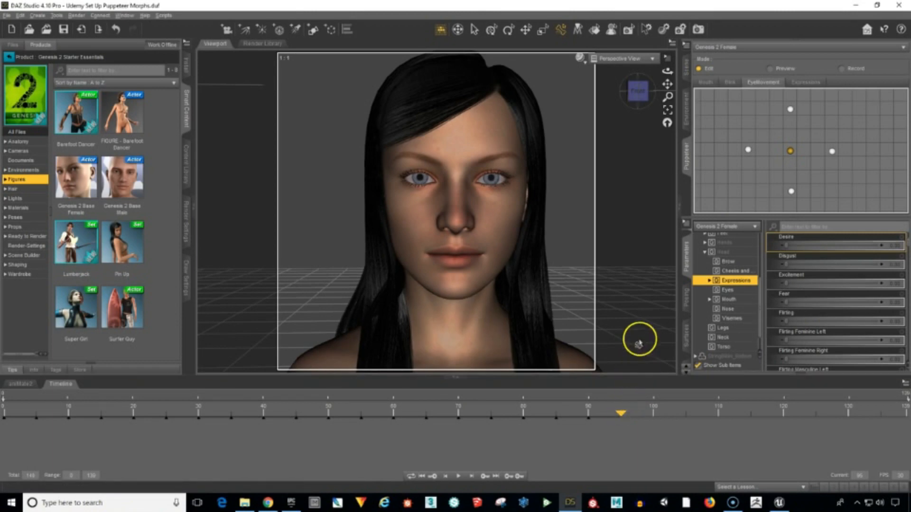
pyautogui.click(791, 190)
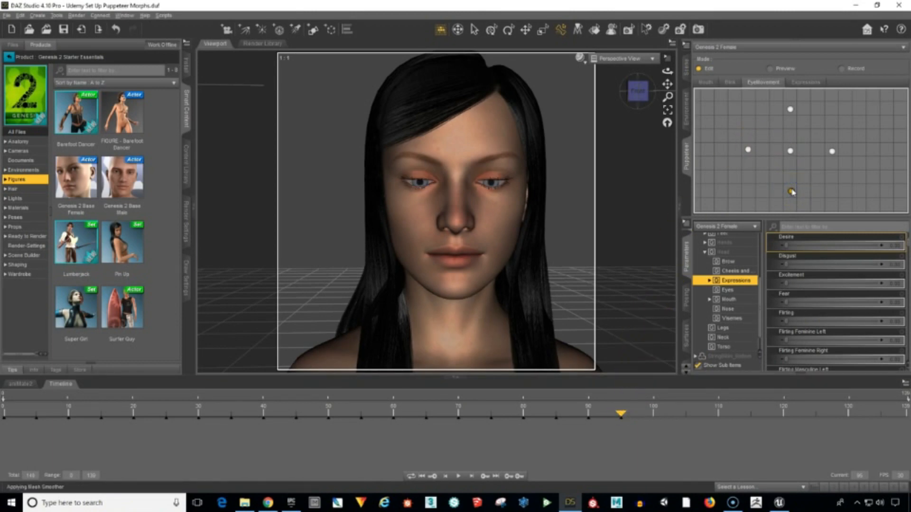
pyautogui.moveTo(622, 416); pyautogui.dragTo(627, 416)
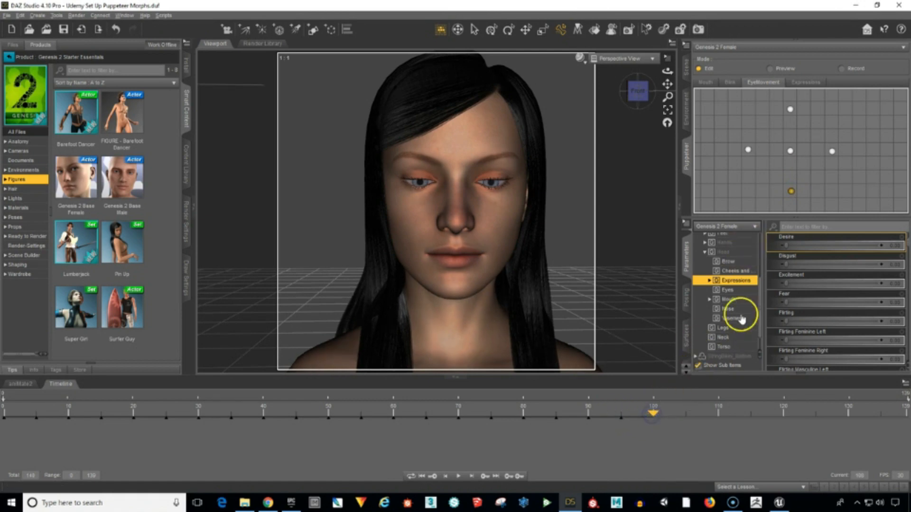
pyautogui.click(790, 151)
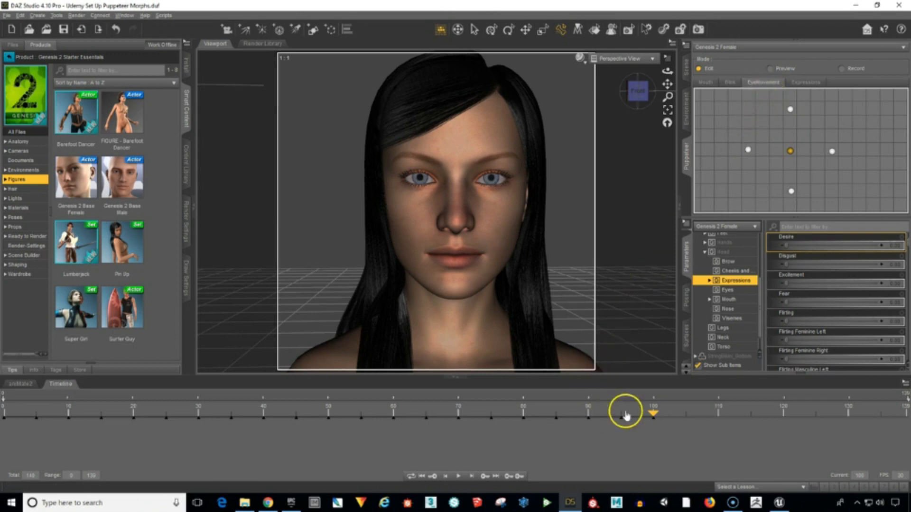
# Switch Puppeteer to the Expressions layer and key the excited smile from the point right of neutral at frame 105 and neutral at frame 110.
pyautogui.moveTo(653, 416)
pyautogui.mouseDown()
pyautogui.moveTo(412, 438)
pyautogui.moveTo(649, 426)
pyautogui.mouseUp()
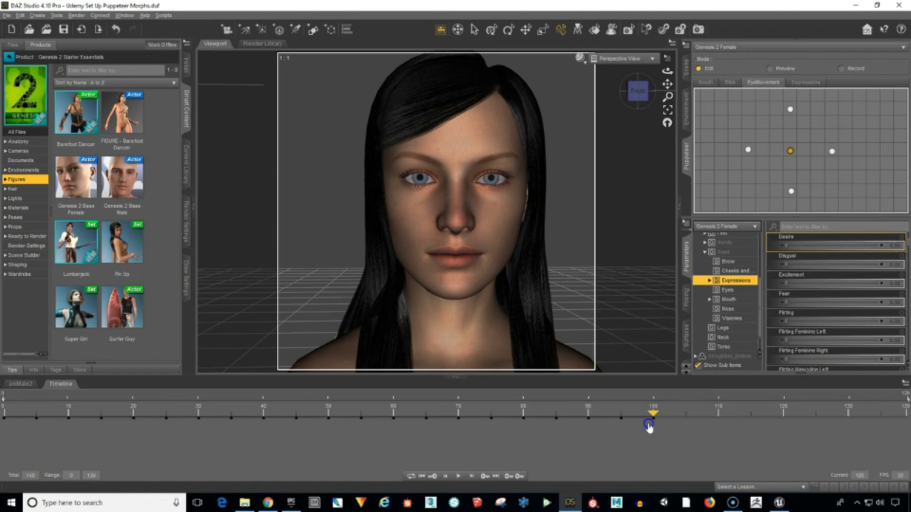
pyautogui.click(809, 83)
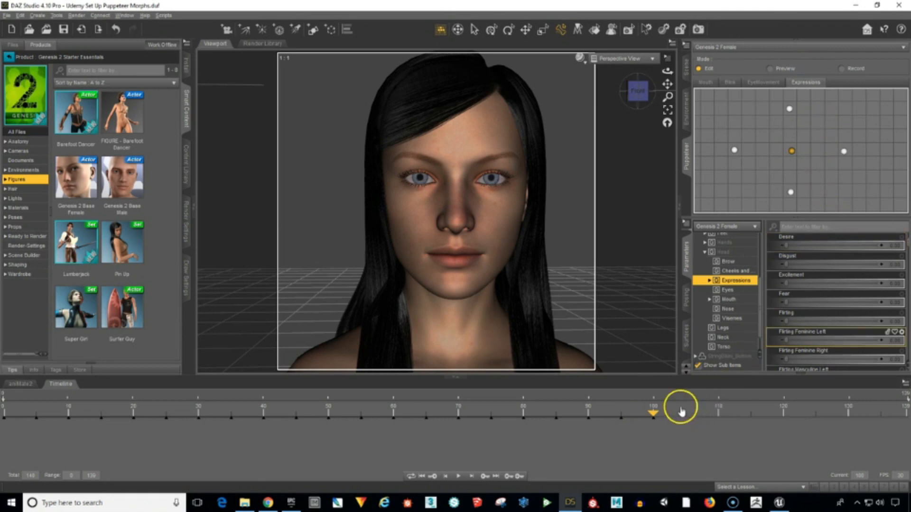
pyautogui.moveTo(681, 410); pyautogui.dragTo(656, 416)
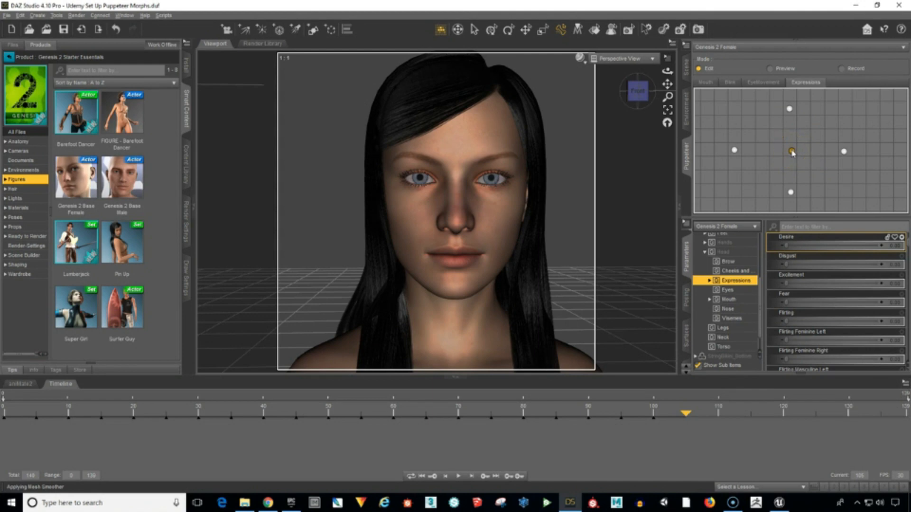
pyautogui.moveTo(792, 152); pyautogui.dragTo(844, 157)
pyautogui.click(843, 152)
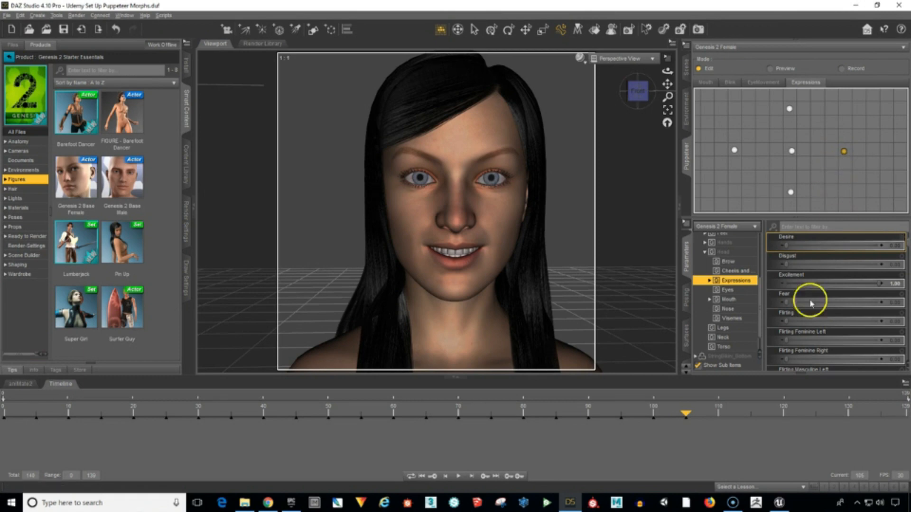
pyautogui.moveTo(688, 413); pyautogui.dragTo(694, 413)
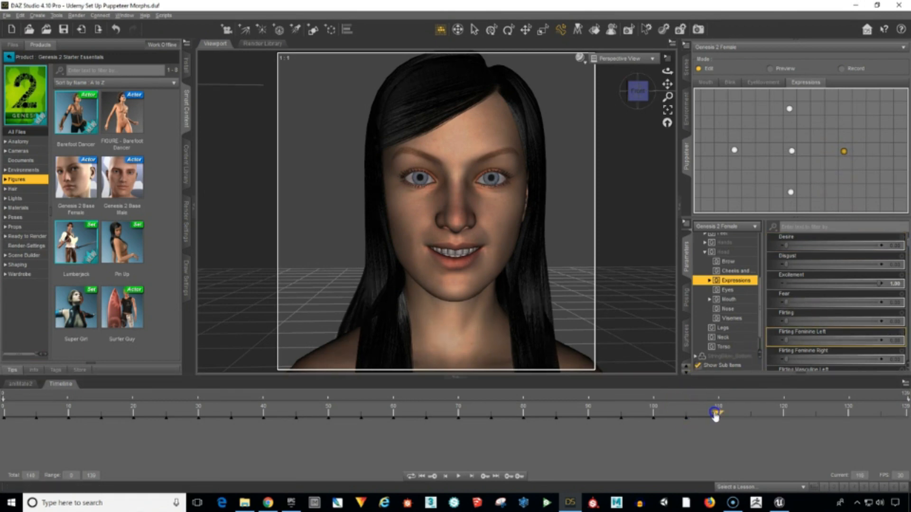
pyautogui.moveTo(781, 149); pyautogui.dragTo(792, 150)
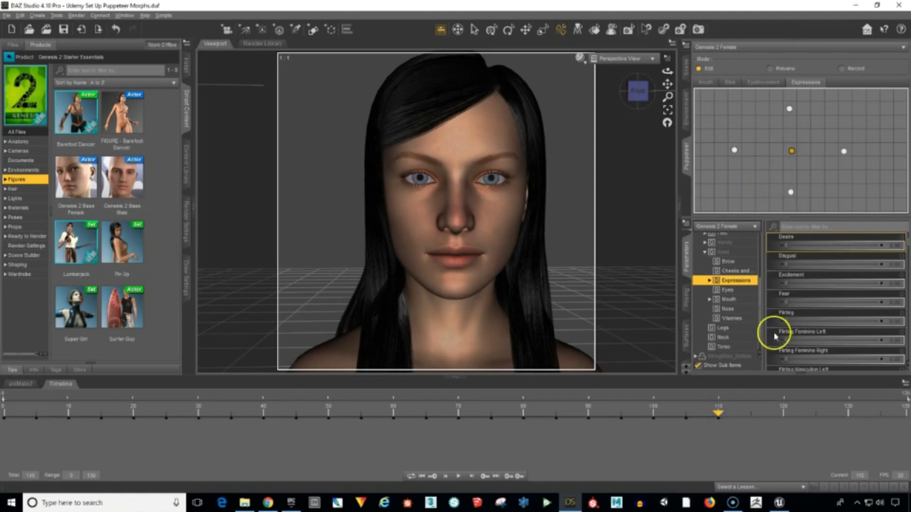
# Key the angry, bared-teeth expression from the point left of neutral at frame 115 and the neutral pose at frame 120.
pyautogui.moveTo(718, 412); pyautogui.dragTo(751, 416)
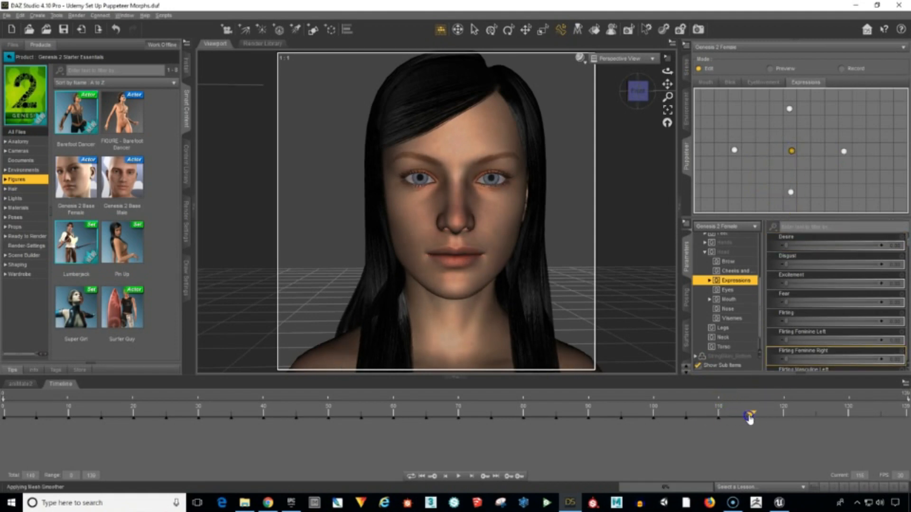
pyautogui.moveTo(733, 151); pyautogui.dragTo(737, 153)
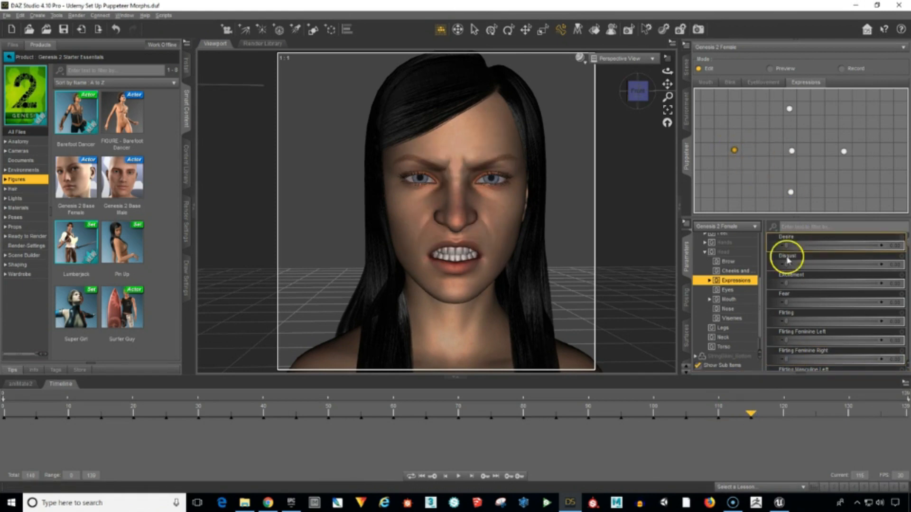
pyautogui.moveTo(749, 414); pyautogui.dragTo(768, 415)
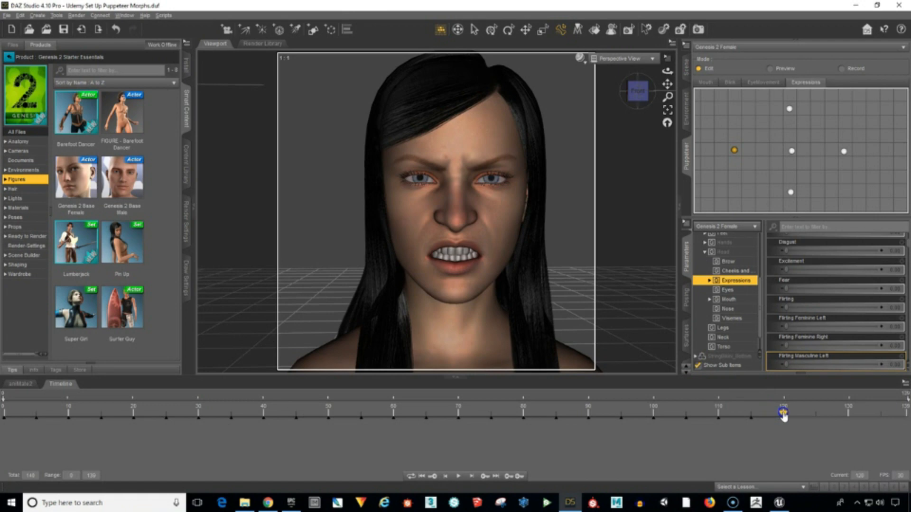
pyautogui.moveTo(773, 177); pyautogui.dragTo(793, 153)
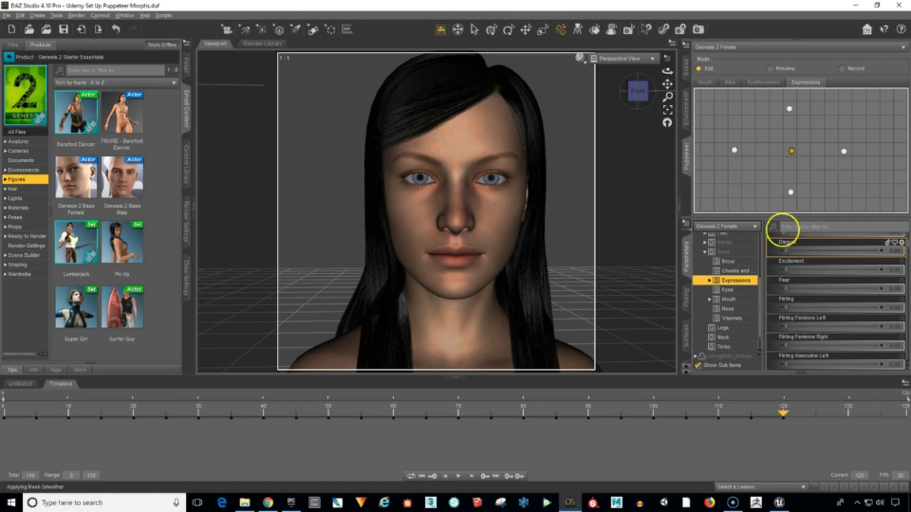
# Key the fearful expression from the Expressions layer's upper point at frame 125 and the neutral pose at frame 130.
pyautogui.moveTo(784, 413); pyautogui.dragTo(816, 413)
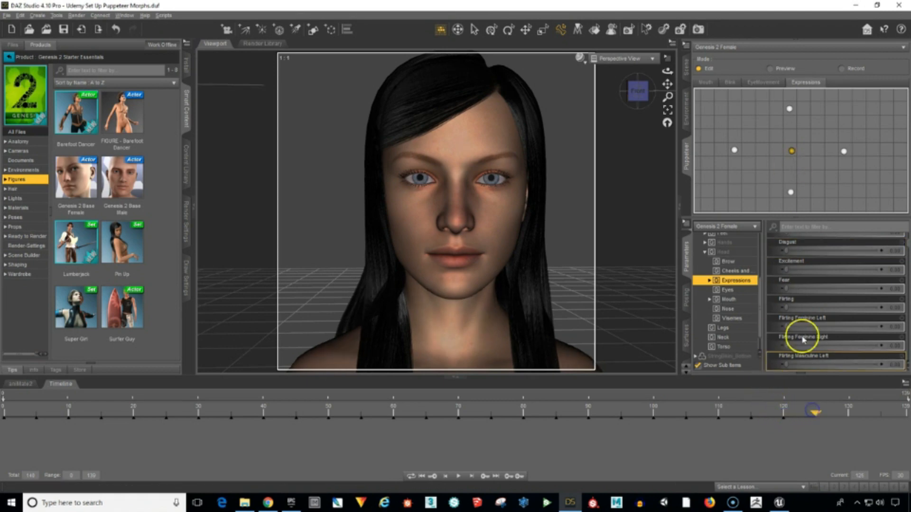
pyautogui.click(789, 110)
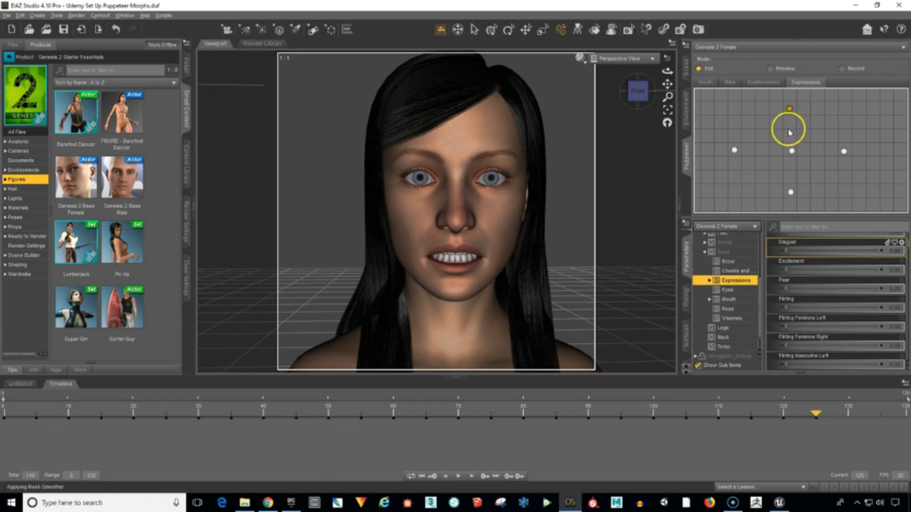
pyautogui.moveTo(815, 413); pyautogui.dragTo(819, 414)
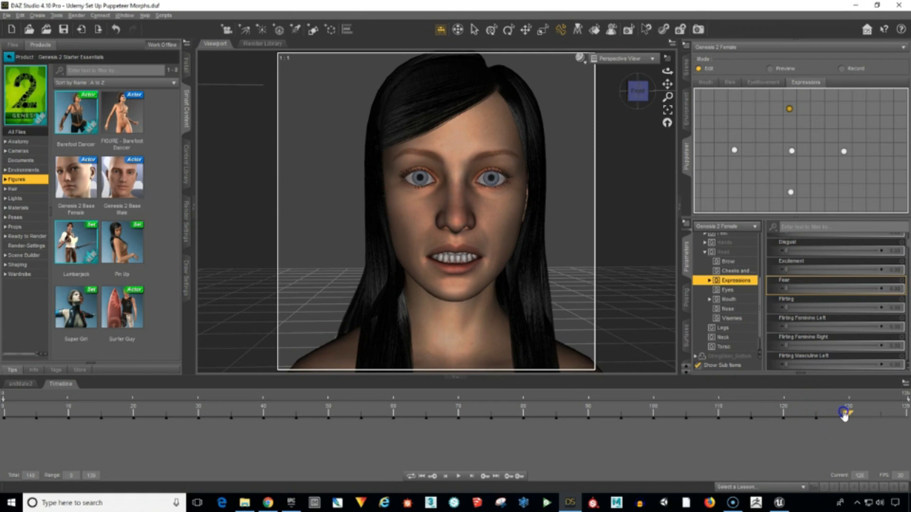
pyautogui.click(790, 152)
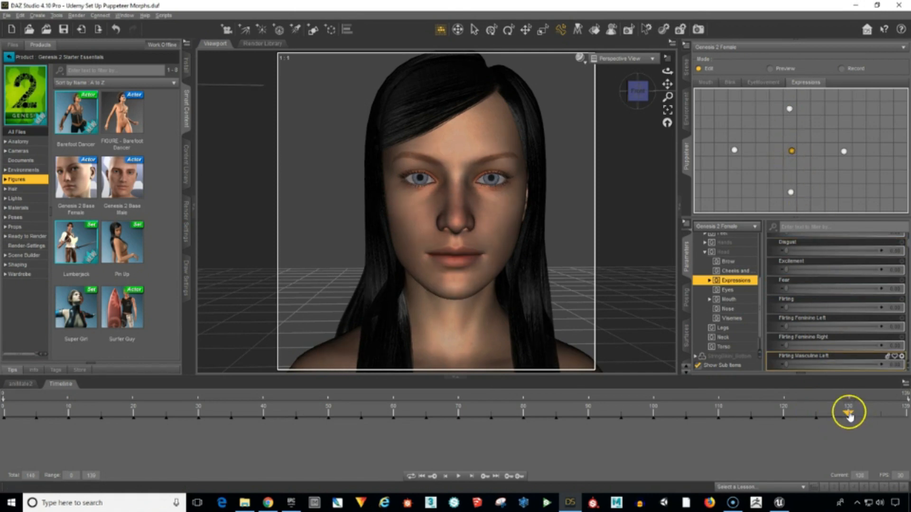
# Key the disgust expression from the Expressions layer's lower point at frame 135 and the neutral pose at the last frame, 139.
pyautogui.moveTo(848, 412); pyautogui.dragTo(851, 413)
pyautogui.click(790, 193)
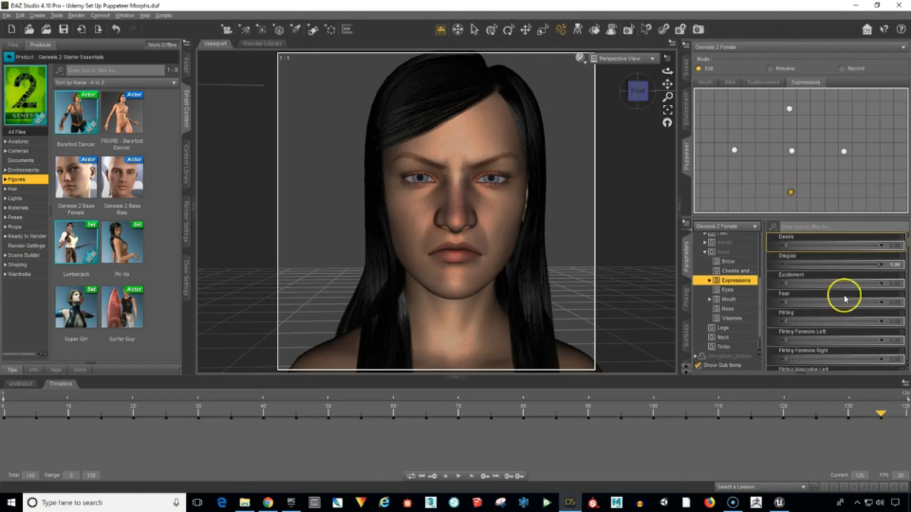
pyautogui.moveTo(881, 416); pyautogui.dragTo(897, 418)
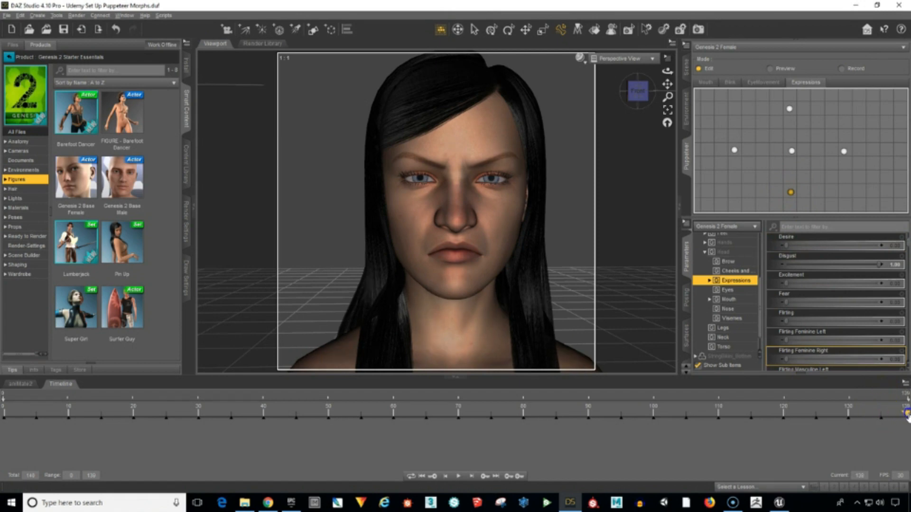
pyautogui.click(792, 151)
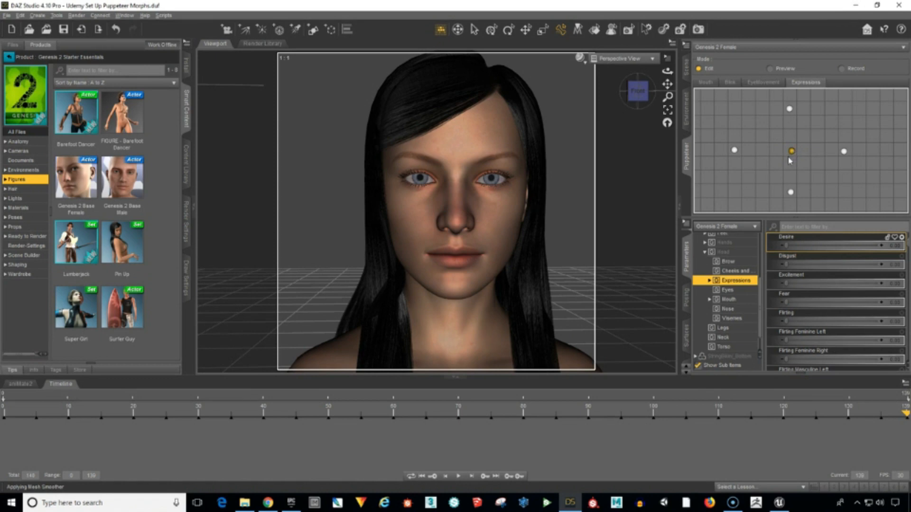
pyautogui.click(776, 174)
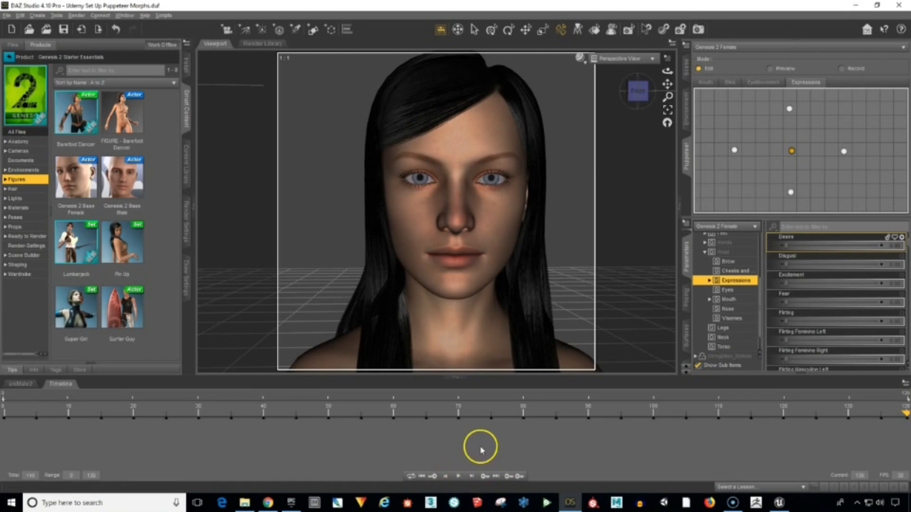
# Play back the timeline animation to check the keyed facial poses, and stop playback.
pyautogui.click(456, 476)
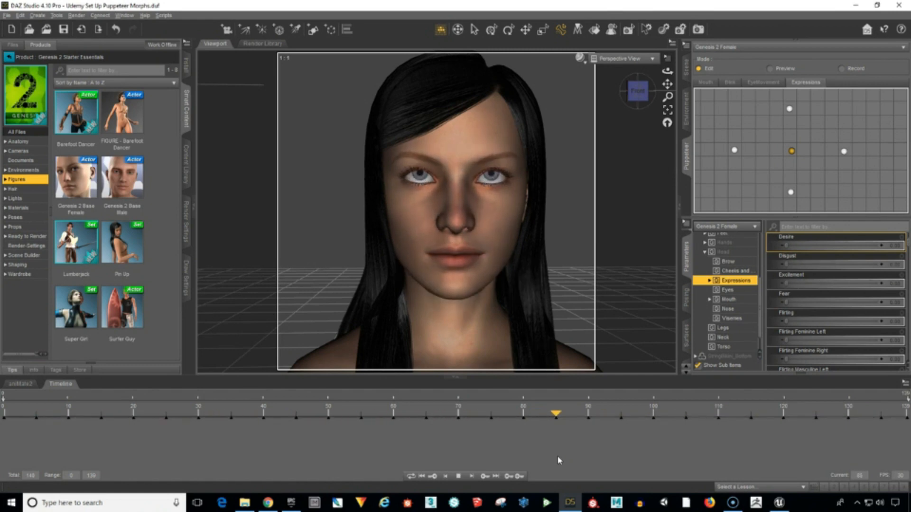
pyautogui.click(483, 473)
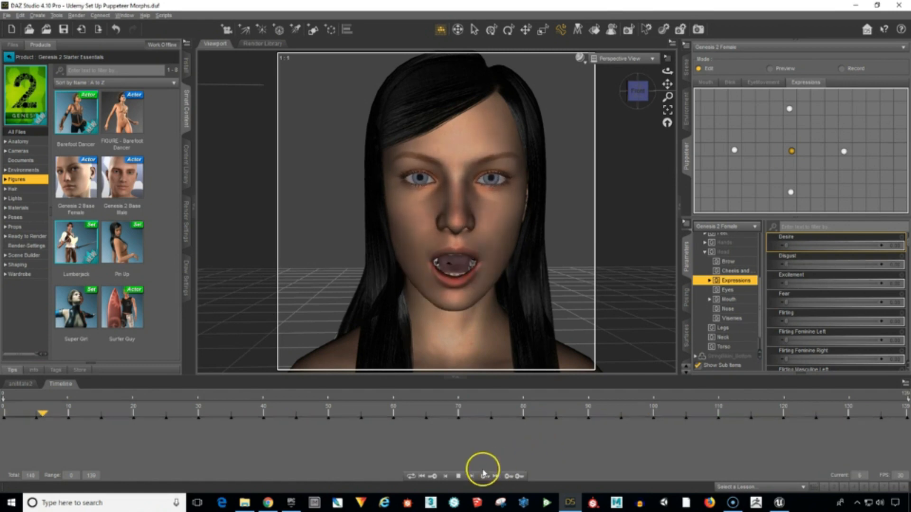
pyautogui.click(459, 476)
# Return the timeline to frame 0 and save the scene under its existing file name.
pyautogui.moveTo(282, 416); pyautogui.dragTo(6, 413)
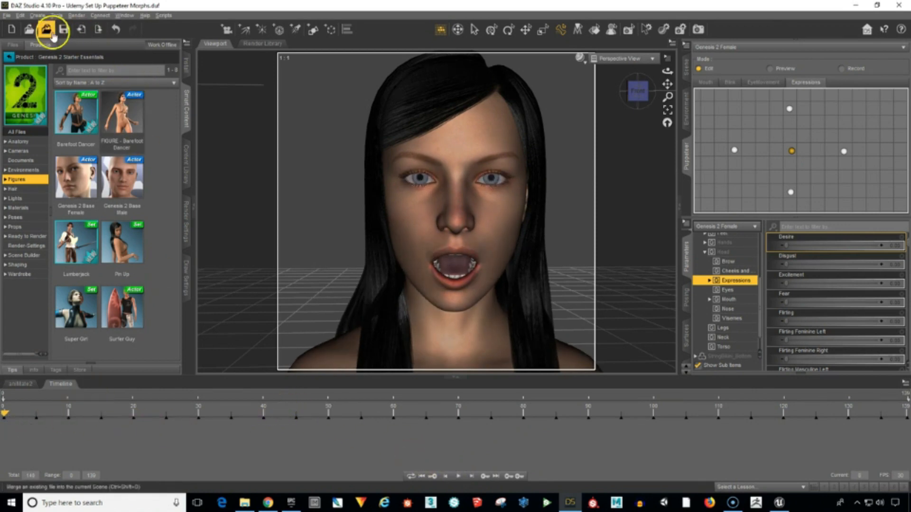
pyautogui.click(8, 15)
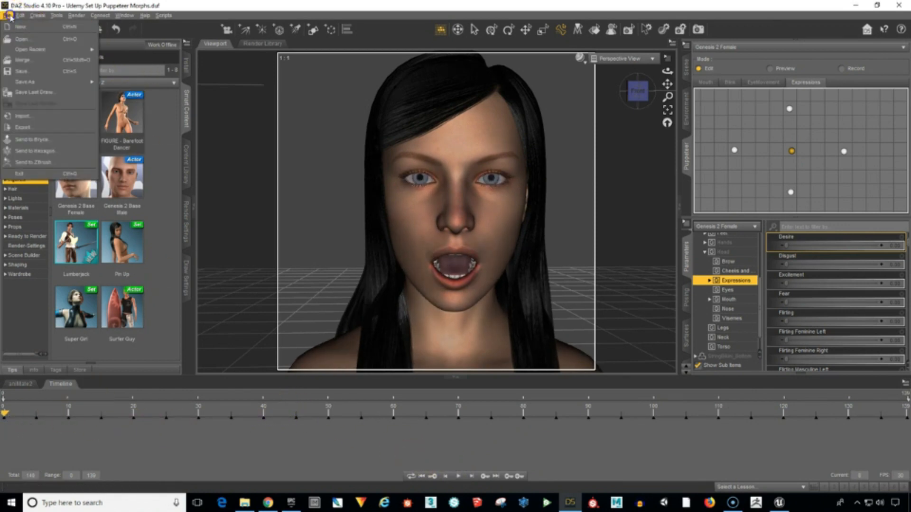
pyautogui.click(20, 71)
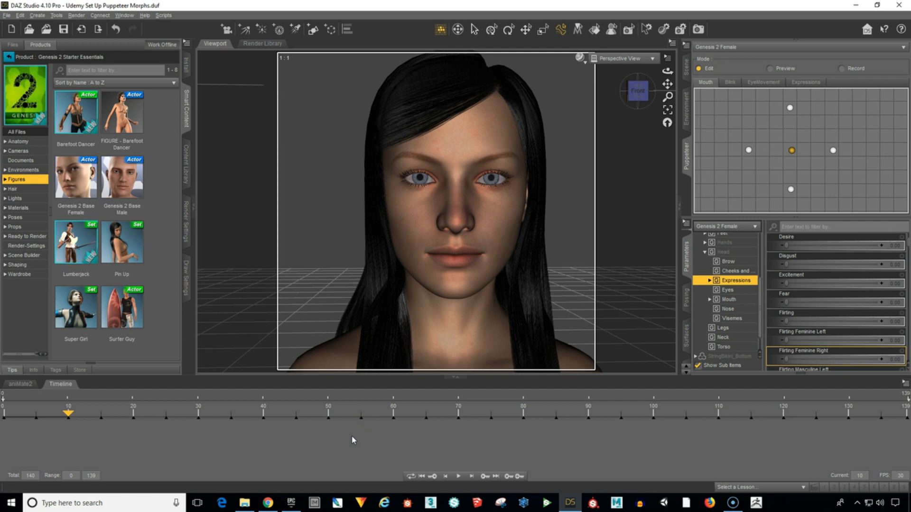
# Collapse the Genesis 2 Female hierarchy in the scene tree and return to the Puppeteer controls.
pyautogui.click(686, 68)
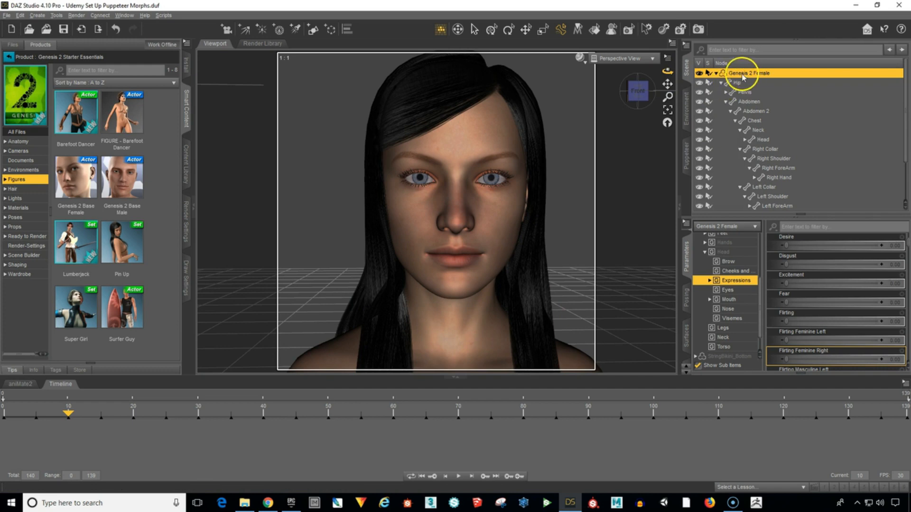
pyautogui.click(715, 73)
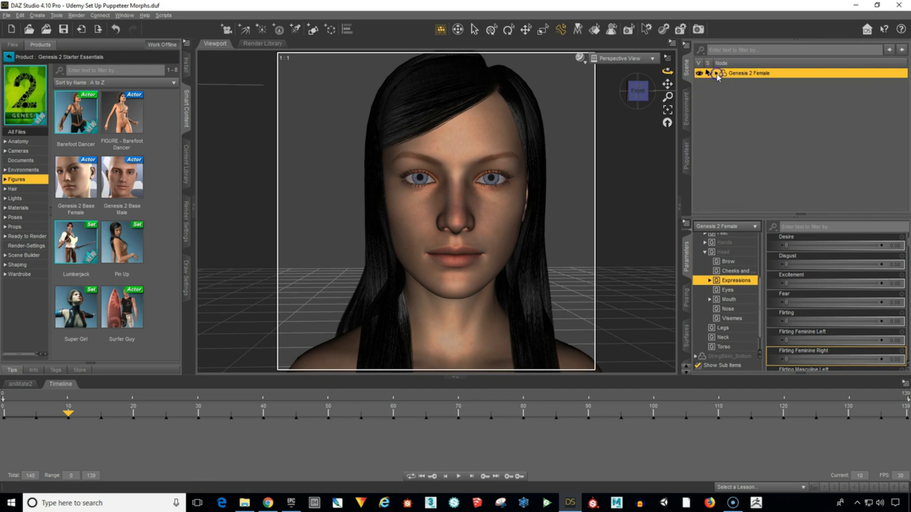
pyautogui.click(688, 155)
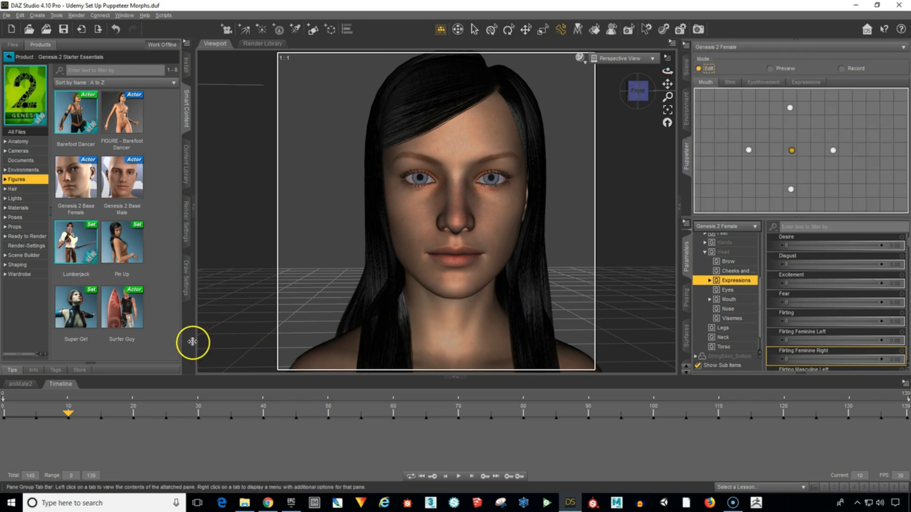
# Start a scene export and delete the existing G2F Morphs FBX file from the Desktop folder.
pyautogui.click(6, 15)
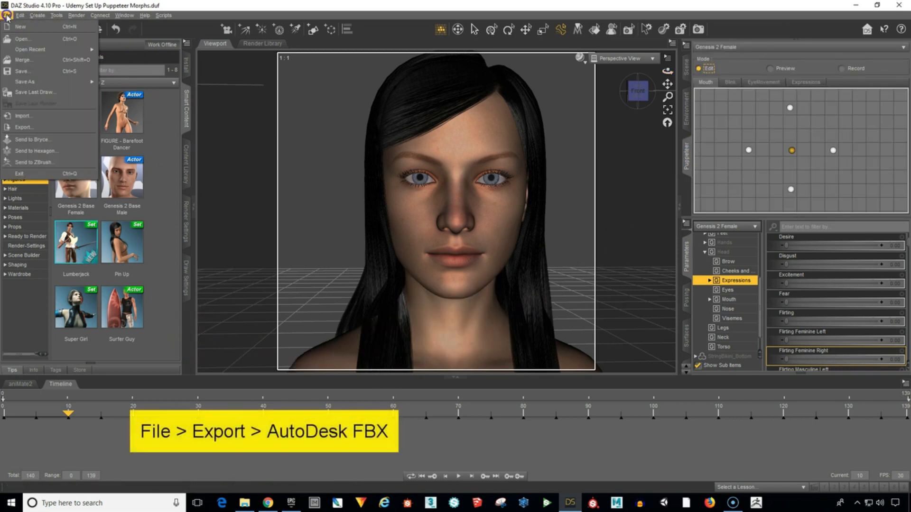
pyautogui.click(24, 128)
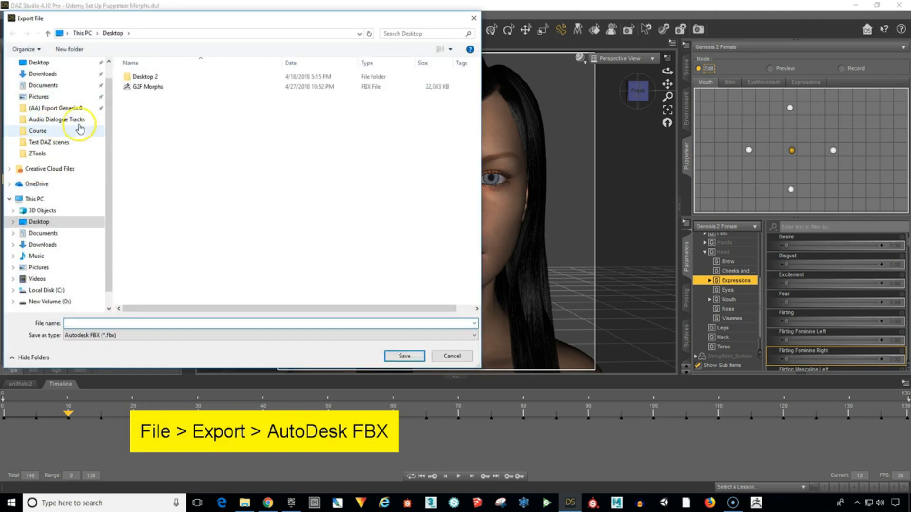
pyautogui.click(154, 87)
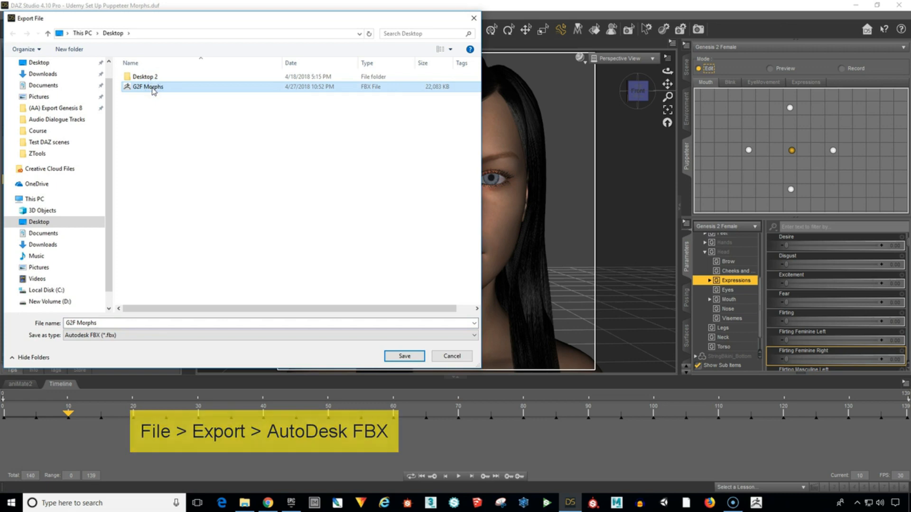
pyautogui.rightClick(153, 90)
pyautogui.click(193, 246)
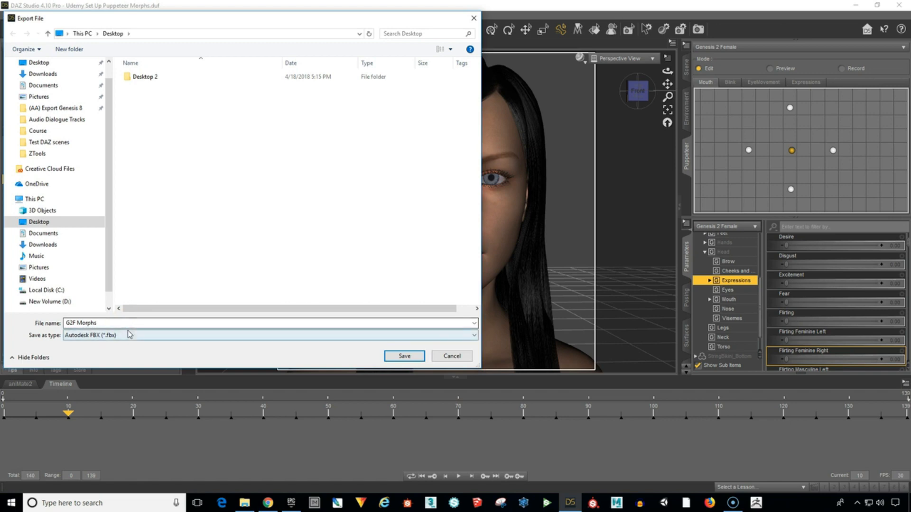
# Save the export to the Desktop as G2F Morphs in Autodesk FBX (*.fbx) format.
pyautogui.click(130, 325)
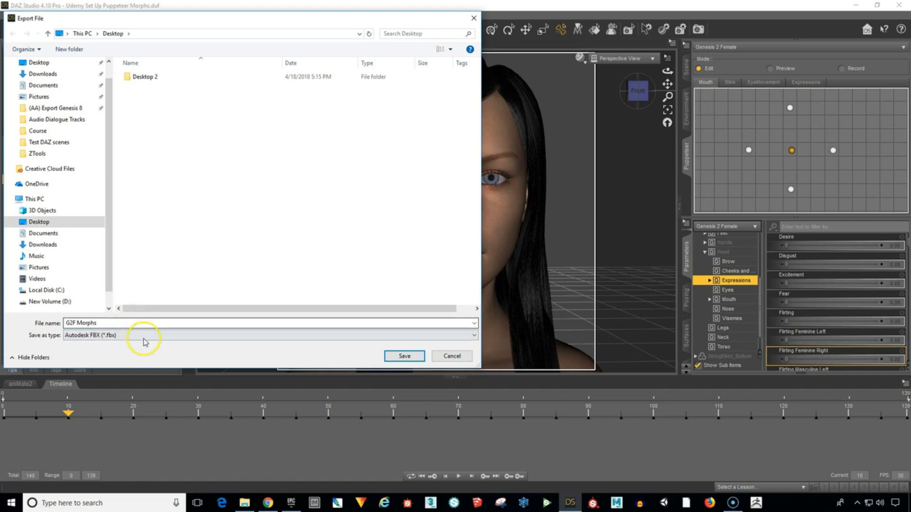
pyautogui.click(308, 336)
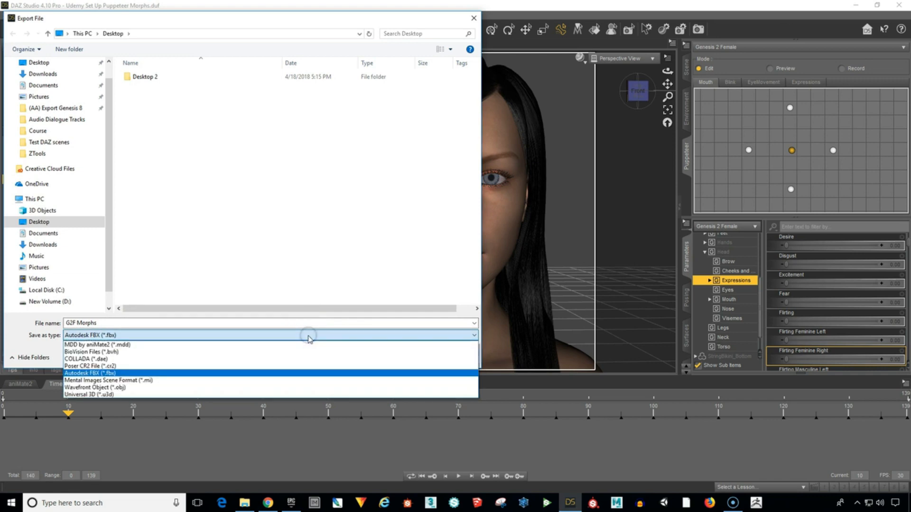
pyautogui.click(287, 374)
pyautogui.click(286, 375)
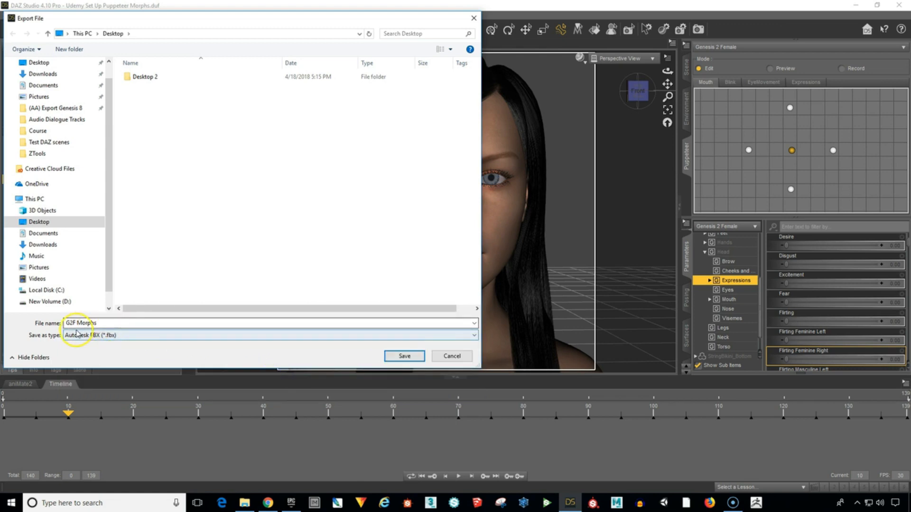
pyautogui.click(151, 323)
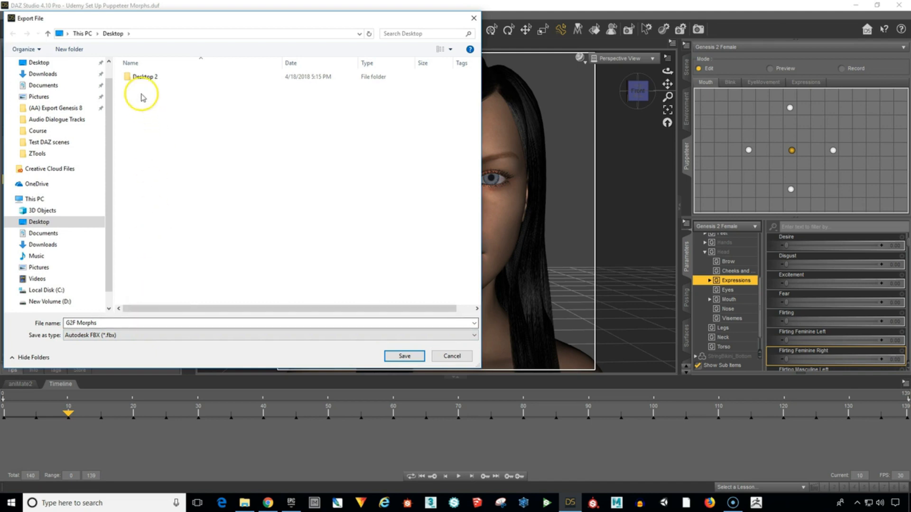
pyautogui.click(403, 359)
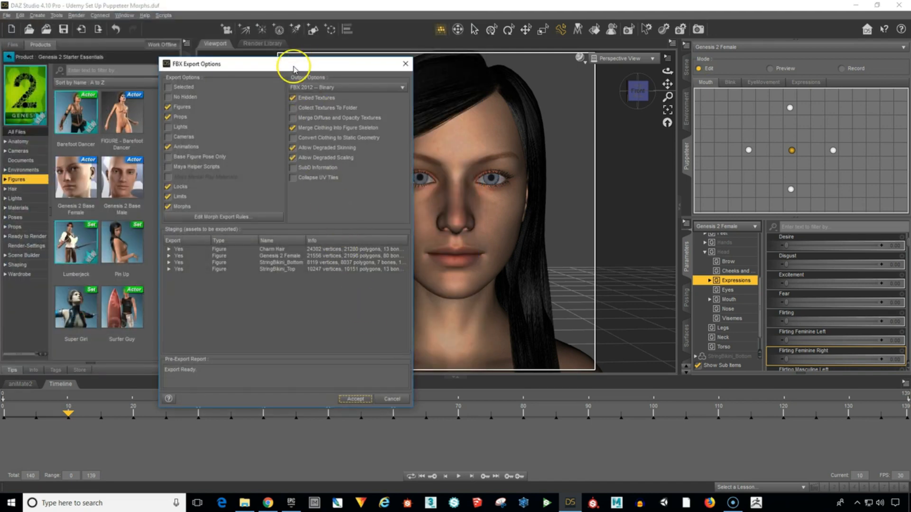
# Choose FBX 2012 -- Binary as the output format and keep Embed Textures enabled.
pyautogui.moveTo(293, 68); pyautogui.dragTo(330, 55)
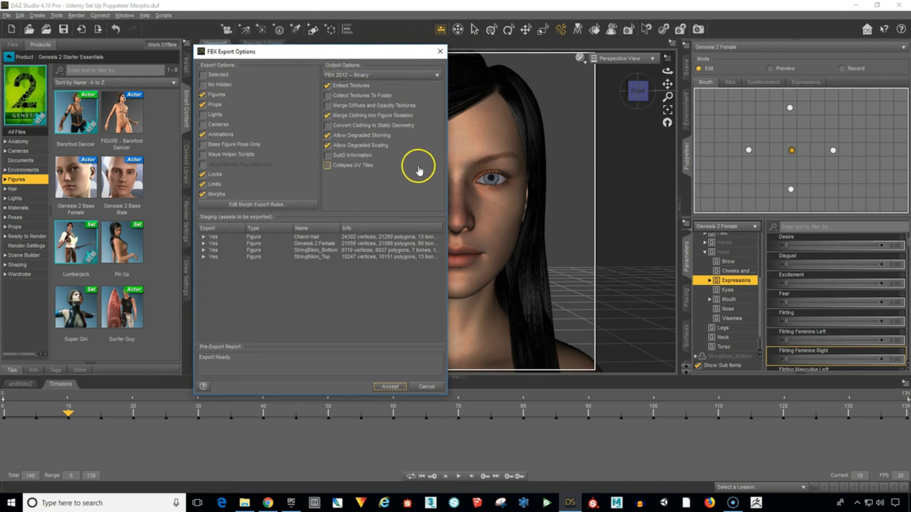
pyautogui.click(361, 86)
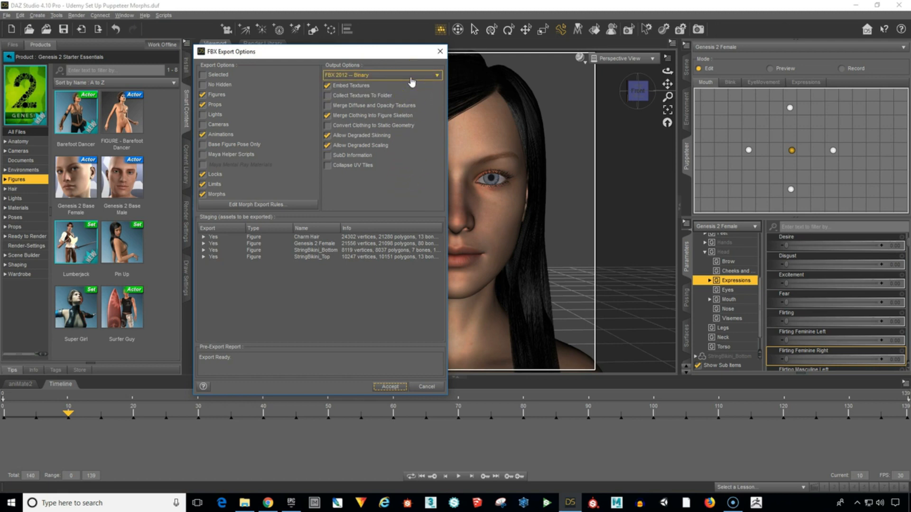
pyautogui.click(412, 81)
pyautogui.click(407, 43)
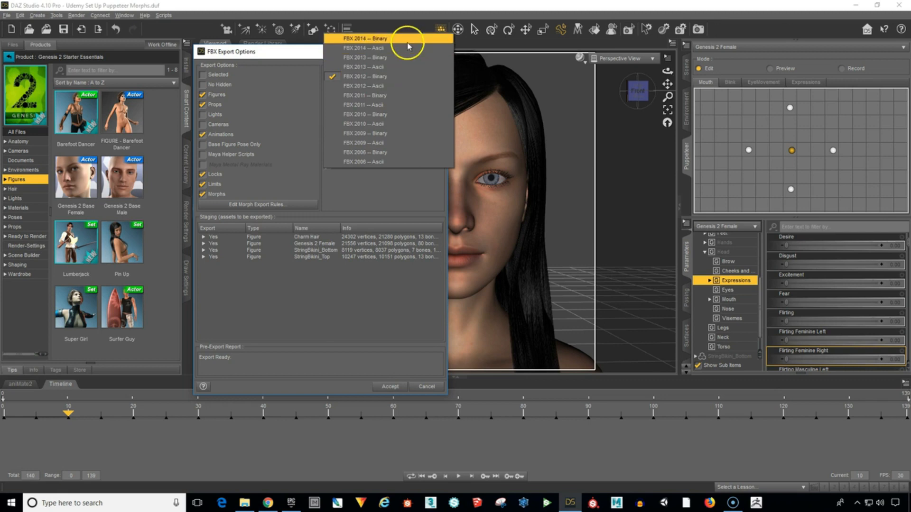
pyautogui.click(402, 77)
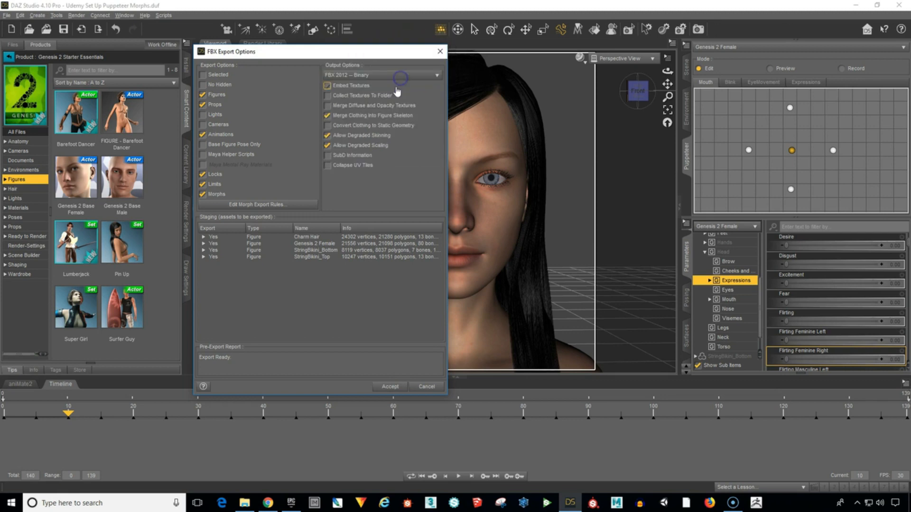
pyautogui.click(362, 87)
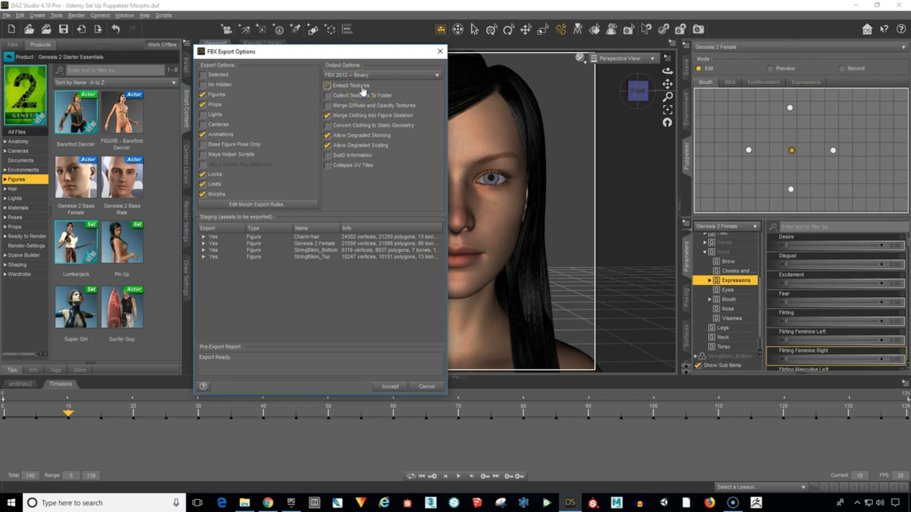
# Review the clothing merge, degraded skinning and scaling, limits, animations, figures and props options for the FBX export.
pyautogui.click(425, 116)
pyautogui.click(423, 119)
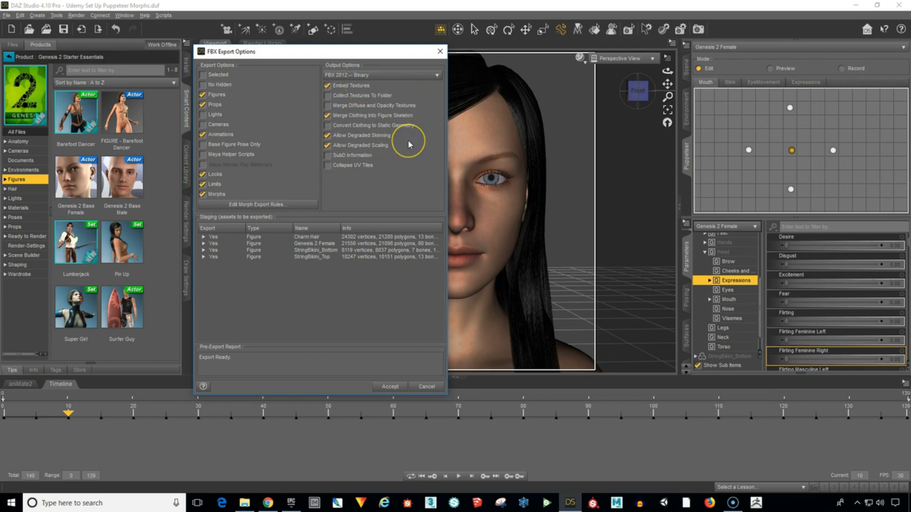
pyautogui.click(409, 148)
pyautogui.click(252, 184)
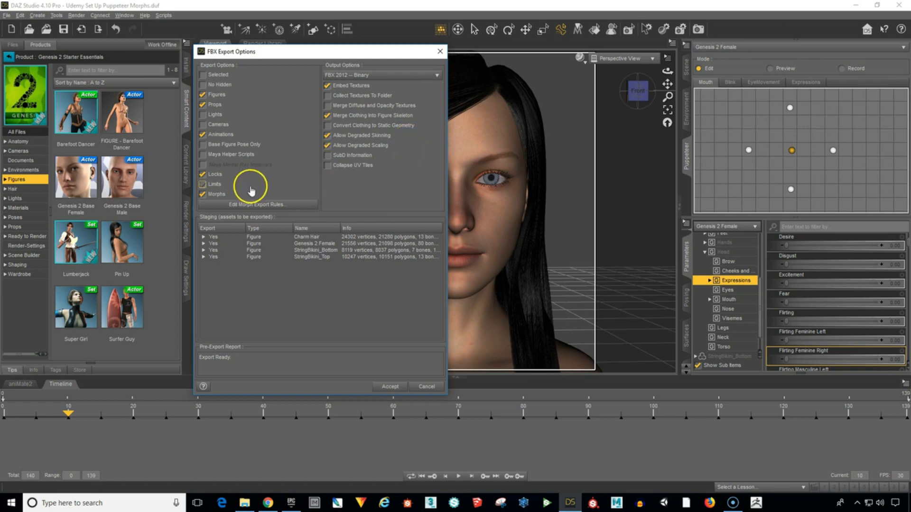
pyautogui.click(252, 188)
pyautogui.click(261, 136)
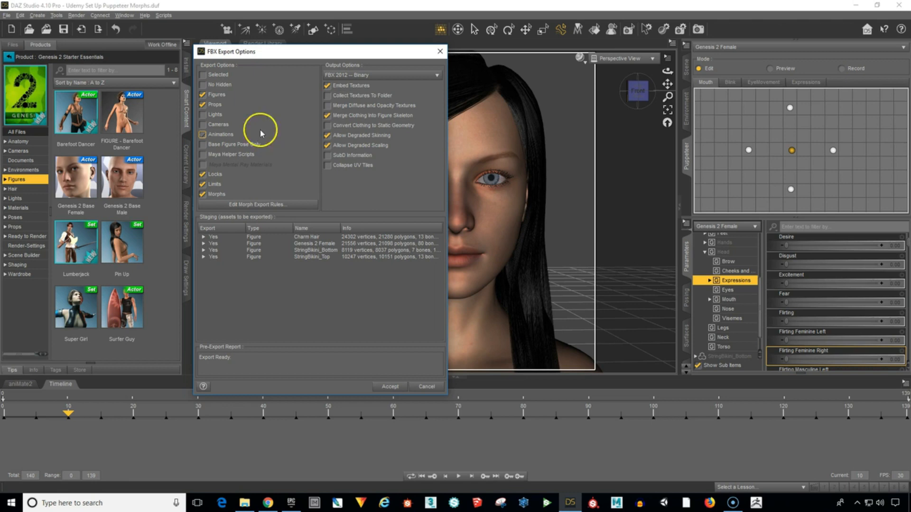
pyautogui.click(252, 105)
pyautogui.click(251, 106)
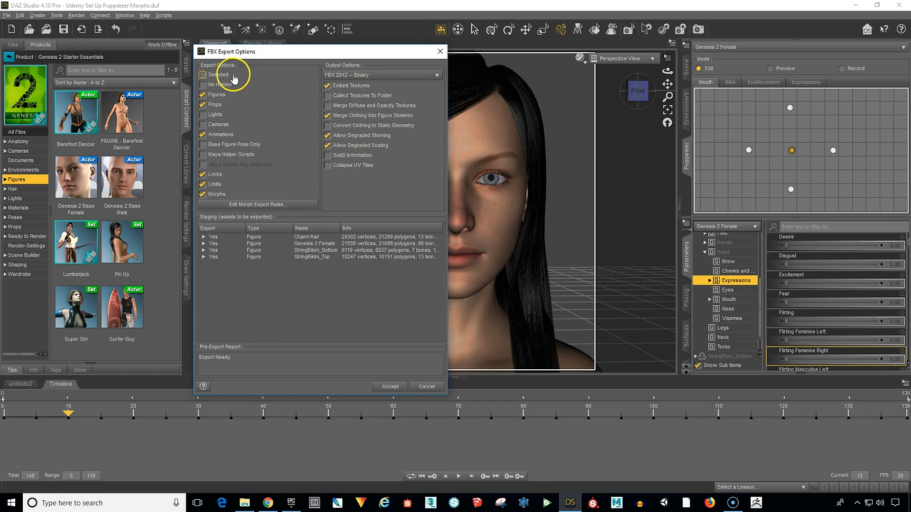
# Try restricting the export to the selected Genesis 2 Female figure, and switch the restriction off again.
pyautogui.click(202, 75)
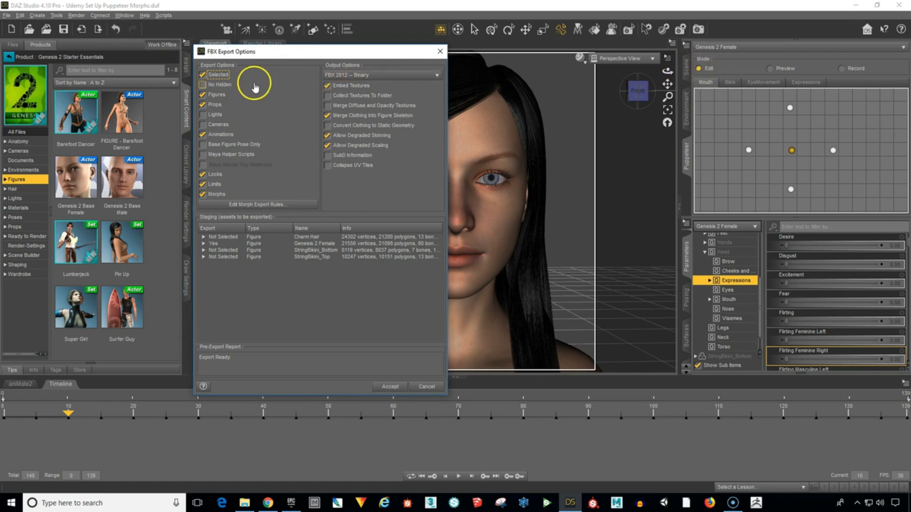
pyautogui.click(202, 74)
pyautogui.click(202, 76)
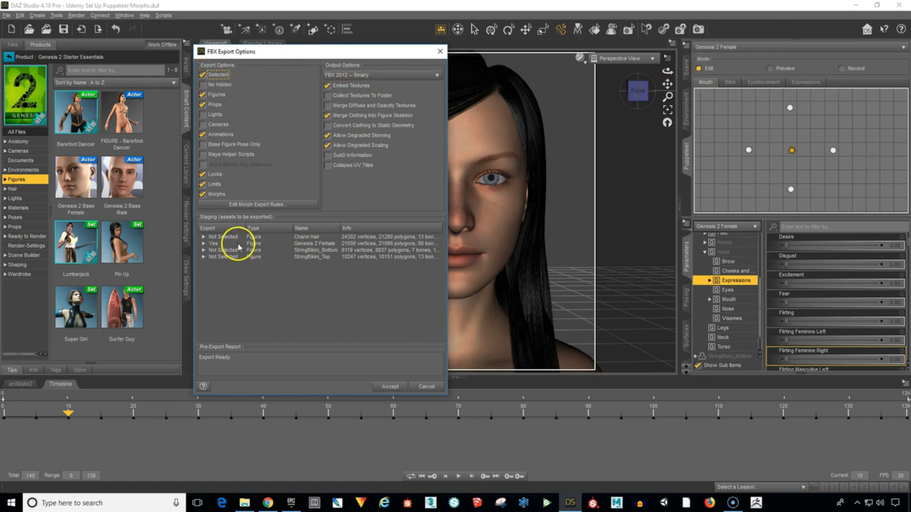
pyautogui.click(202, 75)
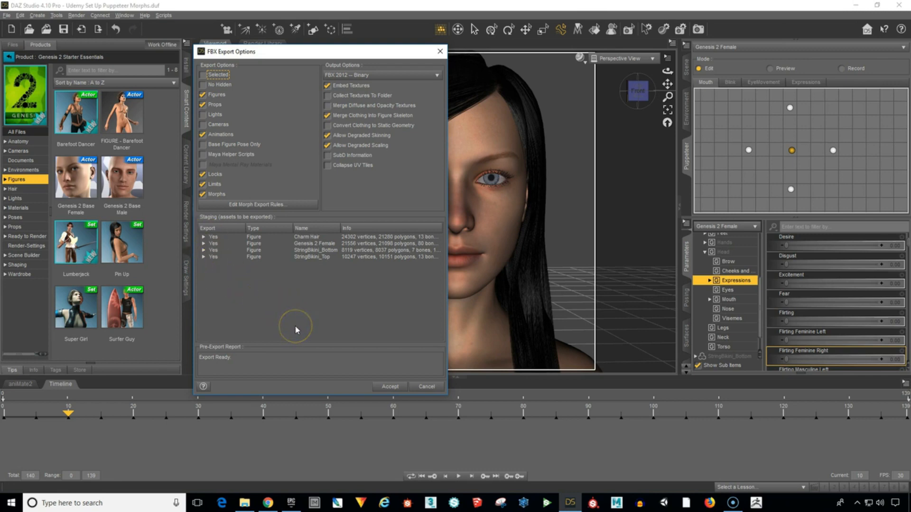
# Try adding a Bake rule to the FBX morph export rules, delete it and accept the rules.
pyautogui.click(275, 205)
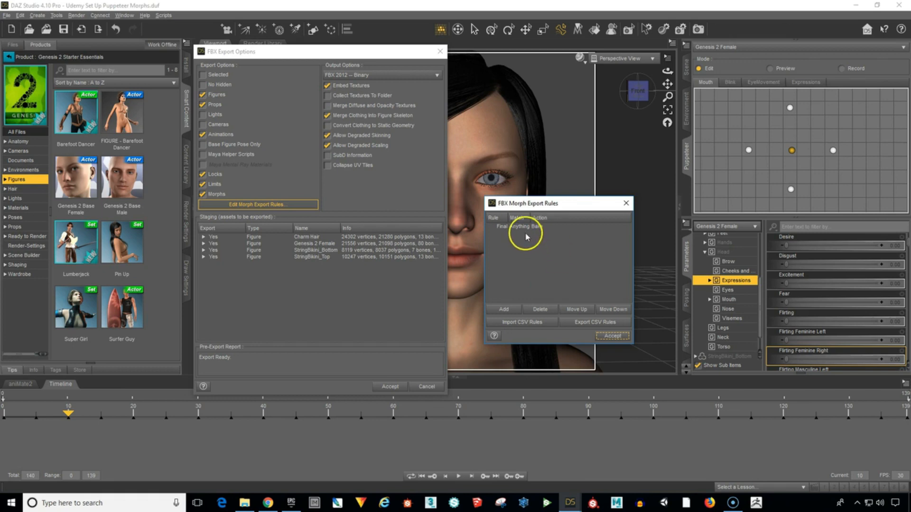
pyautogui.click(503, 308)
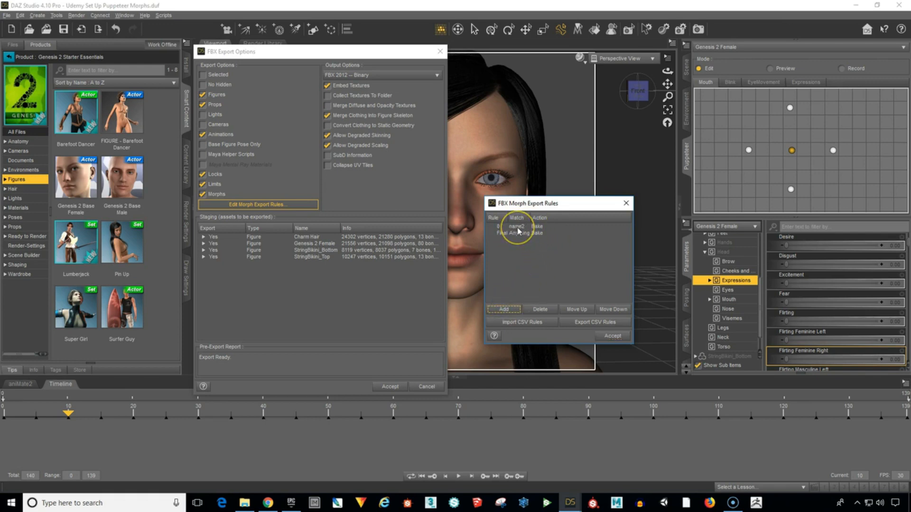
pyautogui.click(518, 230)
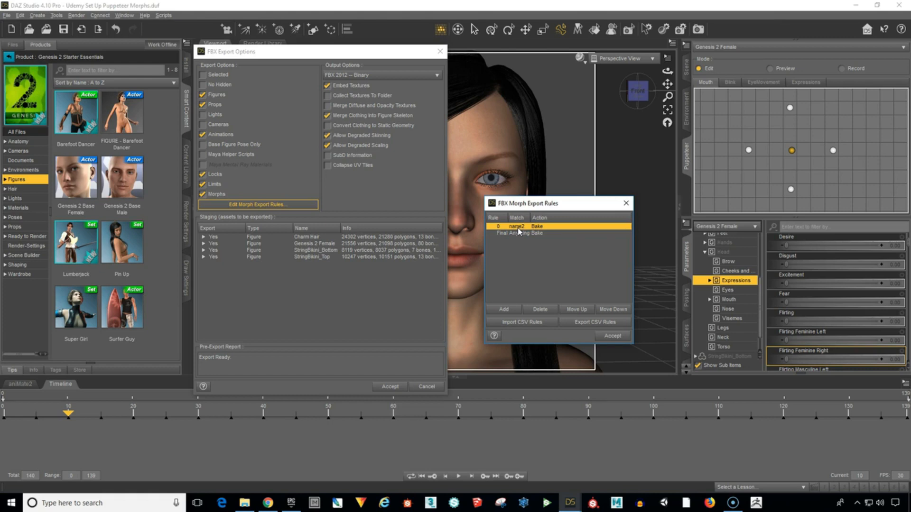
pyautogui.click(538, 309)
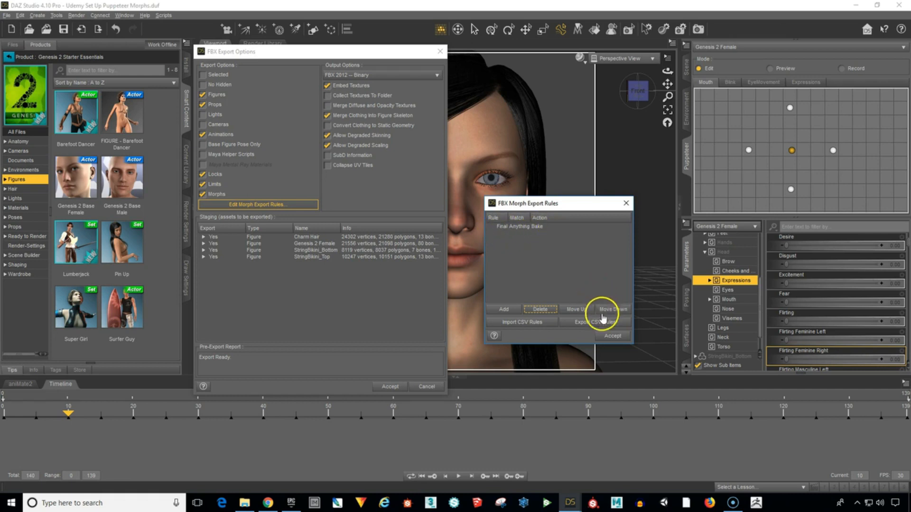
pyautogui.click(612, 335)
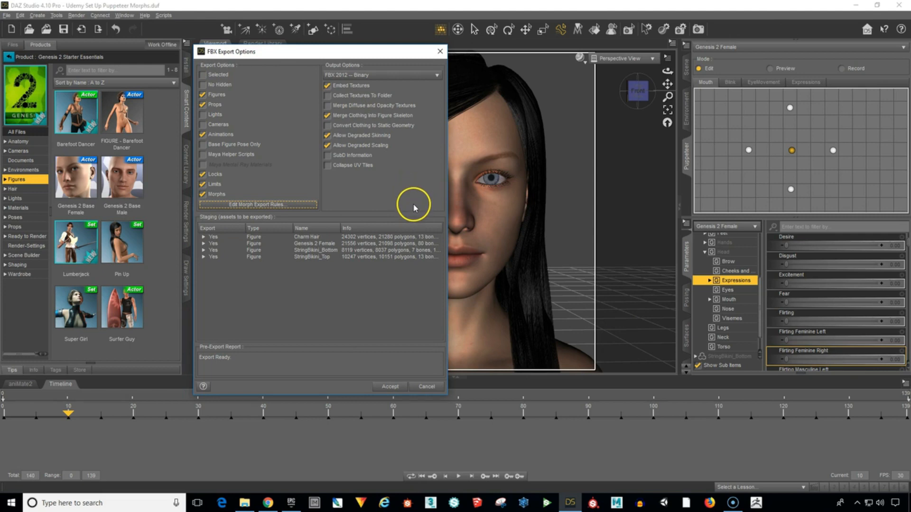
# Accept the FBX export options and export the scene with its figures, props, animations and morphs.
pyautogui.click(388, 390)
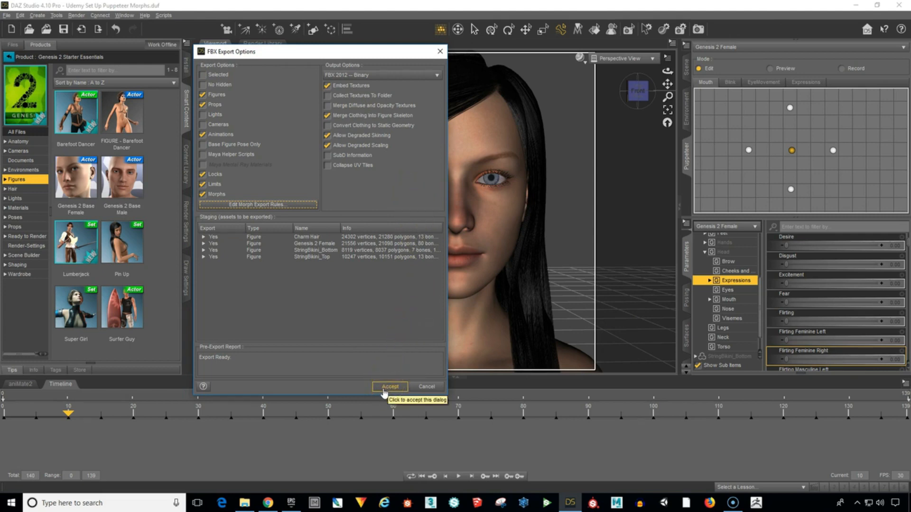
pyautogui.click(388, 388)
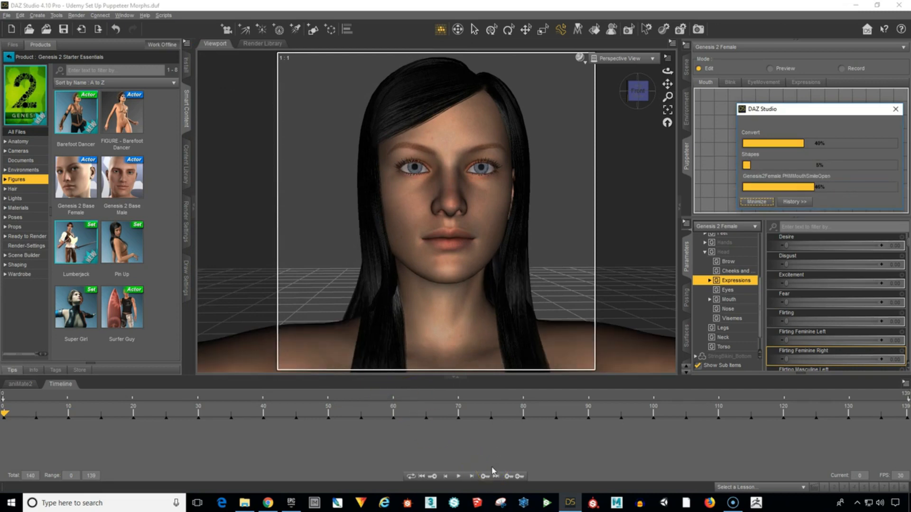
pyautogui.click(506, 466)
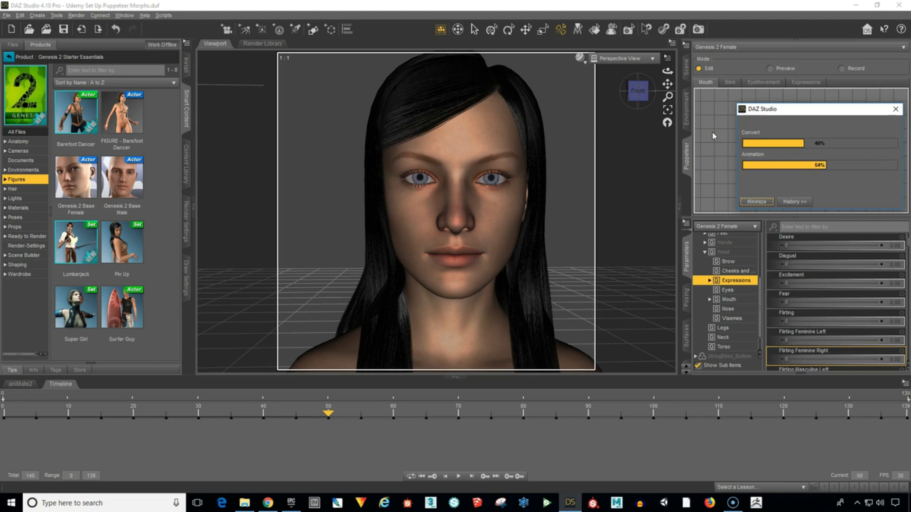
pyautogui.click(650, 179)
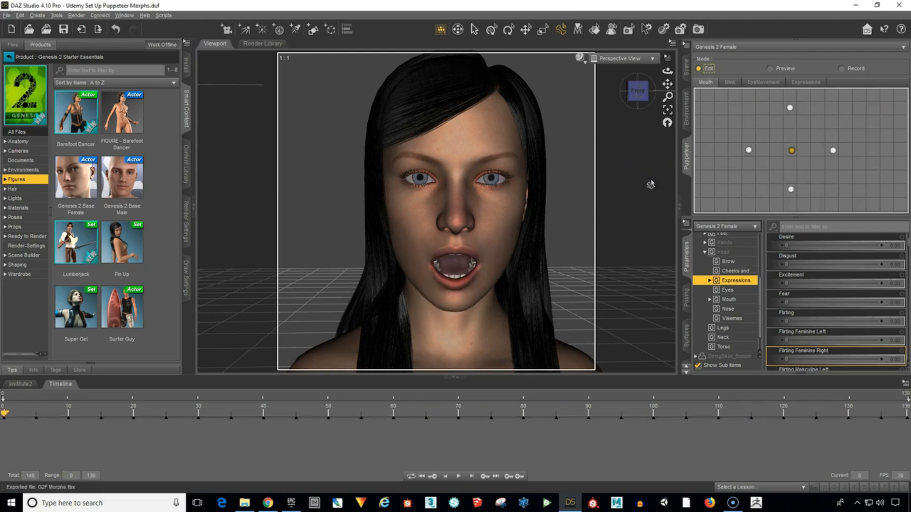
pyautogui.click(644, 185)
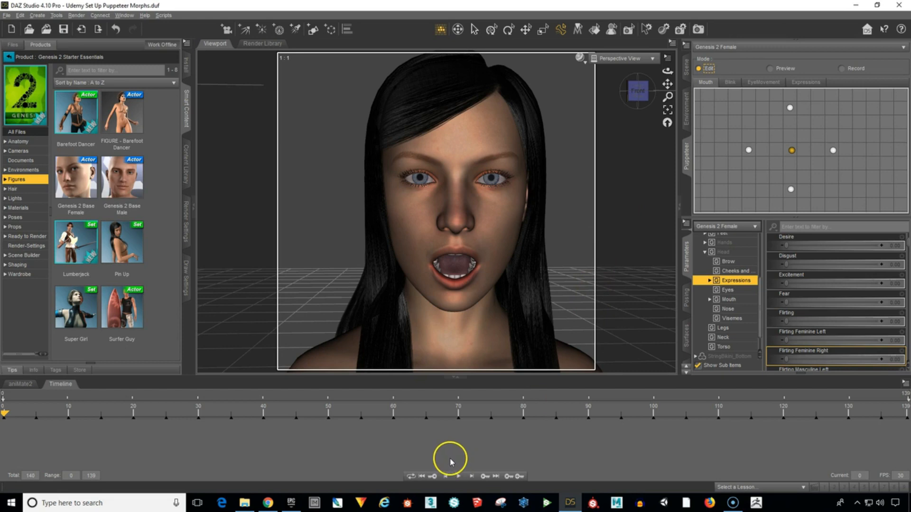
# Switch to the Epic Games Launcher, launch Unreal Engine 4.19.1 and minimize the launcher.
pyautogui.click(290, 504)
pyautogui.click(852, 7)
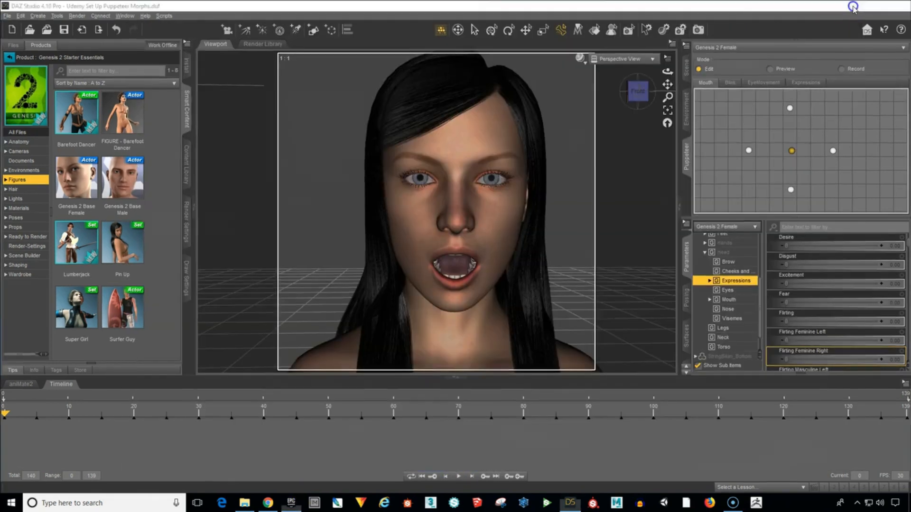
pyautogui.moveTo(549, 36); pyautogui.dragTo(500, 25)
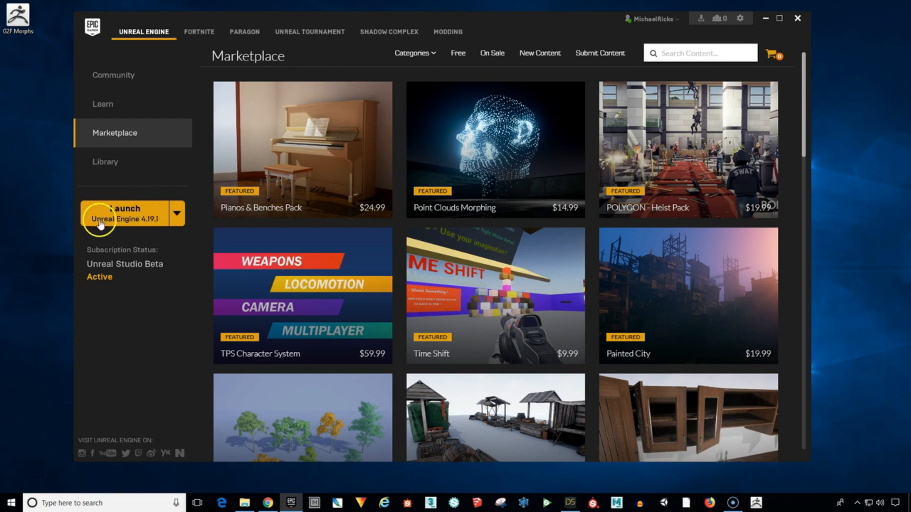
pyautogui.click(132, 217)
pyautogui.click(765, 18)
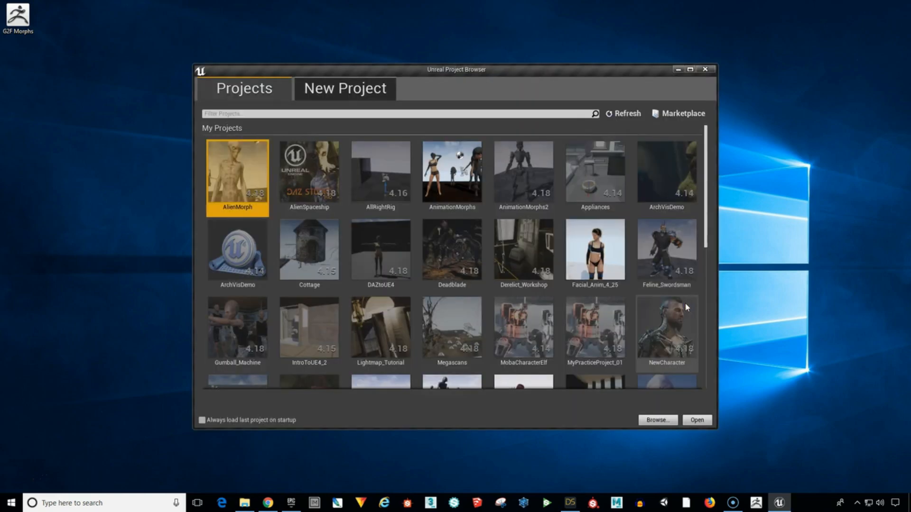
# Create a new Blank Blueprint project with starter content, named G2F_Morphs, in D:\Unreal Projects.
pyautogui.click(363, 88)
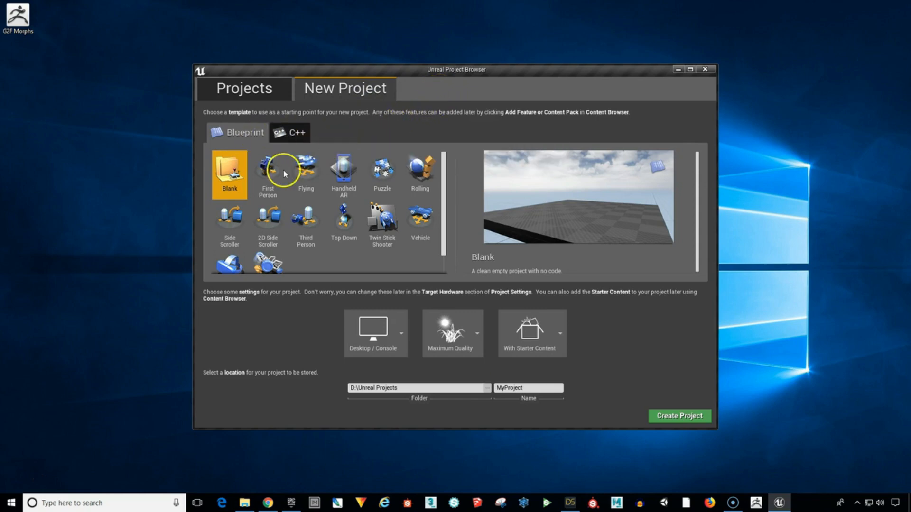
pyautogui.click(228, 174)
pyautogui.click(500, 388)
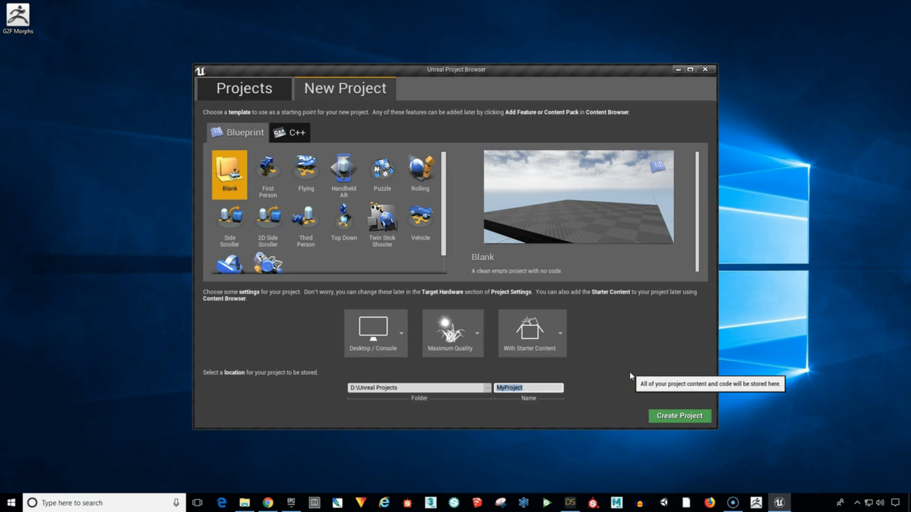
pyautogui.write('G@')
pyautogui.press('BackSpace')
pyautogui.write('2F_Morphs')
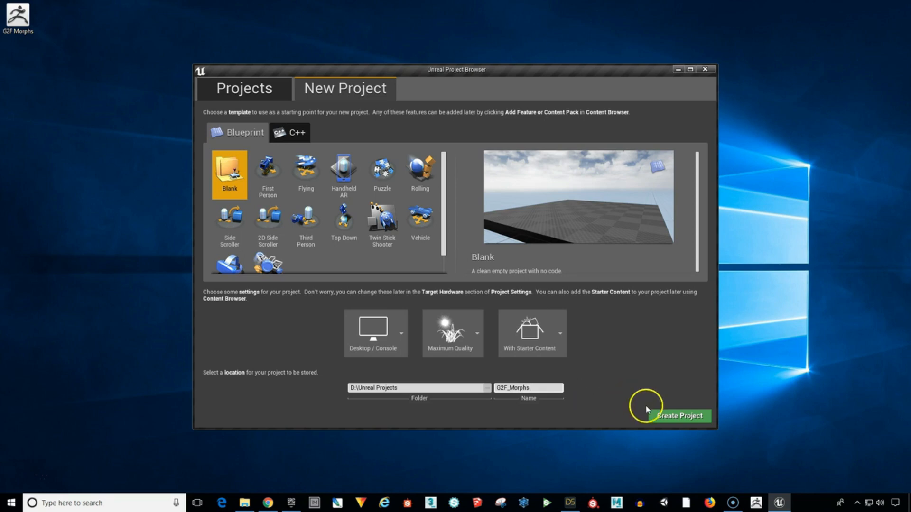
pyautogui.click(662, 416)
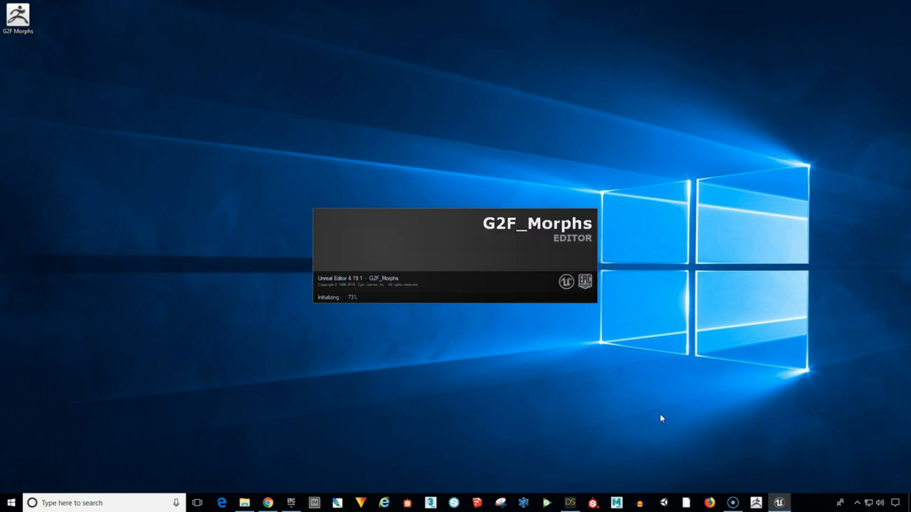
pyautogui.click(661, 411)
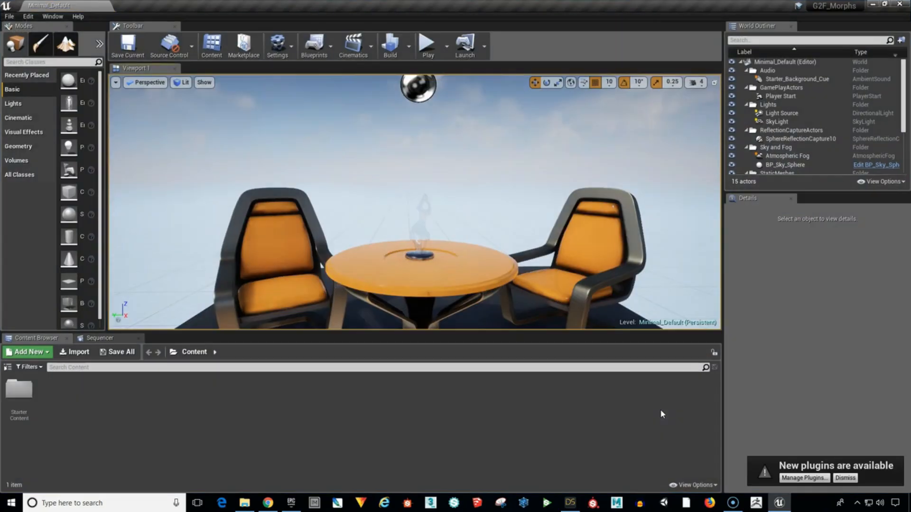
pyautogui.click(837, 478)
pyautogui.click(256, 409)
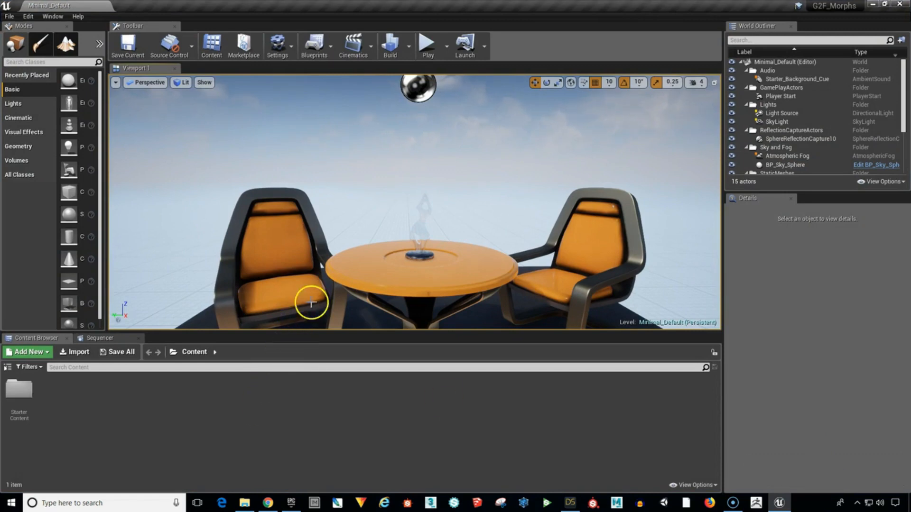
pyautogui.moveTo(830, 10)
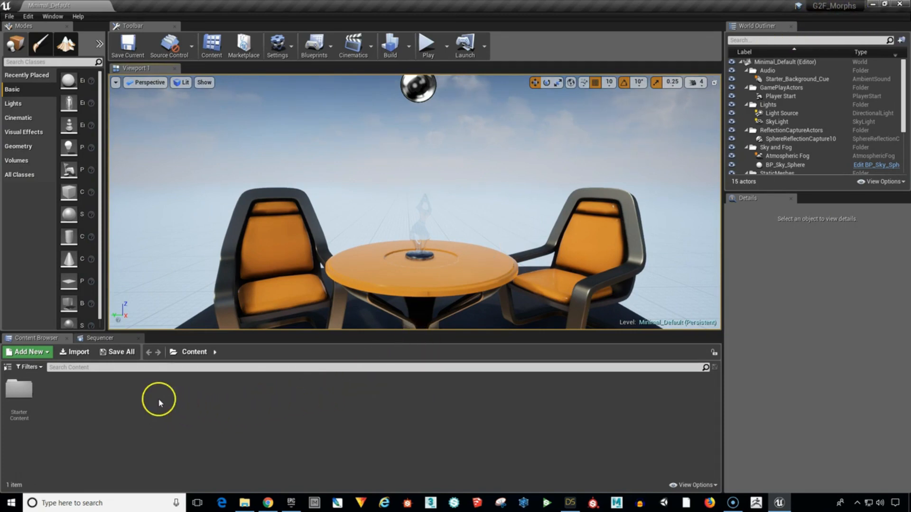
# Show the folder tree of the Content Browser.
pyautogui.click(10, 368)
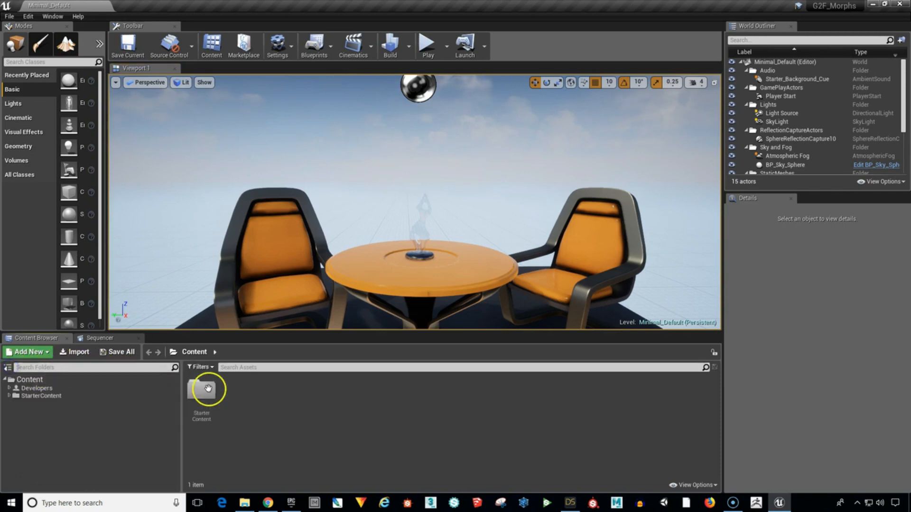
pyautogui.click(372, 421)
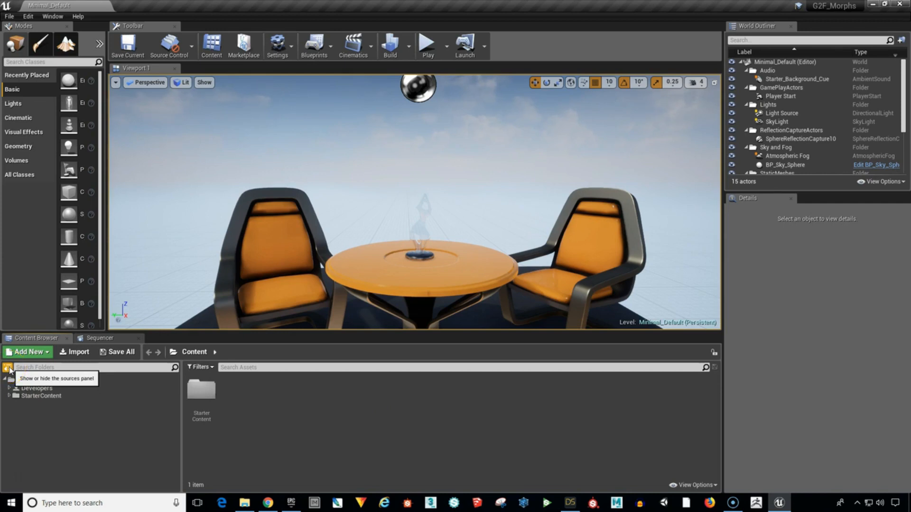
pyautogui.click(57, 340)
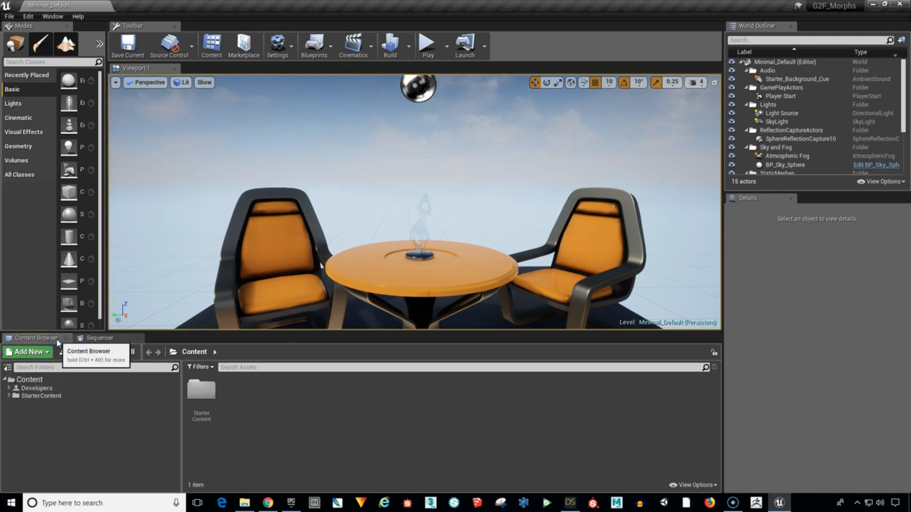
# Create a new folder named G2F_Morphs inside the Content folder.
pyautogui.click(39, 382)
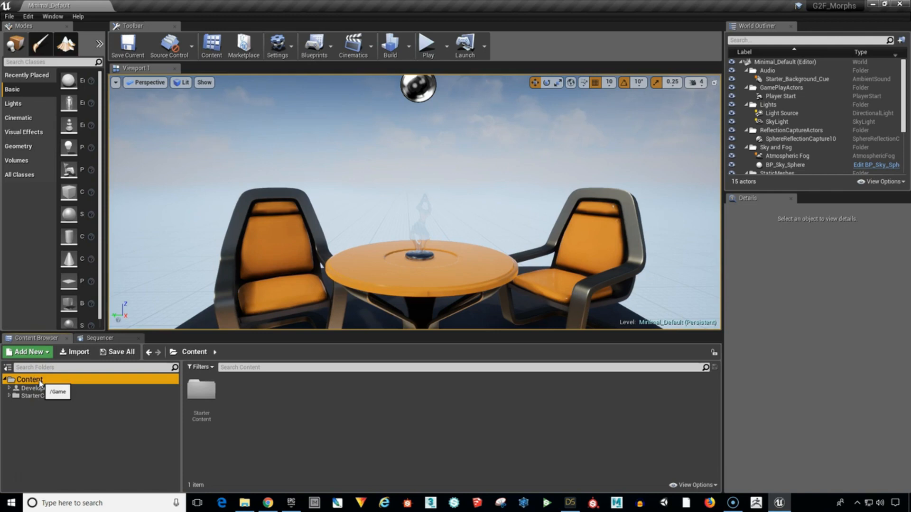
pyautogui.rightClick(39, 383)
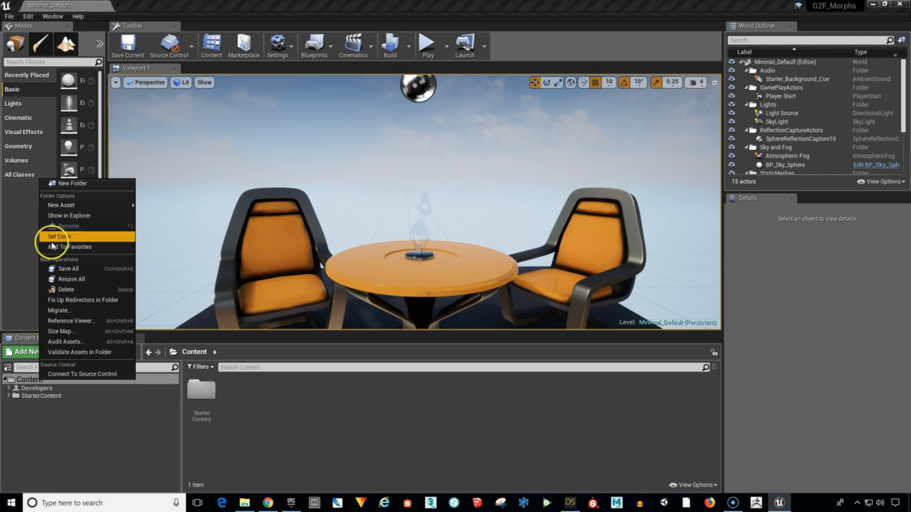
pyautogui.click(76, 184)
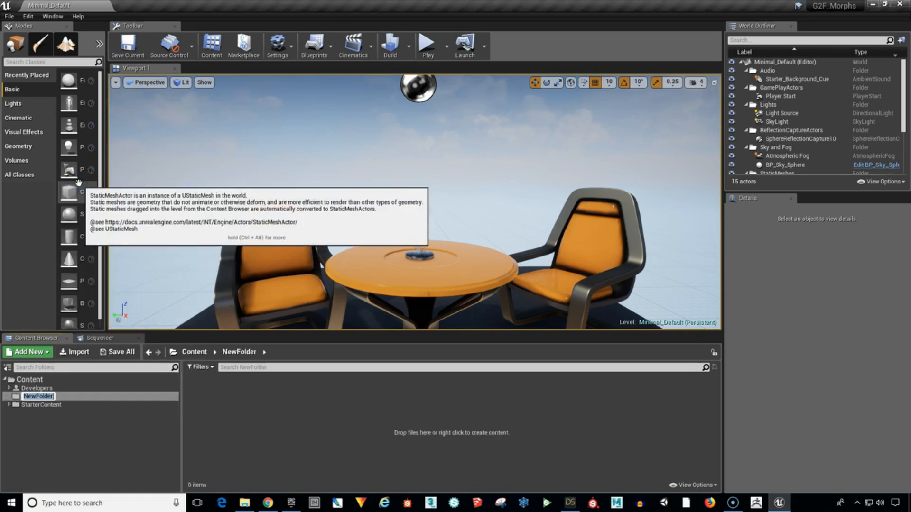
pyautogui.write('G2F_Morphs')
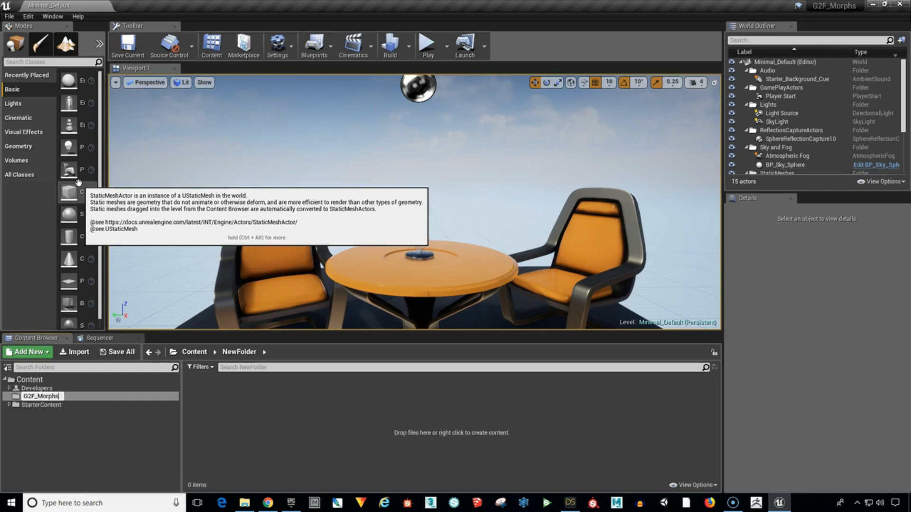
pyautogui.press('Return')
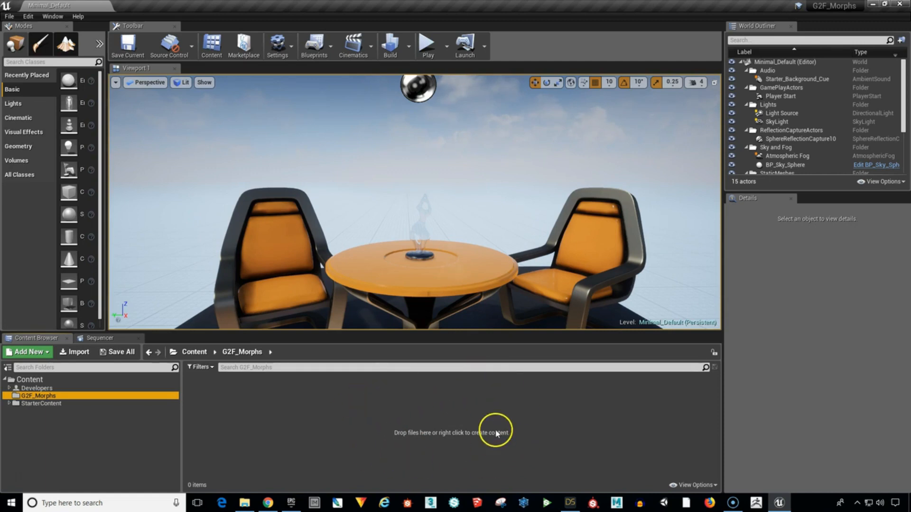
pyautogui.rightClick(397, 415)
pyautogui.click(361, 426)
pyautogui.click(29, 351)
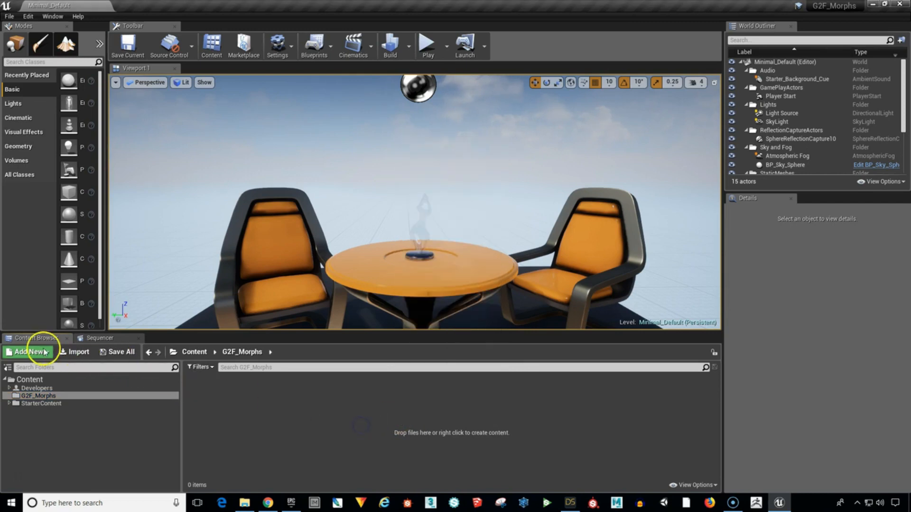
pyautogui.click(256, 414)
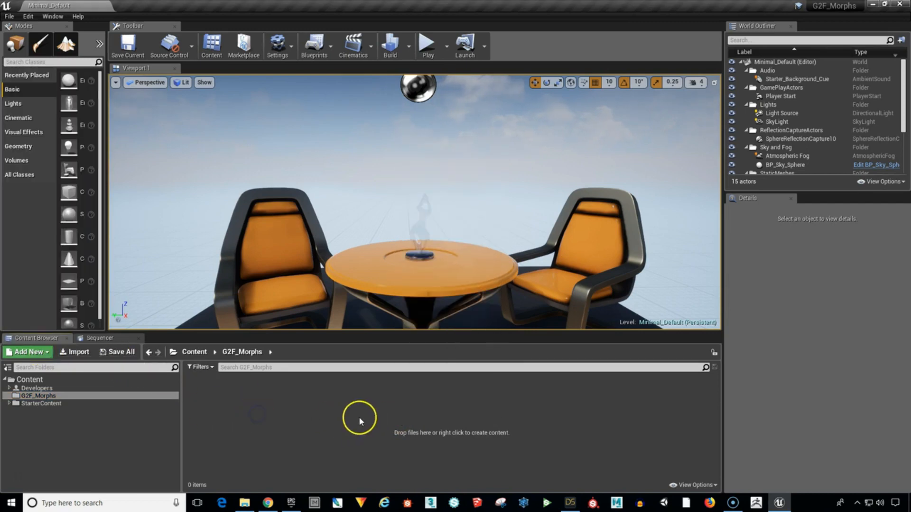
# Start importing the G2F Morphs FBX file from the Desktop into the G2F_Morphs folder.
pyautogui.rightClick(375, 418)
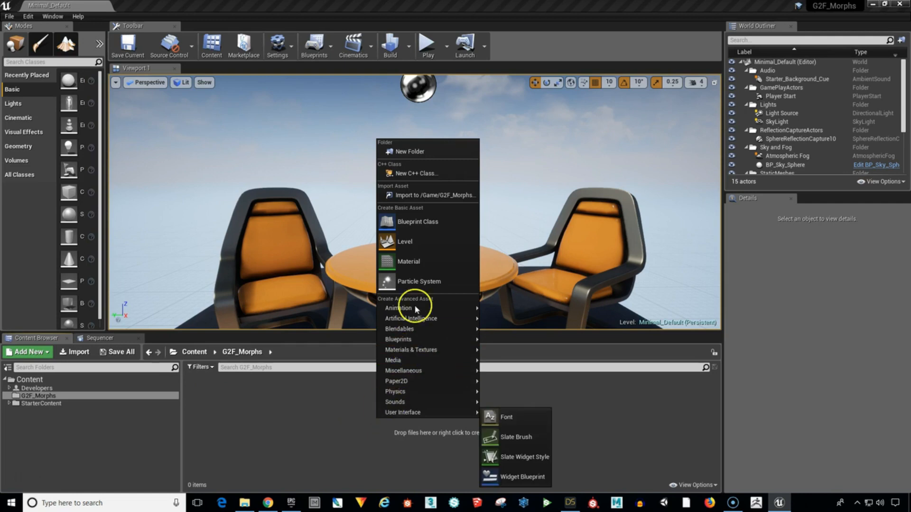
pyautogui.click(428, 195)
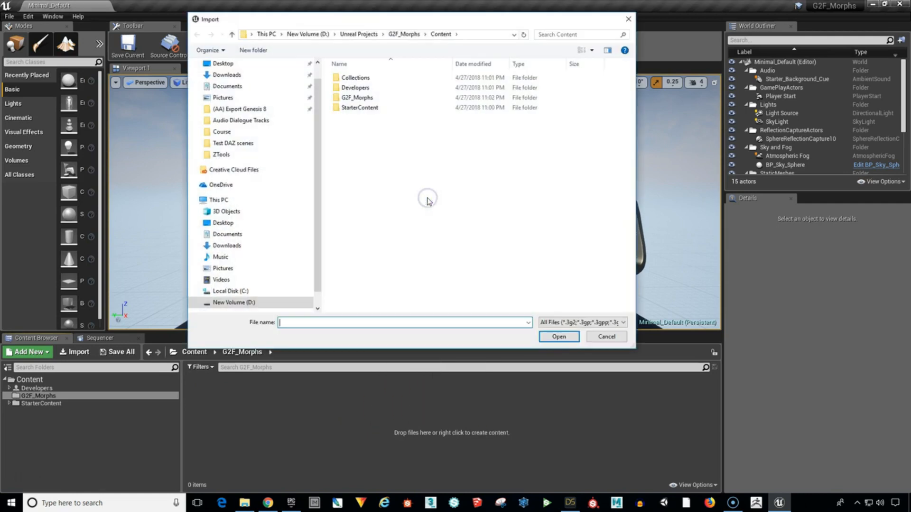
pyautogui.click(270, 76)
pyautogui.click(233, 65)
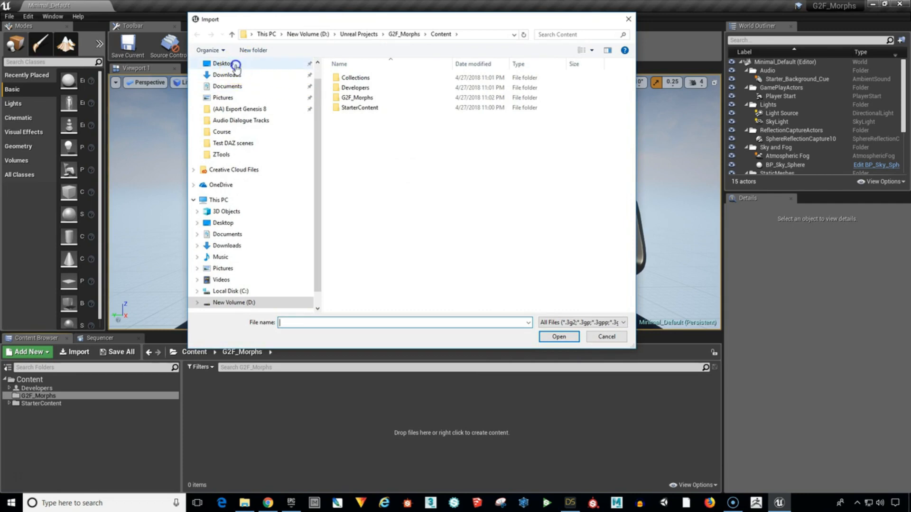
pyautogui.click(367, 100)
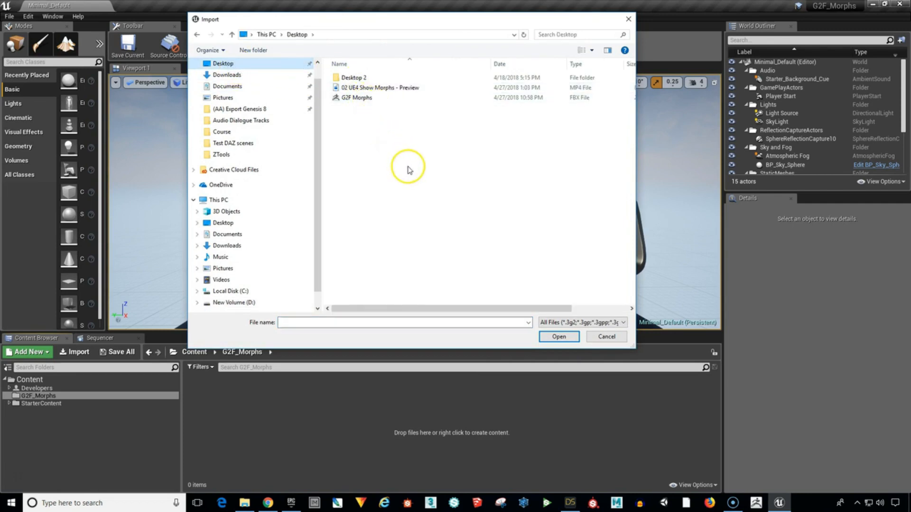
pyautogui.click(362, 98)
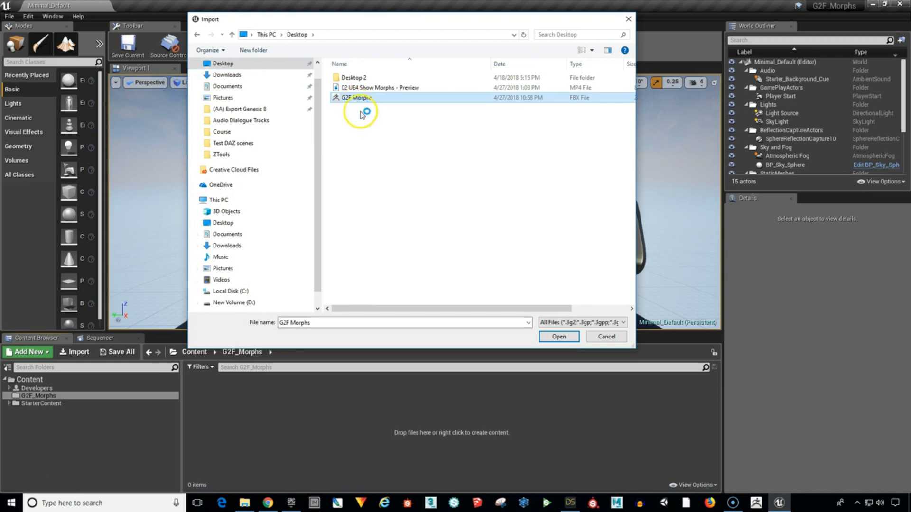
pyautogui.click(553, 337)
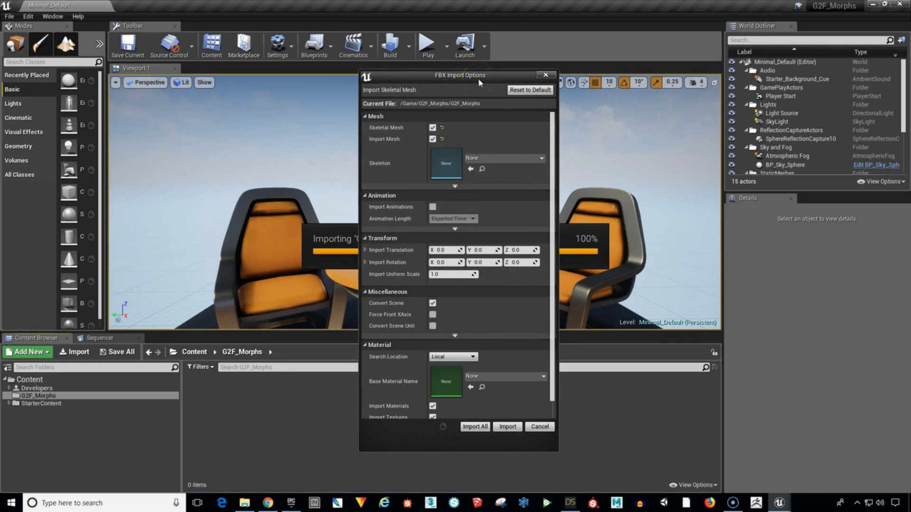
# Enable Import Animations and, among the advanced mesh options, Import Morph Targets for the FBX import.
pyautogui.moveTo(492, 78); pyautogui.dragTo(494, 60)
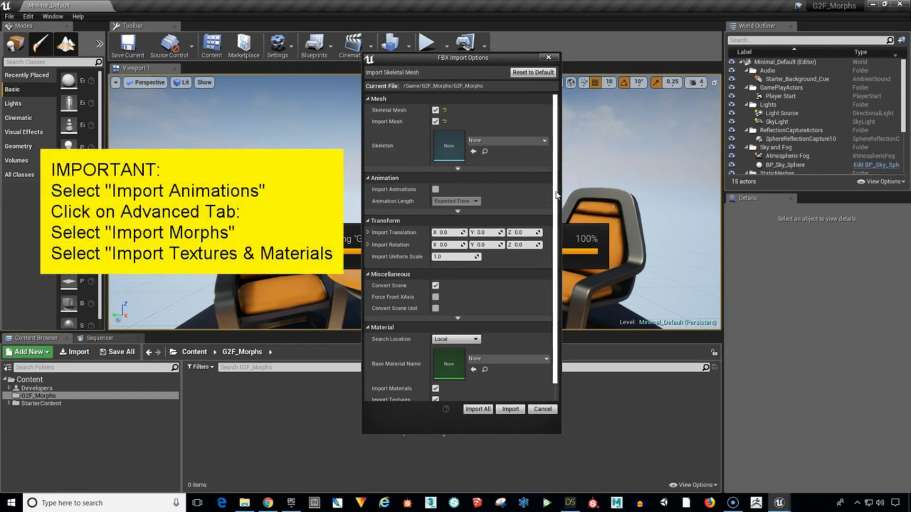
pyautogui.click(437, 190)
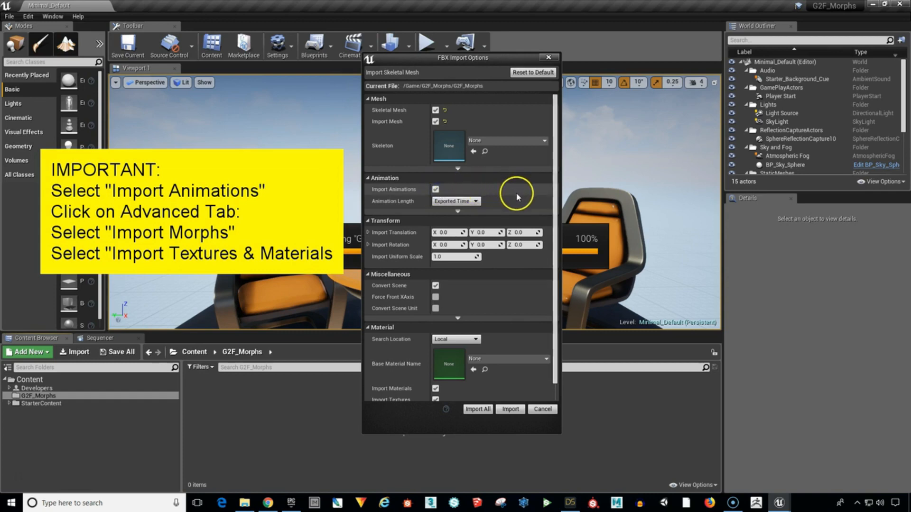
pyautogui.moveTo(555, 210)
pyautogui.mouseDown()
pyautogui.moveTo(555, 222)
pyautogui.moveTo(556, 206)
pyautogui.mouseUp()
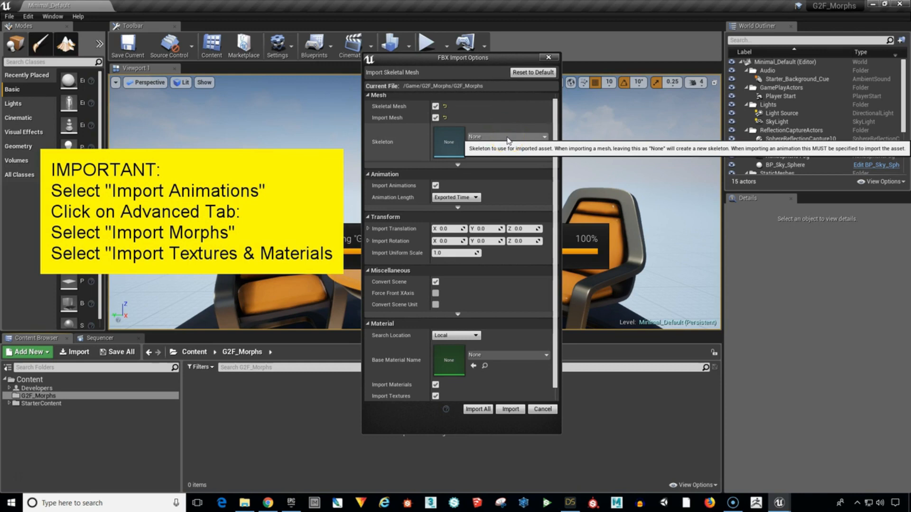
pyautogui.click(458, 166)
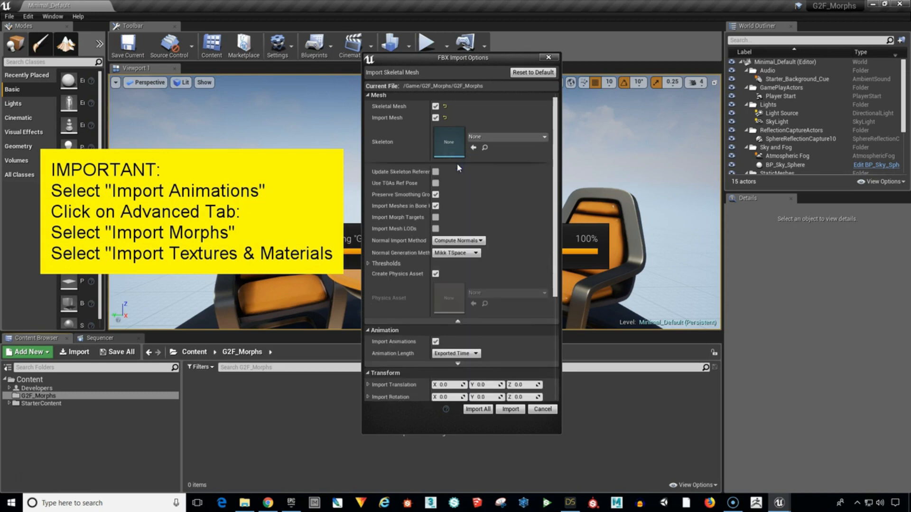
pyautogui.click(436, 217)
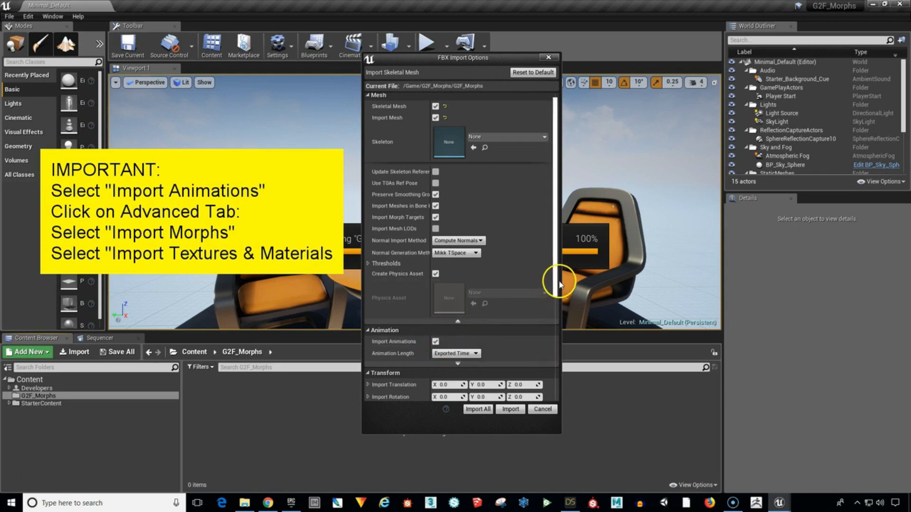
# Keep Import Materials and Import Textures enabled and import the skeletal mesh.
pyautogui.moveTo(553, 278); pyautogui.dragTo(545, 386)
pyautogui.click(436, 388)
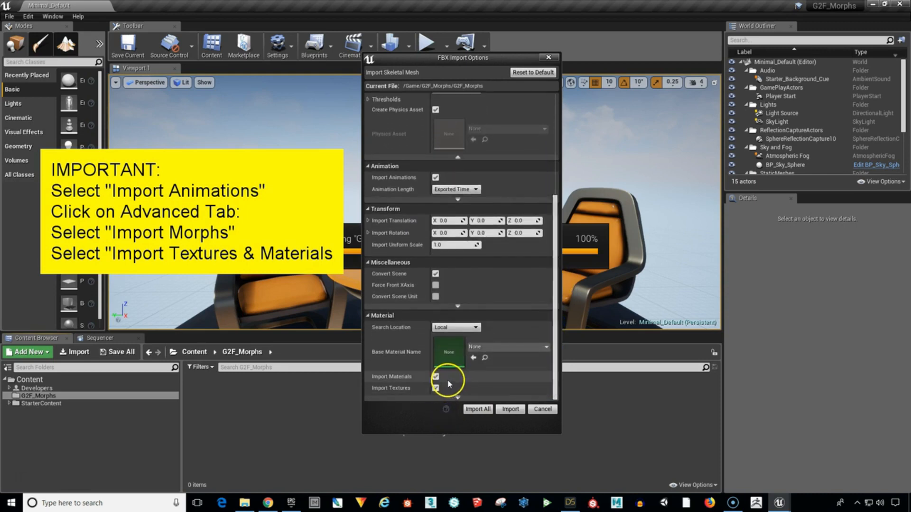
pyautogui.click(439, 389)
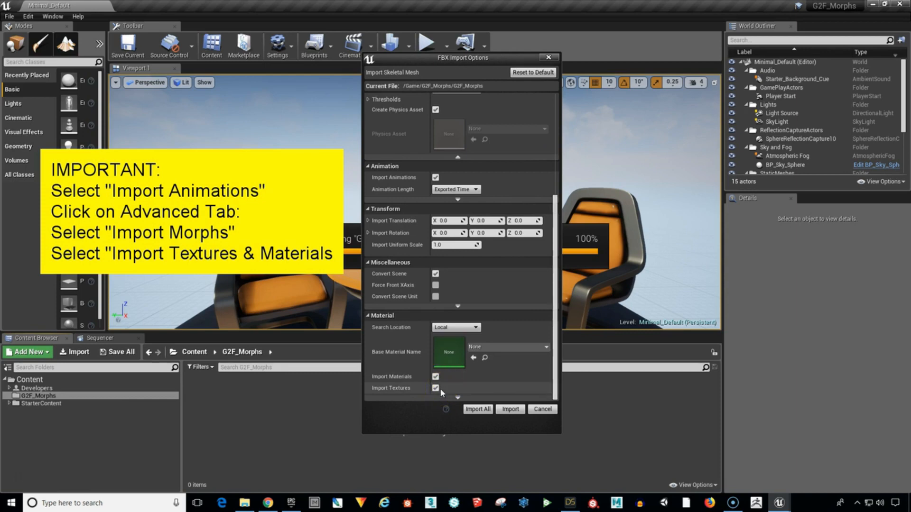
pyautogui.click(554, 377)
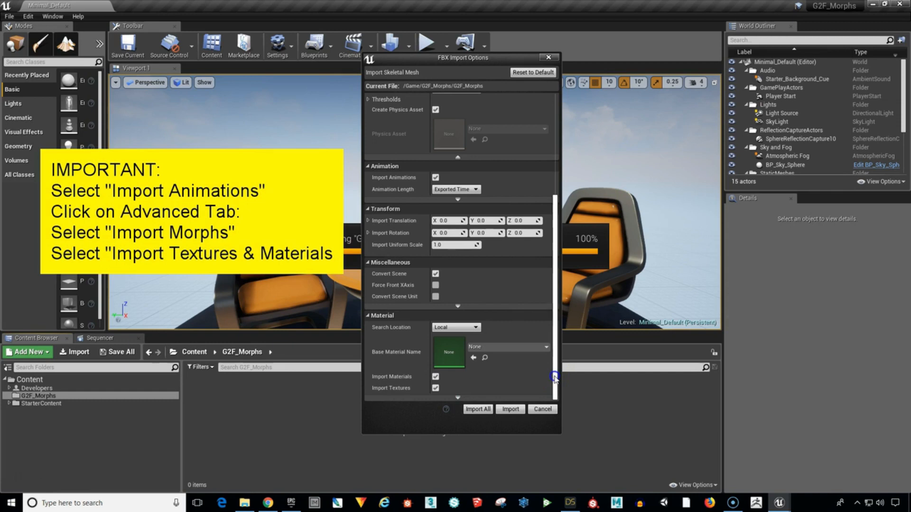
pyautogui.moveTo(554, 377)
pyautogui.mouseDown()
pyautogui.moveTo(555, 278)
pyautogui.moveTo(565, 304)
pyautogui.moveTo(562, 383)
pyautogui.mouseUp()
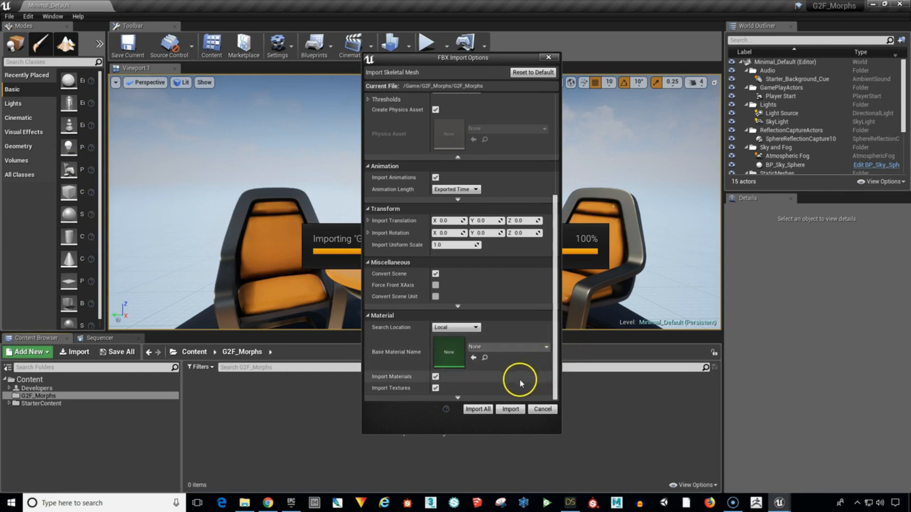
pyautogui.click(510, 410)
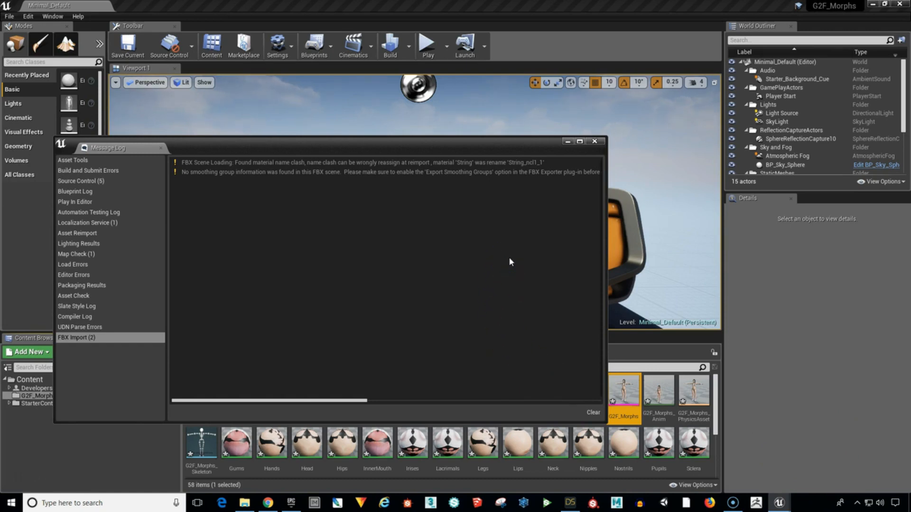
# Close the FBX import message log and look through the imported assets in the G2F_Morphs folder.
pyautogui.click(595, 141)
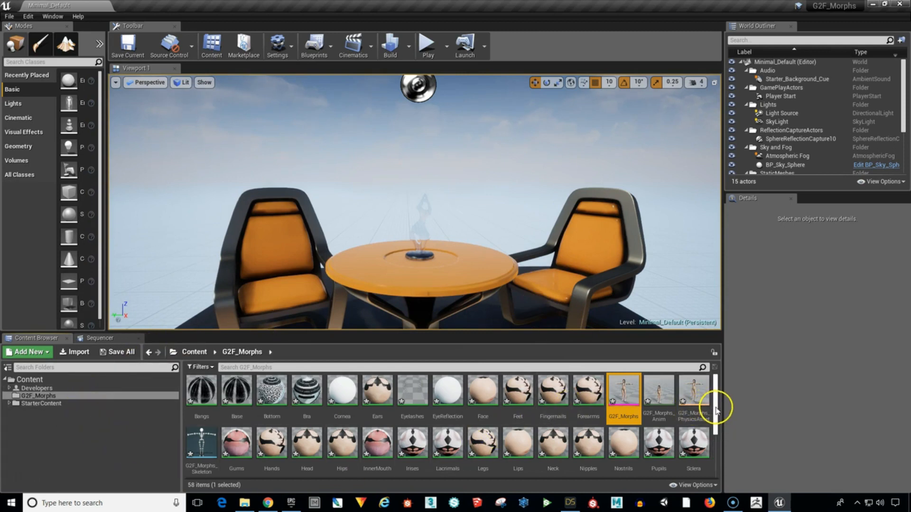
pyautogui.moveTo(716, 409)
pyautogui.mouseDown()
pyautogui.moveTo(721, 450)
pyautogui.moveTo(711, 407)
pyautogui.mouseUp()
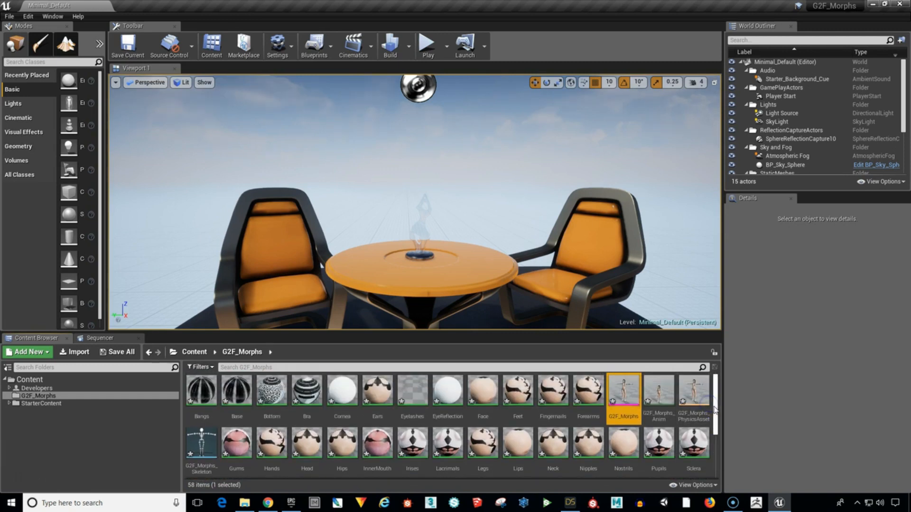
pyautogui.moveTo(716, 408); pyautogui.dragTo(707, 444)
pyautogui.scroll(3, 700, 422)
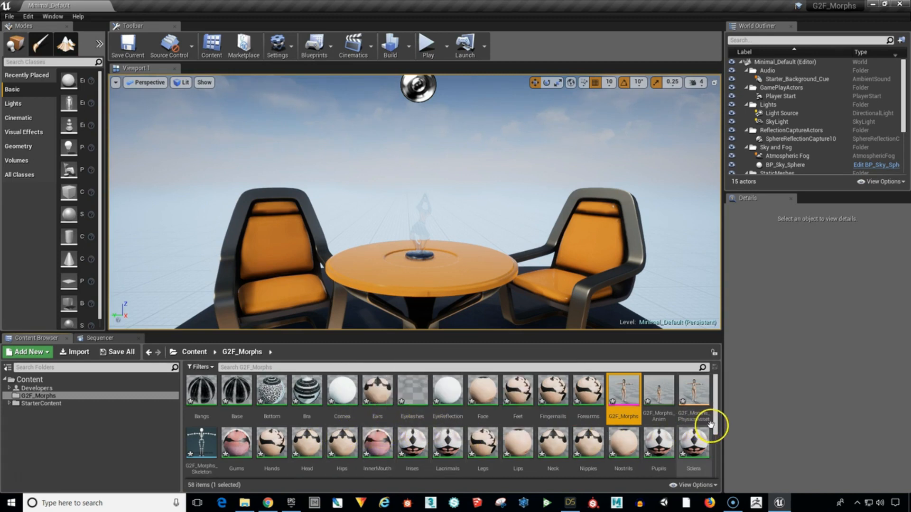
pyautogui.moveTo(714, 425)
pyautogui.mouseDown()
pyautogui.moveTo(715, 453)
pyautogui.moveTo(710, 426)
pyautogui.mouseUp()
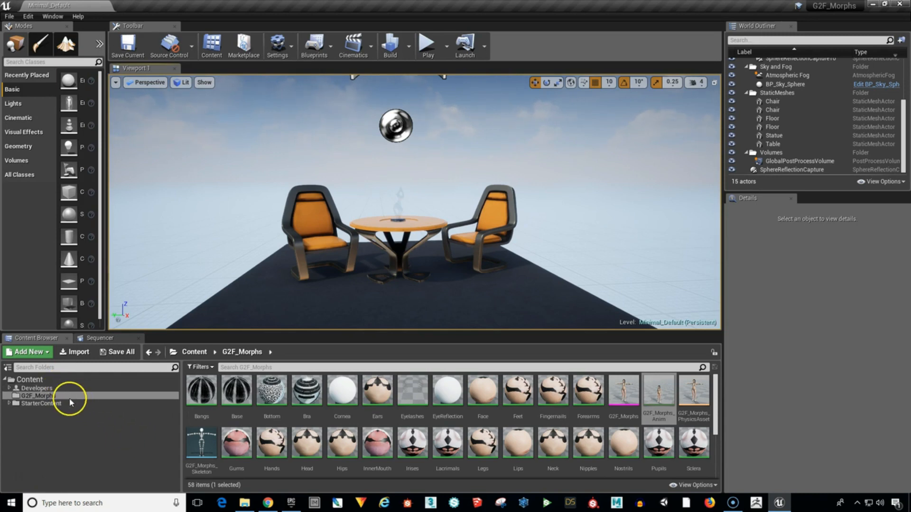
# Create a subfolder named Materials inside the G2F_Morphs folder.
pyautogui.click(51, 397)
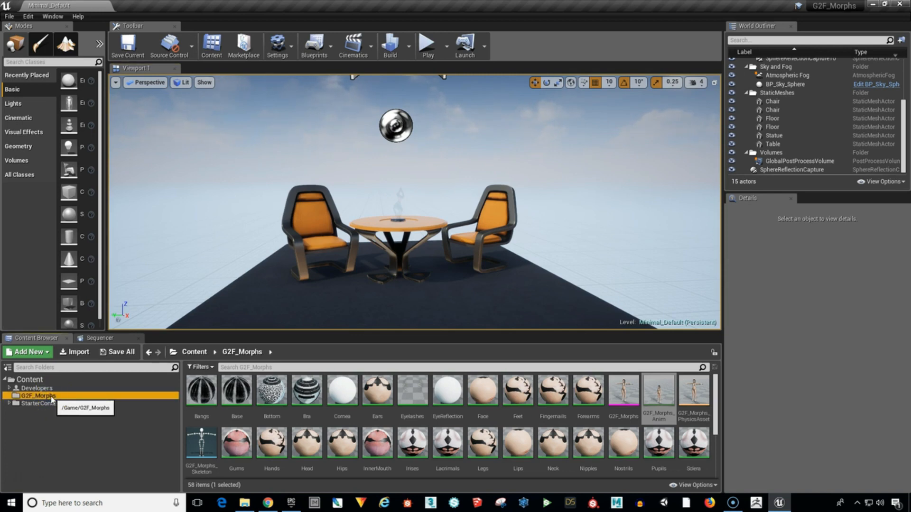
pyautogui.rightClick(52, 400)
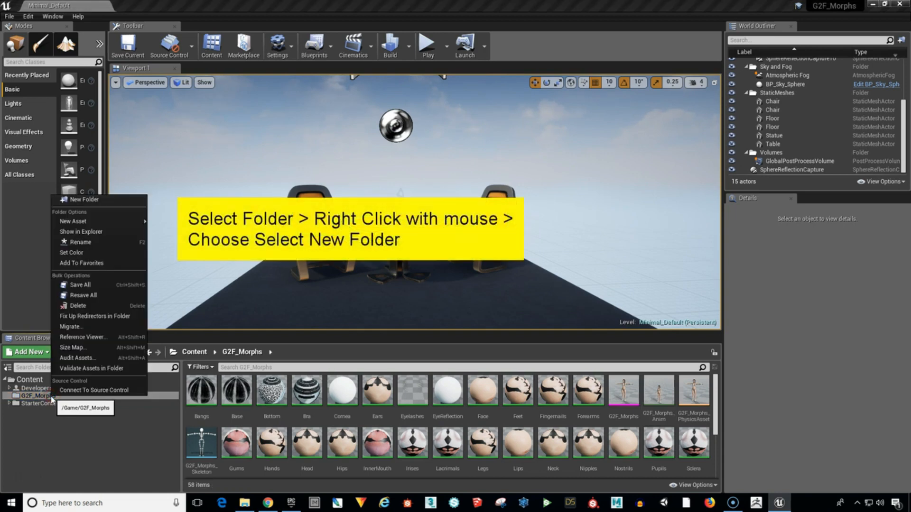
pyautogui.click(89, 201)
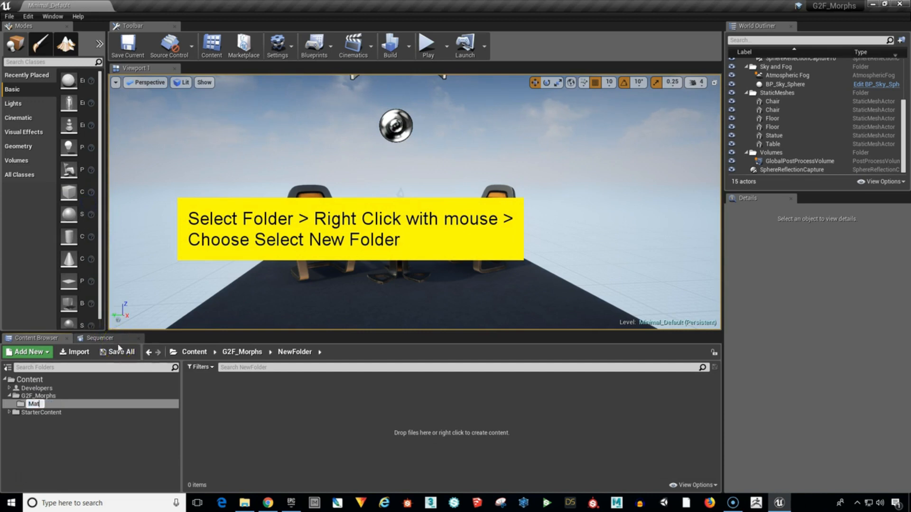
pyautogui.press('Return')
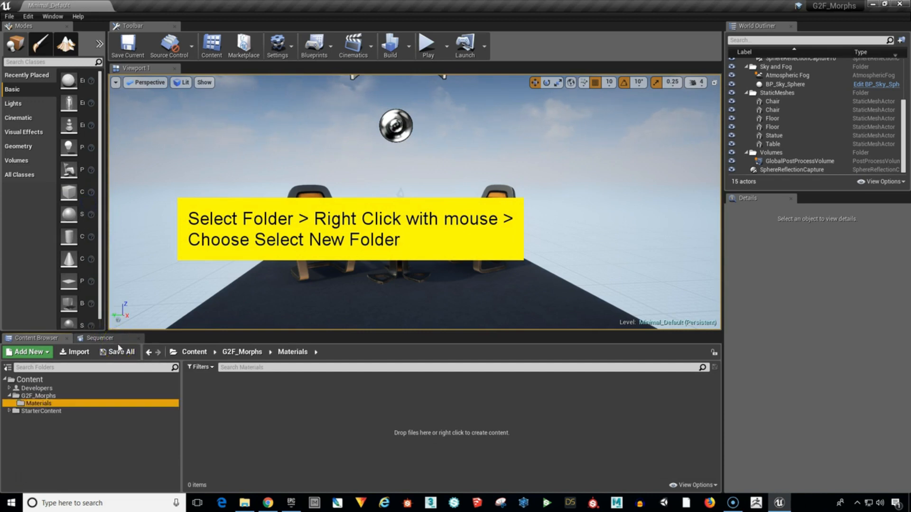
# Create a subfolder named Textures inside the G2F_Morphs folder.
pyautogui.click(15, 403)
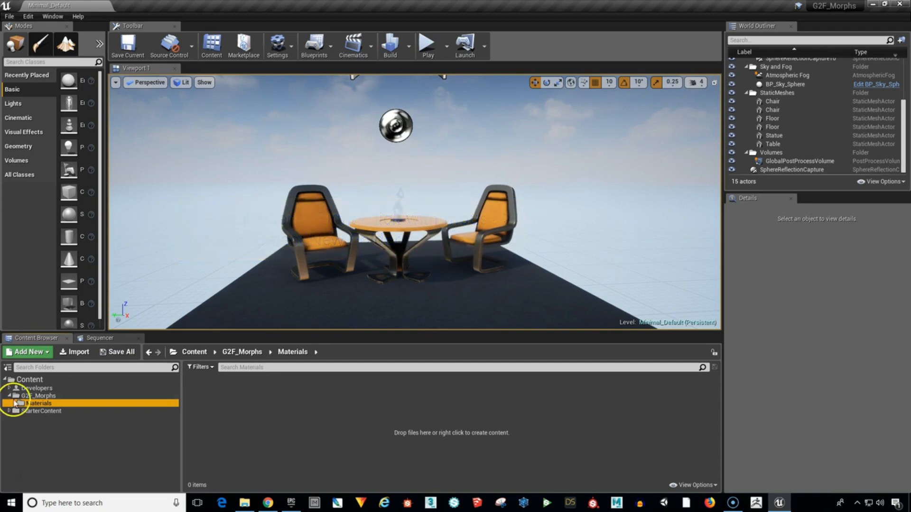
pyautogui.click(48, 396)
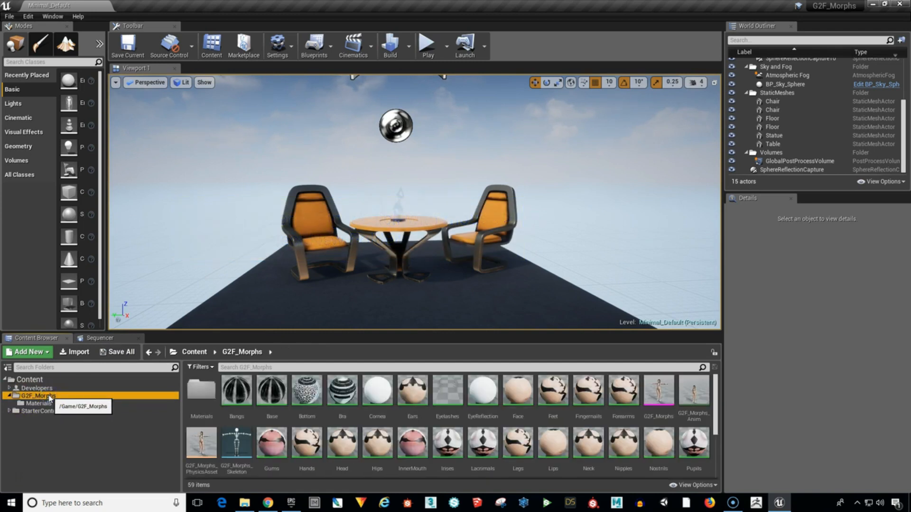
pyautogui.rightClick(48, 398)
pyautogui.click(81, 199)
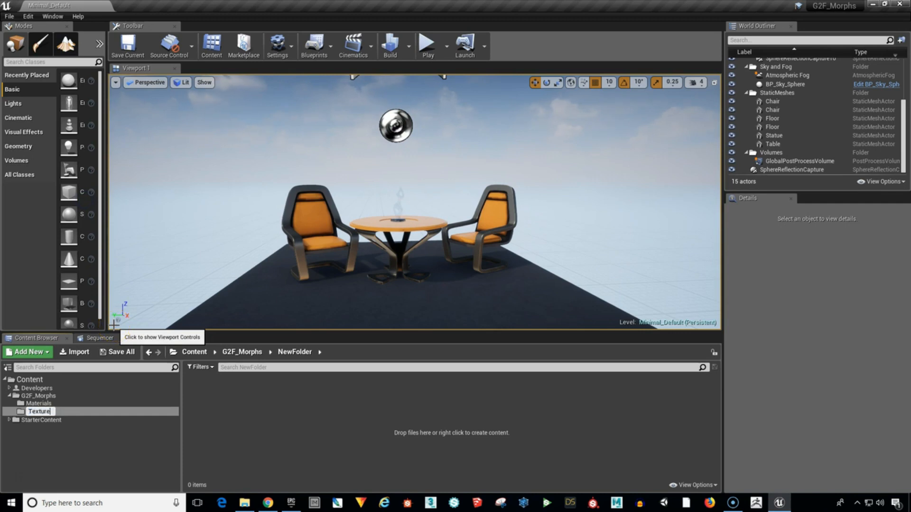
pyautogui.write('Textures')
pyautogui.press('Return')
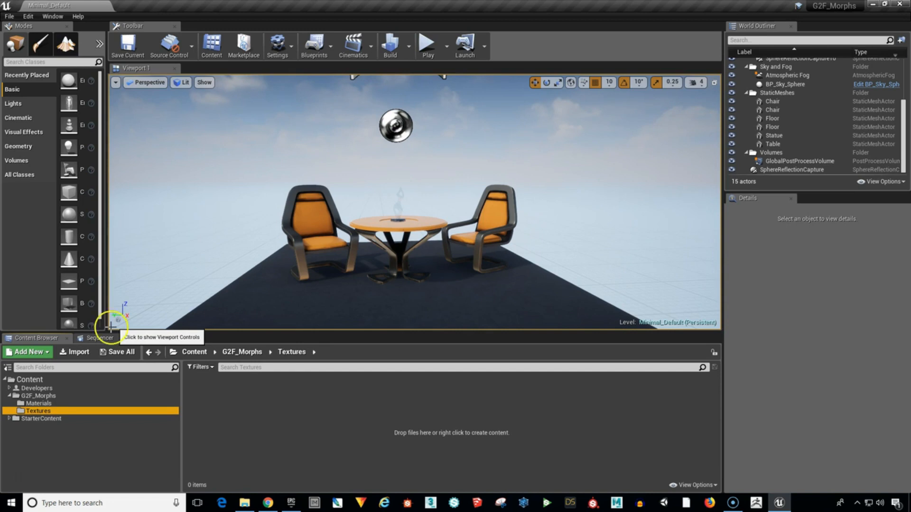
# Create a subfolder named Animations inside the G2F_Morphs folder.
pyautogui.click(41, 396)
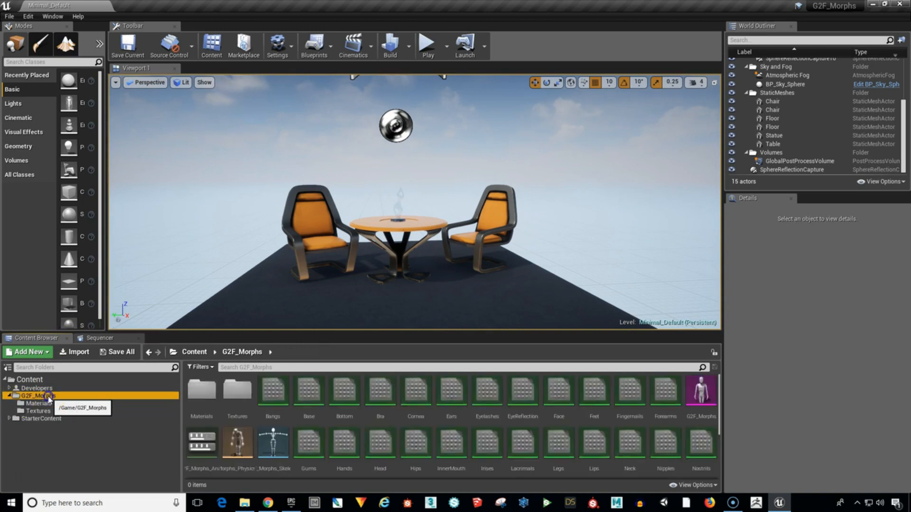
pyautogui.rightClick(42, 395)
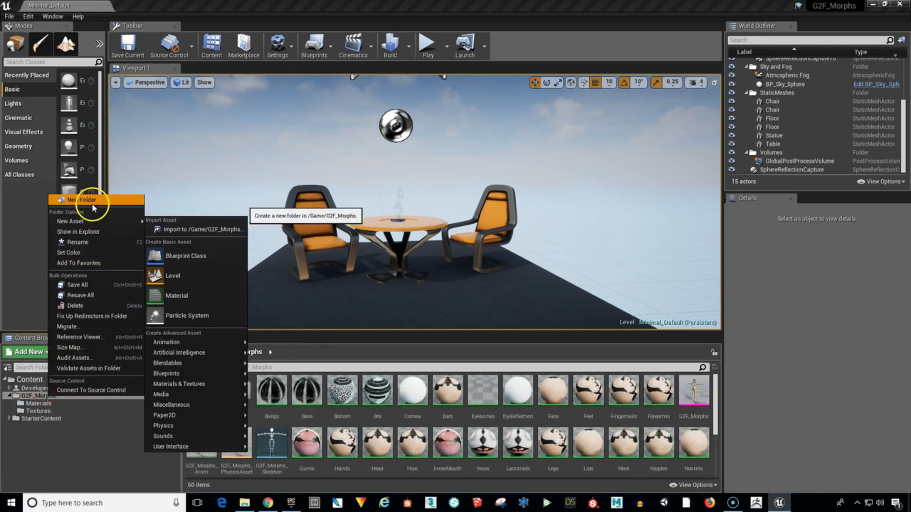
pyautogui.click(83, 200)
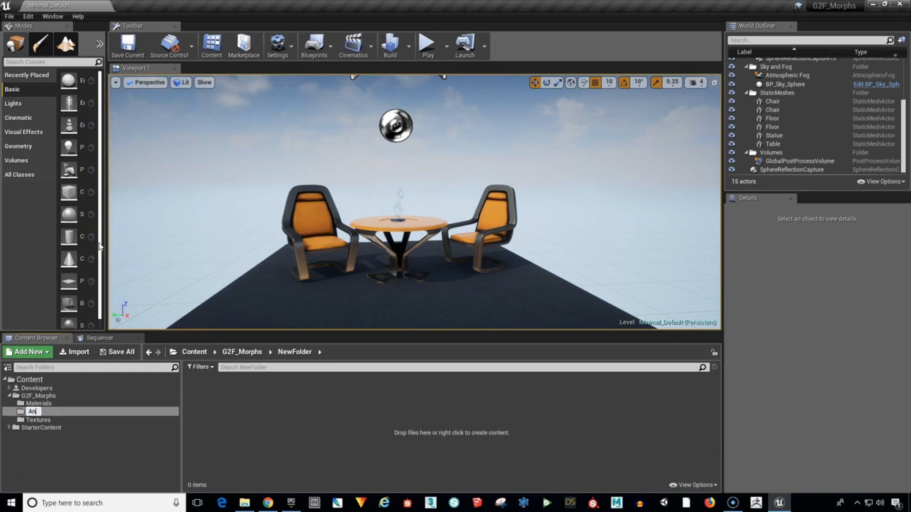
pyautogui.press('Return')
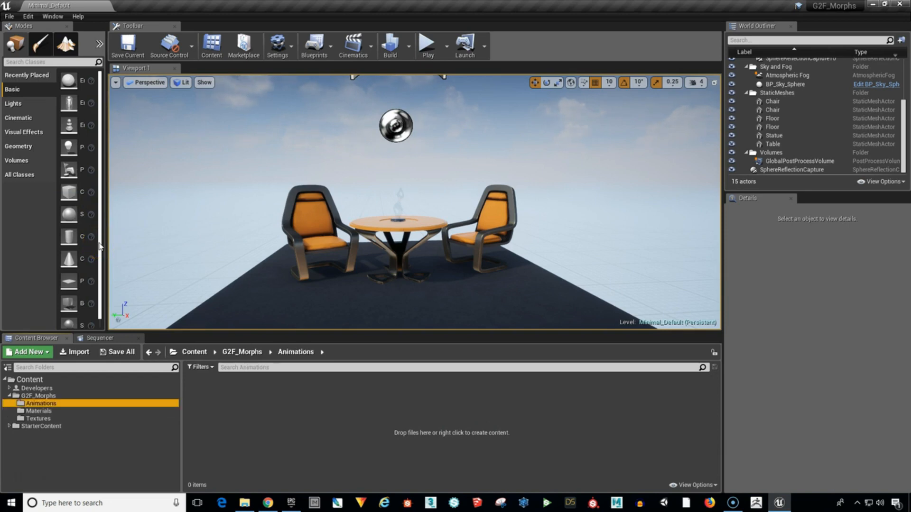
# Move the materials Bangs through Forearms and Gums through Nipples from the G2F_Morphs folder into its Materials subfolder.
pyautogui.click(57, 397)
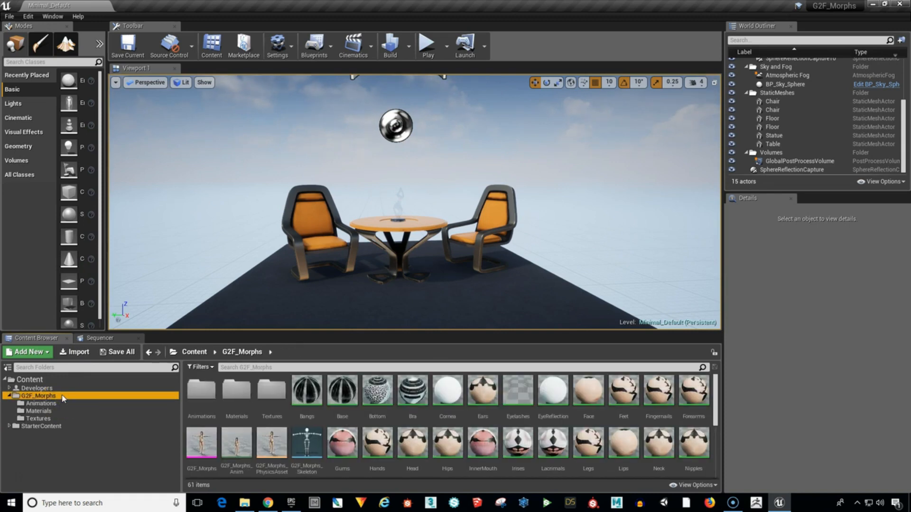
pyautogui.moveTo(308, 400)
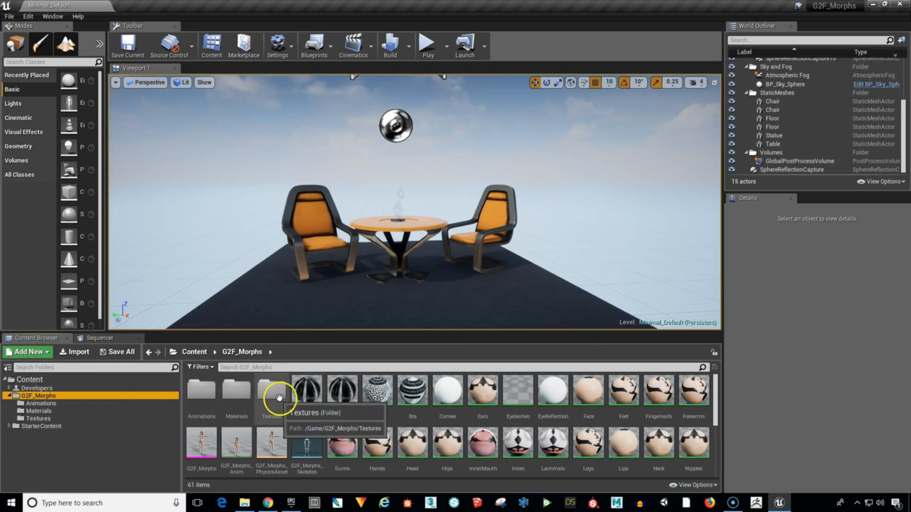
pyautogui.click(303, 393)
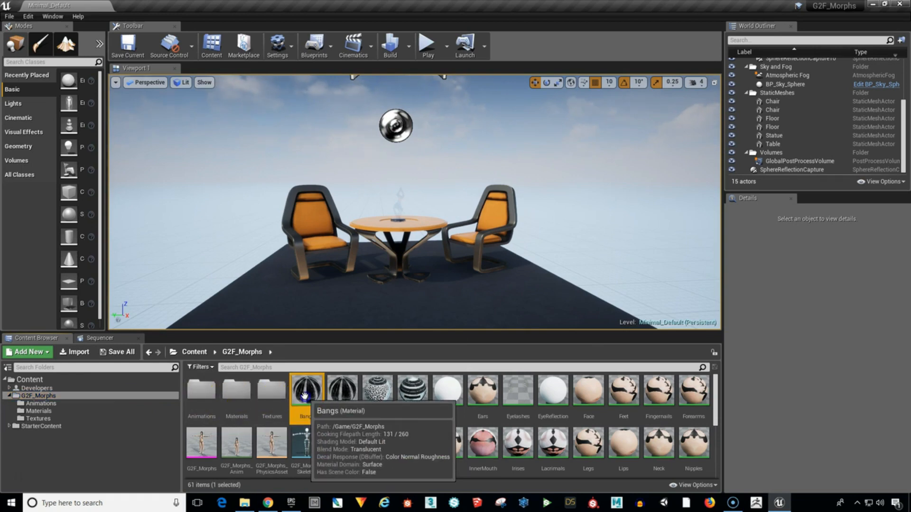
pyautogui.keyDown('ctrl'); pyautogui.click(335, 393); pyautogui.keyUp('ctrl')
pyautogui.keyDown('ctrl'); pyautogui.click(375, 393); pyautogui.keyUp('ctrl')
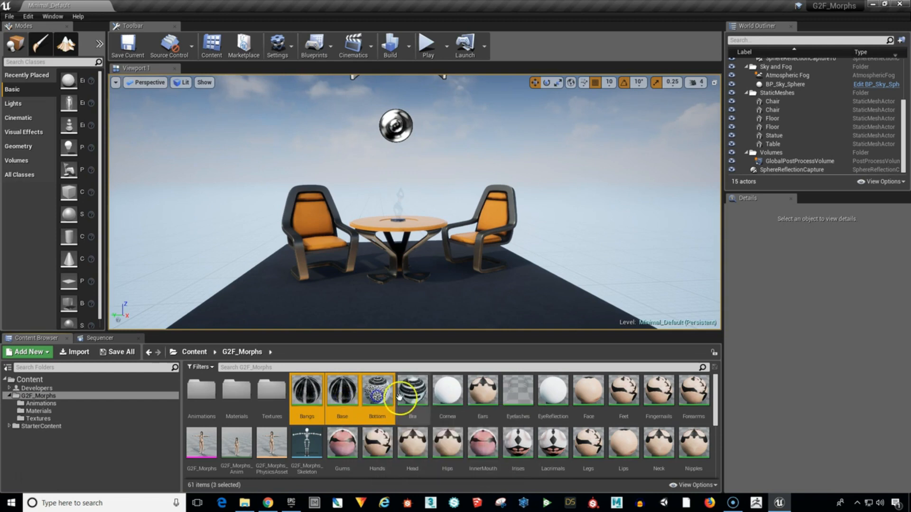
pyautogui.keyDown('ctrl'); pyautogui.click(408, 394); pyautogui.keyUp('ctrl')
pyautogui.keyDown('ctrl'); pyautogui.click(450, 394); pyautogui.keyUp('ctrl')
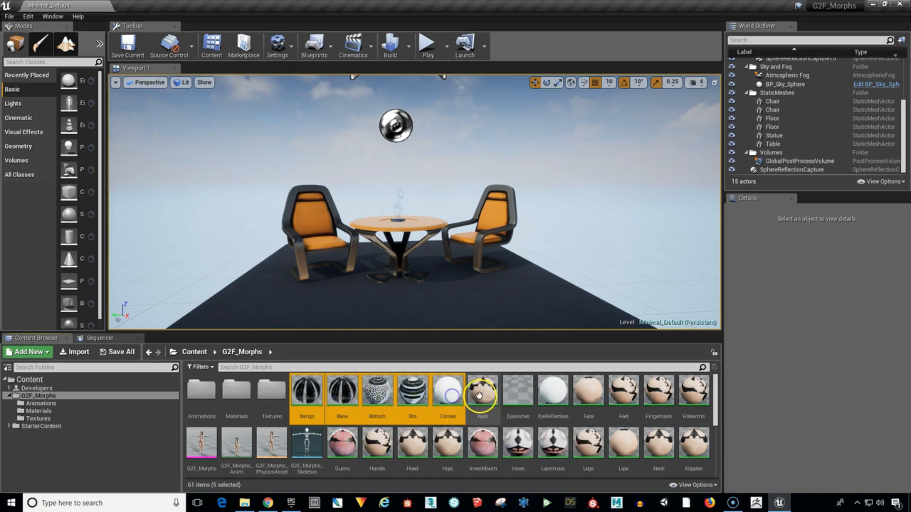
pyautogui.keyDown('ctrl'); pyautogui.click(482, 392); pyautogui.keyUp('ctrl')
pyautogui.keyDown('ctrl'); pyautogui.click(524, 400); pyautogui.keyUp('ctrl')
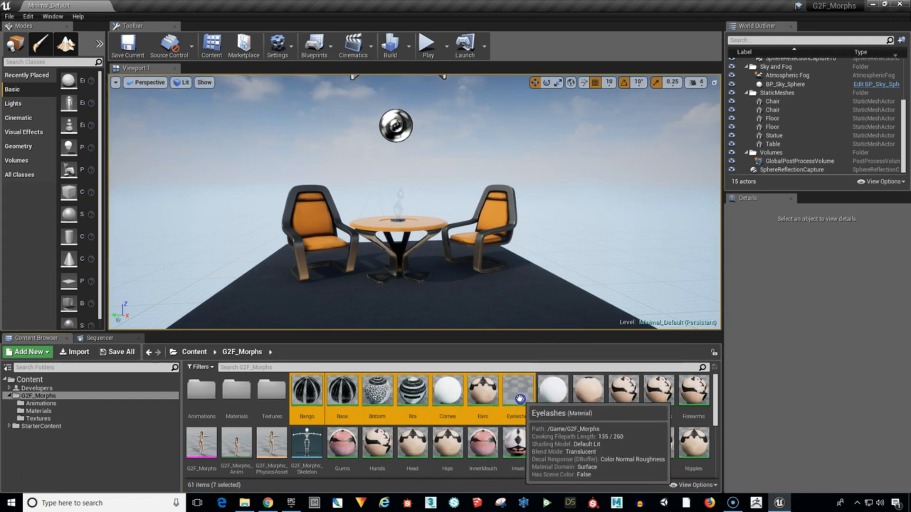
pyautogui.keyDown('ctrl'); pyautogui.click(553, 392); pyautogui.keyUp('ctrl')
pyautogui.keyDown('ctrl'); pyautogui.click(588, 393); pyautogui.keyUp('ctrl')
pyautogui.keyDown('ctrl'); pyautogui.click(624, 392); pyautogui.keyUp('ctrl')
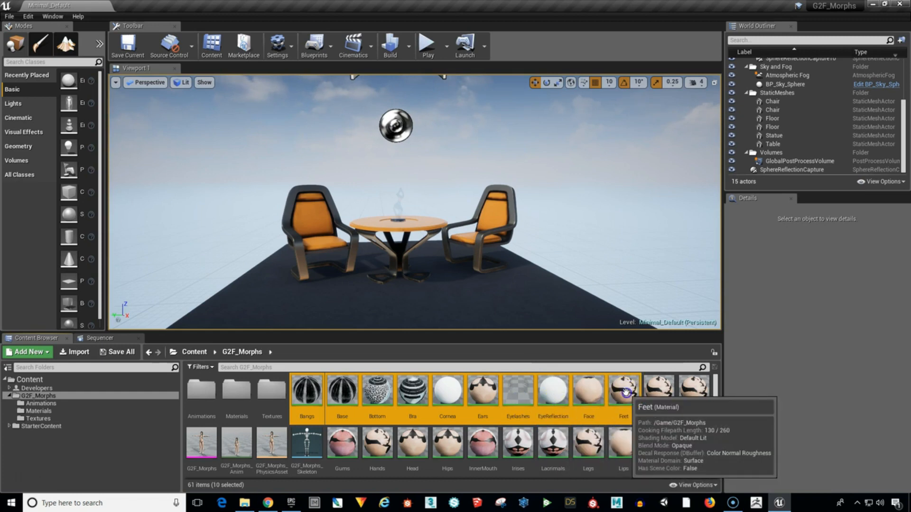
pyautogui.keyDown('ctrl'); pyautogui.click(657, 391); pyautogui.keyUp('ctrl')
pyautogui.keyDown('ctrl'); pyautogui.click(693, 390); pyautogui.keyUp('ctrl')
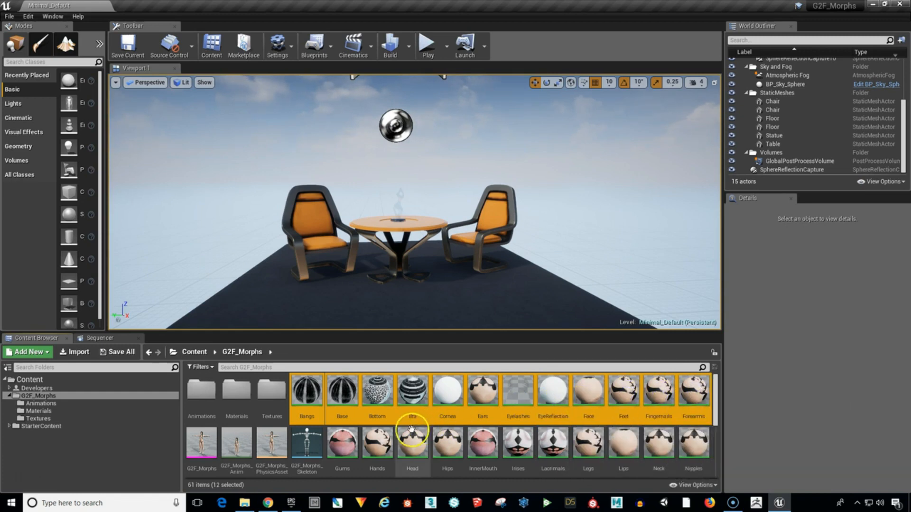
pyautogui.keyDown('ctrl'); pyautogui.click(346, 448); pyautogui.keyUp('ctrl')
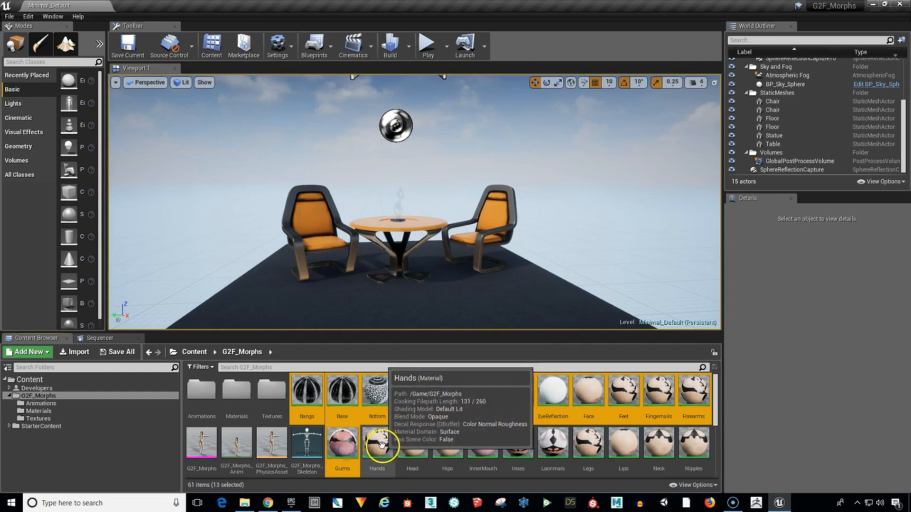
pyautogui.keyDown('ctrl'); pyautogui.click(377, 444); pyautogui.keyUp('ctrl')
pyautogui.keyDown('ctrl'); pyautogui.click(412, 447); pyautogui.keyUp('ctrl')
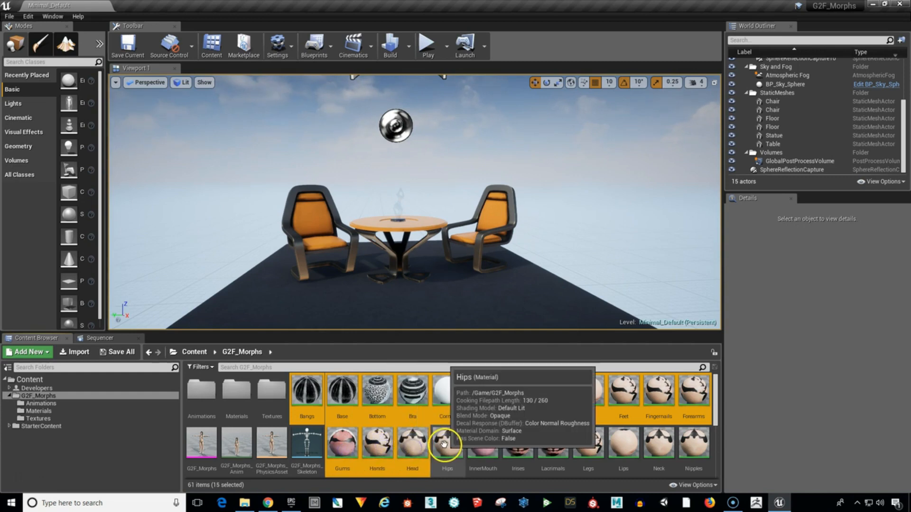
pyautogui.keyDown('ctrl'); pyautogui.click(445, 444); pyautogui.keyUp('ctrl')
pyautogui.keyDown('ctrl'); pyautogui.click(482, 444); pyautogui.keyUp('ctrl')
pyautogui.keyDown('ctrl'); pyautogui.click(516, 446); pyautogui.keyUp('ctrl')
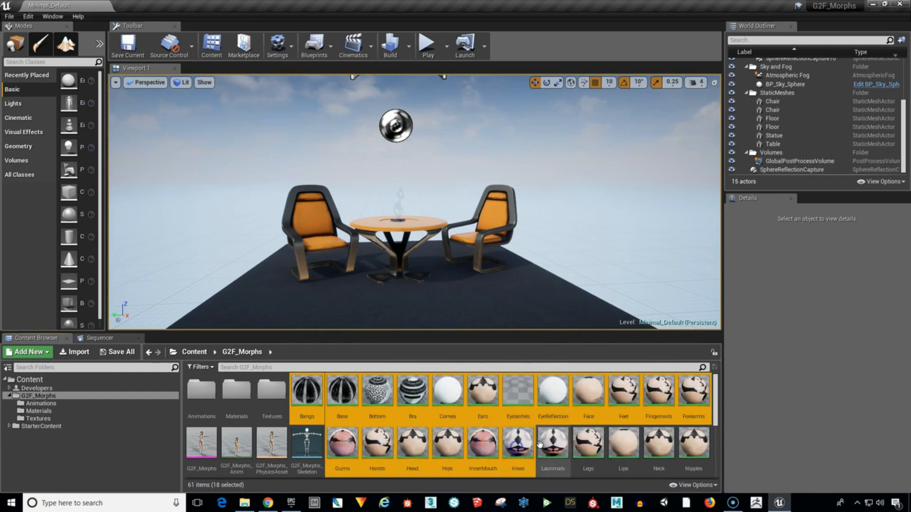
pyautogui.keyDown('ctrl'); pyautogui.click(553, 444); pyautogui.keyUp('ctrl')
pyautogui.keyDown('ctrl'); pyautogui.click(587, 443); pyautogui.keyUp('ctrl')
pyautogui.keyDown('ctrl'); pyautogui.click(615, 445); pyautogui.keyUp('ctrl')
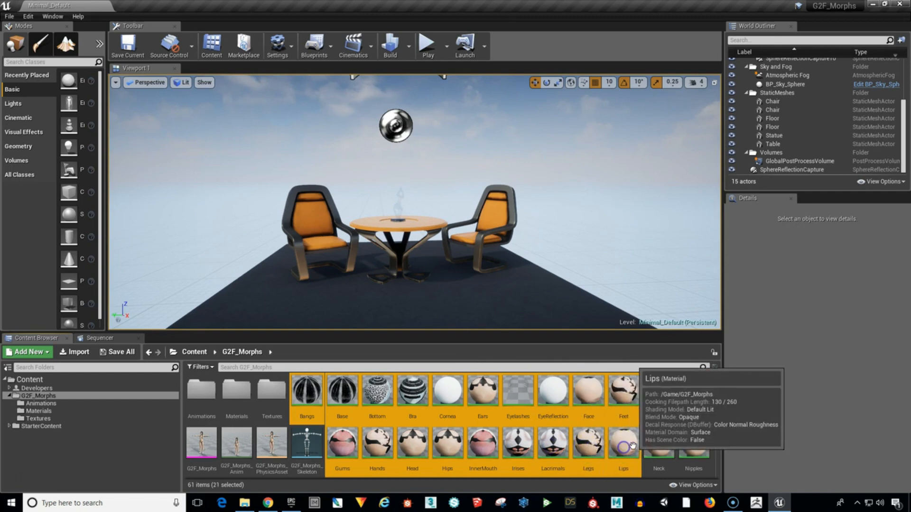
pyautogui.keyDown('ctrl'); pyautogui.click(657, 441); pyautogui.keyUp('ctrl')
pyautogui.keyDown('ctrl'); pyautogui.click(692, 441); pyautogui.keyUp('ctrl')
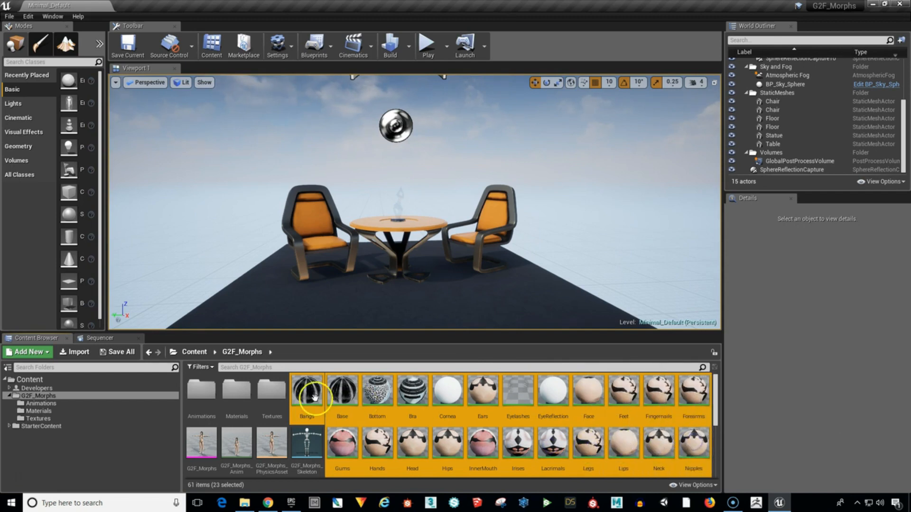
pyautogui.moveTo(313, 395); pyautogui.dragTo(239, 397)
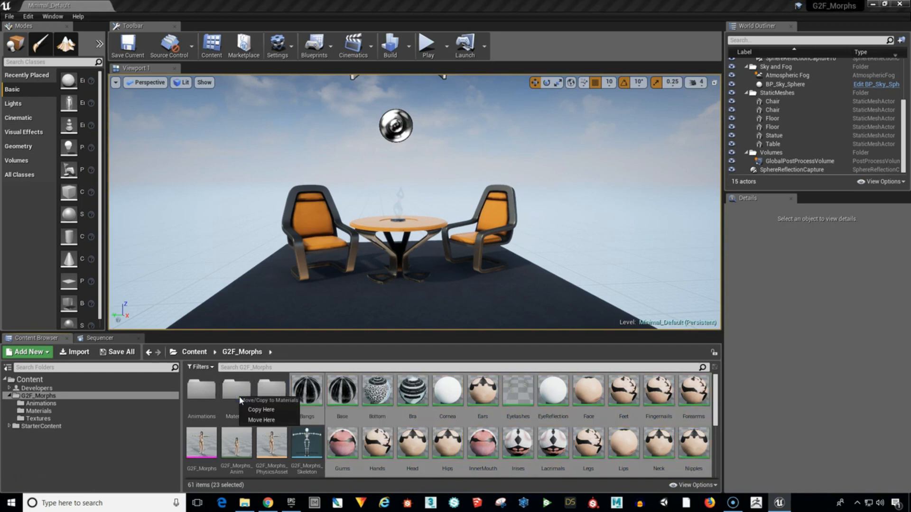
pyautogui.click(256, 420)
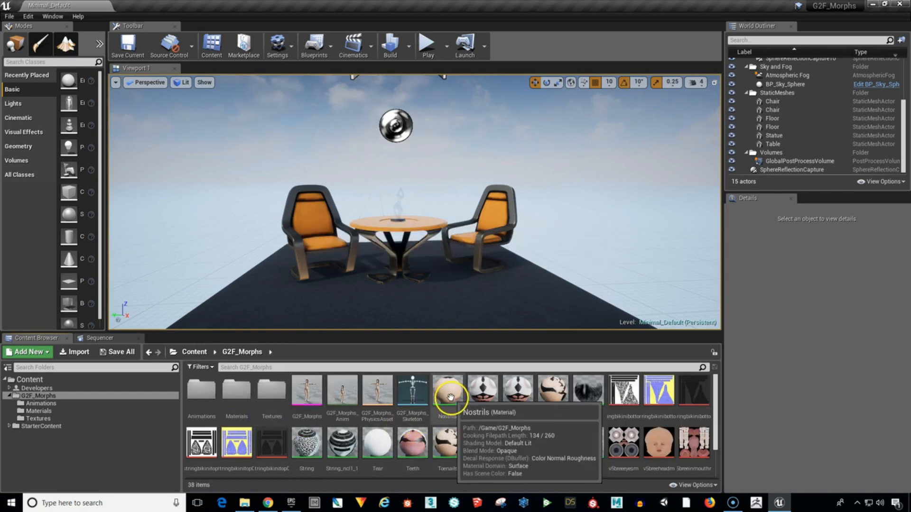
# Move the materials Nostrils through Skullcap and String through Trim from the G2F_Morphs folder into its Materials subfolder.
pyautogui.click(449, 397)
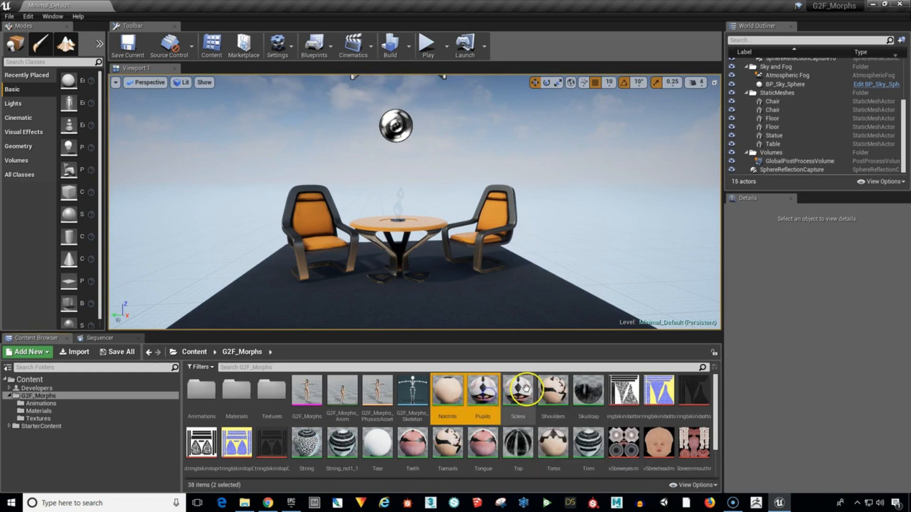
pyautogui.keyDown('shift'); pyautogui.click(557, 393); pyautogui.keyUp('shift')
pyautogui.keyDown('ctrl'); pyautogui.click(574, 391); pyautogui.keyUp('ctrl')
pyautogui.keyDown('ctrl'); pyautogui.click(306, 444); pyautogui.keyUp('ctrl')
pyautogui.keyDown('ctrl'); pyautogui.click(341, 443); pyautogui.keyUp('ctrl')
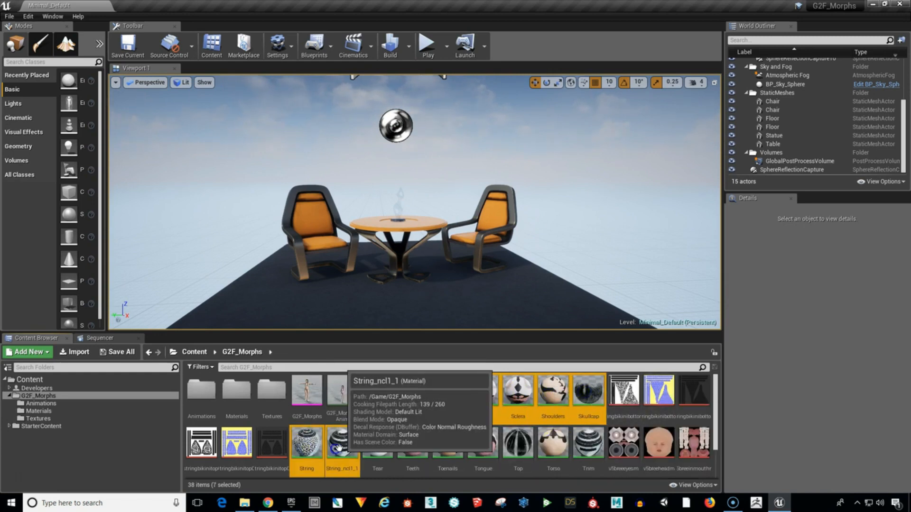
pyautogui.keyDown('ctrl'); pyautogui.click(377, 443); pyautogui.keyUp('ctrl')
pyautogui.keyDown('ctrl'); pyautogui.click(411, 444); pyautogui.keyUp('ctrl')
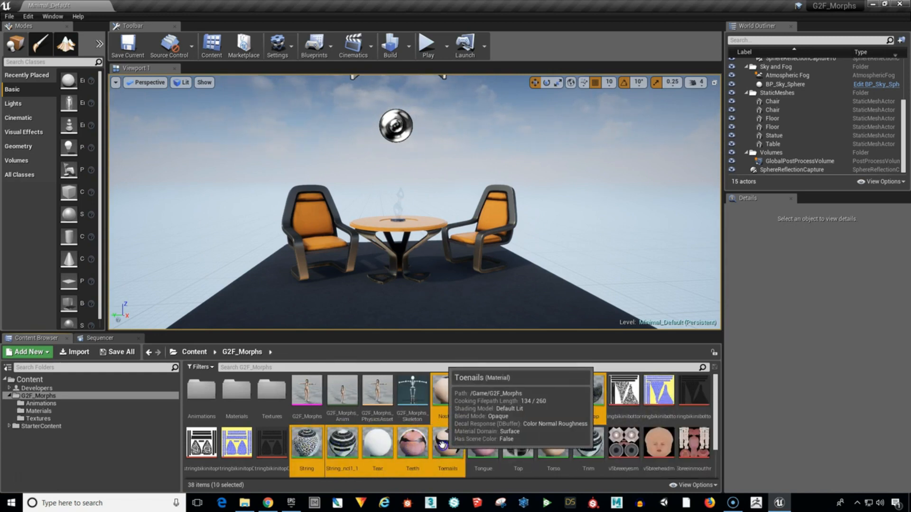
pyautogui.keyDown('ctrl'); pyautogui.click(447, 444); pyautogui.keyUp('ctrl')
pyautogui.keyDown('ctrl'); pyautogui.click(480, 446); pyautogui.keyUp('ctrl')
pyautogui.keyDown('ctrl'); pyautogui.click(518, 445); pyautogui.keyUp('ctrl')
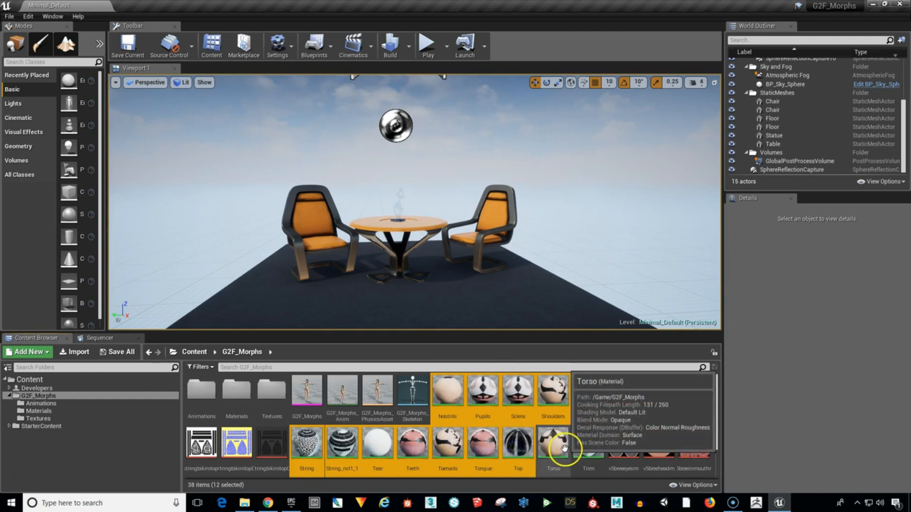
pyautogui.keyDown('ctrl'); pyautogui.click(554, 444); pyautogui.keyUp('ctrl')
pyautogui.keyDown('ctrl'); pyautogui.click(589, 441); pyautogui.keyUp('ctrl')
pyautogui.moveTo(588, 441); pyautogui.dragTo(241, 396)
pyautogui.click(261, 419)
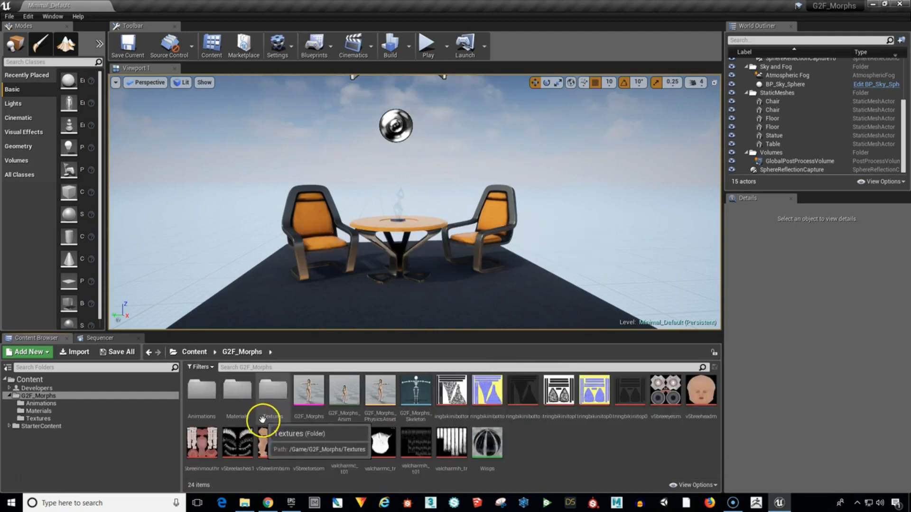
# Move the remaining Wisps material into the Materials subfolder.
pyautogui.click(480, 445)
pyautogui.moveTo(480, 445); pyautogui.dragTo(240, 394)
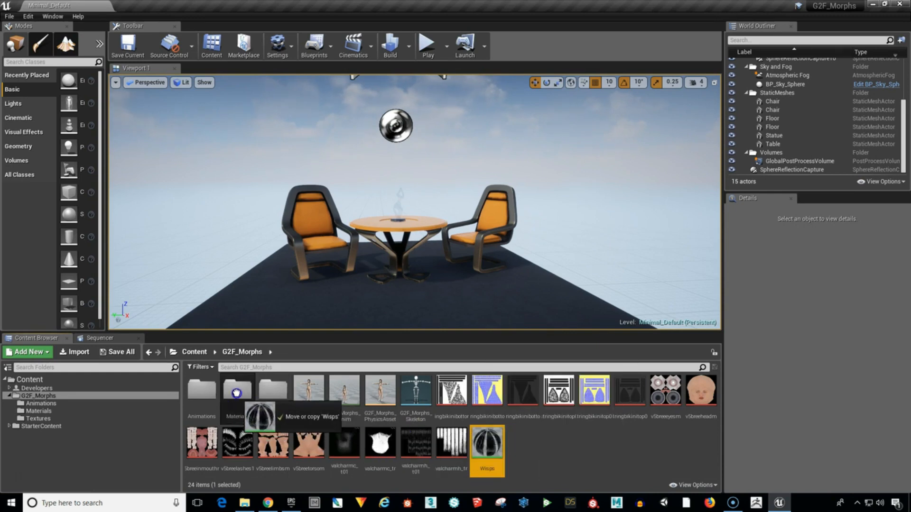
pyautogui.click(263, 415)
# Move all the bikini, v5bree and valcharm texture assets from the G2F_Morphs folder into its Textures subfolder.
pyautogui.click(453, 392)
pyautogui.keyDown('ctrl'); pyautogui.click(491, 399); pyautogui.keyUp('ctrl')
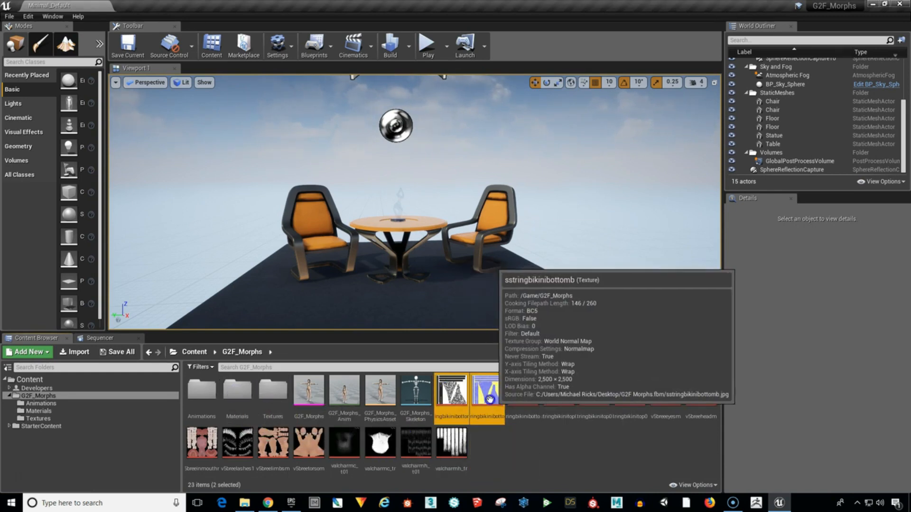
pyautogui.keyDown('ctrl'); pyautogui.click(525, 399); pyautogui.keyUp('ctrl')
pyautogui.keyDown('ctrl'); pyautogui.click(560, 398); pyautogui.keyUp('ctrl')
pyautogui.keyDown('ctrl'); pyautogui.click(596, 398); pyautogui.keyUp('ctrl')
pyautogui.keyDown('ctrl'); pyautogui.click(631, 397); pyautogui.keyUp('ctrl')
pyautogui.keyDown('ctrl'); pyautogui.click(665, 399); pyautogui.keyUp('ctrl')
pyautogui.keyDown('ctrl'); pyautogui.click(696, 399); pyautogui.keyUp('ctrl')
pyautogui.keyDown('ctrl'); pyautogui.click(452, 445); pyautogui.keyUp('ctrl')
pyautogui.keyDown('ctrl'); pyautogui.click(416, 445); pyautogui.keyUp('ctrl')
pyautogui.keyDown('ctrl'); pyautogui.click(381, 444); pyautogui.keyUp('ctrl')
pyautogui.keyDown('ctrl'); pyautogui.click(345, 444); pyautogui.keyUp('ctrl')
pyautogui.keyDown('ctrl'); pyautogui.click(311, 444); pyautogui.keyUp('ctrl')
pyautogui.keyDown('ctrl'); pyautogui.click(275, 444); pyautogui.keyUp('ctrl')
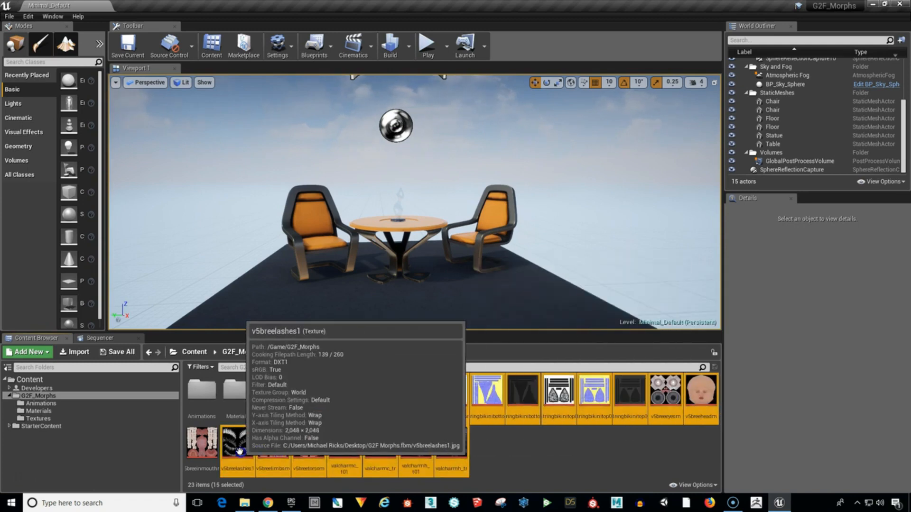
pyautogui.moveTo(204, 444); pyautogui.dragTo(277, 397)
pyautogui.click(295, 419)
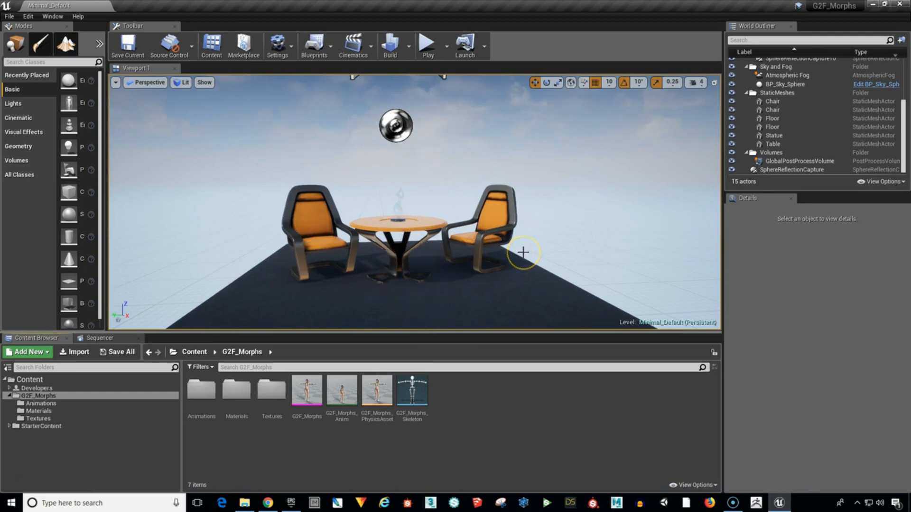
# Delete both chairs, the statue and the table from the Minimal_Default level.
pyautogui.click(317, 219)
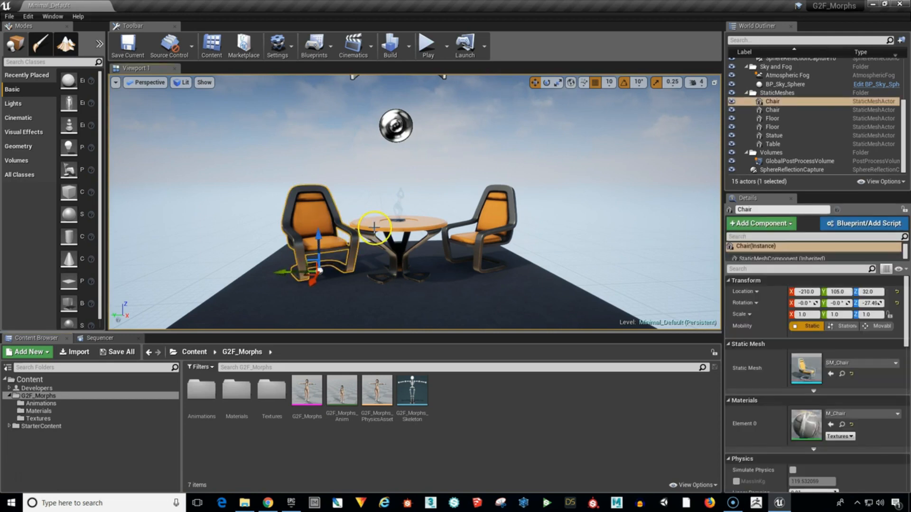
pyautogui.click(500, 231)
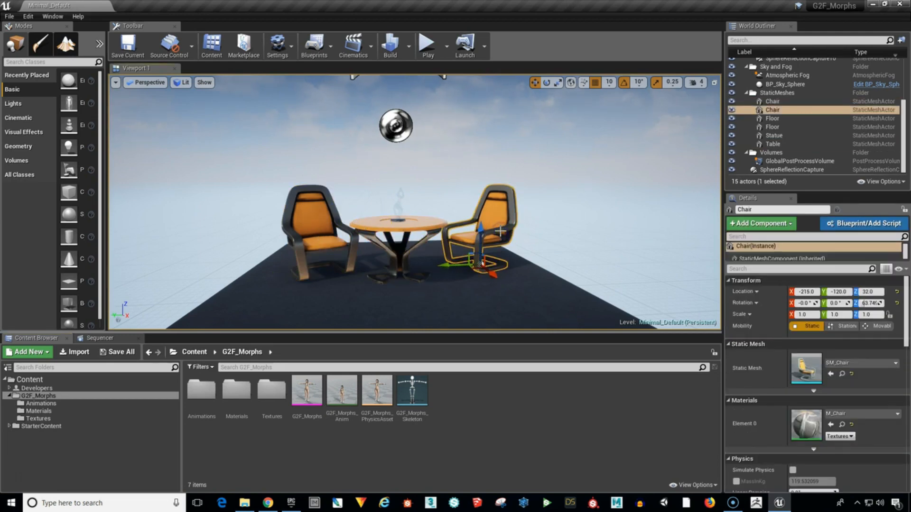
pyautogui.press('Delete')
pyautogui.click(397, 212)
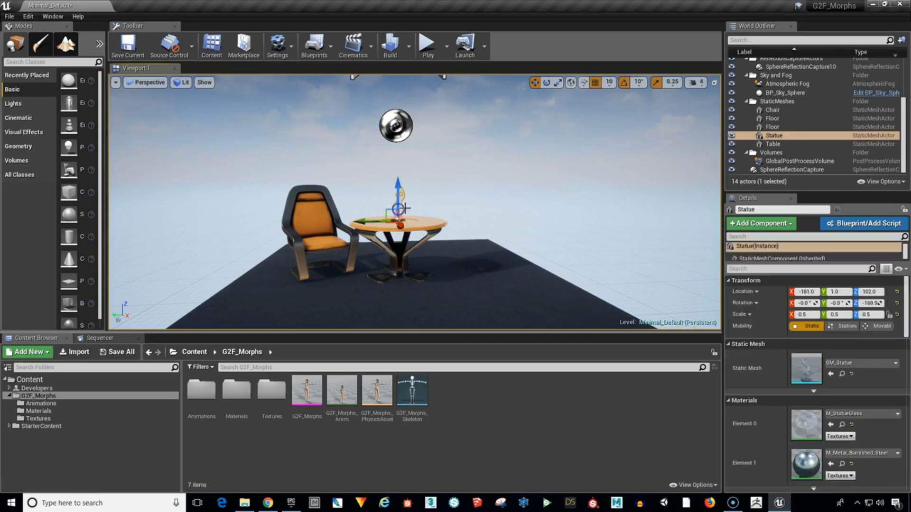
pyautogui.press('Delete')
pyautogui.click(380, 229)
pyautogui.press('Delete')
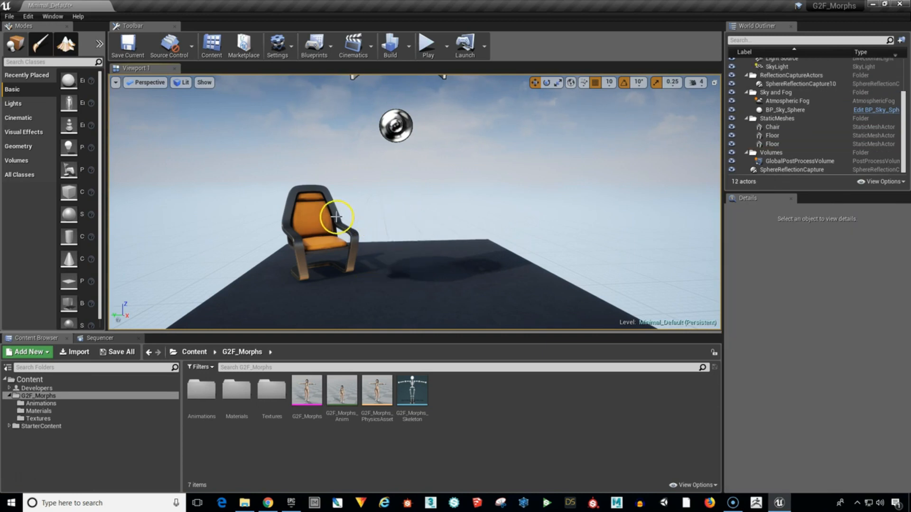
pyautogui.click(337, 219)
pyautogui.press('Delete')
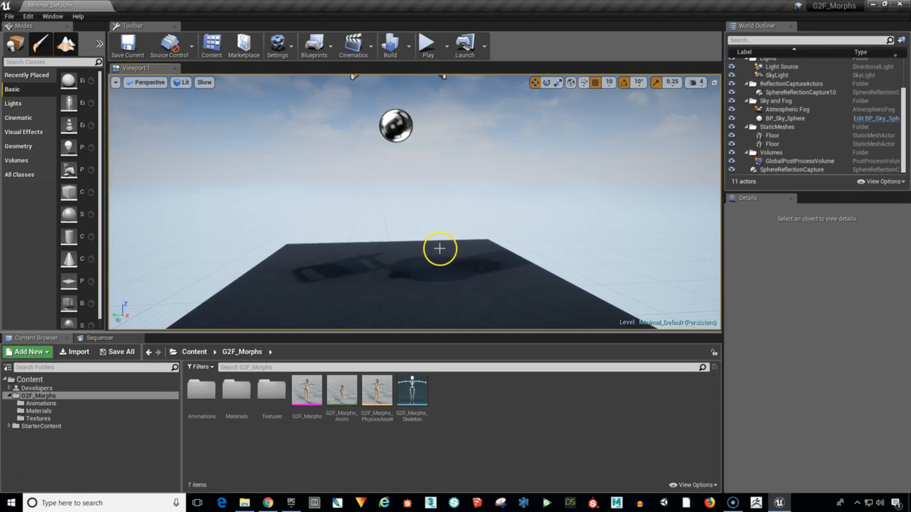
pyautogui.moveTo(467, 278); pyautogui.dragTo(464, 260)
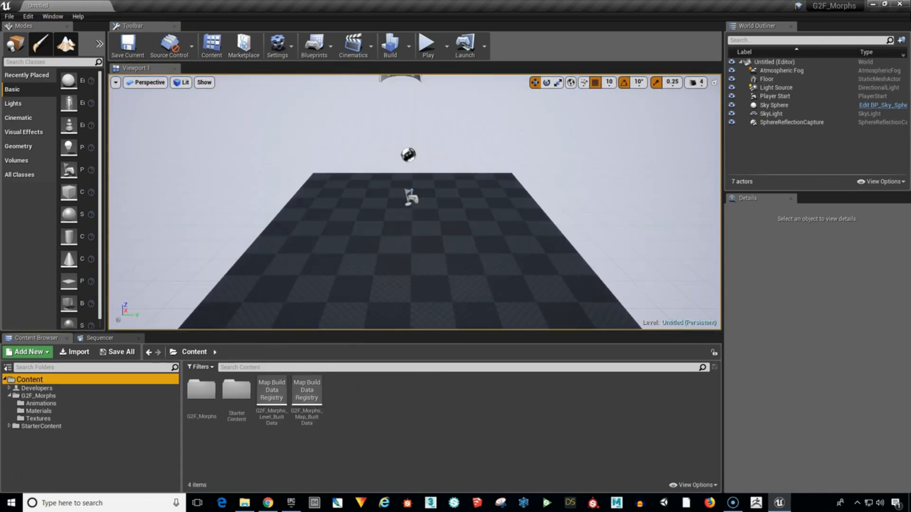
# Save the new untitled level in the Content folder as G2F_MorphsMap.
pyautogui.click(9, 16)
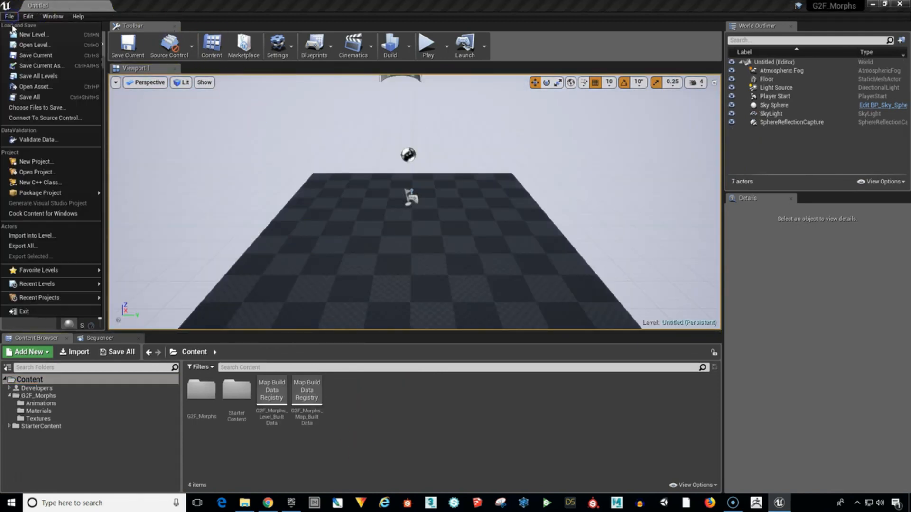
pyautogui.click(22, 66)
pyautogui.click(259, 187)
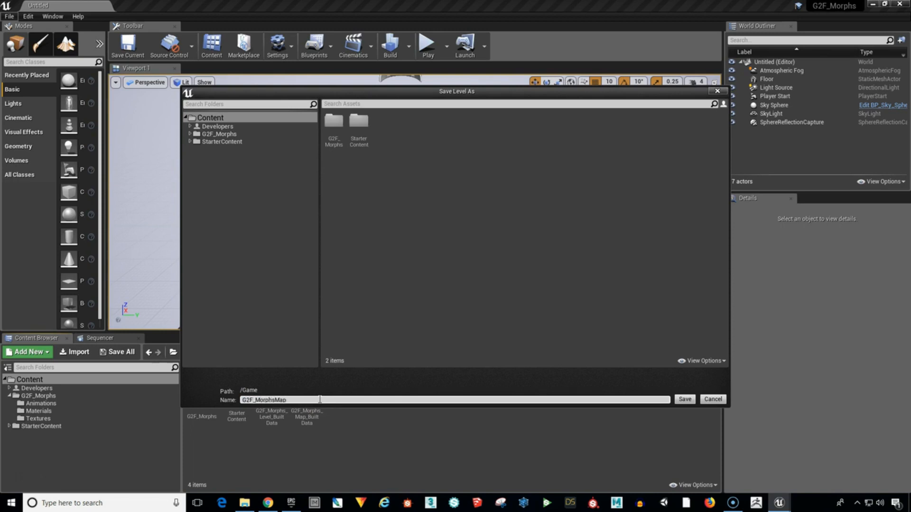
pyautogui.click(685, 399)
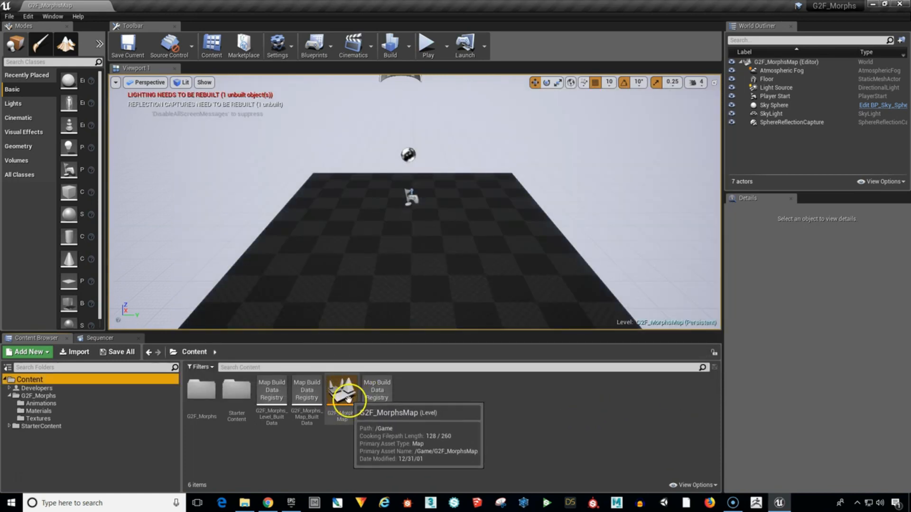
# Open the G2F_Morphs folder and slightly enlarge the asset thumbnails.
pyautogui.click(85, 395)
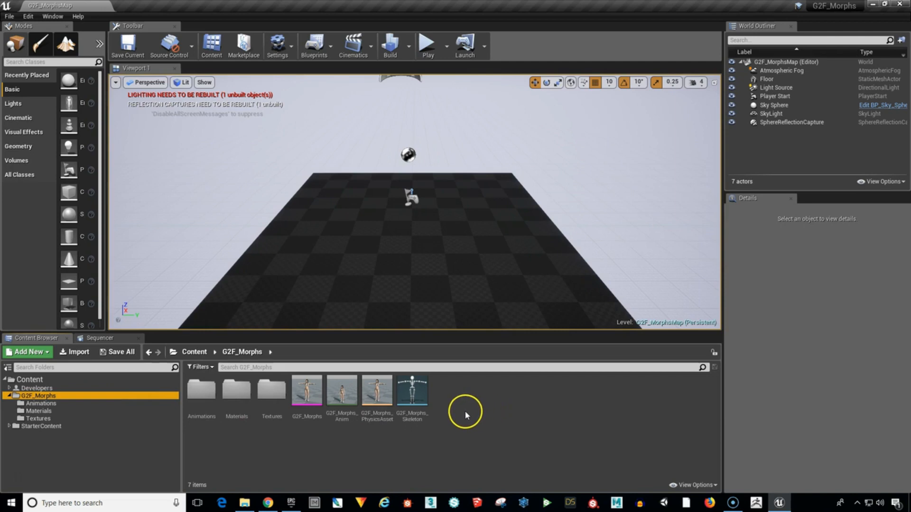
pyautogui.moveTo(341, 394)
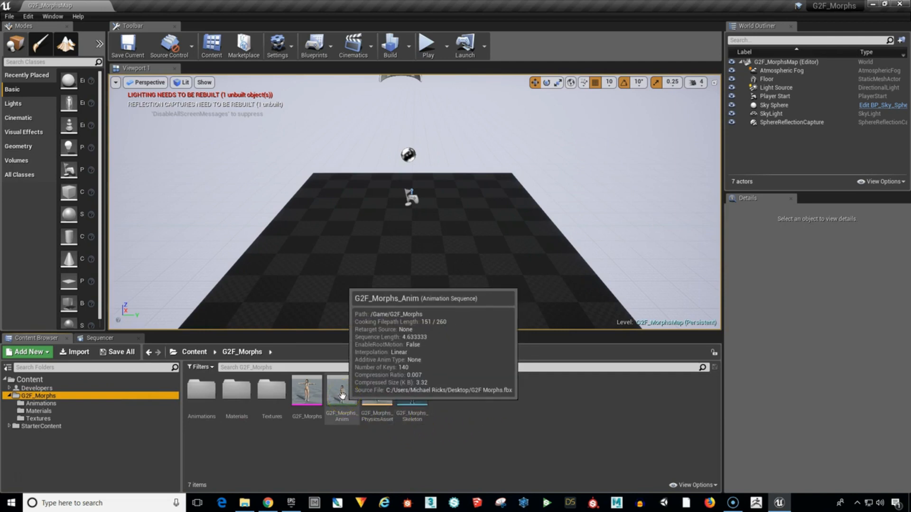
pyautogui.click(702, 490)
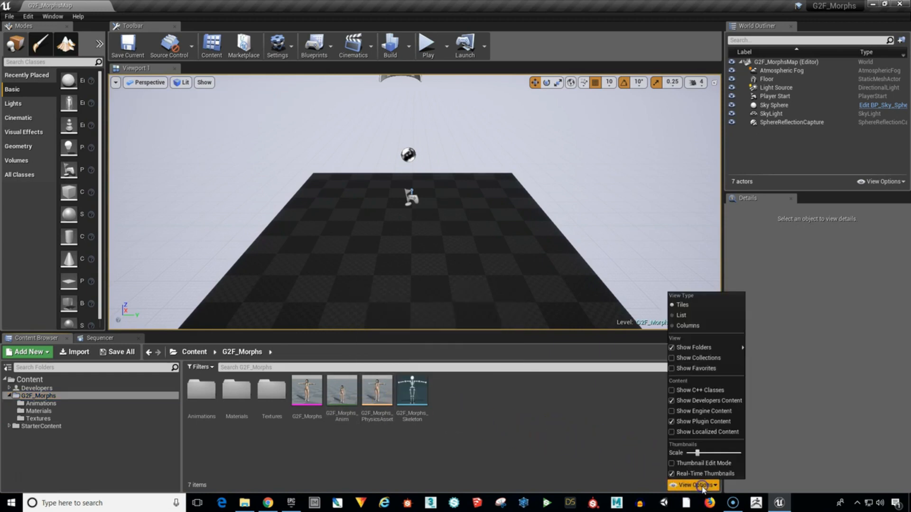
pyautogui.click(695, 453)
pyautogui.moveTo(696, 454)
pyautogui.mouseDown()
pyautogui.moveTo(709, 458)
pyautogui.moveTo(701, 454)
pyautogui.mouseUp()
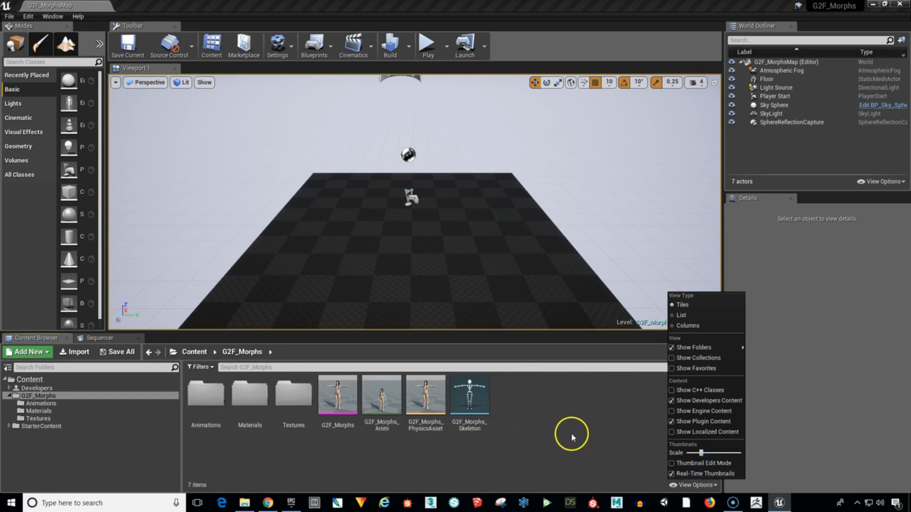
# Place the G2F_Morphs_Anim animation sequence on the level's floor and frame the character.
pyautogui.click(378, 404)
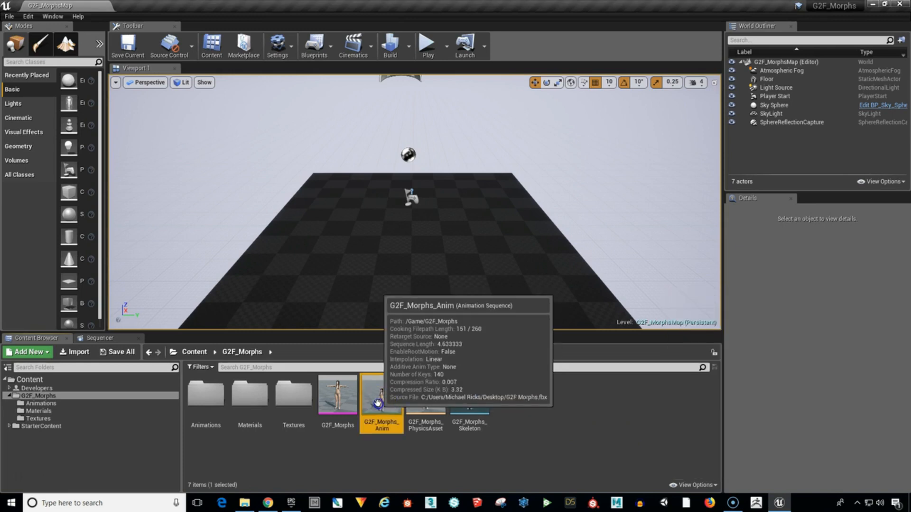
pyautogui.moveTo(378, 404); pyautogui.dragTo(399, 282)
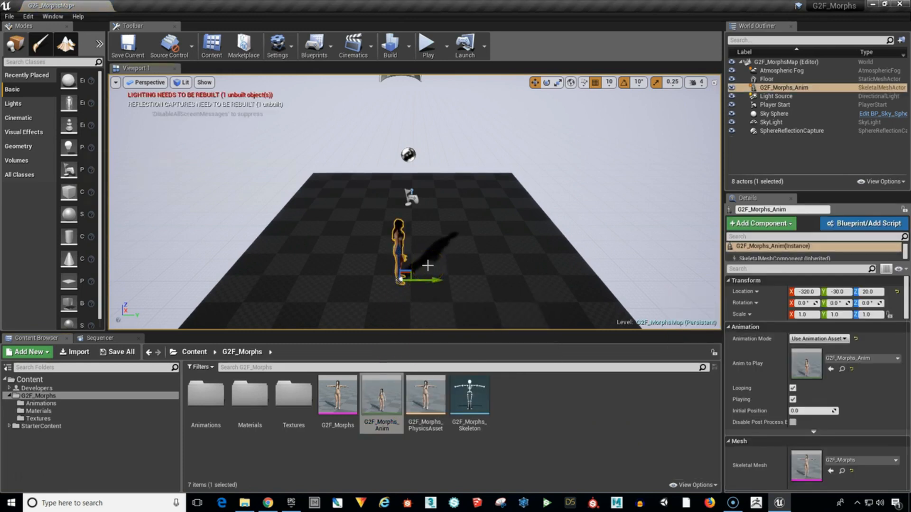
pyautogui.press('f')
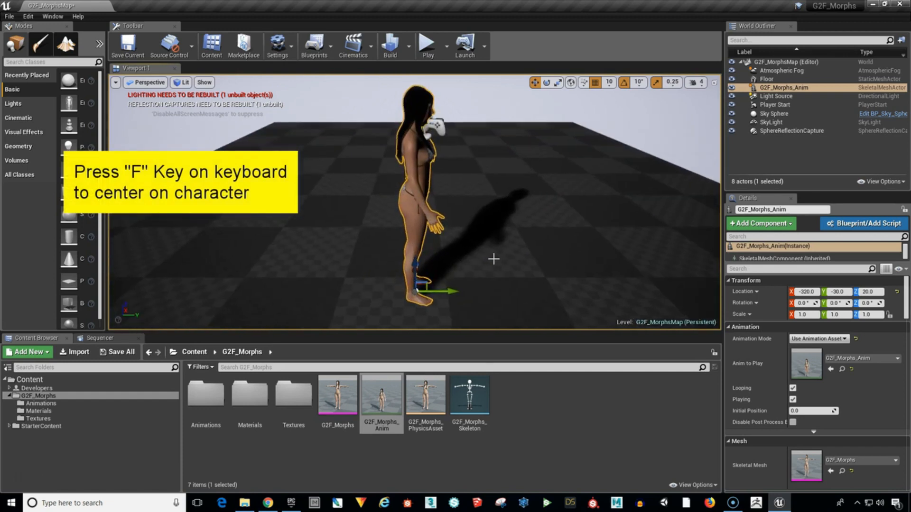
# Rotate the G2F_Morphs_Anim character 90° about Z to face the camera, and switch back to the move tool.
pyautogui.click(493, 262)
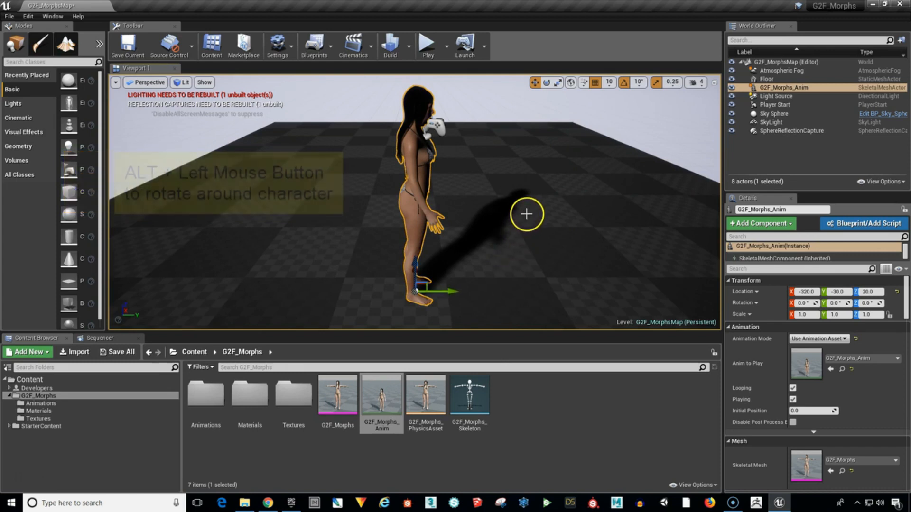
pyautogui.keyDown('alt'); pyautogui.moveTo(527, 214); pyautogui.dragTo(815, 175); pyautogui.keyUp('alt')
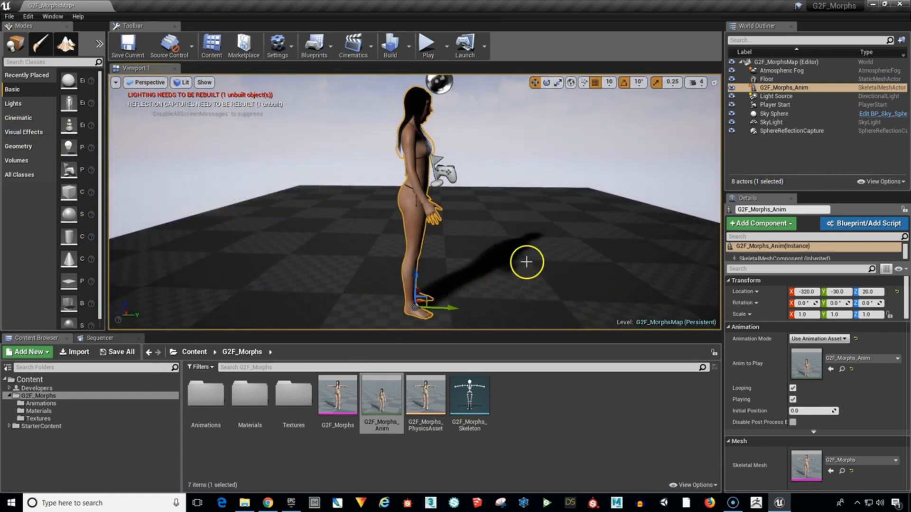
pyautogui.press('space')
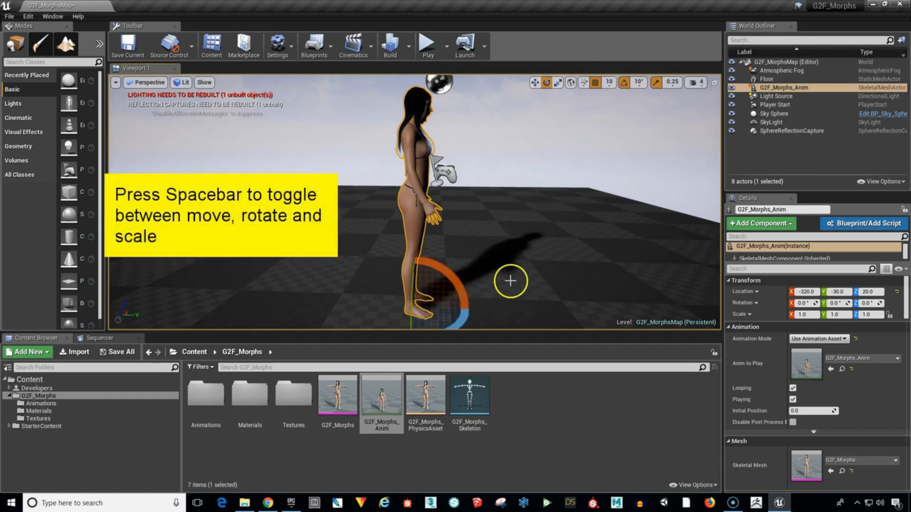
pyautogui.moveTo(468, 319); pyautogui.dragTo(180, 391)
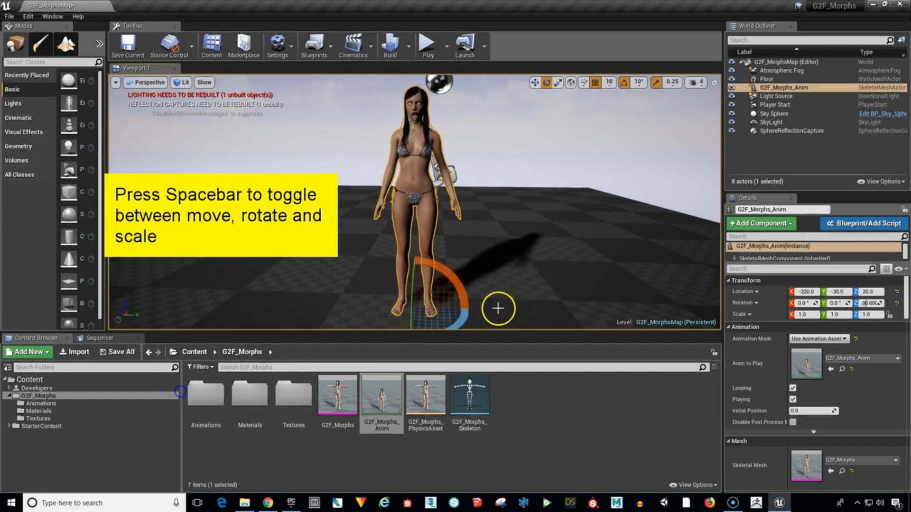
pyautogui.click(608, 204)
pyautogui.press('w')
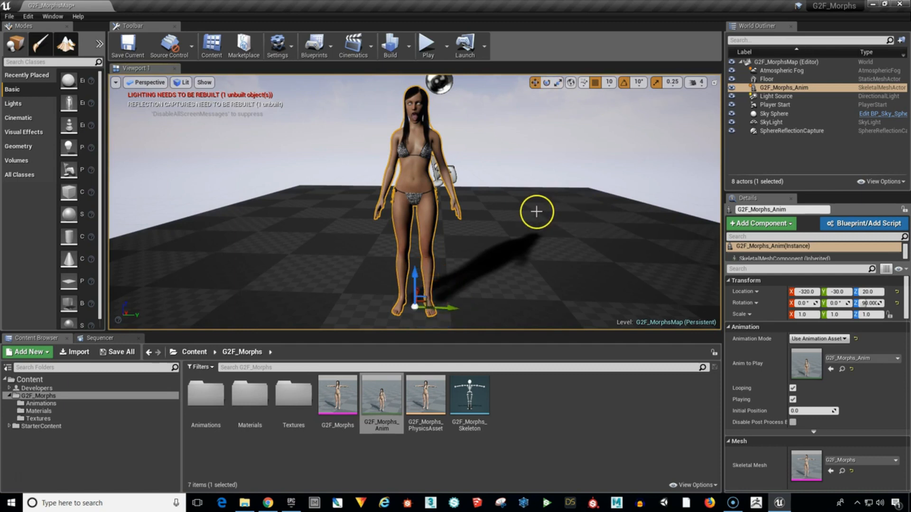
pyautogui.moveTo(536, 211); pyautogui.dragTo(537, 191)
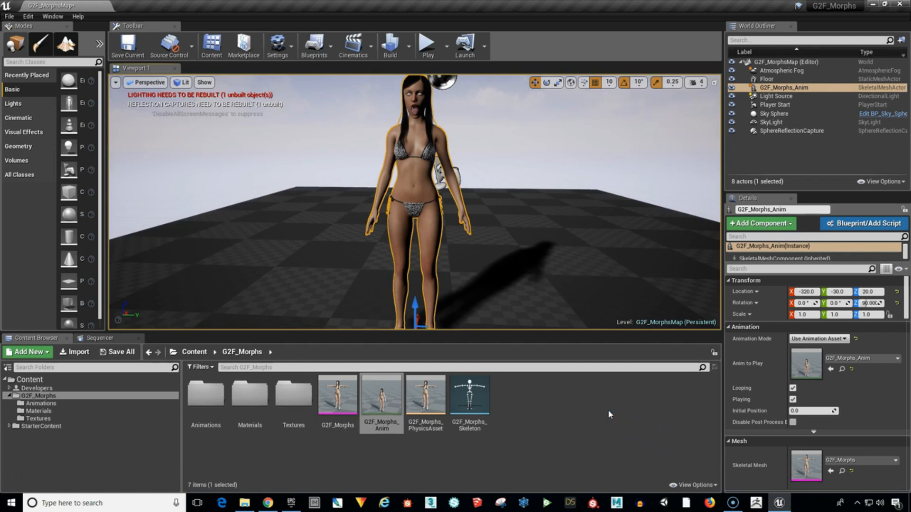
# Open the placed character's G2F_Morphs skeletal mesh for editing and dock its editor beside the level tab.
pyautogui.rightClick(413, 172)
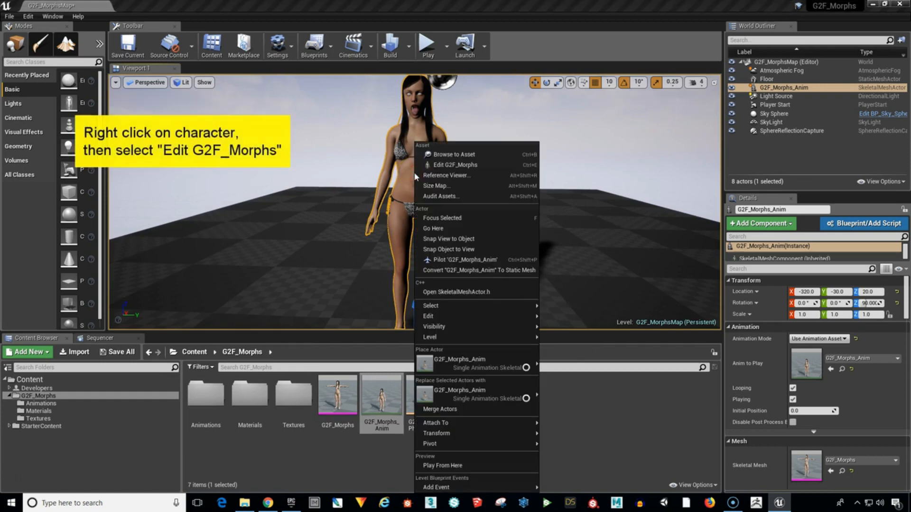
pyautogui.click(474, 167)
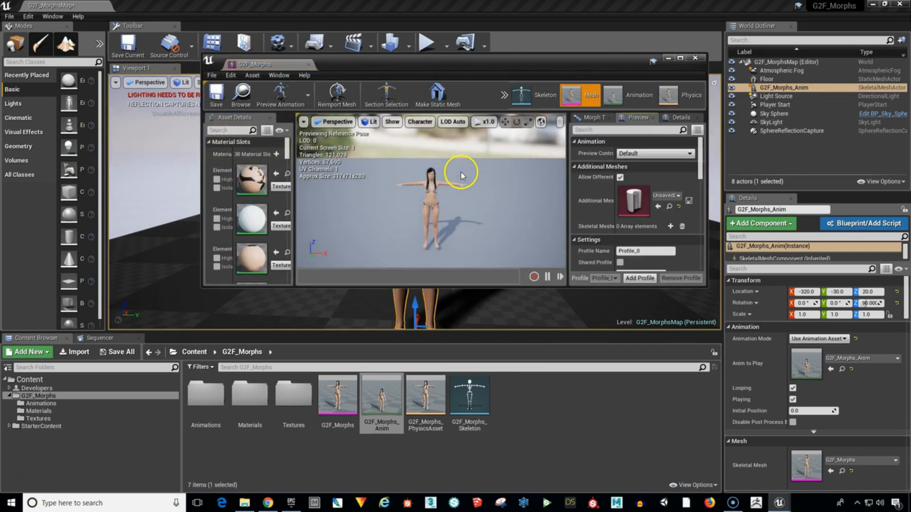
pyautogui.click(264, 65)
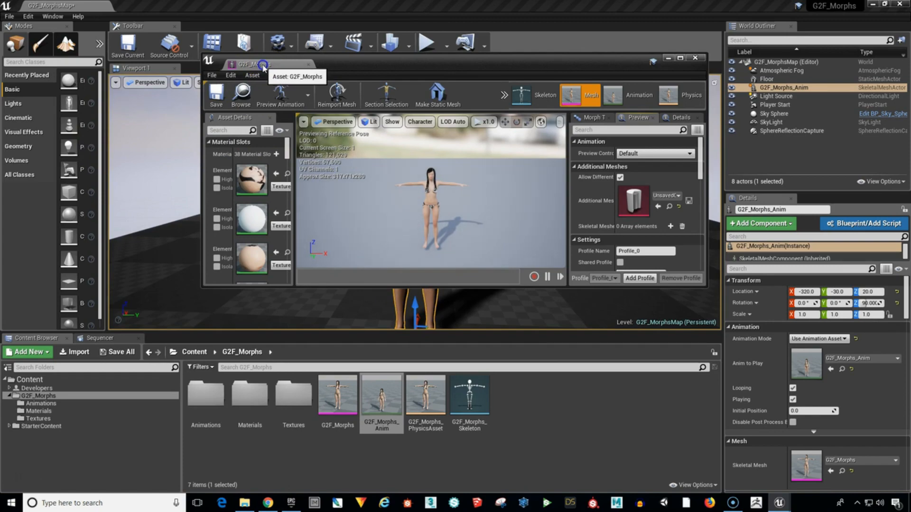
pyautogui.moveTo(265, 65); pyautogui.dragTo(165, 6)
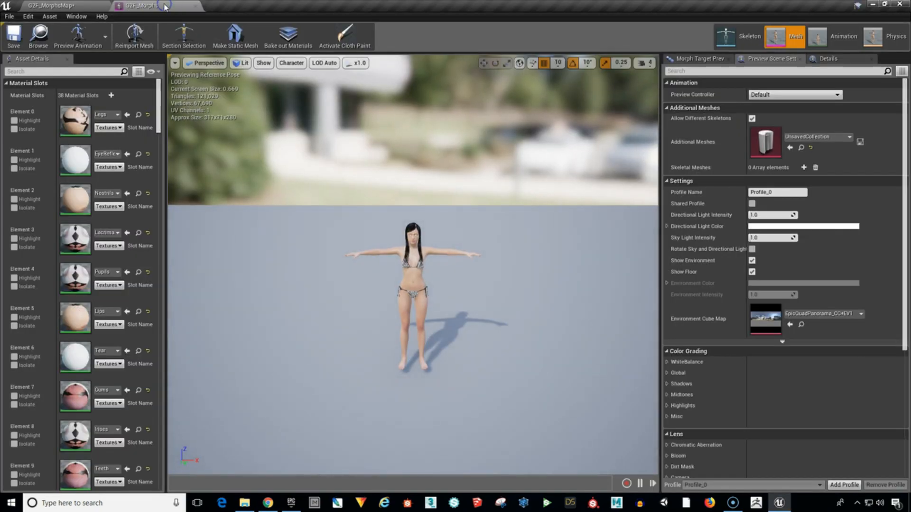
# Reduce the G2F_Morphs mesh preview's camera speed to 2 and frame the whole character from head to feet.
pyautogui.click(92, 4)
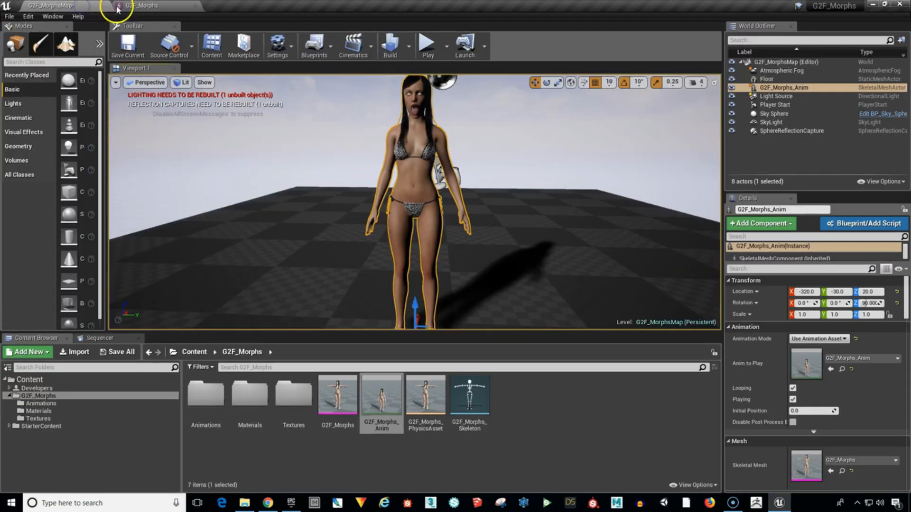
pyautogui.click(158, 5)
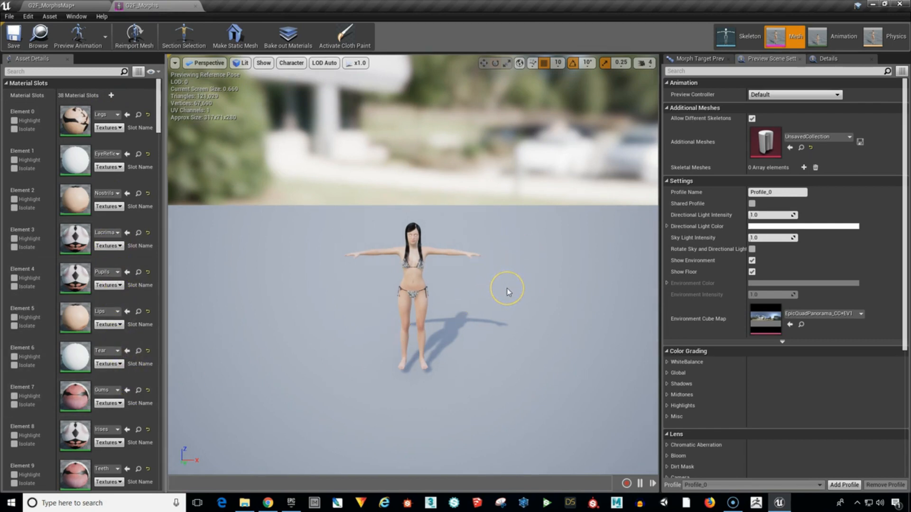
pyautogui.moveTo(507, 289); pyautogui.dragTo(506, 185)
pyautogui.moveTo(512, 279); pyautogui.dragTo(508, 353, button='middle')
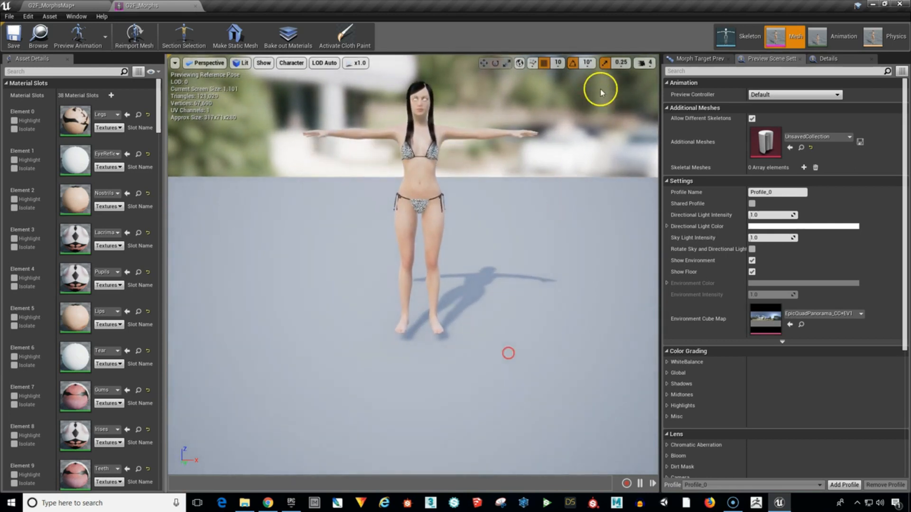
pyautogui.click(644, 63)
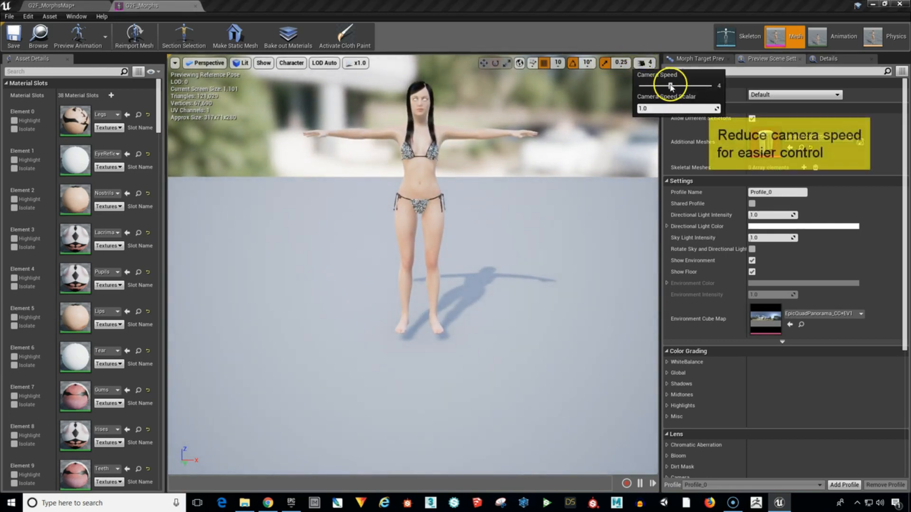
pyautogui.moveTo(670, 86); pyautogui.dragTo(650, 86)
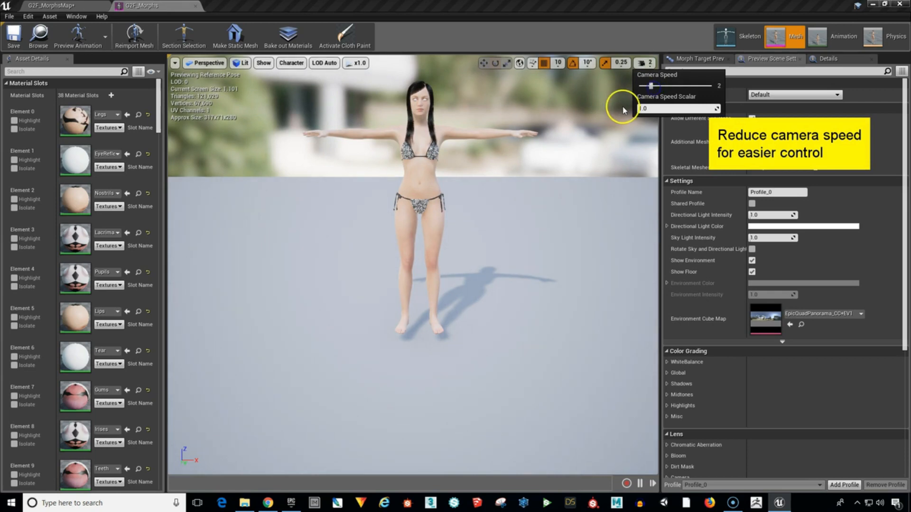
pyautogui.moveTo(565, 172); pyautogui.dragTo(569, 128)
pyautogui.moveTo(564, 177)
pyautogui.mouseDown(button='right')
pyautogui.moveTo(570, 142)
pyautogui.moveTo(531, 27)
pyautogui.mouseUp(button='right')
pyautogui.moveTo(553, 325)
pyautogui.mouseDown()
pyautogui.moveTo(543, 192)
pyautogui.moveTo(555, 36)
pyautogui.mouseUp()
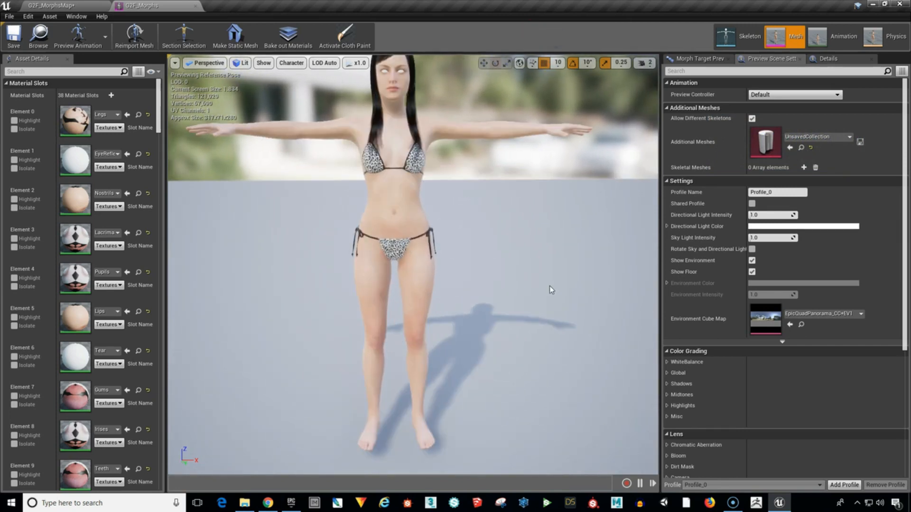
pyautogui.moveTo(512, 191)
pyautogui.mouseDown(button='right')
pyautogui.moveTo(504, 137)
pyautogui.moveTo(503, 189)
pyautogui.mouseUp(button='right')
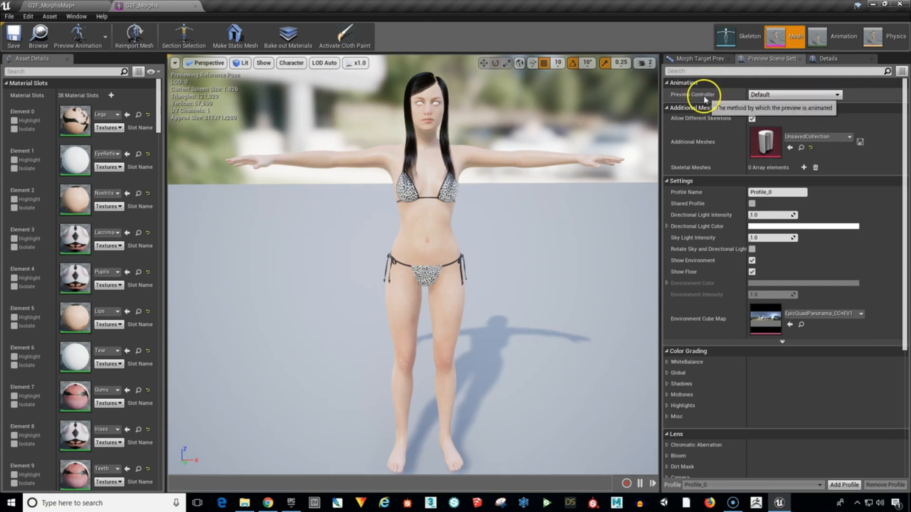
# Preview the mesh with the specific animation G2F_Morphs_Anim and pause it at about frame 136.
pyautogui.click(787, 97)
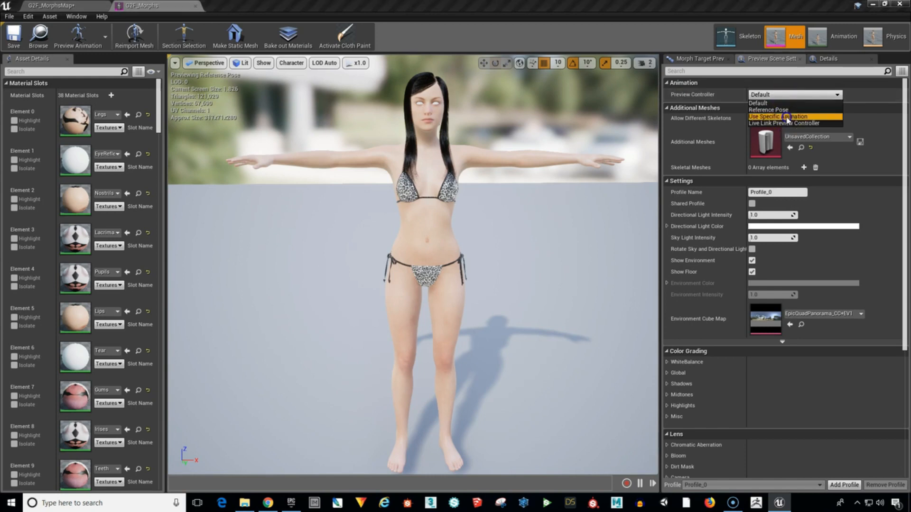
pyautogui.click(788, 117)
pyautogui.click(809, 115)
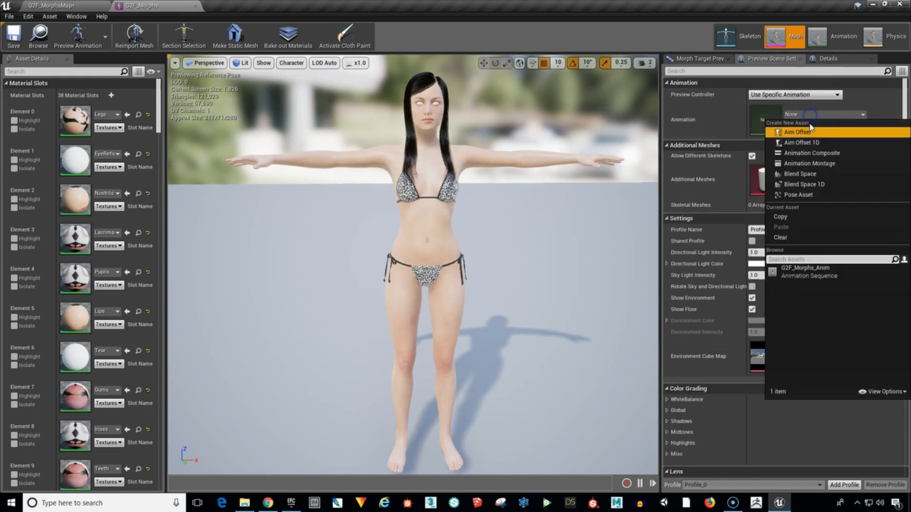
pyautogui.click(809, 275)
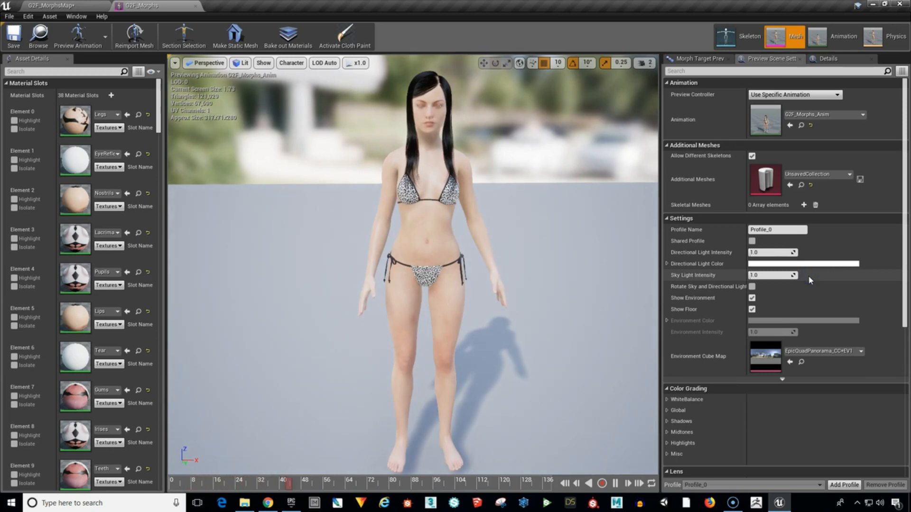
pyautogui.click(615, 483)
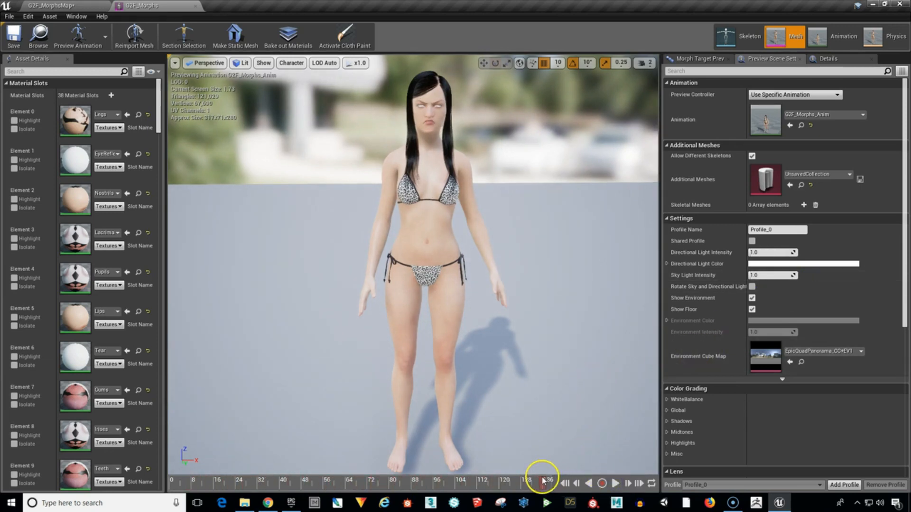
pyautogui.moveTo(544, 480)
pyautogui.mouseDown()
pyautogui.moveTo(228, 483)
pyautogui.moveTo(547, 494)
pyautogui.mouseUp()
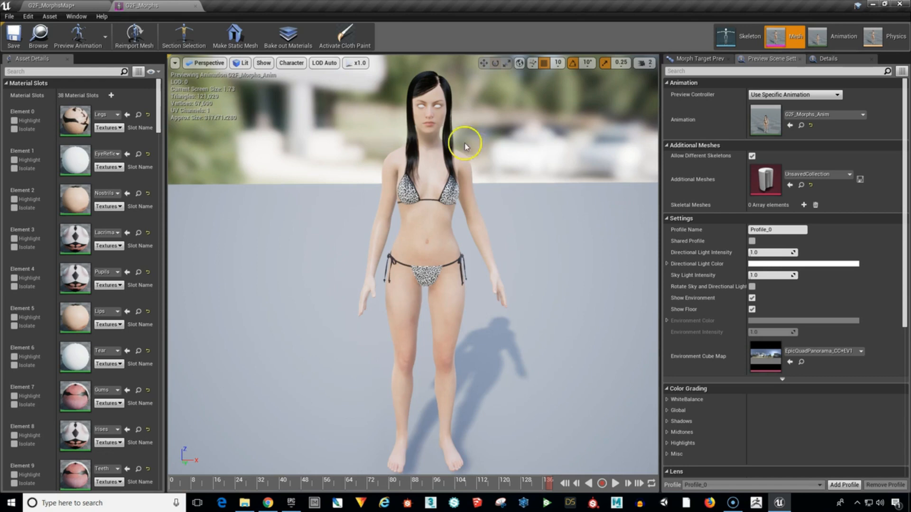
# Turn off automatic exposure in the mesh preview and set its EV100 exposure to -0.3.
pyautogui.click(234, 66)
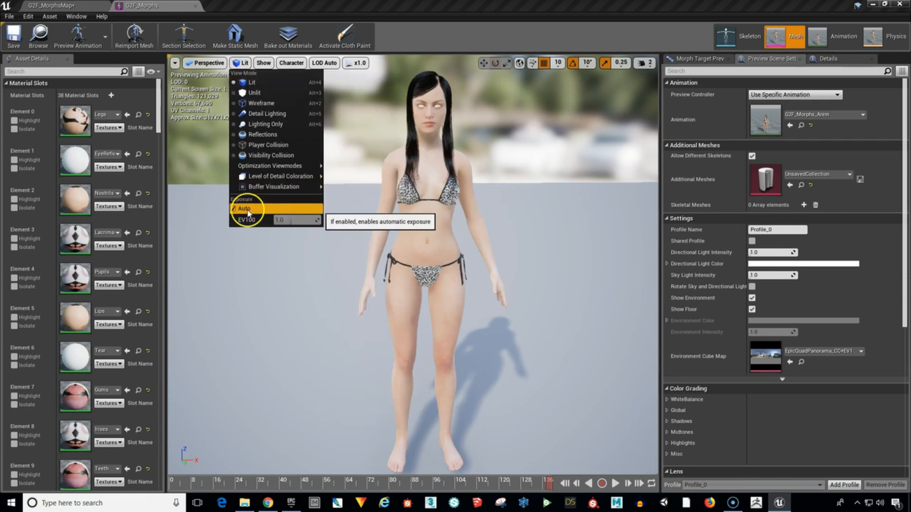
pyautogui.click(518, 188)
pyautogui.moveTo(519, 186); pyautogui.dragTo(524, 171, button='right')
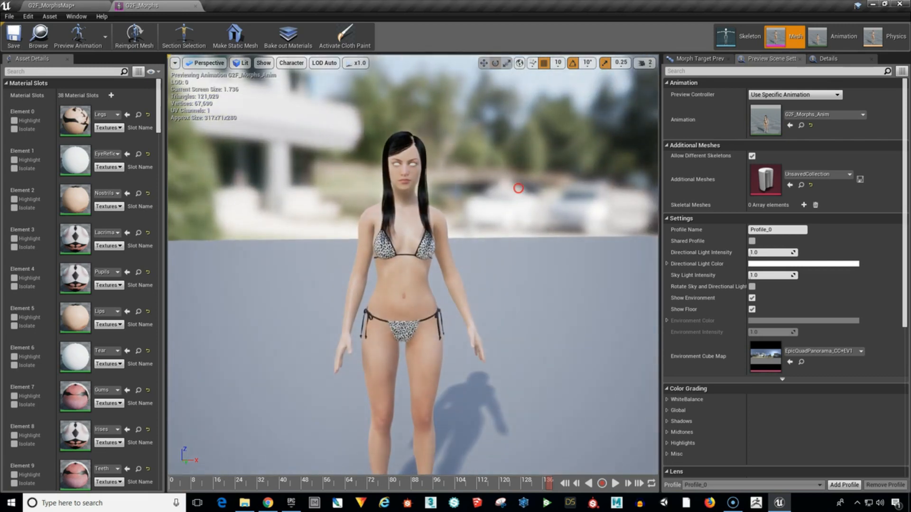
pyautogui.moveTo(517, 189); pyautogui.dragTo(484, 305, button='middle')
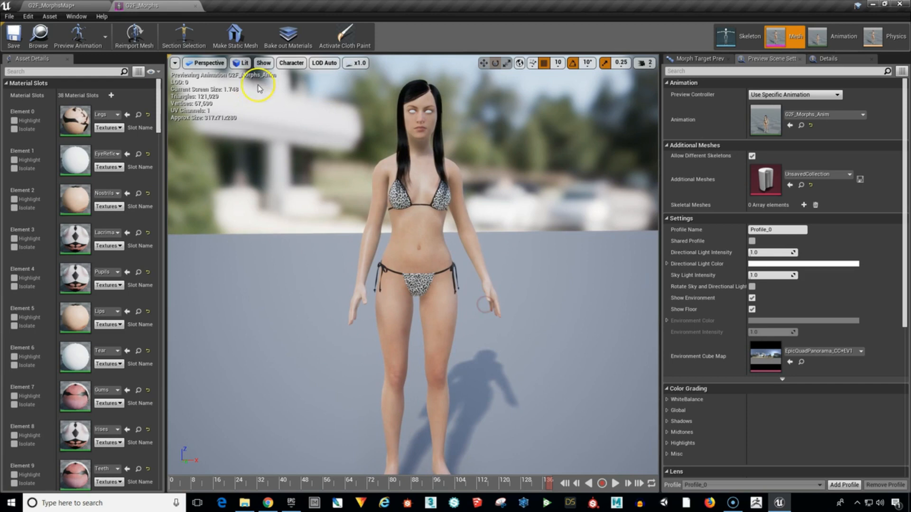
pyautogui.click(240, 63)
pyautogui.click(233, 210)
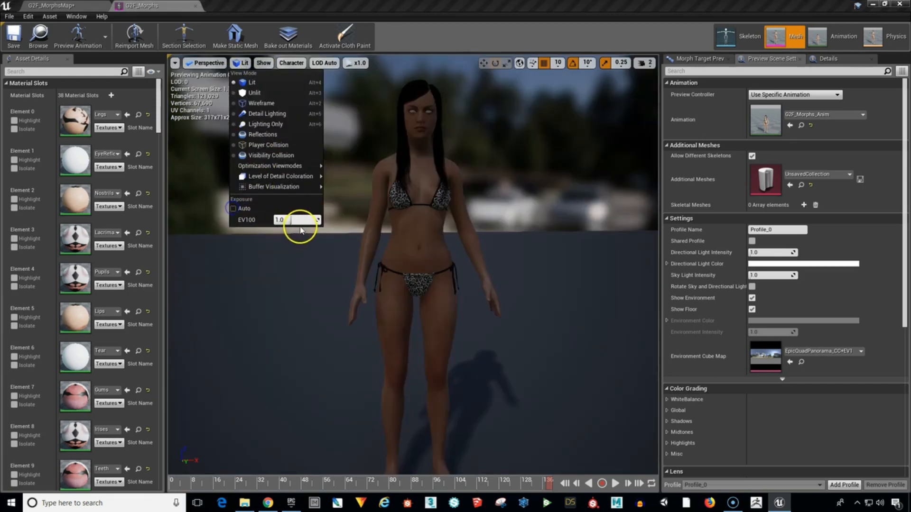
pyautogui.moveTo(288, 221); pyautogui.dragTo(284, 220)
pyautogui.click(284, 220)
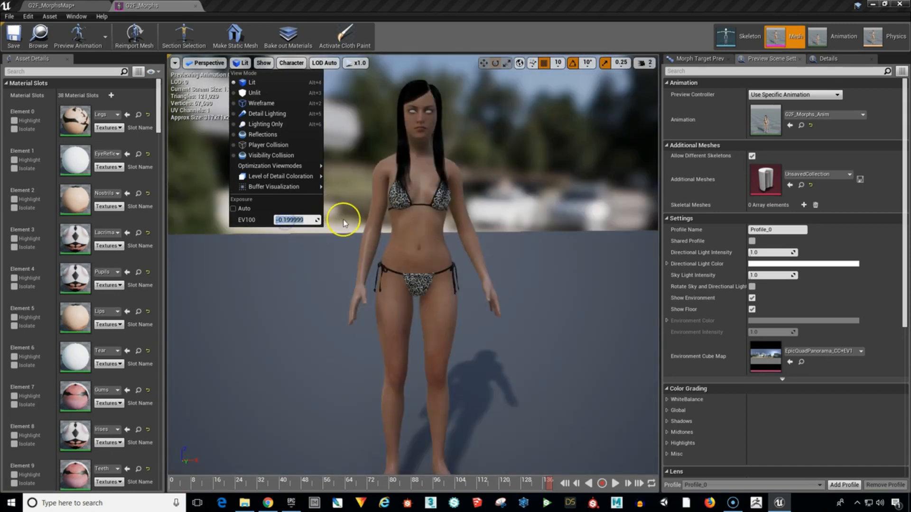
pyautogui.write('-0.3')
pyautogui.press('Return')
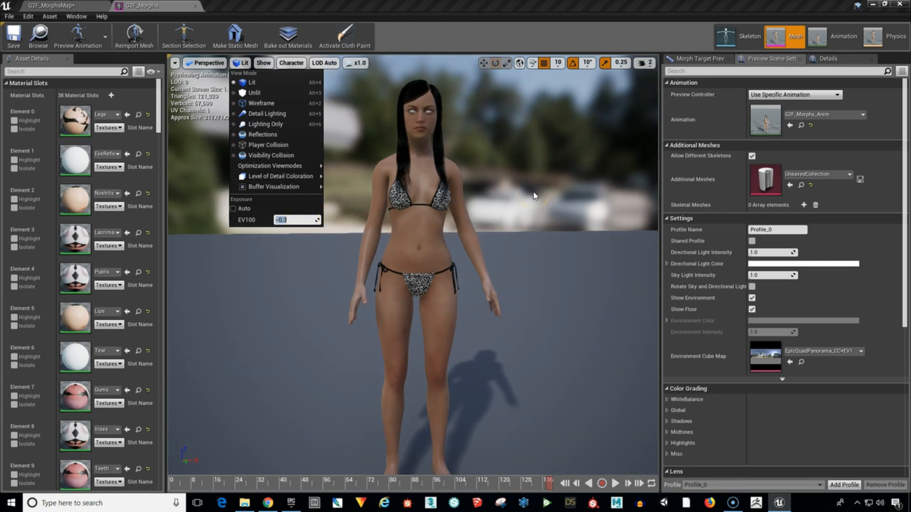
pyautogui.click(239, 63)
pyautogui.click(238, 64)
pyautogui.click(240, 65)
# Frame a close-up of the character's face and shoulders in the mesh preview.
pyautogui.moveTo(543, 190)
pyautogui.mouseDown()
pyautogui.moveTo(547, 1)
pyautogui.moveTo(545, 185)
pyautogui.mouseUp()
pyautogui.moveTo(608, 122); pyautogui.dragTo(610, 2, button='middle')
pyautogui.moveTo(563, 189); pyautogui.dragTo(551, 171, button='right')
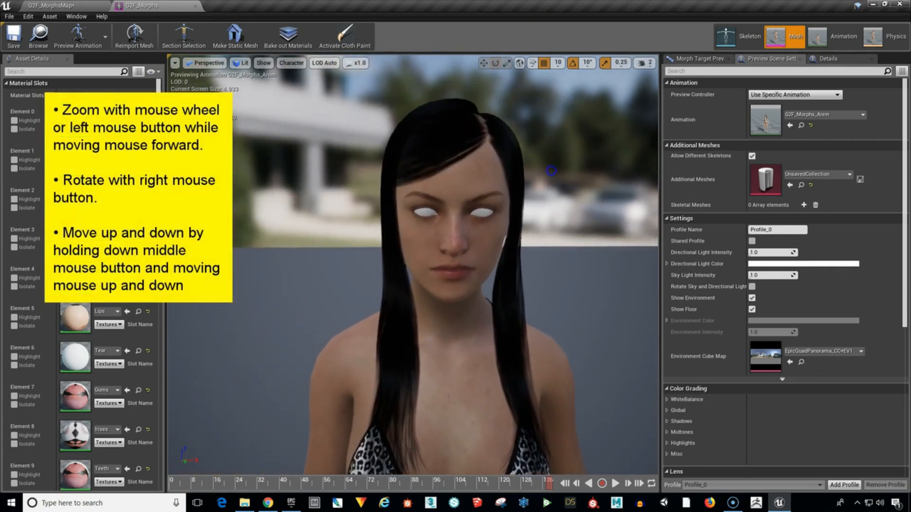
pyautogui.moveTo(551, 171); pyautogui.dragTo(563, 98)
pyautogui.moveTo(563, 190); pyautogui.dragTo(580, 177, button='right')
pyautogui.moveTo(571, 185); pyautogui.dragTo(571, 210, button='middle')
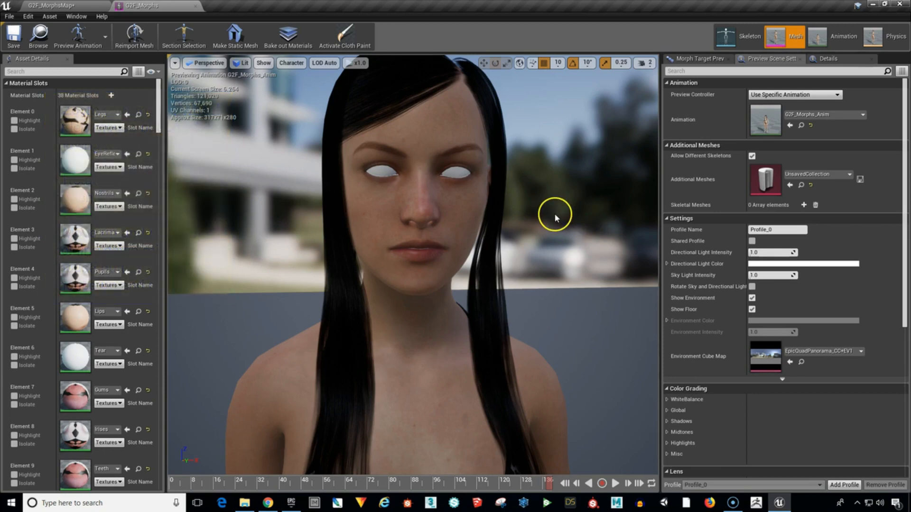
# Open the G2F_Morphs_Anim animation for editing, pause its playback and scrub to about frame 89.
pyautogui.click(846, 38)
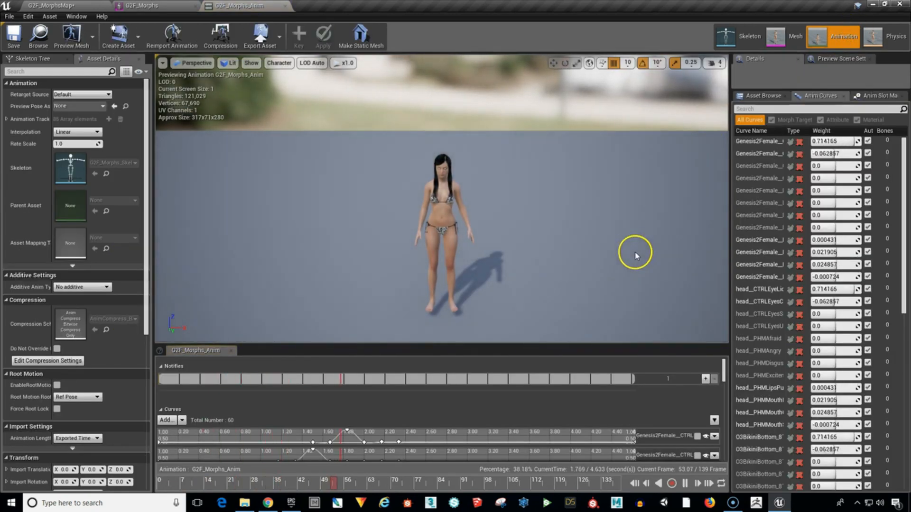
pyautogui.click(684, 483)
pyautogui.moveTo(560, 484); pyautogui.dragTo(455, 502)
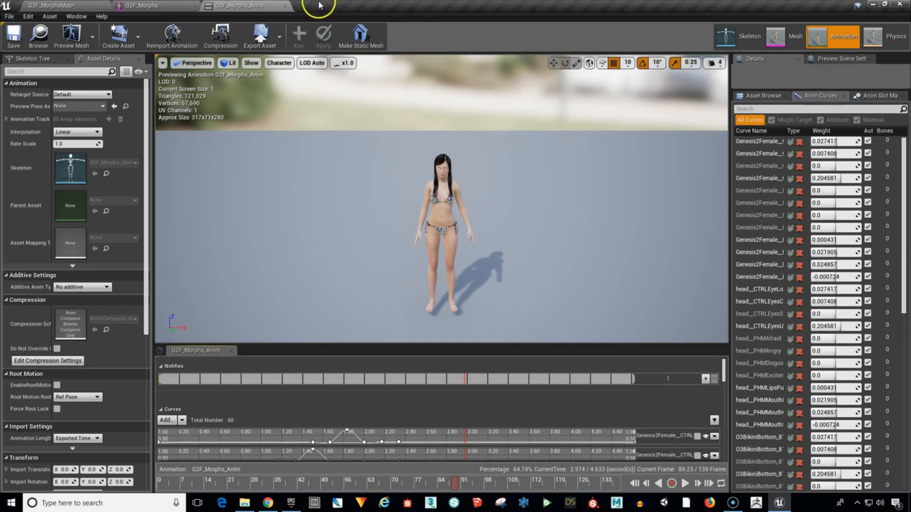
# Return to the G2F_Morphs mesh and display its morph targets with their weights.
pyautogui.click(150, 6)
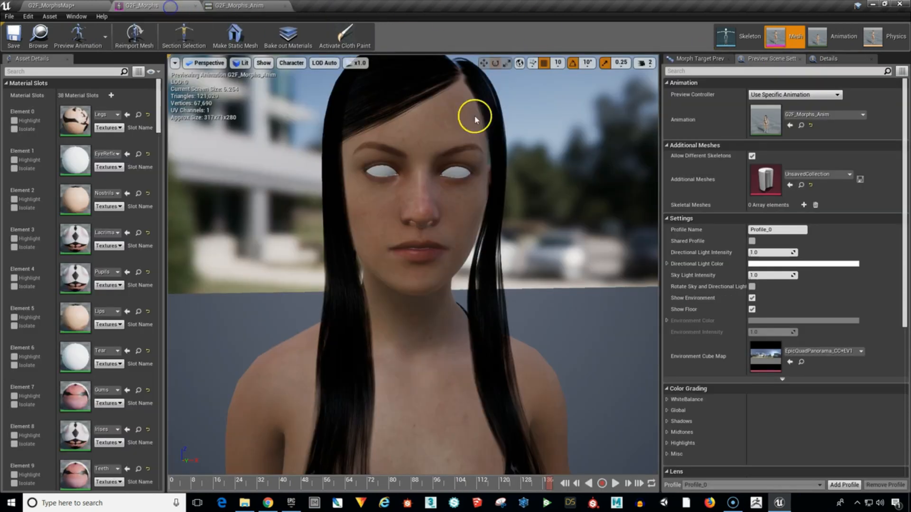
pyautogui.click(702, 57)
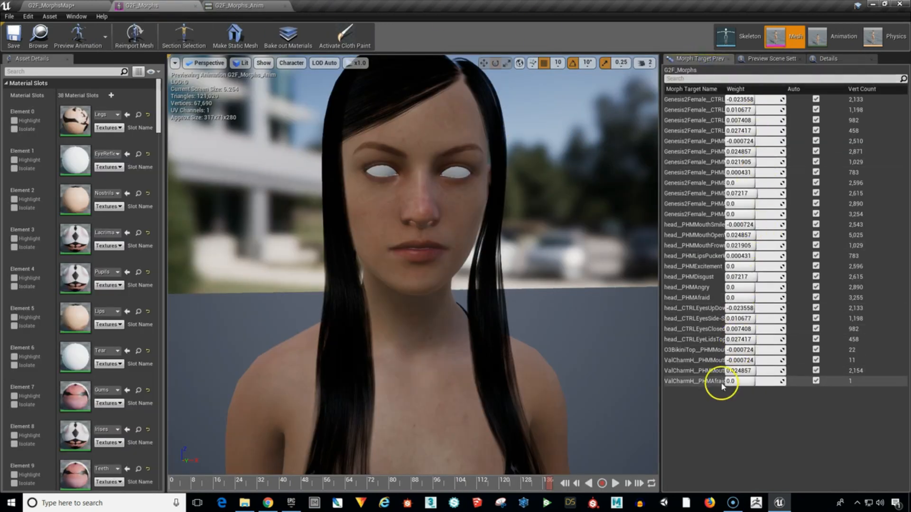
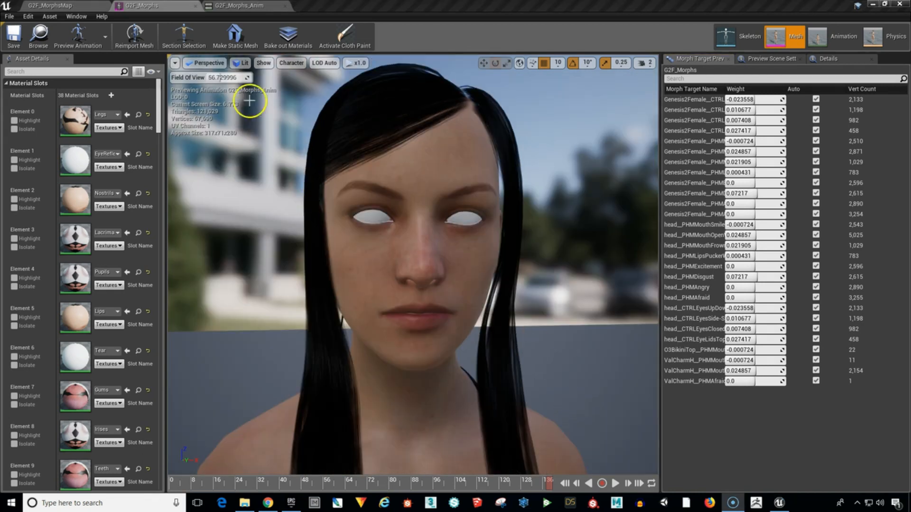
# Switch to the G2F_MorphsMap level and show the StarterContent Materials folder in the content browser.
pyautogui.click(166, 9)
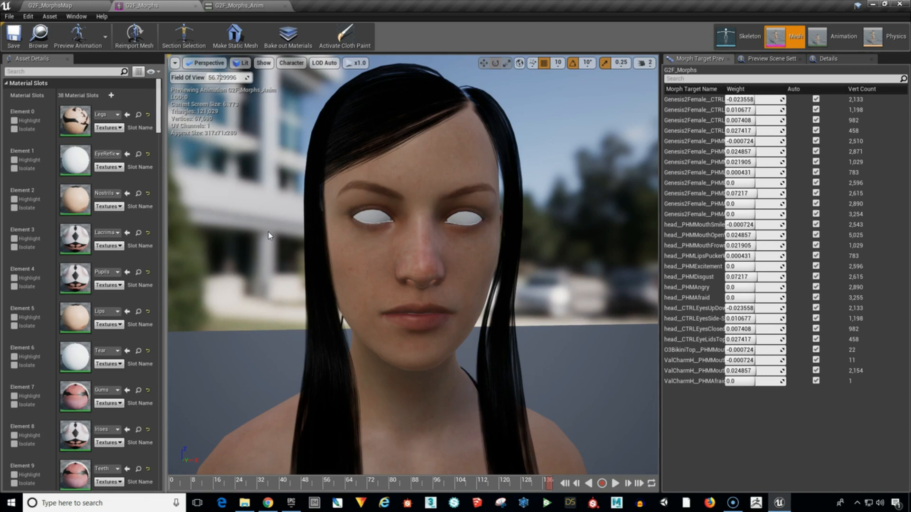
pyautogui.click(46, 7)
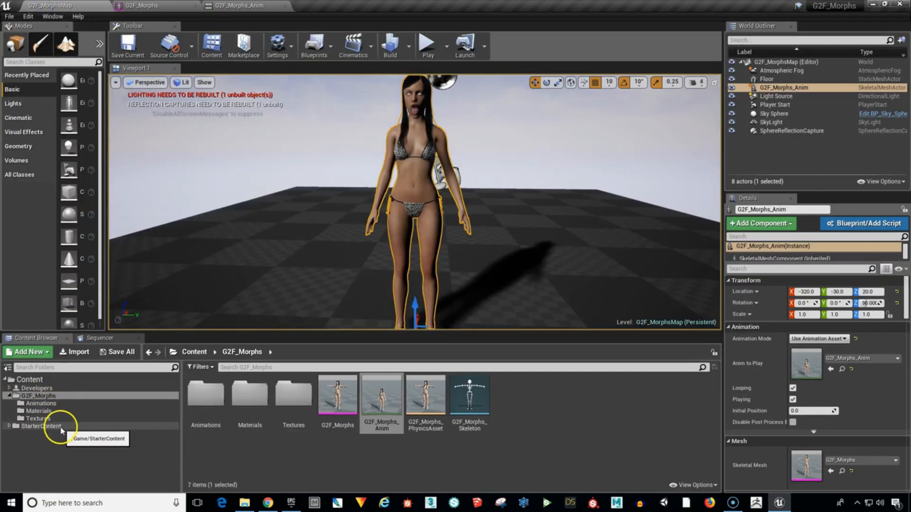
pyautogui.click(10, 426)
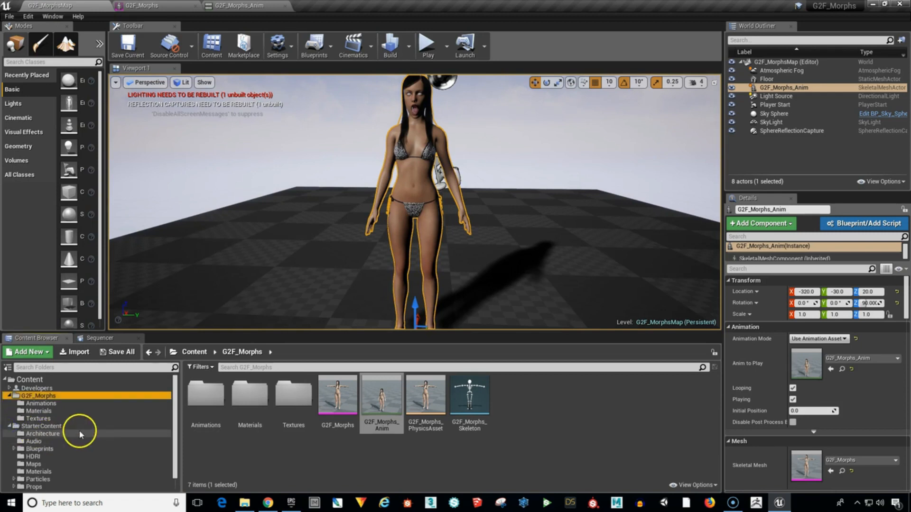
pyautogui.scroll(-1, 79, 431)
pyautogui.click(56, 456)
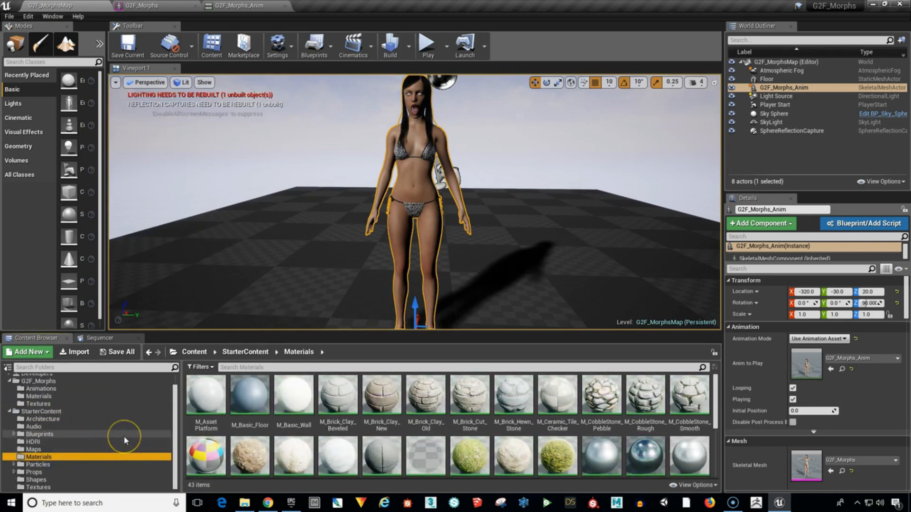
# Return to the G2F_Morphs mesh and assign the M_Glass material to the EyeReflection slot, Element 1.
pyautogui.click(152, 6)
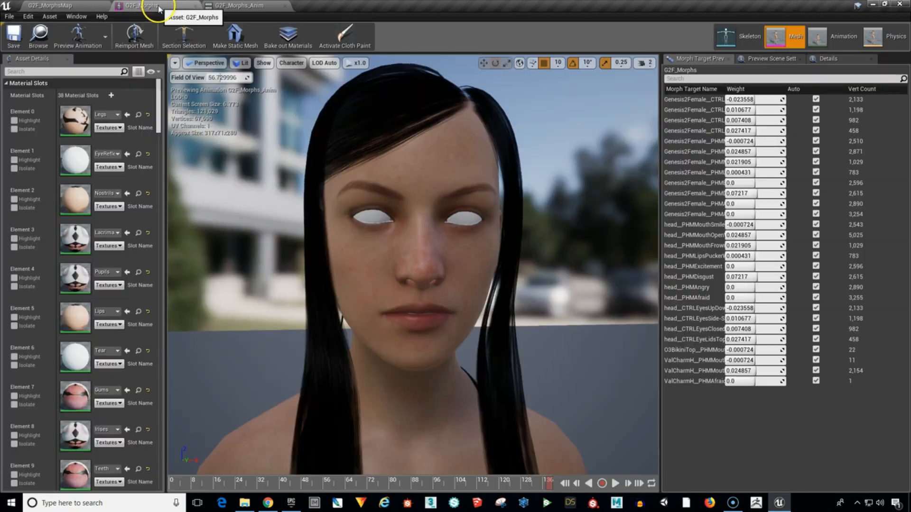
pyautogui.moveTo(158, 117); pyautogui.dragTo(158, 119)
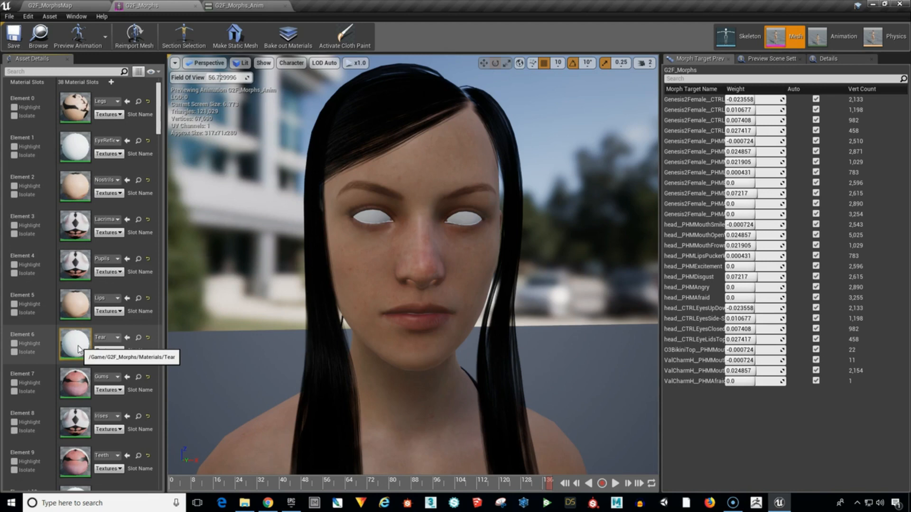
pyautogui.moveTo(159, 116)
pyautogui.mouseDown()
pyautogui.moveTo(158, 155)
pyautogui.moveTo(155, 118)
pyautogui.mouseUp()
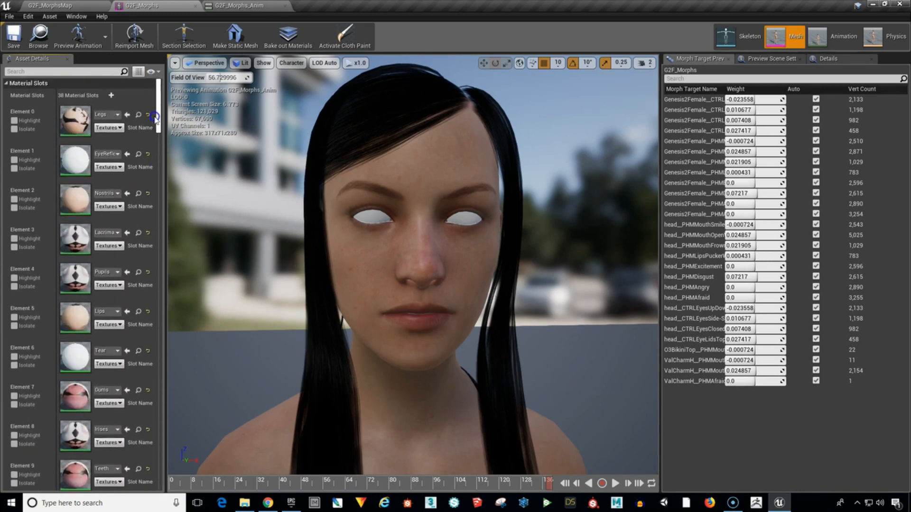
pyautogui.click(119, 155)
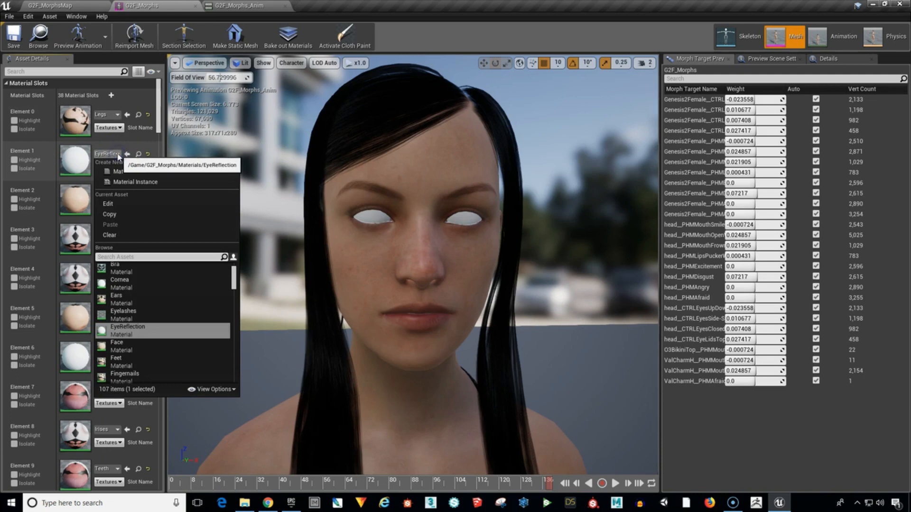
pyautogui.click(138, 256)
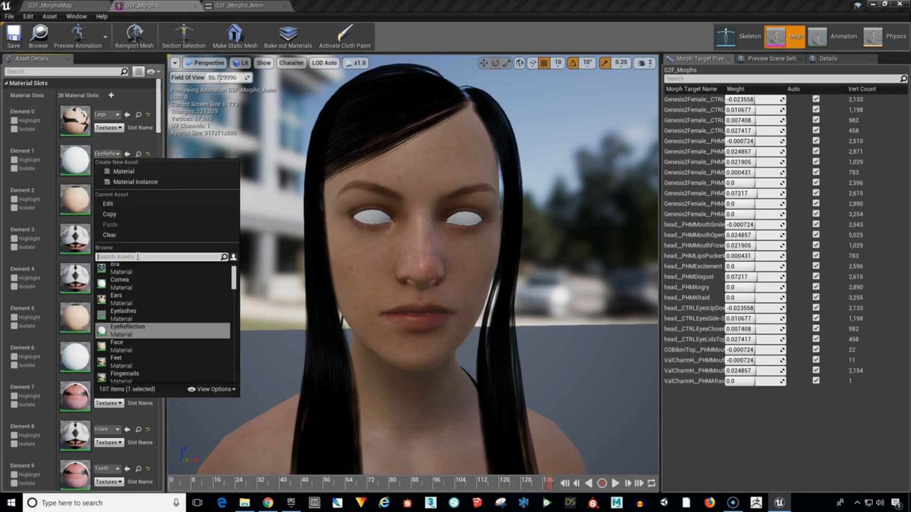
pyautogui.write('glass')
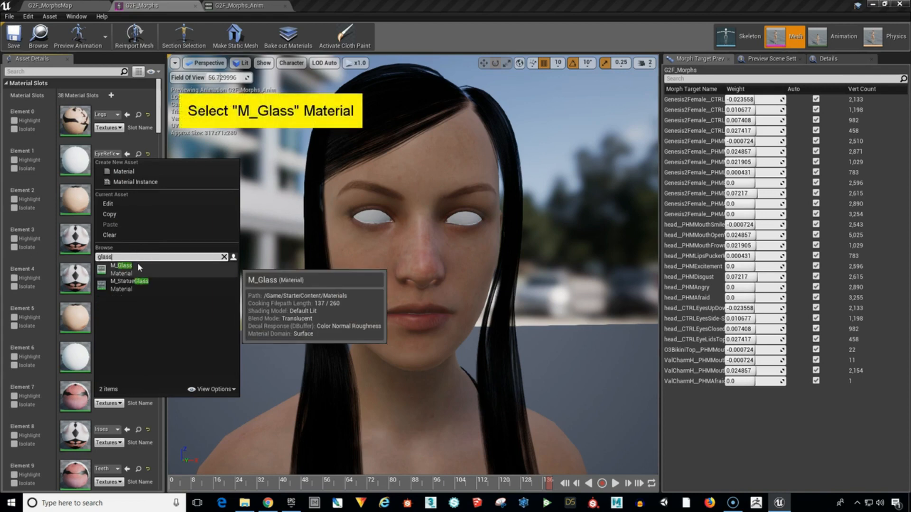
pyautogui.click(137, 268)
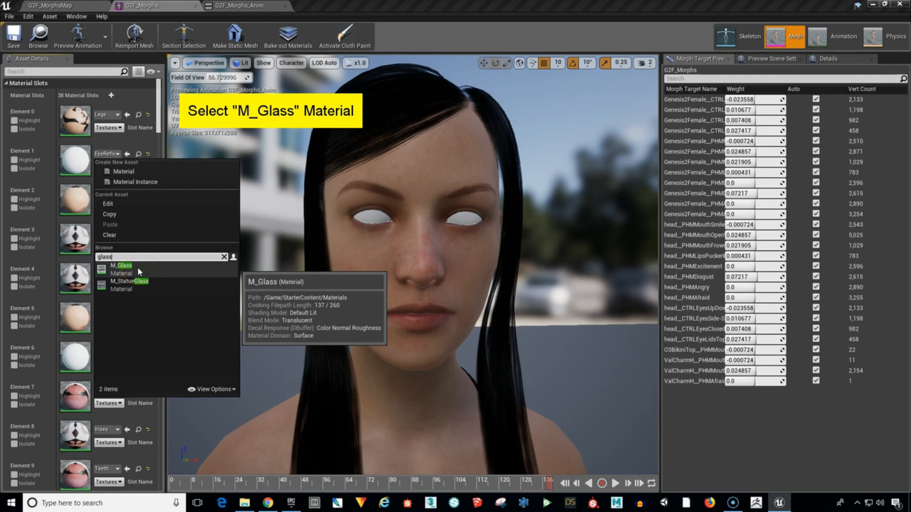
pyautogui.click(138, 269)
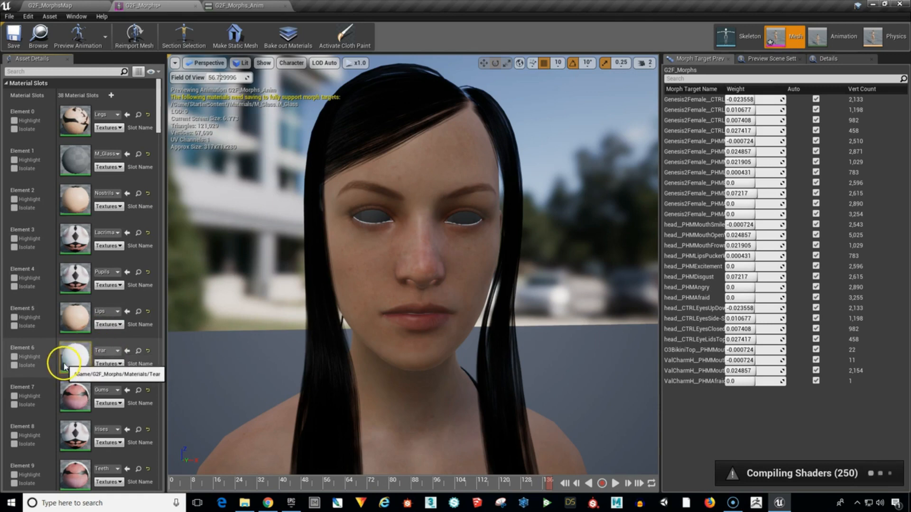
# Replace the Tear material in Element 6 with M_Glass.
pyautogui.click(116, 351)
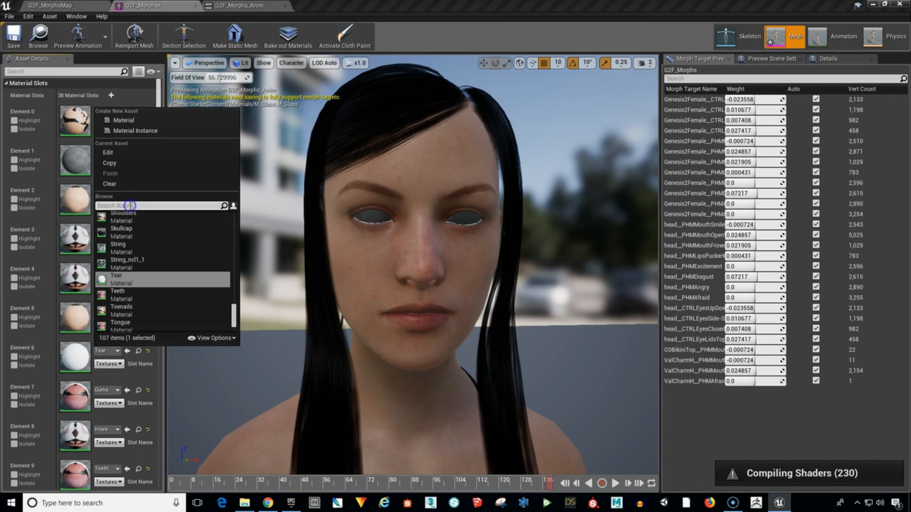
pyautogui.write('glass')
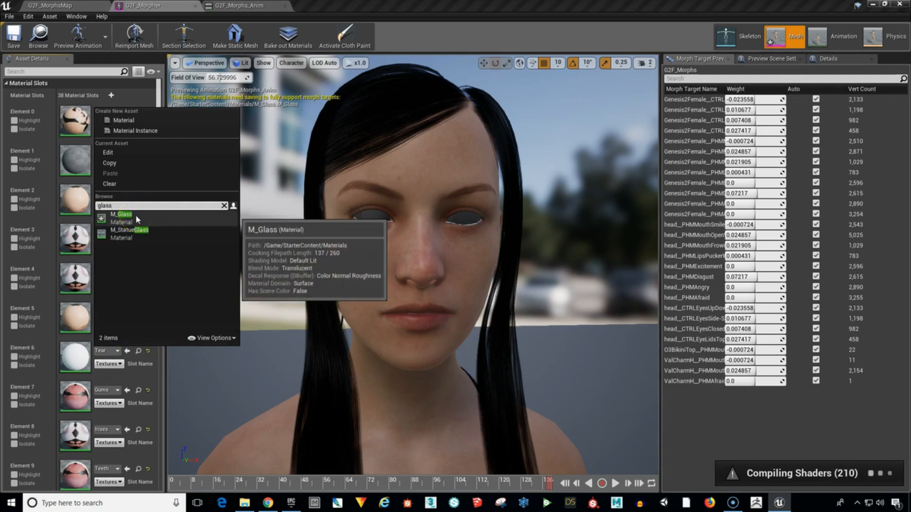
pyautogui.click(135, 215)
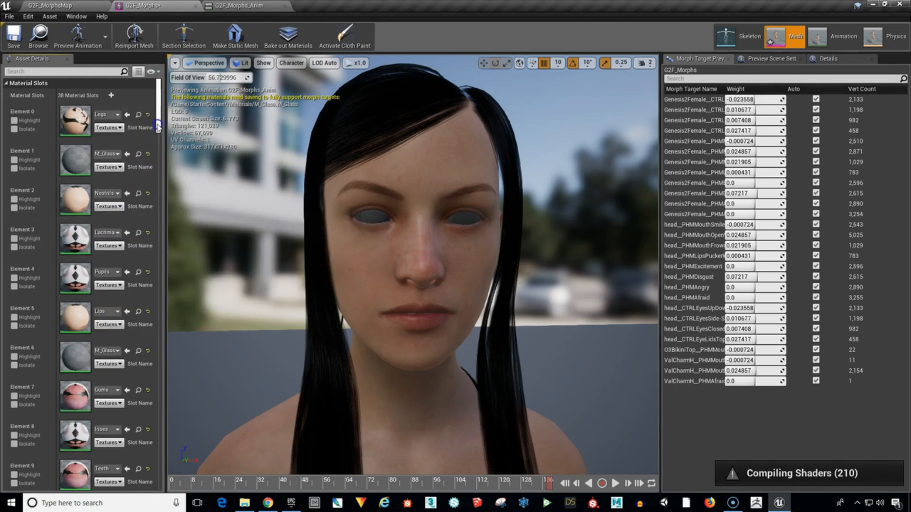
# Replace the Cornea material in Element 10 of the mesh with M_Glass.
pyautogui.moveTo(159, 126); pyautogui.dragTo(161, 156)
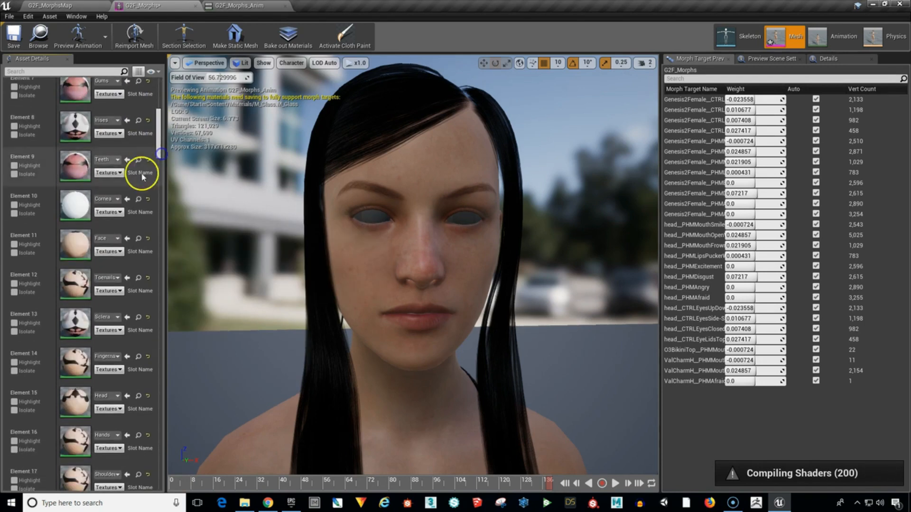
pyautogui.click(117, 199)
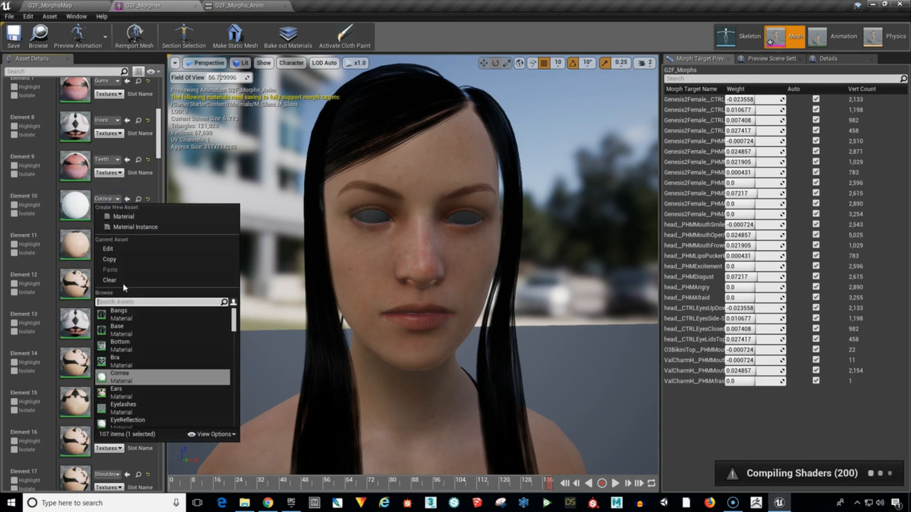
pyautogui.write('g')
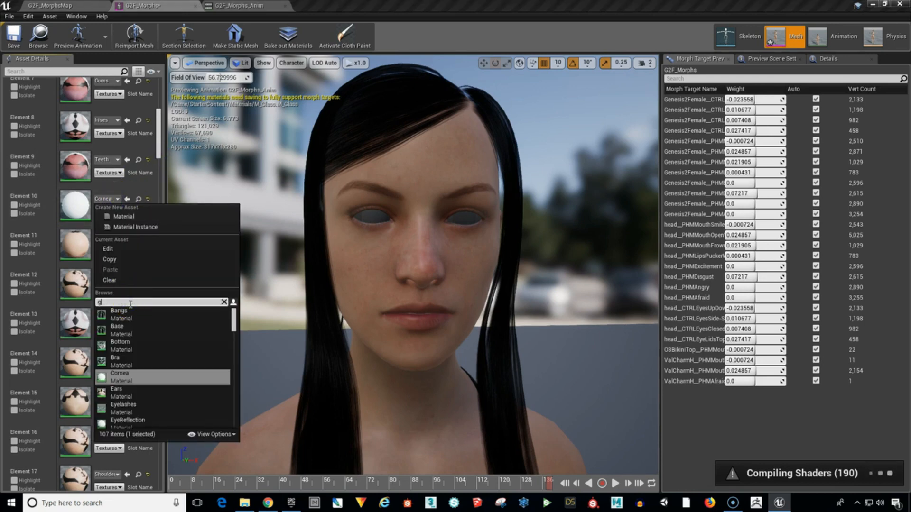
pyautogui.write('lass')
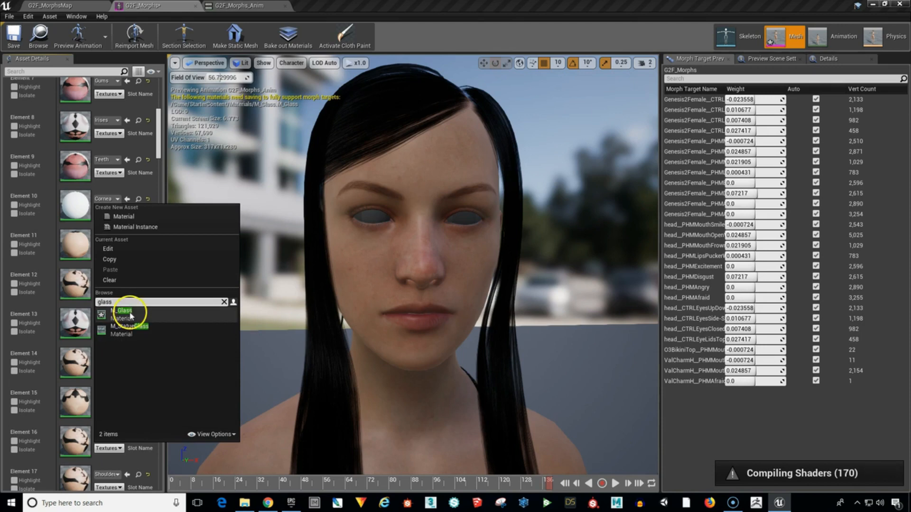
pyautogui.click(124, 313)
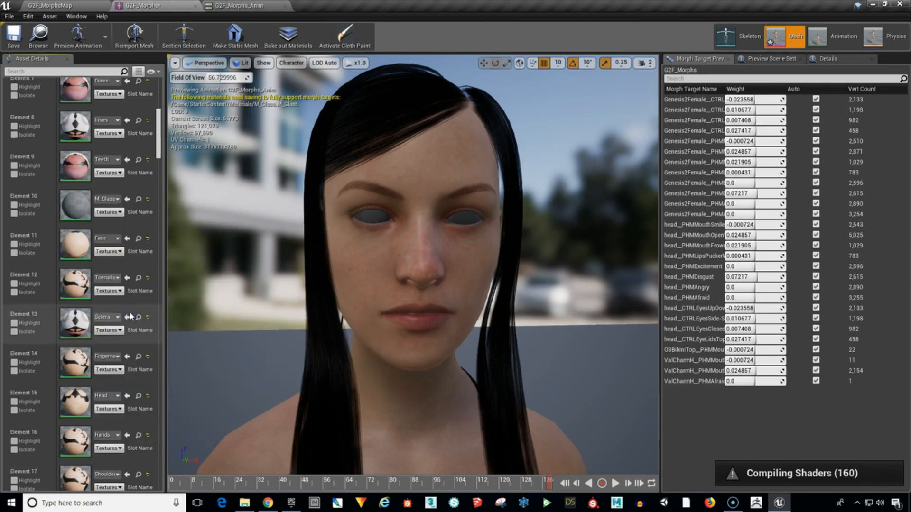
pyautogui.click(159, 148)
pyautogui.moveTo(159, 149); pyautogui.dragTo(170, 114)
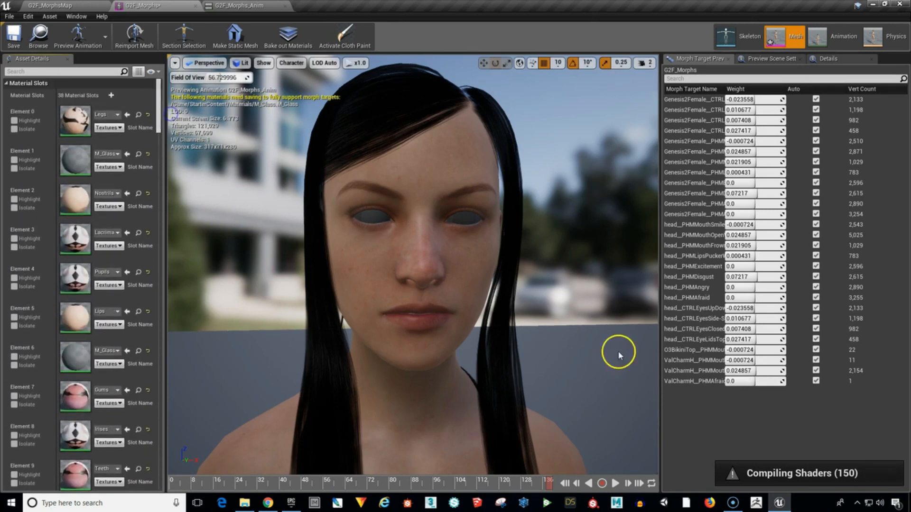
pyautogui.click(787, 450)
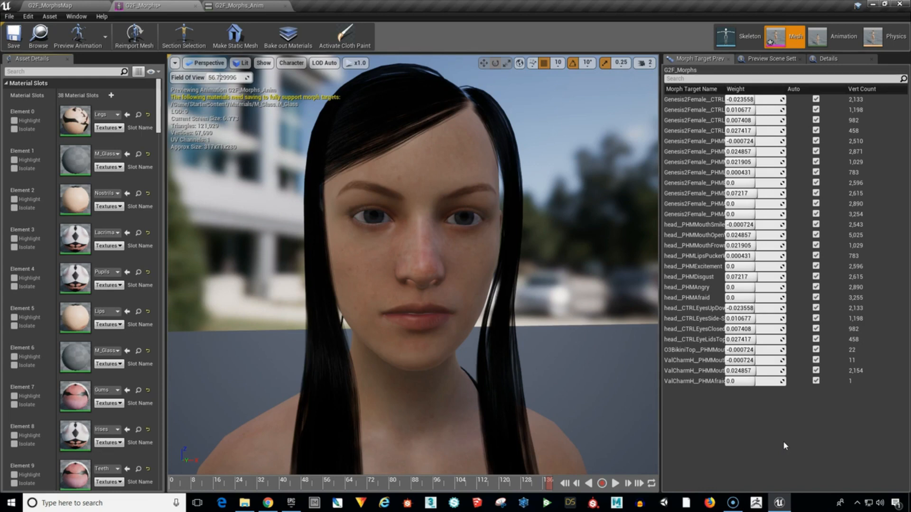
pyautogui.click(618, 331)
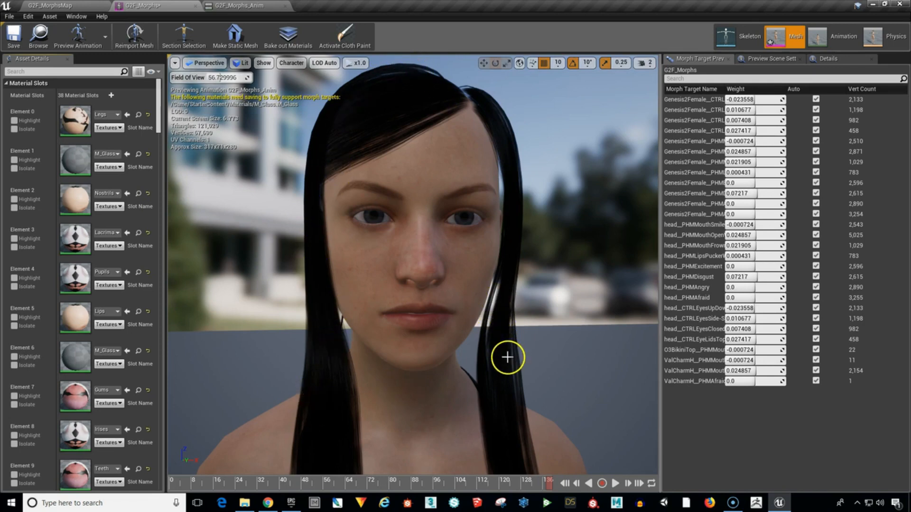
# Go back to the level, browse to the G2F_Morphs Materials folder and open the Bangs material for editing.
pyautogui.click(76, 9)
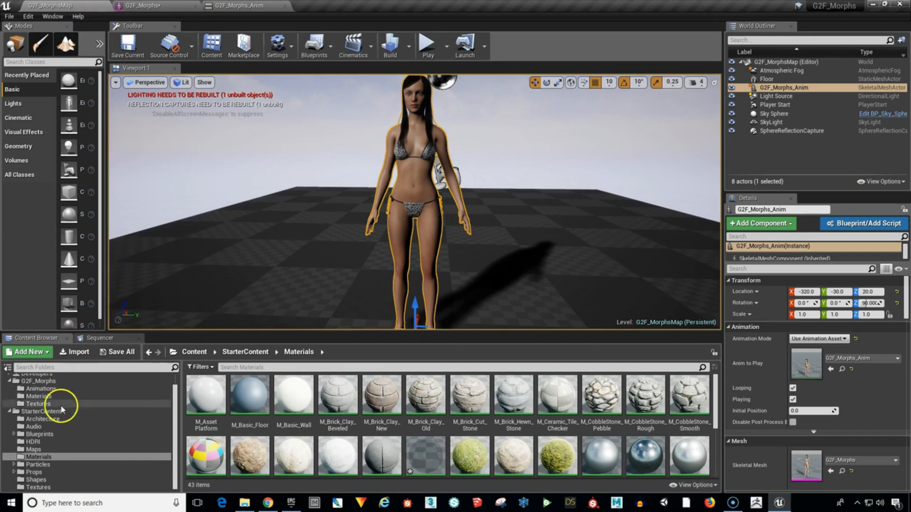
pyautogui.click(11, 412)
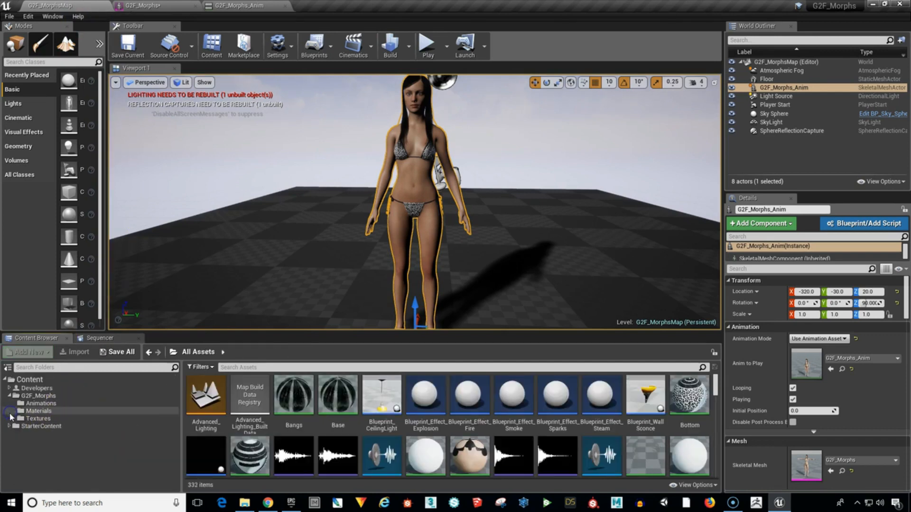
pyautogui.click(45, 411)
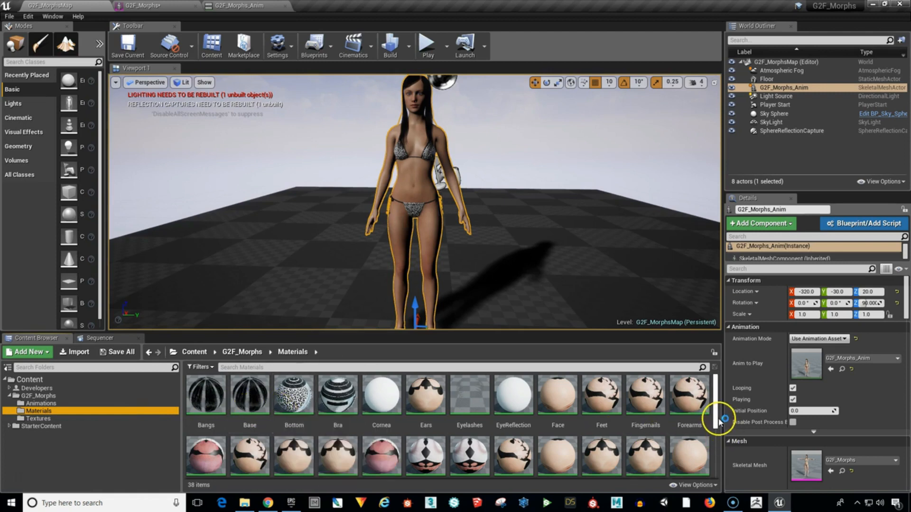
pyautogui.moveTo(718, 418)
pyautogui.mouseDown()
pyautogui.moveTo(721, 481)
pyautogui.moveTo(710, 417)
pyautogui.mouseUp()
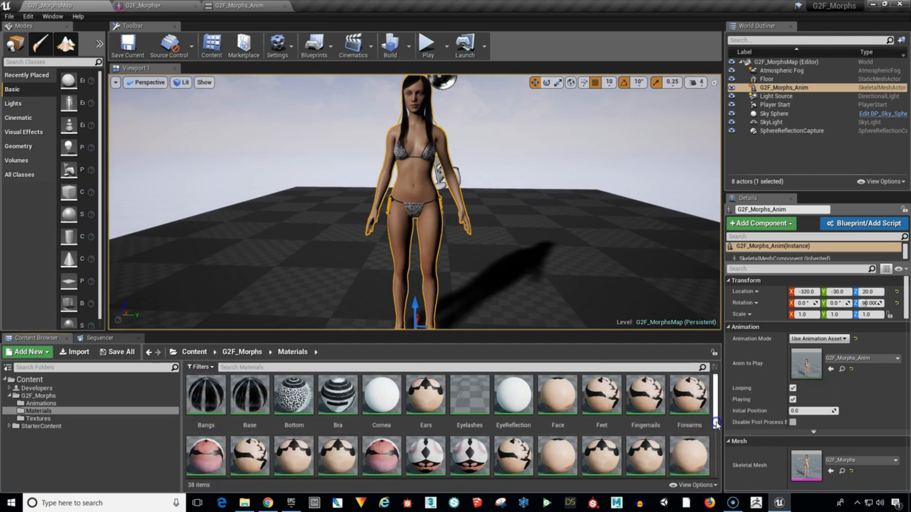
pyautogui.moveTo(716, 423); pyautogui.dragTo(714, 400)
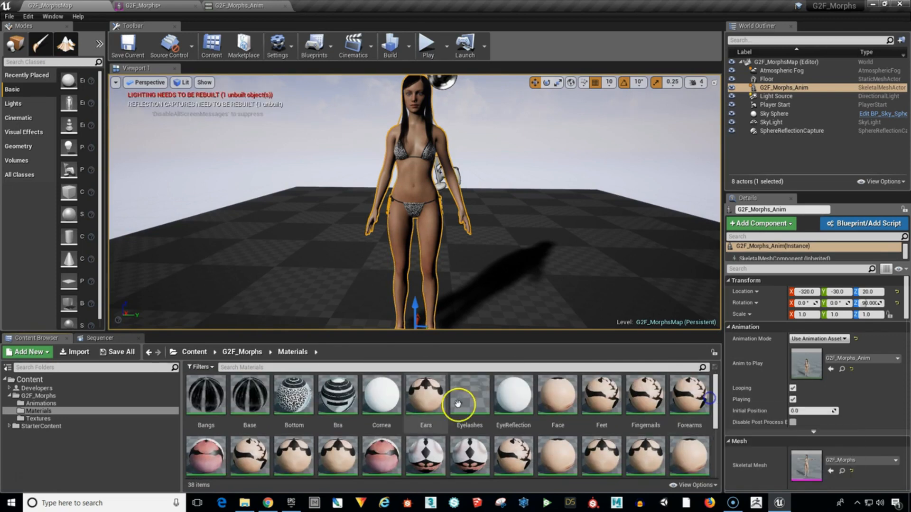
pyautogui.moveTo(207, 393)
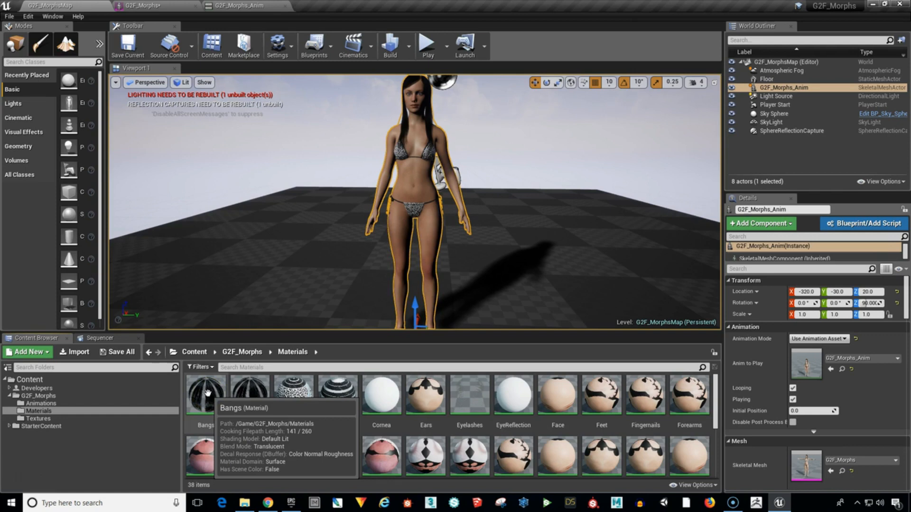
pyautogui.doubleClick(208, 393)
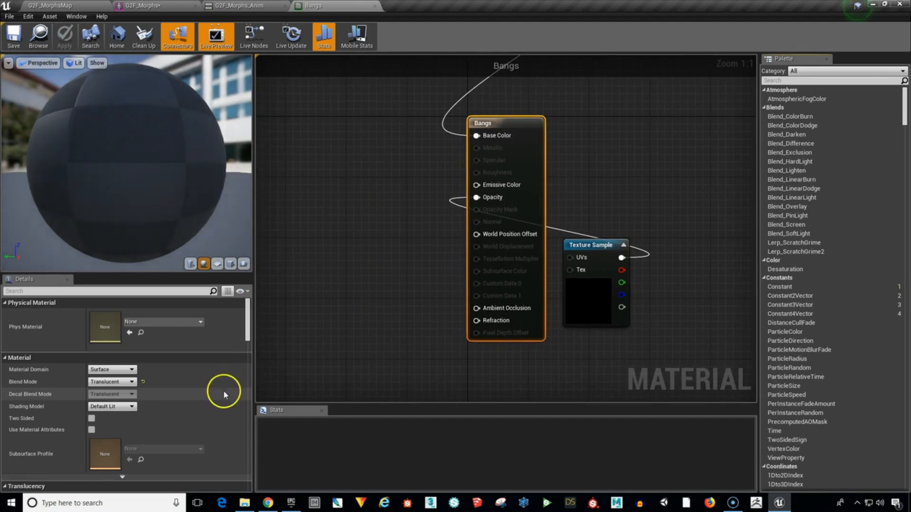
# Move the Texture Sample node that feeds Base Color to the upper left of the Bangs material node.
pyautogui.click(635, 143)
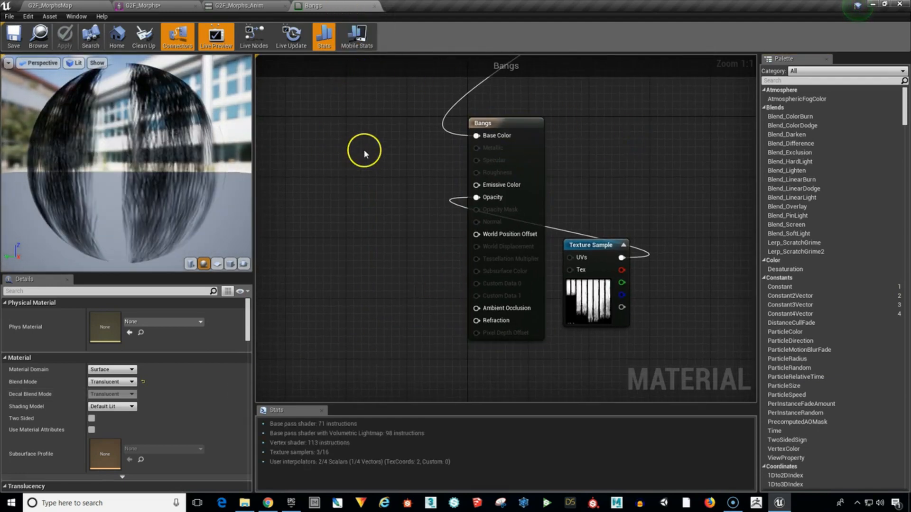
pyautogui.scroll(-2, 388, 170)
pyautogui.moveTo(603, 158); pyautogui.dragTo(636, 233, button='right')
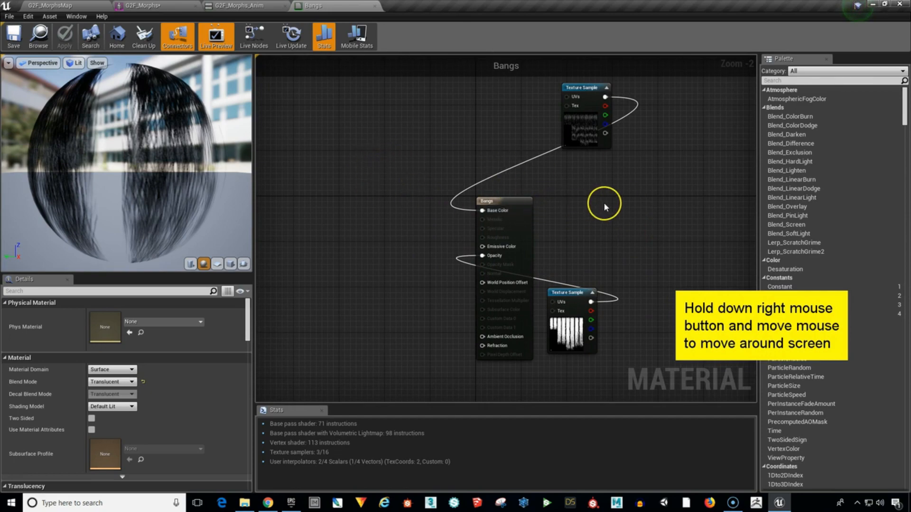
pyautogui.scroll(2, 603, 202)
pyautogui.scroll(-2, 603, 202)
pyautogui.scroll(2, 604, 203)
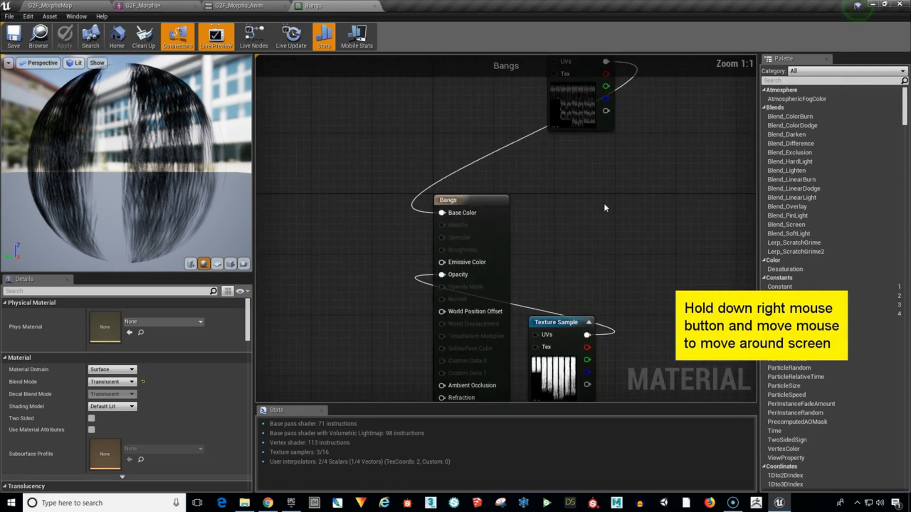
pyautogui.scroll(-3, 604, 203)
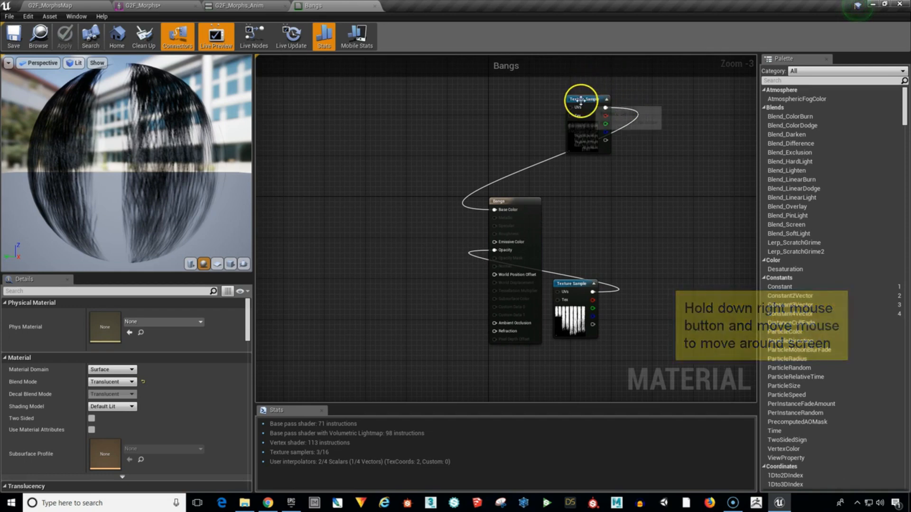
pyautogui.moveTo(580, 100); pyautogui.dragTo(392, 141)
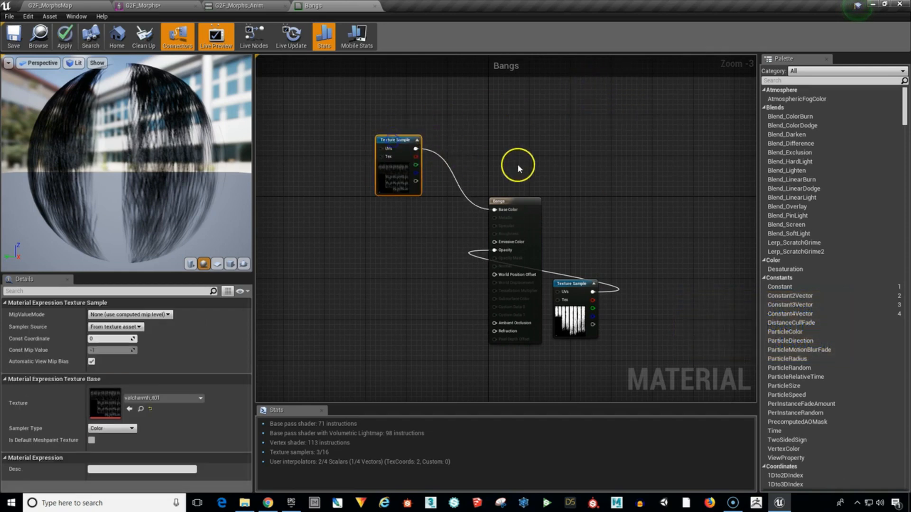
# Place the Opacity Texture Sample below the Base Color one, and make the Bangs material two-sided with the Hair shading model.
pyautogui.moveTo(570, 284); pyautogui.dragTo(395, 226)
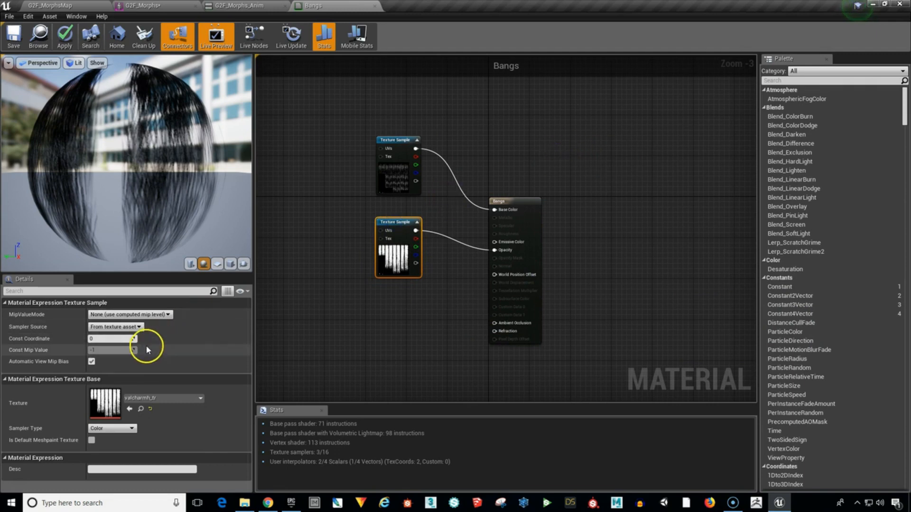
pyautogui.click(503, 202)
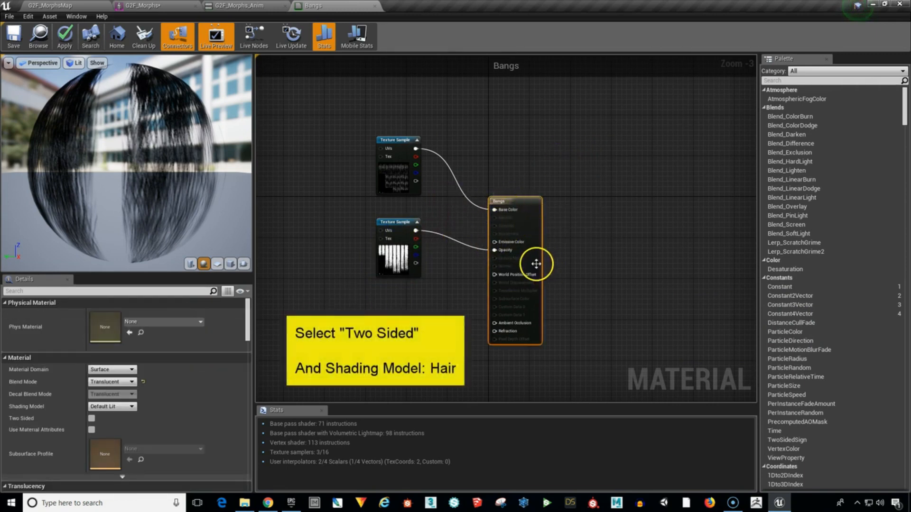
pyautogui.click(92, 419)
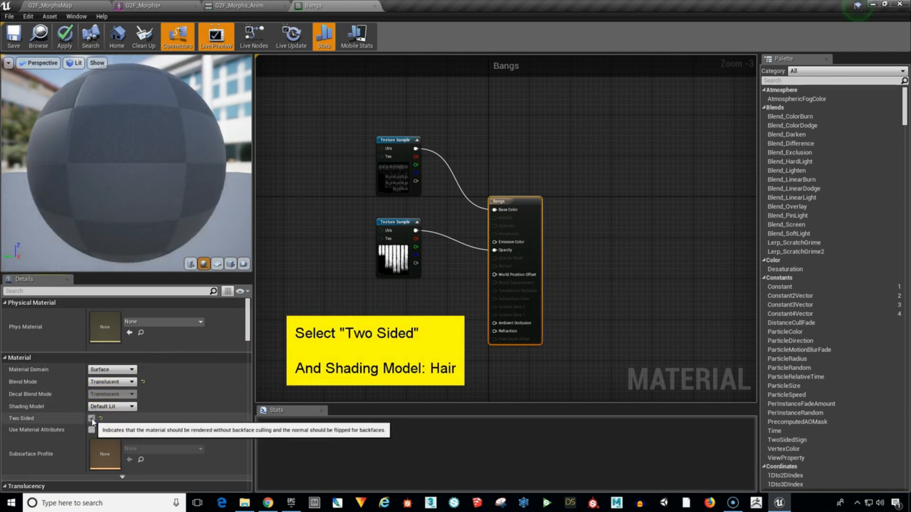
pyautogui.click(123, 406)
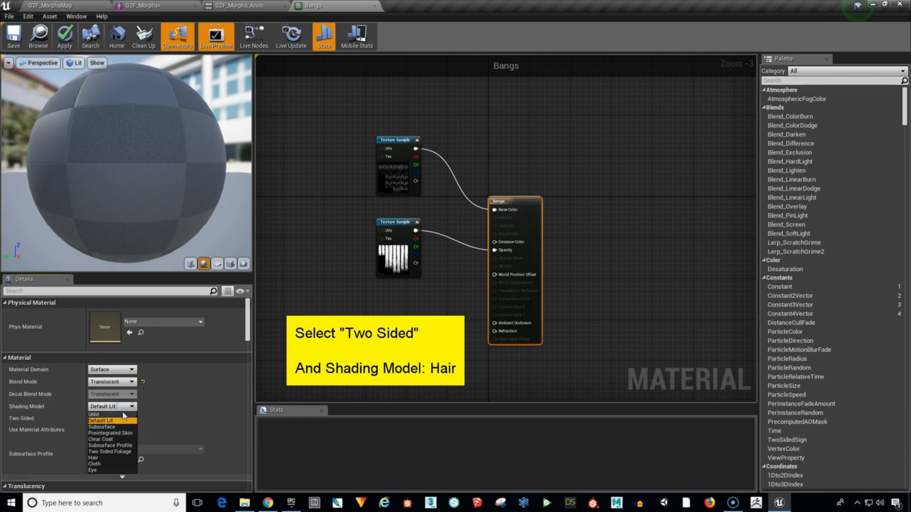
pyautogui.click(104, 459)
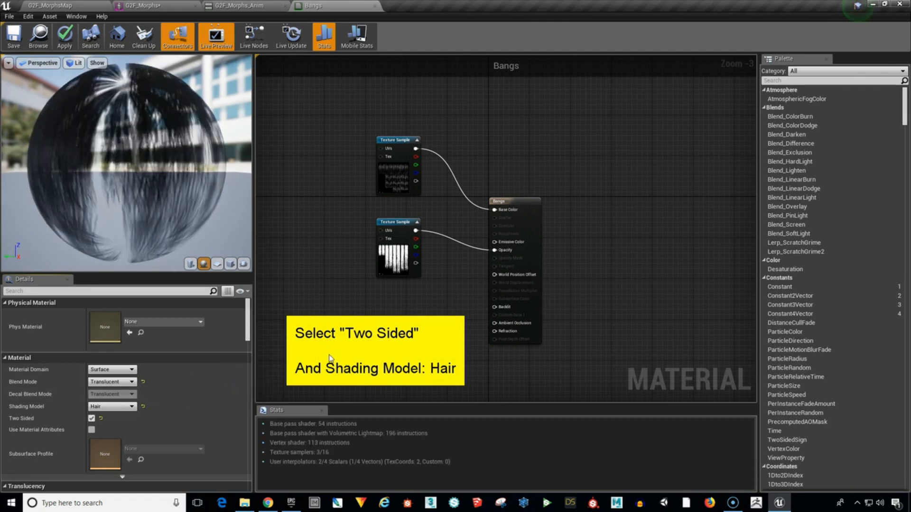
# Save the Bangs material and close it.
pyautogui.click(14, 40)
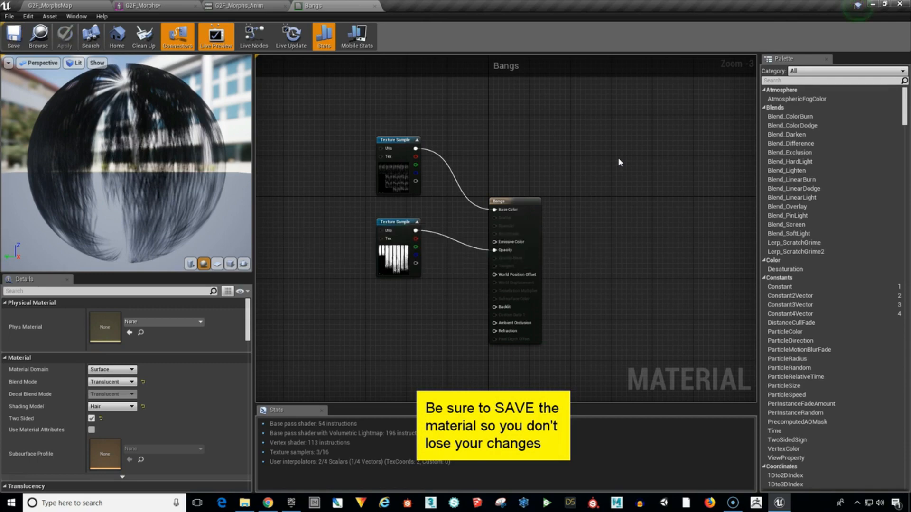
pyautogui.click(598, 155)
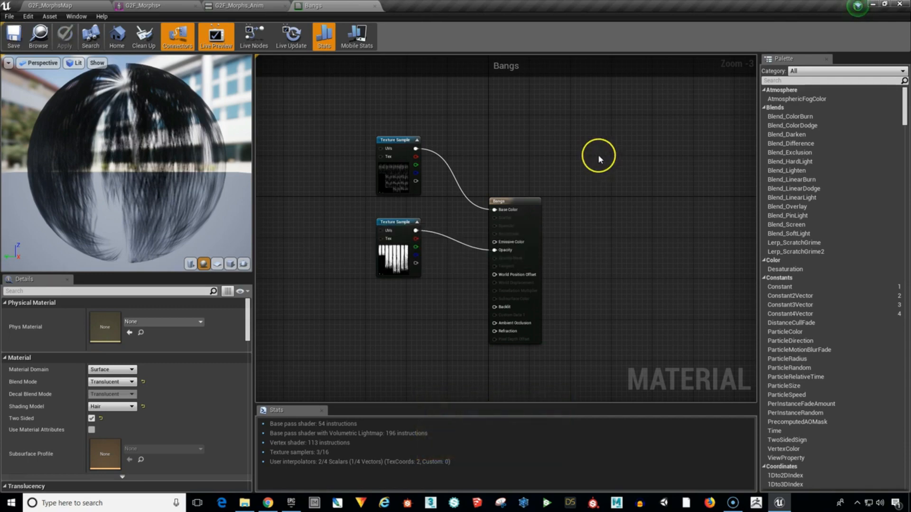
pyautogui.click(376, 6)
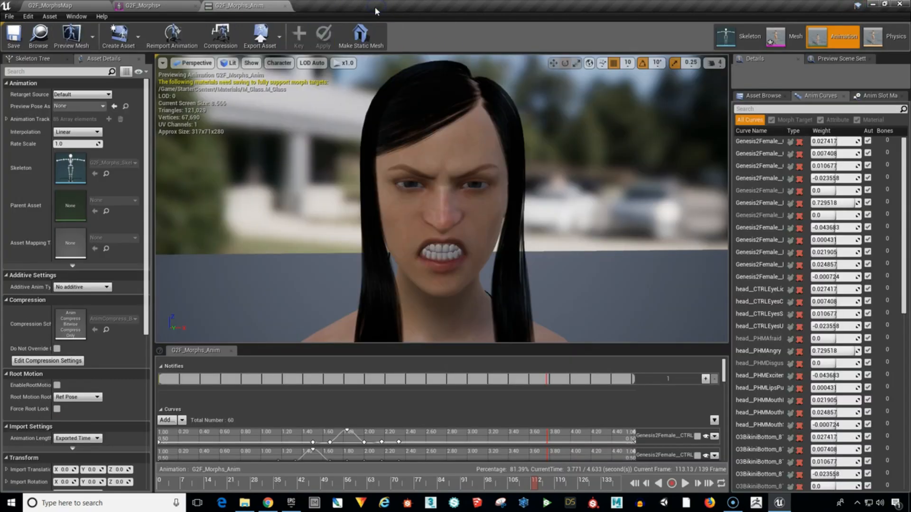
# Open the Base material from the level's Materials folder and stack its two Texture Sample nodes left of the Base node.
pyautogui.click(71, 7)
pyautogui.click(252, 397)
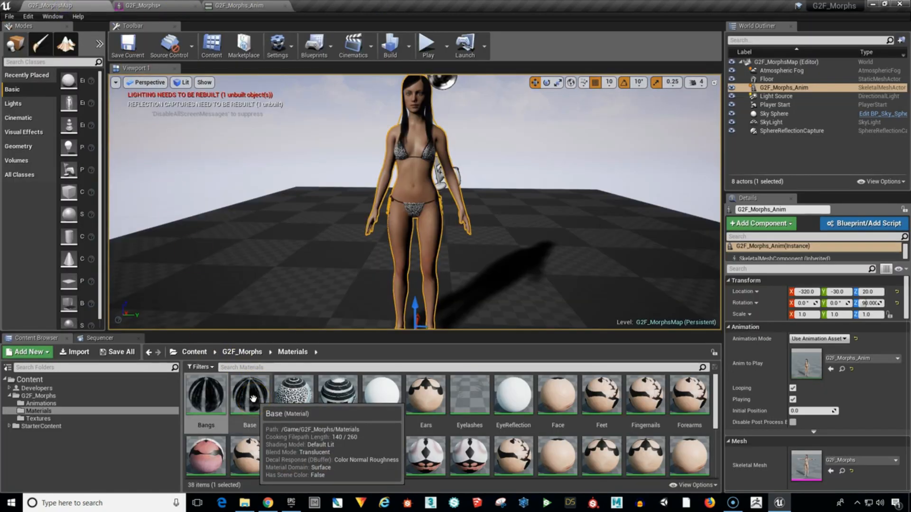
pyautogui.doubleClick(253, 399)
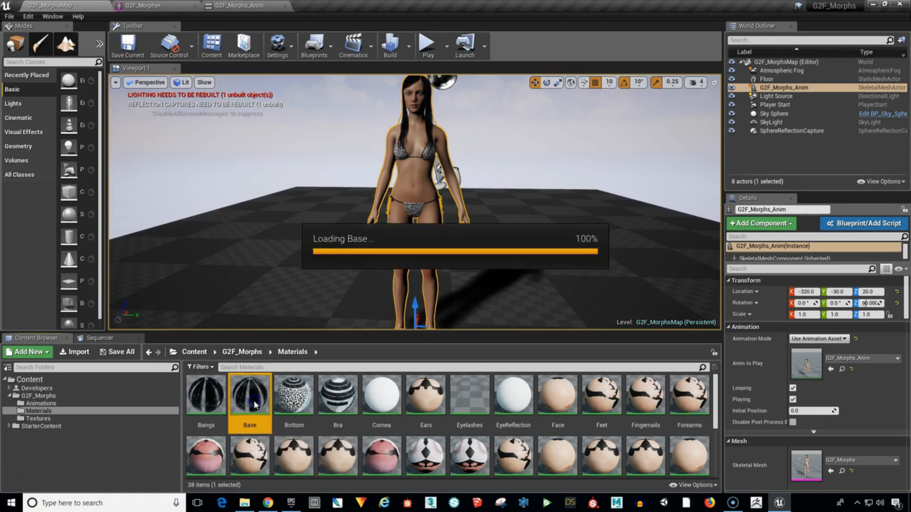
pyautogui.moveTo(608, 157); pyautogui.dragTo(652, 245, button='right')
pyautogui.moveTo(662, 205); pyautogui.dragTo(667, 233, button='right')
pyautogui.moveTo(664, 91); pyautogui.dragTo(452, 171)
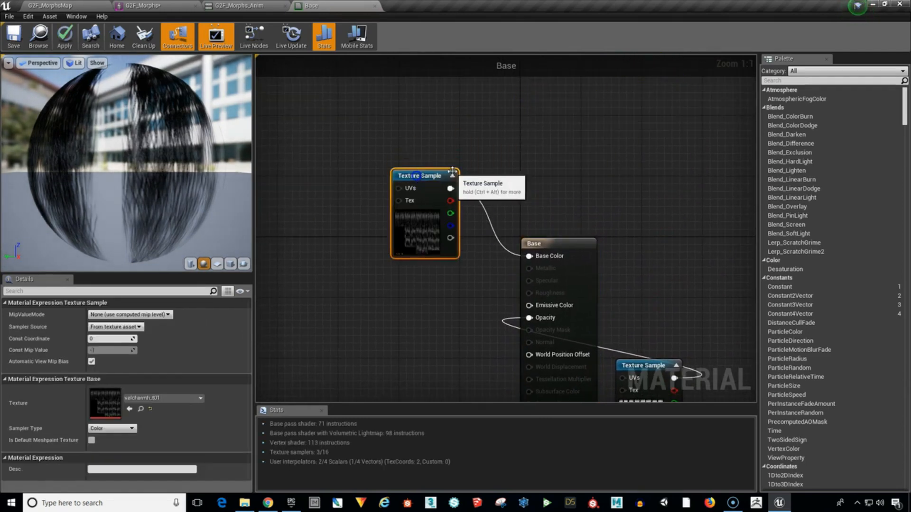
pyautogui.moveTo(658, 220); pyautogui.dragTo(673, 95, button='right')
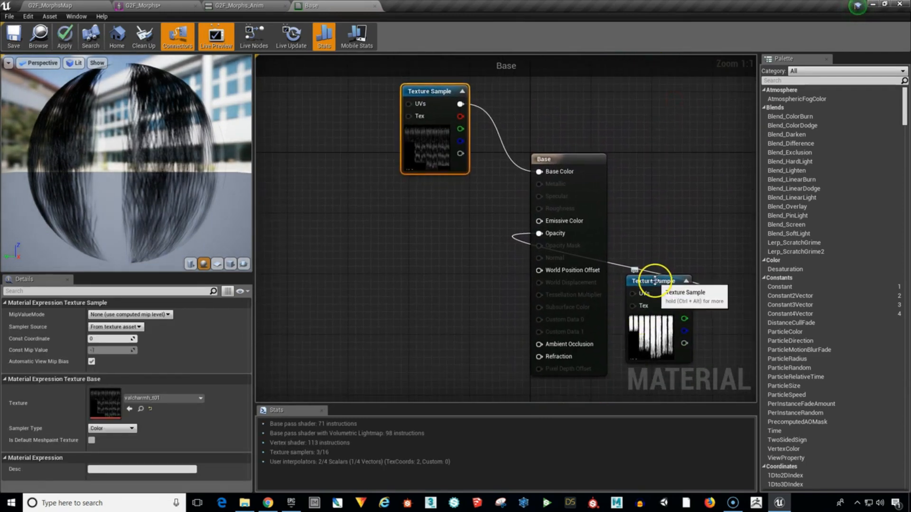
pyautogui.moveTo(654, 281); pyautogui.dragTo(428, 198)
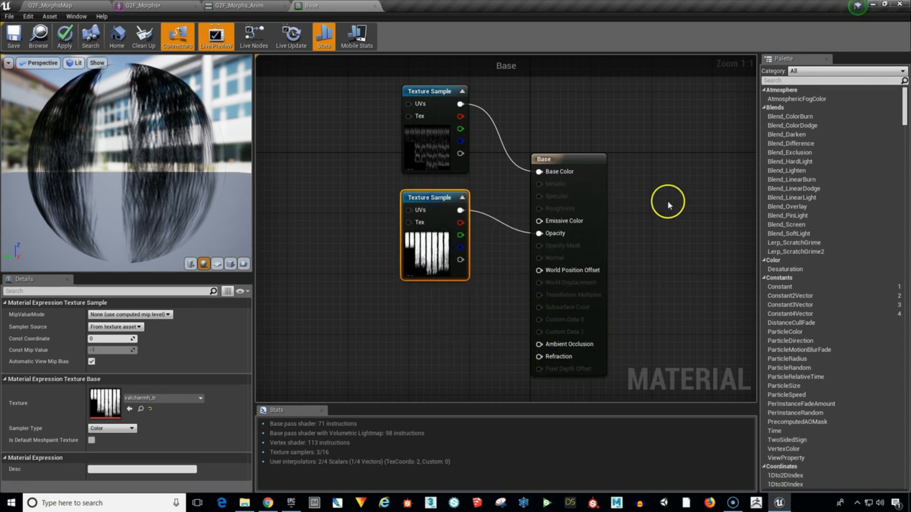
# Make the Base material two-sided and set its shading model to Hair.
pyautogui.moveTo(668, 205); pyautogui.dragTo(656, 201, button='right')
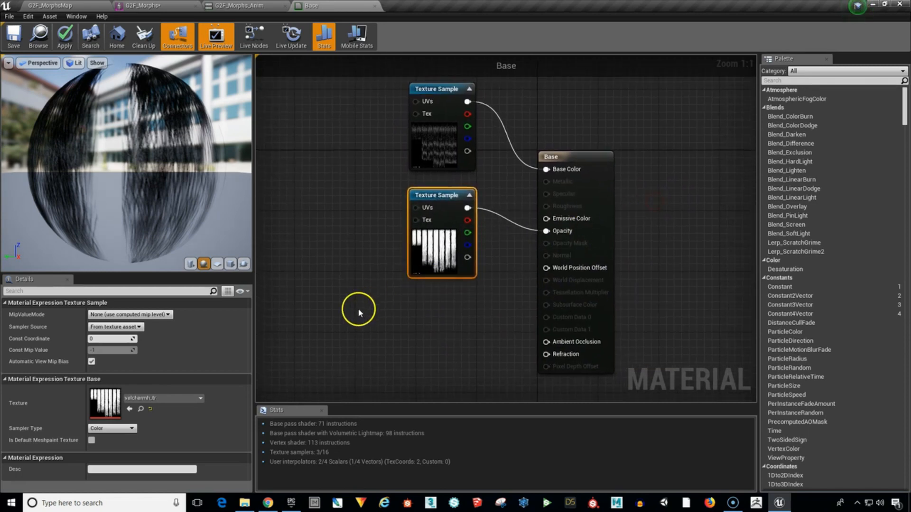
pyautogui.click(581, 157)
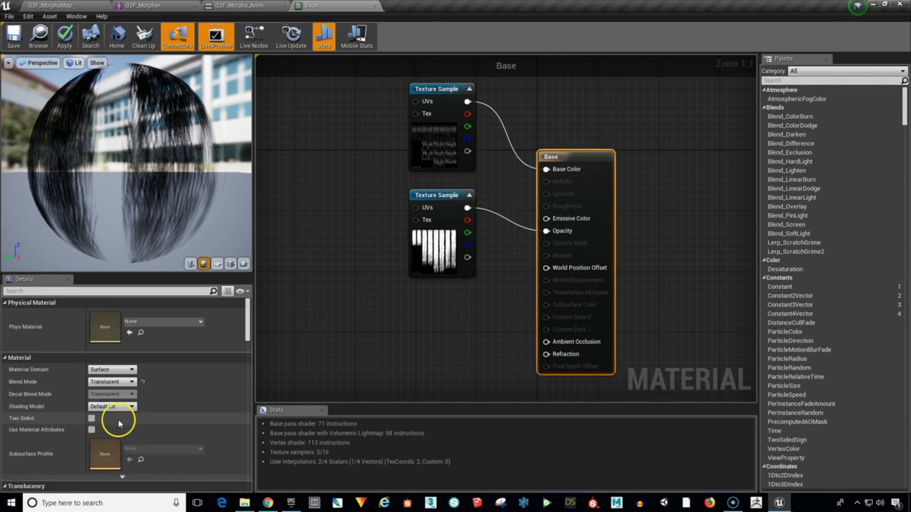
pyautogui.click(93, 420)
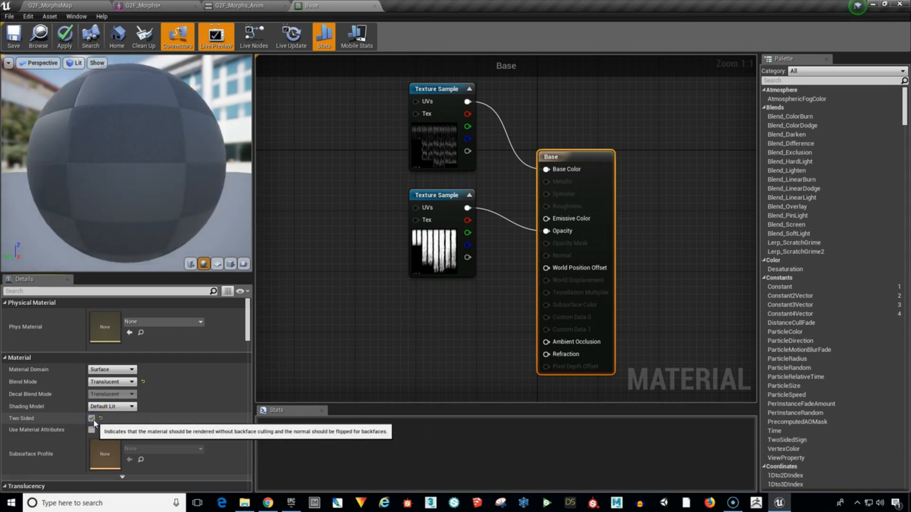
pyautogui.click(126, 408)
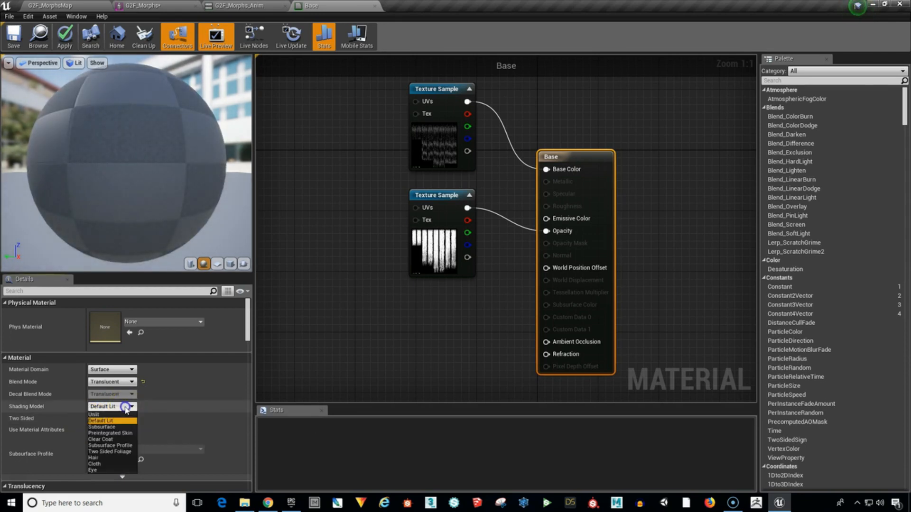
pyautogui.click(100, 458)
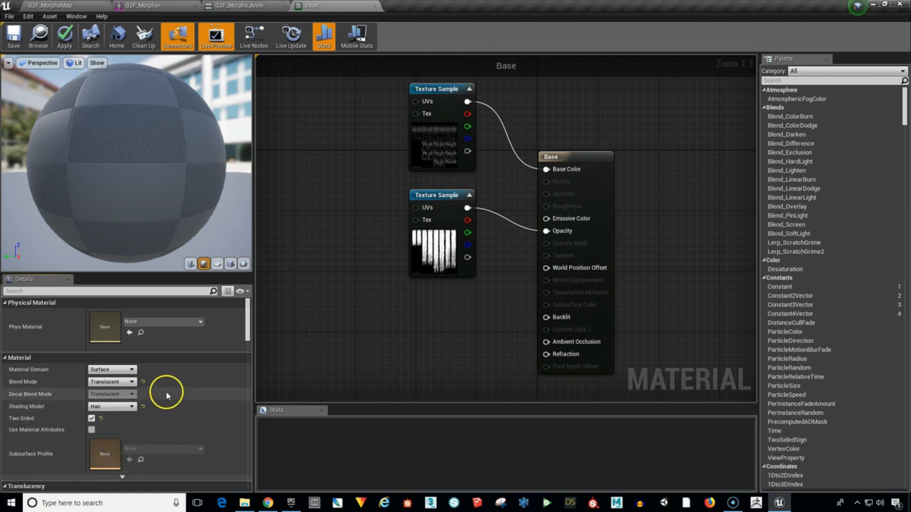
# Save and close the Base material, and return to the G2F_MorphsMap level.
pyautogui.click(15, 36)
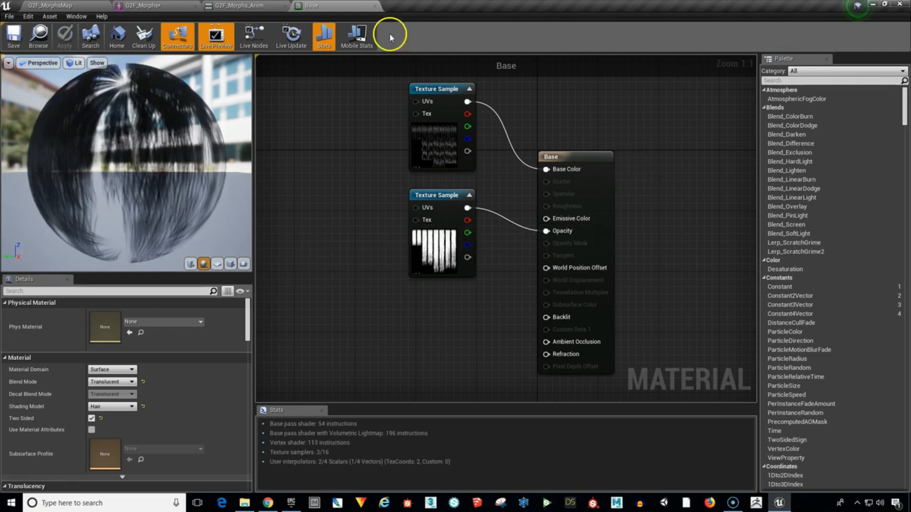
pyautogui.click(375, 5)
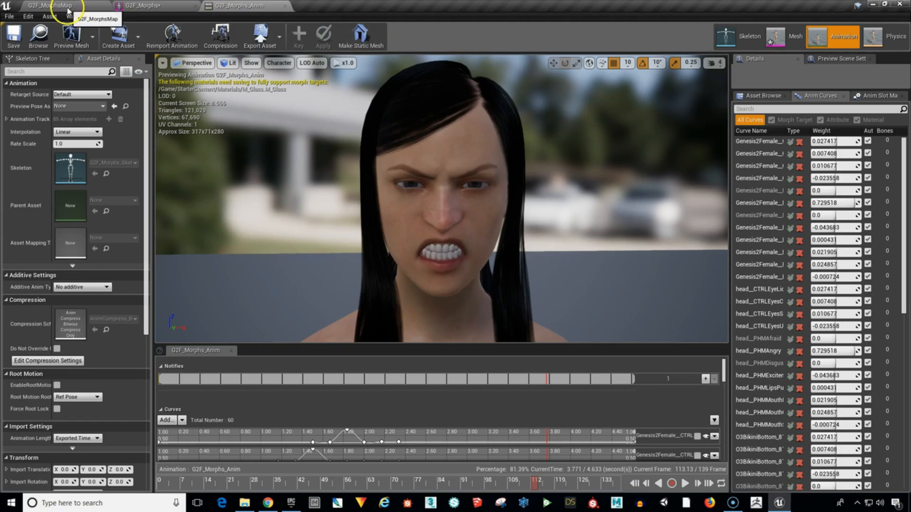
pyautogui.click(49, 5)
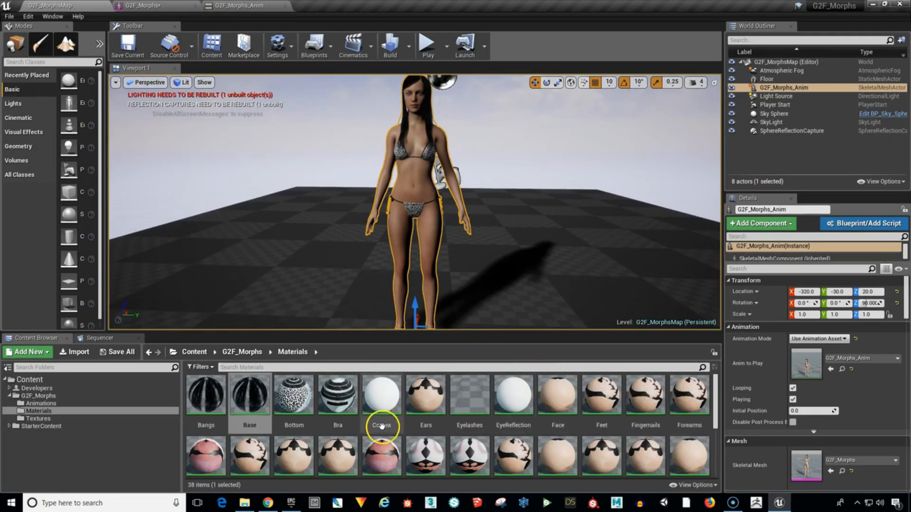
# Open the Skullcap material and stack its Base Color and Opacity Texture Sample nodes left of the Skullcap node.
pyautogui.moveTo(715, 406); pyautogui.dragTo(710, 457)
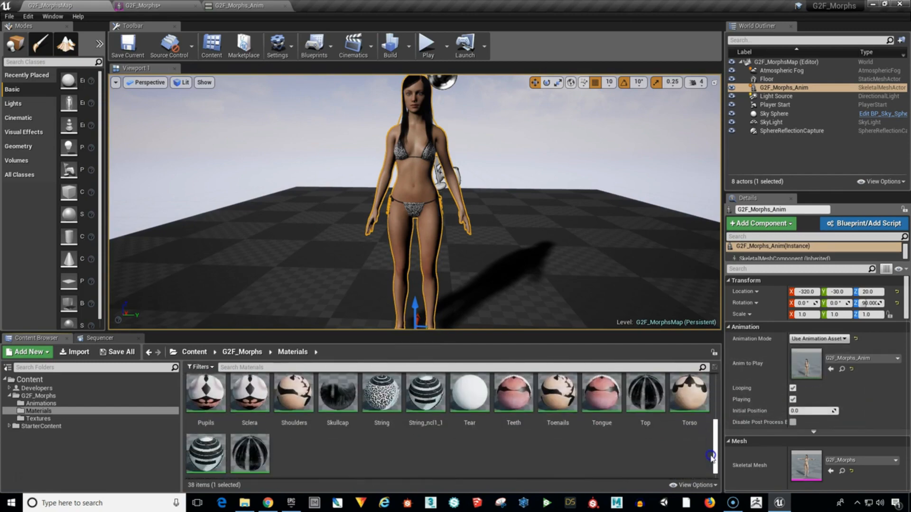
pyautogui.doubleClick(346, 395)
pyautogui.moveTo(632, 219); pyautogui.dragTo(675, 339, button='right')
pyautogui.moveTo(654, 128); pyautogui.dragTo(380, 182)
pyautogui.moveTo(474, 294); pyautogui.dragTo(501, 201, button='right')
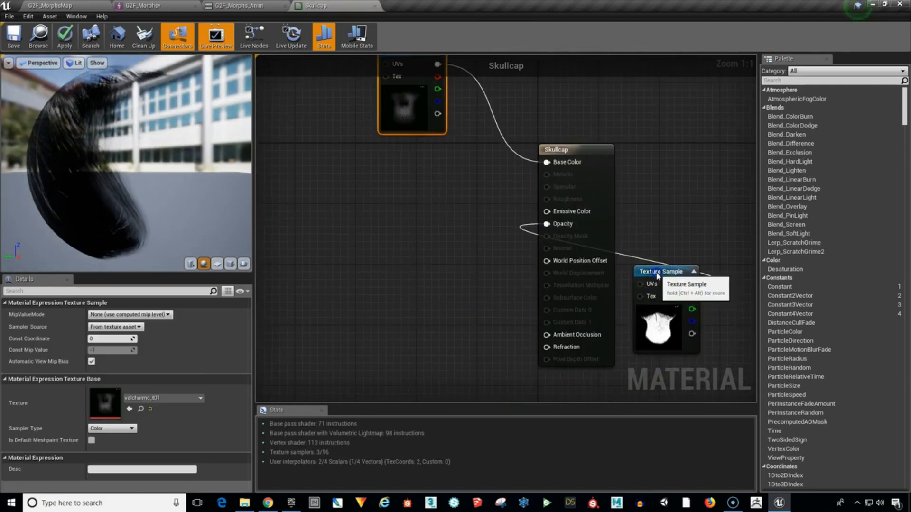
pyautogui.moveTo(656, 270); pyautogui.dragTo(413, 196)
# Make the Skullcap material two-sided with the Hair shading model, and save and close it.
pyautogui.click(91, 419)
pyautogui.click(128, 407)
pyautogui.click(105, 465)
pyautogui.moveTo(326, 174); pyautogui.dragTo(352, 207, button='right')
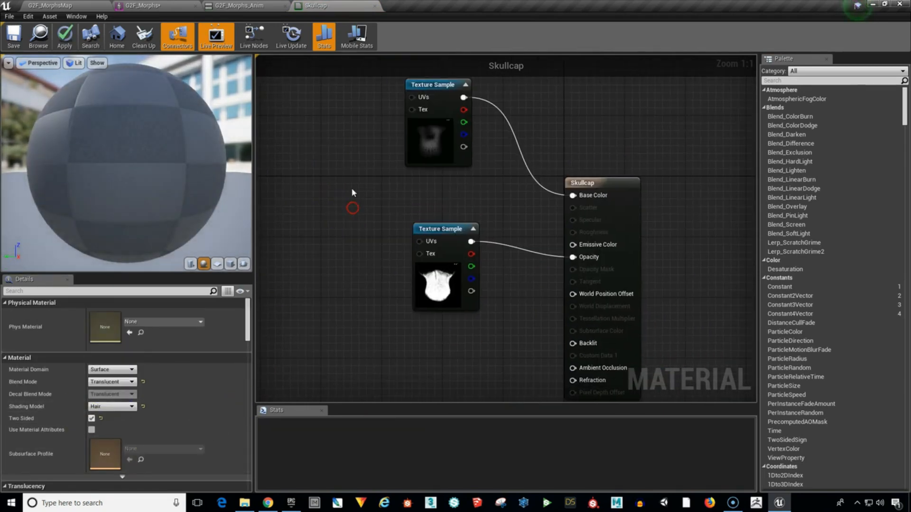
pyautogui.click(21, 40)
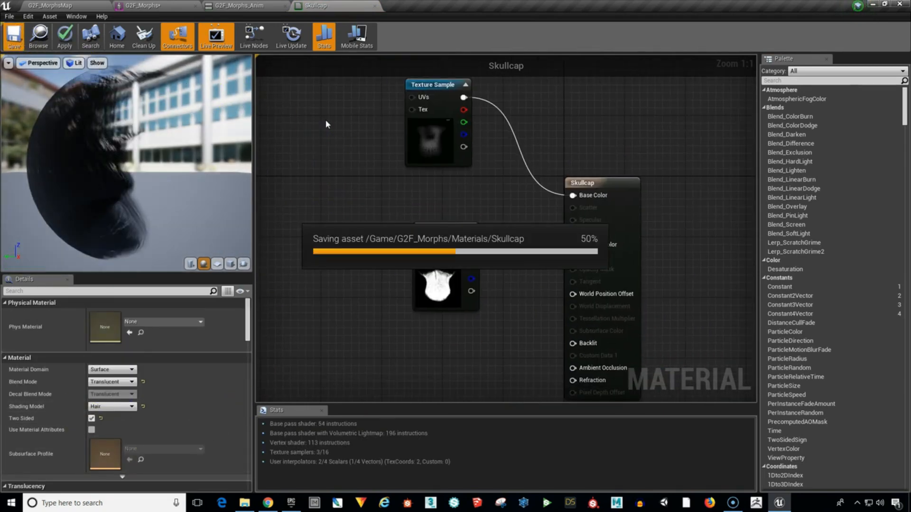
pyautogui.click(375, 6)
# Open the Top material and stack its Base Color and Opacity Texture Sample nodes left of the Top node.
pyautogui.doubleClick(640, 395)
pyautogui.moveTo(631, 159); pyautogui.dragTo(668, 259, button='right')
pyautogui.moveTo(648, 75); pyautogui.dragTo(389, 179)
pyautogui.moveTo(621, 346); pyautogui.dragTo(381, 293)
# Make the Top material two-sided with the Hair shading model, and save it.
pyautogui.moveTo(636, 231); pyautogui.dragTo(657, 146, button='right')
pyautogui.click(570, 178)
pyautogui.click(91, 418)
pyautogui.click(117, 406)
pyautogui.click(119, 458)
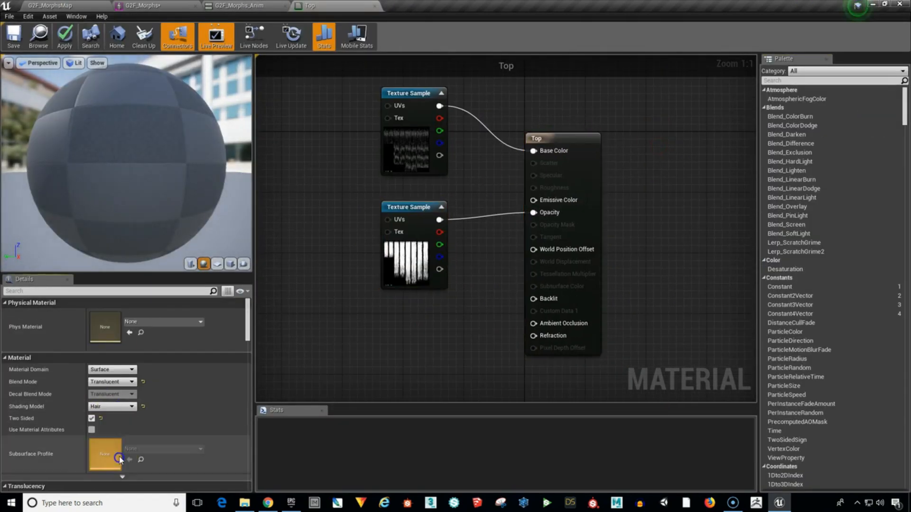
pyautogui.click(14, 35)
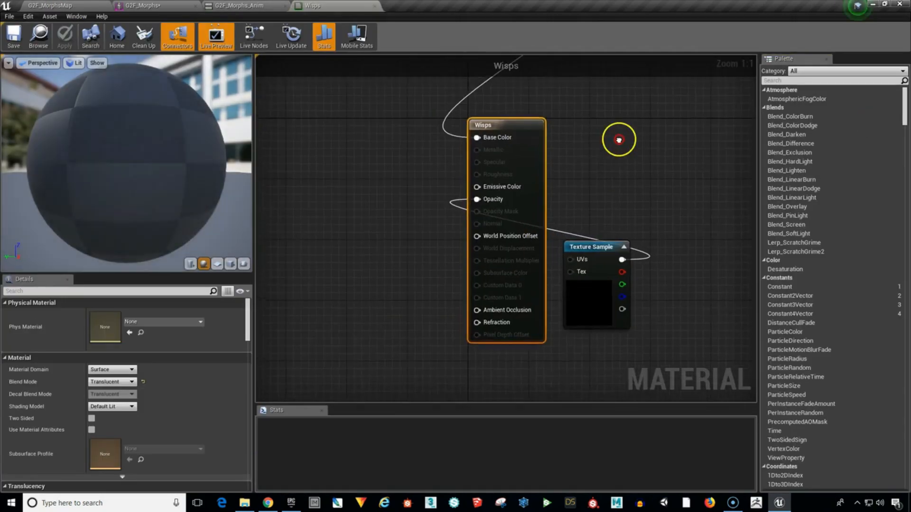
# Stack the Base Color and Opacity Texture Sample nodes of the Wisps material left of the Wisps node.
pyautogui.moveTo(618, 140); pyautogui.dragTo(663, 231, button='right')
pyautogui.moveTo(648, 75); pyautogui.dragTo(415, 170)
pyautogui.moveTo(669, 215); pyautogui.dragTo(686, 144, button='right')
pyautogui.moveTo(643, 267); pyautogui.dragTo(433, 206)
# Make the Wisps material two-sided with the Hair shading model, and save it.
pyautogui.click(562, 178)
pyautogui.click(92, 418)
pyautogui.click(113, 406)
pyautogui.click(111, 459)
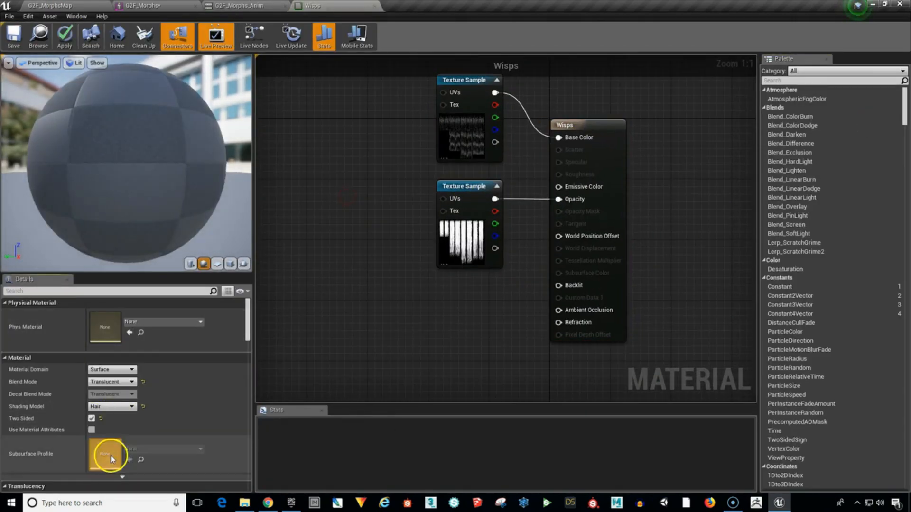
pyautogui.click(13, 35)
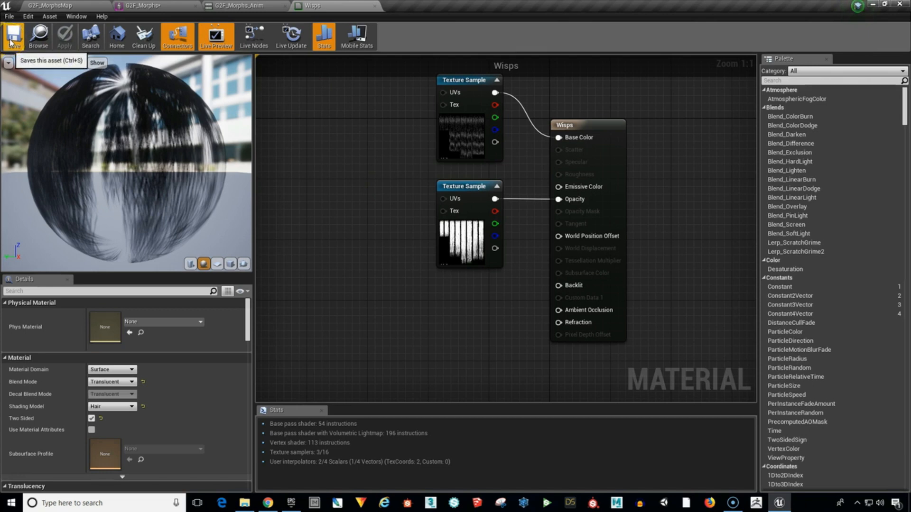
pyautogui.click(369, 212)
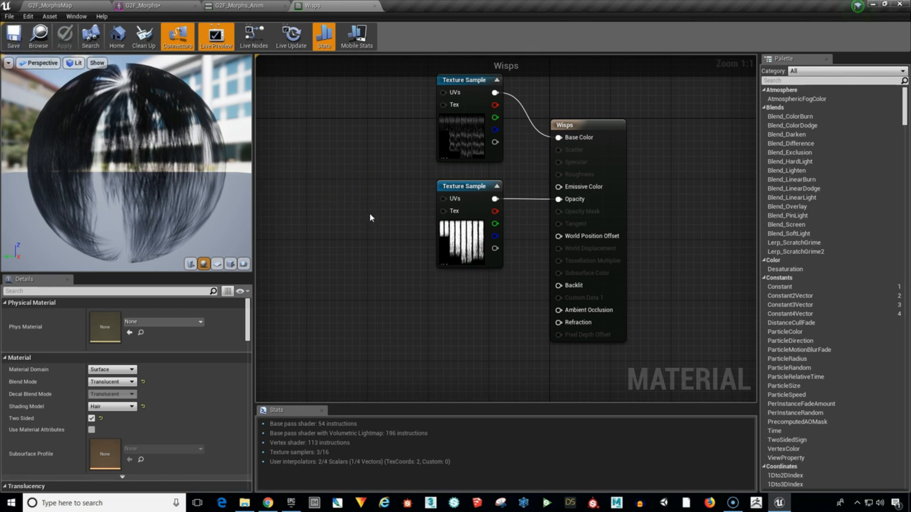
# Return to the G2F_Morphs mesh to check the character's hair, and switch to the G2F_Morphs_Anim animation.
pyautogui.click(67, 5)
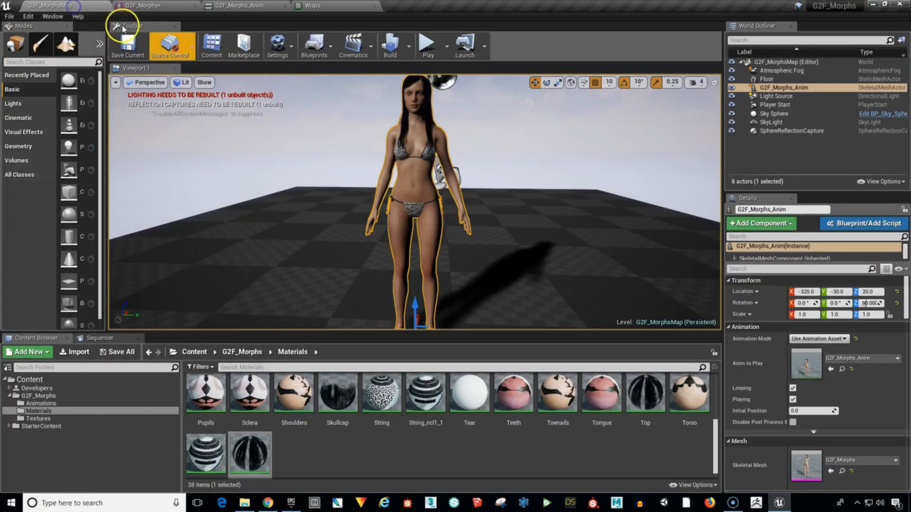
pyautogui.moveTo(715, 447); pyautogui.dragTo(708, 398)
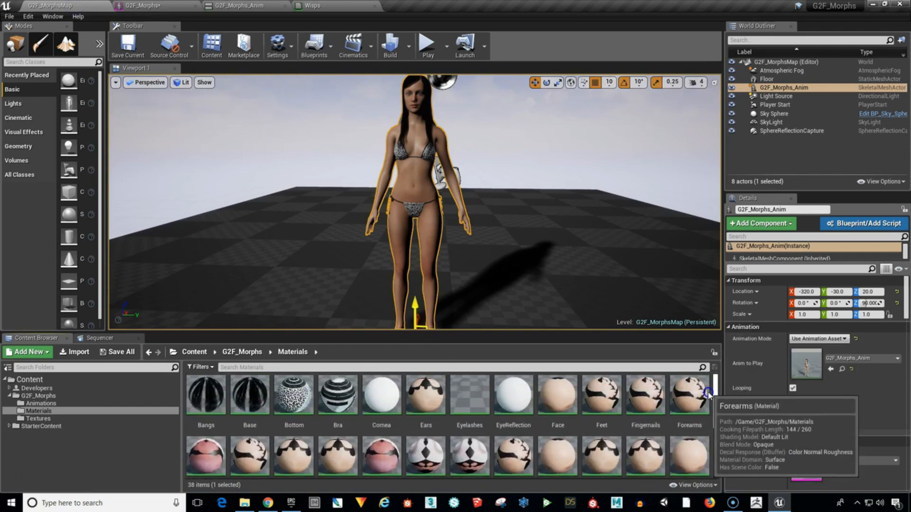
pyautogui.click(169, 10)
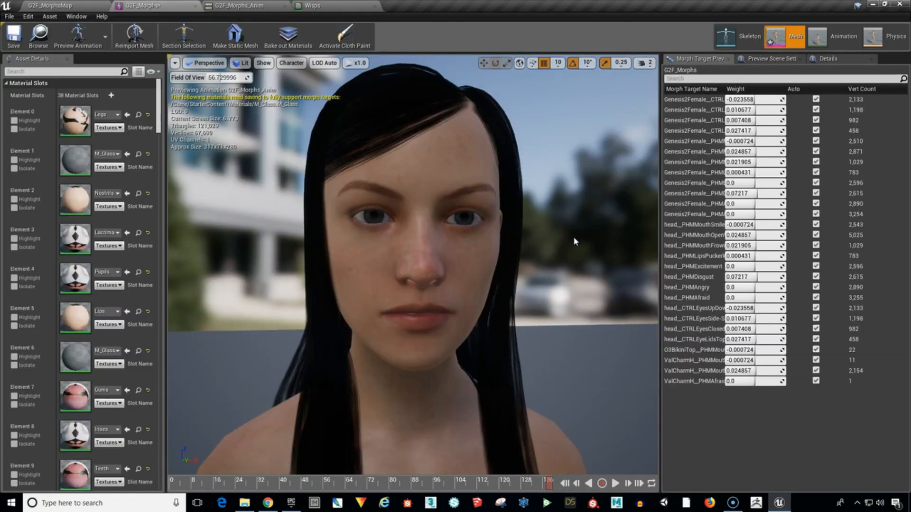
pyautogui.click(573, 252)
pyautogui.click(570, 273)
pyautogui.click(545, 282)
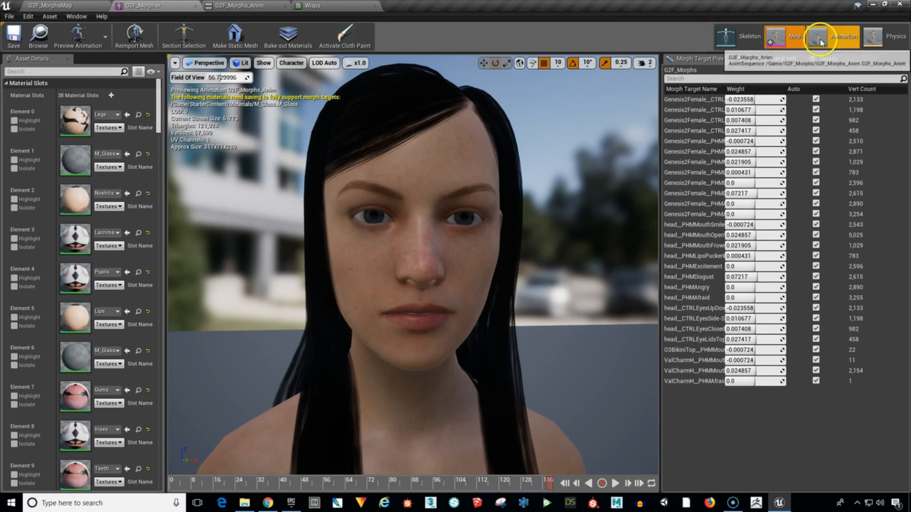
pyautogui.click(841, 36)
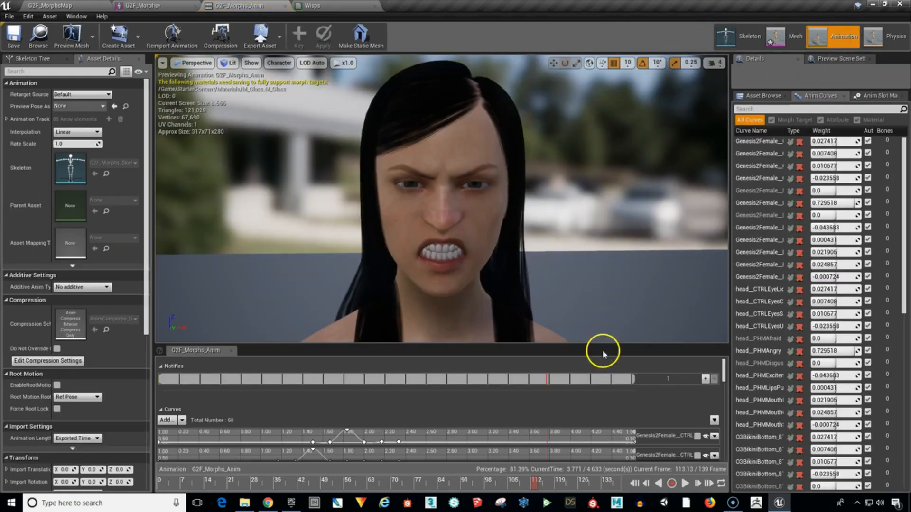
# Play and scrub through the G2F_Morphs_Anim timeline to review the character's facial expressions.
pyautogui.moveTo(533, 489); pyautogui.dragTo(177, 489)
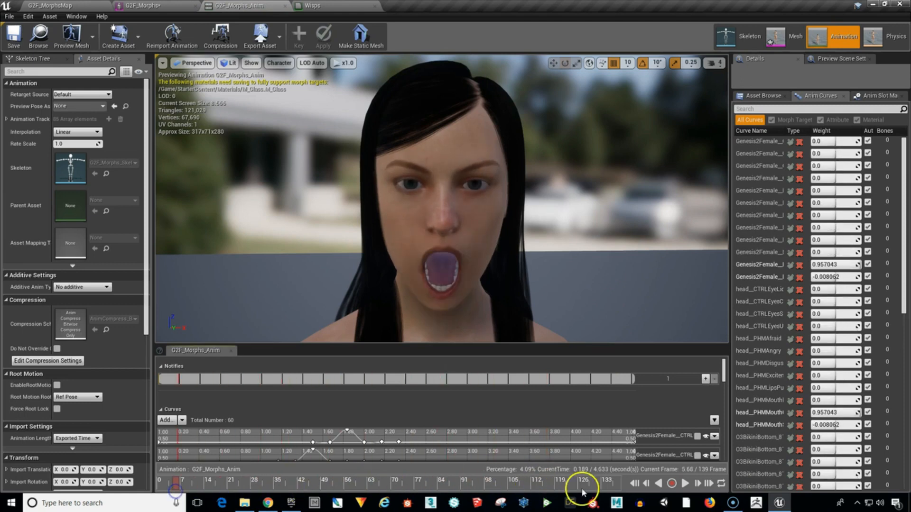
pyautogui.click(684, 483)
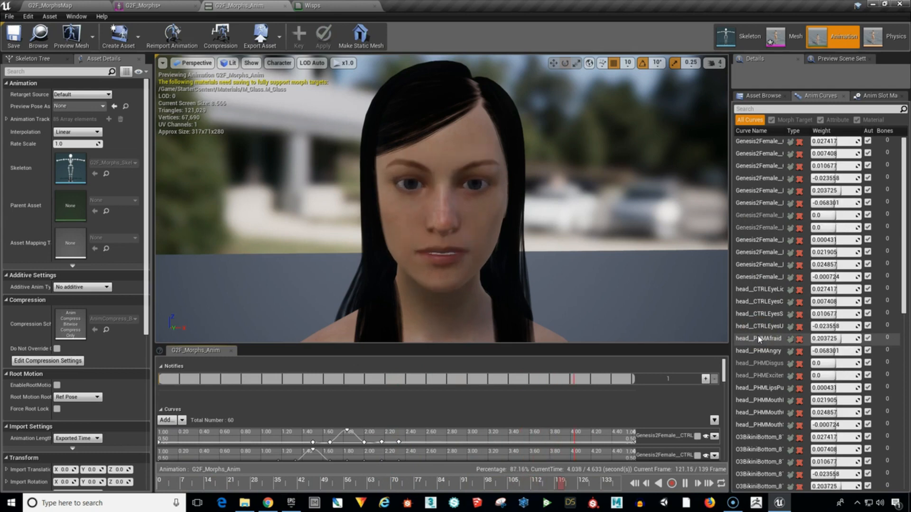
pyautogui.click(684, 484)
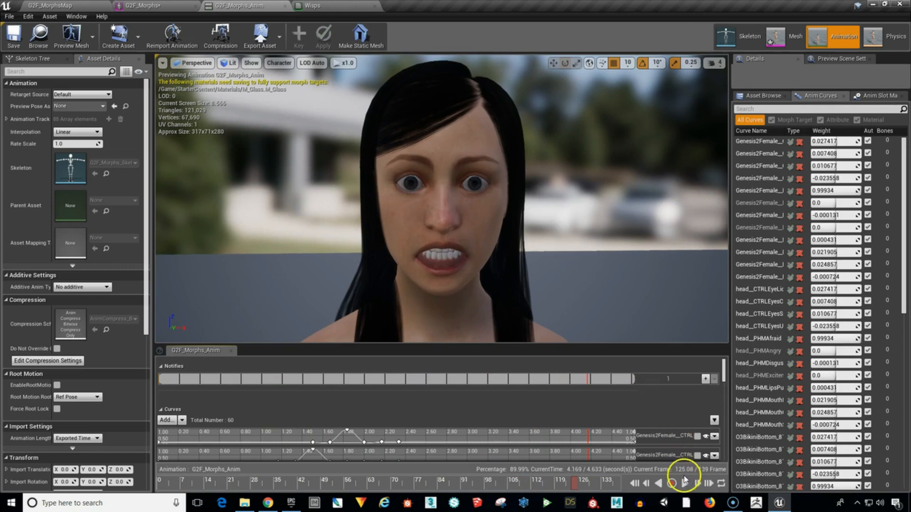
pyautogui.moveTo(573, 485); pyautogui.dragTo(169, 502)
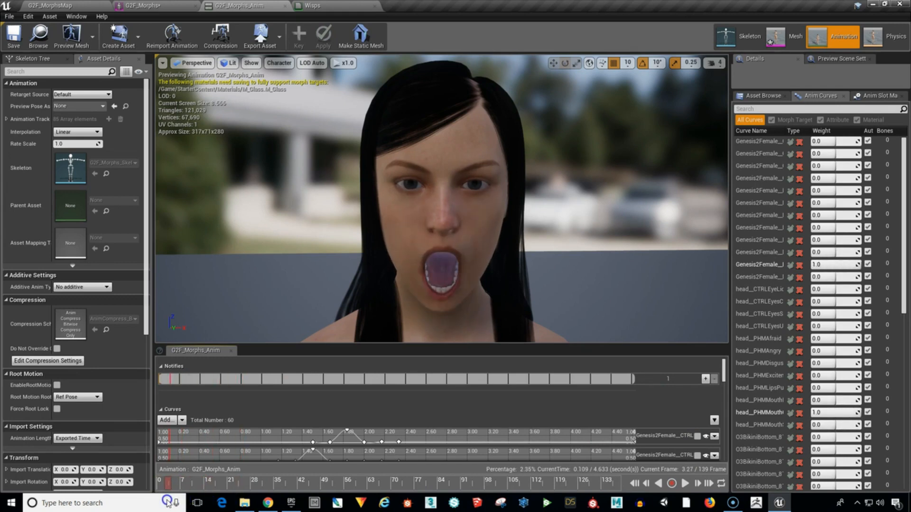
pyautogui.moveTo(167, 502); pyautogui.dragTo(357, 495)
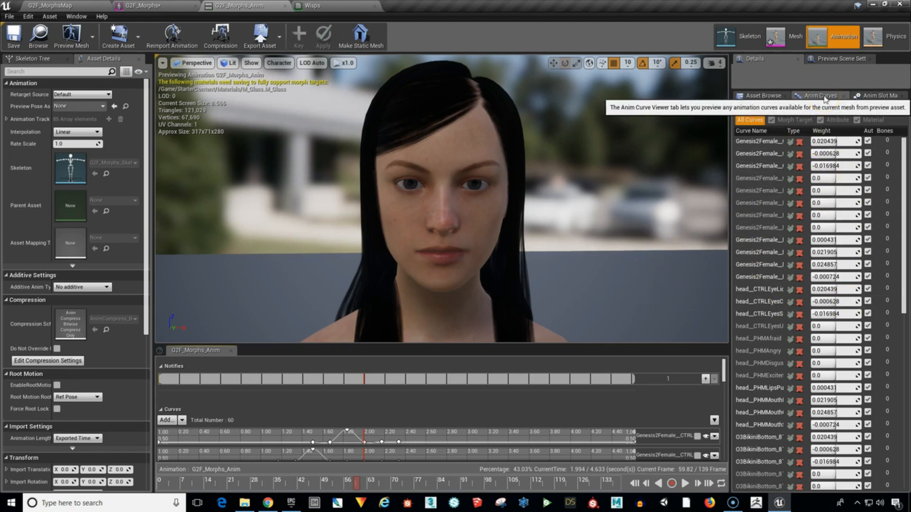
# Check which animation assets are available for the skeleton, and look through the animation curve list with its weights.
pyautogui.click(766, 95)
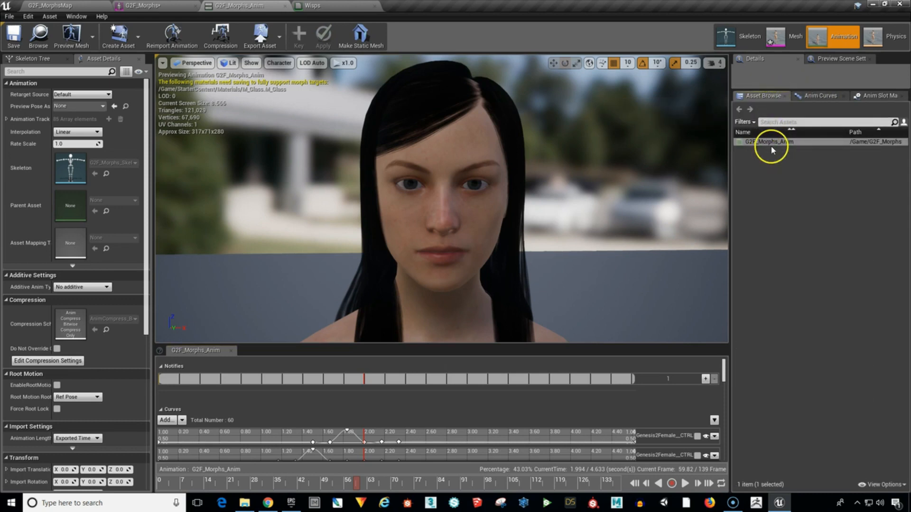
pyautogui.moveTo(769, 142)
pyautogui.click(814, 97)
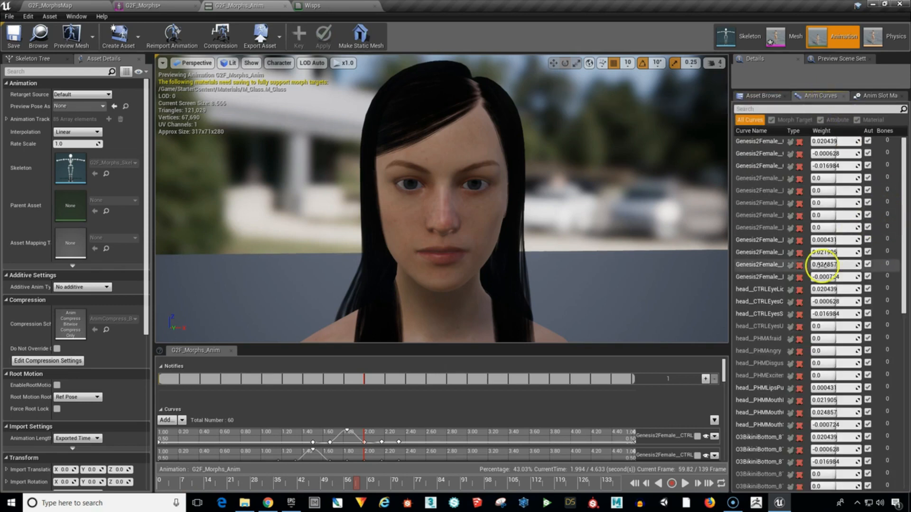
pyautogui.scroll(-3, 724, 369)
# Enlarge the notifies and curves area below the preview, and slightly widen the asset details area.
pyautogui.moveTo(728, 377)
pyautogui.mouseDown()
pyautogui.moveTo(738, 436)
pyautogui.moveTo(733, 361)
pyautogui.mouseUp()
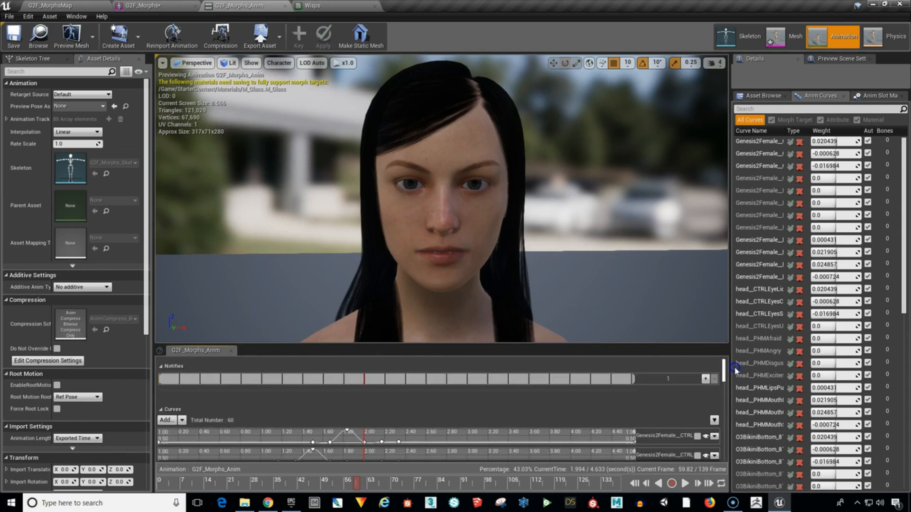
pyautogui.moveTo(628, 345)
pyautogui.mouseDown()
pyautogui.moveTo(645, 169)
pyautogui.moveTo(636, 107)
pyautogui.moveTo(629, 349)
pyautogui.moveTo(628, 327)
pyautogui.mouseUp()
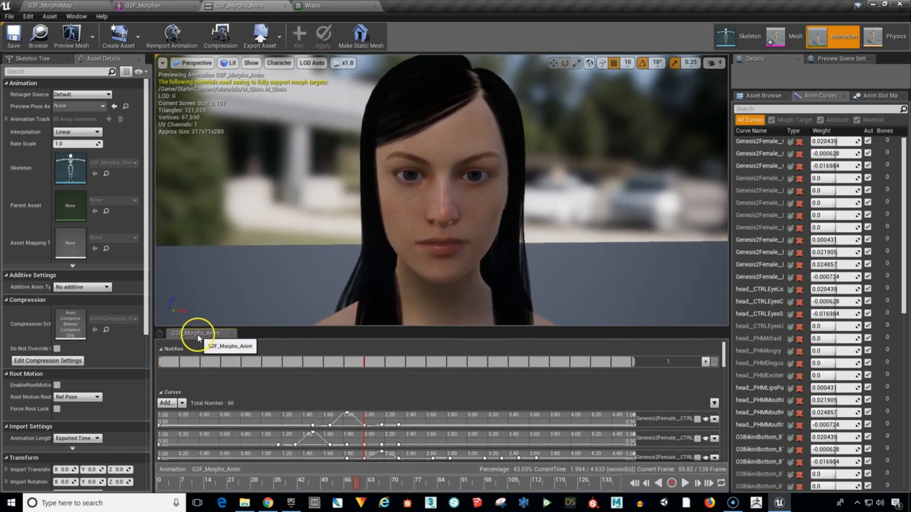
pyautogui.click(199, 335)
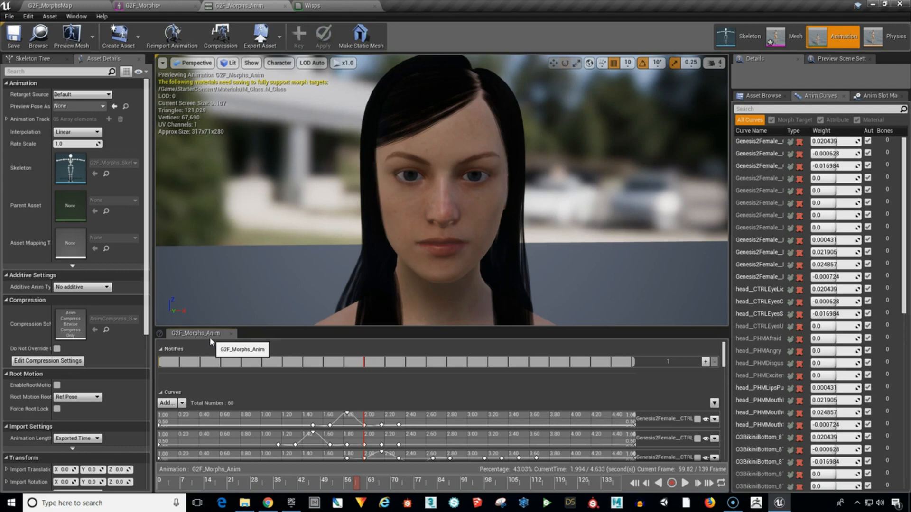
pyautogui.moveTo(350, 327); pyautogui.dragTo(325, 315)
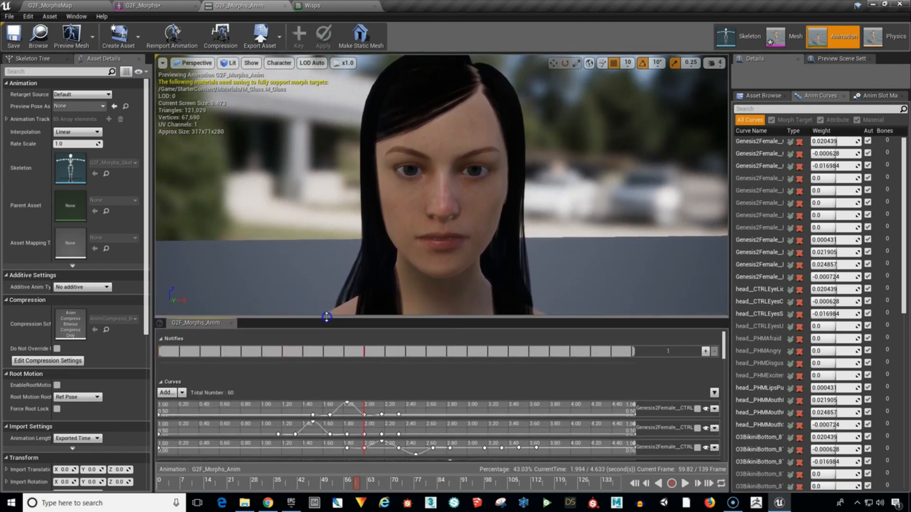
pyautogui.moveTo(154, 230); pyautogui.dragTo(158, 252)
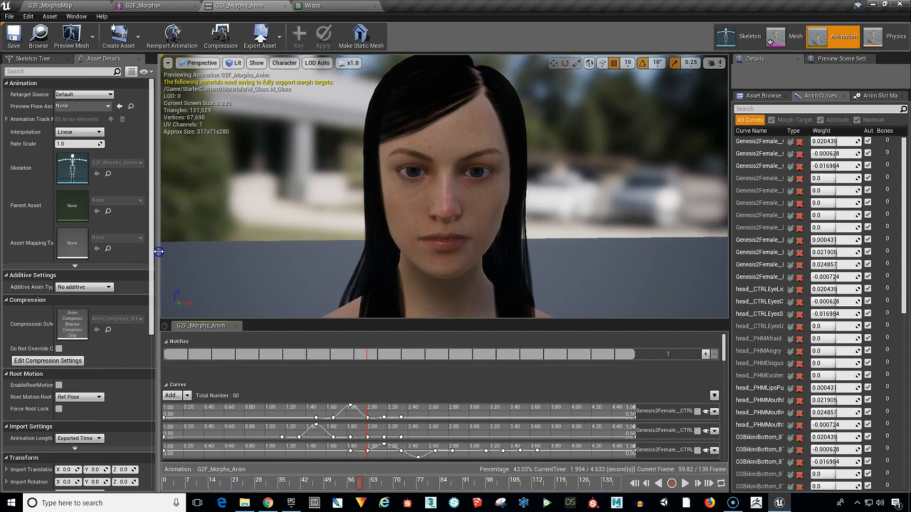
# Look through the bone hierarchy of the Genesis2Female skeleton.
pyautogui.click(40, 62)
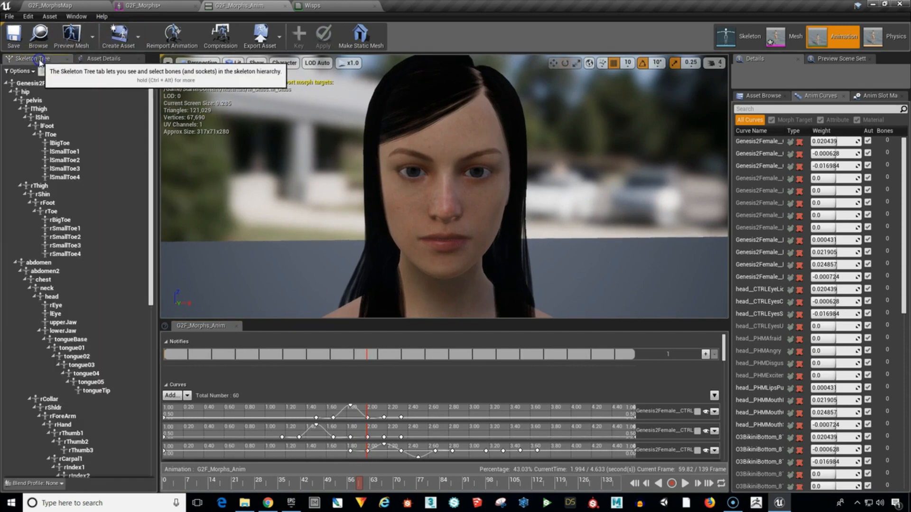
pyautogui.moveTo(151, 194)
pyautogui.mouseDown()
pyautogui.moveTo(154, 372)
pyautogui.moveTo(159, 184)
pyautogui.mouseUp()
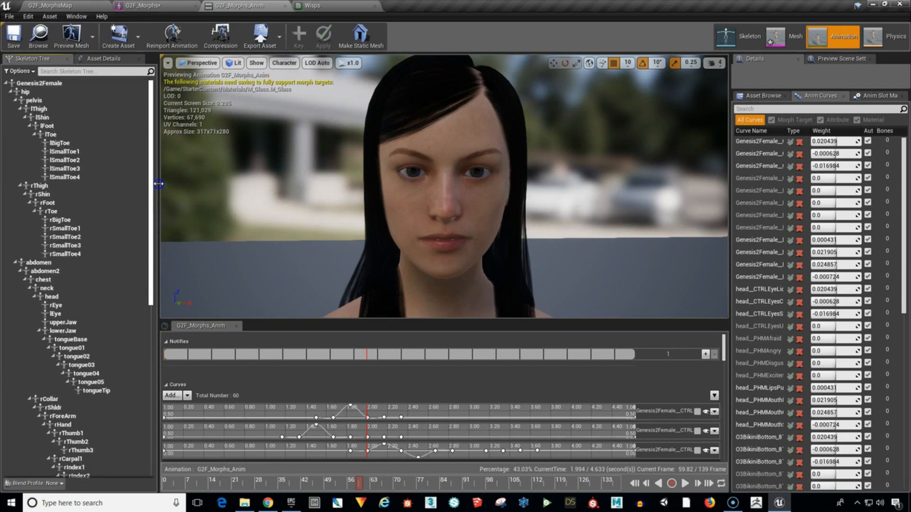
pyautogui.scroll(-8, 130, 305)
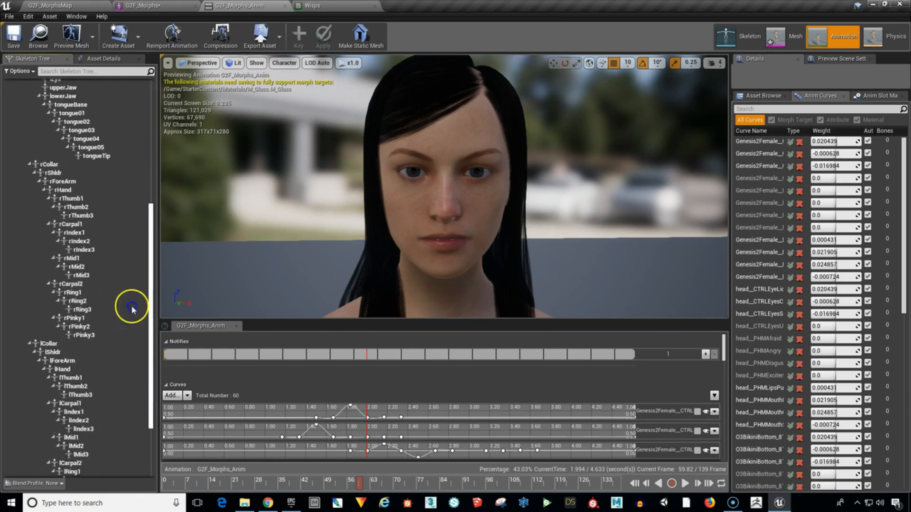
pyautogui.scroll(8, 126, 163)
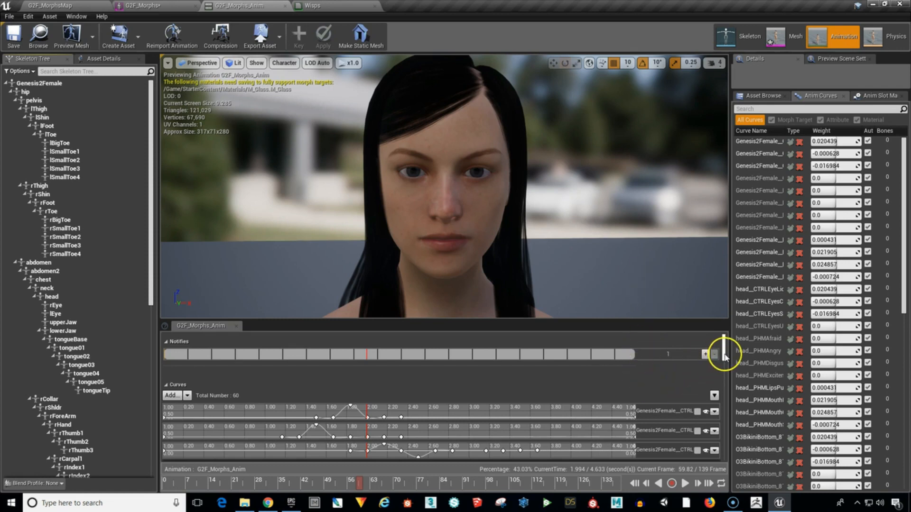
# Inspect the first morph curve of the animation in its expanded track, and collapse the track again.
pyautogui.moveTo(724, 354)
pyautogui.mouseDown()
pyautogui.moveTo(725, 447)
pyautogui.moveTo(719, 360)
pyautogui.mouseUp()
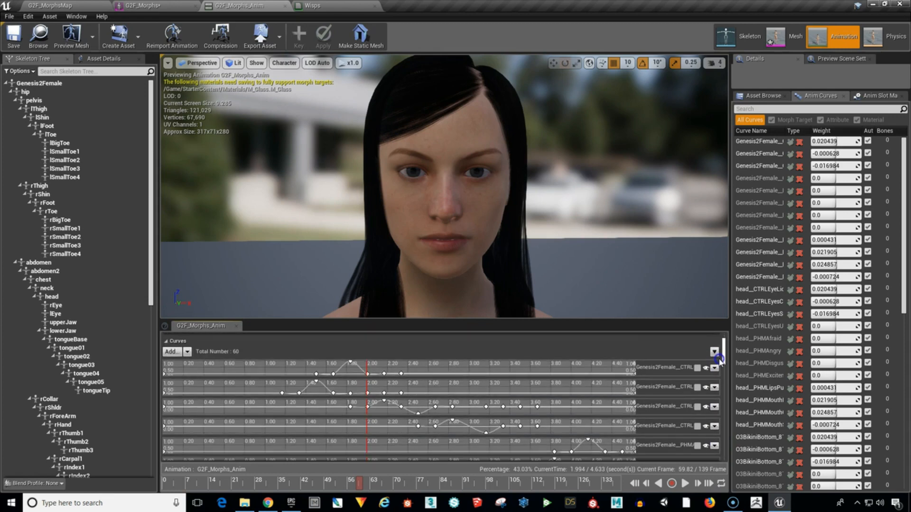
pyautogui.click(697, 368)
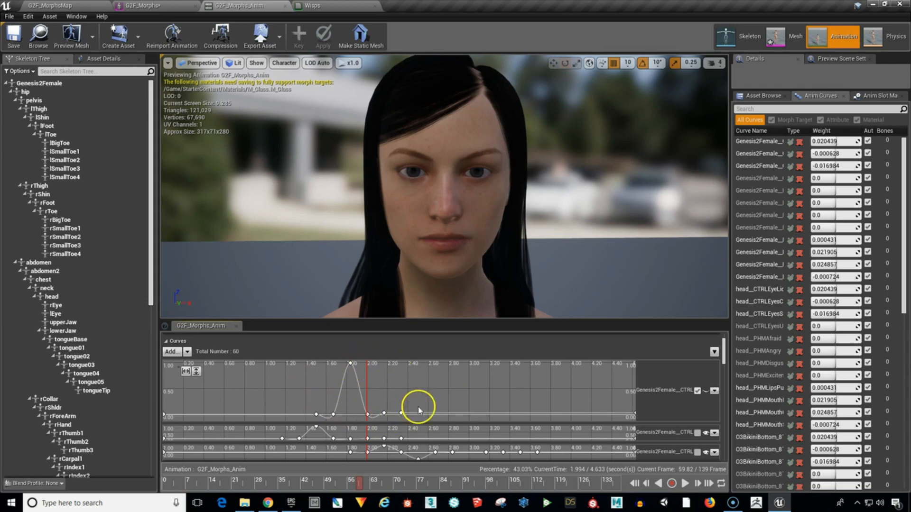
pyautogui.click(698, 391)
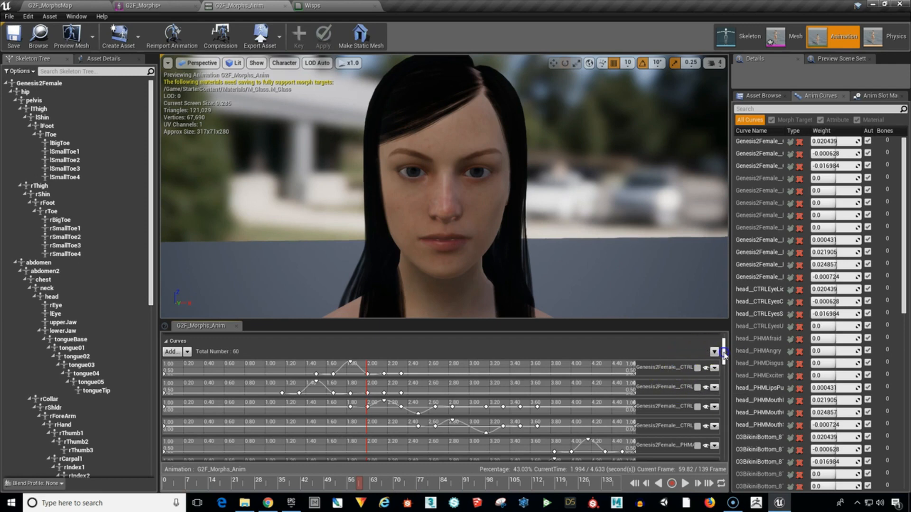
pyautogui.moveTo(724, 353); pyautogui.dragTo(721, 347)
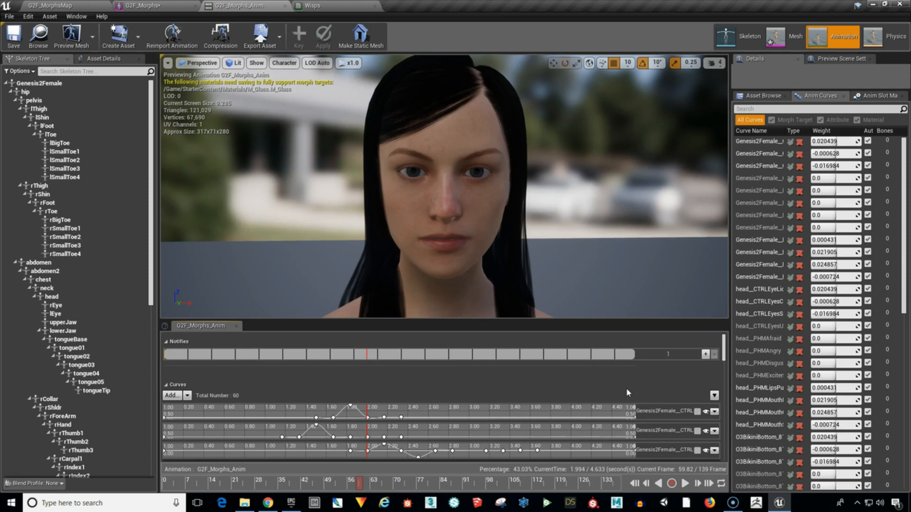
# Save a copy of the animation as Anim_01 in the Animations folder of G2F_Morphs.
pyautogui.click(16, 17)
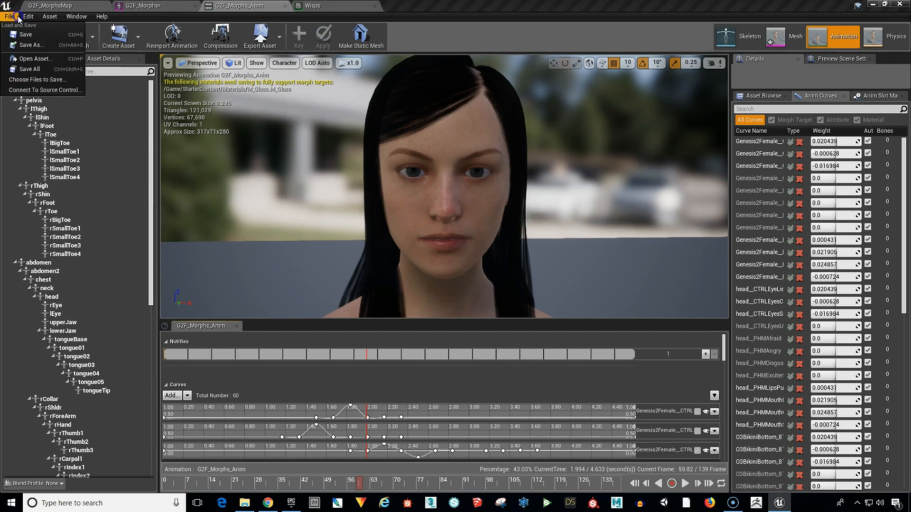
pyautogui.click(30, 45)
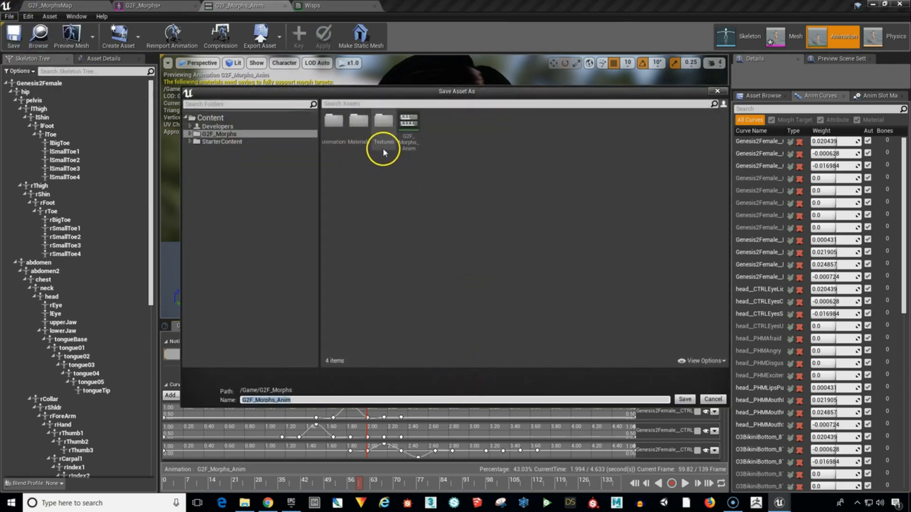
pyautogui.click(335, 124)
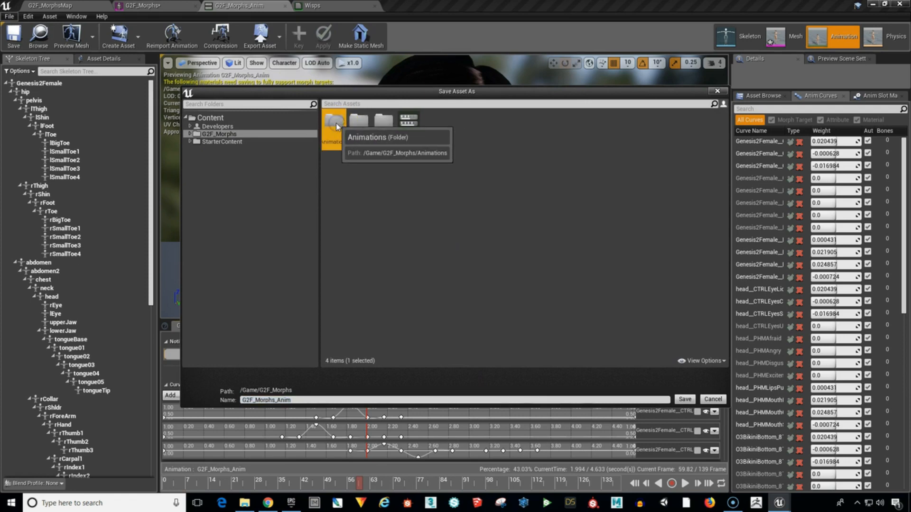
pyautogui.doubleClick(335, 124)
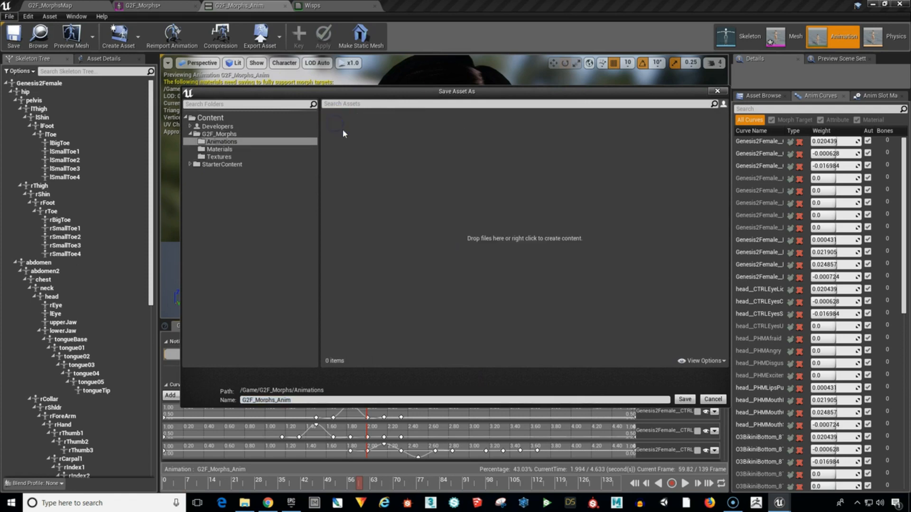
pyautogui.doubleClick(321, 400)
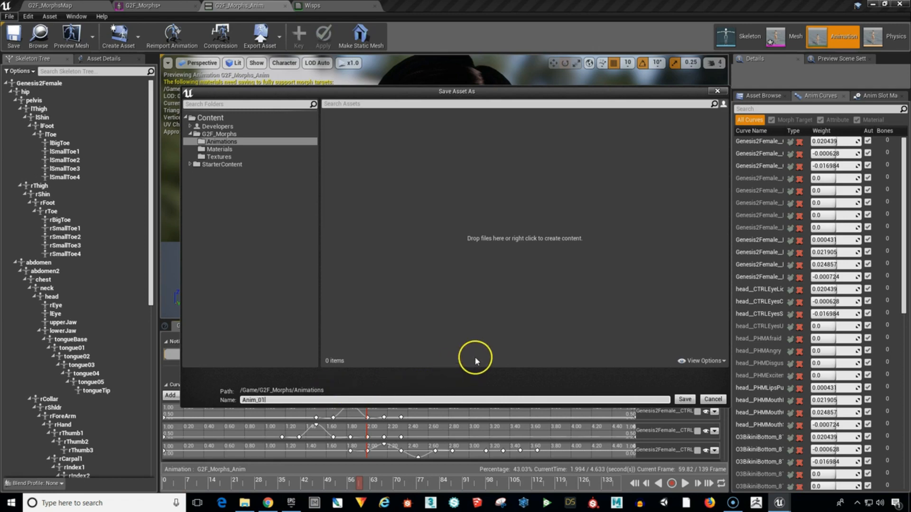
pyautogui.click(685, 398)
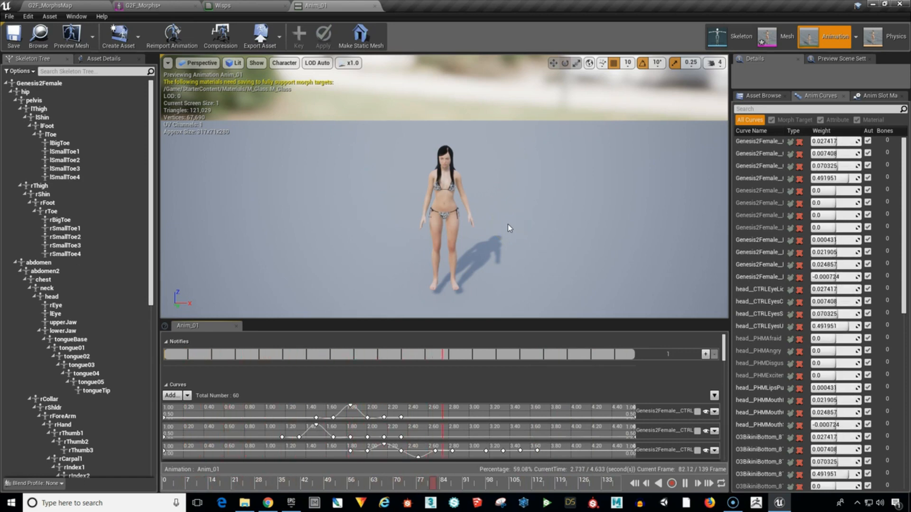
# Pause the Anim_01 playback and set the preview viewport's camera speed to 2.
pyautogui.click(684, 484)
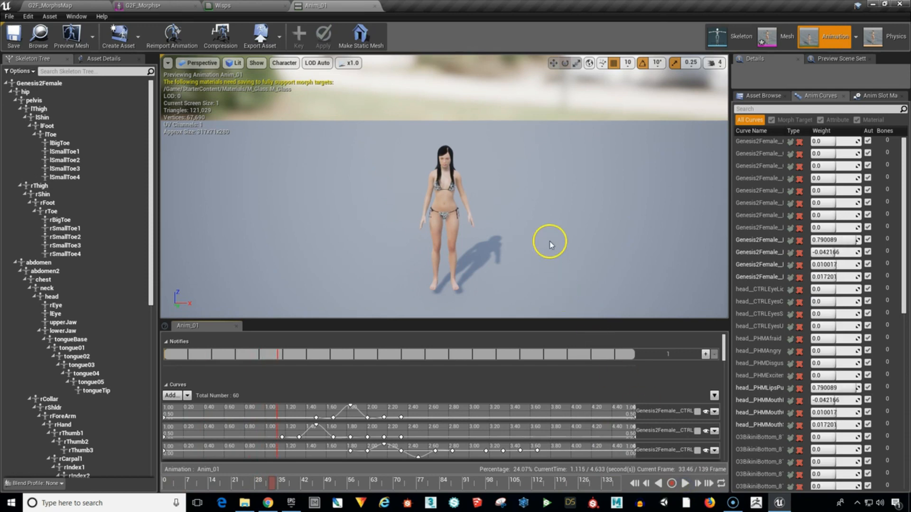
pyautogui.moveTo(545, 230); pyautogui.dragTo(542, 60)
pyautogui.moveTo(543, 59); pyautogui.dragTo(543, 61, button='right')
pyautogui.moveTo(553, 223); pyautogui.dragTo(554, 294, button='middle')
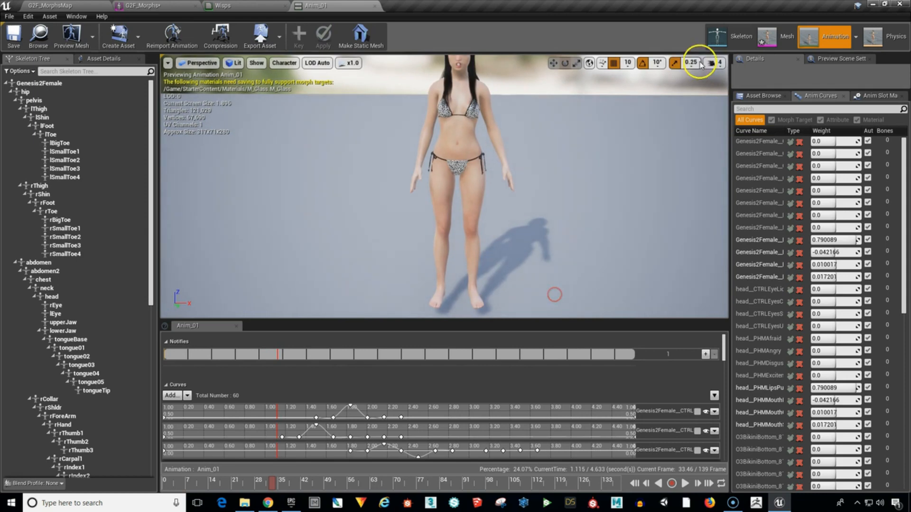
pyautogui.click(713, 63)
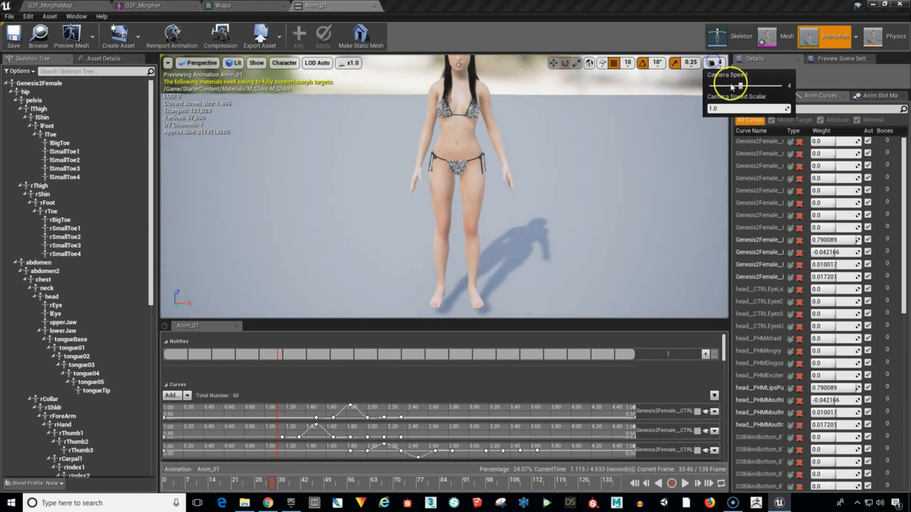
pyautogui.moveTo(740, 87); pyautogui.dragTo(733, 85)
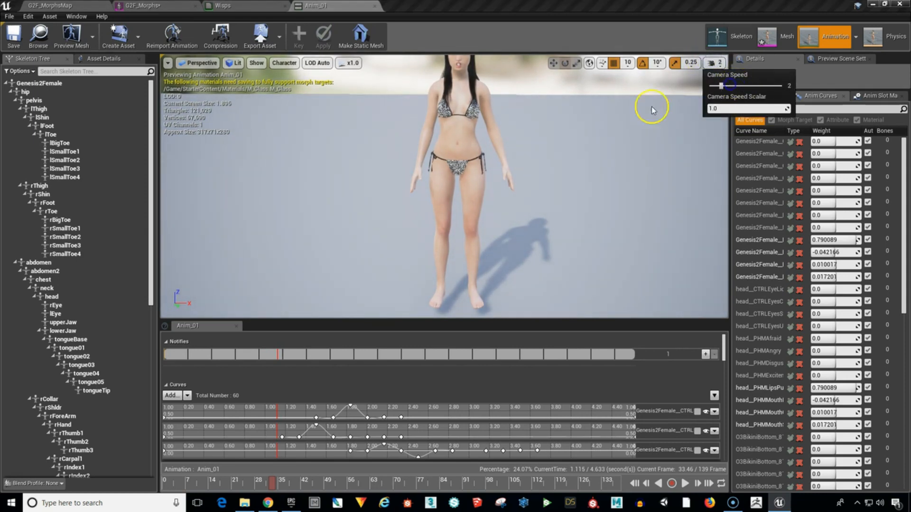
# Frame the character's face up close in the Anim_01 preview.
pyautogui.moveTo(605, 166); pyautogui.dragTo(596, 43)
pyautogui.scroll(6, 604, 171)
pyautogui.moveTo(604, 172); pyautogui.dragTo(691, 62, button='middle')
pyautogui.moveTo(614, 182); pyautogui.dragTo(593, 45, button='middle')
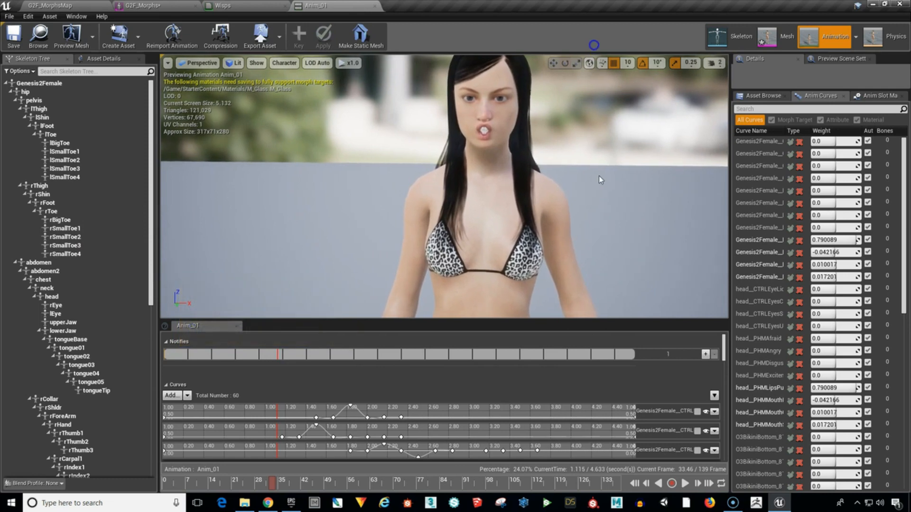
pyautogui.scroll(5, 599, 176)
pyautogui.scroll(-5, 600, 178)
pyautogui.scroll(5, 602, 191)
pyautogui.scroll(-5, 611, 201)
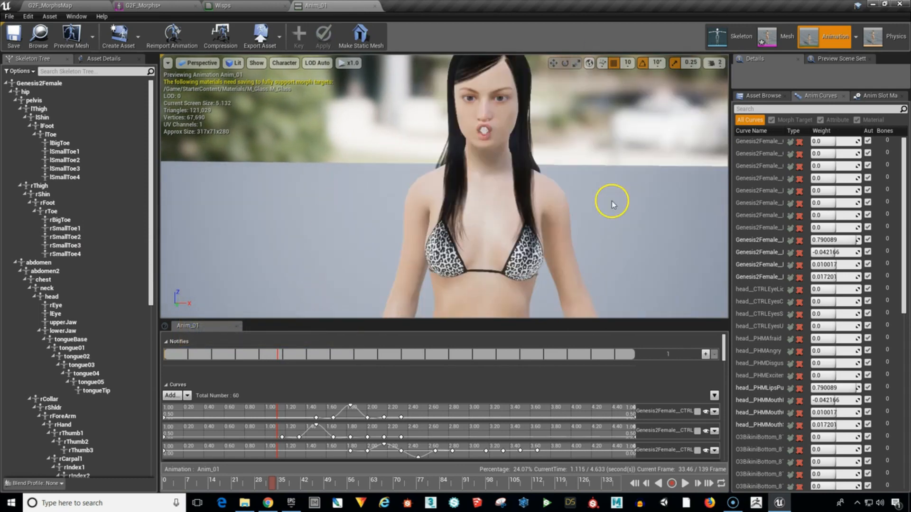
pyautogui.moveTo(611, 201); pyautogui.dragTo(609, 163)
pyautogui.scroll(5, 608, 163)
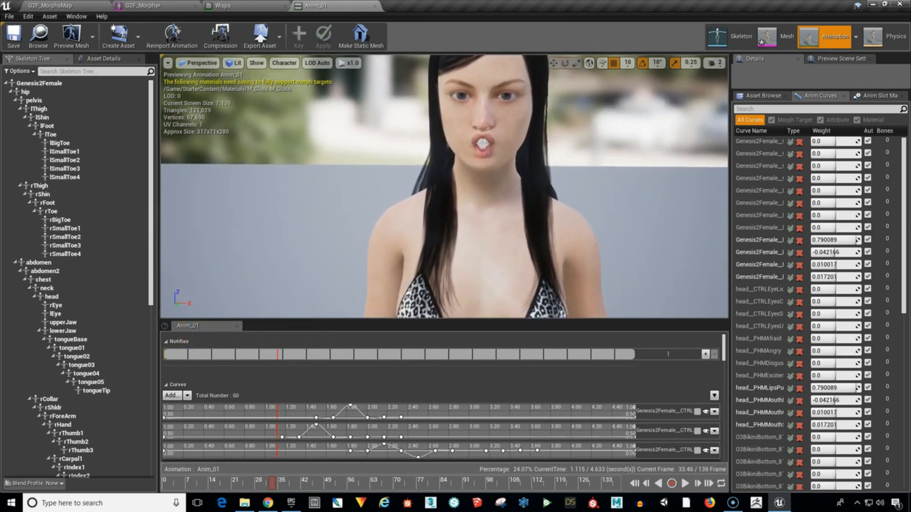
pyautogui.scroll(5, 608, 163)
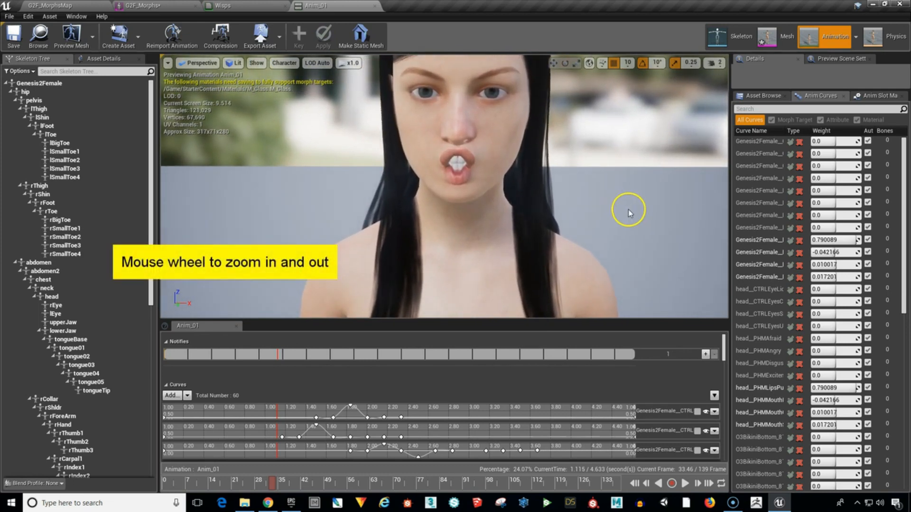
# Enlarge the preview viewport by shrinking the timeline area below it, with the character's whole head in view.
pyautogui.moveTo(624, 209)
pyautogui.mouseDown(button='right')
pyautogui.moveTo(625, 185)
pyautogui.moveTo(633, 205)
pyautogui.moveTo(631, 198)
pyautogui.mouseUp(button='right')
pyautogui.click(541, 317)
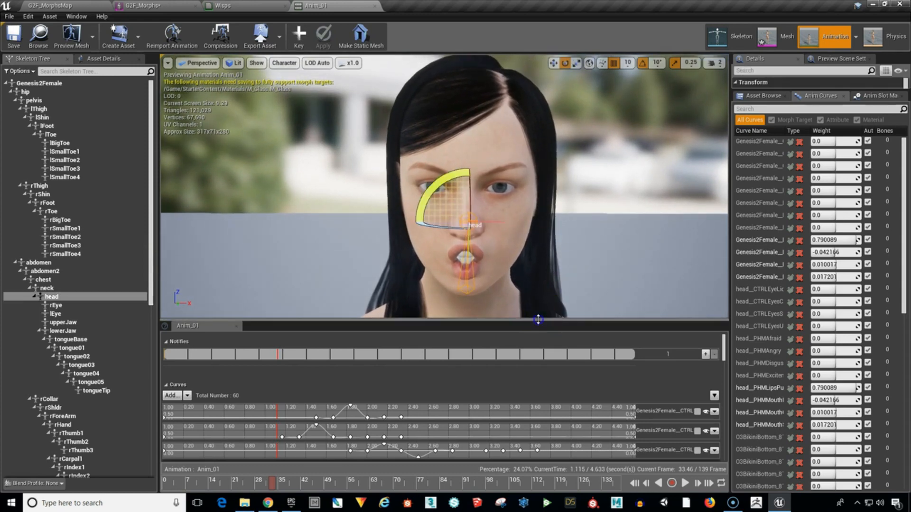
pyautogui.moveTo(542, 320); pyautogui.dragTo(548, 332)
pyautogui.click(622, 219)
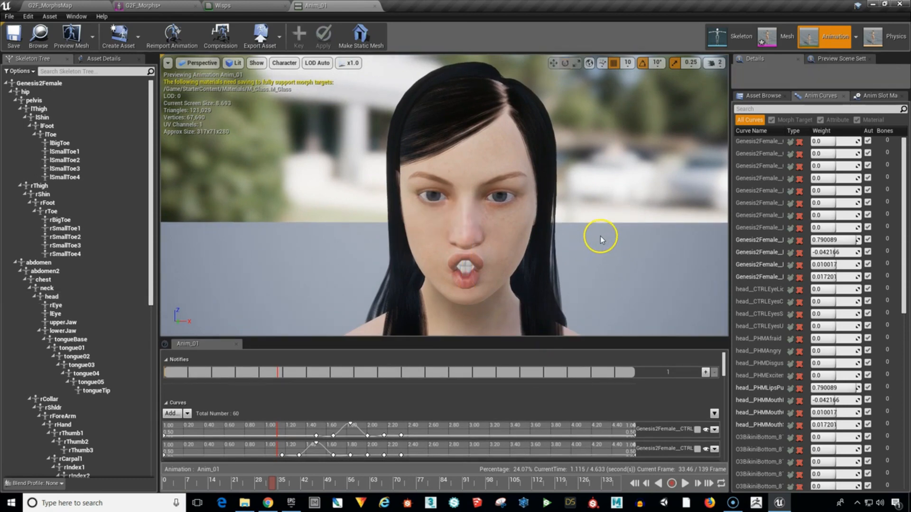
# Reframe the preview close on the character's face from a slightly lower angle, with no bone selected.
pyautogui.click(502, 220)
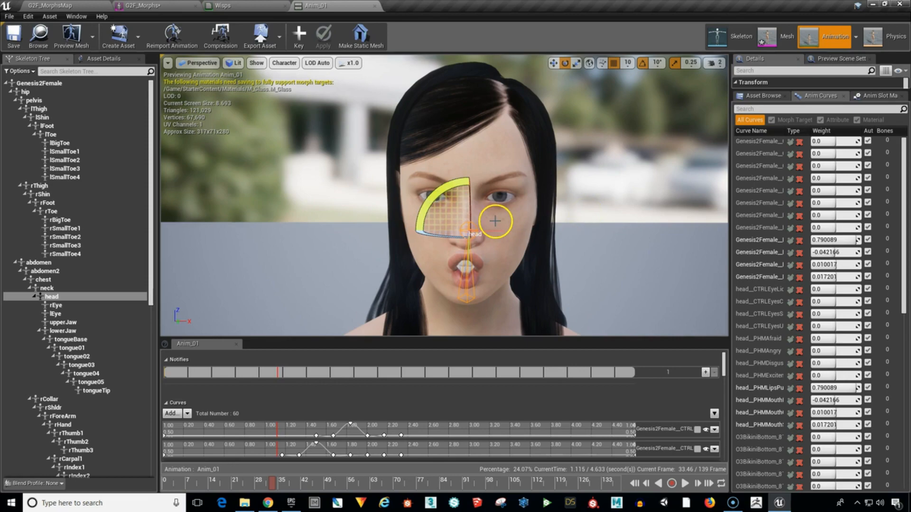
pyautogui.scroll(-3, 500, 223)
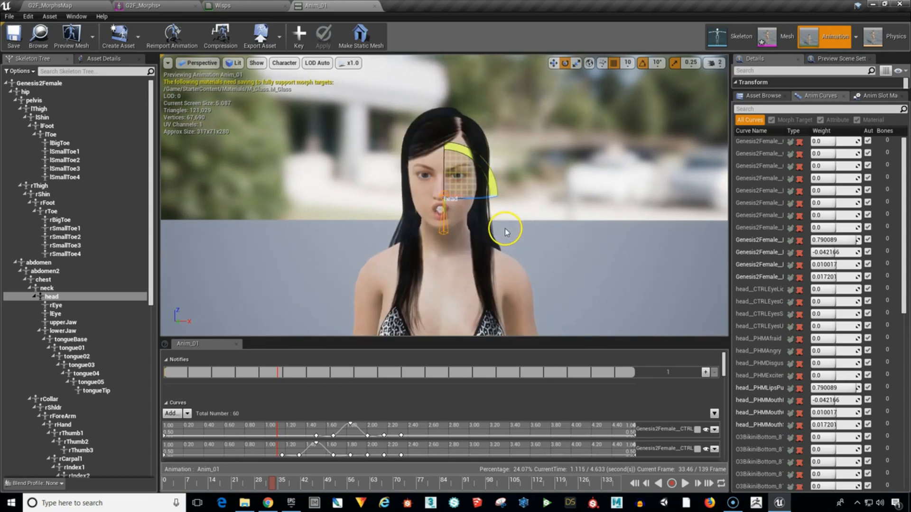
pyautogui.keyDown('alt'); pyautogui.moveTo(442, 274); pyautogui.dragTo(472, 264); pyautogui.keyUp('alt')
pyautogui.moveTo(551, 264); pyautogui.dragTo(552, 213)
pyautogui.moveTo(600, 196); pyautogui.dragTo(599, 186)
pyautogui.moveTo(608, 221); pyautogui.dragTo(609, 215, button='right')
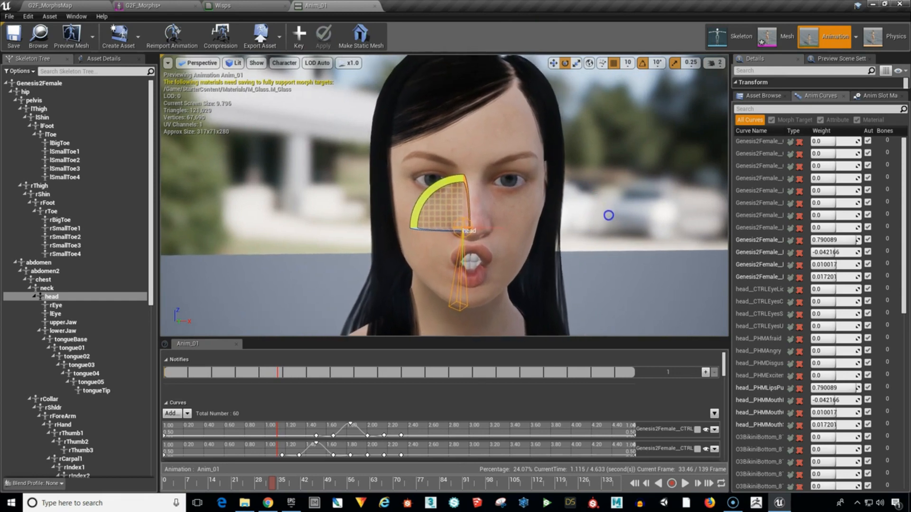
pyautogui.click(634, 209)
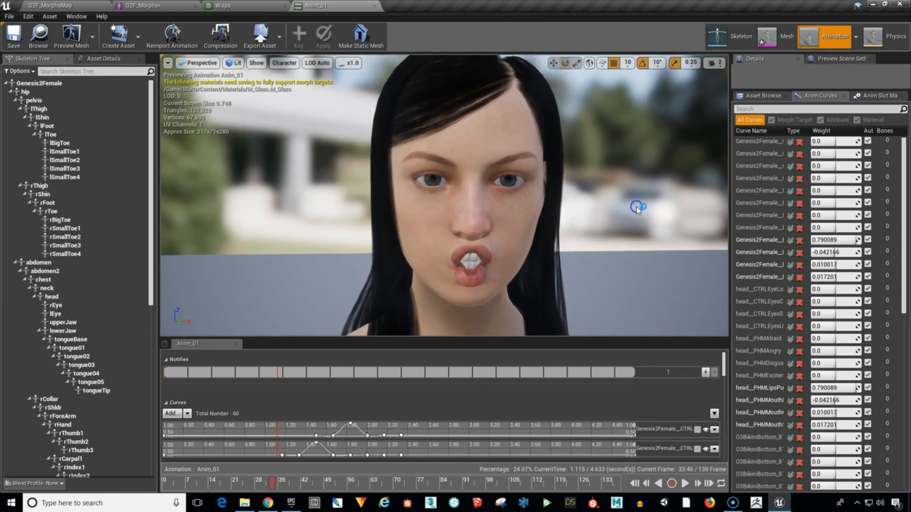
# Turn off automatic exposure in the preview viewport and set EV100 to -0.4.
pyautogui.click(234, 63)
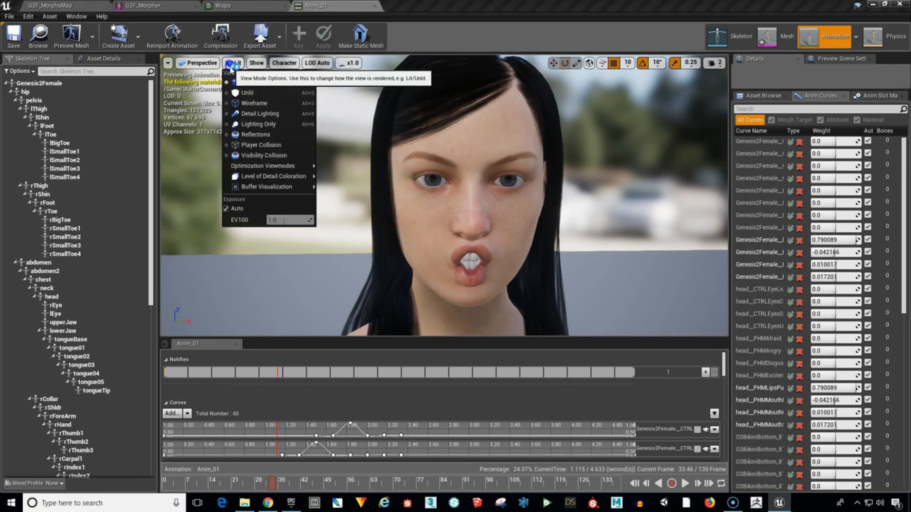
pyautogui.click(227, 209)
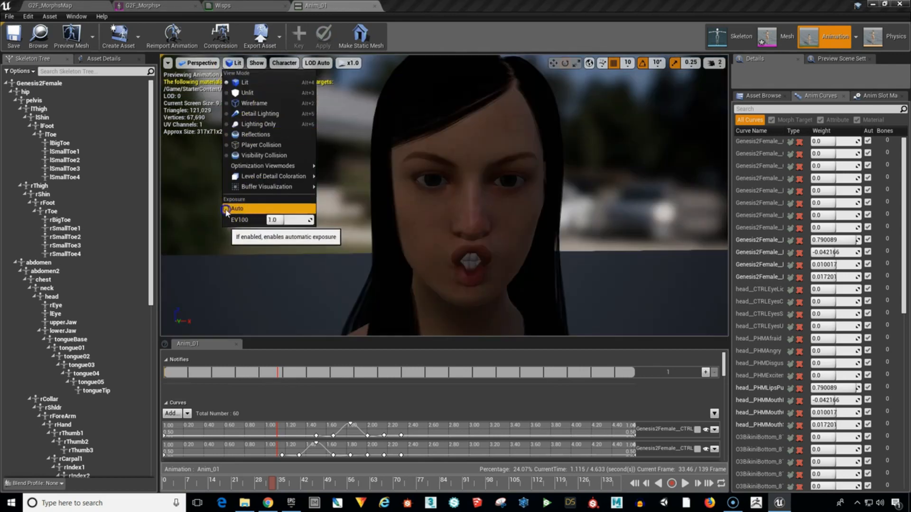
pyautogui.click(294, 221)
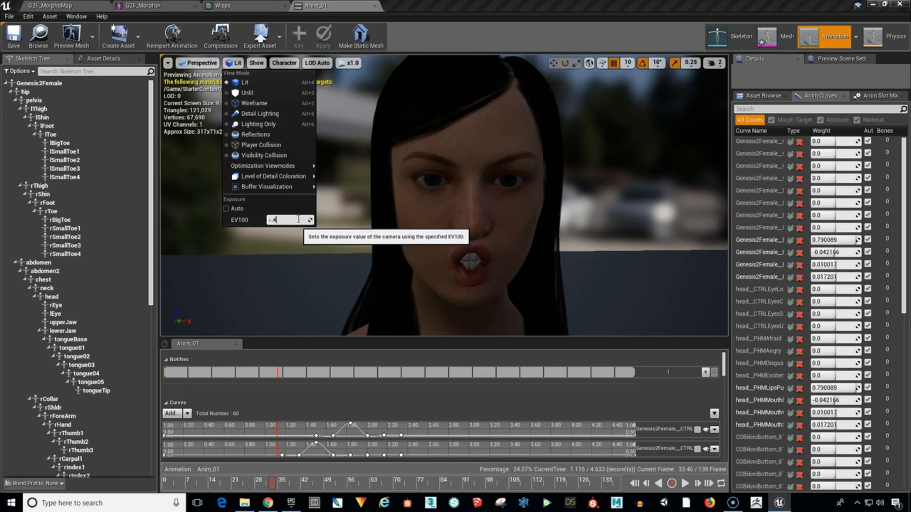
pyautogui.write('-.4')
pyautogui.press('Return')
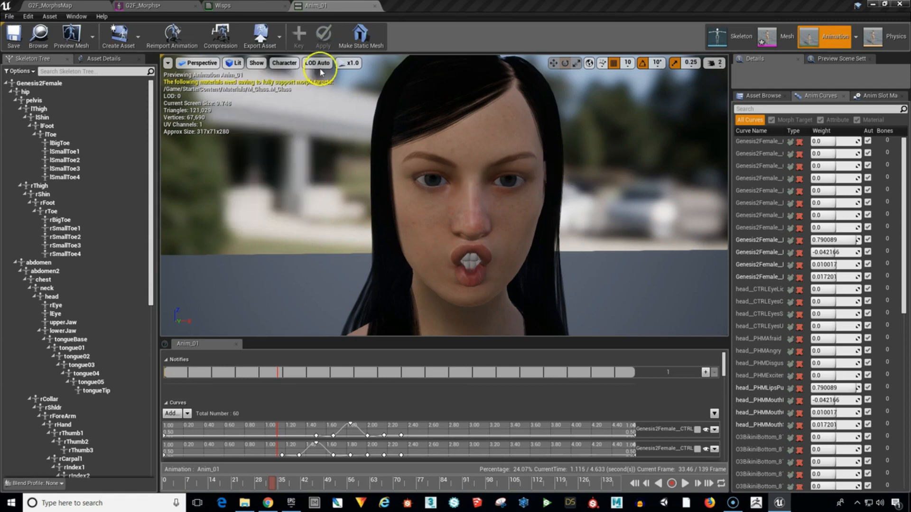
pyautogui.click(239, 63)
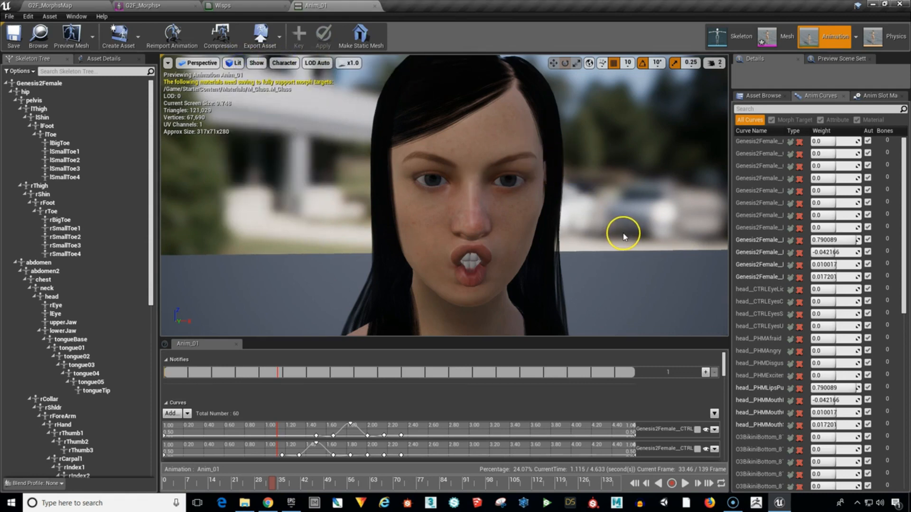
# Play Anim_01 with the face in close view to review the facial expressions, and pause it.
pyautogui.moveTo(625, 234); pyautogui.dragTo(628, 226)
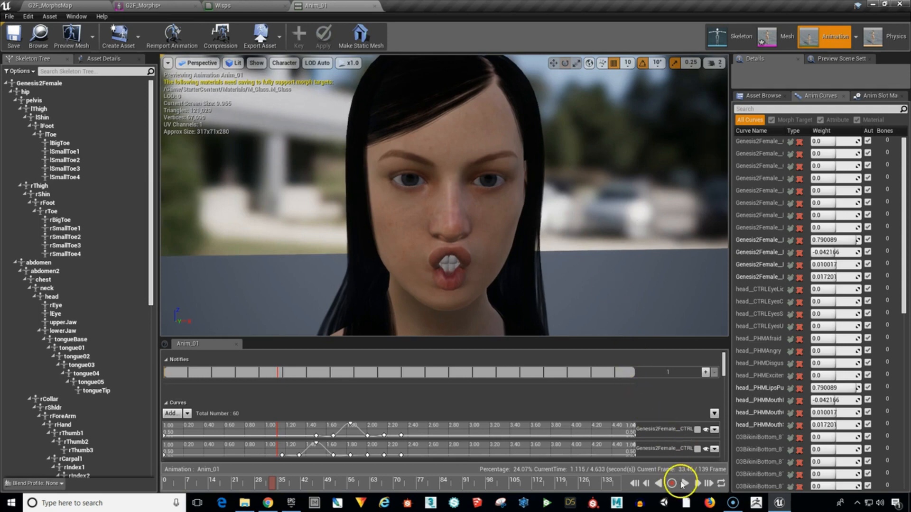
pyautogui.click(683, 483)
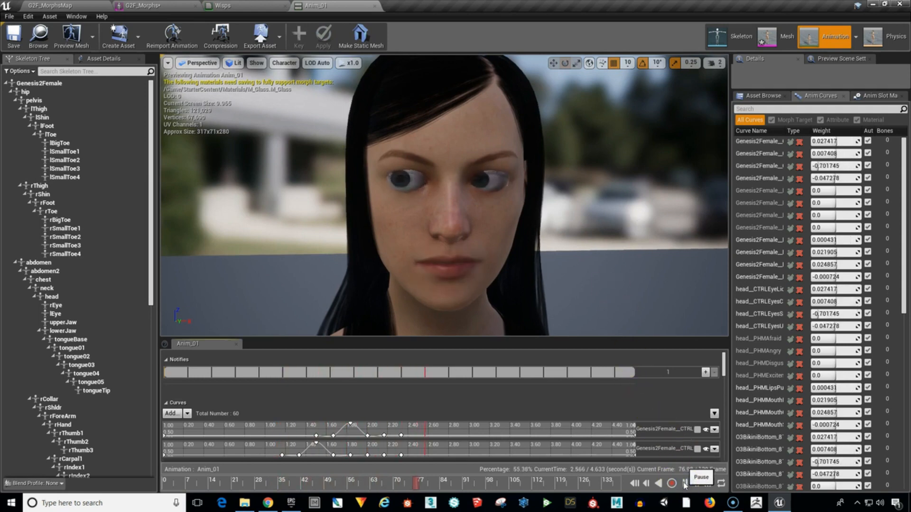
pyautogui.click(685, 483)
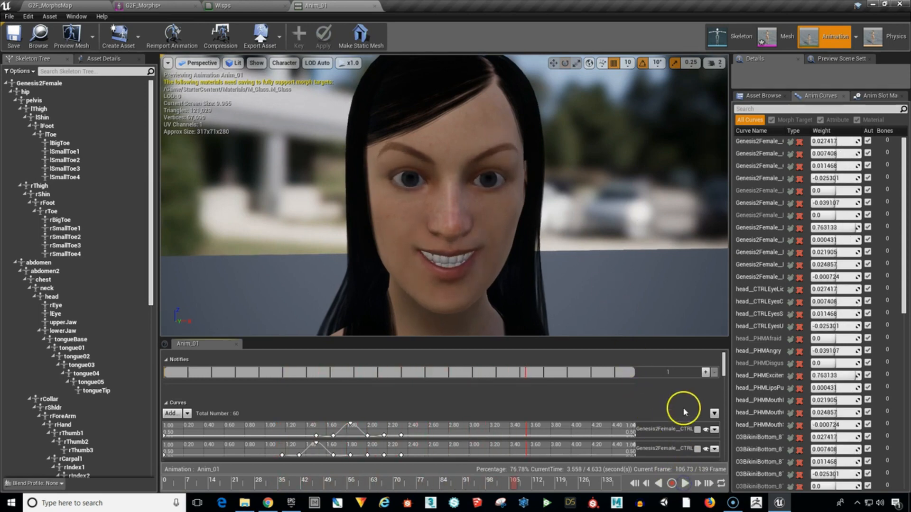
# Remove all curve tracks from Anim_01 and scrub the animation back to its start.
pyautogui.click(714, 415)
pyautogui.click(745, 426)
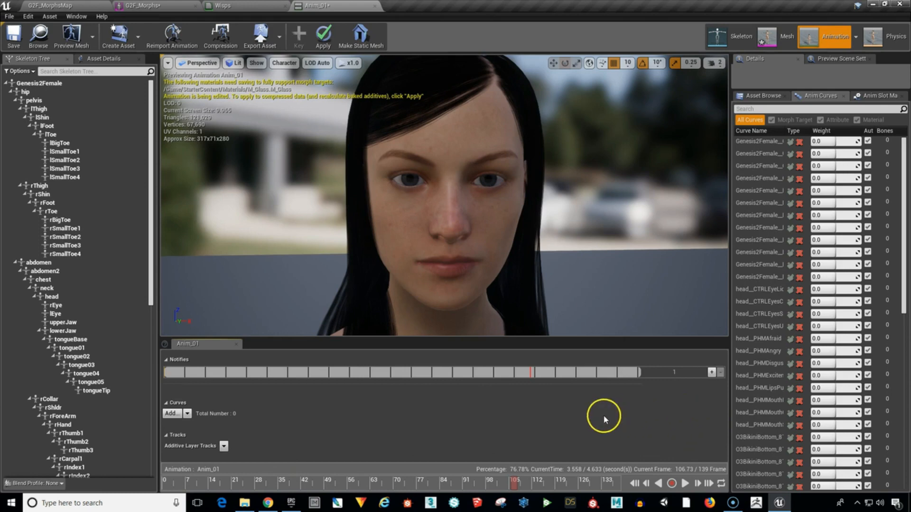
pyautogui.moveTo(514, 483)
pyautogui.mouseDown()
pyautogui.moveTo(177, 488)
pyautogui.moveTo(620, 500)
pyautogui.moveTo(181, 500)
pyautogui.moveTo(580, 486)
pyautogui.moveTo(280, 459)
pyautogui.moveTo(187, 460)
pyautogui.mouseUp()
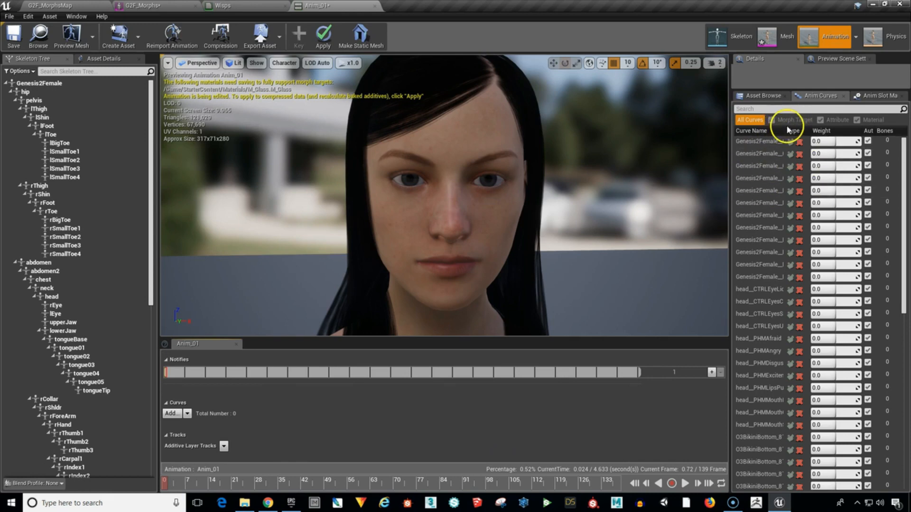
# Widen the Curve Name column and the Anim Curves area so the full curve names can be read.
pyautogui.moveTo(784, 131); pyautogui.dragTo(823, 131)
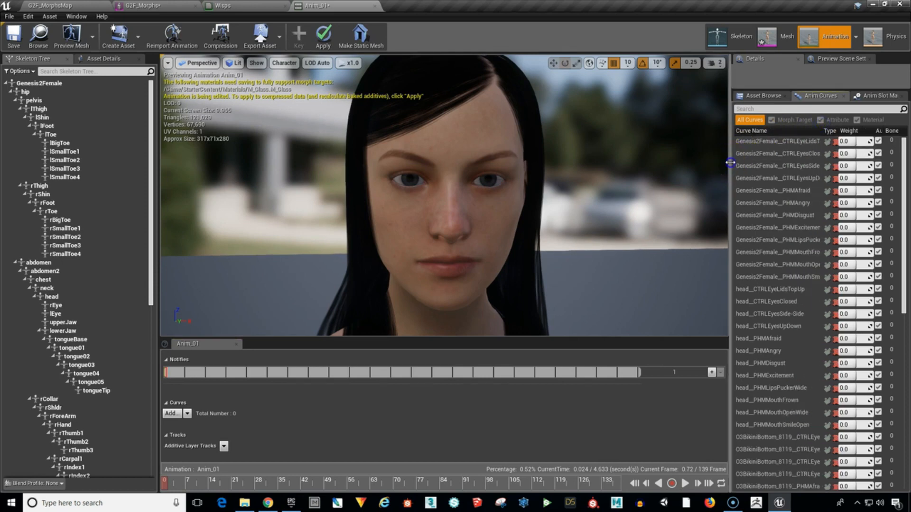
pyautogui.moveTo(730, 163); pyautogui.dragTo(666, 172)
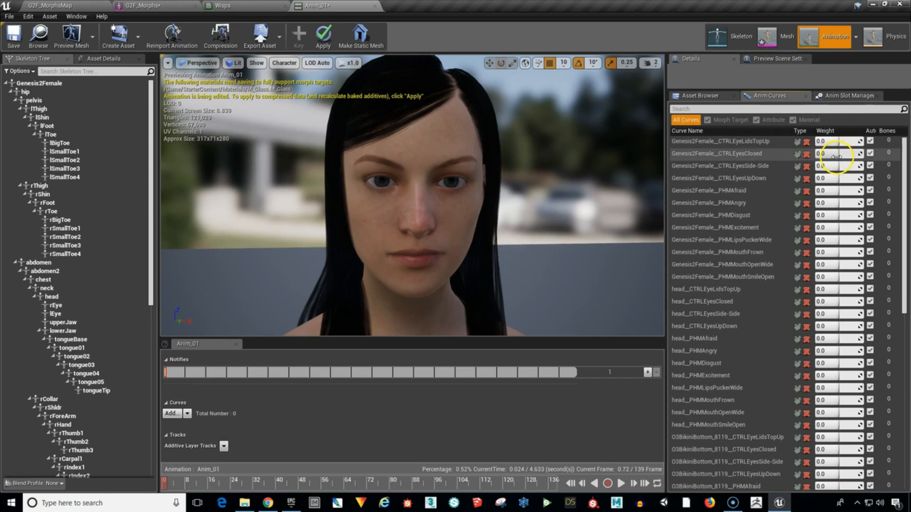
# Test the weights of the Genesis2Female__CTRLEyesClosed and head__CTRLEyesClosed curves, returning both to 0.0.
pyautogui.moveTo(836, 157); pyautogui.dragTo(879, 151)
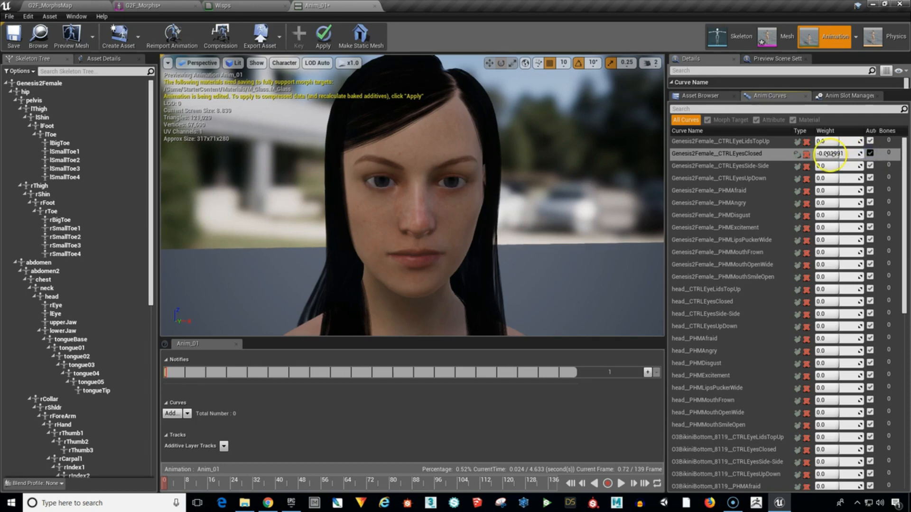
pyautogui.click(827, 154)
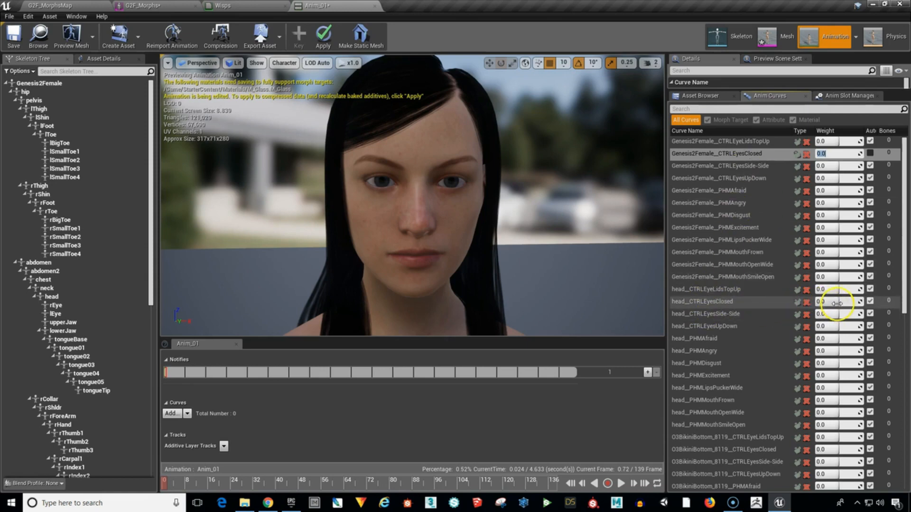
pyautogui.moveTo(837, 303)
pyautogui.mouseDown()
pyautogui.moveTo(861, 303)
pyautogui.moveTo(842, 305)
pyautogui.mouseUp()
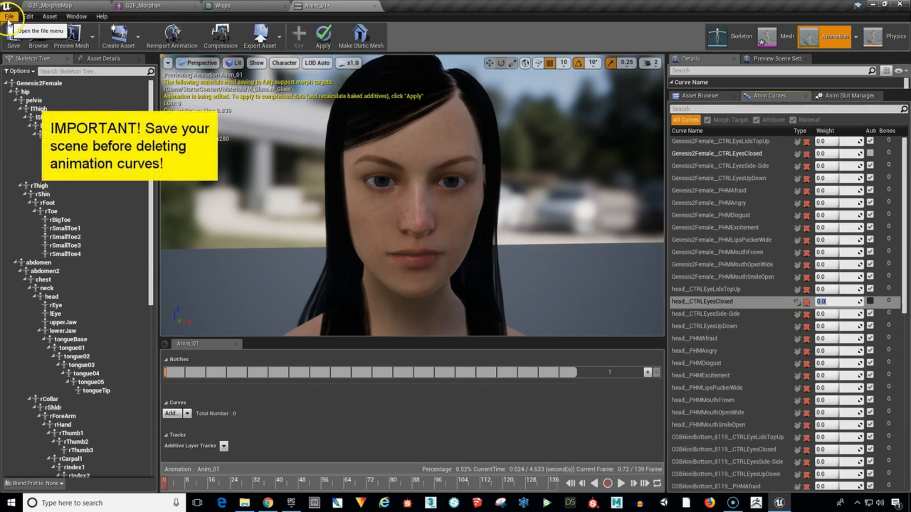
# Save all modified assets of the project.
pyautogui.click(9, 17)
pyautogui.click(25, 68)
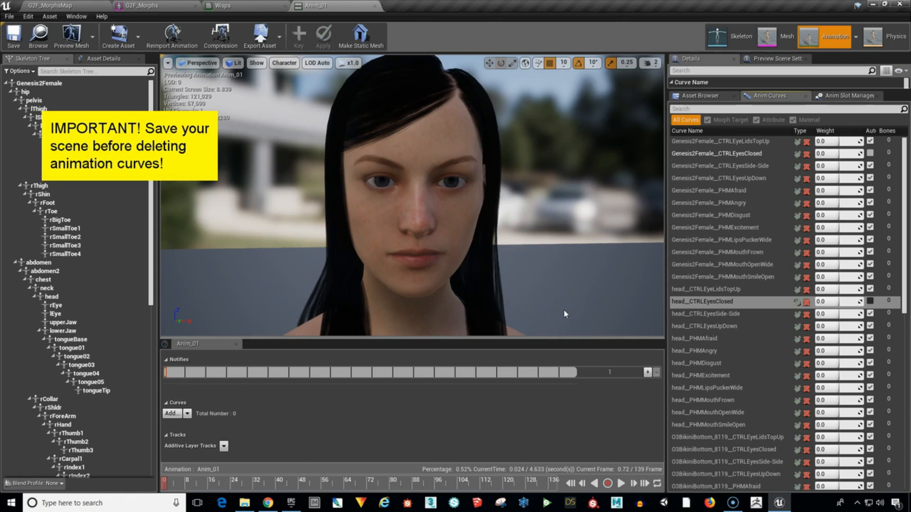
# Test the O3BikiniBottom_8119__CTRLEyeLidsTopUp curve by changing its weight to about -0.096.
pyautogui.scroll(-5, 750, 427)
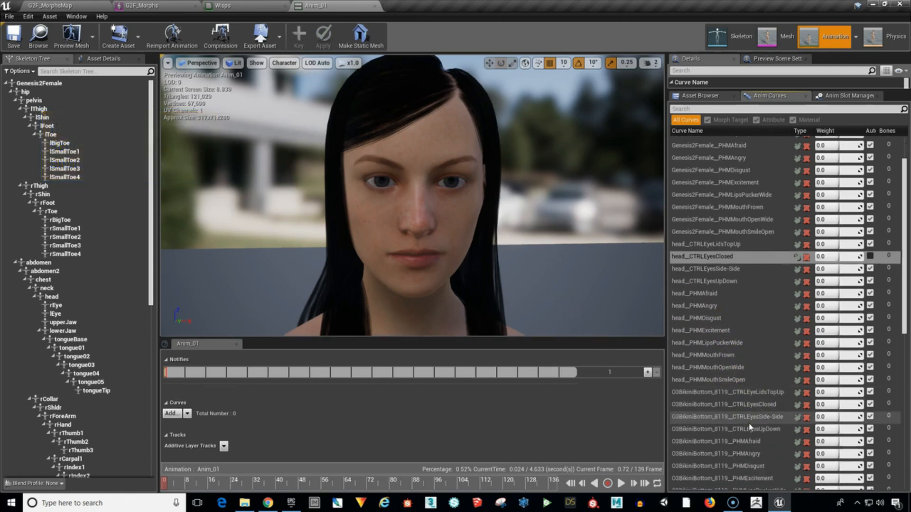
pyautogui.scroll(-1, 750, 427)
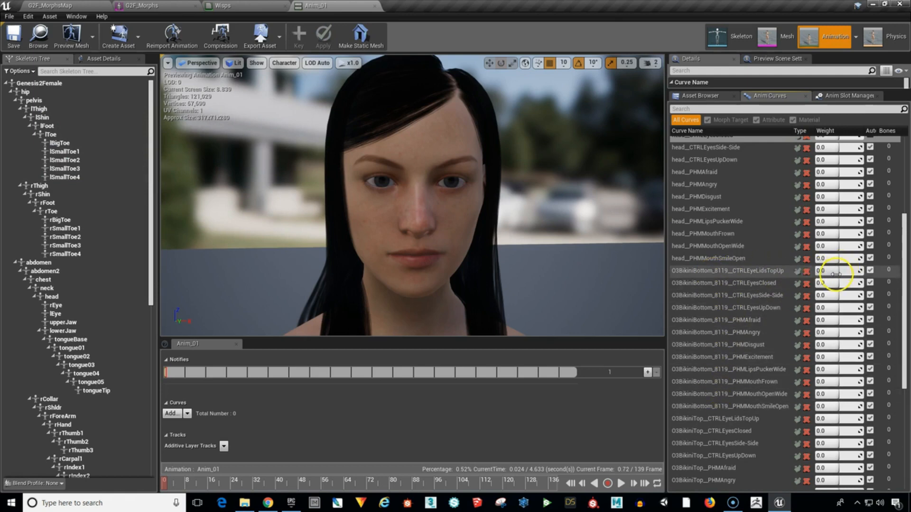
pyautogui.moveTo(835, 274); pyautogui.dragTo(863, 267)
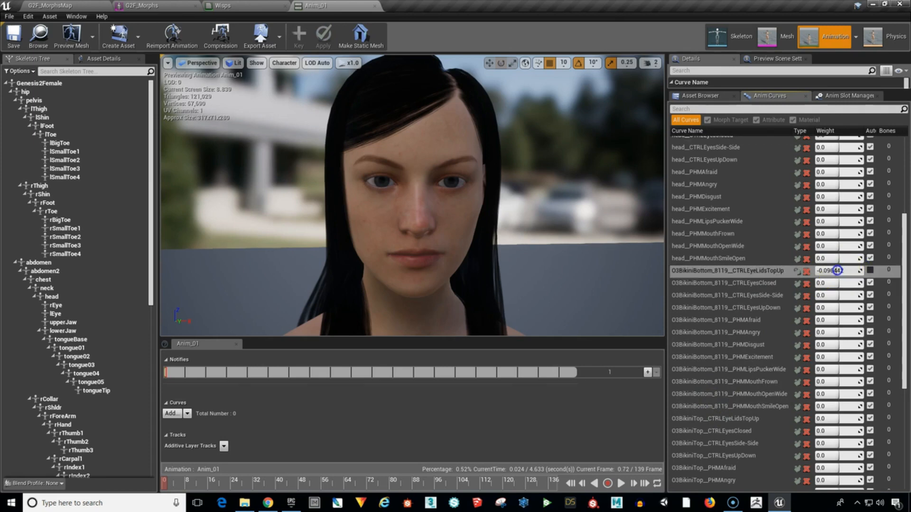
# Delete all O3BikiniBottom_8119 curves, from CTRLEyeLidsTopUp through PHMMouthSmileOpen, and accept the resulting changes to the animation assets.
pyautogui.doubleClick(736, 276)
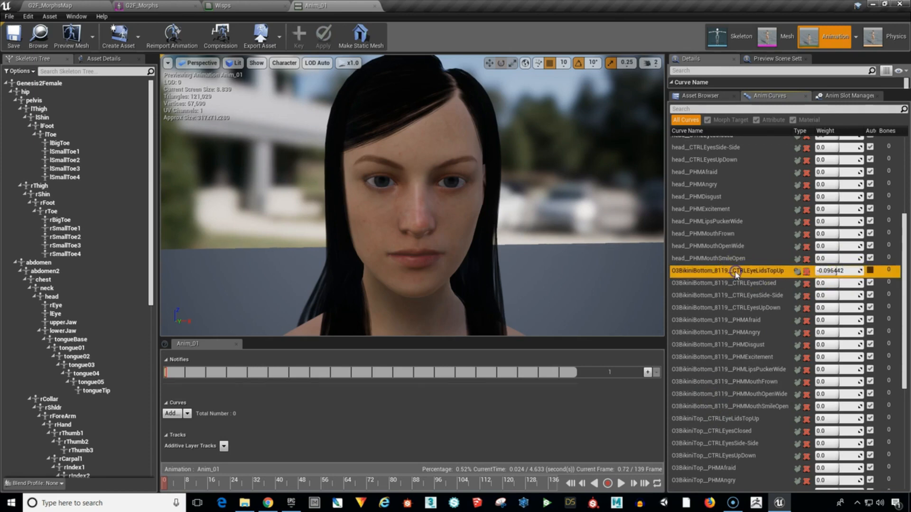
pyautogui.click(735, 284)
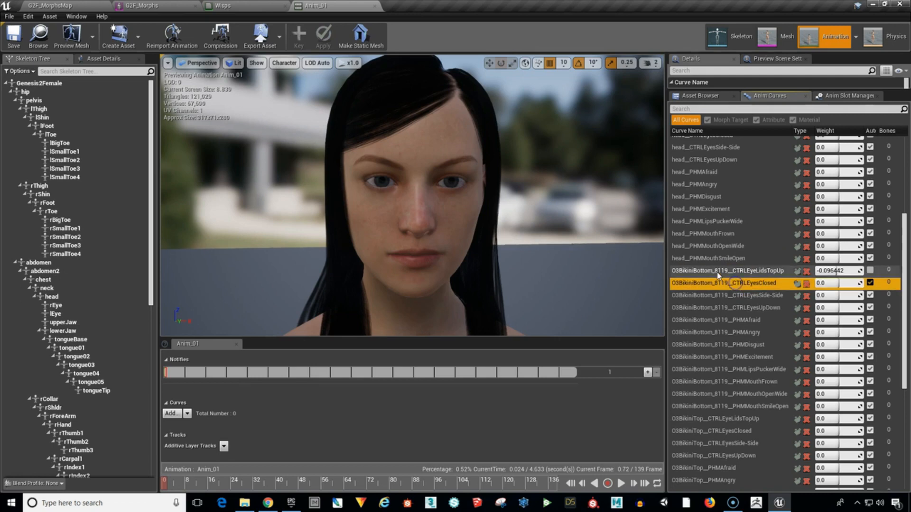
pyautogui.click(715, 271)
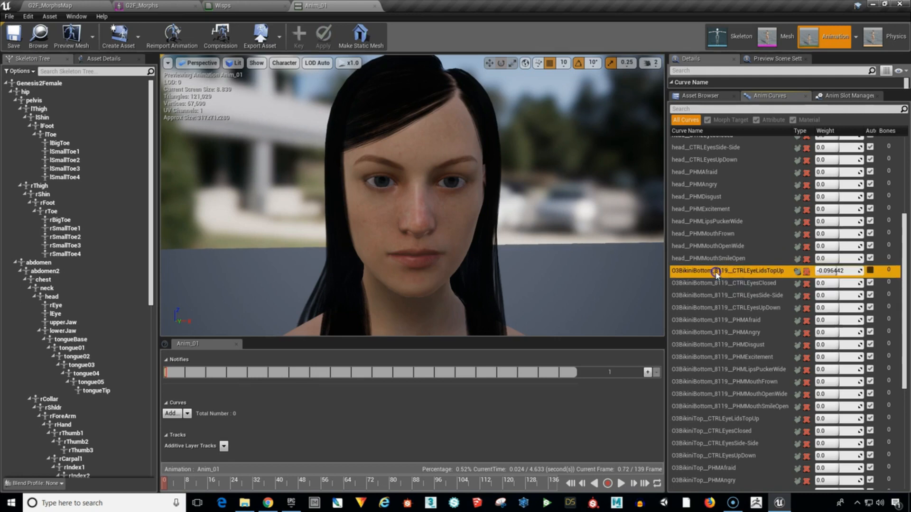
pyautogui.keyDown('shift'); pyautogui.click(716, 406); pyautogui.keyUp('shift')
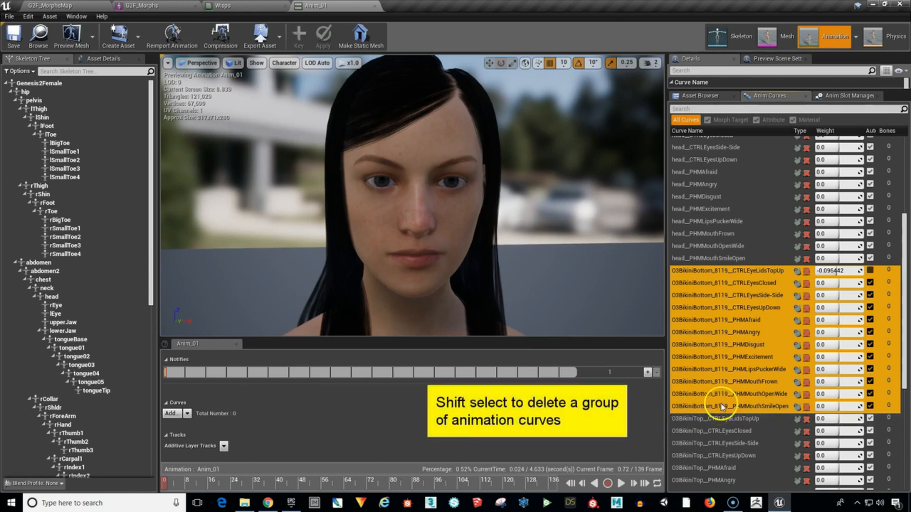
pyautogui.rightClick(721, 407)
pyautogui.click(742, 427)
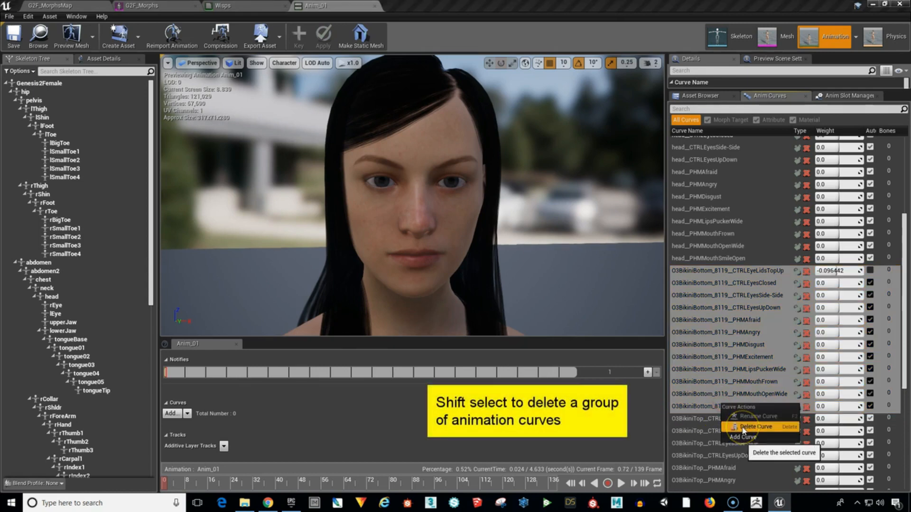
pyautogui.click(743, 428)
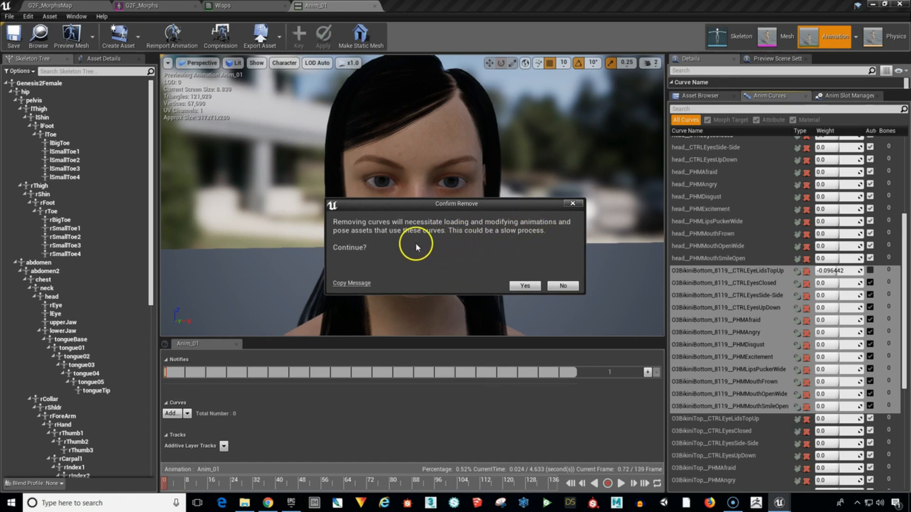
pyautogui.click(524, 286)
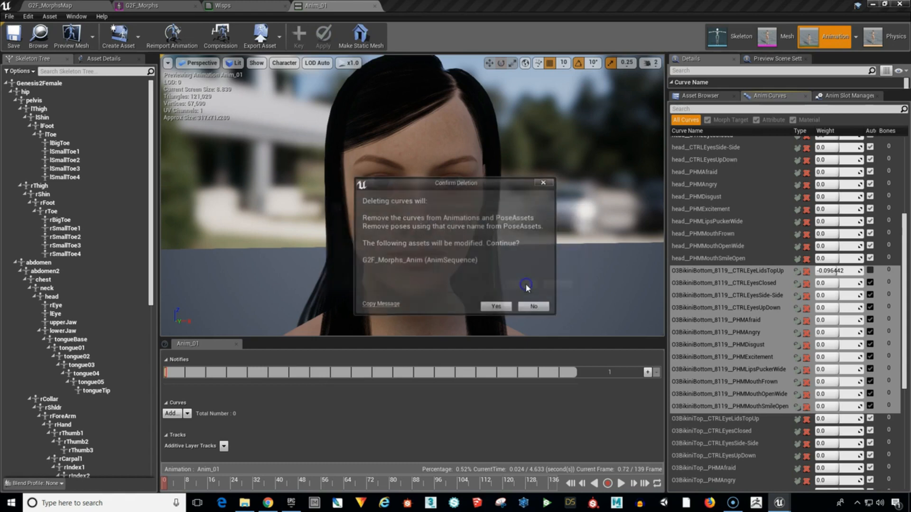
pyautogui.click(495, 307)
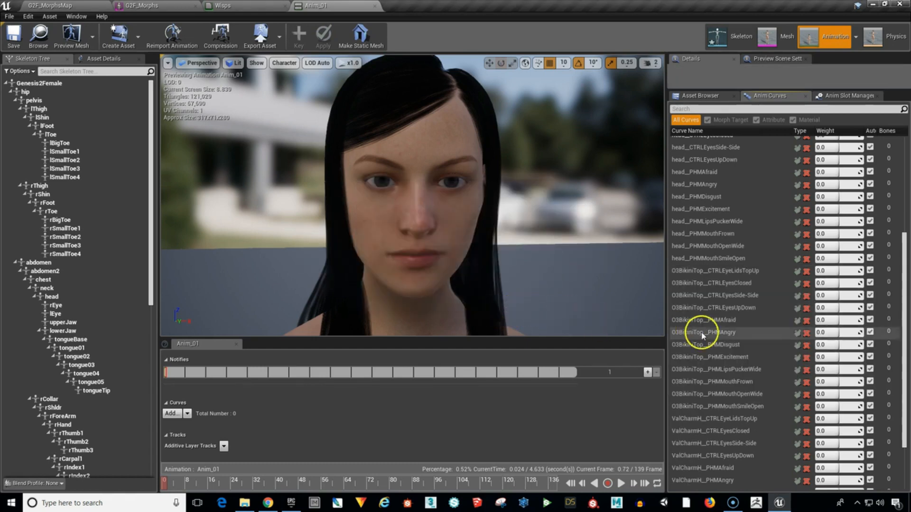
# Delete all O3BikiniTop curves, from CTRLEyeLidsTopUp through PHMMouthSmileOpen, and accept the resulting changes to the animation assets.
pyautogui.click(712, 271)
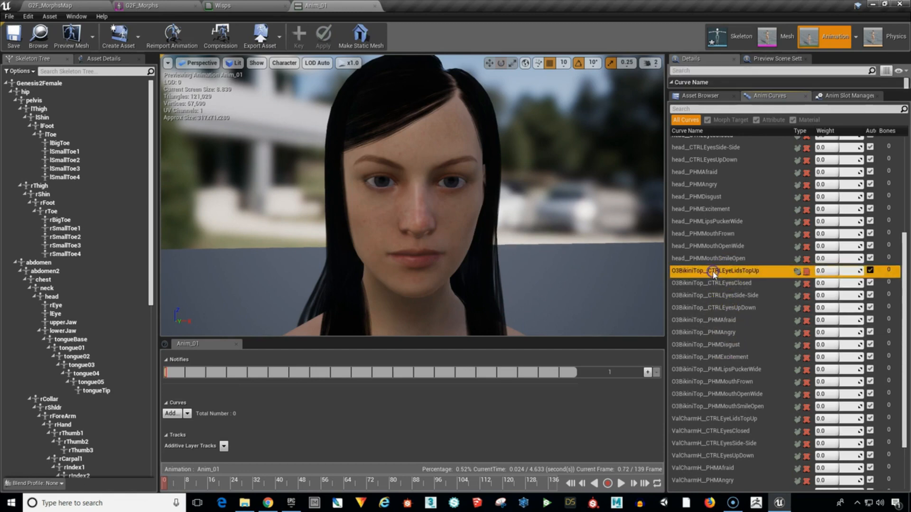
pyautogui.keyDown('shift'); pyautogui.click(718, 408); pyautogui.keyUp('shift')
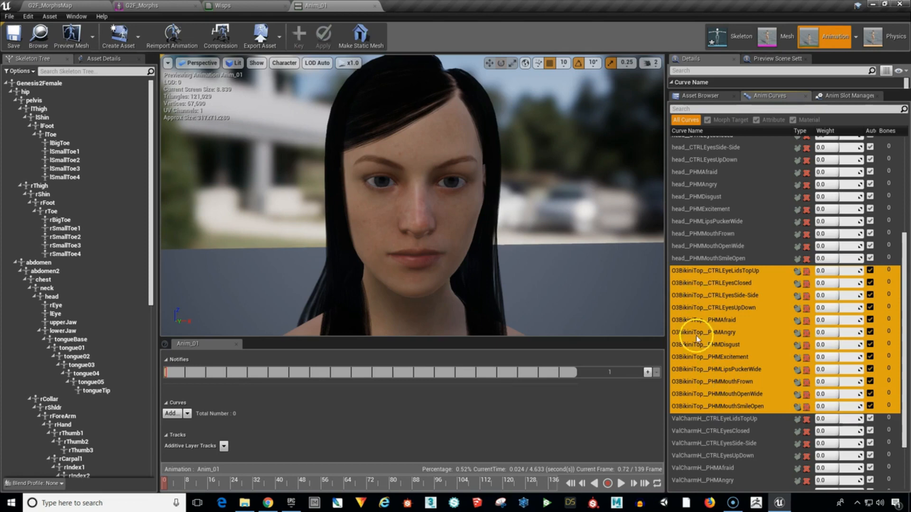
pyautogui.rightClick(717, 406)
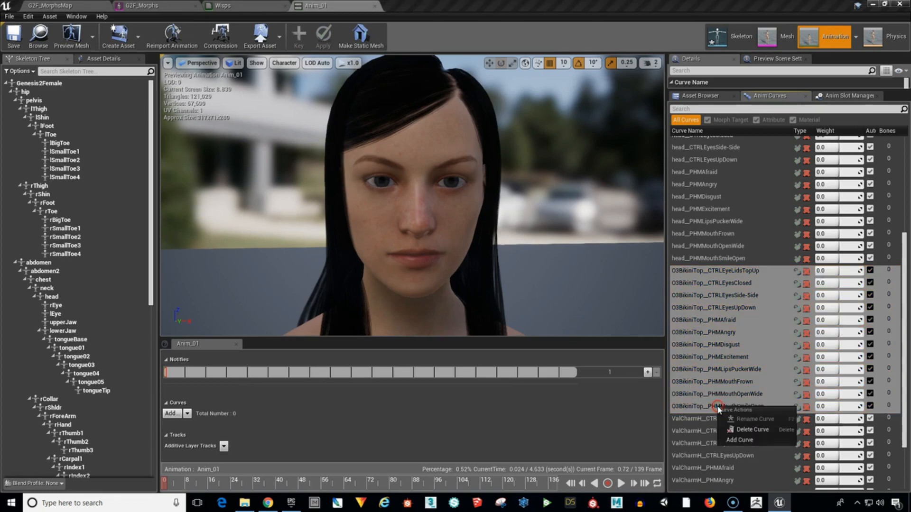
pyautogui.click(746, 430)
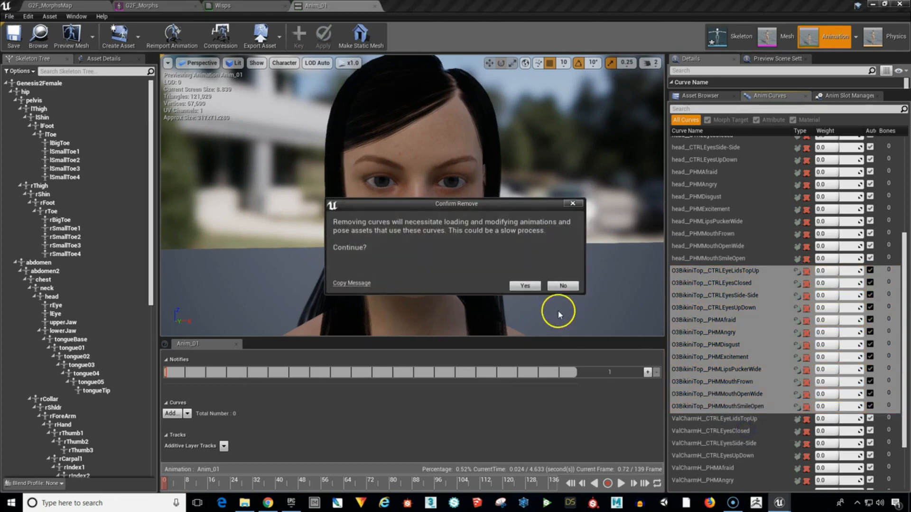
pyautogui.click(524, 286)
pyautogui.click(496, 305)
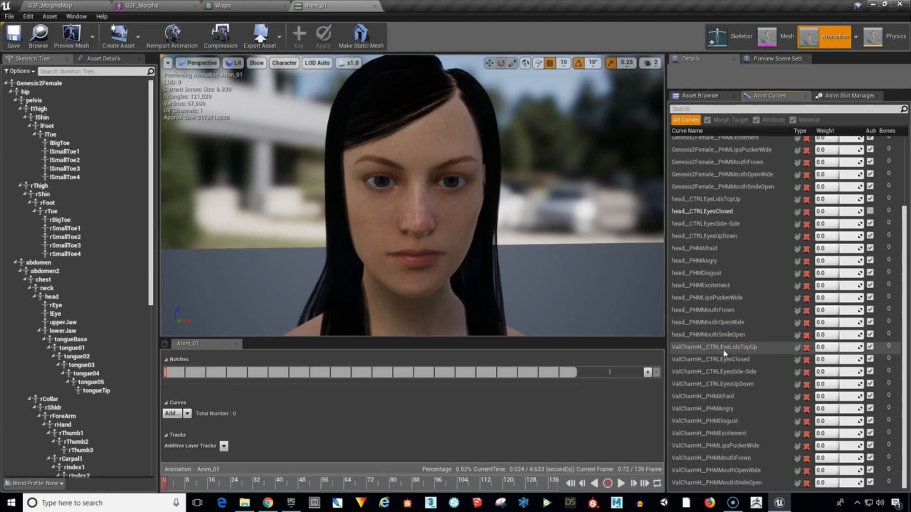
# Delete all ValCharmH curves, from CTRLEyeLidsTopUp through PHMMouthSmileOpen, and accept the resulting changes to the animation assets.
pyautogui.click(723, 350)
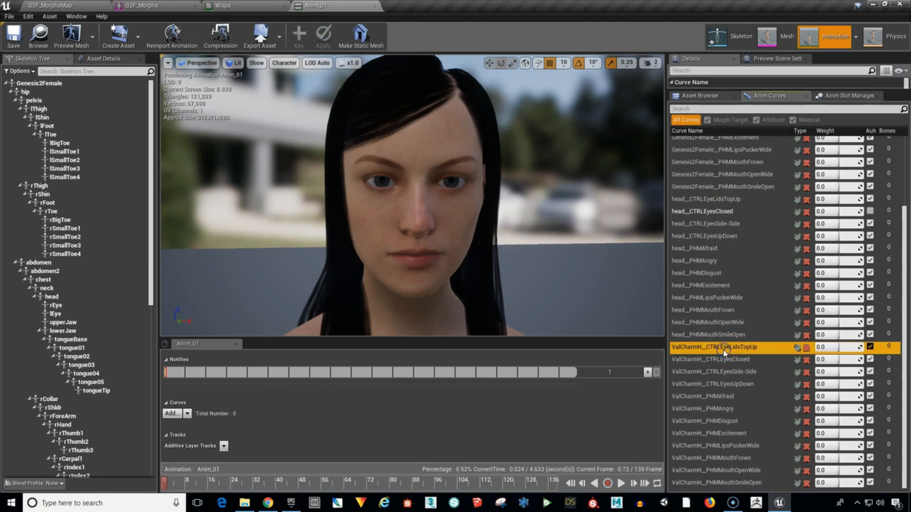
pyautogui.keyDown('shift'); pyautogui.click(724, 483); pyautogui.keyUp('shift')
pyautogui.rightClick(724, 484)
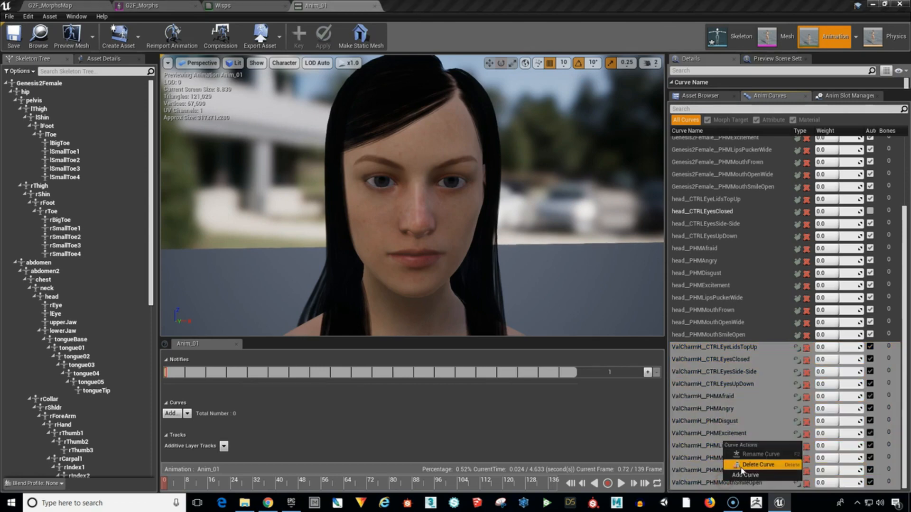
pyautogui.click(743, 466)
pyautogui.click(524, 286)
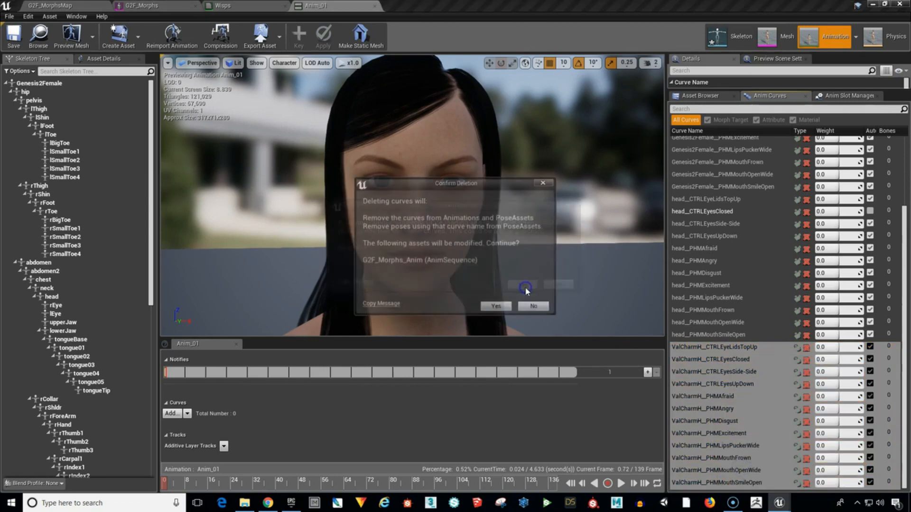
pyautogui.click(498, 305)
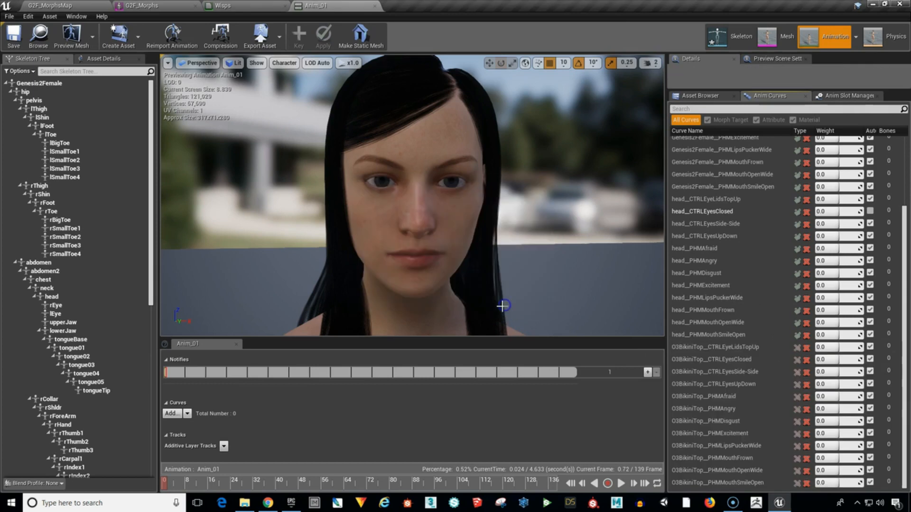
# Delete the whole O3BikiniTop curve group again, from CTRLEyeLidsTopUp through PHMMouthSmileOpen, and save all modified assets.
pyautogui.click(720, 348)
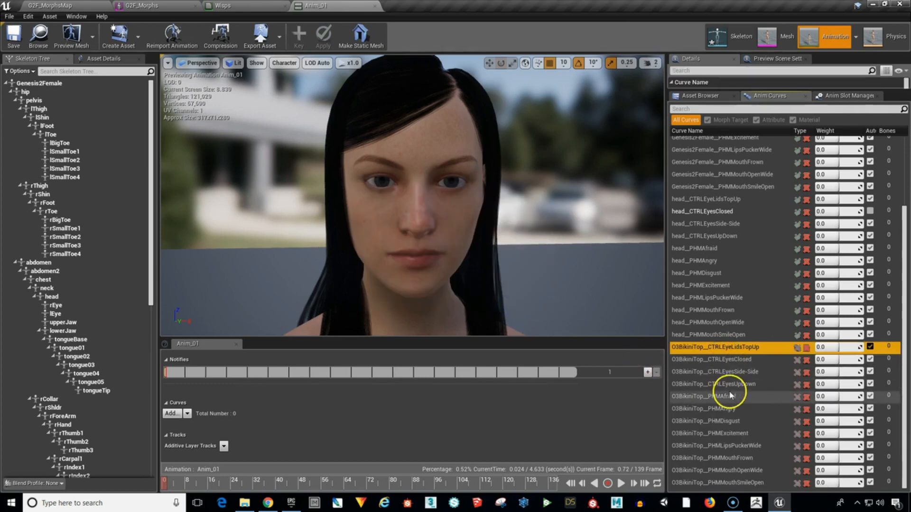
pyautogui.keyDown('shift'); pyautogui.click(721, 483); pyautogui.keyUp('shift')
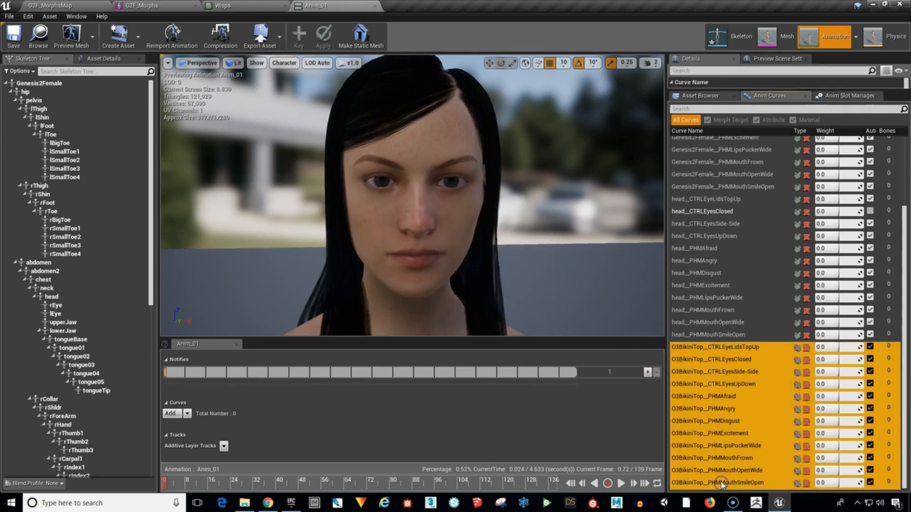
pyautogui.rightClick(721, 484)
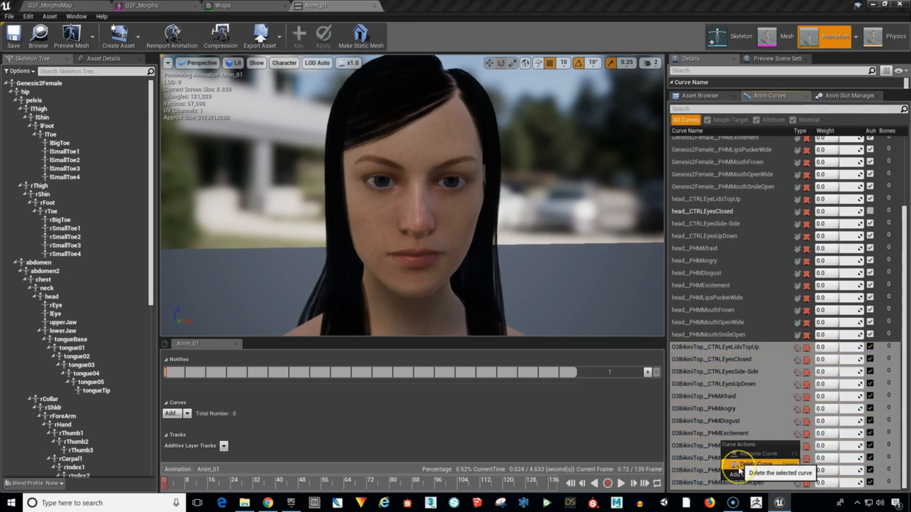
pyautogui.click(755, 464)
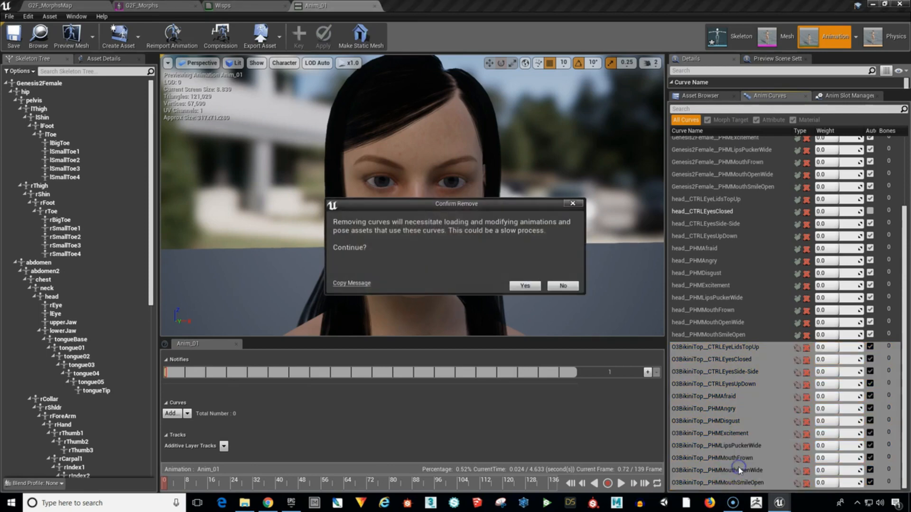
pyautogui.click(524, 286)
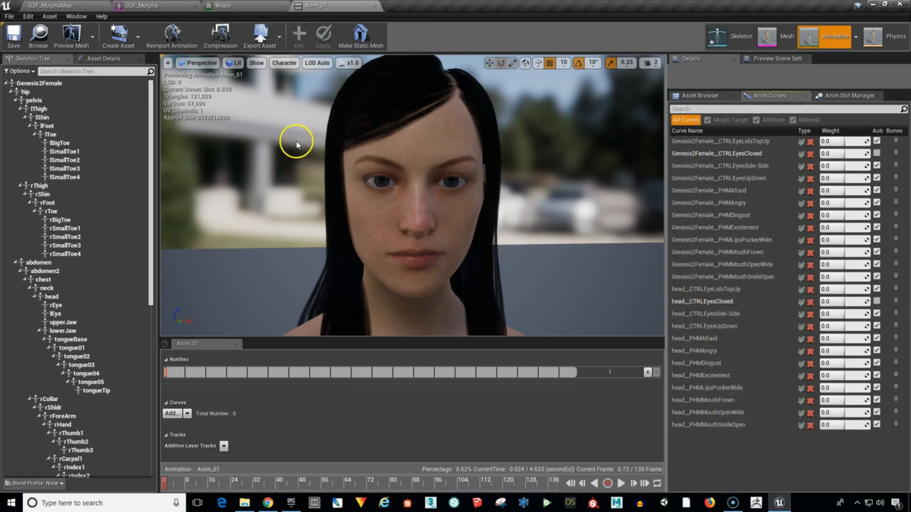
pyautogui.click(10, 17)
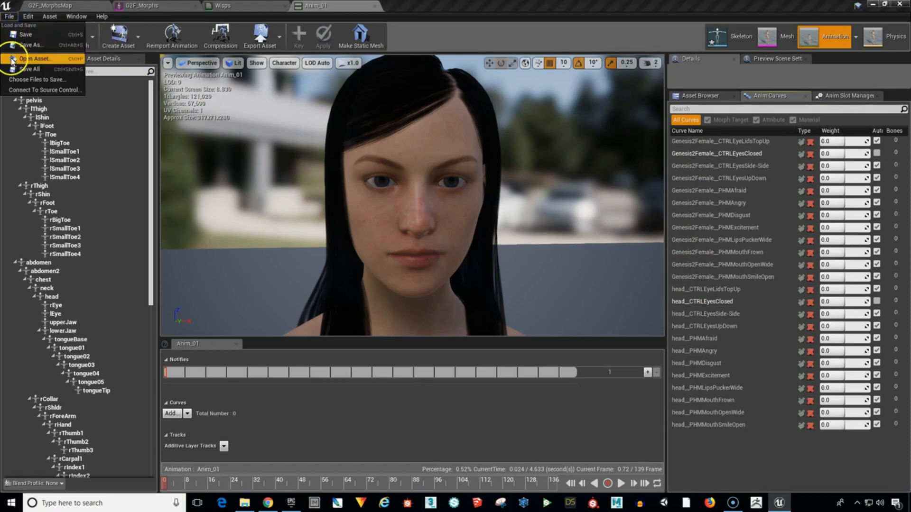
pyautogui.click(29, 69)
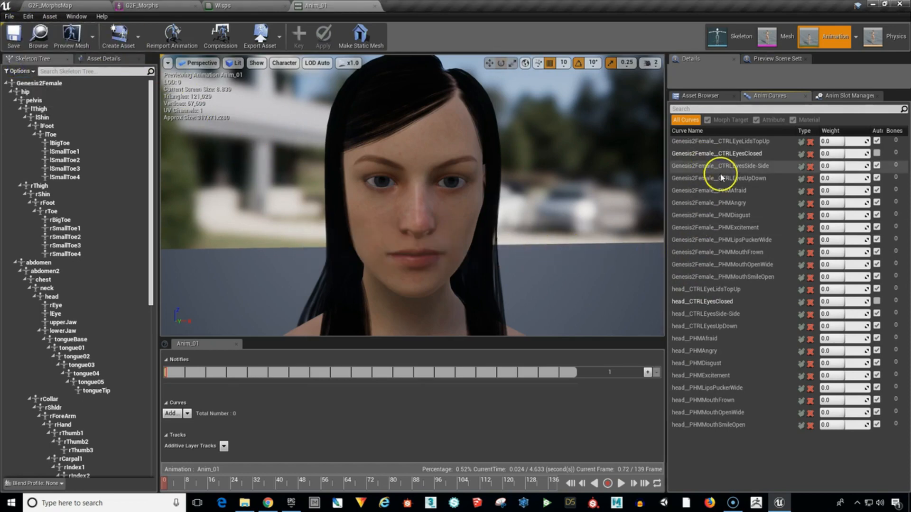
# Delete all Genesis2Female curves, from CTRLEyeLidsTopUp through PHMMouthSmileOpen, and accept the resulting changes to the animation assets.
pyautogui.click(710, 141)
pyautogui.keyDown('shift'); pyautogui.click(722, 278); pyautogui.keyUp('shift')
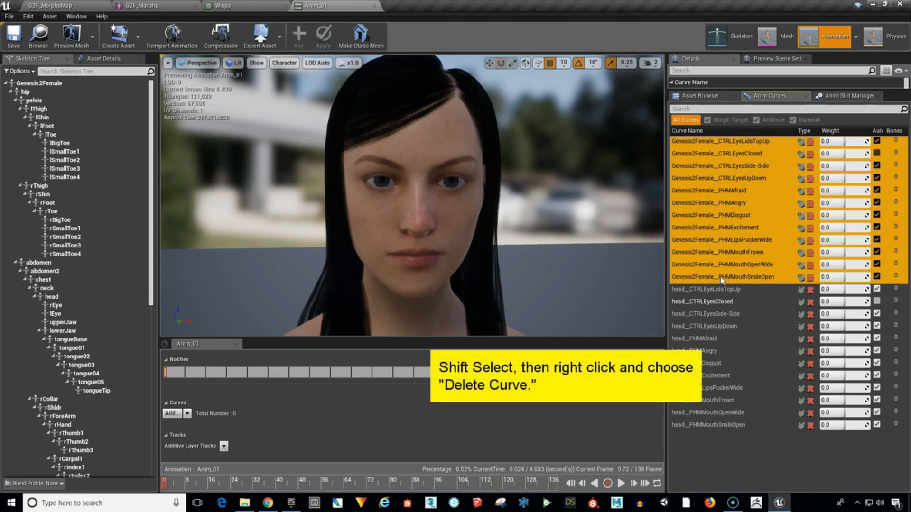
pyautogui.rightClick(722, 280)
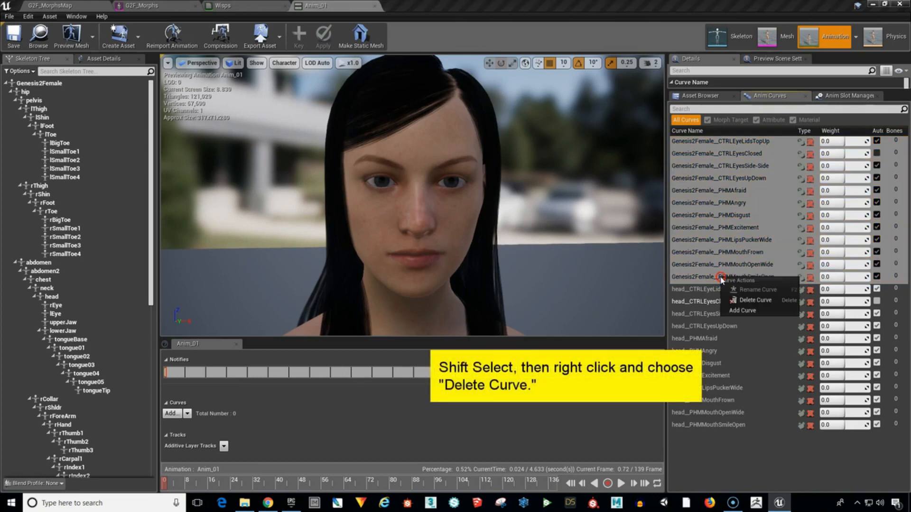
pyautogui.click(755, 301)
pyautogui.click(527, 286)
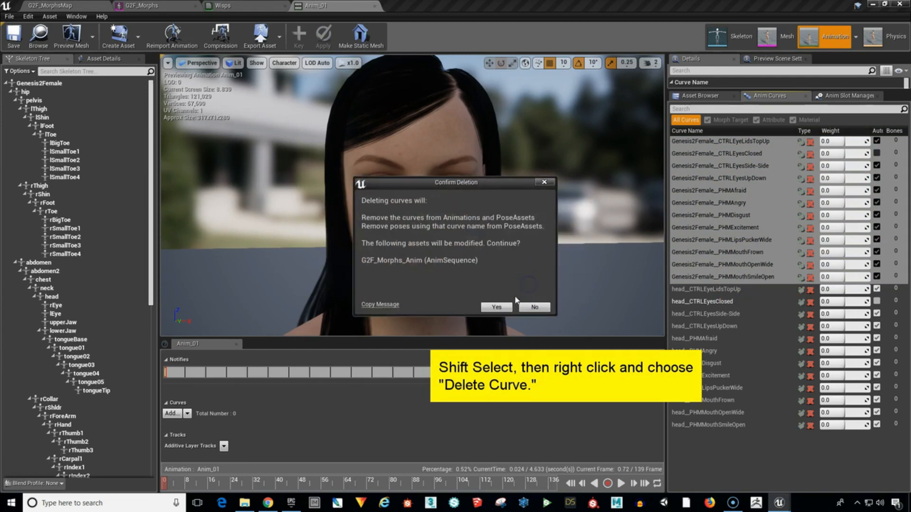
pyautogui.click(495, 307)
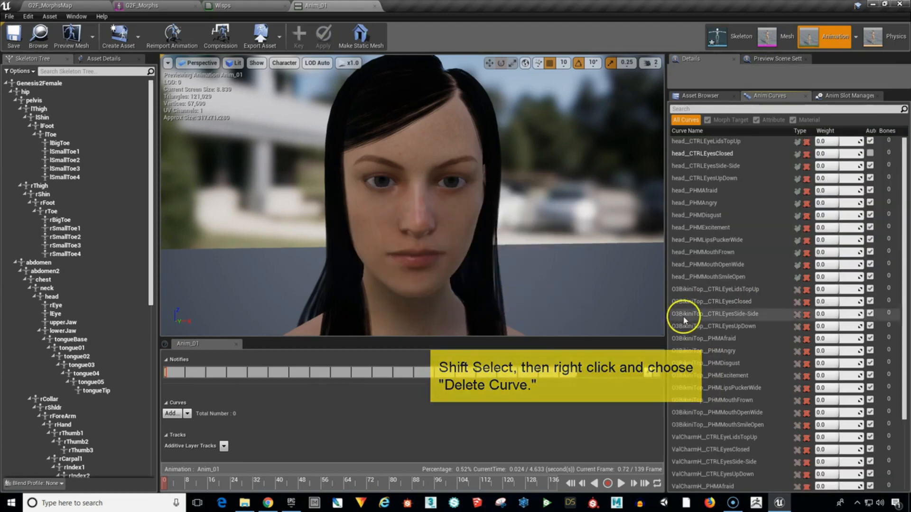
# Delete the O3BikiniTop and ValCharmH curves together, from O3BikiniTop__CTRLEyeLidsTopUp through ValCharmH__PHMMouthSmileOpen, leaving only the head curves.
pyautogui.scroll(-3, 772, 360)
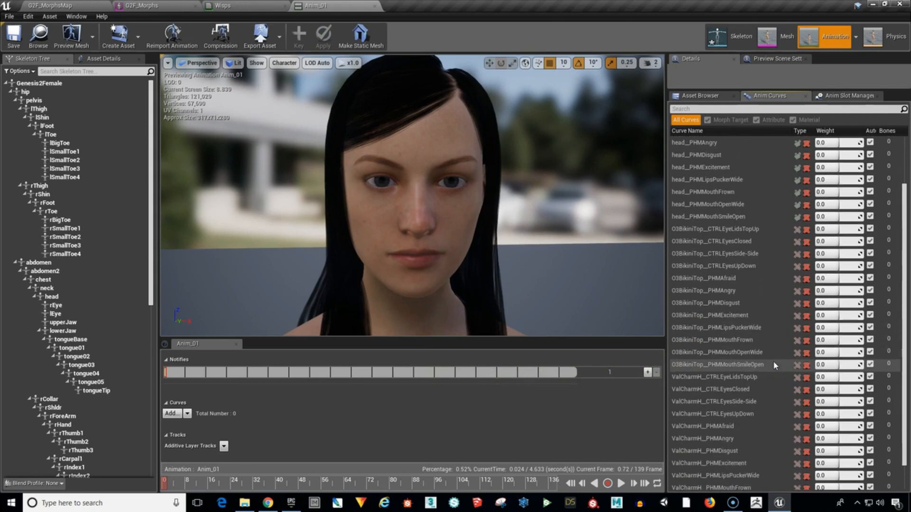
pyautogui.click(728, 199)
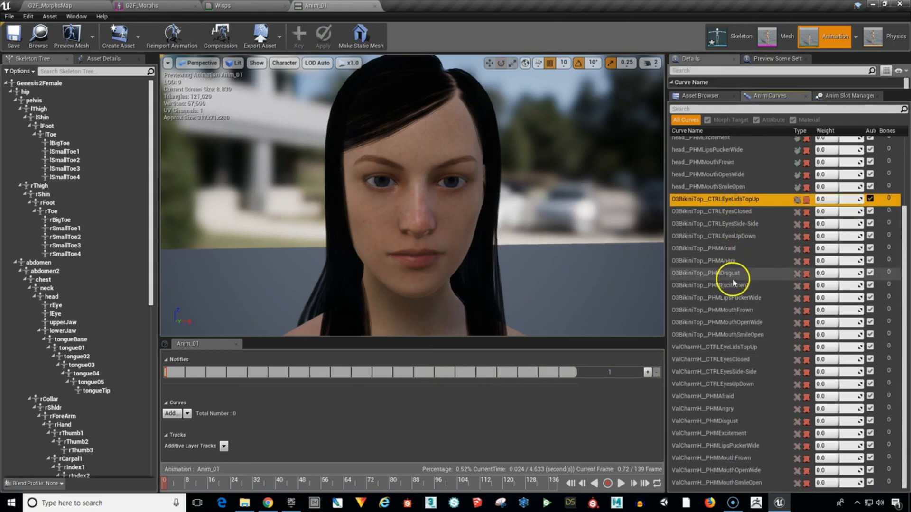
pyautogui.keyDown('shift'); pyautogui.click(702, 483); pyautogui.keyUp('shift')
pyautogui.rightClick(702, 480)
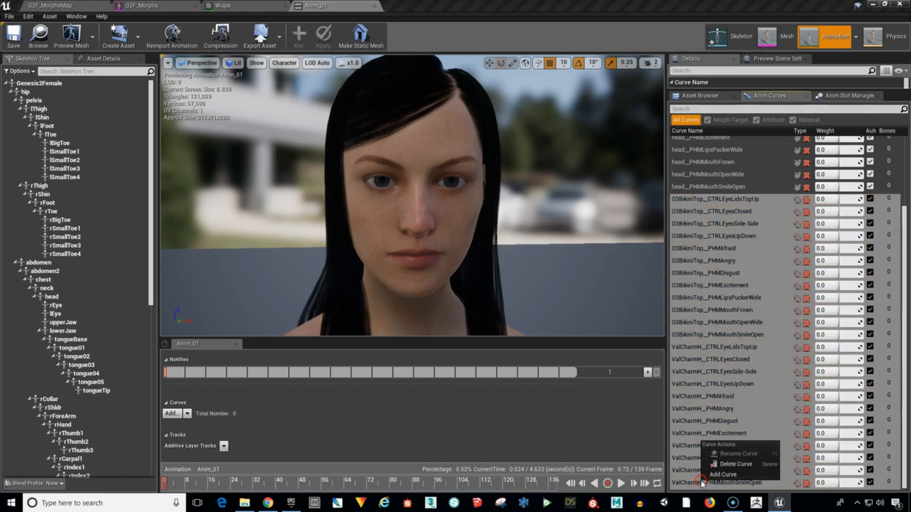
pyautogui.click(723, 466)
pyautogui.click(522, 285)
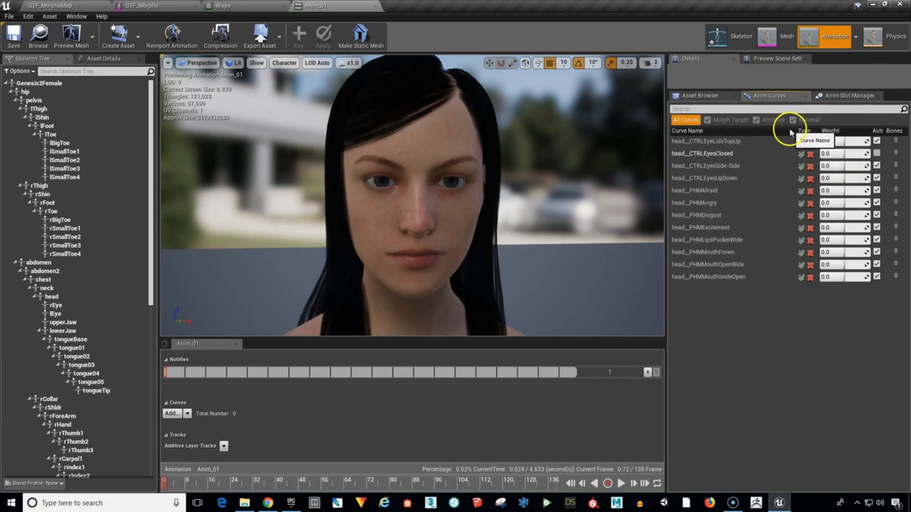
# Narrow the Curve Name column of the curve list and check the morph targets of the G2F_Morphs mesh before returning to Anim_01.
pyautogui.moveTo(796, 134); pyautogui.dragTo(772, 146)
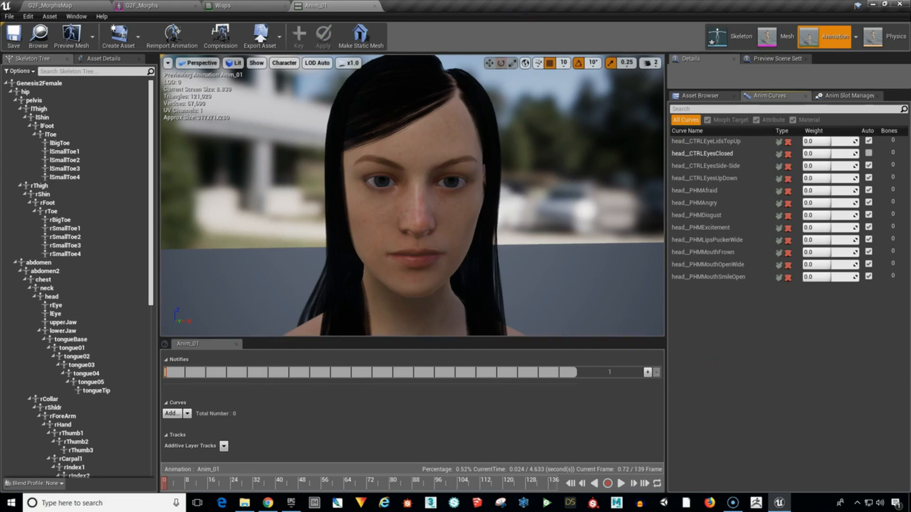
pyautogui.click(160, 6)
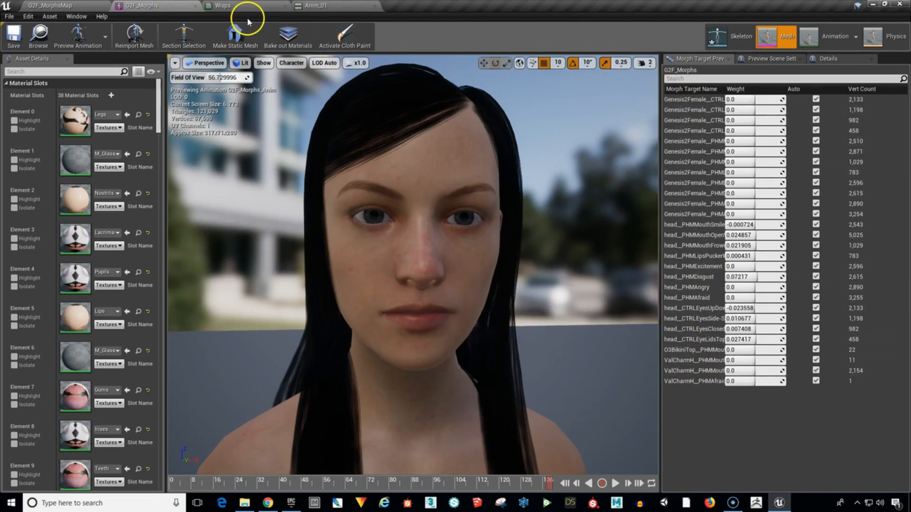
pyautogui.click(324, 6)
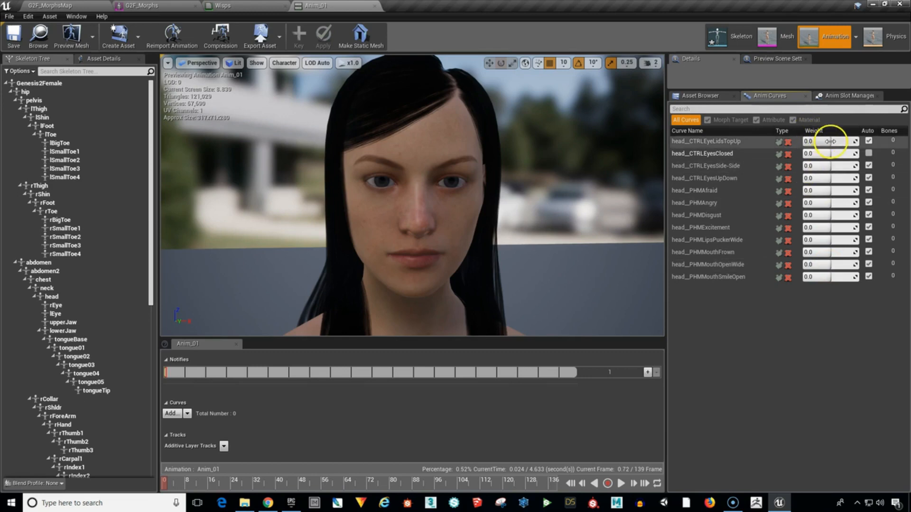
# Test the head__CTRLEyeLidsTopUp curve at about 0.327 and head__CTRLEyesClosed at about 0.125, returning both weights to 0.0.
pyautogui.moveTo(830, 141); pyautogui.dragTo(857, 142)
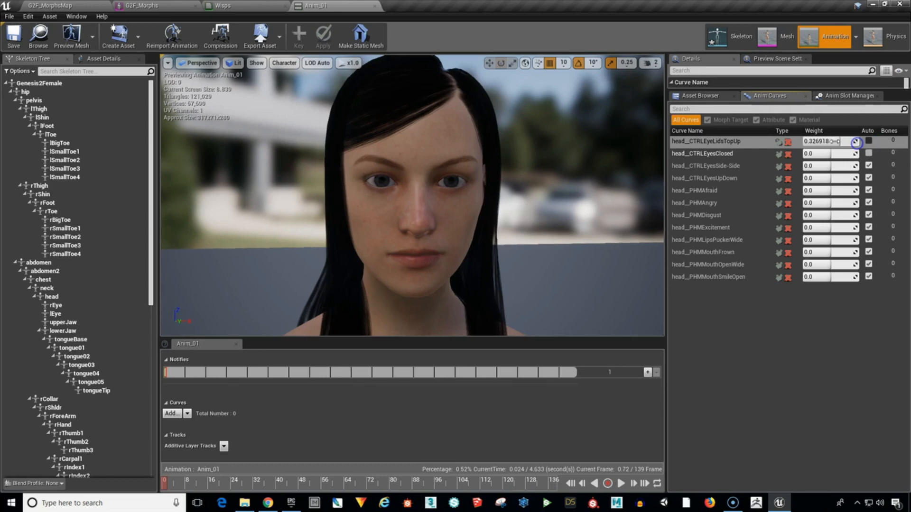
pyautogui.click(828, 143)
pyautogui.write('0.0')
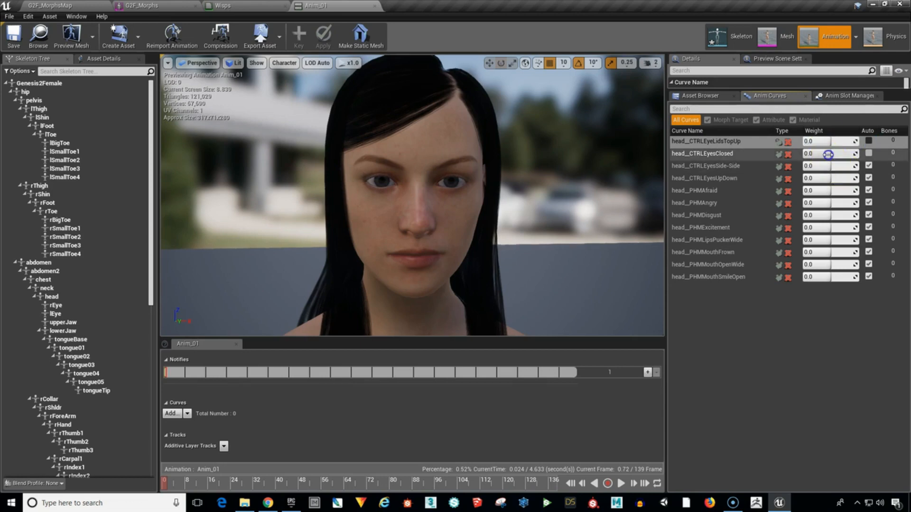
pyautogui.moveTo(835, 153)
pyautogui.mouseDown()
pyautogui.moveTo(867, 152)
pyautogui.moveTo(839, 153)
pyautogui.mouseUp()
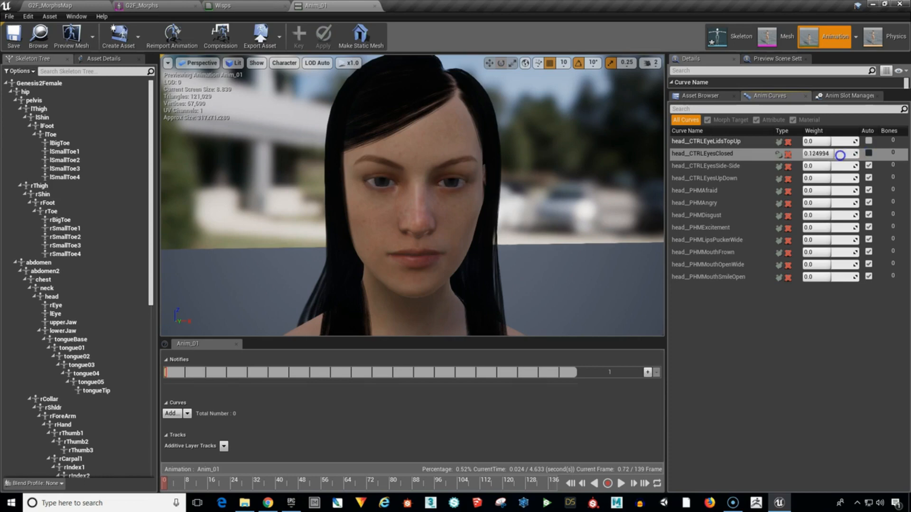
pyautogui.click(815, 153)
pyautogui.write('0.0')
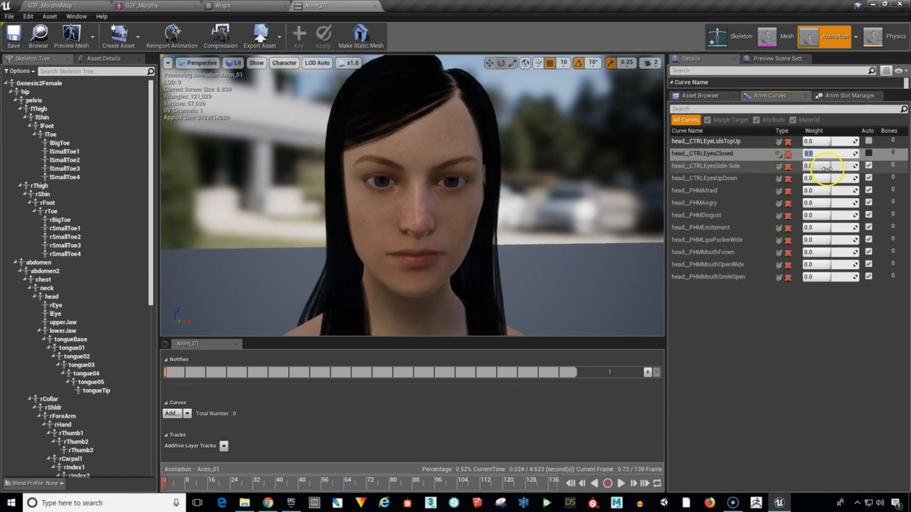
# Test the head__CTRLEyesSide-Side curve at about 0.077 and head__CTRLEyesUpDown at a negative weight, returning both to 0.0.
pyautogui.moveTo(826, 168)
pyautogui.mouseDown()
pyautogui.moveTo(858, 166)
pyautogui.moveTo(808, 186)
pyautogui.moveTo(828, 184)
pyautogui.mouseUp()
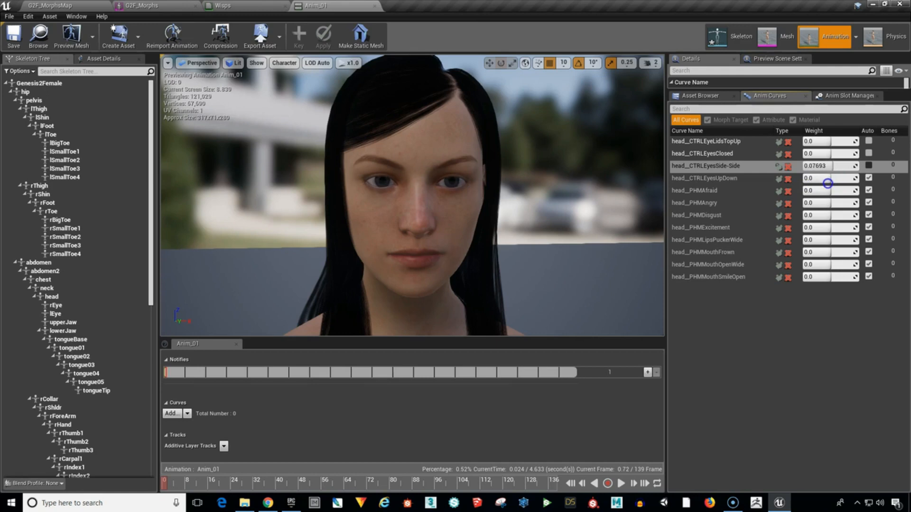
pyautogui.click(822, 166)
pyautogui.moveTo(834, 178); pyautogui.dragTo(823, 203)
pyautogui.click(825, 179)
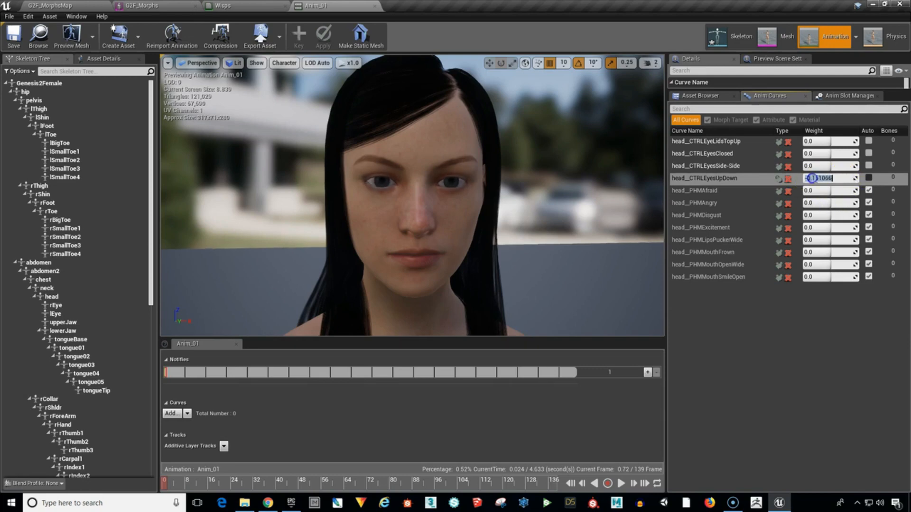
pyautogui.write('0.0')
pyautogui.click(825, 190)
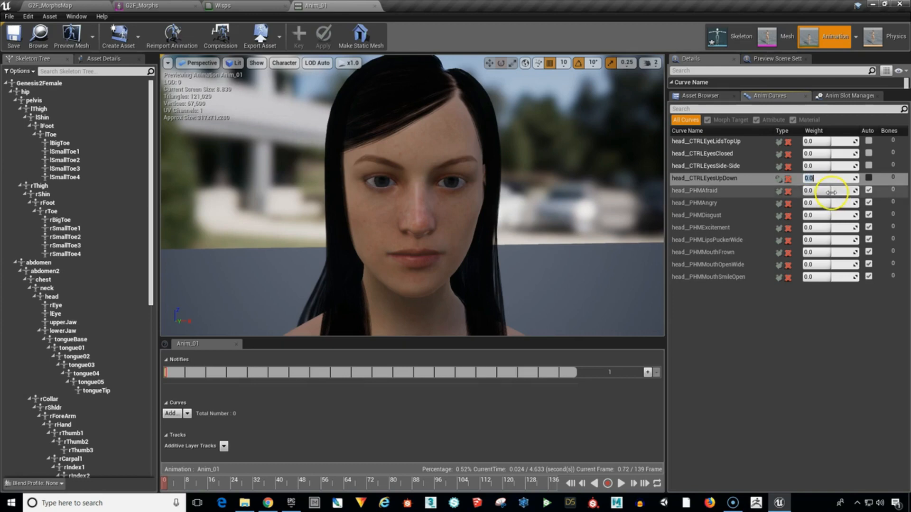
# Test the head__PHMAfraid curve at weights 1.0 and 2.0, returning its weight to 0.0.
pyautogui.write('1.0')
pyautogui.press('Return')
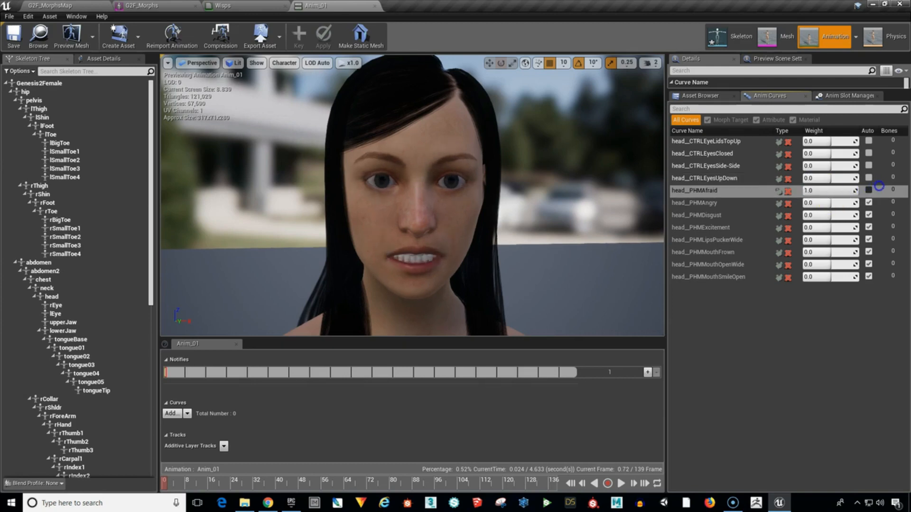
pyautogui.moveTo(821, 190); pyautogui.dragTo(821, 190)
pyautogui.write('2')
pyautogui.press('Return')
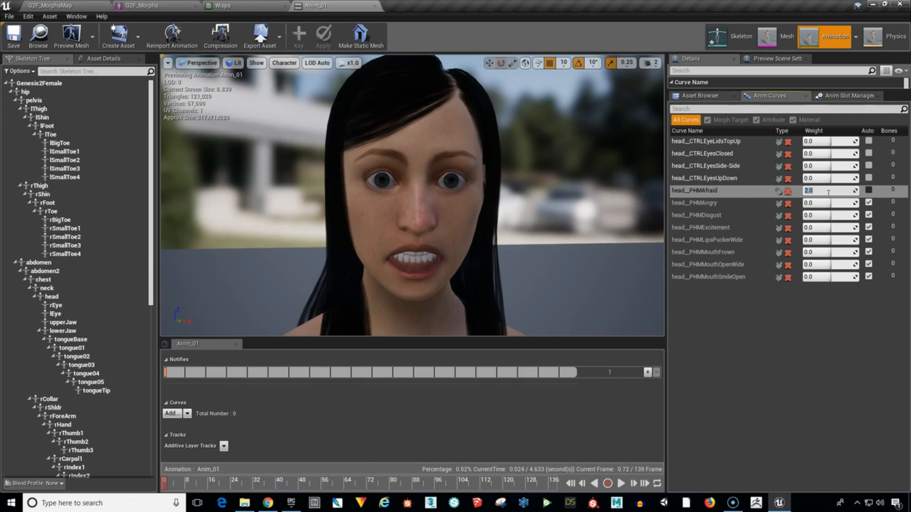
pyautogui.press('Return')
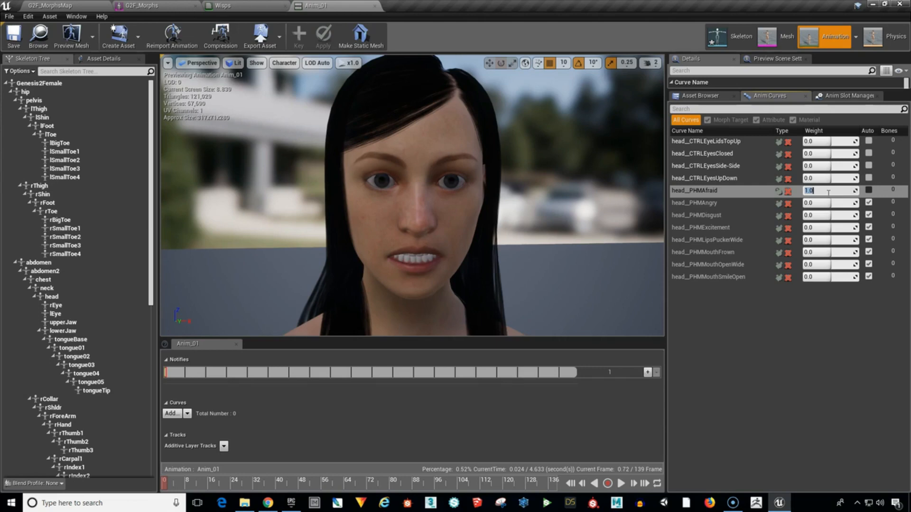
pyautogui.click(826, 192)
pyautogui.press('Return')
pyautogui.write('0')
pyautogui.press('Return')
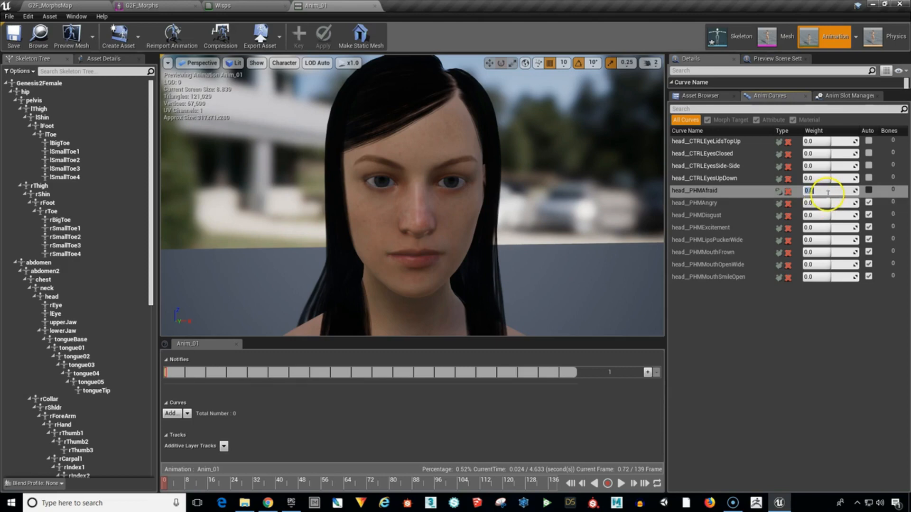
# Test the head__PHMAngry and head__PHMDisgust curves one after the other at weight 1.0, returning both to 0.0.
pyautogui.moveTo(825, 203); pyautogui.dragTo(881, 200)
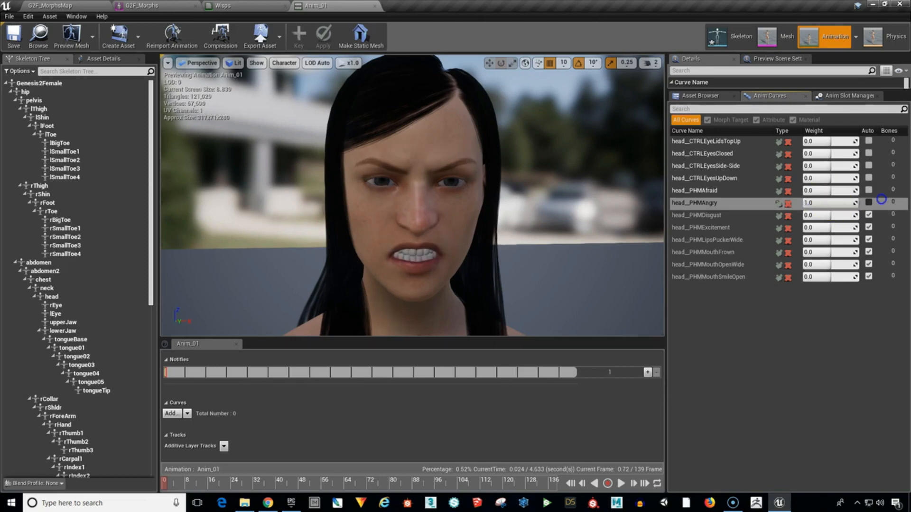
pyautogui.click(808, 203)
pyautogui.write('0')
pyautogui.press('Return')
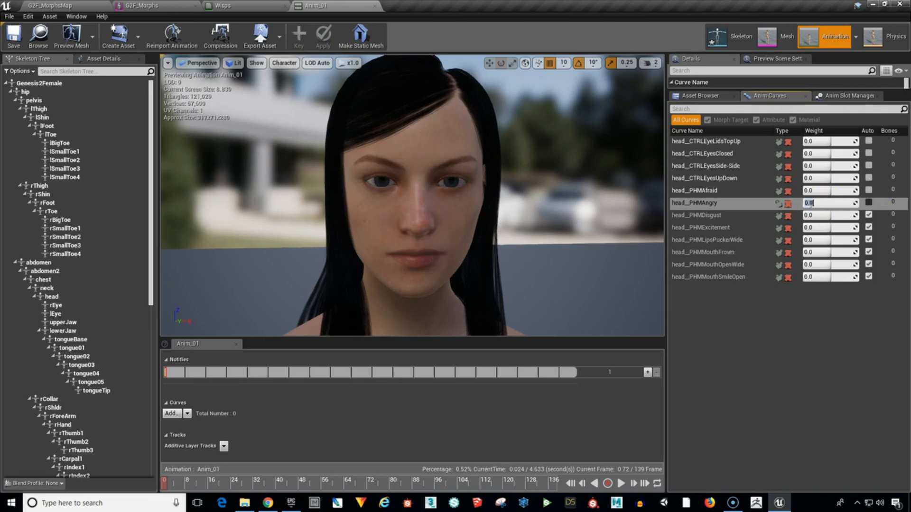
pyautogui.click(819, 215)
pyautogui.write('1')
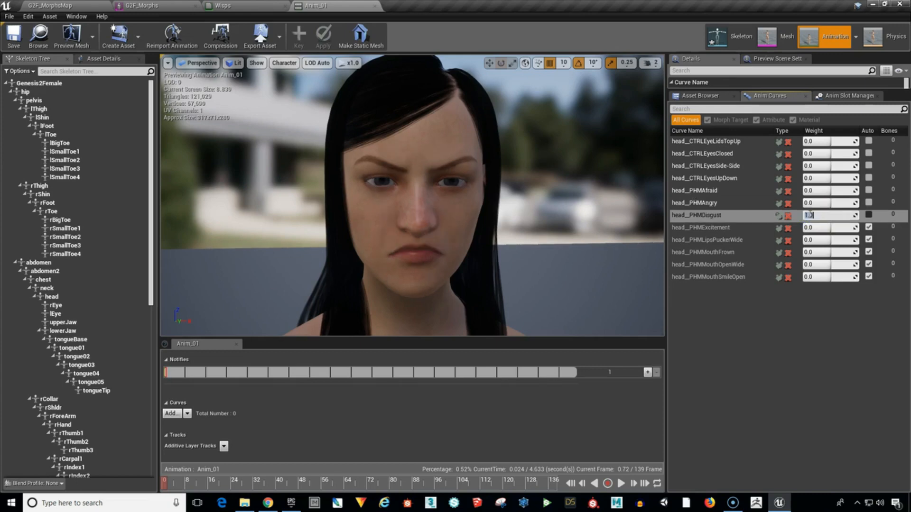
pyautogui.write('0')
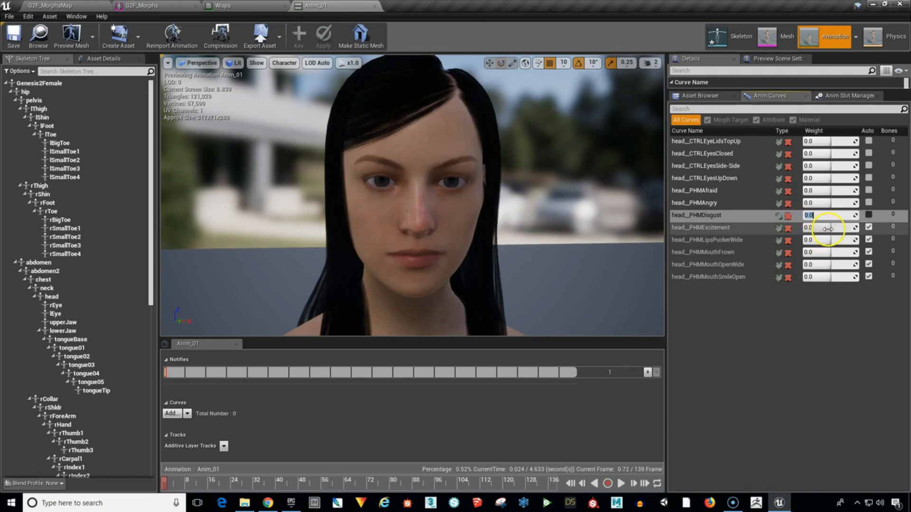
# Test the head__PHMExcitement curve at about 0.99 and head__PHMLipsPuckerWide at 1.0, returning both weights to 0.0.
pyautogui.moveTo(825, 228); pyautogui.dragTo(861, 221)
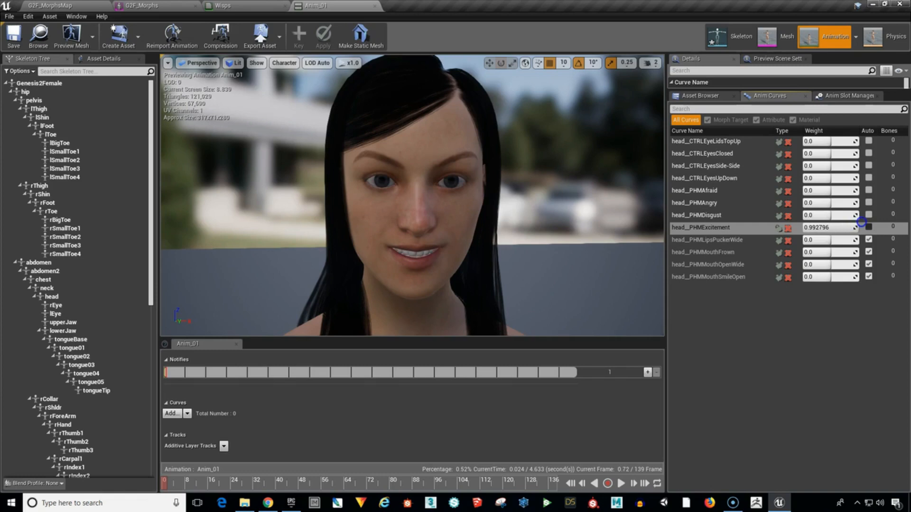
pyautogui.click(821, 227)
pyautogui.write('0')
pyautogui.press('Return')
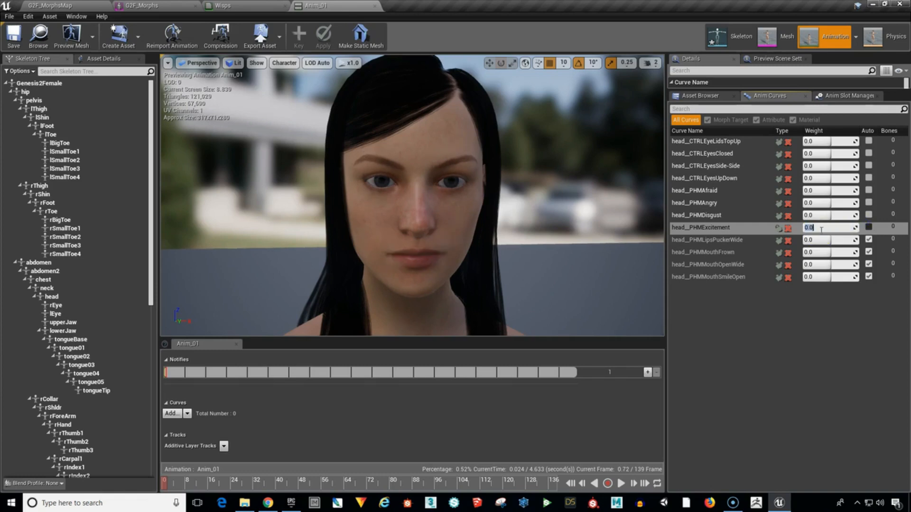
pyautogui.click(823, 239)
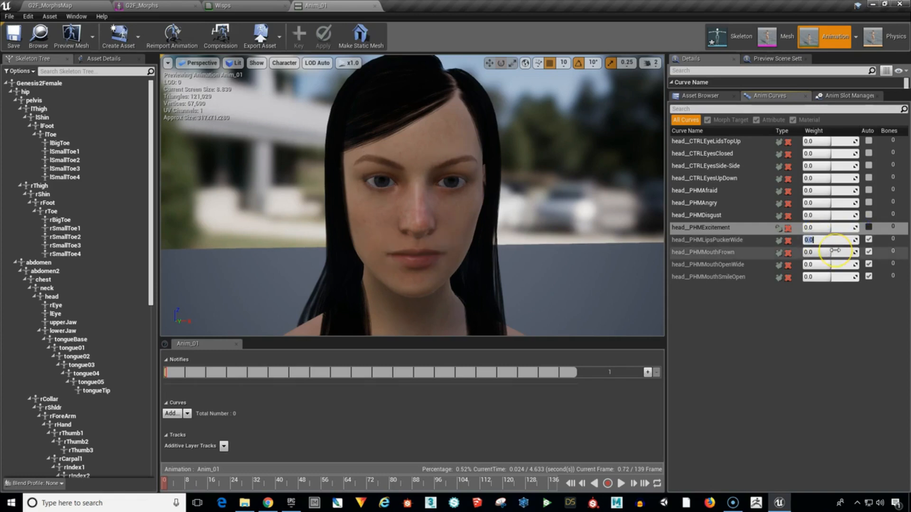
pyautogui.write('1')
pyautogui.press('Return')
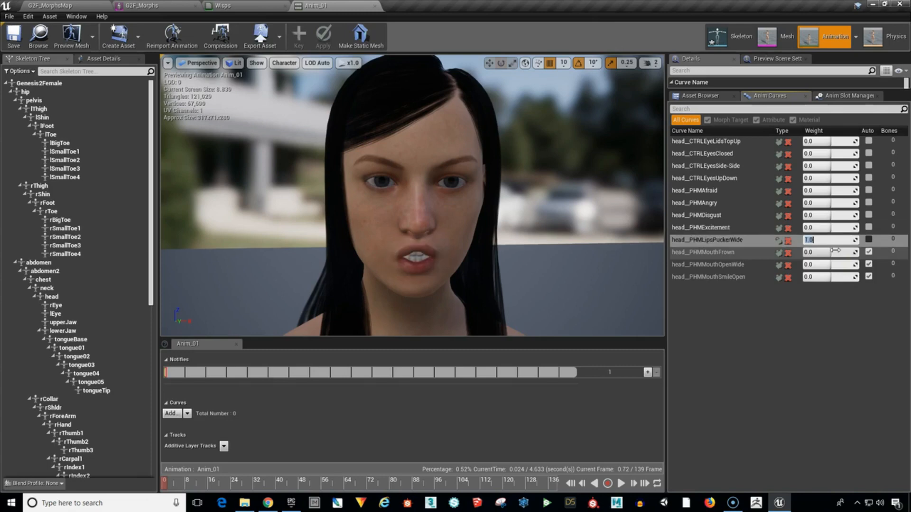
pyautogui.moveTo(545, 198)
pyautogui.mouseDown()
pyautogui.moveTo(545, 207)
pyautogui.moveTo(553, 198)
pyautogui.mouseUp()
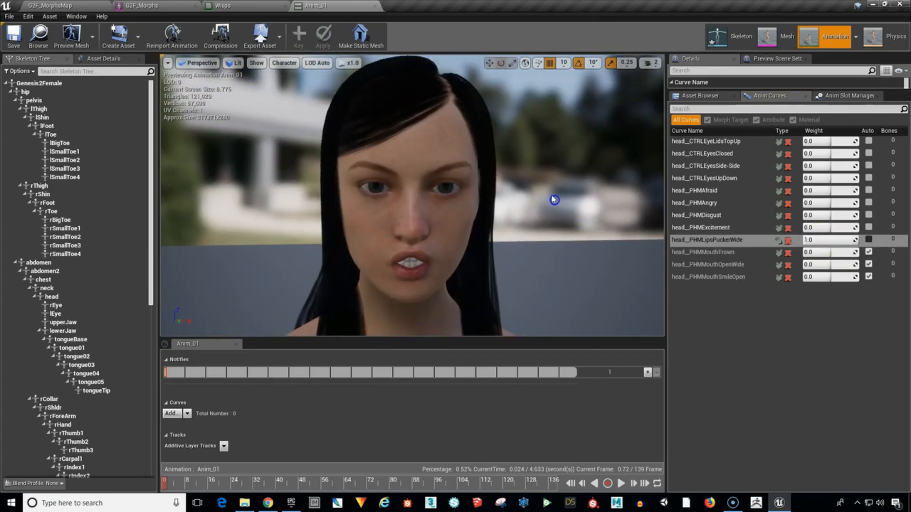
pyautogui.click(778, 239)
pyautogui.click(811, 240)
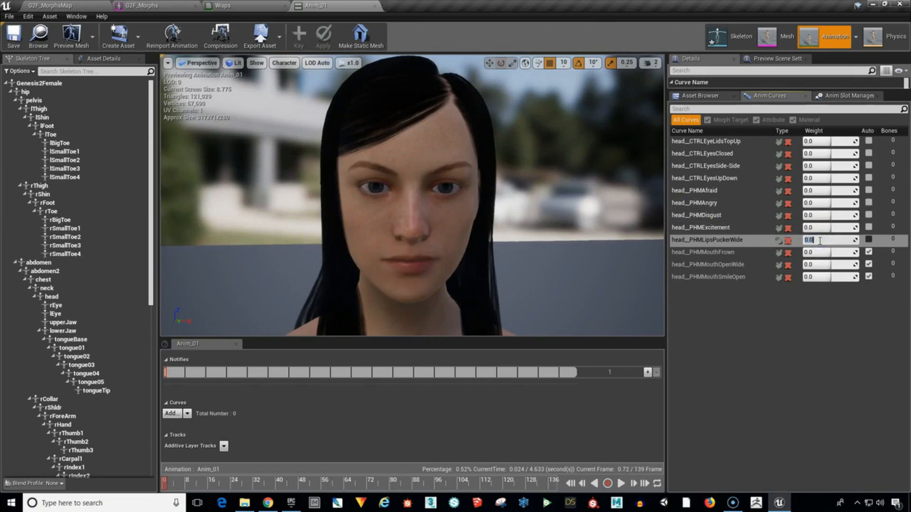
# Test the head__PHMMouthFrown curve at 1.0 and head__PHMMouthOpenWide at about 0.68, returning both weights to 0.0.
pyautogui.moveTo(829, 252); pyautogui.dragTo(872, 250)
pyautogui.click(816, 253)
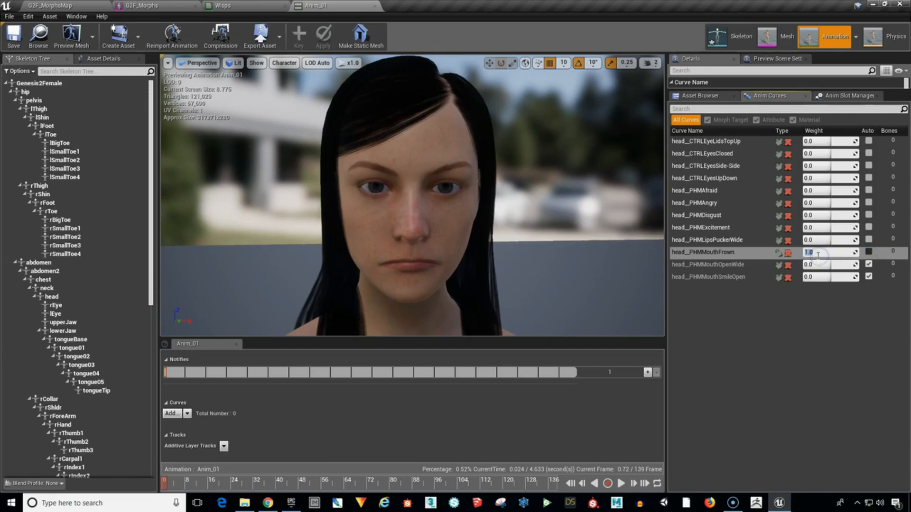
pyautogui.write('0')
pyautogui.press('Return')
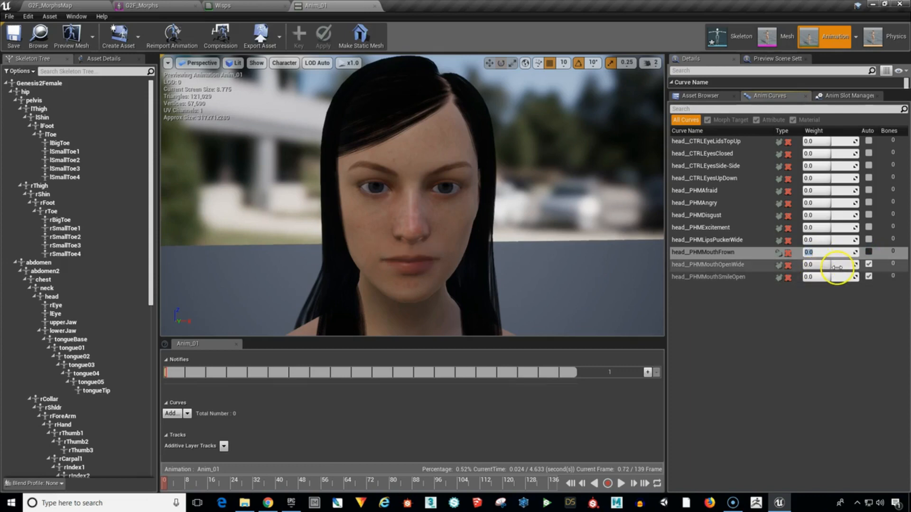
pyautogui.moveTo(830, 265); pyautogui.dragTo(867, 269)
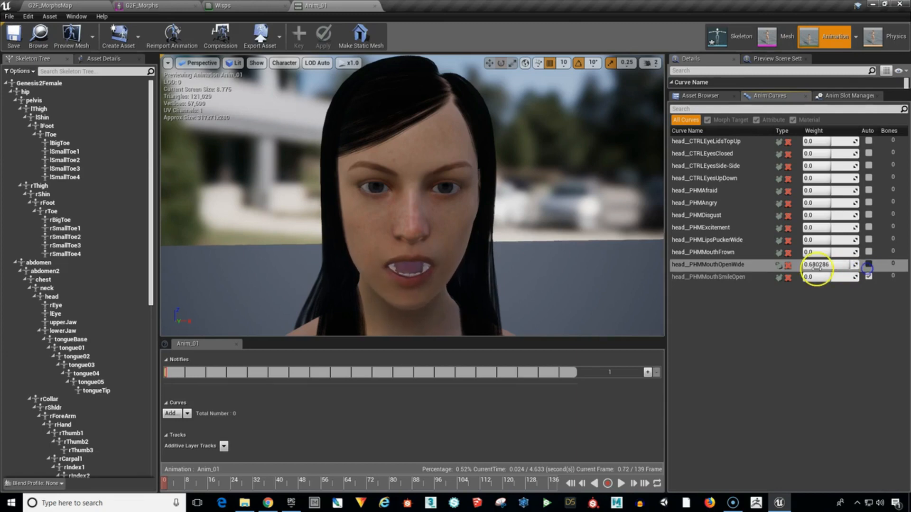
pyautogui.click(816, 268)
pyautogui.write('0')
pyautogui.press('Return')
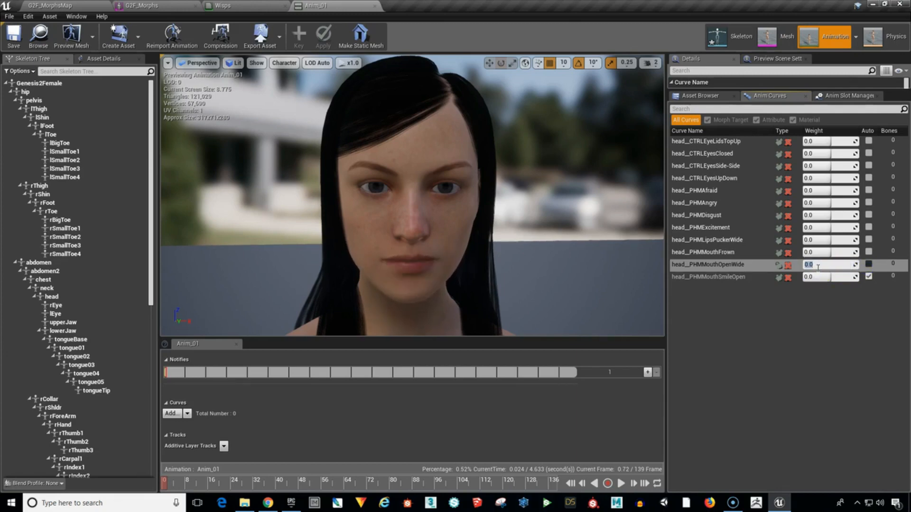
# Test the head__PHMMouthSmileOpen curve at about 0.36, returning its weight to 0.0.
pyautogui.click(828, 277)
pyautogui.moveTo(830, 277)
pyautogui.mouseDown()
pyautogui.moveTo(882, 274)
pyautogui.moveTo(847, 276)
pyautogui.mouseUp()
pyautogui.click(811, 277)
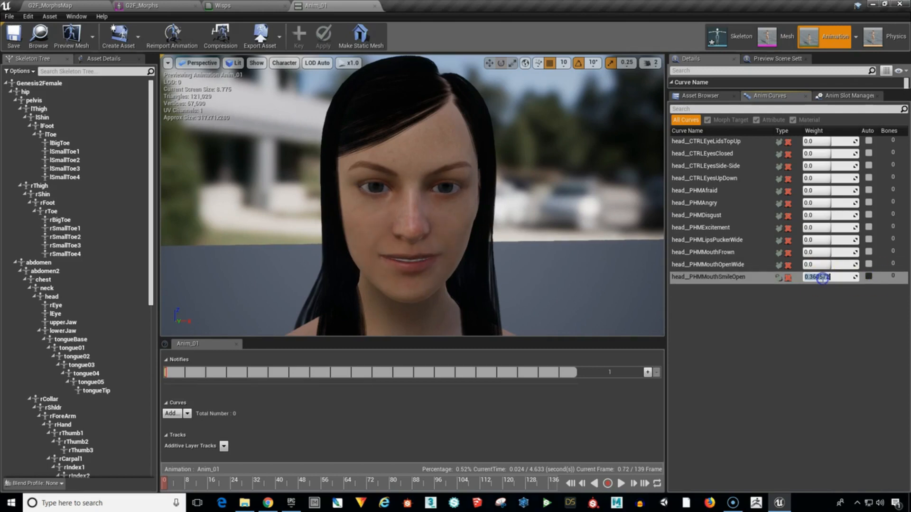
pyautogui.write('0')
pyautogui.press('Return')
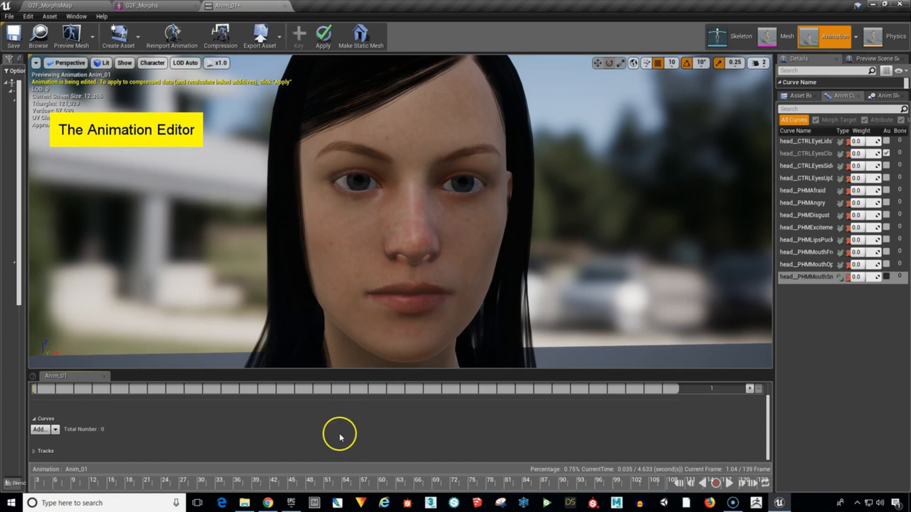
# Move the Anim_01 playhead to about frame 3, then add a variable curve for head__CTRLEyesClosed and expand its track.
pyautogui.moveTo(112, 484); pyautogui.dragTo(34, 486)
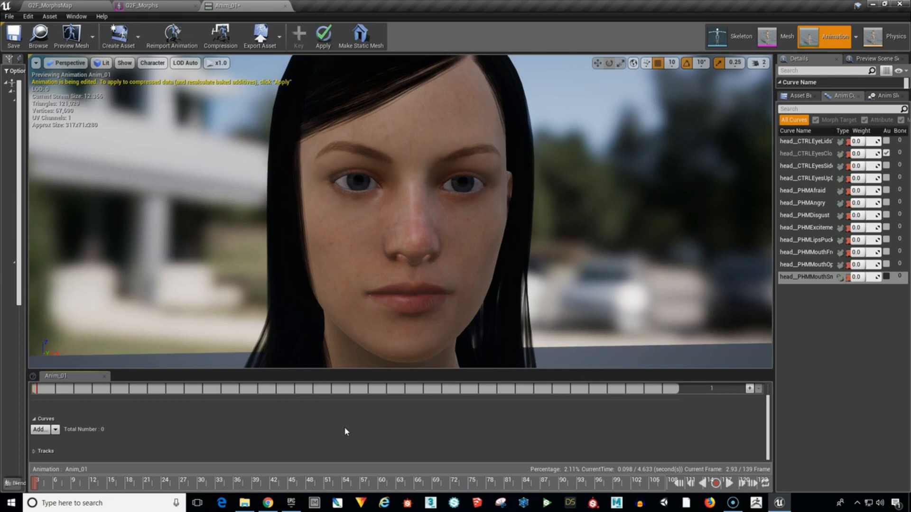
pyautogui.click(365, 420)
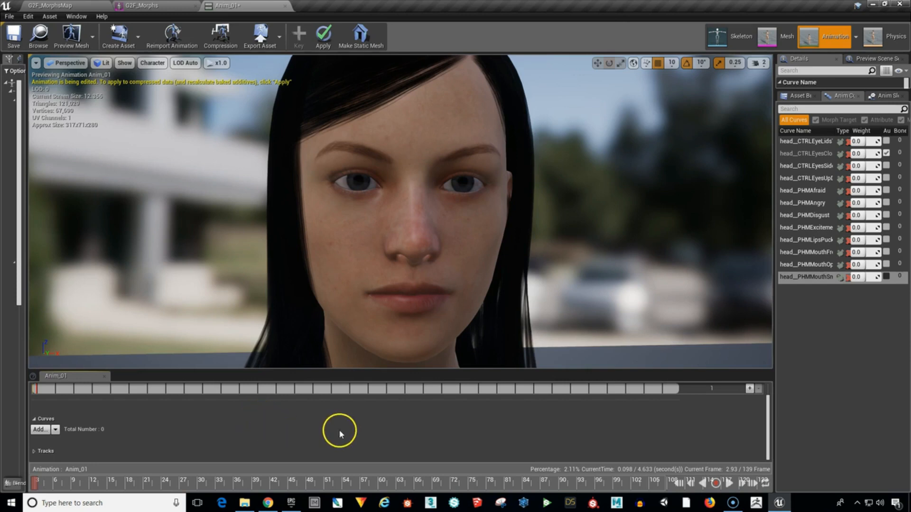
pyautogui.click(42, 431)
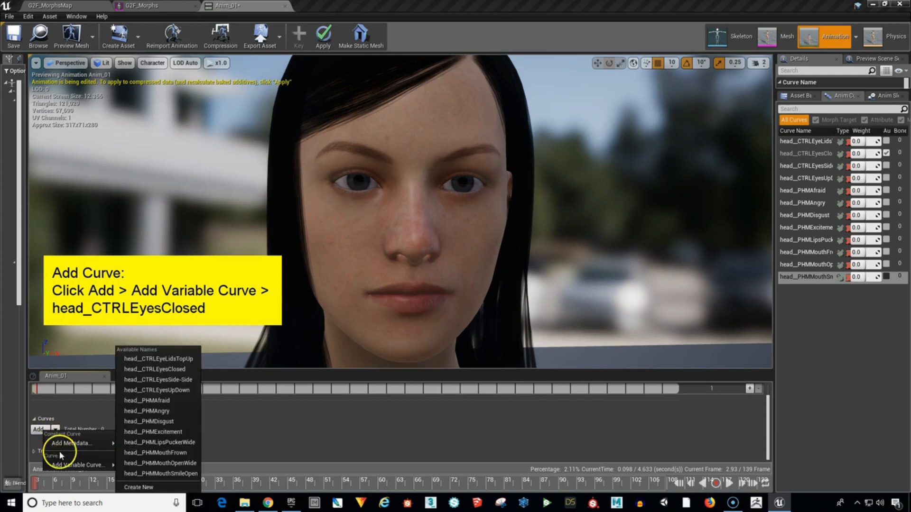
pyautogui.click(67, 467)
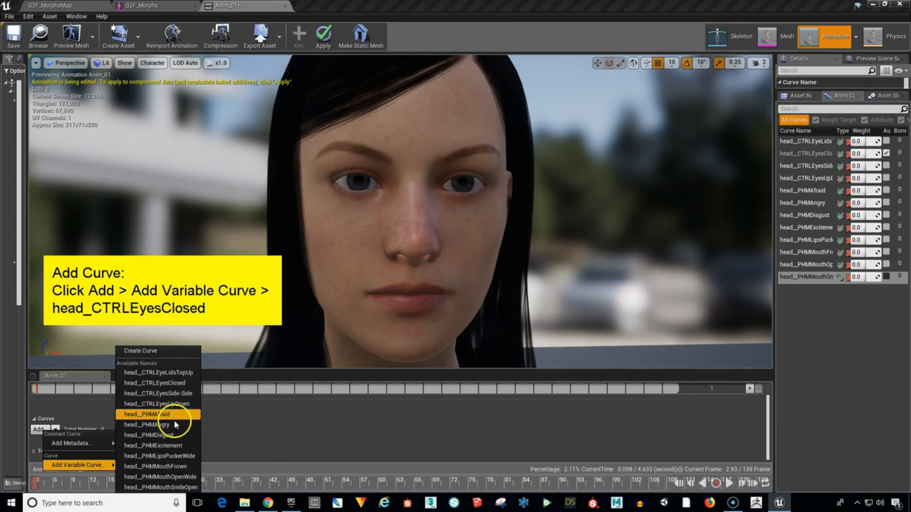
pyautogui.click(180, 384)
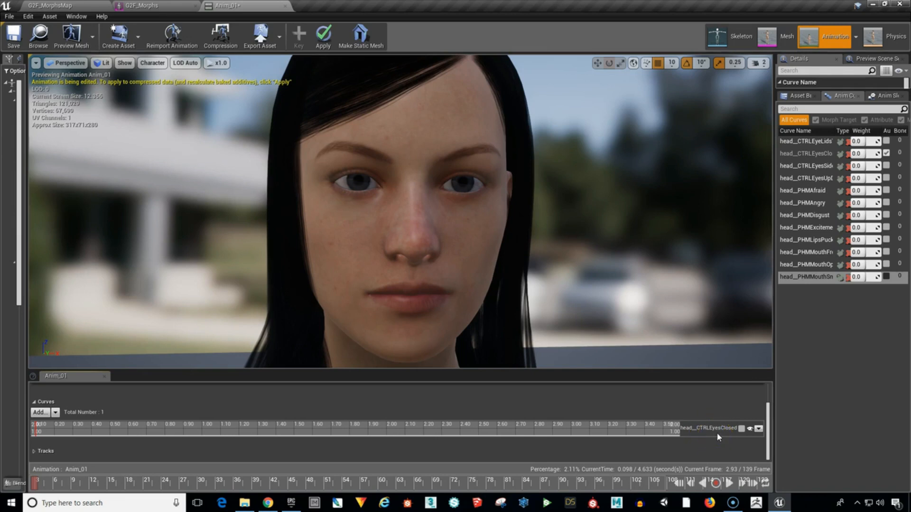
pyautogui.click(742, 429)
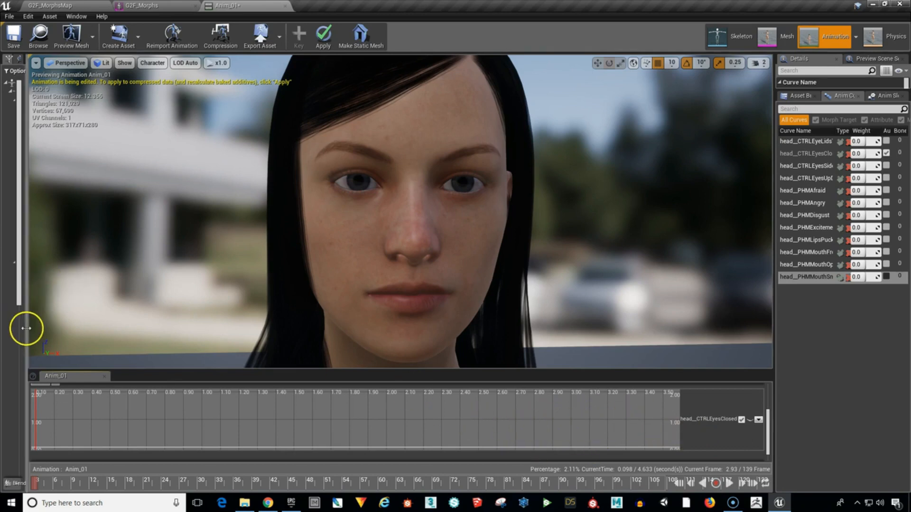
# Try out different widths for the Skeleton Tree beside the viewport, ending with it wide enough to read.
pyautogui.moveTo(24, 328); pyautogui.dragTo(173, 332)
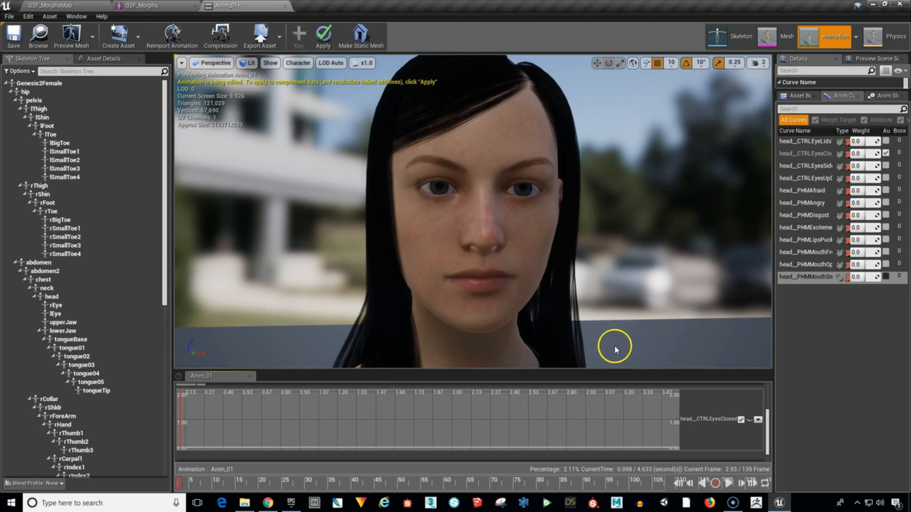
pyautogui.moveTo(173, 372); pyautogui.dragTo(23, 383)
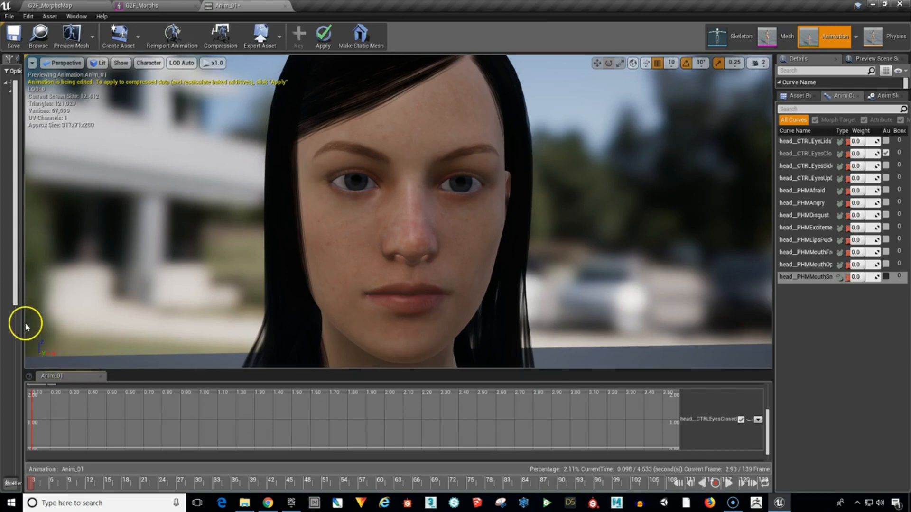
pyautogui.moveTo(23, 326); pyautogui.dragTo(139, 340)
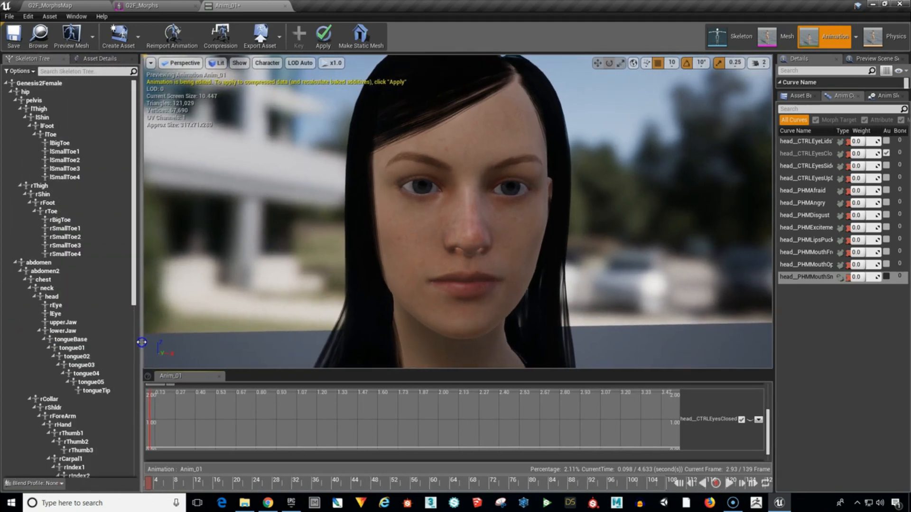
# Undock the Anim_01 timeline into a floating window, enlarge it to show the curve track, and move it over the viewport.
pyautogui.moveTo(183, 378); pyautogui.dragTo(266, 296)
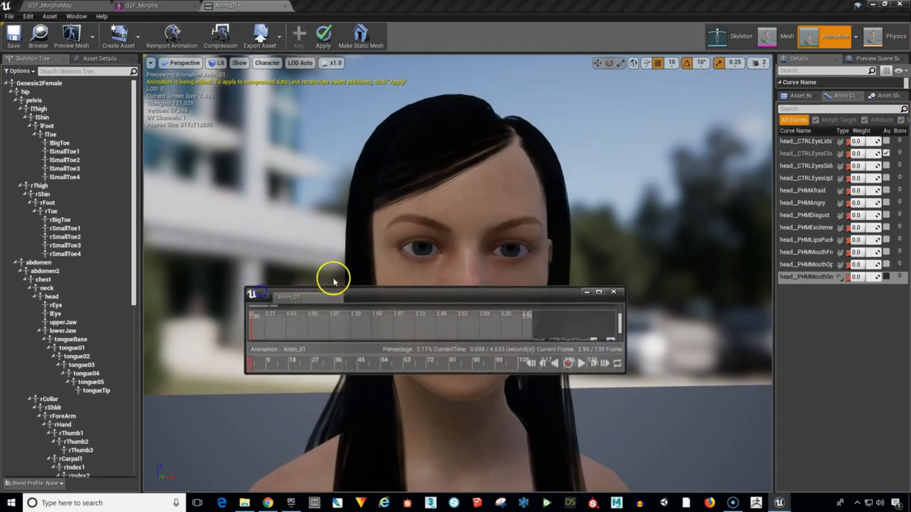
pyautogui.click(373, 376)
pyautogui.moveTo(373, 374); pyautogui.dragTo(372, 438)
pyautogui.click(352, 431)
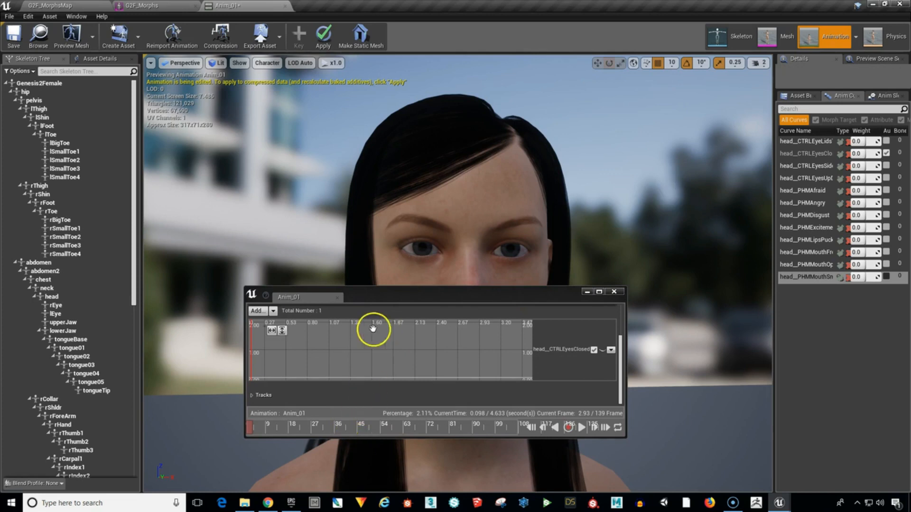
pyautogui.moveTo(246, 349); pyautogui.dragTo(171, 350)
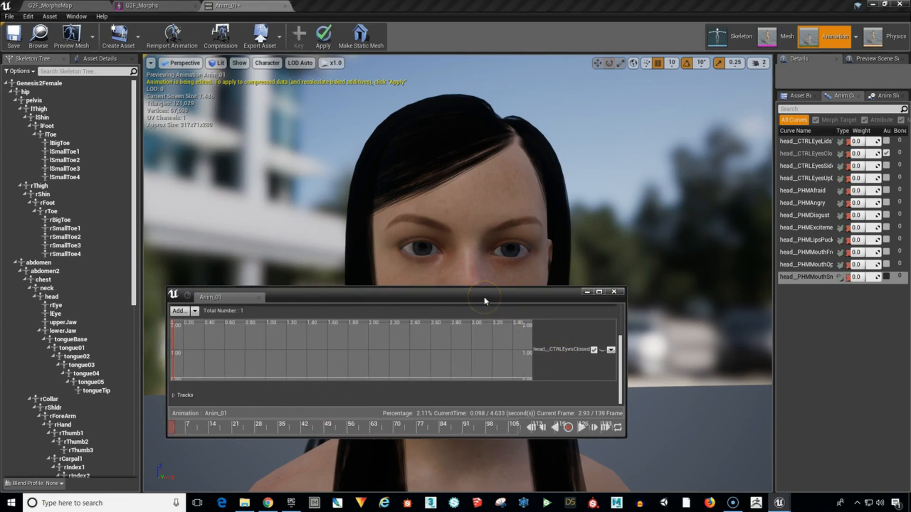
pyautogui.moveTo(480, 298); pyautogui.dragTo(546, 227)
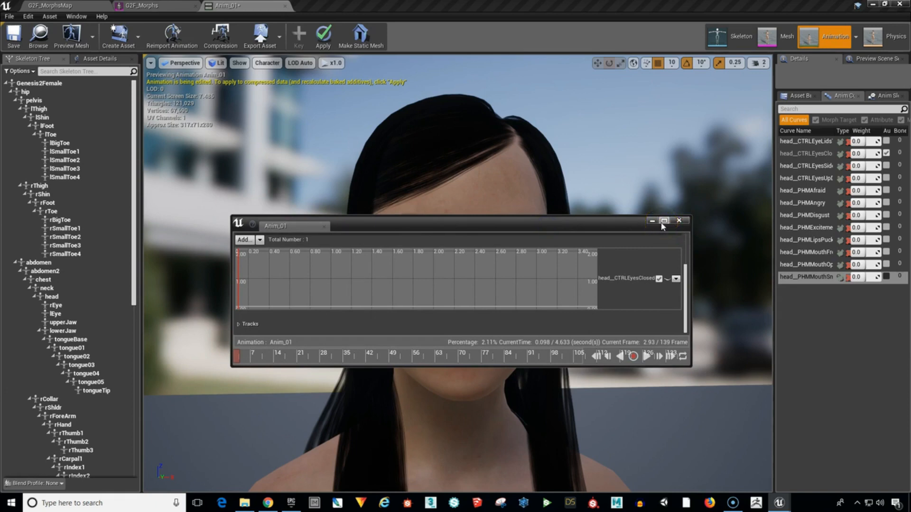
# Dock the floating Anim_01 timeline back beneath the viewport and collapse the Skeleton Tree to a narrow strip.
pyautogui.click(552, 225)
pyautogui.moveTo(290, 229); pyautogui.dragTo(248, 431)
pyautogui.moveTo(305, 278); pyautogui.dragTo(311, 348)
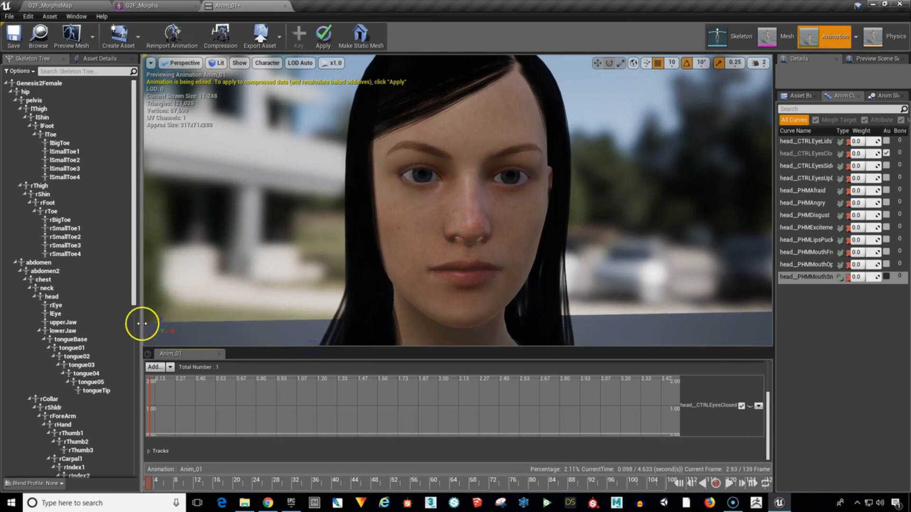
pyautogui.moveTo(141, 325); pyautogui.dragTo(27, 337)
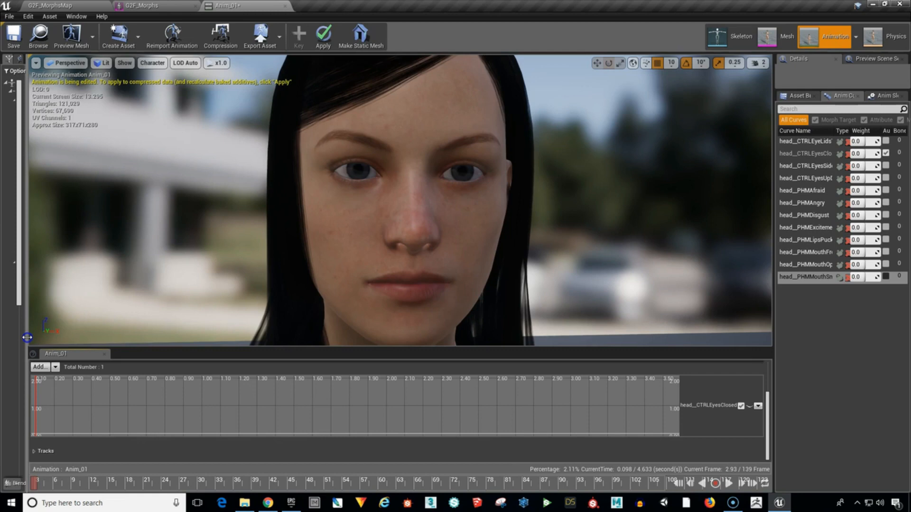
# Enlarge the viewport by narrowing the Details and curve list area and reducing the height of the Anim_01 timeline.
pyautogui.moveTo(773, 304); pyautogui.dragTo(793, 302)
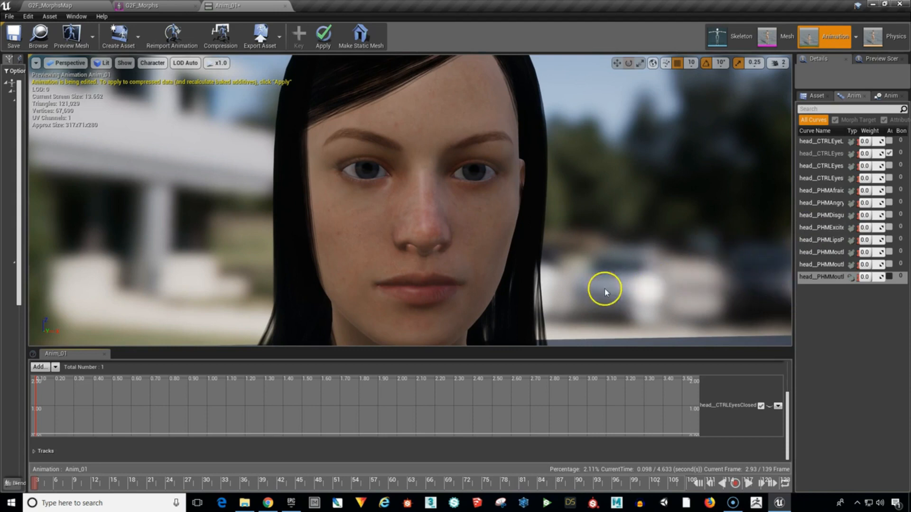
pyautogui.moveTo(546, 350); pyautogui.dragTo(547, 370)
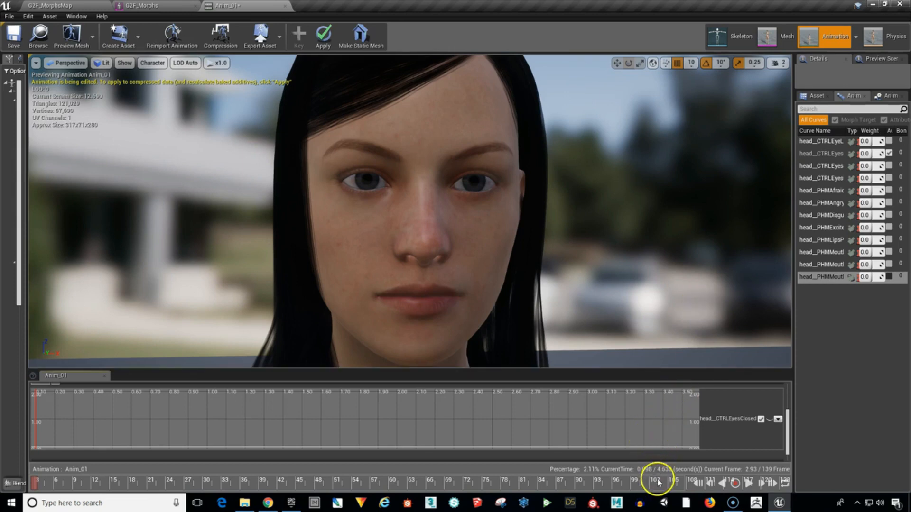
# Show the full animation range in the Anim_01 timeline and scrub the playhead to the last frame, 139.
pyautogui.click(586, 485)
pyautogui.moveTo(586, 486)
pyautogui.mouseDown()
pyautogui.moveTo(692, 486)
pyautogui.moveTo(662, 484)
pyautogui.mouseUp()
pyautogui.scroll(-8, 605, 433)
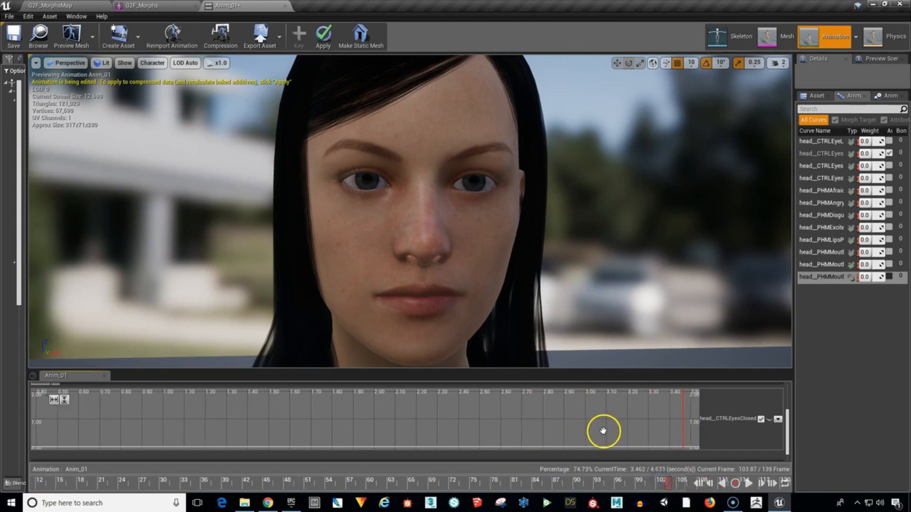
pyautogui.scroll(-2, 606, 434)
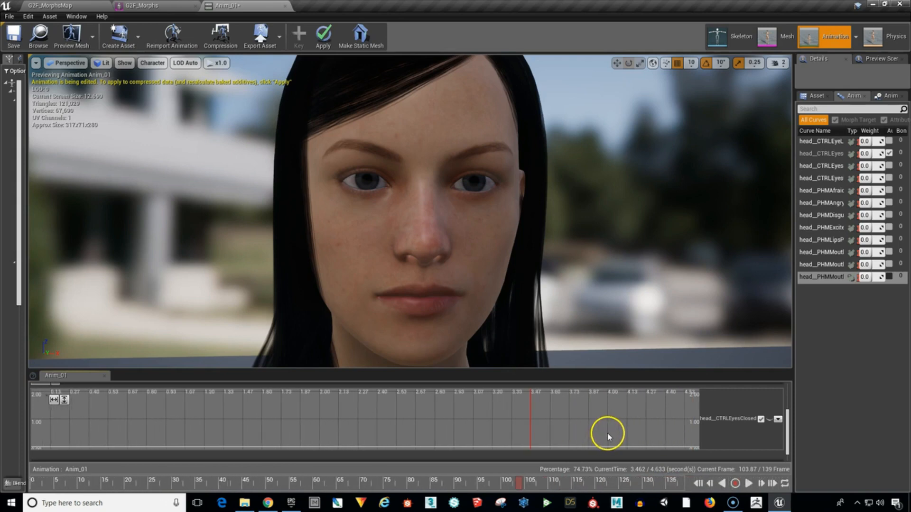
pyautogui.moveTo(520, 489); pyautogui.dragTo(687, 489)
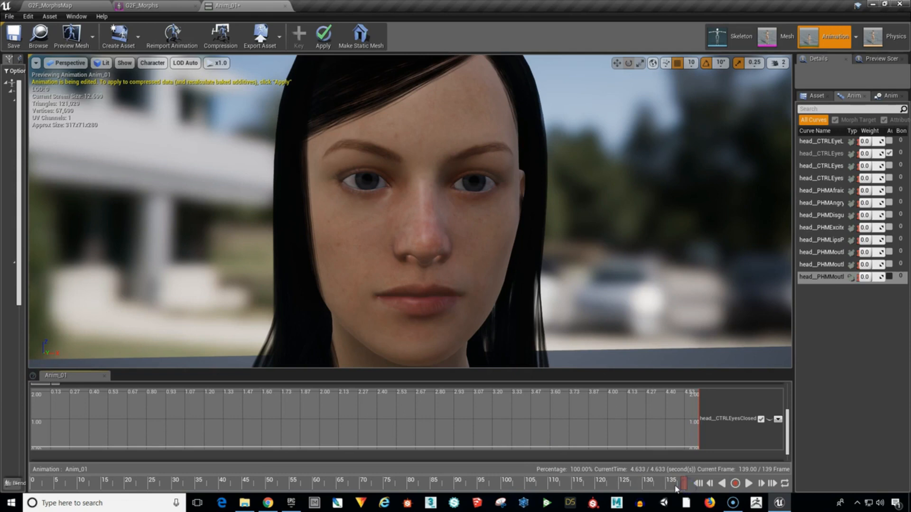
# Append 100 frames at the end of the Anim_01 animation.
pyautogui.rightClick(416, 480)
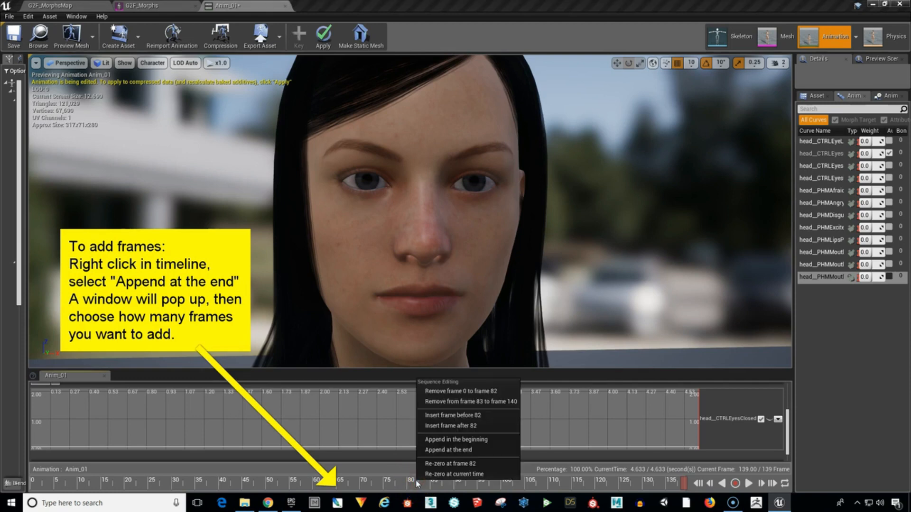
pyautogui.click(445, 451)
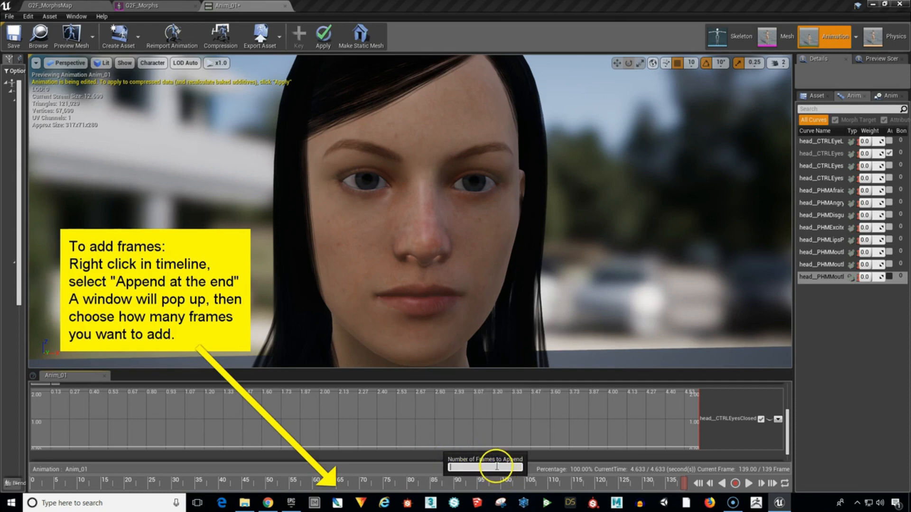
pyautogui.click(494, 467)
pyautogui.press('Return')
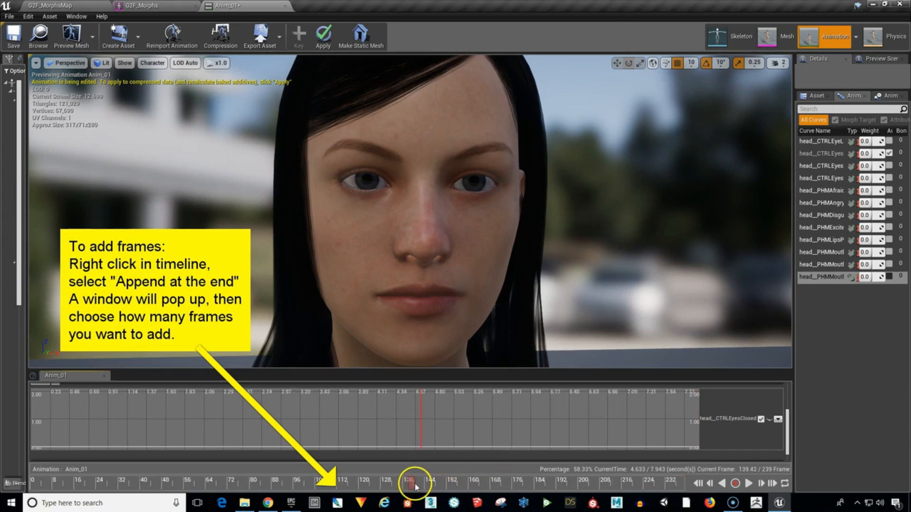
# Return the playhead to frame 0 and shift the head__CTRLEyesClosed graph vertically until its 0.00 line is clearly in view.
pyautogui.click(432, 485)
pyautogui.moveTo(432, 486); pyautogui.dragTo(26, 487)
pyautogui.moveTo(30, 488)
pyautogui.mouseDown()
pyautogui.moveTo(130, 499)
pyautogui.moveTo(33, 504)
pyautogui.mouseUp()
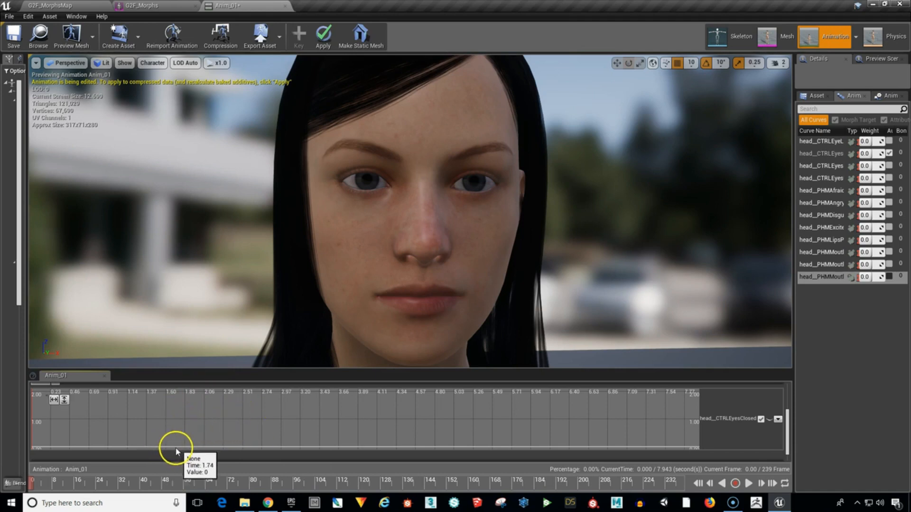
pyautogui.click(306, 437)
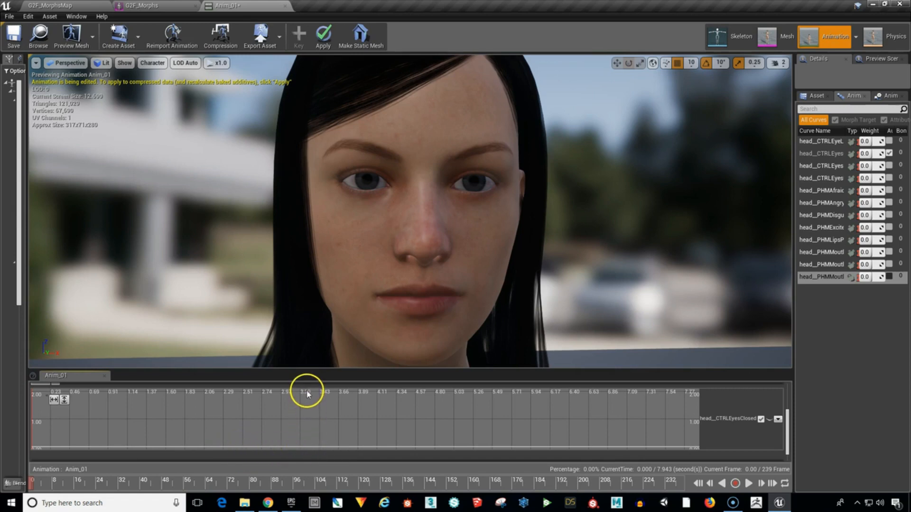
pyautogui.moveTo(298, 434)
pyautogui.mouseDown(button='right')
pyautogui.moveTo(311, 407)
pyautogui.moveTo(307, 424)
pyautogui.mouseUp(button='right')
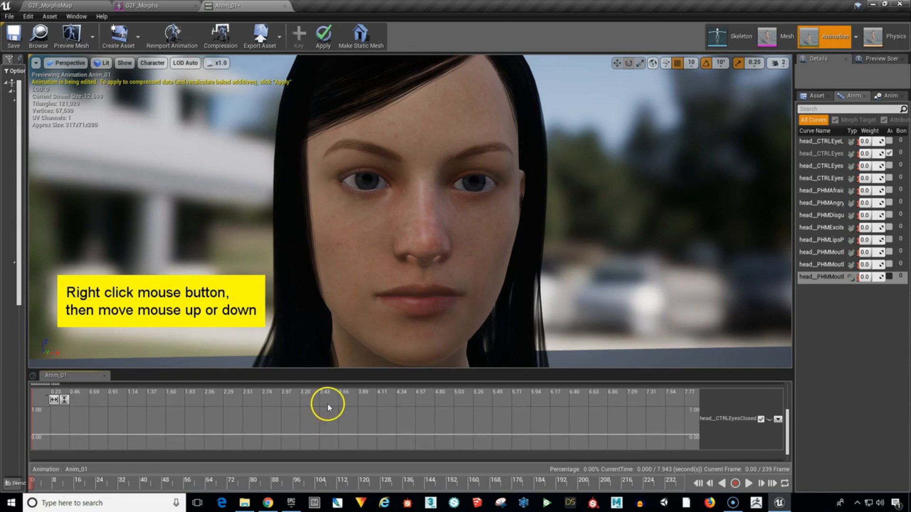
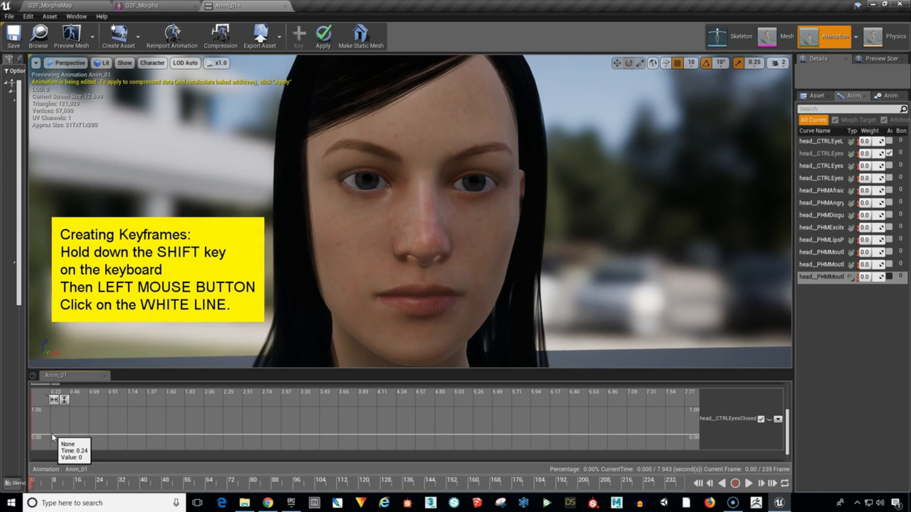
# Add three zero-value keys to the head__CTRLEyesClosed curve at about 0.24, 0.36 and 0.49 seconds.
pyautogui.keyDown('shift'); pyautogui.click(52, 434); pyautogui.keyUp('shift')
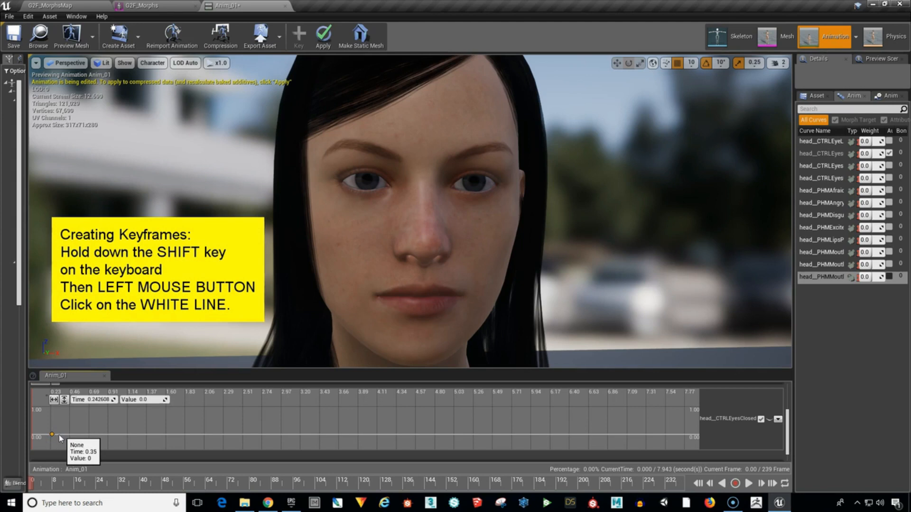
pyautogui.click(65, 435)
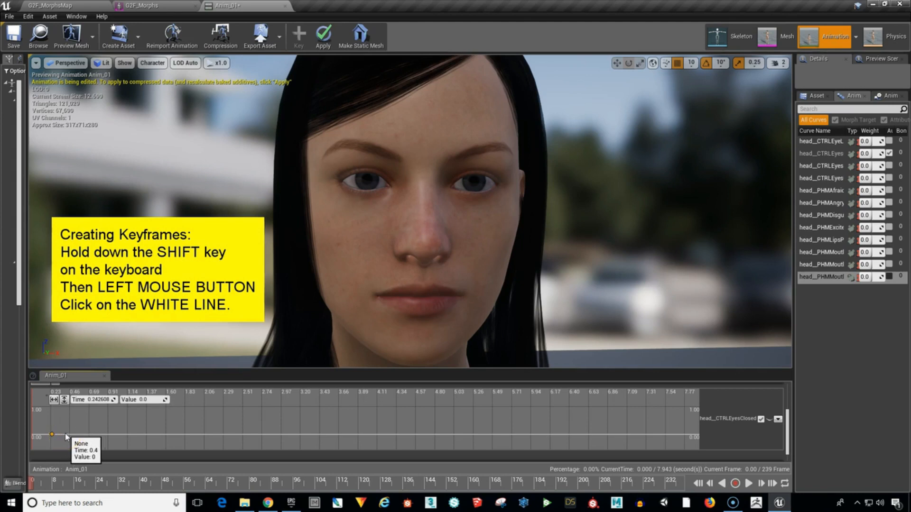
pyautogui.click(63, 436)
pyautogui.keyDown('shift'); pyautogui.click(62, 434); pyautogui.keyUp('shift')
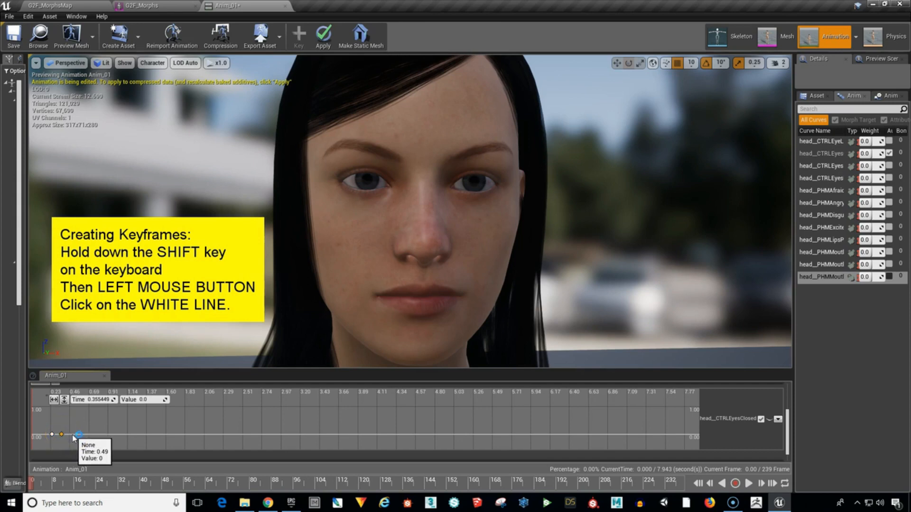
pyautogui.keyDown('shift'); pyautogui.click(75, 434); pyautogui.keyUp('shift')
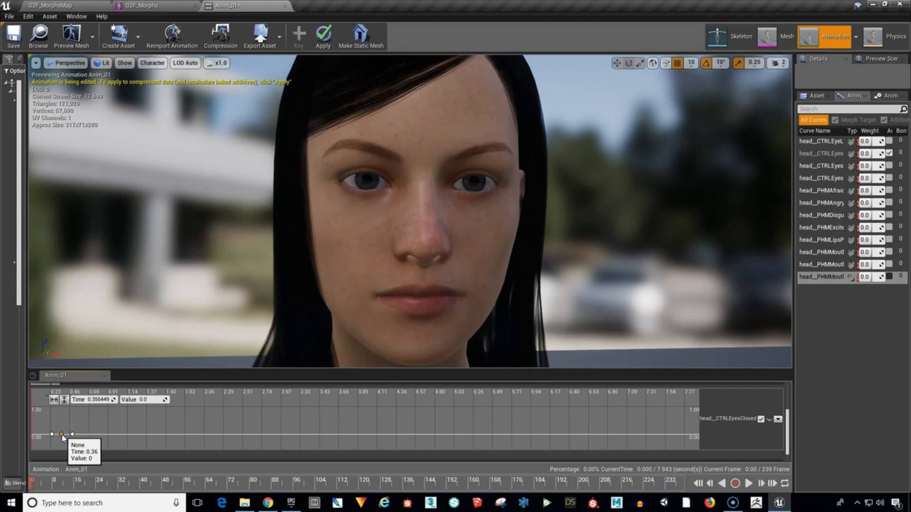
# Raise the middle of the three head__CTRLEyesClosed keys, shifting it to about 0.38 seconds, and set its value to 1.
pyautogui.moveTo(63, 435); pyautogui.dragTo(62, 411)
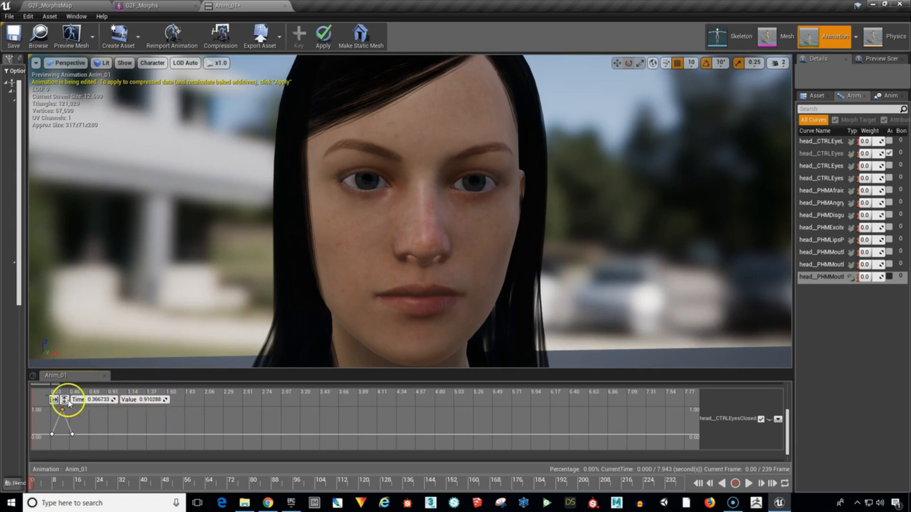
pyautogui.moveTo(63, 416); pyautogui.dragTo(64, 408)
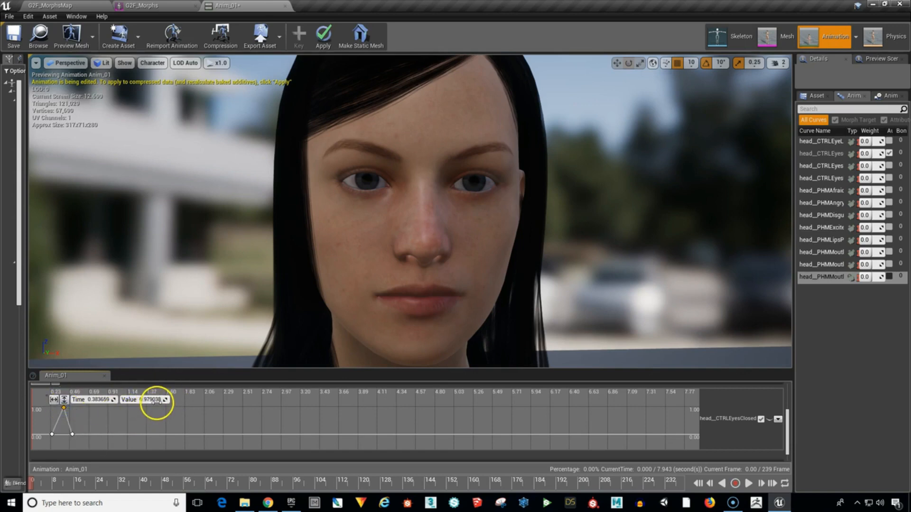
pyautogui.click(156, 403)
pyautogui.write('1')
pyautogui.press('Return')
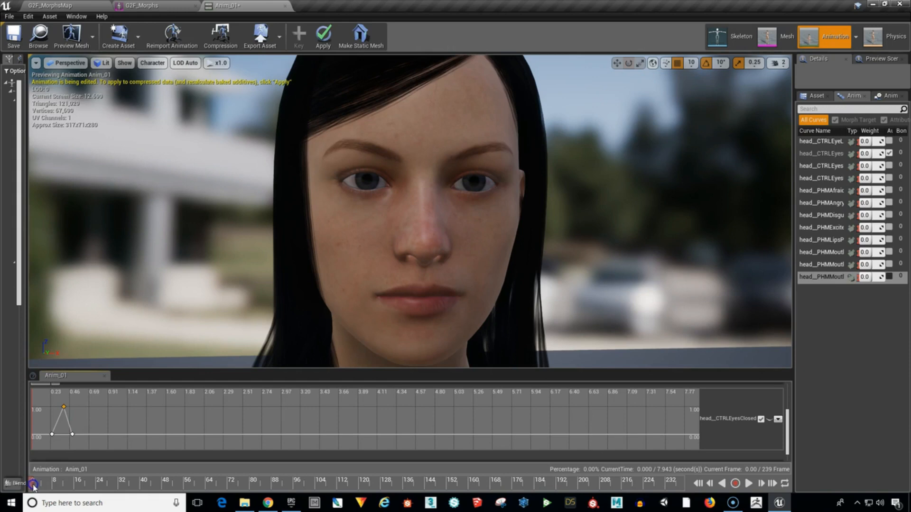
# Scrub the playhead to about frame 3 and widen the Details and curve list area.
pyautogui.moveTo(41, 487)
pyautogui.mouseDown()
pyautogui.moveTo(80, 490)
pyautogui.moveTo(44, 494)
pyautogui.mouseUp()
pyautogui.moveTo(52, 484)
pyautogui.mouseDown()
pyautogui.moveTo(75, 486)
pyautogui.moveTo(40, 486)
pyautogui.moveTo(77, 491)
pyautogui.moveTo(34, 501)
pyautogui.moveTo(81, 496)
pyautogui.moveTo(42, 499)
pyautogui.moveTo(80, 493)
pyautogui.moveTo(51, 490)
pyautogui.mouseUp()
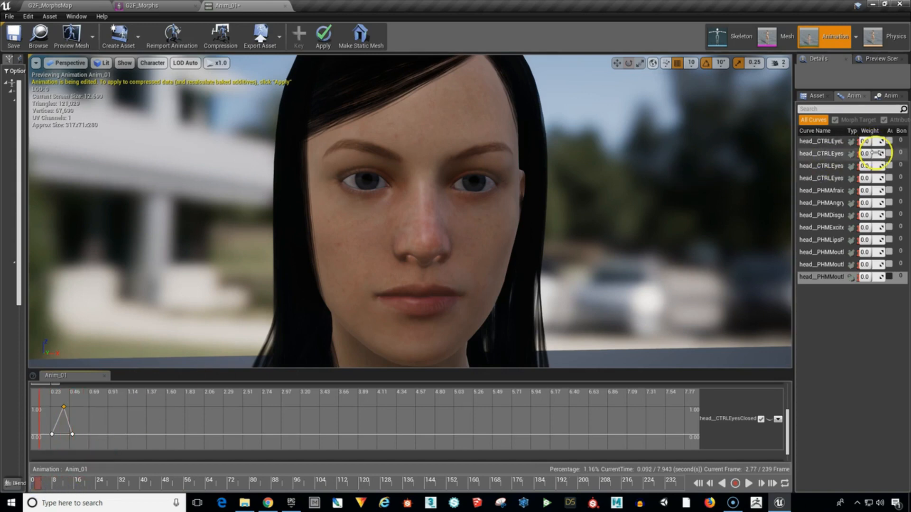
pyautogui.moveTo(795, 166); pyautogui.dragTo(761, 166)
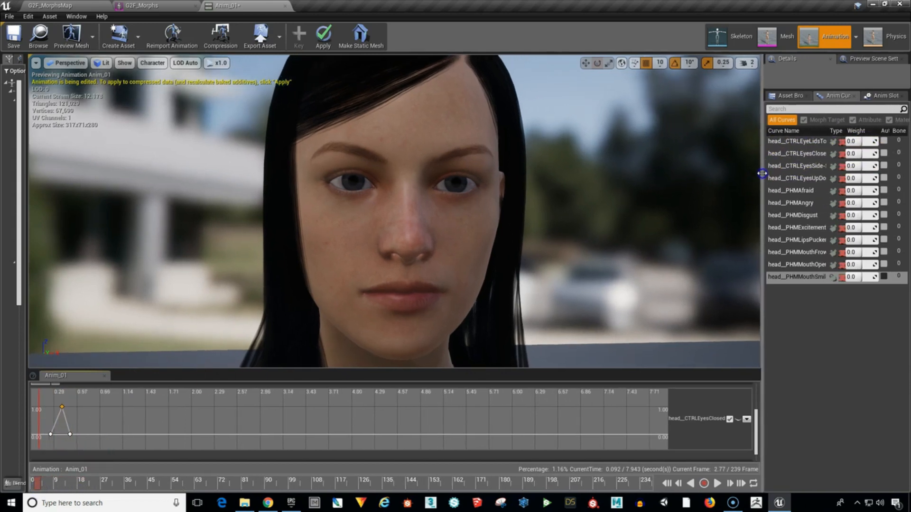
# Turn on Auto for the head__CTRLEyesClosed curve and scrub the playhead through the blink to about frame 26.
pyautogui.click(883, 154)
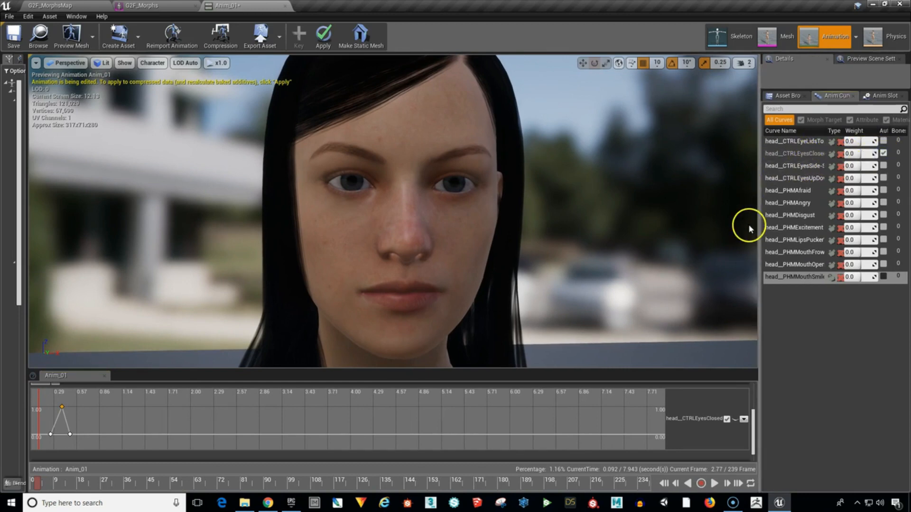
pyautogui.click(884, 154)
pyautogui.click(883, 154)
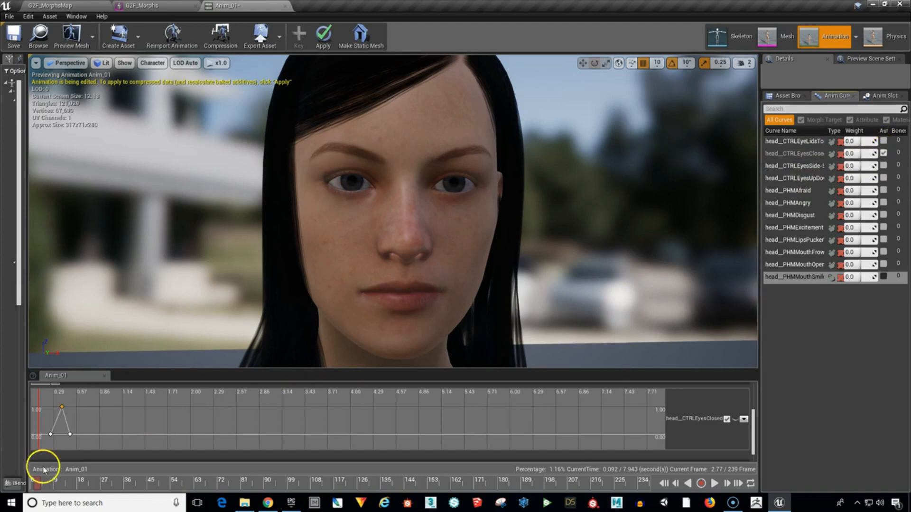
pyautogui.click(37, 484)
pyautogui.moveTo(36, 484); pyautogui.dragTo(99, 491)
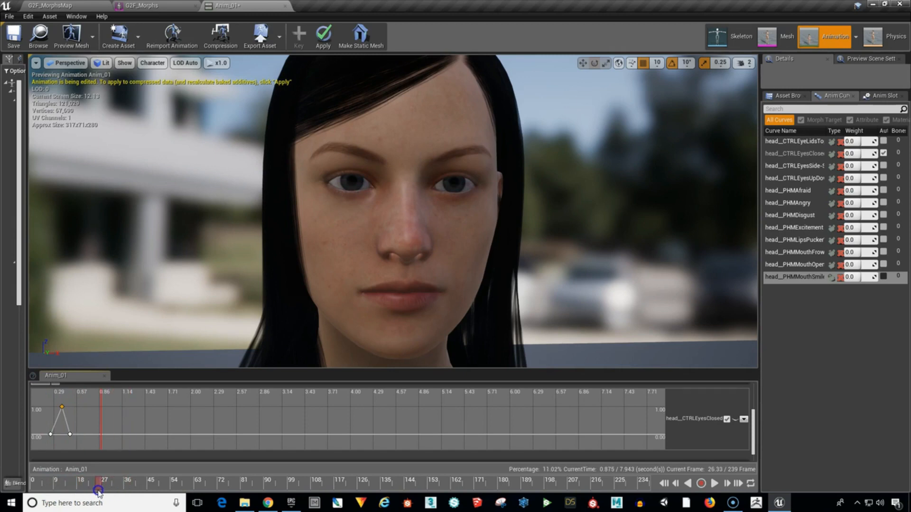
# Add two groups of three zero-value keys to head__CTRLEyesClosed, spanning about 1.02 to 1.28 and 2.17 to 2.45 seconds.
pyautogui.keyDown('shift'); pyautogui.click(113, 434); pyautogui.keyUp('shift')
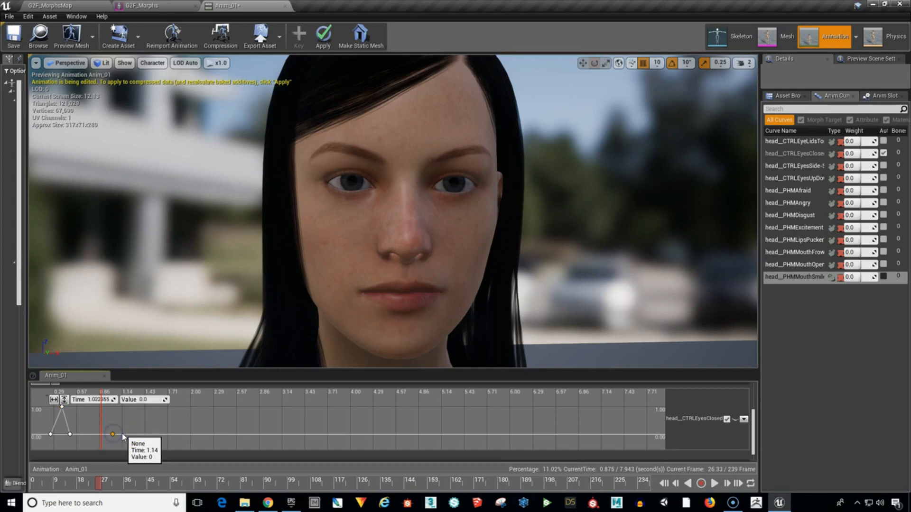
pyautogui.keyDown('shift'); pyautogui.click(122, 434); pyautogui.keyUp('shift')
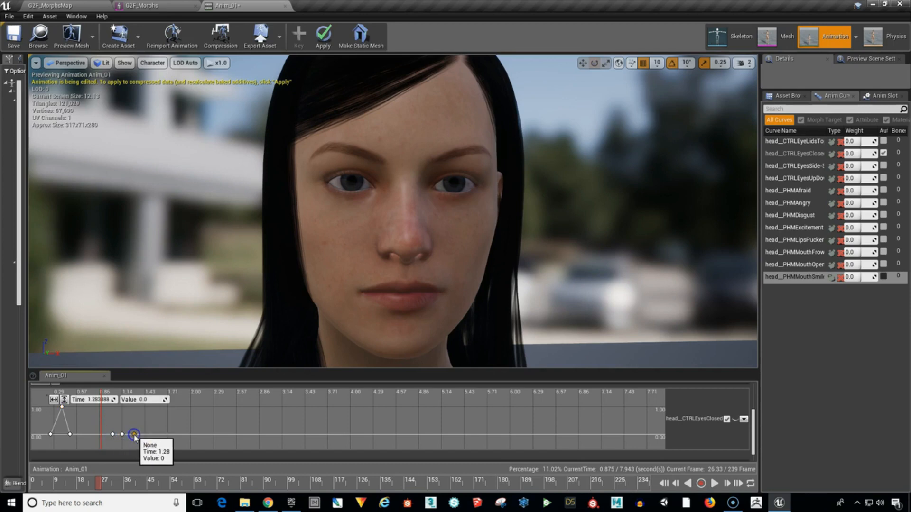
pyautogui.keyDown('shift'); pyautogui.click(204, 434); pyautogui.keyUp('shift')
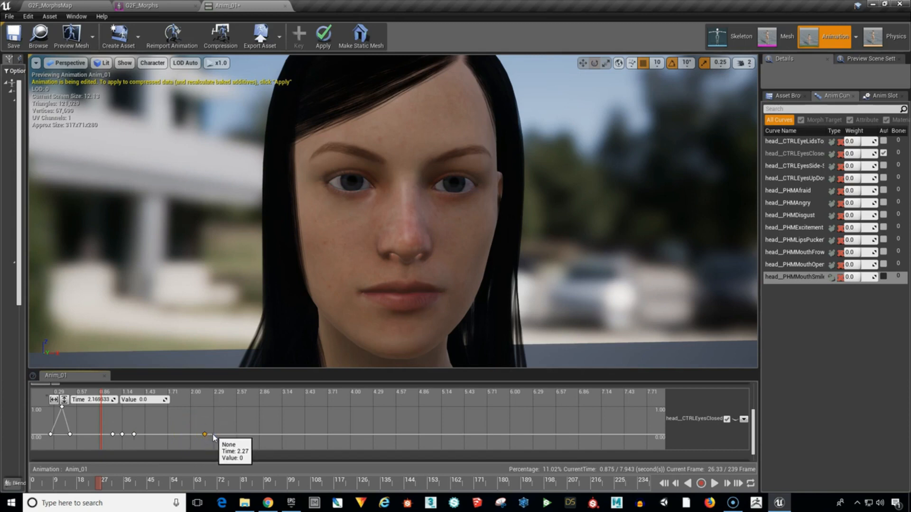
pyautogui.keyDown('shift'); pyautogui.click(216, 434); pyautogui.keyUp('shift')
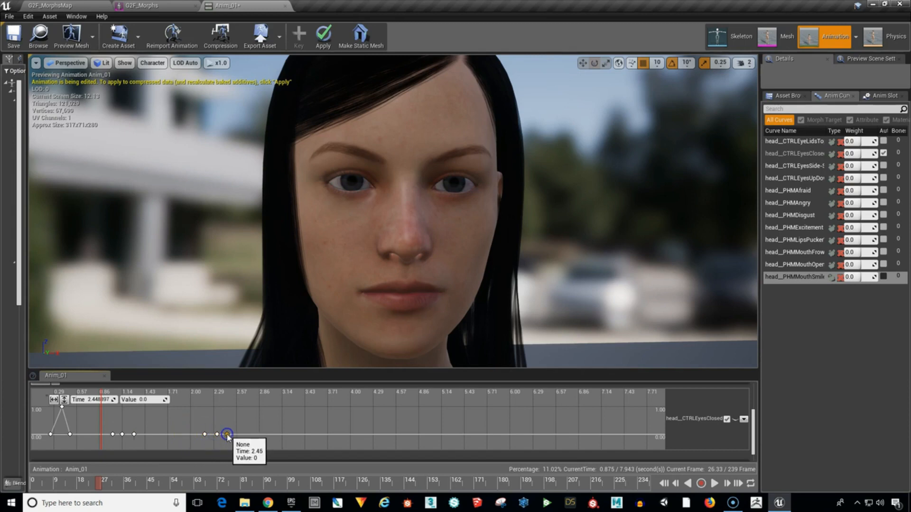
# Add six closely spaced zero-value keys to head__CTRLEyesClosed between about 3.59 and 4.13 seconds for a double blink.
pyautogui.keyDown('shift'); pyautogui.click(318, 434); pyautogui.keyUp('shift')
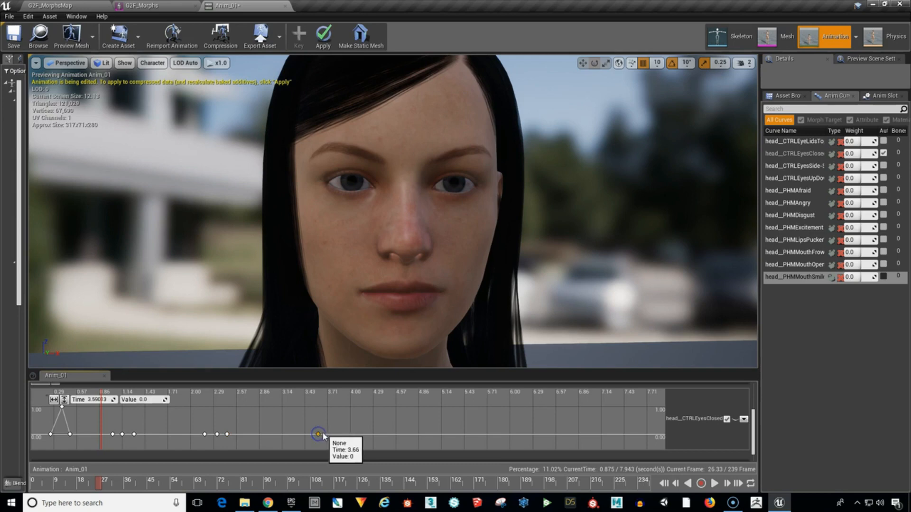
pyautogui.keyDown('shift'); pyautogui.click(326, 435); pyautogui.keyUp('shift')
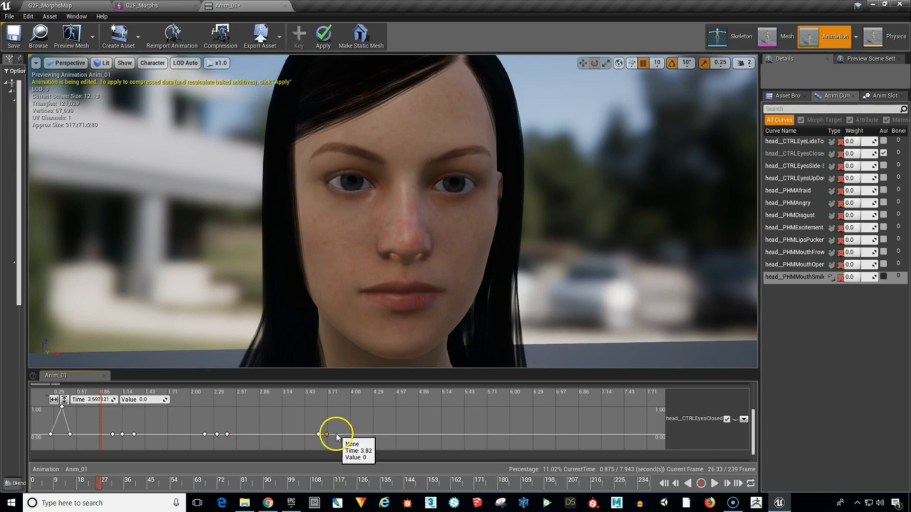
pyautogui.keyDown('shift'); pyautogui.click(336, 435); pyautogui.keyUp('shift')
pyautogui.keyDown('shift'); pyautogui.click(344, 434); pyautogui.keyUp('shift')
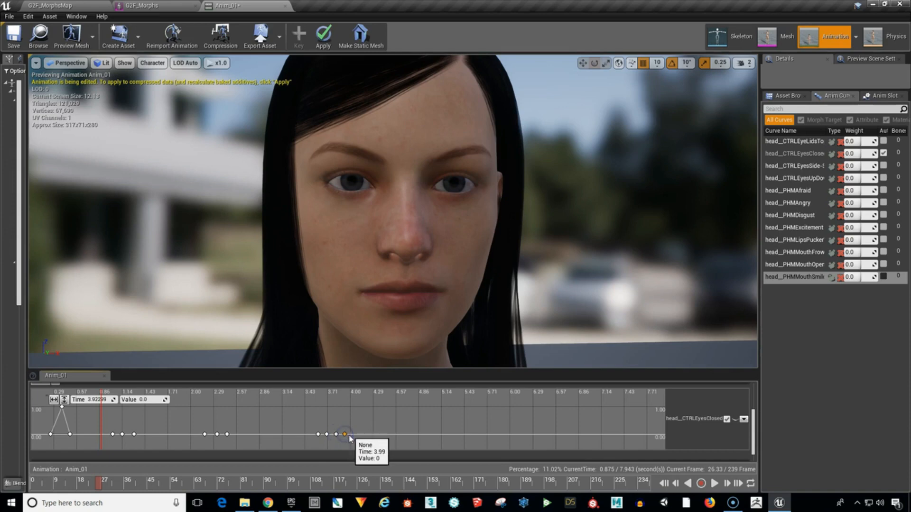
pyautogui.keyDown('shift'); pyautogui.click(352, 435); pyautogui.keyUp('shift')
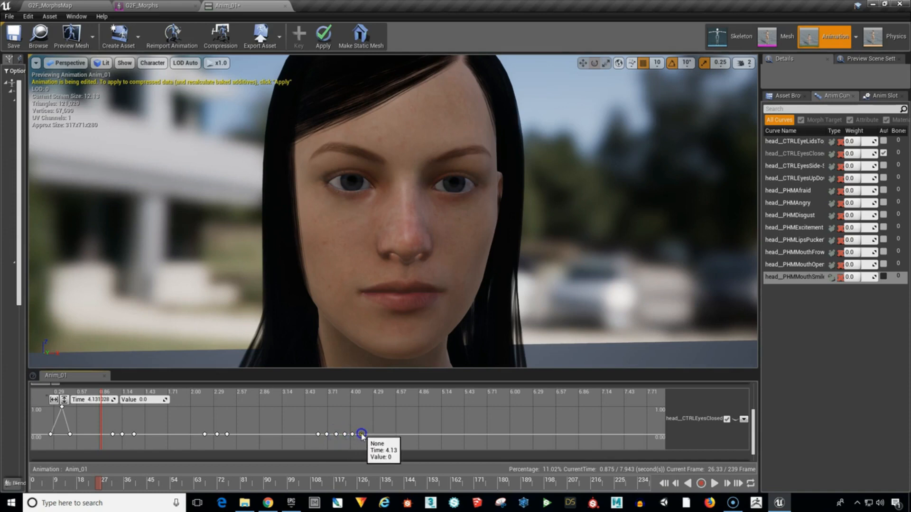
pyautogui.keyDown('shift'); pyautogui.click(361, 434); pyautogui.keyUp('shift')
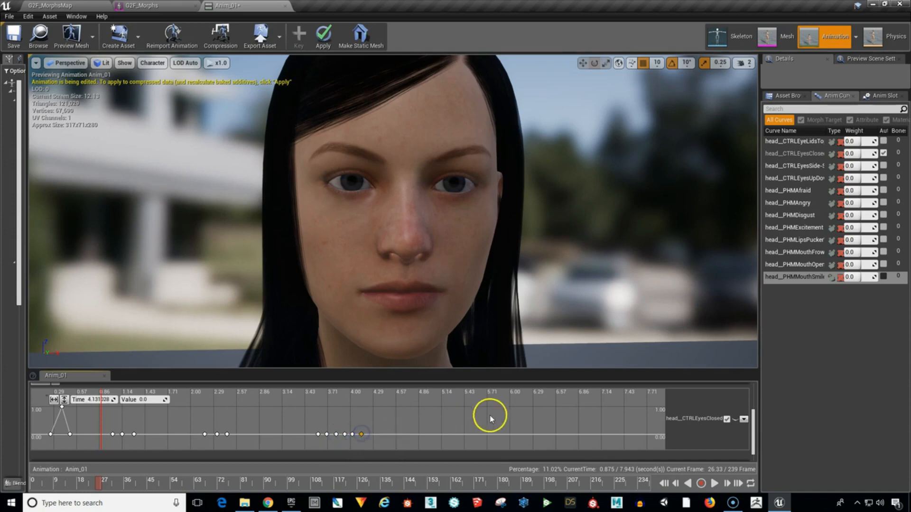
# Add three zero-value keys to head__CTRLEyesClosed starting at about 5.2 seconds, with the middle one at about 5.36 seconds.
pyautogui.keyDown('shift'); pyautogui.click(446, 435); pyautogui.keyUp('shift')
pyautogui.keyDown('shift'); pyautogui.click(459, 434); pyautogui.keyUp('shift')
pyautogui.keyDown('shift'); pyautogui.click(473, 434); pyautogui.keyUp('shift')
# Add a final three-key blink to head__CTRLEyesClosed, peaking at about 0.93 near 6.63 seconds and ending at value 0 near 6.72 seconds.
pyautogui.keyDown('shift'); pyautogui.click(545, 435); pyautogui.keyUp('shift')
pyautogui.keyDown('shift'); pyautogui.click(559, 410); pyautogui.keyUp('shift')
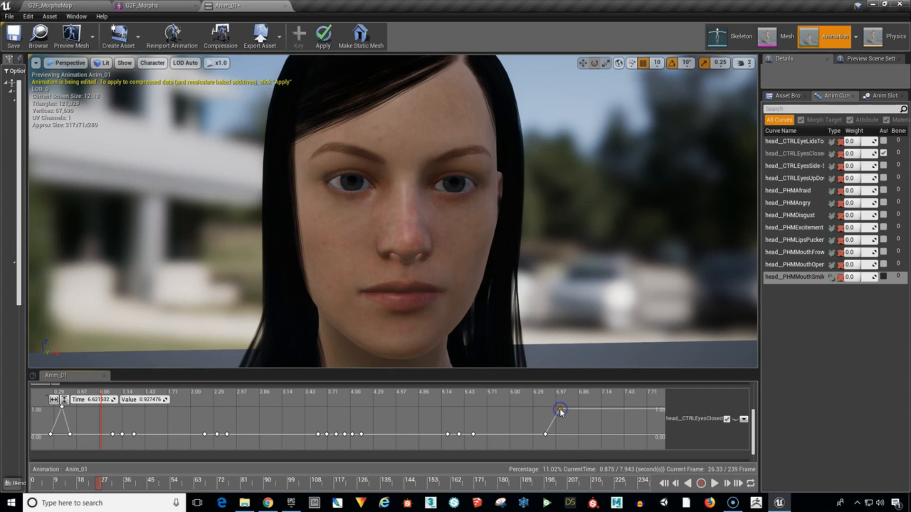
pyautogui.keyDown('shift'); pyautogui.click(567, 432); pyautogui.keyUp('shift')
pyautogui.click(570, 428)
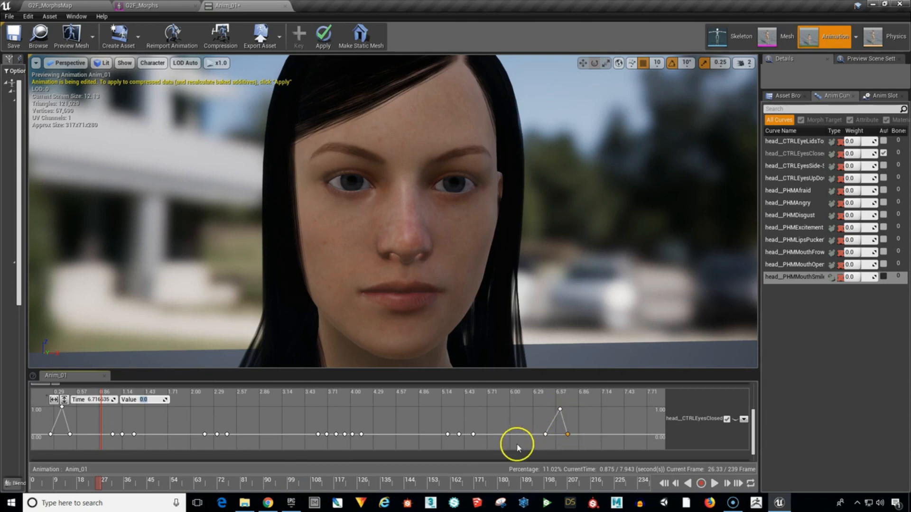
pyautogui.click(507, 426)
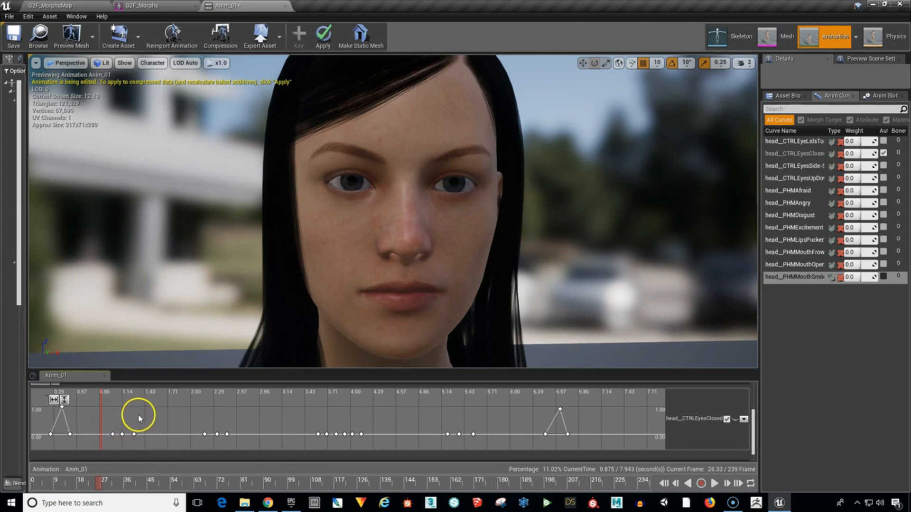
# Select the middle key of each of the six blinks after the first on head__CTRLEyesClosed and set their value to 1.0.
pyautogui.moveTo(122, 434)
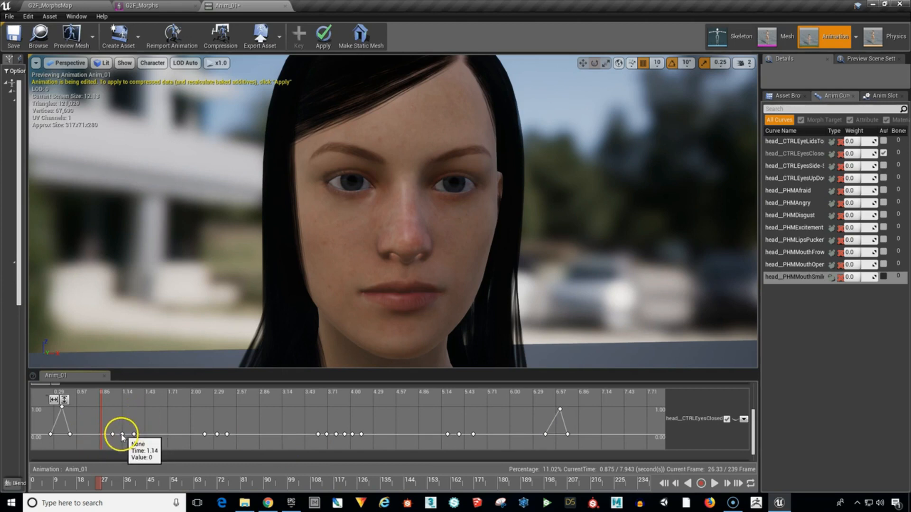
pyautogui.moveTo(216, 434)
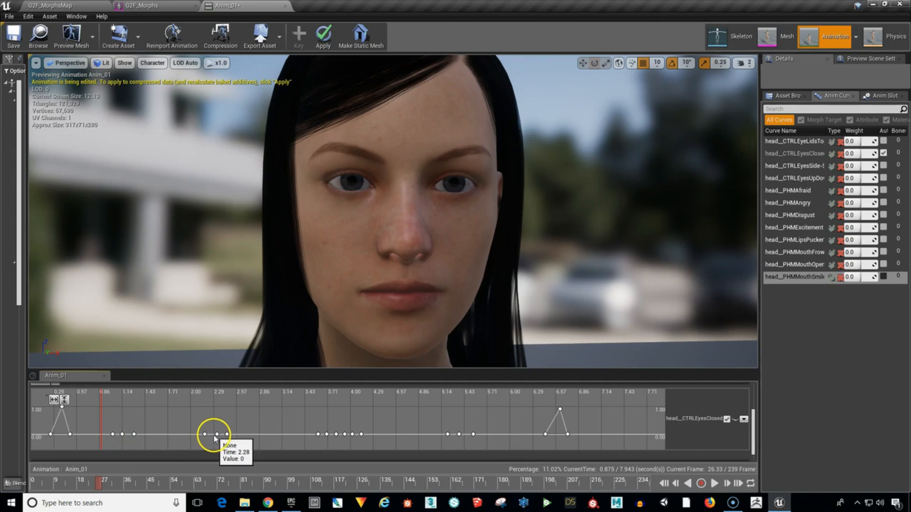
pyautogui.click(122, 435)
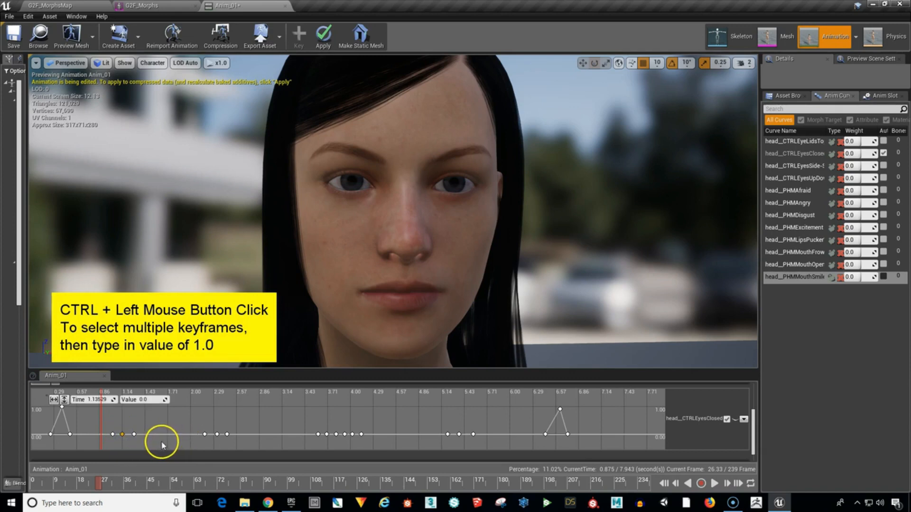
pyautogui.keyDown('ctrl'); pyautogui.click(216, 434); pyautogui.keyUp('ctrl')
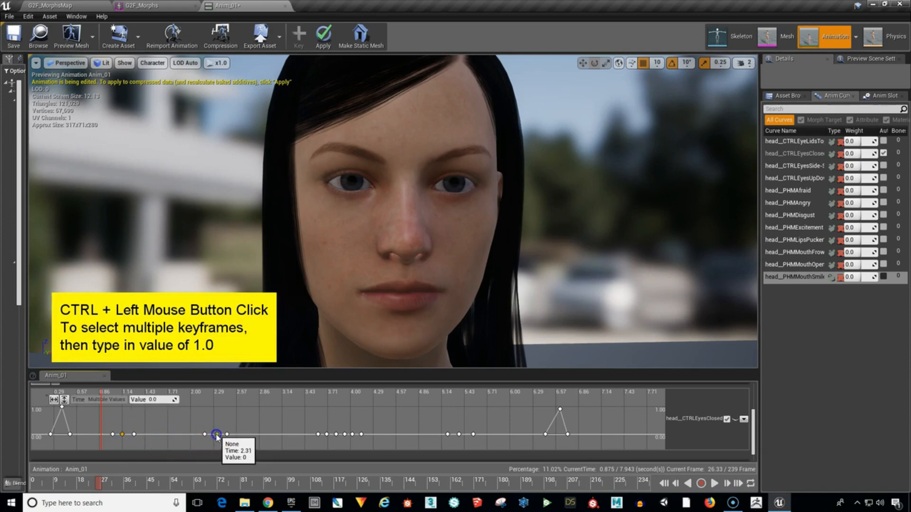
pyautogui.keyDown('ctrl'); pyautogui.click(326, 434); pyautogui.keyUp('ctrl')
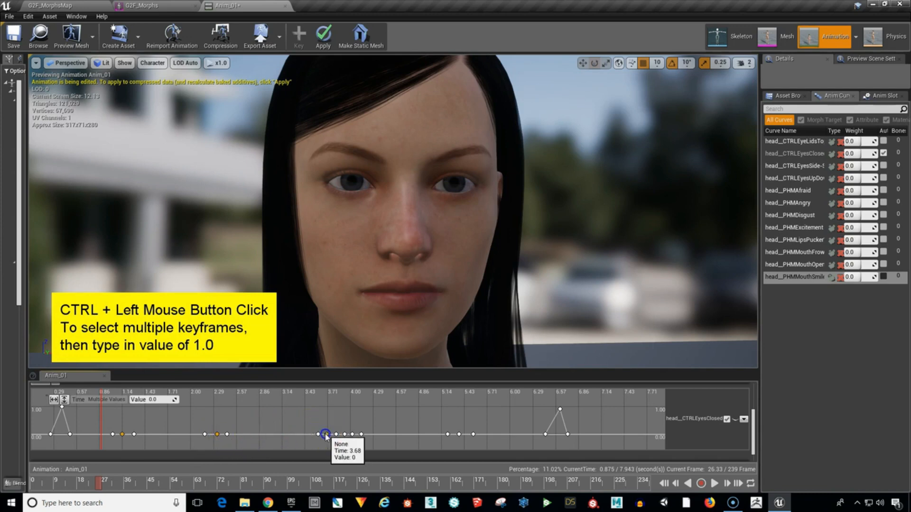
pyautogui.keyDown('ctrl'); pyautogui.click(352, 434); pyautogui.keyUp('ctrl')
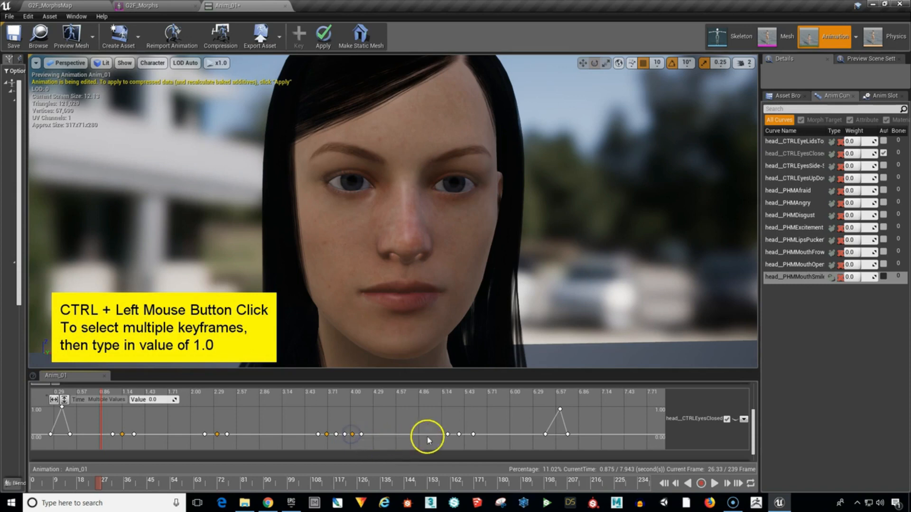
pyautogui.keyDown('ctrl'); pyautogui.click(459, 435); pyautogui.keyUp('ctrl')
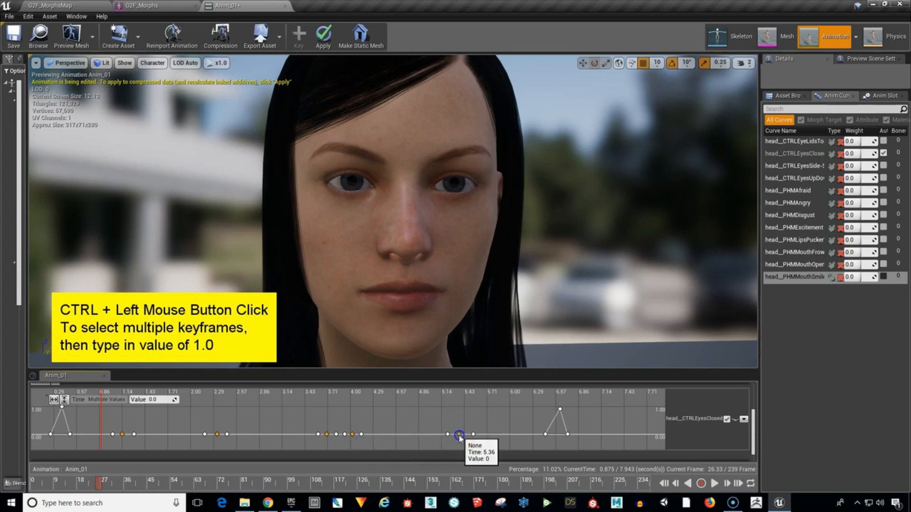
pyautogui.keyDown('ctrl'); pyautogui.click(560, 409); pyautogui.keyUp('ctrl')
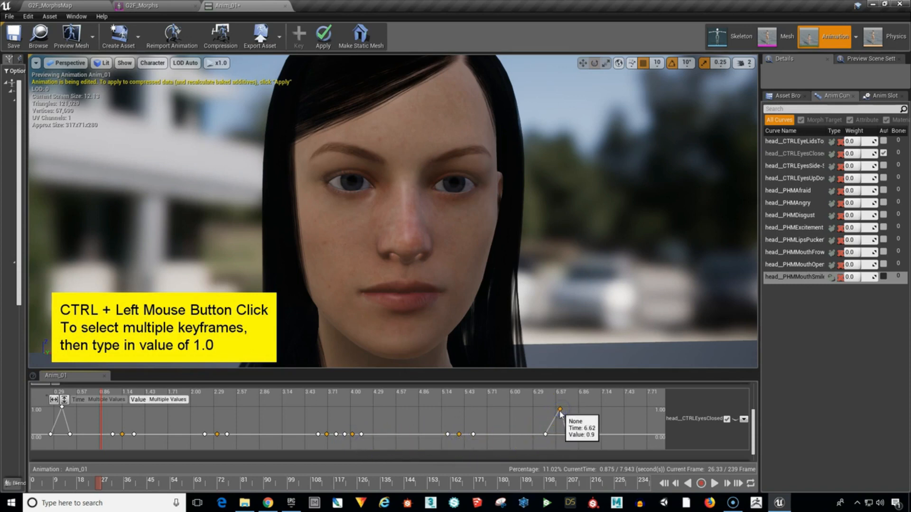
pyautogui.moveTo(560, 411); pyautogui.dragTo(558, 408)
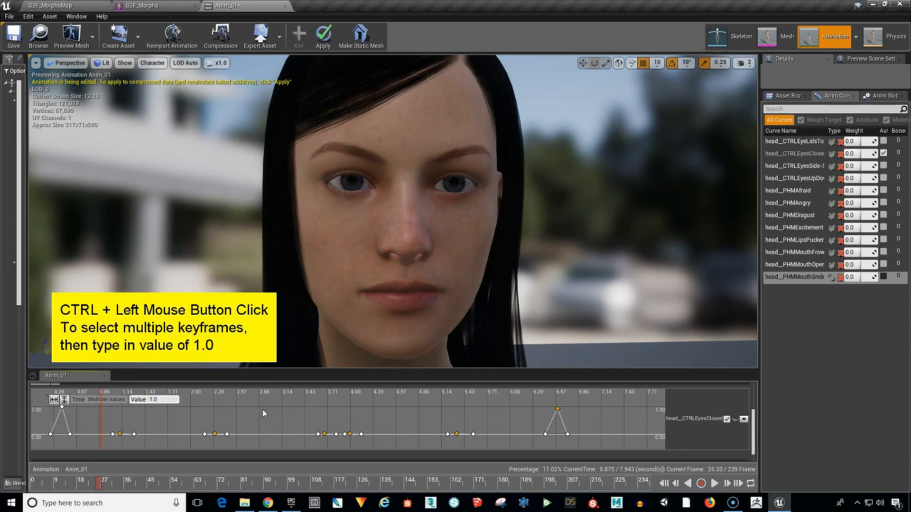
pyautogui.press('Return')
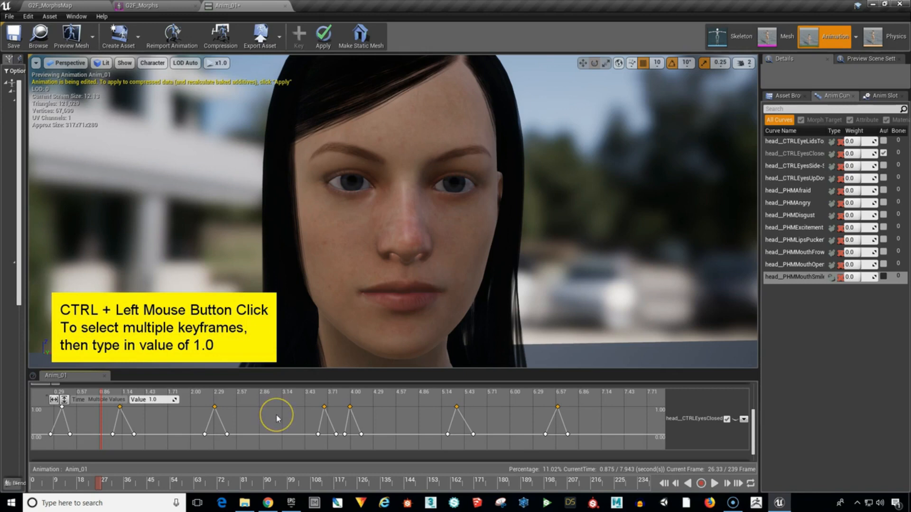
# Deselect the keys and play Anim_01 from the start to preview the blinks, pausing once they have been checked.
pyautogui.click(278, 418)
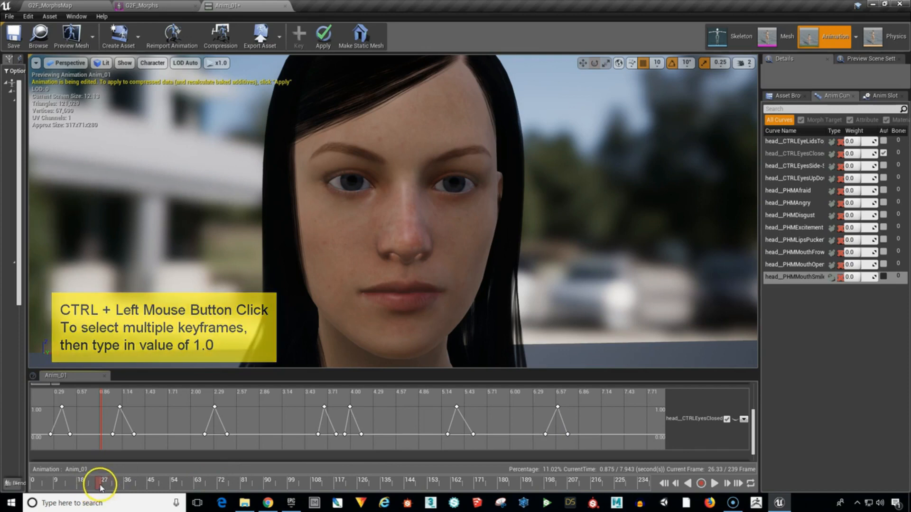
pyautogui.moveTo(101, 488); pyautogui.dragTo(29, 488)
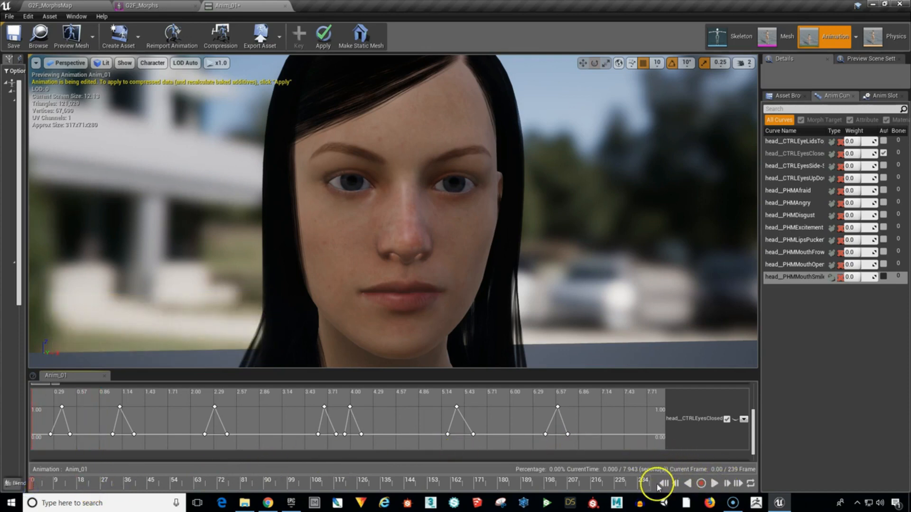
pyautogui.click(713, 483)
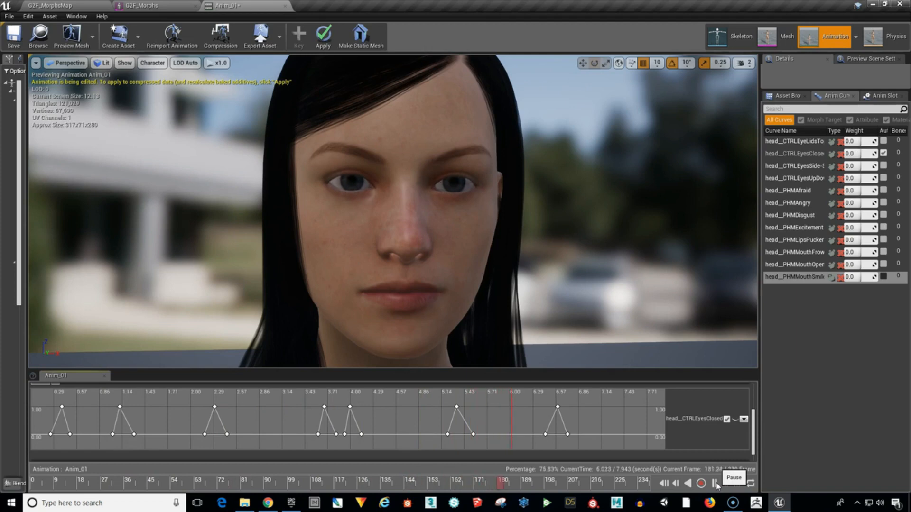
pyautogui.click(716, 484)
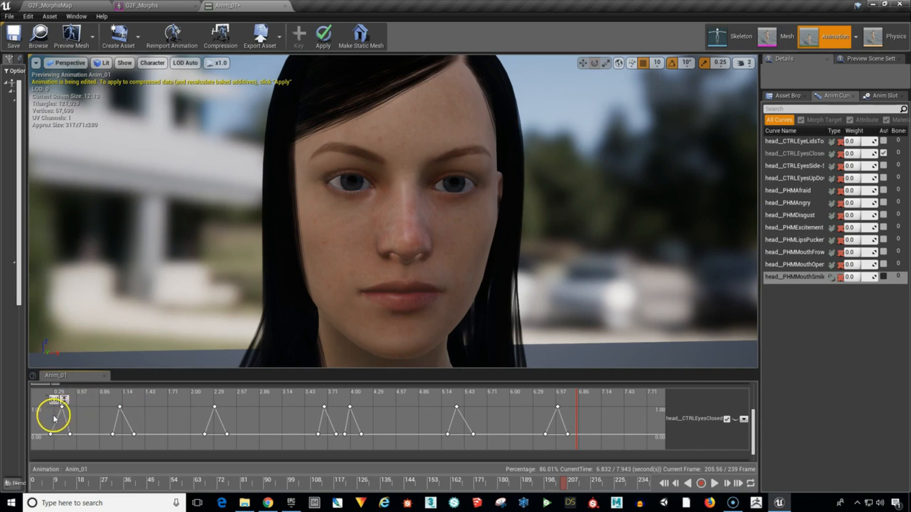
# Select every key on the head__CTRLEyesClosed curve and set their interpolation to Auto.
pyautogui.moveTo(41, 405); pyautogui.dragTo(590, 443)
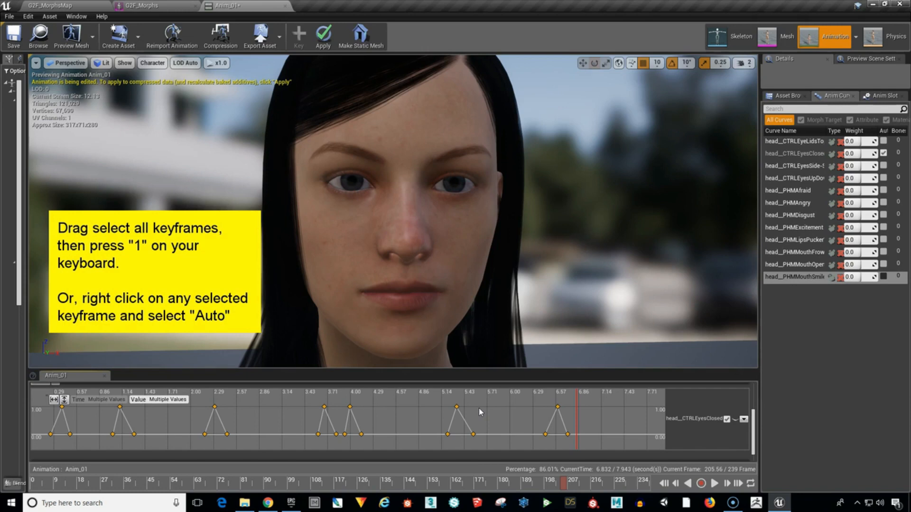
pyautogui.click(456, 407)
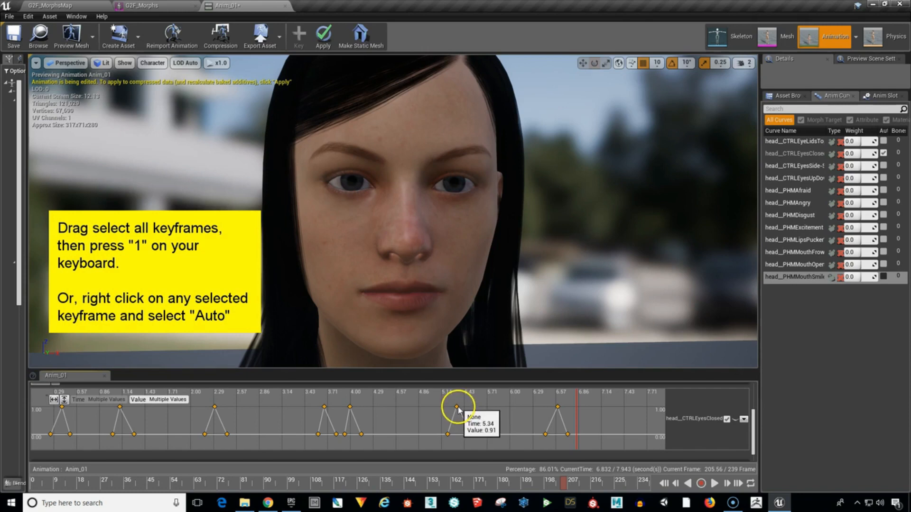
pyautogui.rightClick(456, 408)
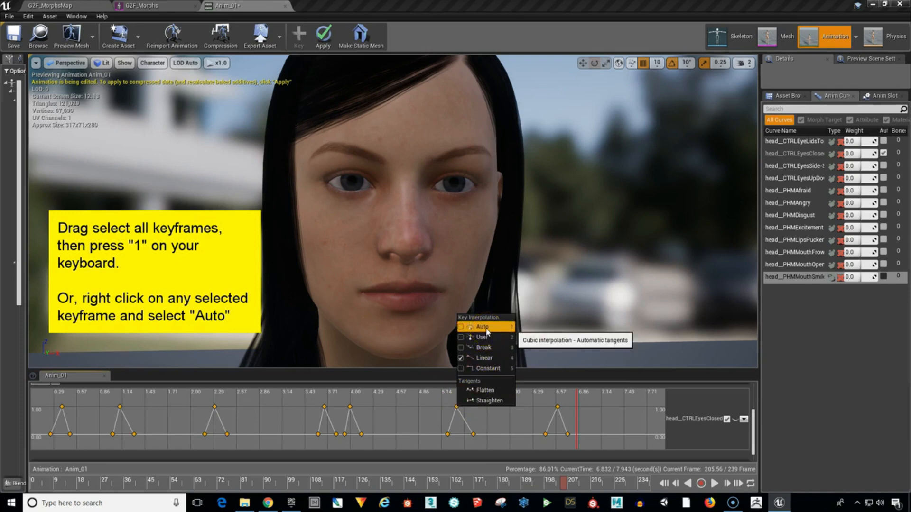
pyautogui.click(482, 327)
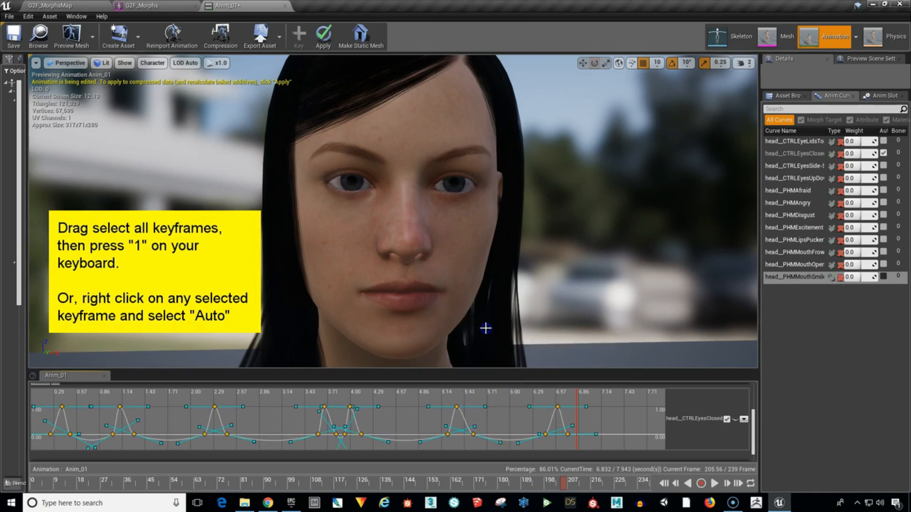
pyautogui.click(600, 418)
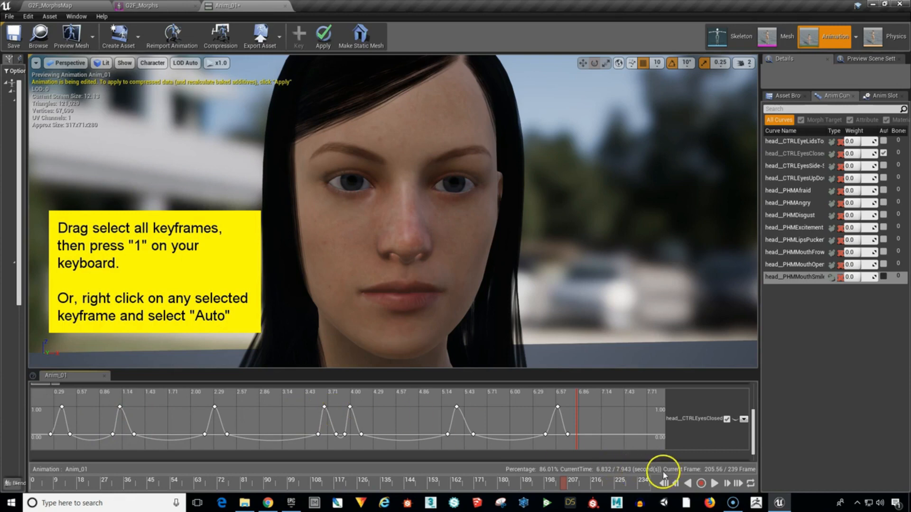
# Play the animation to preview the smoothed blinks, pause it, and return the playhead to about 0.1 seconds.
pyautogui.click(714, 483)
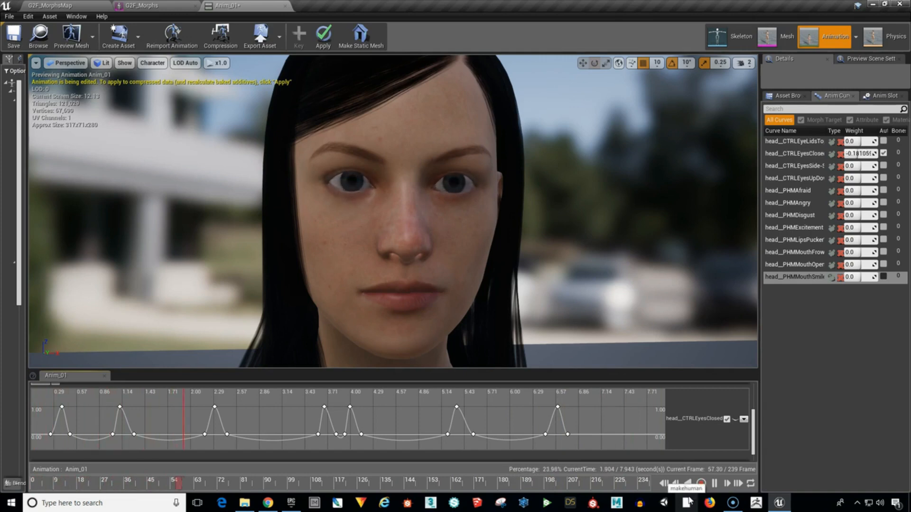
pyautogui.click(714, 483)
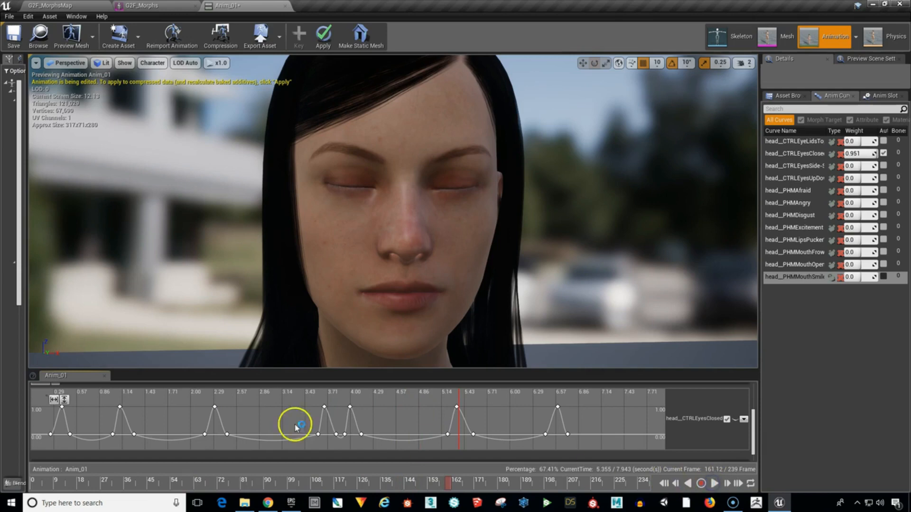
pyautogui.moveTo(432, 485); pyautogui.dragTo(39, 501)
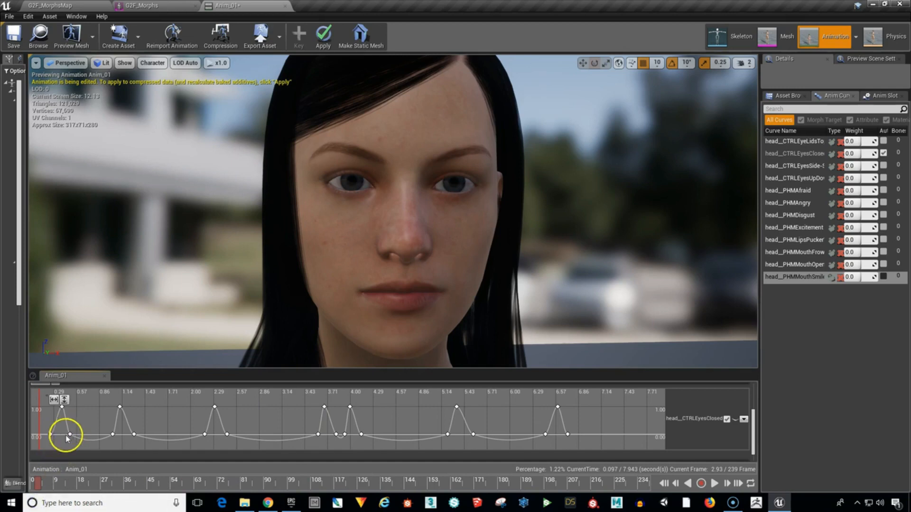
# Set the zero-value keys from the first blink's end through the double blink's end to Linear interpolation, excluding the second blink's end key.
pyautogui.click(68, 436)
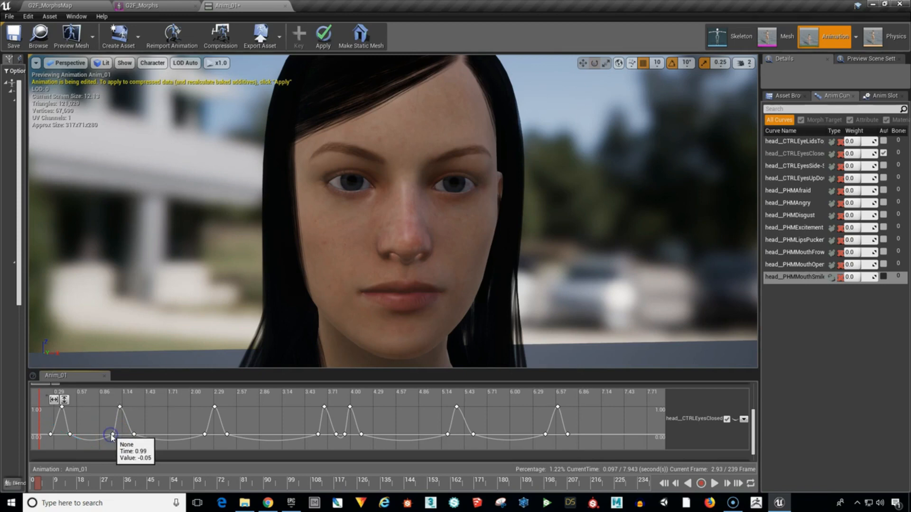
pyautogui.click(113, 434)
pyautogui.keyDown('ctrl'); pyautogui.click(70, 434); pyautogui.keyUp('ctrl')
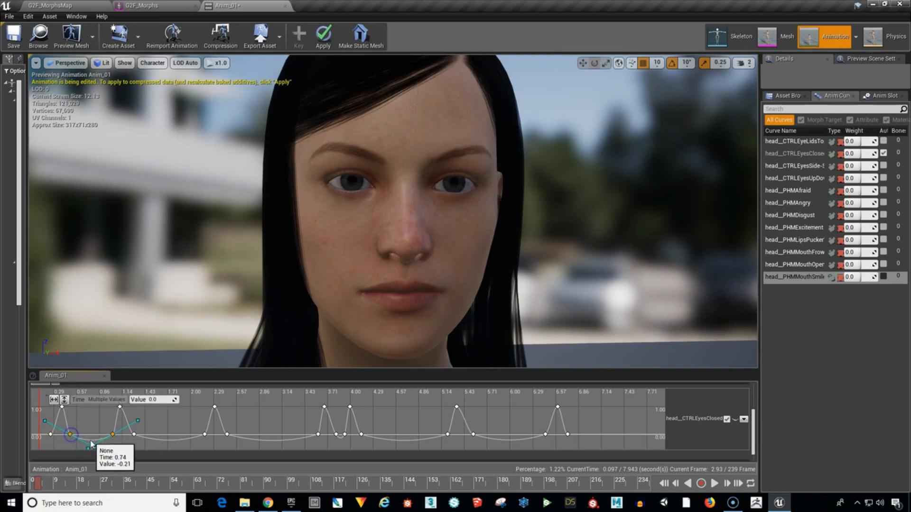
pyautogui.keyDown('ctrl'); pyautogui.click(205, 435); pyautogui.keyUp('ctrl')
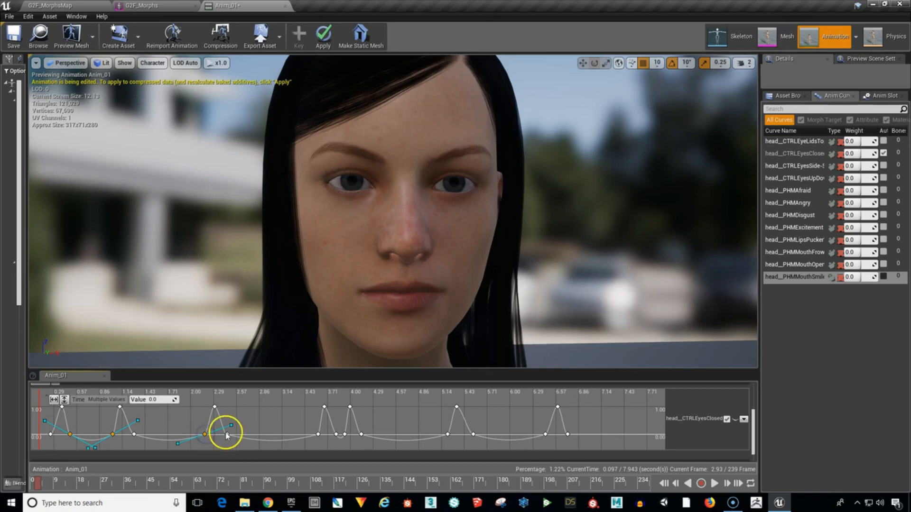
pyautogui.keyDown('ctrl'); pyautogui.click(227, 435); pyautogui.keyUp('ctrl')
pyautogui.keyDown('ctrl'); pyautogui.click(317, 434); pyautogui.keyUp('ctrl')
pyautogui.keyDown('ctrl'); pyautogui.click(336, 434); pyautogui.keyUp('ctrl')
pyautogui.keyDown('ctrl'); pyautogui.click(345, 434); pyautogui.keyUp('ctrl')
pyautogui.keyDown('ctrl'); pyautogui.click(361, 435); pyautogui.keyUp('ctrl')
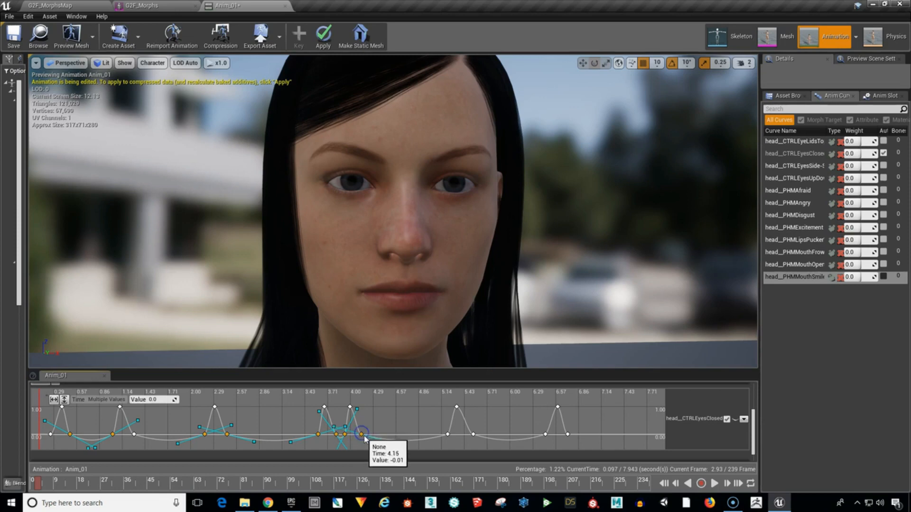
pyautogui.rightClick(361, 435)
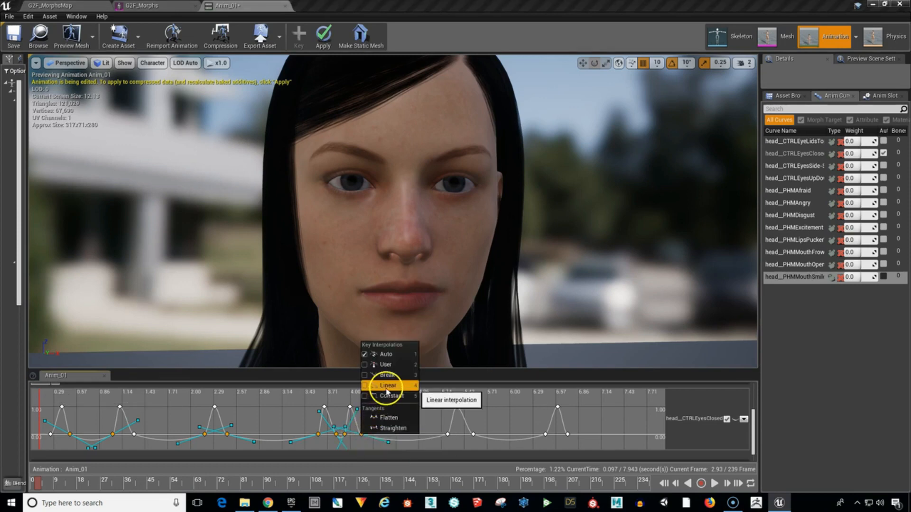
pyautogui.click(385, 396)
pyautogui.click(298, 438)
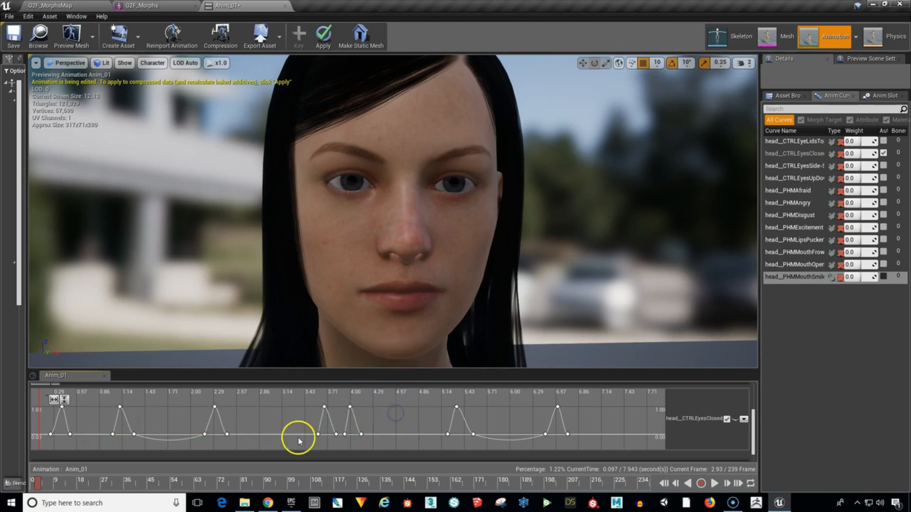
# Set the second blink's end key and the third blink's start key to Linear interpolation.
pyautogui.click(205, 435)
pyautogui.click(134, 435)
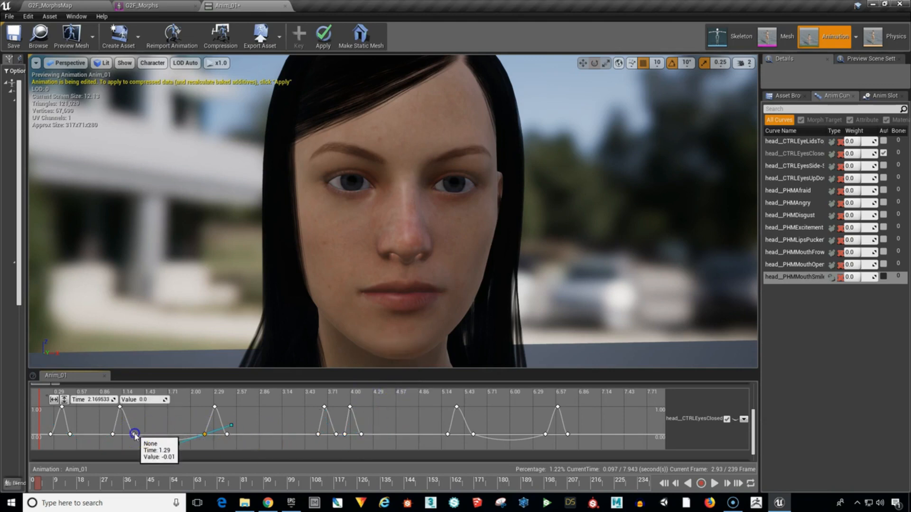
pyautogui.rightClick(135, 435)
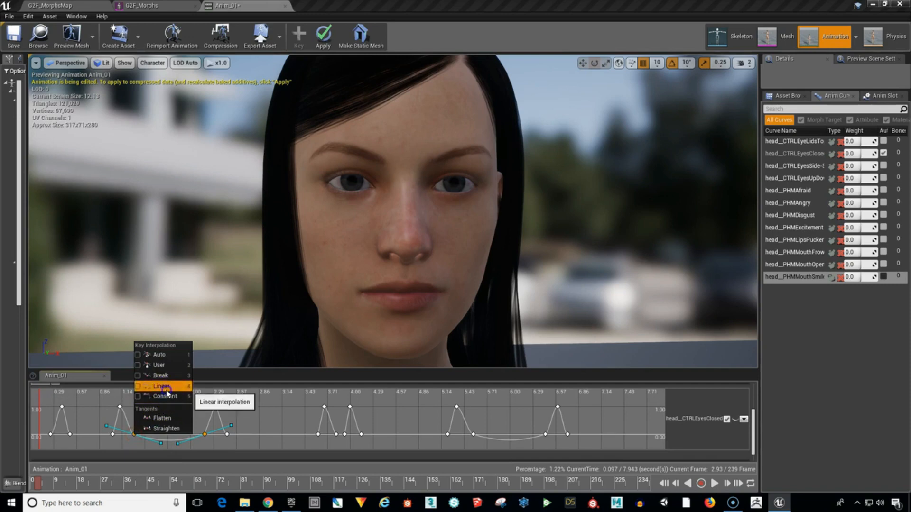
pyautogui.click(161, 386)
pyautogui.click(275, 412)
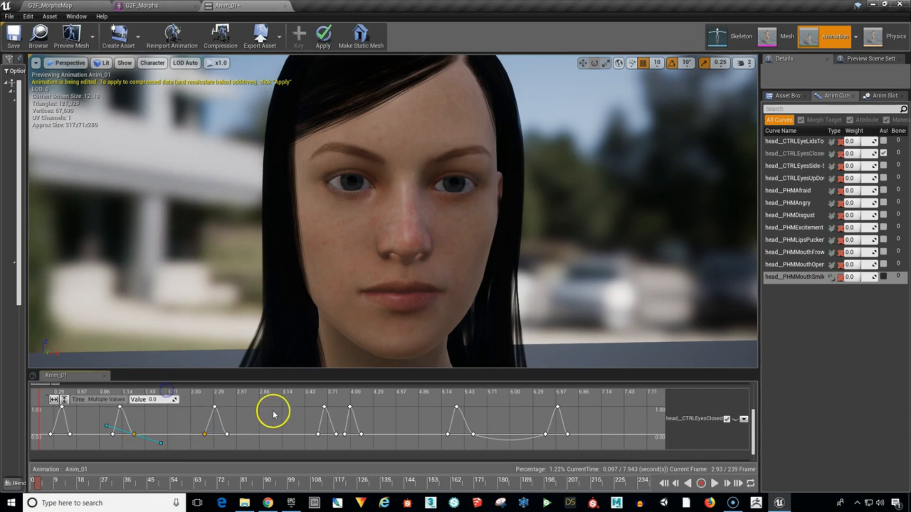
# Play the animation to check the blinks with the flattened curve sections, then pause playback.
pyautogui.click(714, 484)
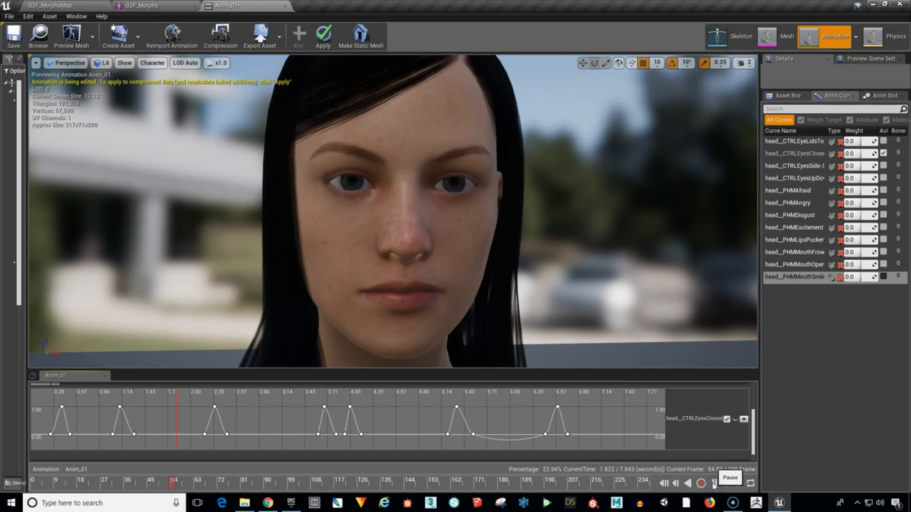
pyautogui.click(713, 483)
pyautogui.click(714, 483)
pyautogui.click(268, 409)
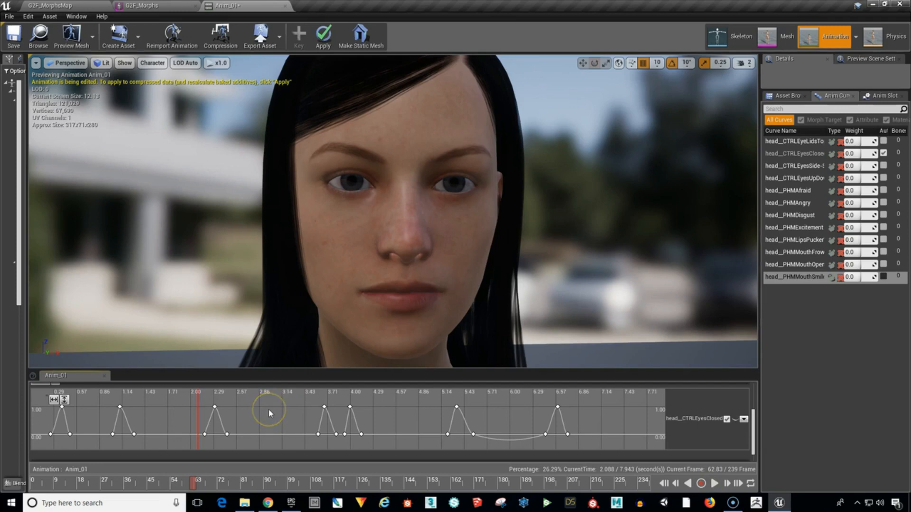
pyautogui.click(266, 413)
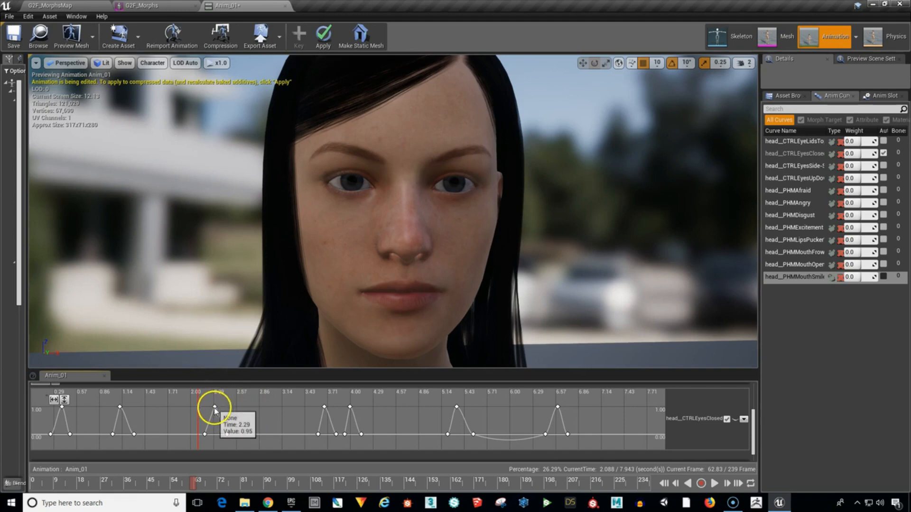
# Widen the third blink by moving its start key to about 1.91 seconds and its end key to about 2.93 seconds.
pyautogui.moveTo(189, 483)
pyautogui.mouseDown()
pyautogui.moveTo(239, 483)
pyautogui.moveTo(157, 484)
pyautogui.moveTo(256, 482)
pyautogui.moveTo(171, 483)
pyautogui.mouseUp()
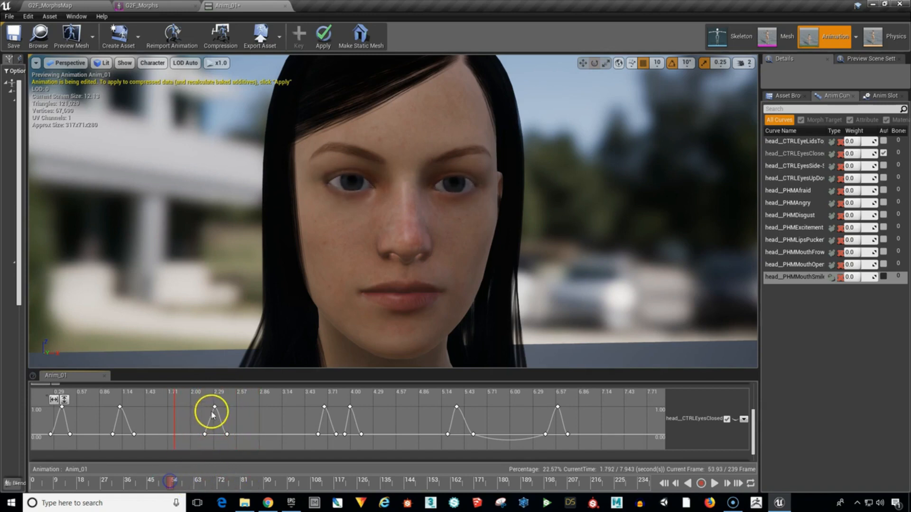
pyautogui.click(205, 434)
pyautogui.moveTo(206, 436)
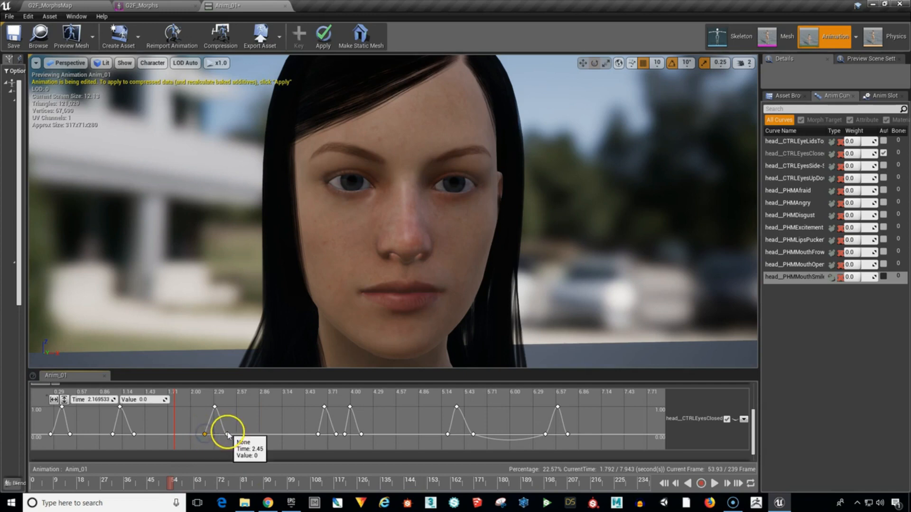
pyautogui.click(203, 434)
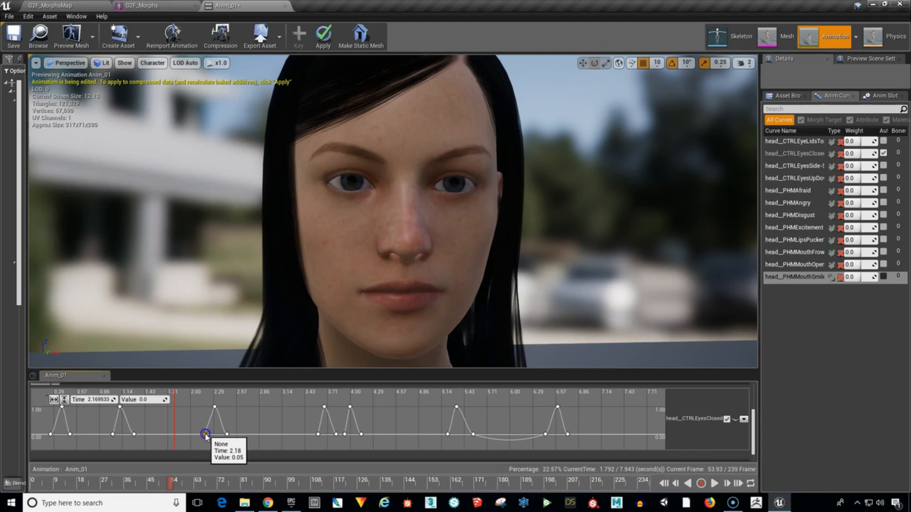
pyautogui.moveTo(205, 435); pyautogui.dragTo(185, 437)
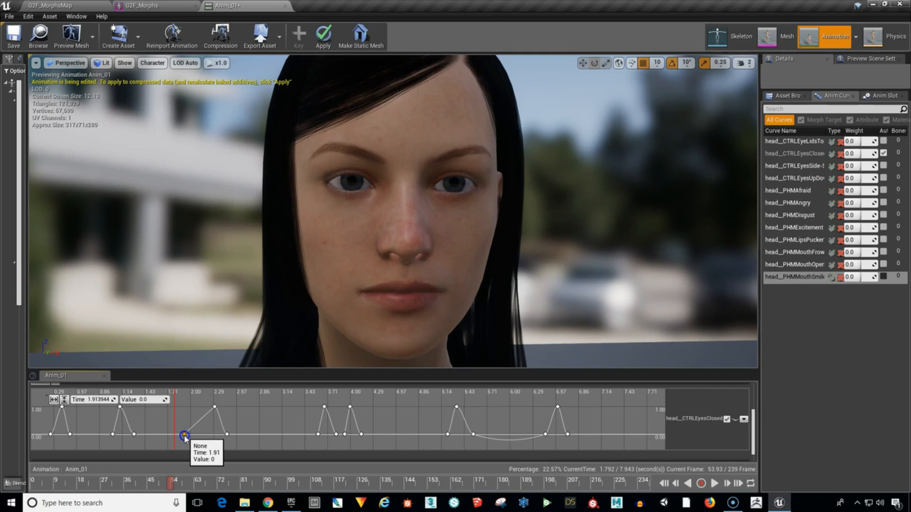
pyautogui.click(227, 435)
pyautogui.moveTo(226, 435); pyautogui.dragTo(266, 437)
# Move the third blink's peak key to about 2.47 seconds and set its value to 1.0.
pyautogui.click(215, 407)
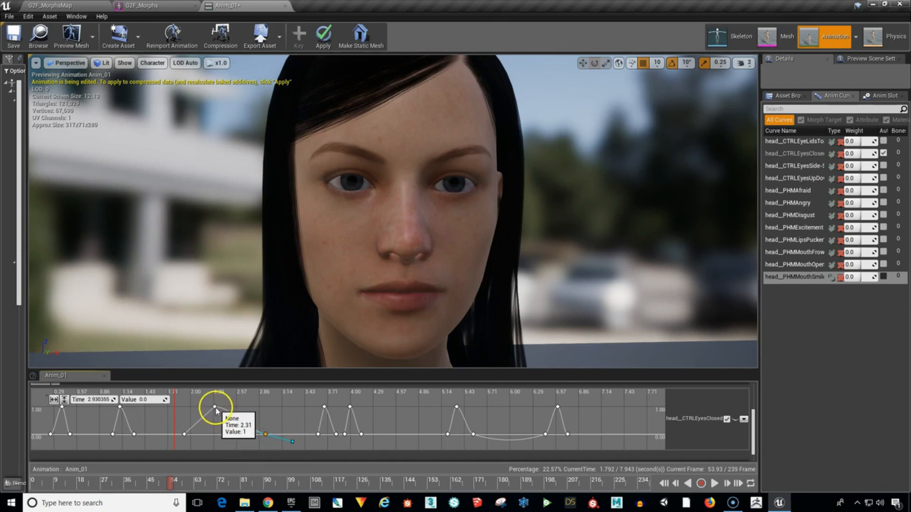
pyautogui.moveTo(215, 407)
pyautogui.mouseDown()
pyautogui.moveTo(226, 415)
pyautogui.moveTo(228, 408)
pyautogui.mouseUp()
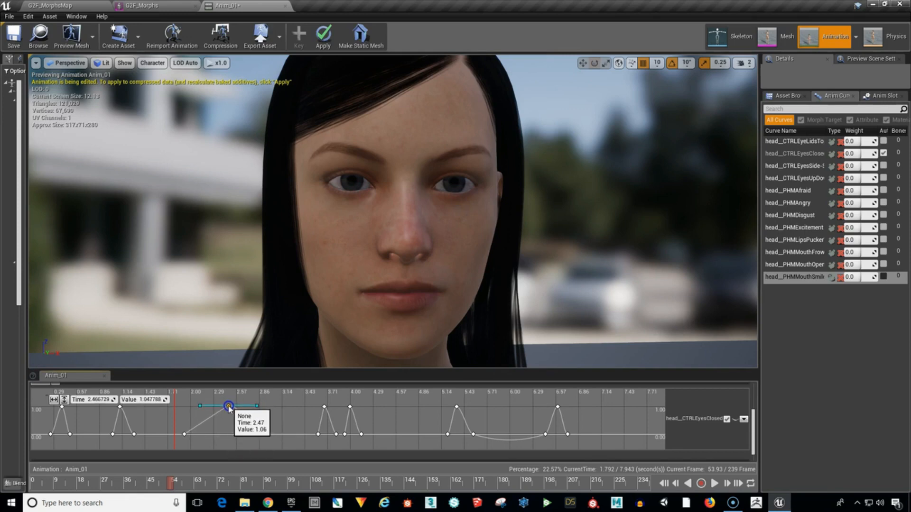
pyautogui.click(154, 403)
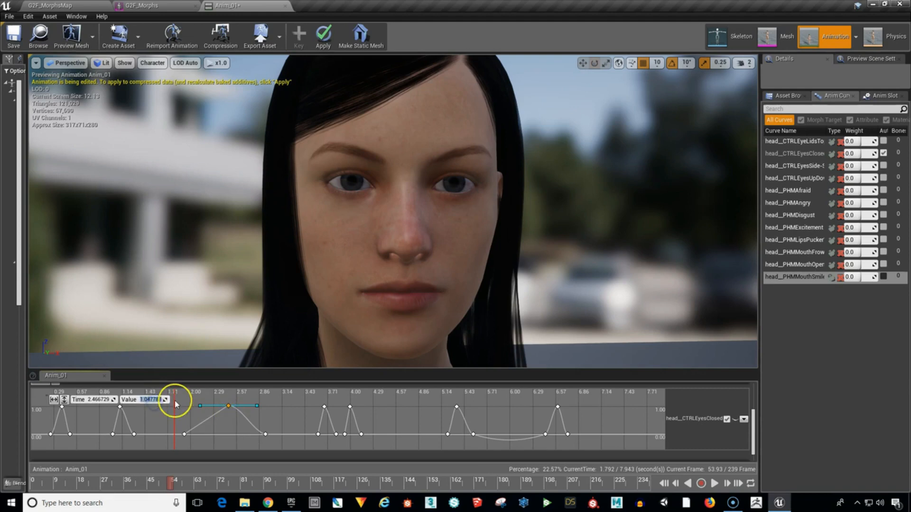
pyautogui.write('1.0')
pyautogui.press('Return')
pyautogui.click(183, 417)
# Replay the animation from about 1.65 seconds to compare the slower third blink with the double blink.
pyautogui.moveTo(170, 483); pyautogui.dragTo(160, 484)
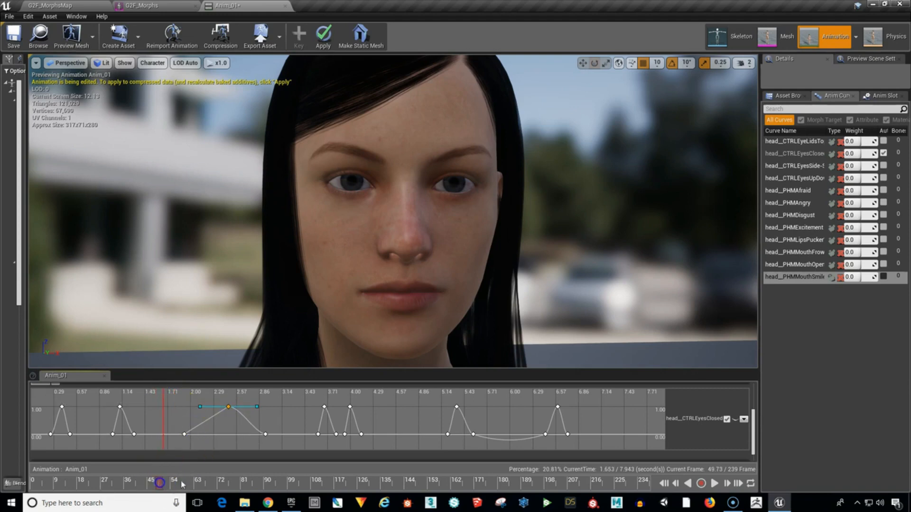
pyautogui.click(714, 483)
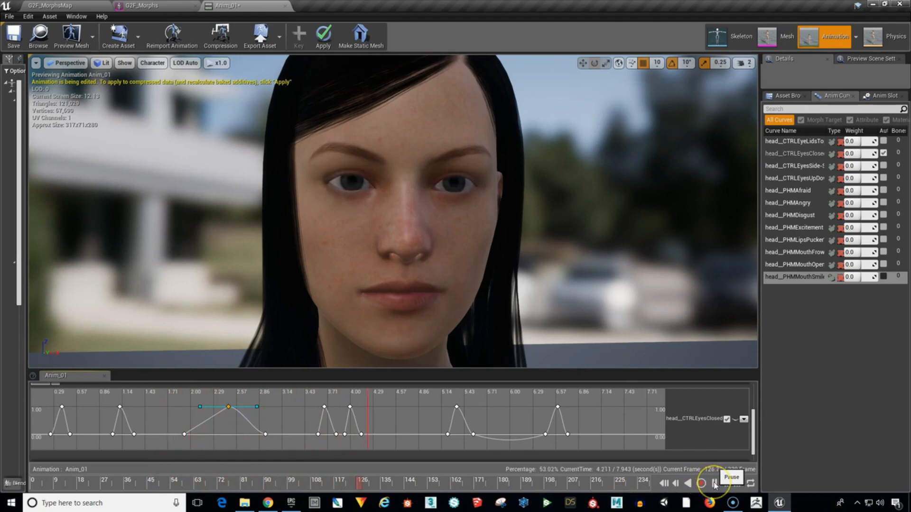
pyautogui.click(714, 483)
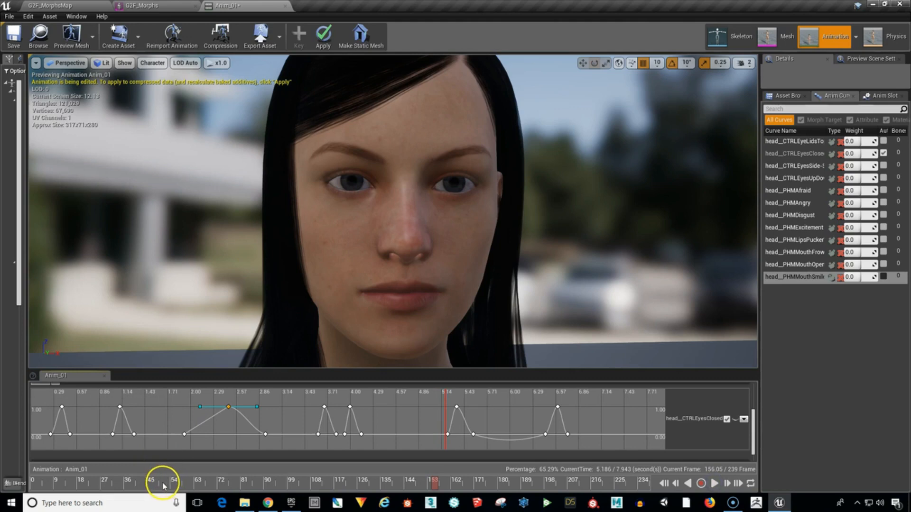
pyautogui.click(163, 483)
pyautogui.click(714, 484)
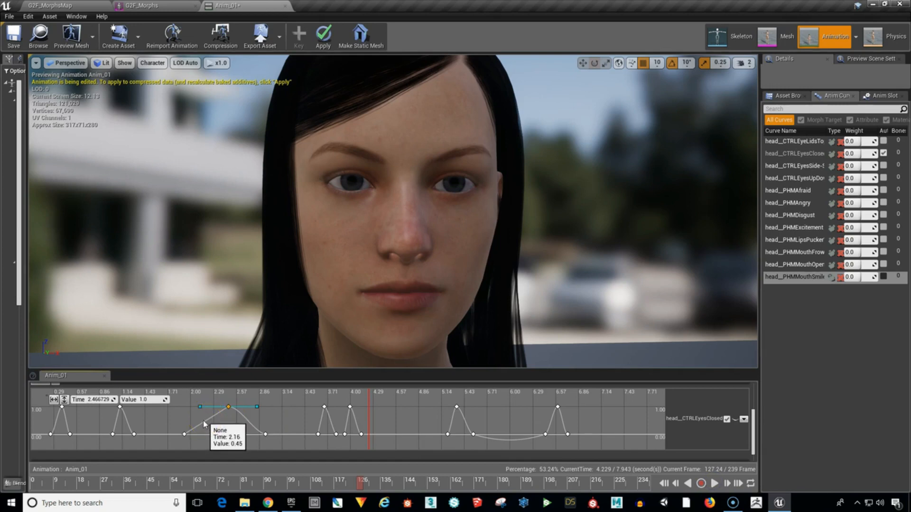
# Add intermediate keys to the third blink at about 2.27 seconds (value 0.39) and 2.65 seconds (value 0.41), and replay that section.
pyautogui.middleClick(204, 421)
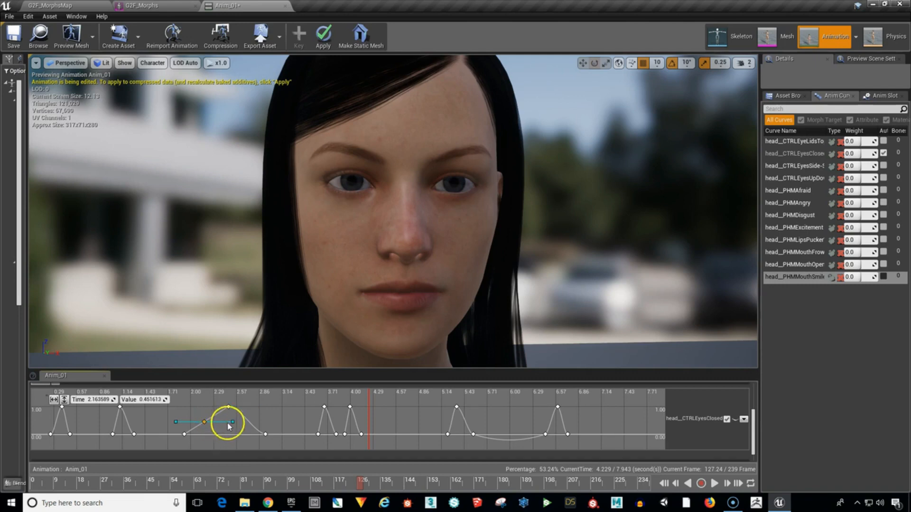
pyautogui.moveTo(204, 421); pyautogui.dragTo(214, 424)
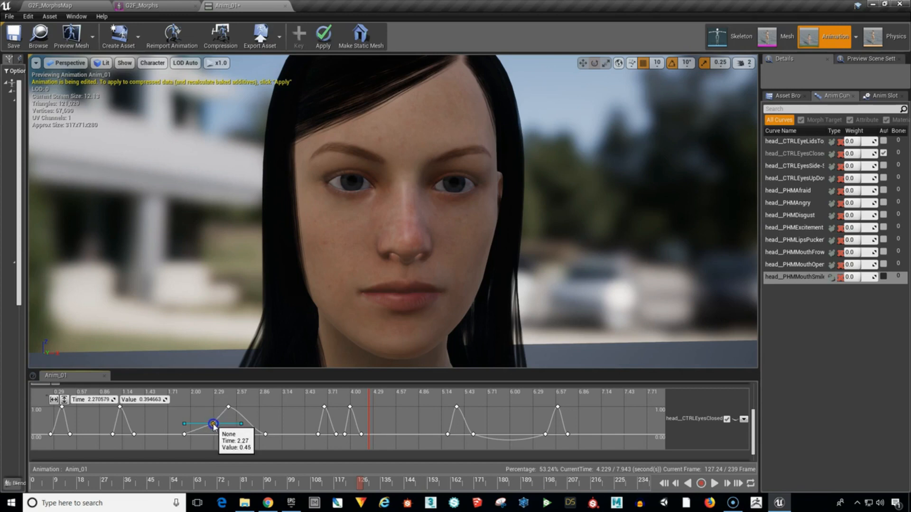
pyautogui.middleClick(243, 424)
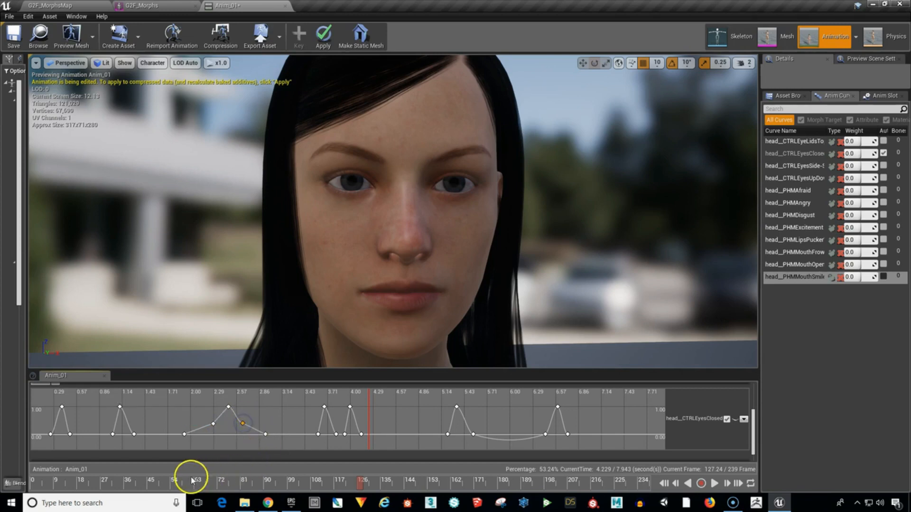
pyautogui.click(150, 482)
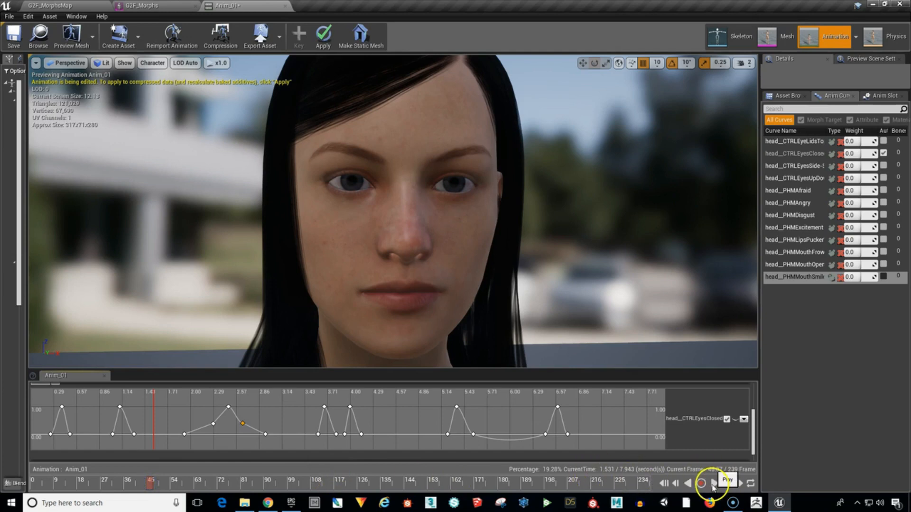
pyautogui.click(714, 483)
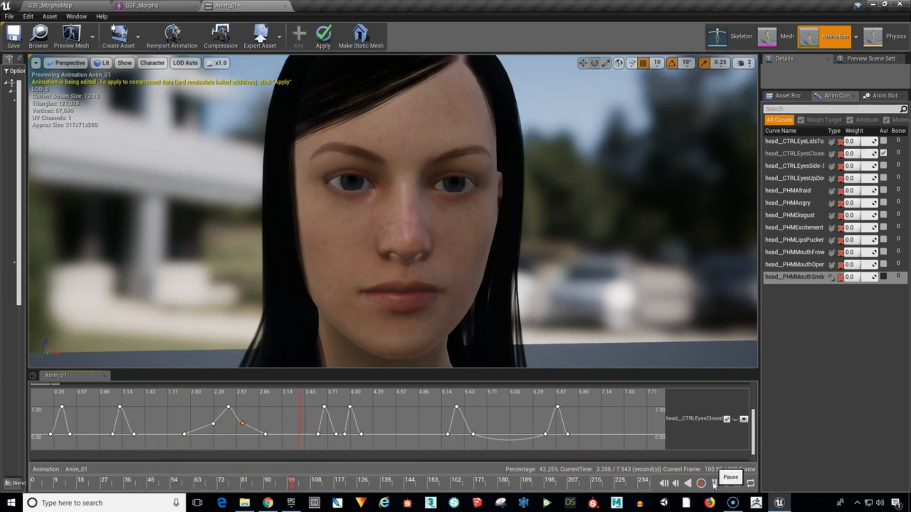
pyautogui.click(715, 483)
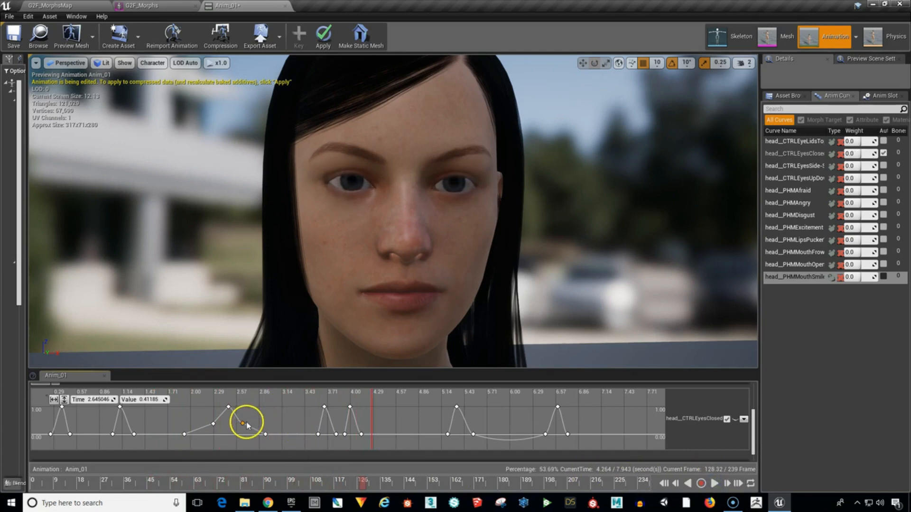
# Delete both intermediate keys from the third blink, followed by its start, peak and end keys.
pyautogui.moveTo(243, 426)
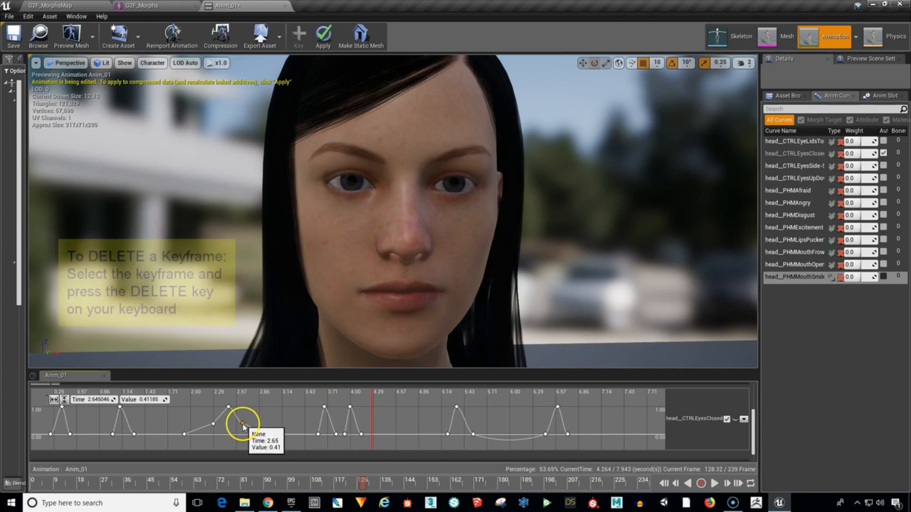
pyautogui.moveTo(197, 485)
pyautogui.mouseDown()
pyautogui.moveTo(169, 484)
pyautogui.moveTo(185, 484)
pyautogui.mouseUp()
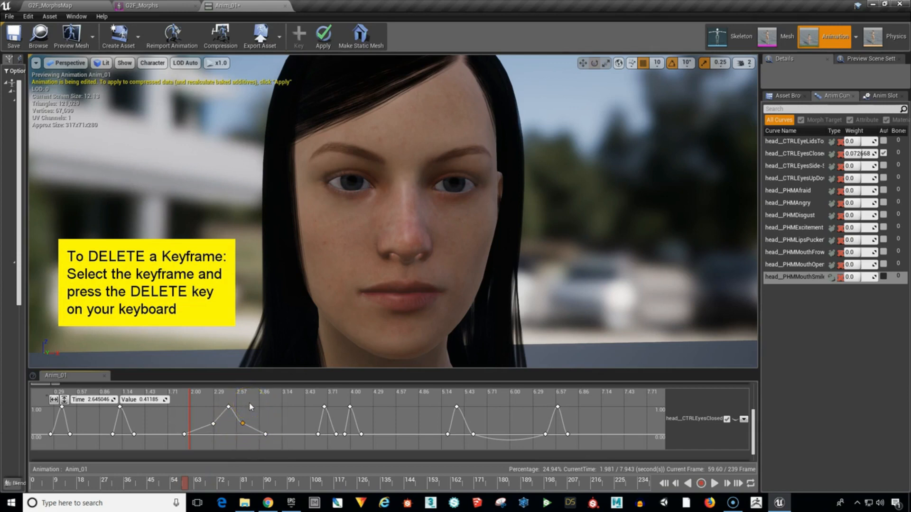
pyautogui.press('Delete')
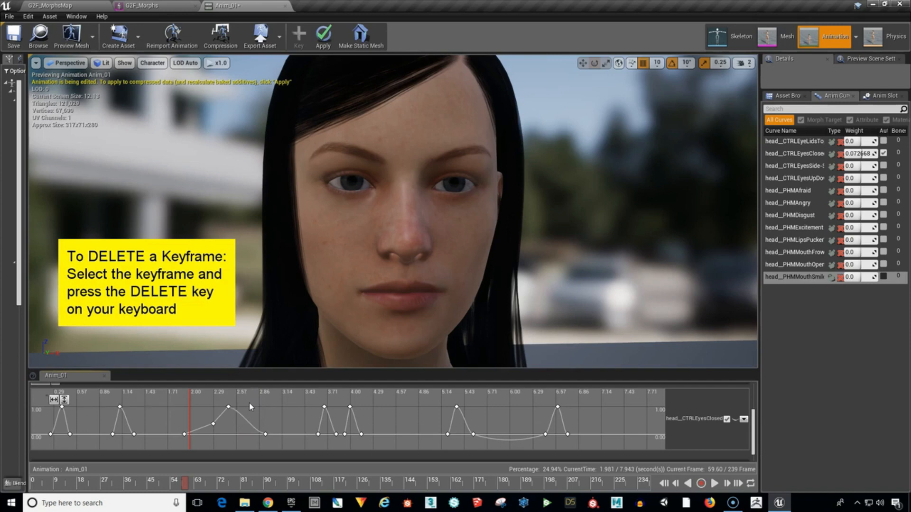
pyautogui.click(214, 424)
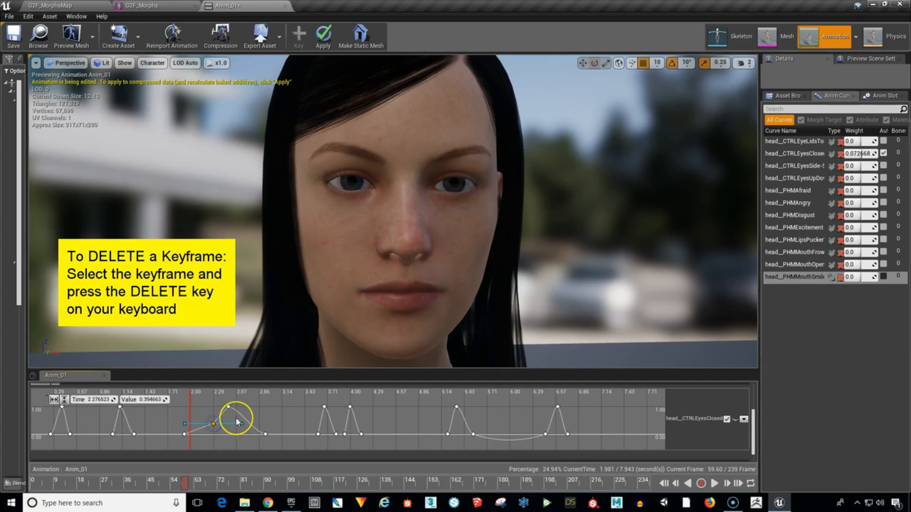
pyautogui.press('Delete')
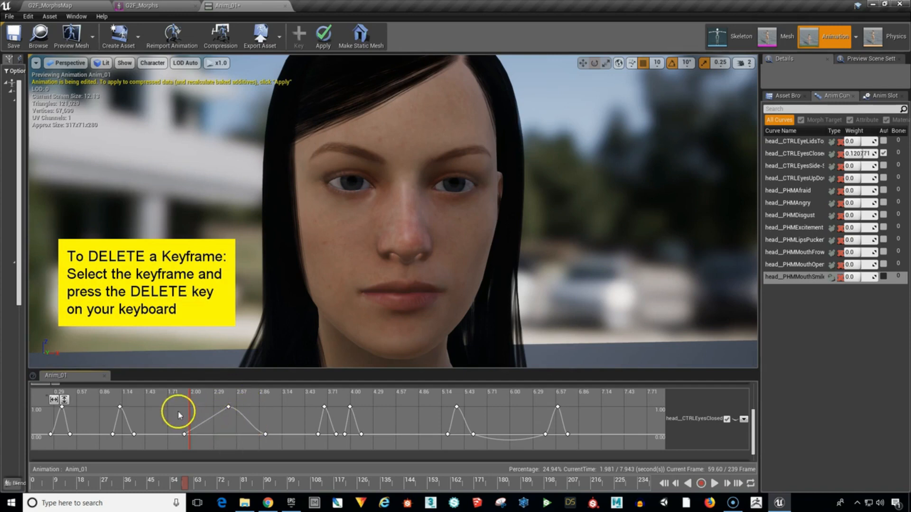
pyautogui.moveTo(170, 406); pyautogui.dragTo(280, 443)
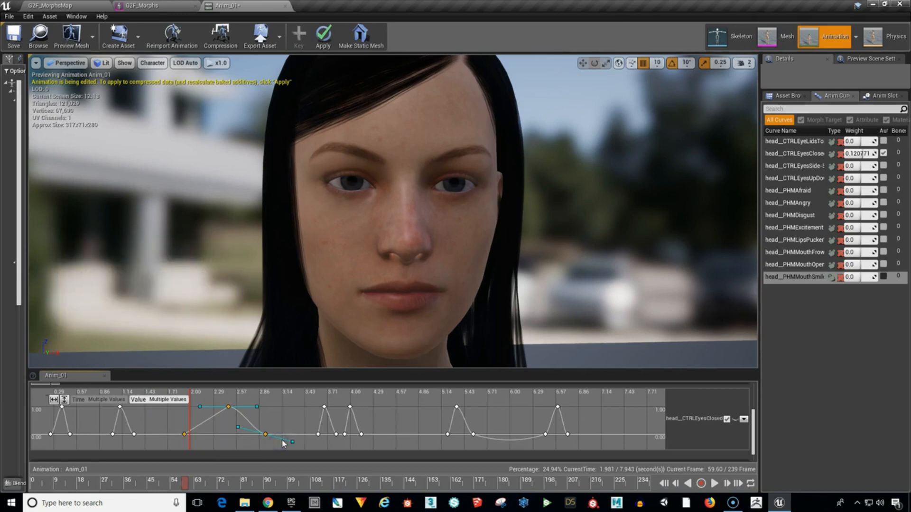
pyautogui.press('Delete')
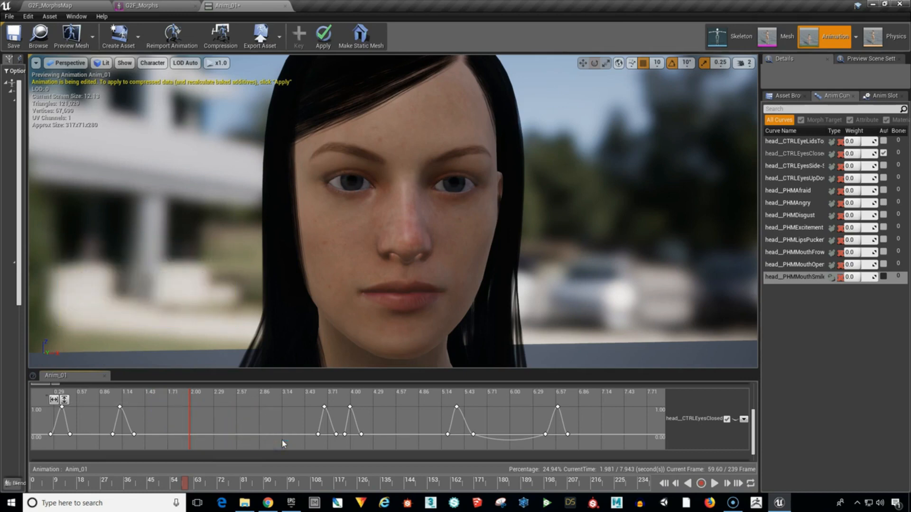
# Rebuild the third blink with keys at about 2.07, 2.28 and 2.45 seconds, setting the middle key's value to 1.
pyautogui.keyDown('shift'); pyautogui.click(196, 434); pyautogui.keyUp('shift')
pyautogui.keyDown('shift'); pyautogui.click(210, 434); pyautogui.keyUp('shift')
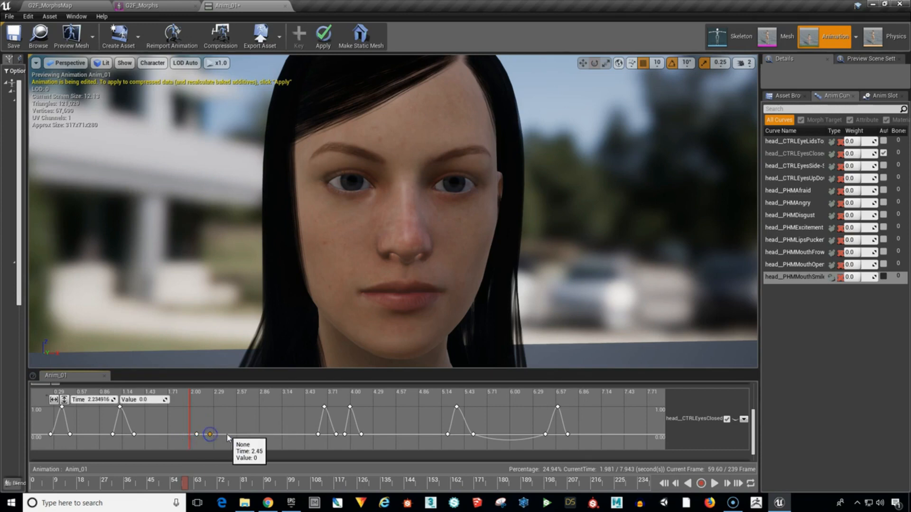
pyautogui.keyDown('shift'); pyautogui.click(227, 434); pyautogui.keyUp('shift')
pyautogui.moveTo(210, 433); pyautogui.dragTo(213, 404)
pyautogui.click(157, 400)
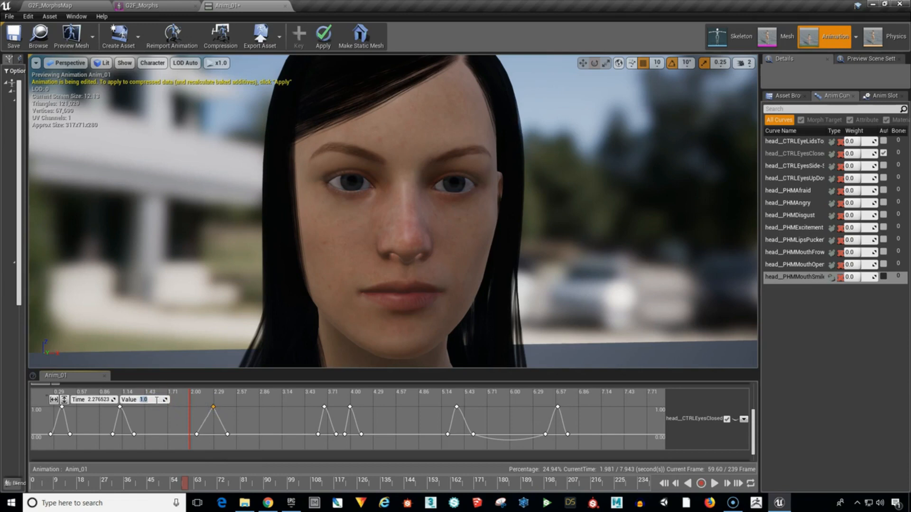
pyautogui.write('1')
# Tilt the tangent slightly at the rebuilt third blink's peak key to reshape its curve.
pyautogui.click(214, 406)
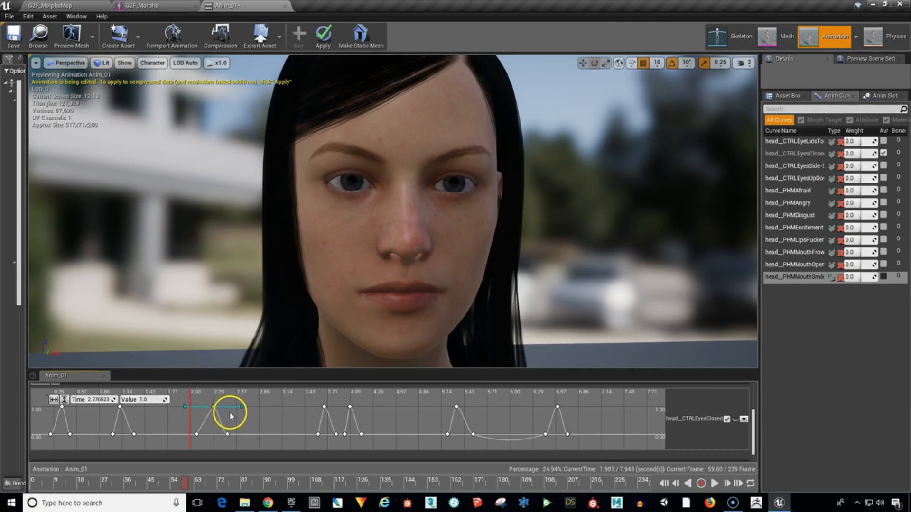
pyautogui.moveTo(241, 407); pyautogui.dragTo(242, 405)
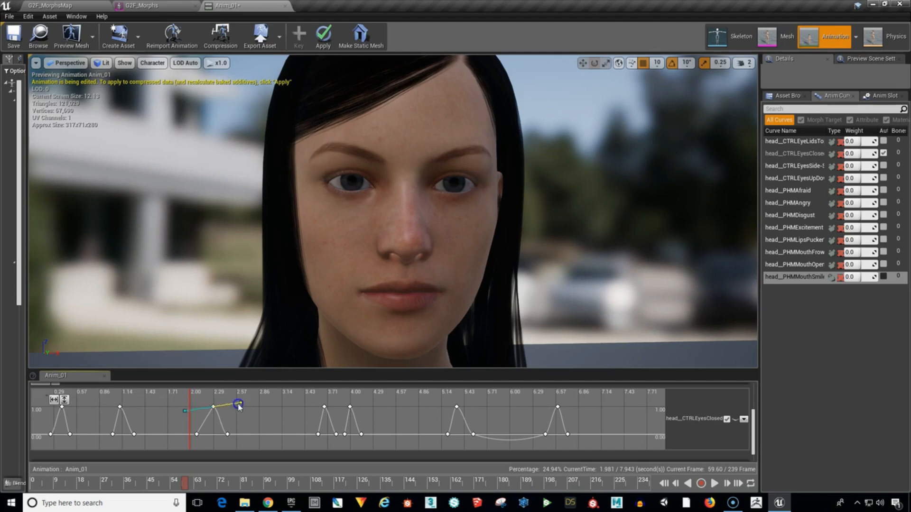
pyautogui.click(210, 437)
# Replay the animation from near its start to review the rebuilt third blink, and pause playback.
pyautogui.moveTo(185, 483); pyautogui.dragTo(51, 482)
pyautogui.click(714, 483)
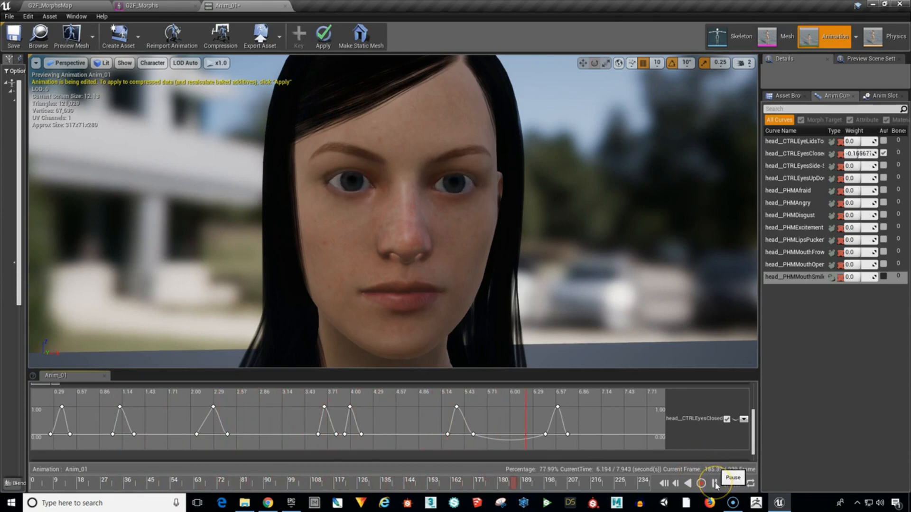
pyautogui.click(715, 483)
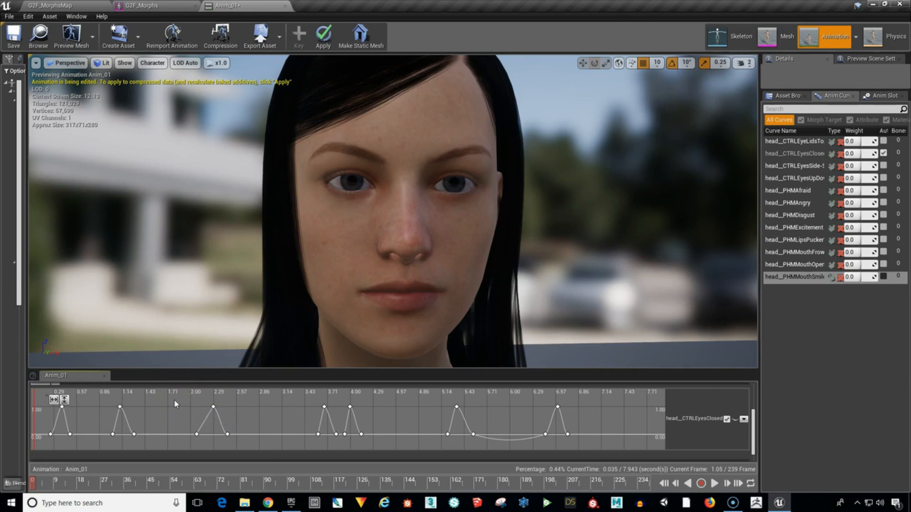
# Move the third blink's keys together to end at about 3.17 seconds, and shift the last blink's keys to peak at about 7.4 seconds.
pyautogui.moveTo(174, 399); pyautogui.dragTo(246, 443)
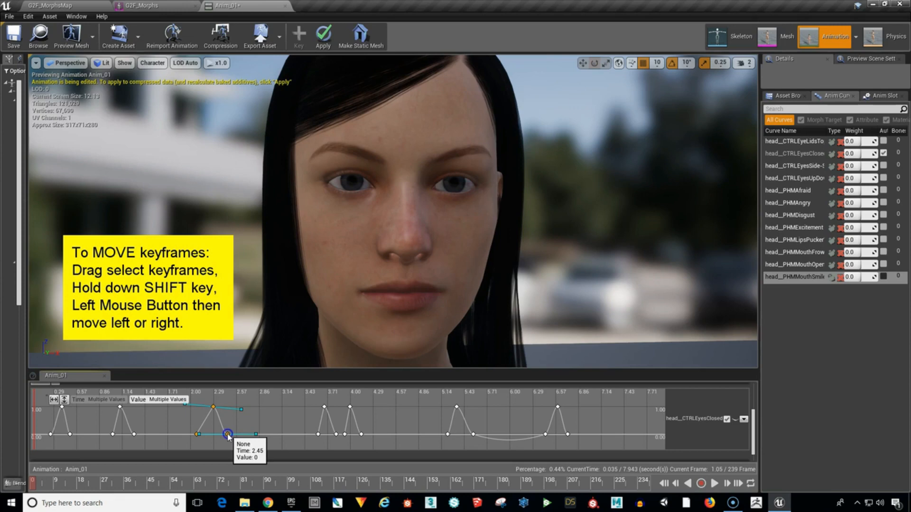
pyautogui.keyDown('shift'); pyautogui.moveTo(227, 434); pyautogui.dragTo(285, 435); pyautogui.keyUp('shift')
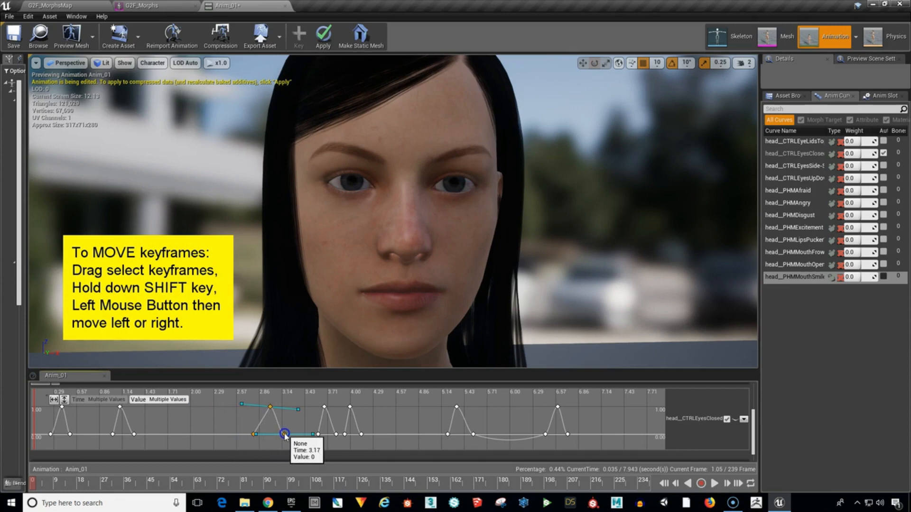
pyautogui.click(422, 422)
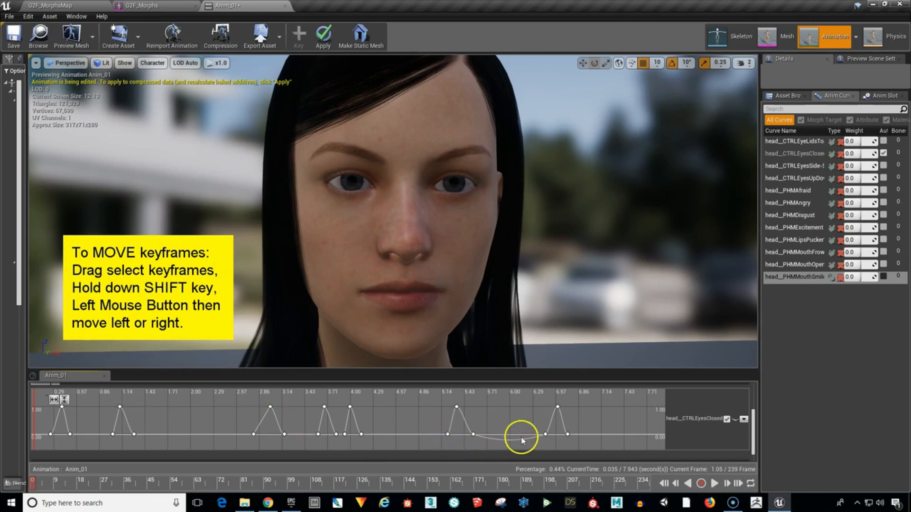
pyautogui.moveTo(534, 397); pyautogui.dragTo(634, 437)
pyautogui.click(545, 408)
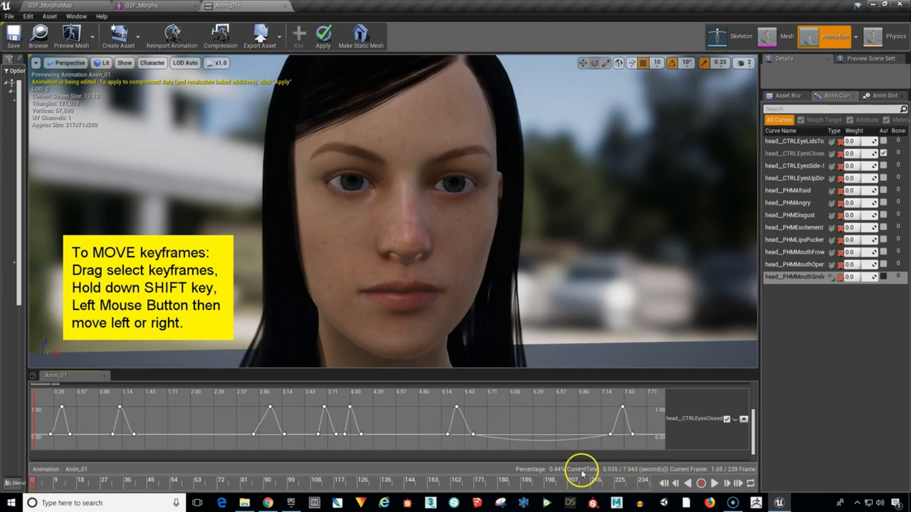
# Play the animation to check the timing of the relocated blinks, and pause playback.
pyautogui.click(714, 483)
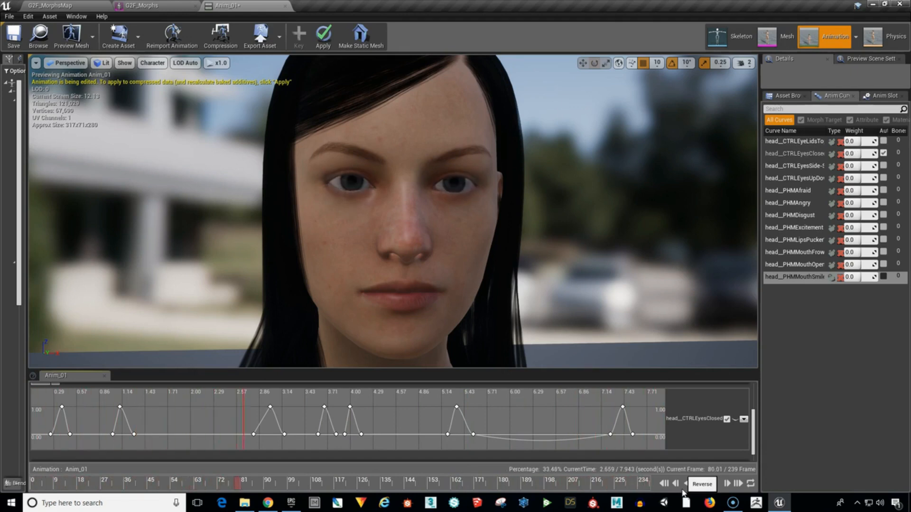
pyautogui.click(714, 484)
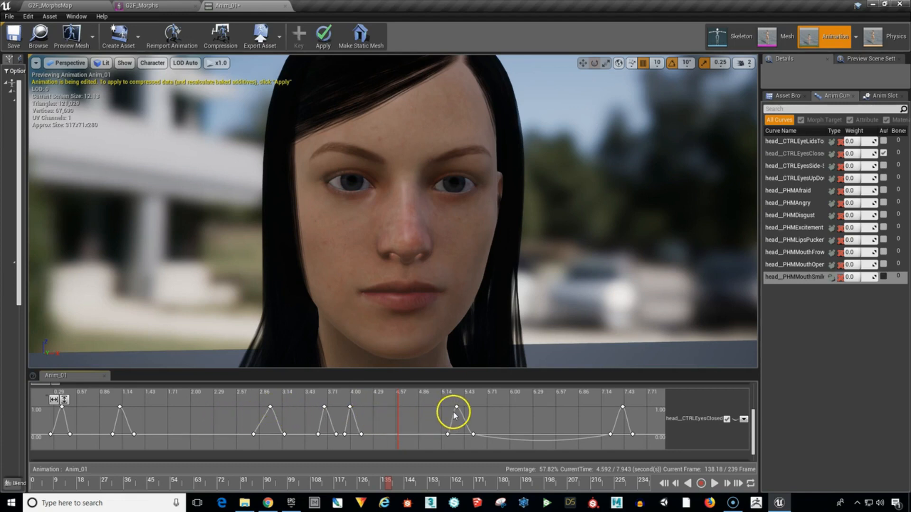
pyautogui.moveTo(458, 411)
pyautogui.moveTo(458, 411); pyautogui.dragTo(457, 409)
# Move the third blink earlier and widen it, with its start key at about 1.85 seconds and its end key at about 2.98 seconds.
pyautogui.moveTo(280, 419); pyautogui.dragTo(242, 432)
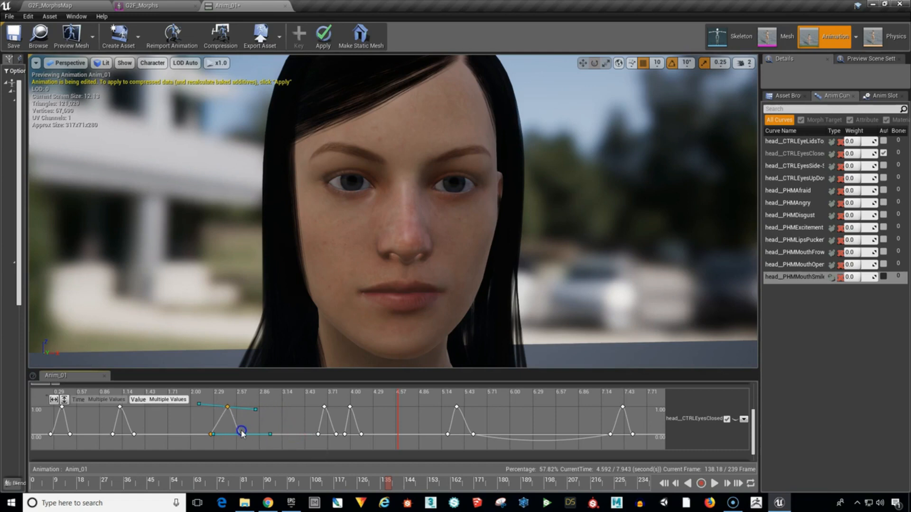
pyautogui.click(209, 434)
pyautogui.moveTo(210, 434); pyautogui.dragTo(179, 434)
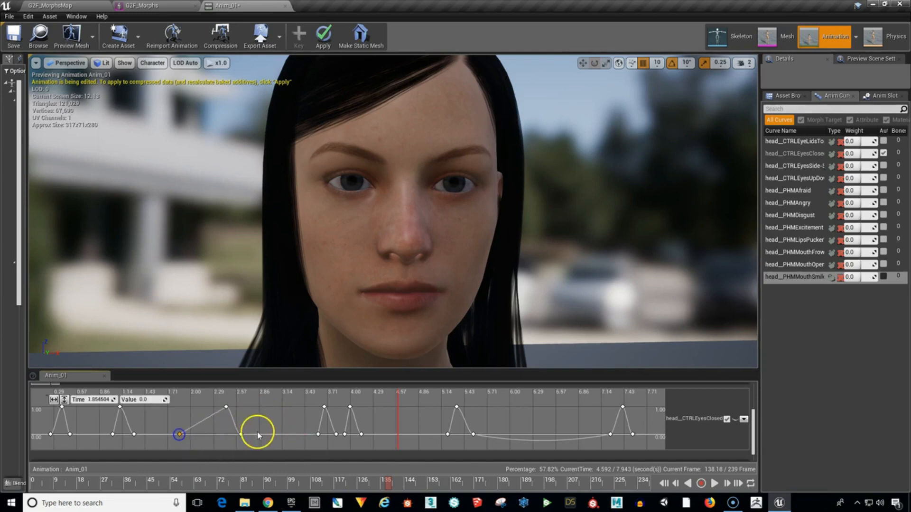
pyautogui.moveTo(241, 434); pyautogui.dragTo(269, 434)
# Lower the third blink's peak key to a value of about 0.29 at about 2.40 seconds for a partial eye closure.
pyautogui.moveTo(163, 480); pyautogui.dragTo(211, 489)
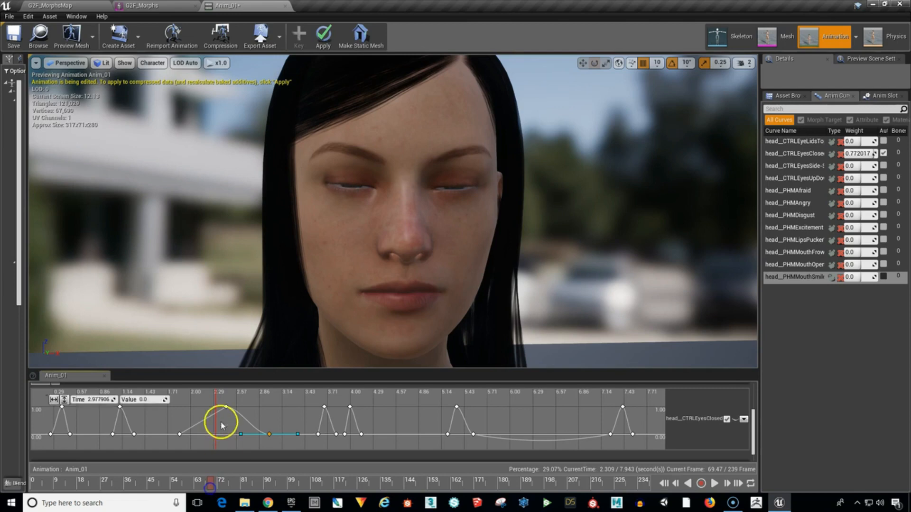
pyautogui.moveTo(226, 408); pyautogui.dragTo(225, 419)
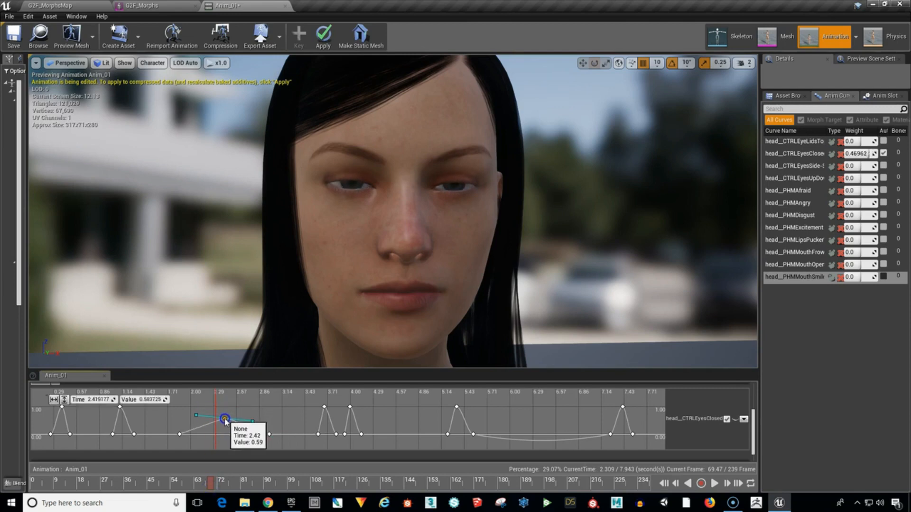
pyautogui.moveTo(211, 489); pyautogui.dragTo(234, 482)
pyautogui.moveTo(224, 420); pyautogui.dragTo(222, 427)
# Replay the animation from about 0.37 seconds to compare the partial third blink with the full blinks, and pause playback.
pyautogui.moveTo(235, 485); pyautogui.dragTo(58, 483)
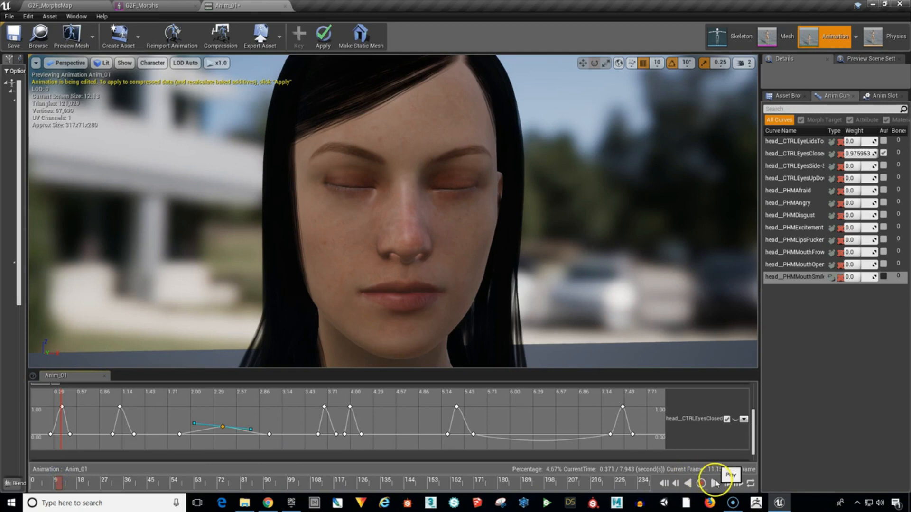
pyautogui.click(714, 484)
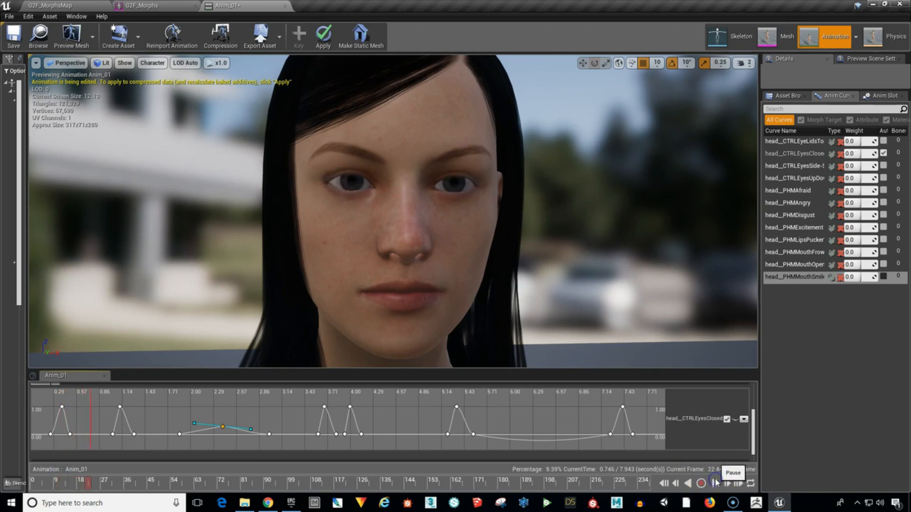
pyautogui.click(679, 444)
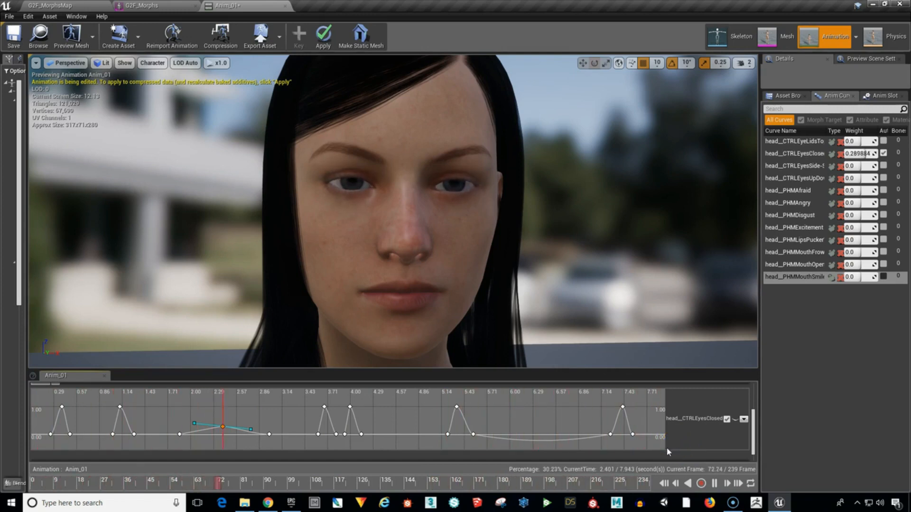
pyautogui.click(664, 441)
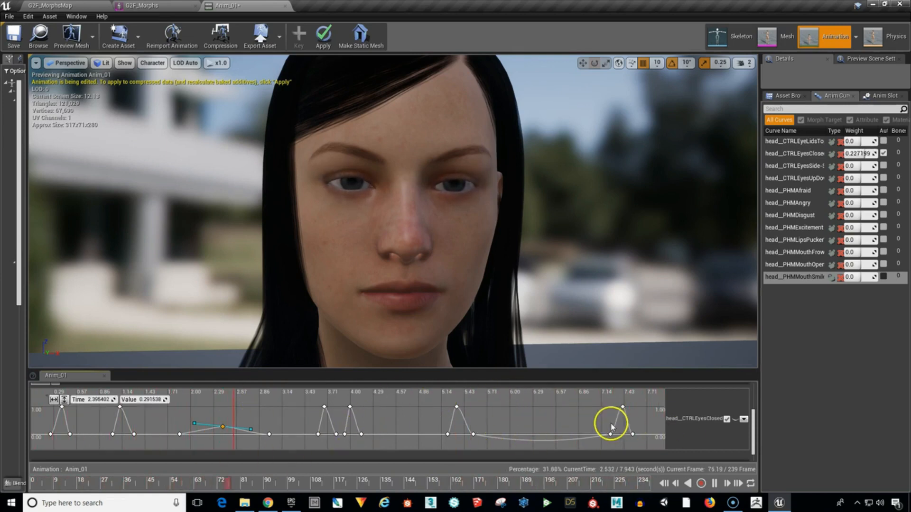
pyautogui.click(714, 484)
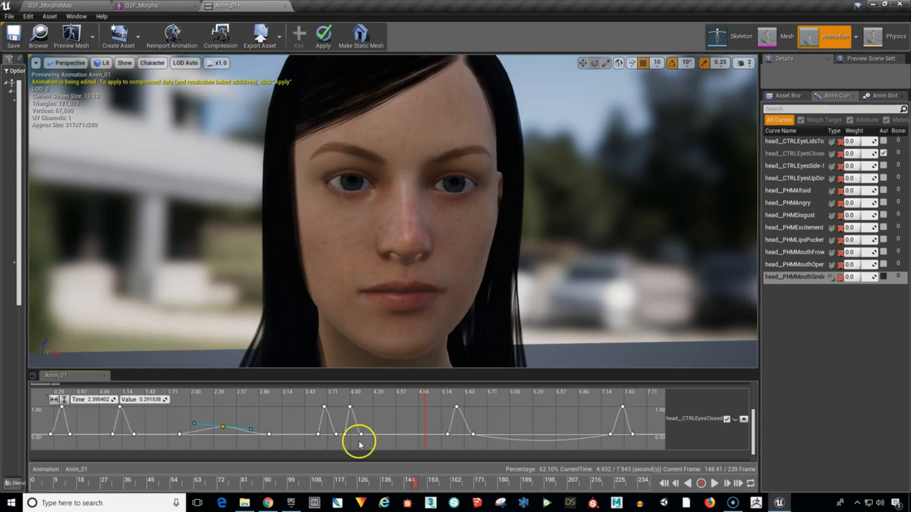
# Collapse the expanded head__CTRLEyesClosed curve editor back to its compact track.
pyautogui.click(726, 419)
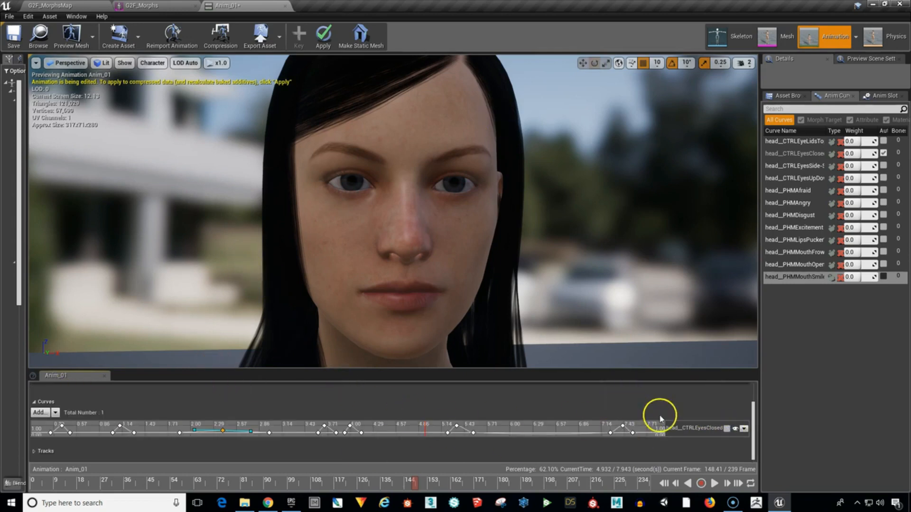
# Expand the head__CTRLEyesClosed track into its full curve editor.
pyautogui.click(726, 428)
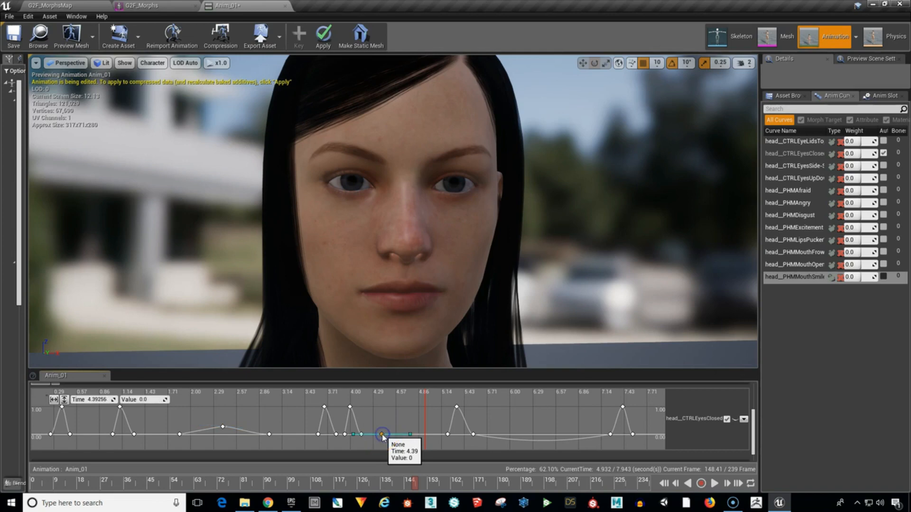
# Add three keys after the fifth blink, starting at about 4.42 seconds with value 0 and raising the middle key into a peak.
pyautogui.keyDown('shift'); pyautogui.click(395, 419); pyautogui.keyUp('shift')
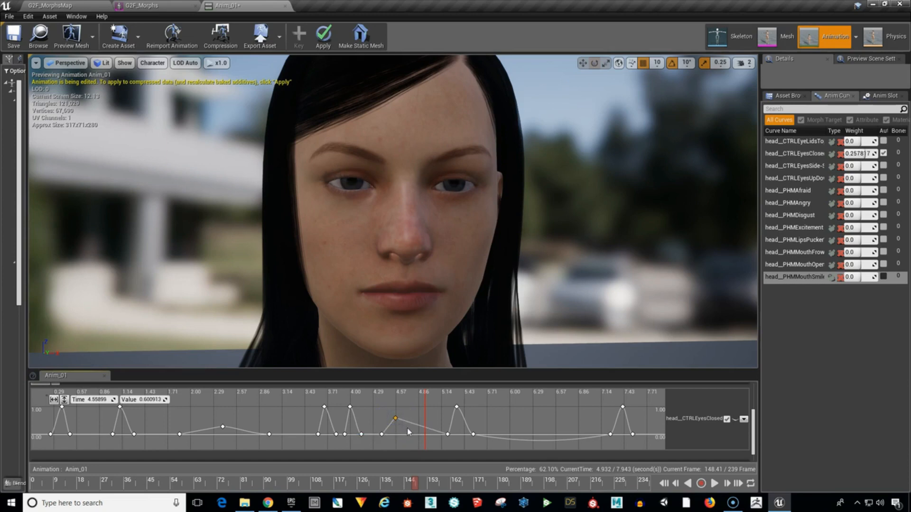
pyautogui.keyDown('shift'); pyautogui.click(407, 428); pyautogui.keyUp('shift')
pyautogui.moveTo(395, 418); pyautogui.dragTo(385, 434)
pyautogui.click(383, 435)
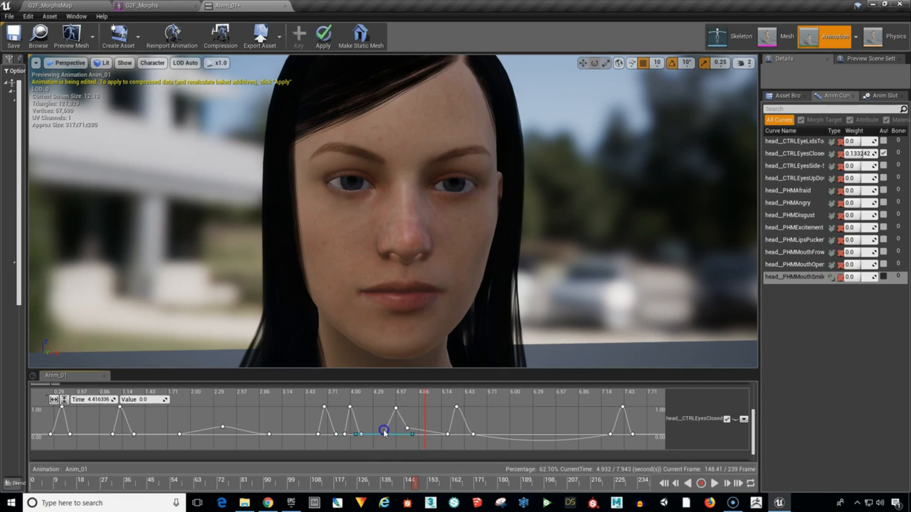
pyautogui.click(396, 407)
# Give the three new keys automatic cubic interpolation and level the tangent handles of the peak key.
pyautogui.moveTo(383, 402); pyautogui.dragTo(412, 440)
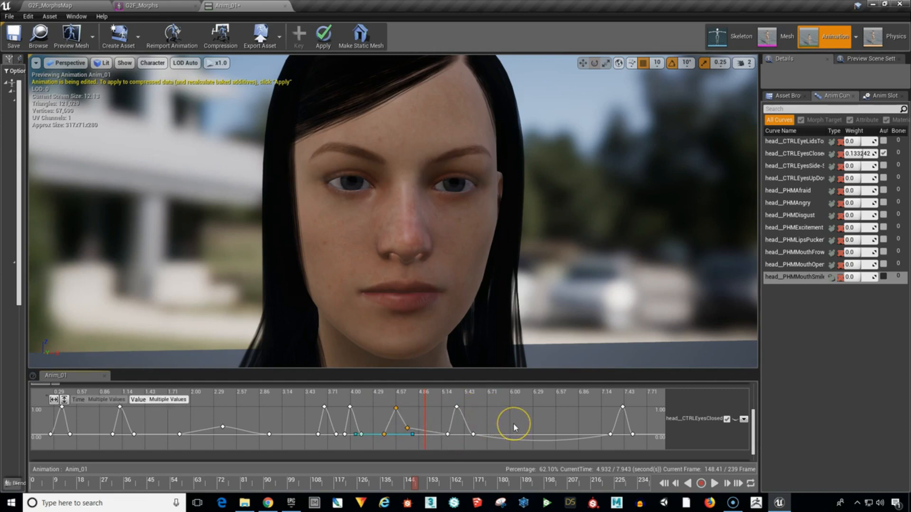
pyautogui.press('1')
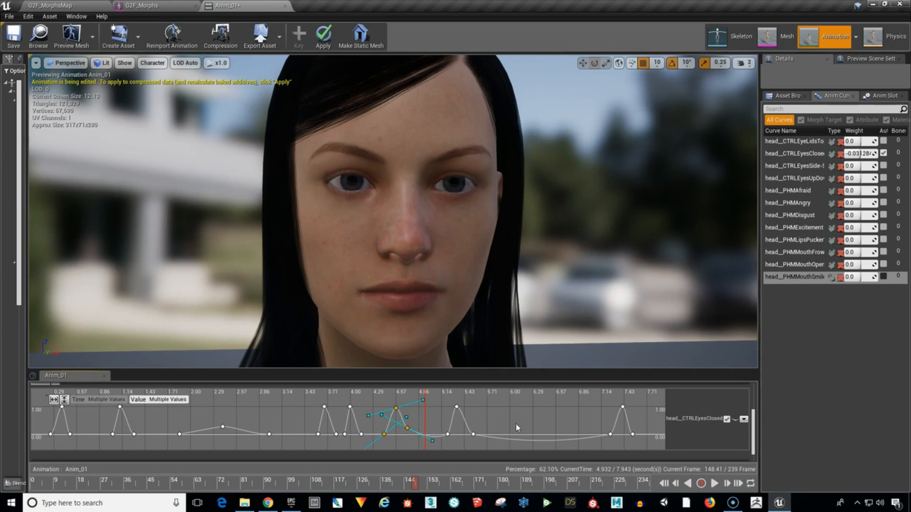
pyautogui.click(489, 440)
pyautogui.click(419, 407)
pyautogui.moveTo(421, 401); pyautogui.dragTo(414, 418)
pyautogui.click(384, 434)
pyautogui.click(403, 425)
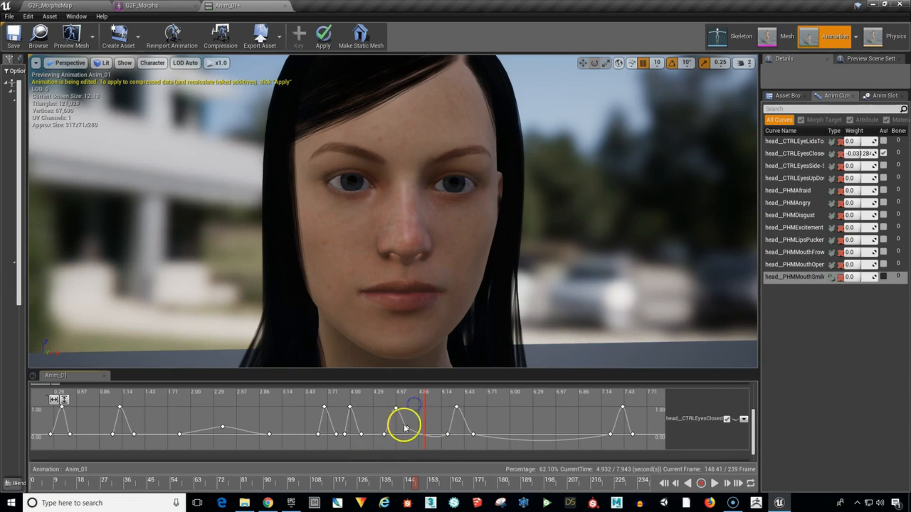
# Delete the three extra keys between the fifth and sixth blinks.
pyautogui.moveTo(370, 397); pyautogui.dragTo(417, 437)
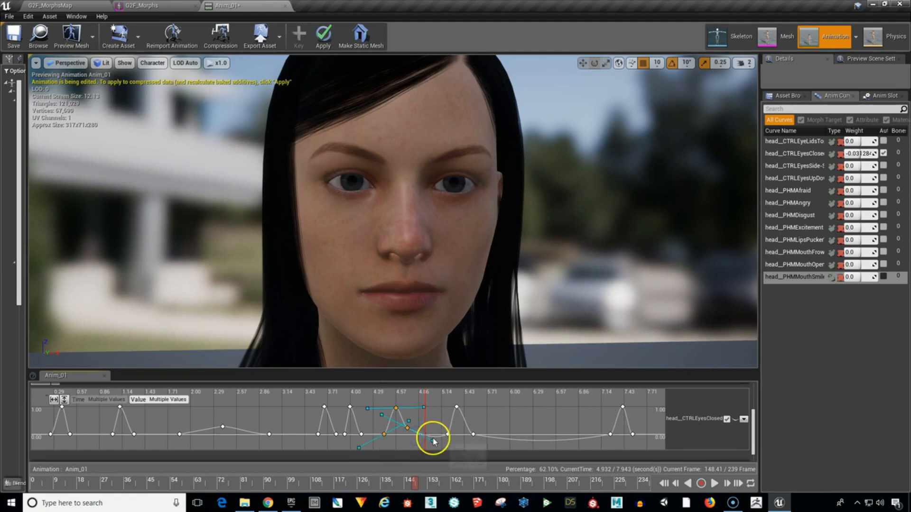
pyautogui.press('Delete')
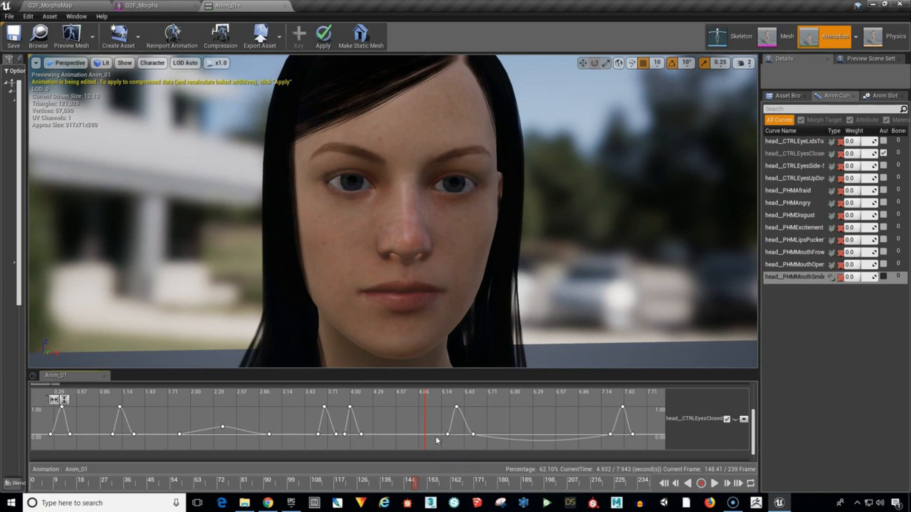
# Inspect the time and value fields of the sixth blink's peak key, and clear the selection.
pyautogui.click(456, 407)
pyautogui.click(457, 407)
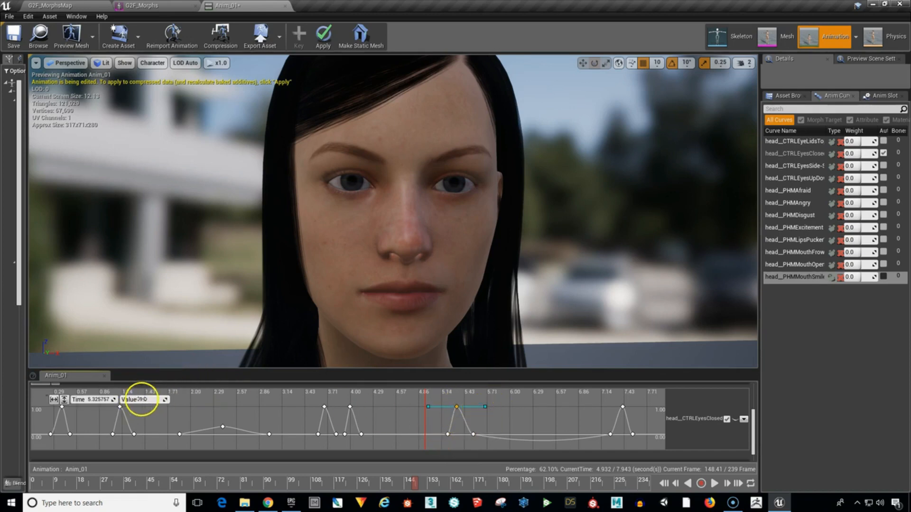
pyautogui.click(145, 399)
pyautogui.click(512, 418)
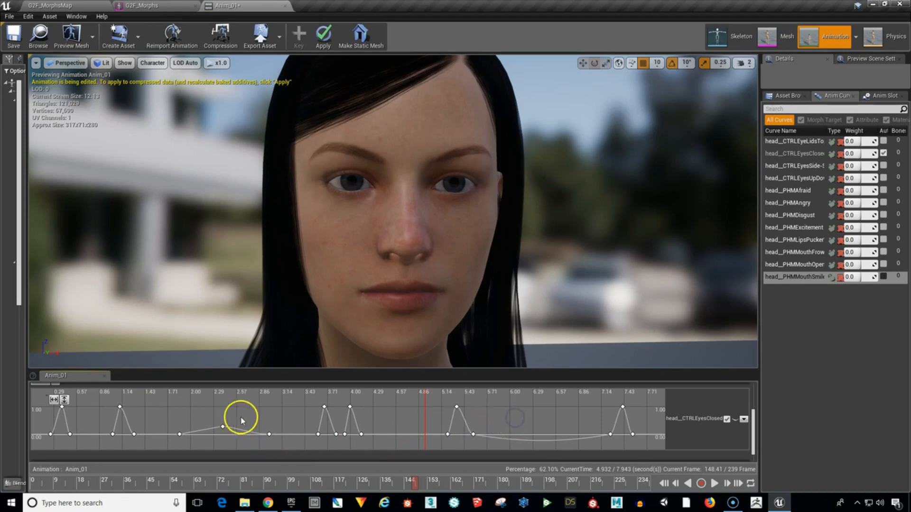
# Select all keys of the fourth and fifth blinks and shift them together about 0.15 seconds later.
pyautogui.moveTo(348, 430); pyautogui.dragTo(378, 450)
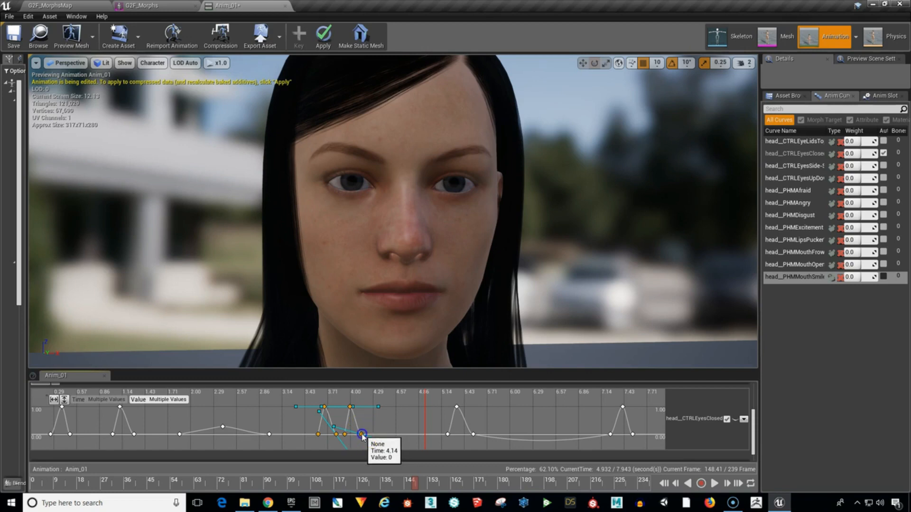
pyautogui.moveTo(362, 437)
pyautogui.mouseDown()
pyautogui.moveTo(399, 433)
pyautogui.moveTo(317, 448)
pyautogui.moveTo(418, 451)
pyautogui.moveTo(351, 449)
pyautogui.moveTo(382, 451)
pyautogui.moveTo(374, 448)
pyautogui.mouseUp()
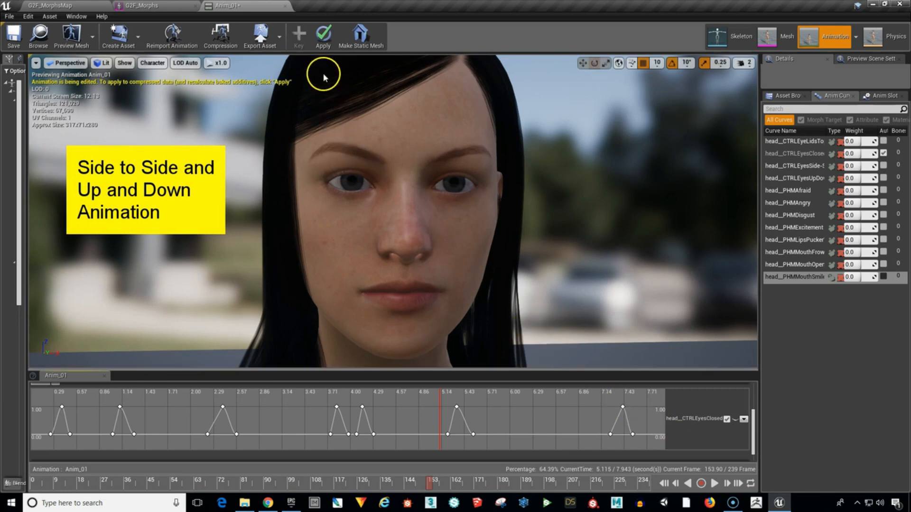
# Apply the edited curves to Anim_01's runtime animation data and save the animation.
pyautogui.click(324, 47)
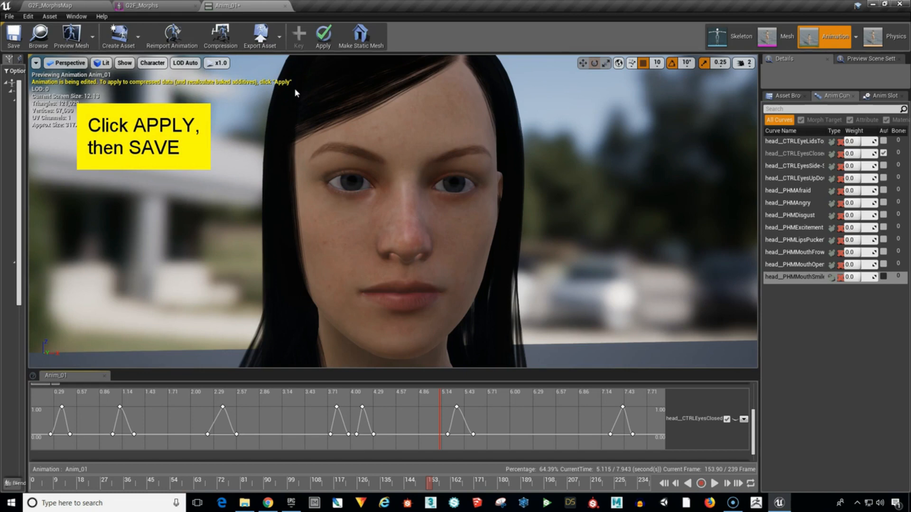
pyautogui.click(323, 35)
pyautogui.click(13, 42)
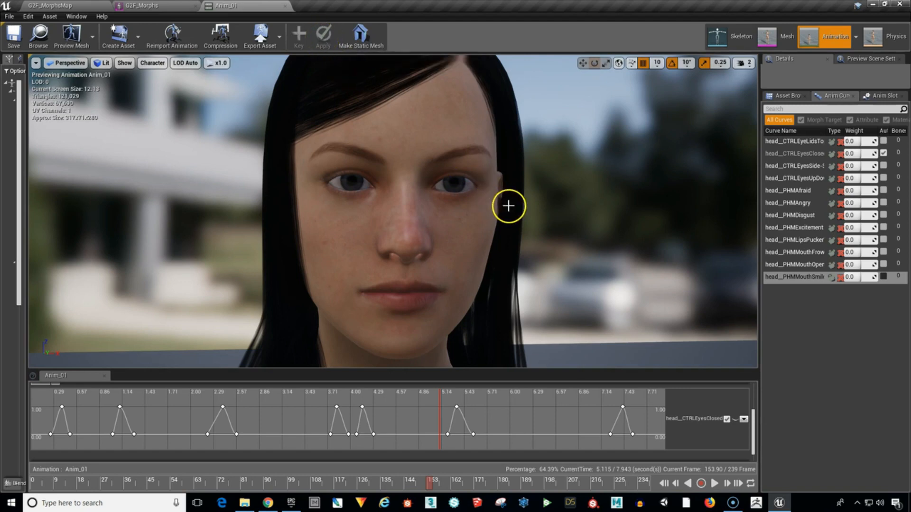
# Simulate the G2F_MorphsMap level to watch the character's assigned animation, and stop the simulation.
pyautogui.click(43, 6)
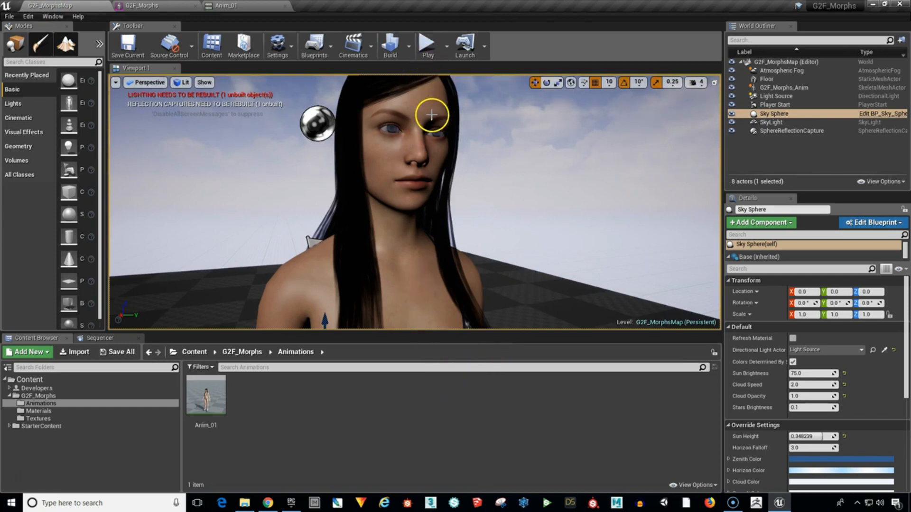
pyautogui.click(447, 52)
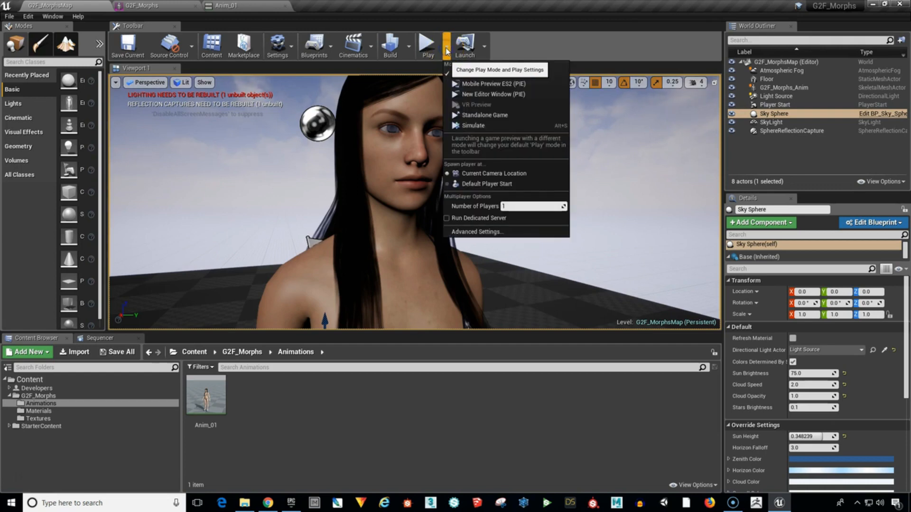
pyautogui.click(456, 126)
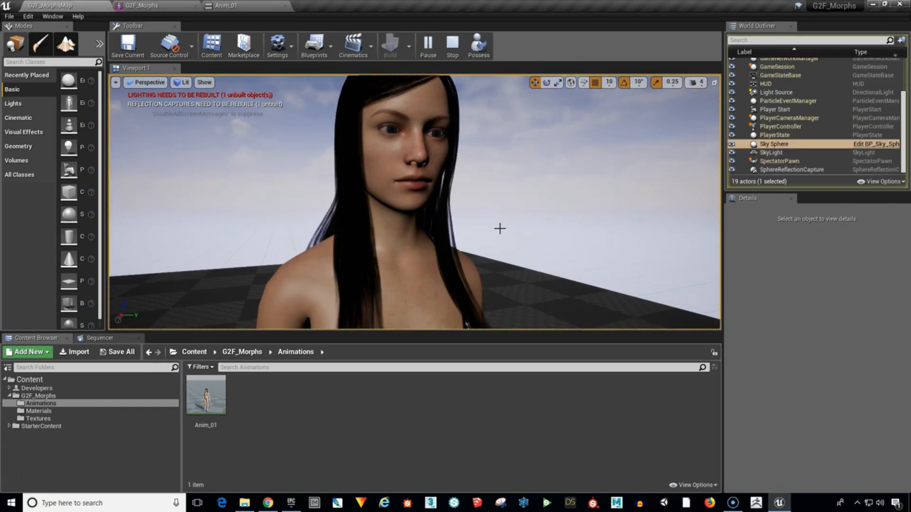
pyautogui.click(486, 228)
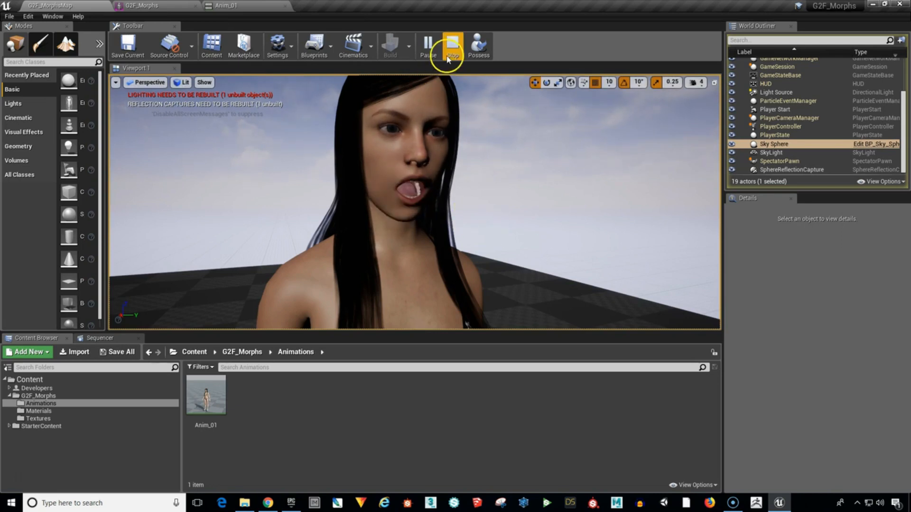
pyautogui.click(452, 47)
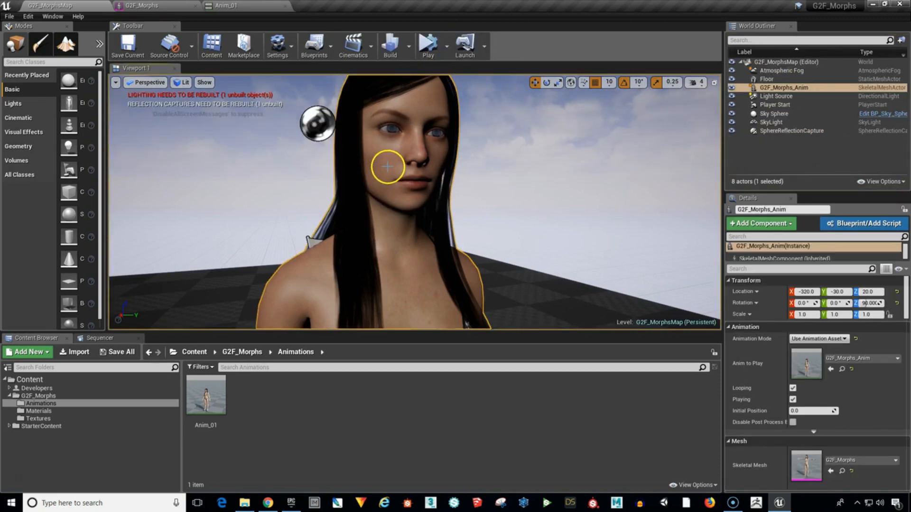
# Set the G2F_Morphs_Anim actor's Anim to Play to Anim_01.
pyautogui.rightClick(388, 167)
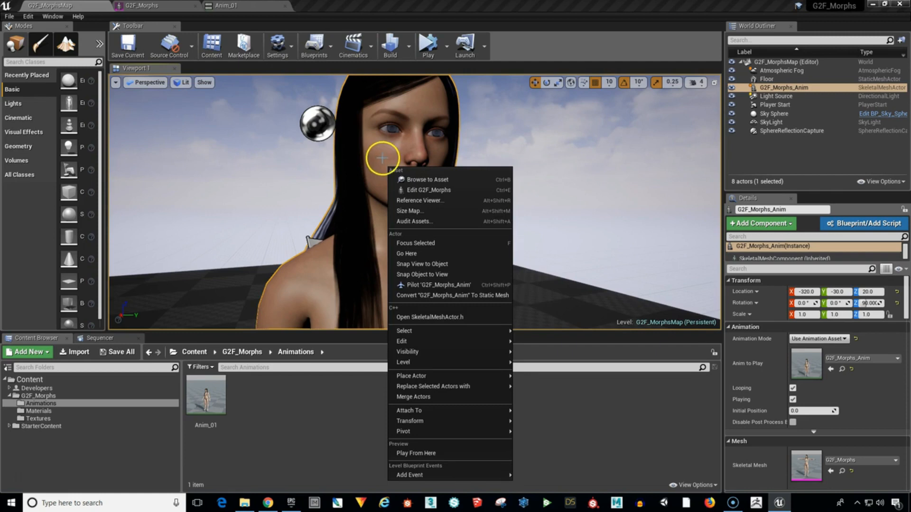
pyautogui.click(382, 158)
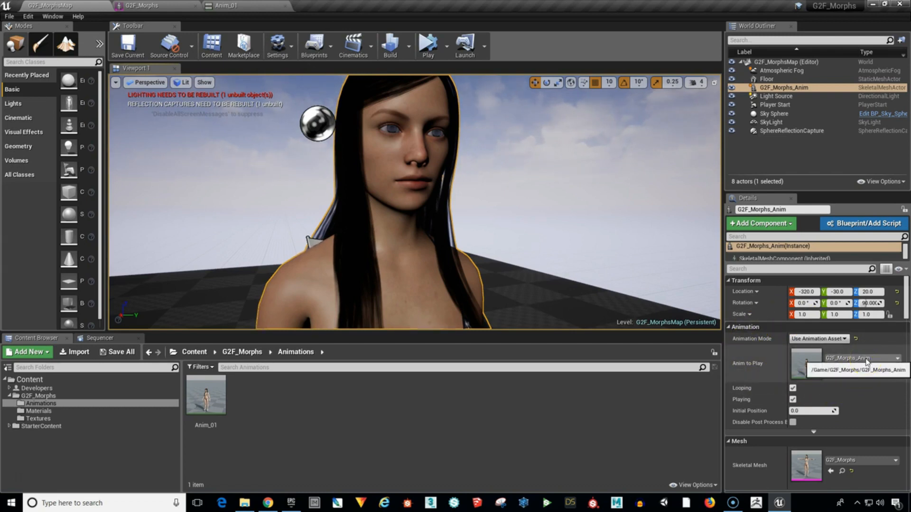
pyautogui.click(865, 359)
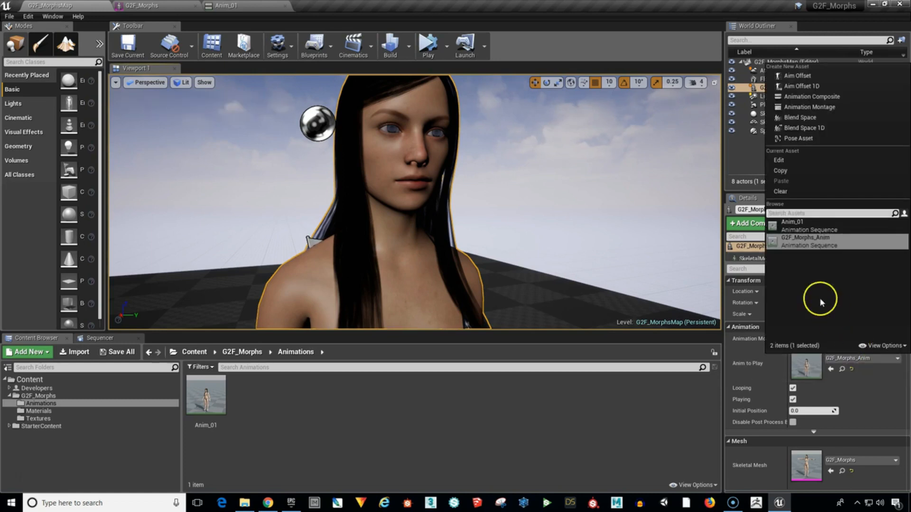
pyautogui.click(799, 227)
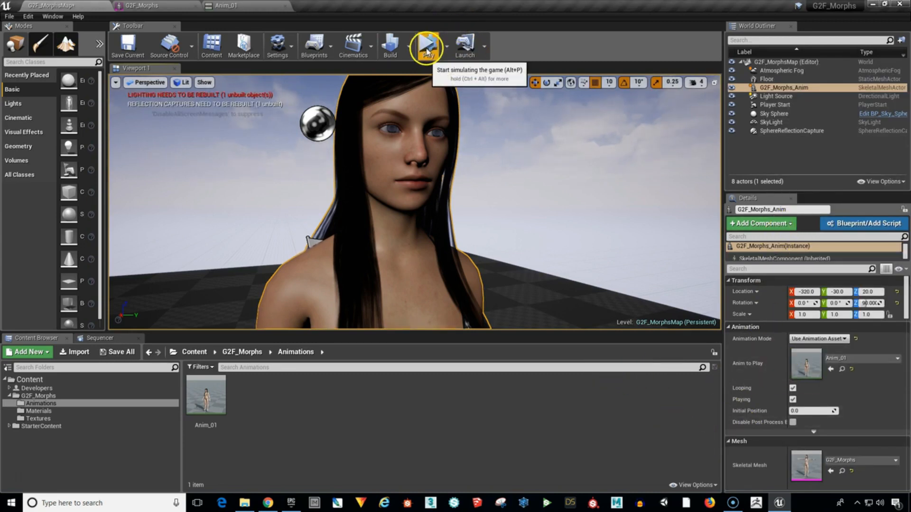
# Simulate the level again to check the Anim_01 blinks on the character, and stop the simulation.
pyautogui.click(429, 45)
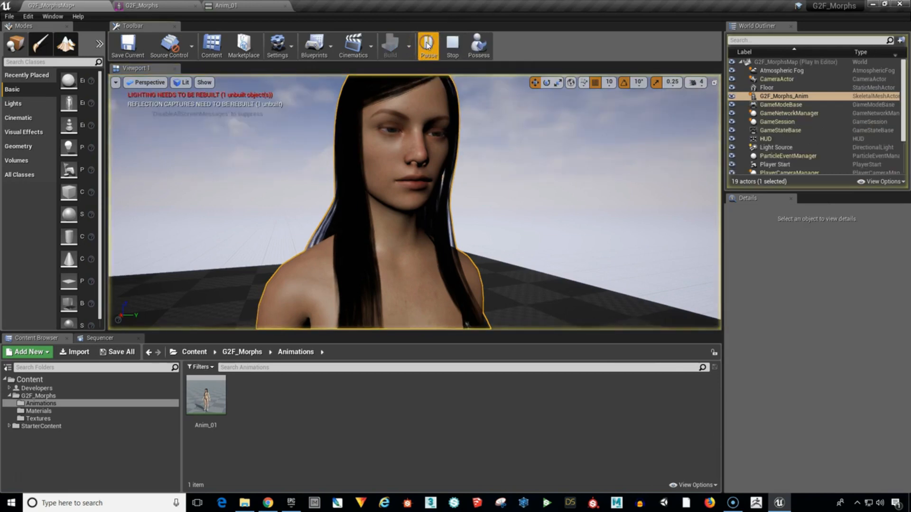
pyautogui.click(577, 116)
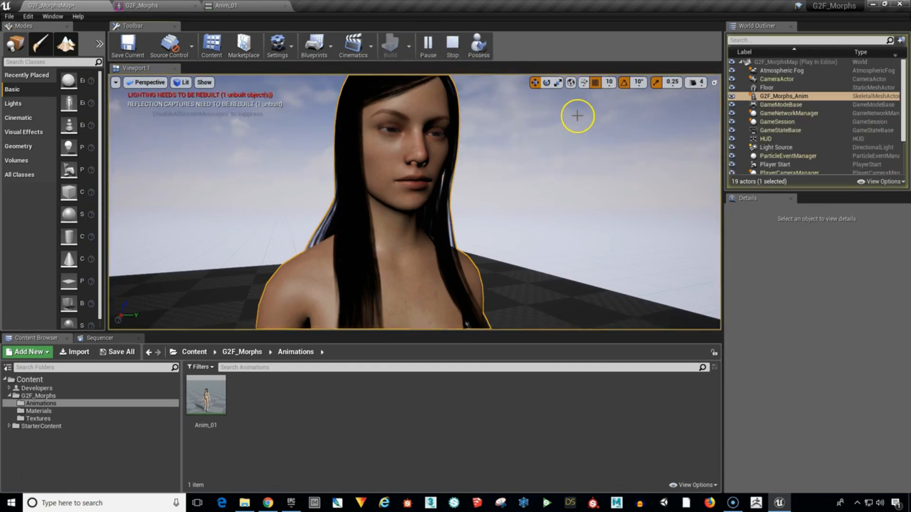
pyautogui.click(578, 119)
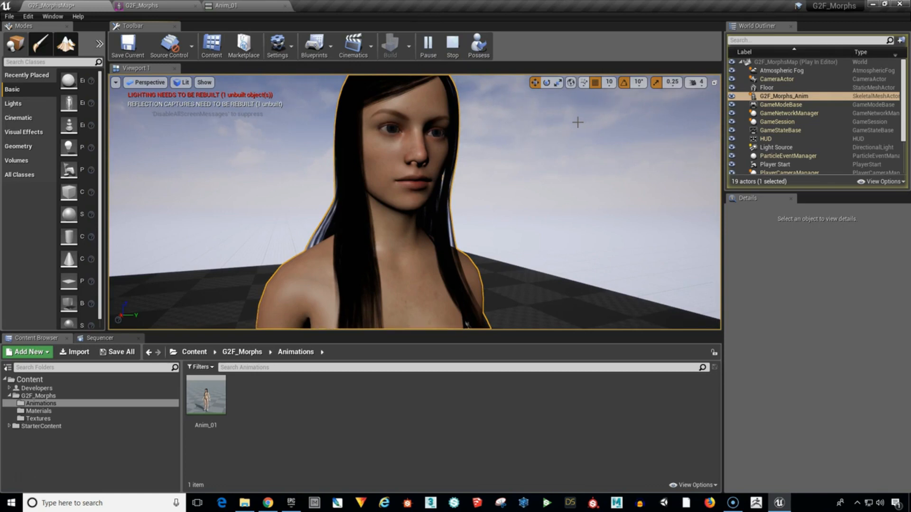
pyautogui.click(525, 125)
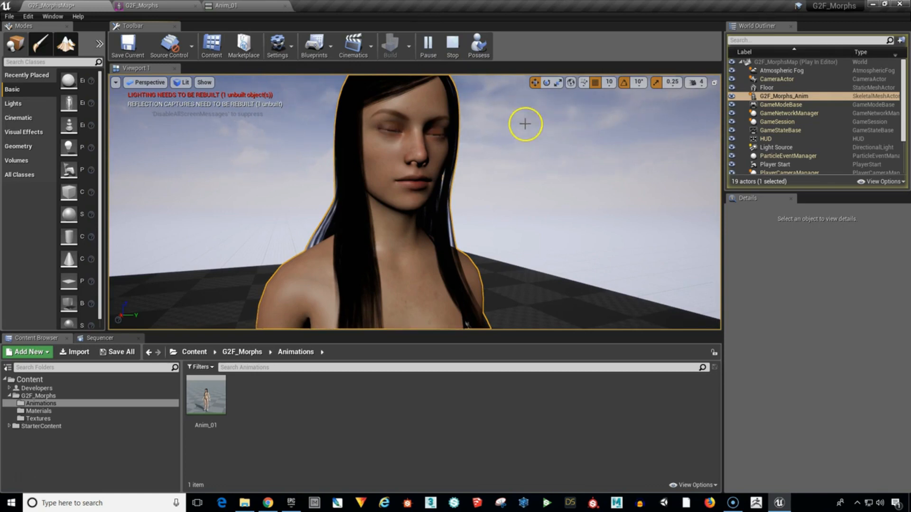
pyautogui.click(453, 50)
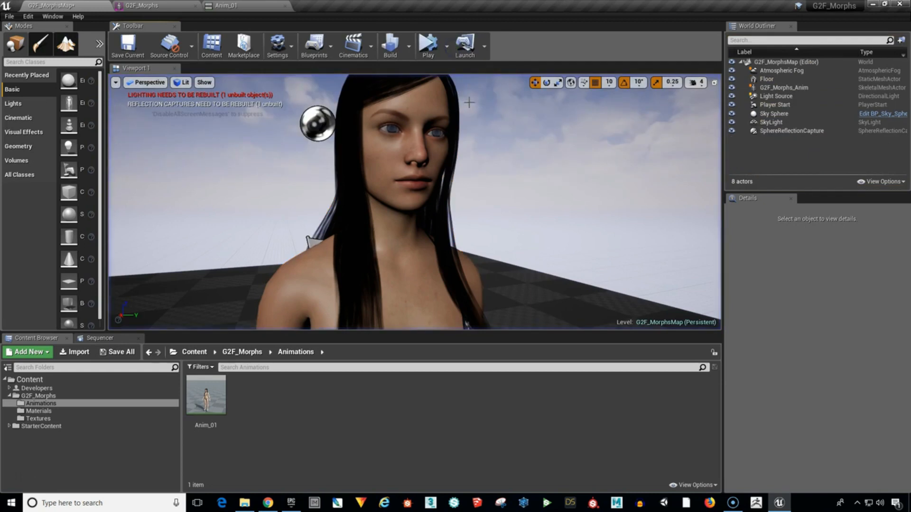
# Place Anim_01 in the level behind the existing character at location -180, 140, 20 and rotate it to 110° about Z.
pyautogui.click(494, 279)
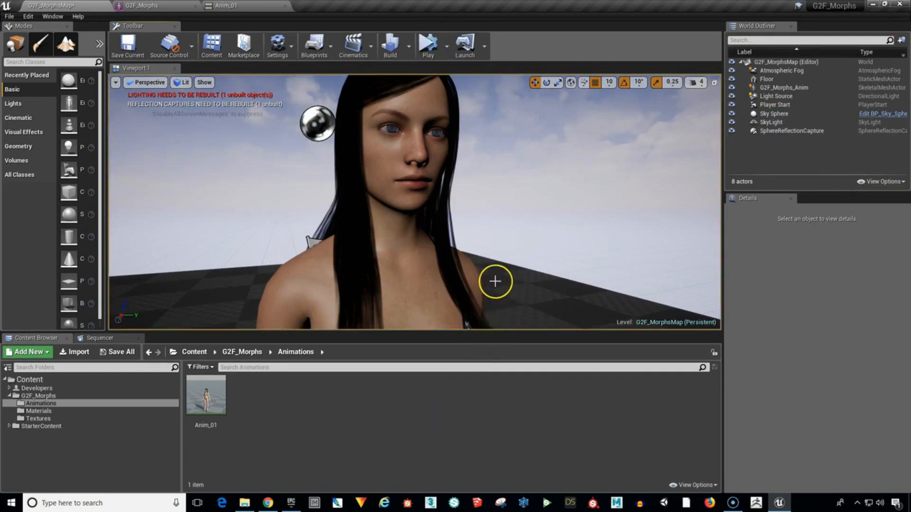
pyautogui.scroll(-5, 495, 280)
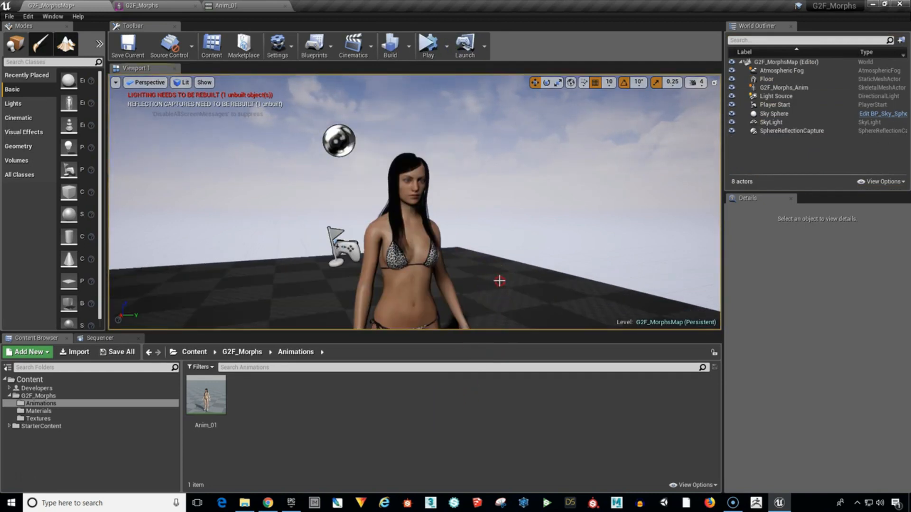
pyautogui.moveTo(497, 281); pyautogui.dragTo(509, 305, button='middle')
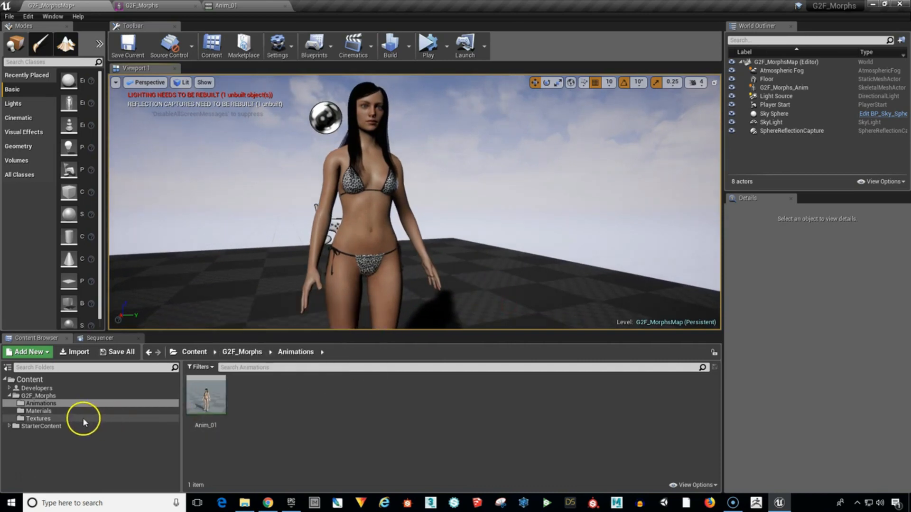
pyautogui.moveTo(203, 404)
pyautogui.moveTo(203, 403); pyautogui.dragTo(511, 313)
pyautogui.press('e')
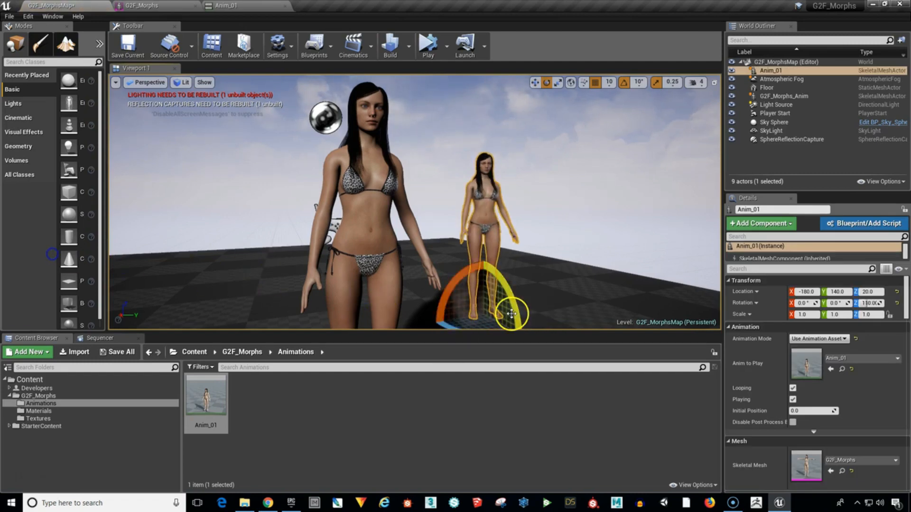
# Frame the newly placed Anim_01 character's upper body and simulate the level to preview its blinks.
pyautogui.scroll(5, 546, 270)
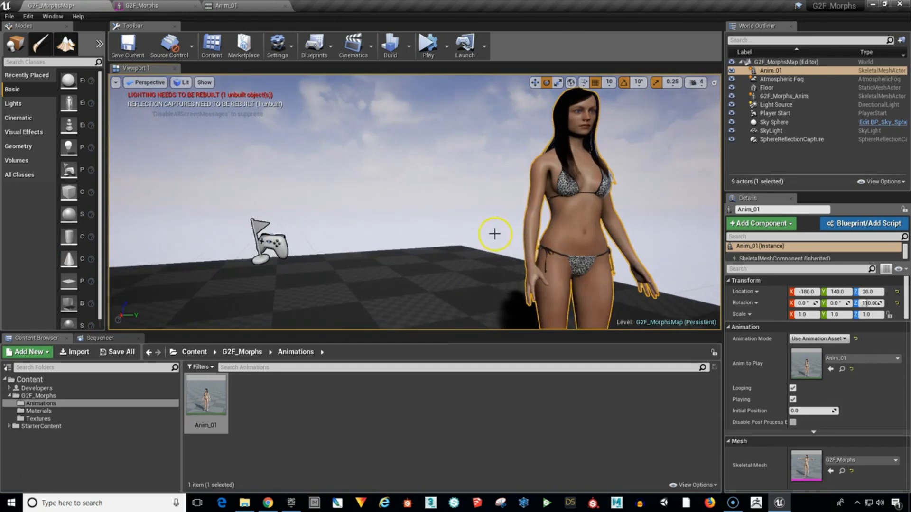
pyautogui.moveTo(494, 233); pyautogui.dragTo(543, 232, button='middle')
pyautogui.moveTo(471, 206); pyautogui.dragTo(464, 179, button='right')
pyautogui.moveTo(480, 196); pyautogui.dragTo(484, 181, button='middle')
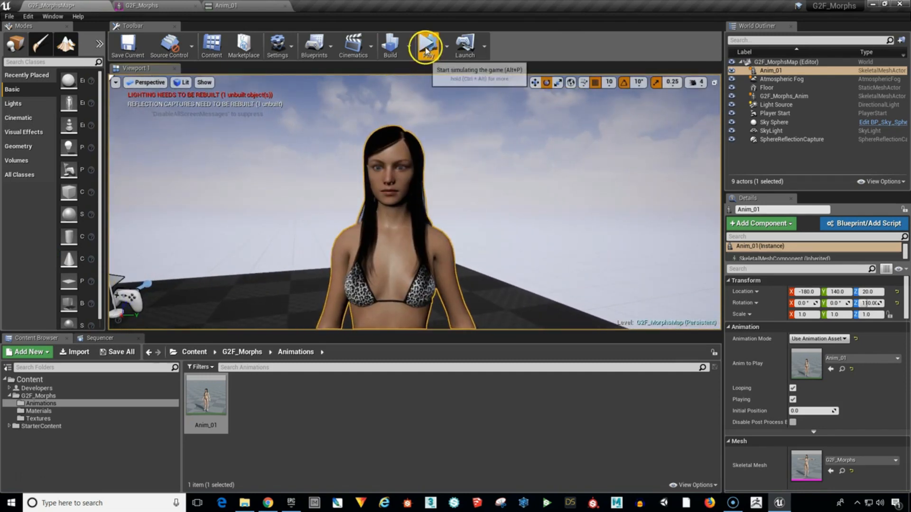
pyautogui.click(427, 49)
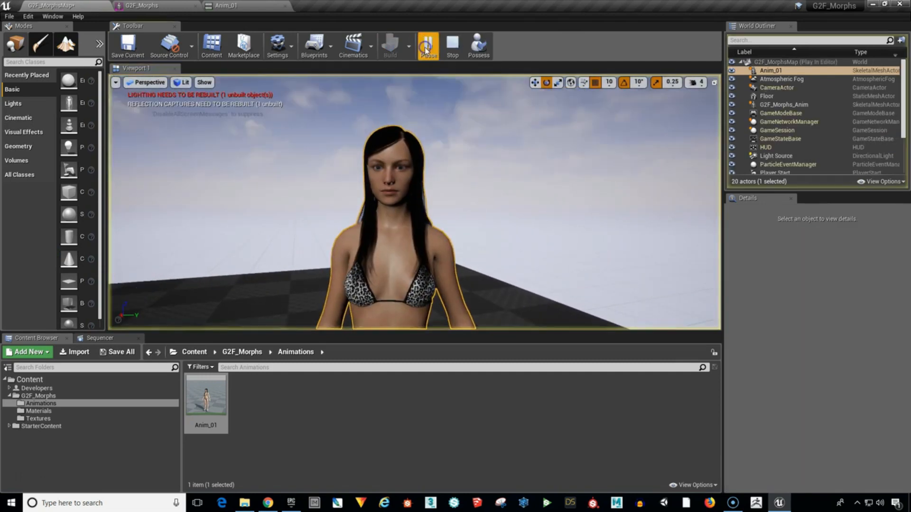
# Stop the level simulation and return to editing the Anim_01 animation.
pyautogui.click(553, 176)
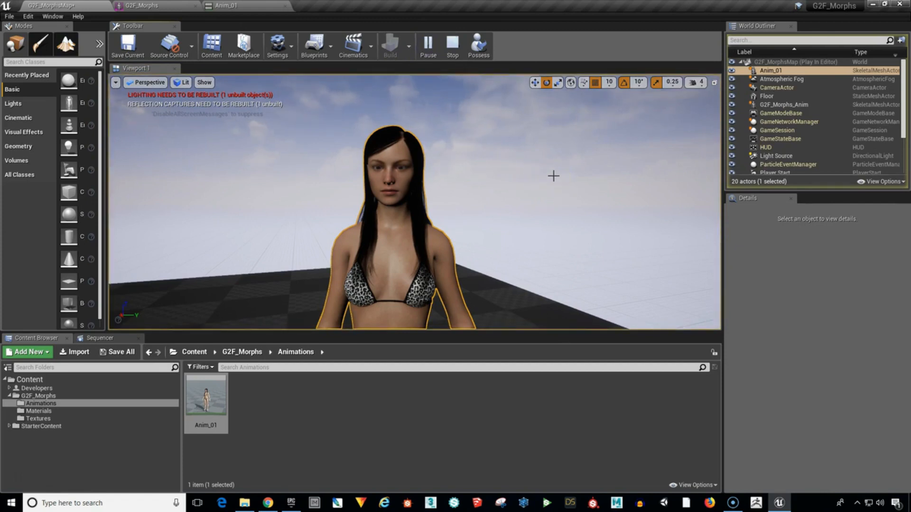
pyautogui.click(452, 47)
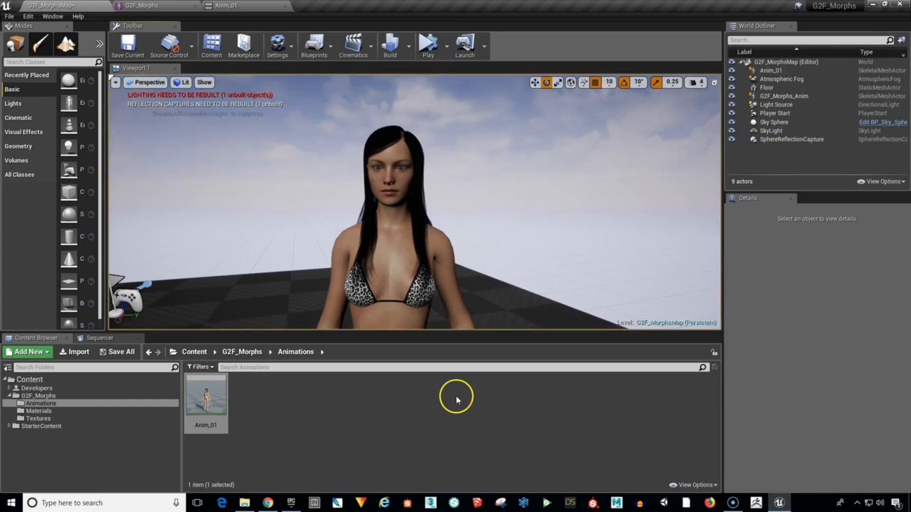
pyautogui.click(263, 9)
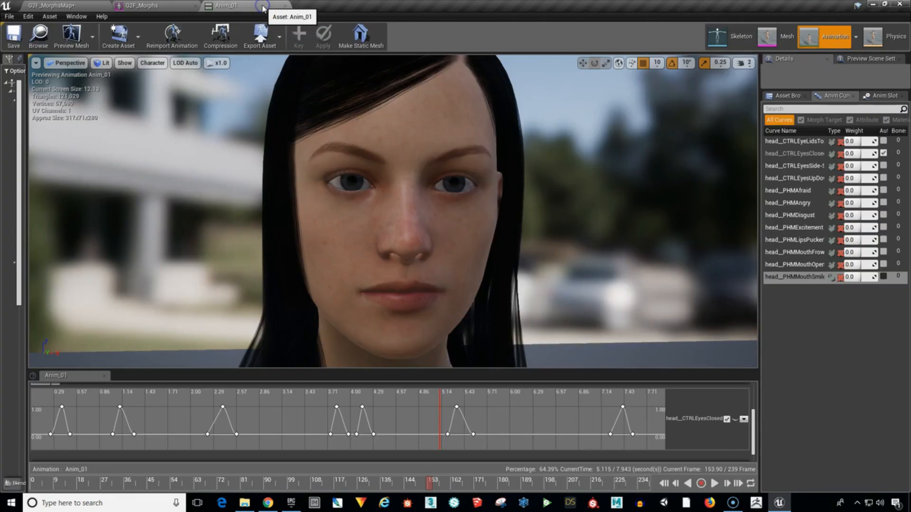
pyautogui.click(633, 190)
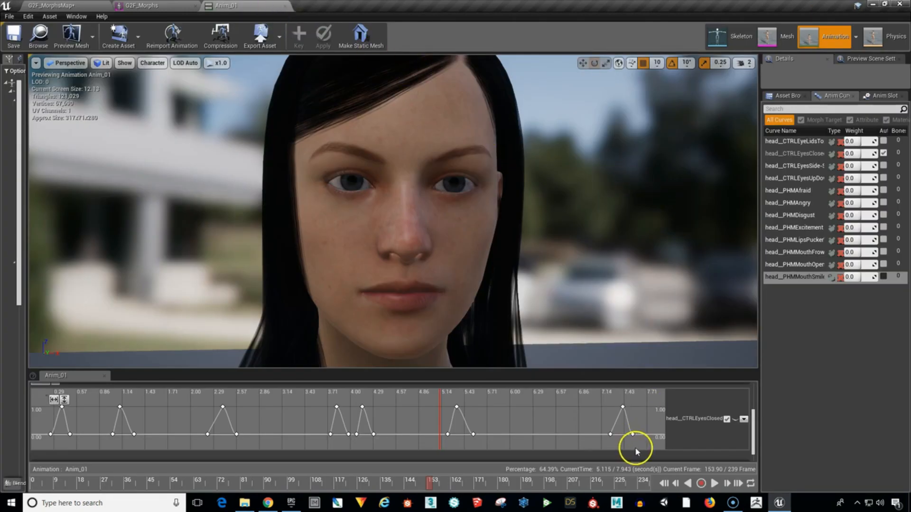
# Collapse the head__CTRLEyesClosed curve editor and hide that curve from the Curves section without removing its track.
pyautogui.click(726, 420)
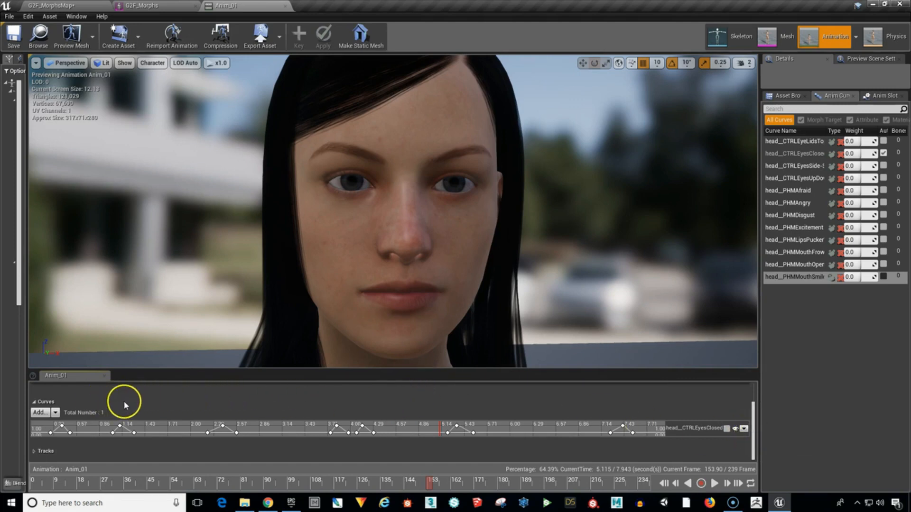
pyautogui.click(744, 429)
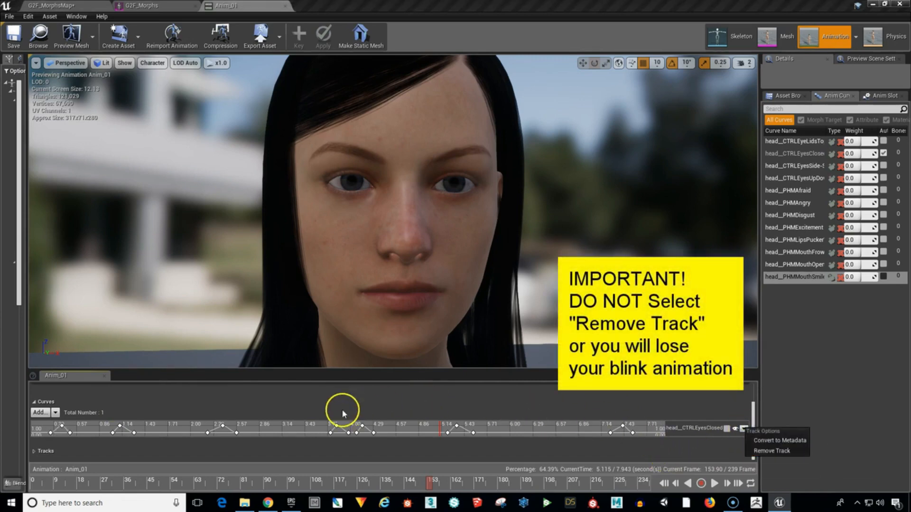
pyautogui.click(699, 403)
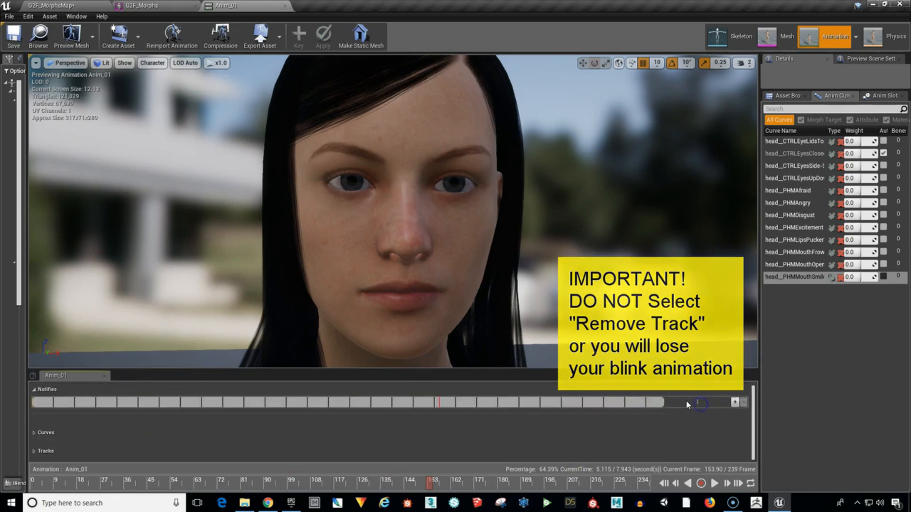
pyautogui.click(33, 432)
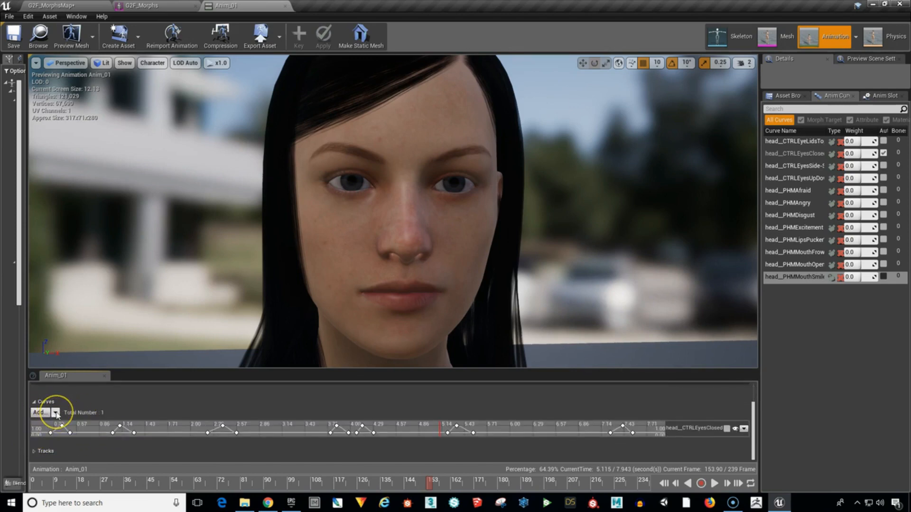
pyautogui.click(56, 412)
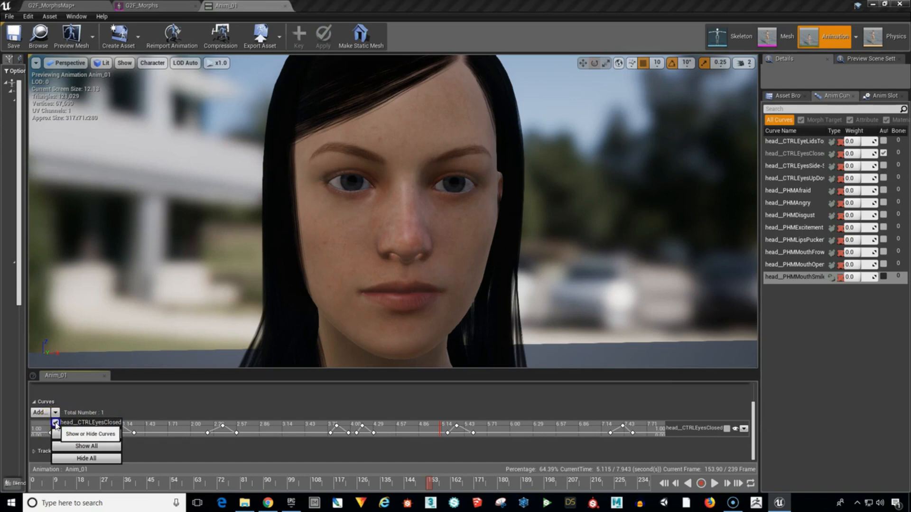
pyautogui.click(56, 423)
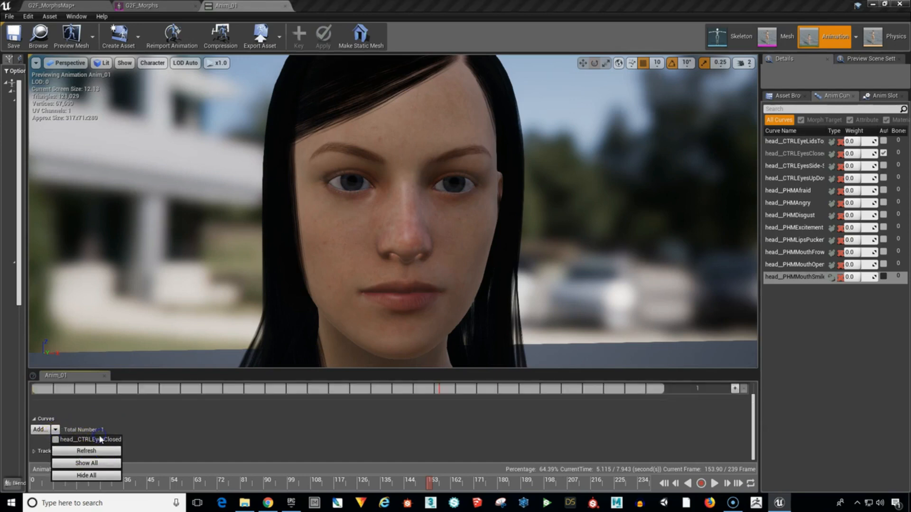
pyautogui.click(361, 432)
# Add the head__CTRLEyesSide-Side variable curve to Anim_01 and expand it for editing around the zero line.
pyautogui.click(40, 430)
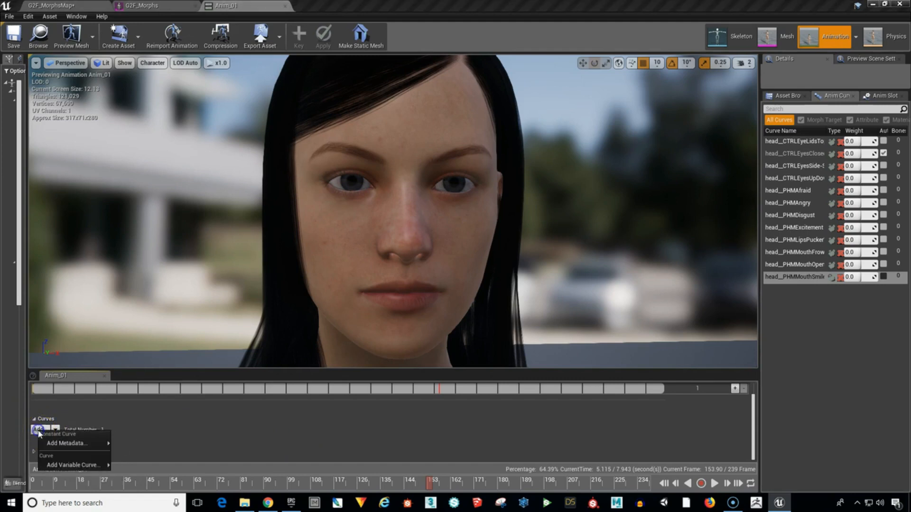
pyautogui.click(43, 466)
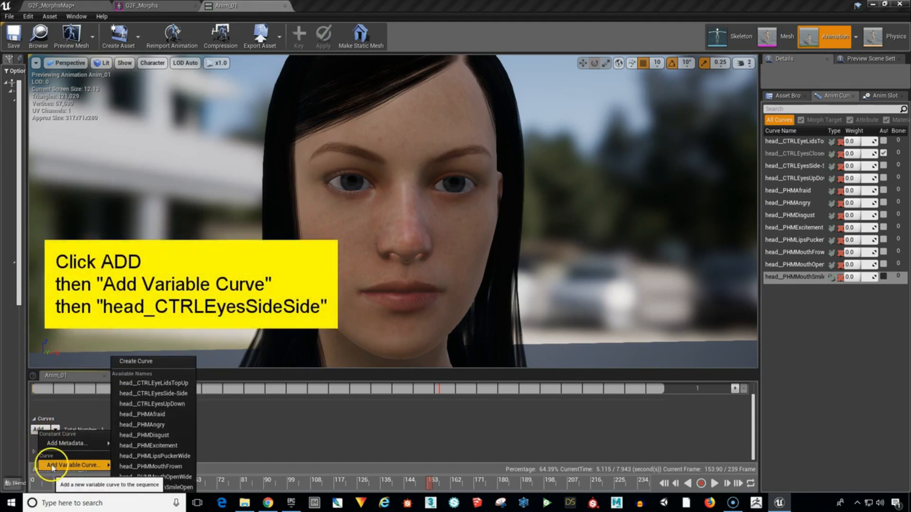
pyautogui.click(181, 396)
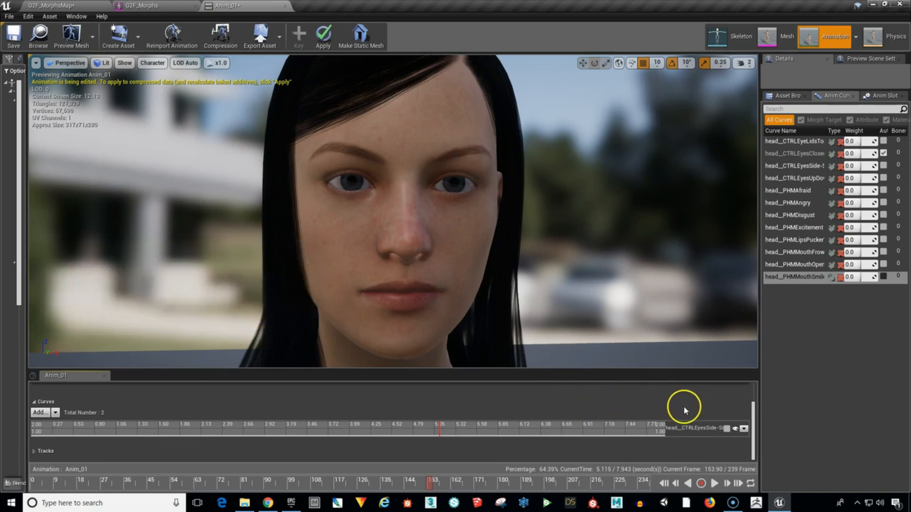
pyautogui.click(725, 430)
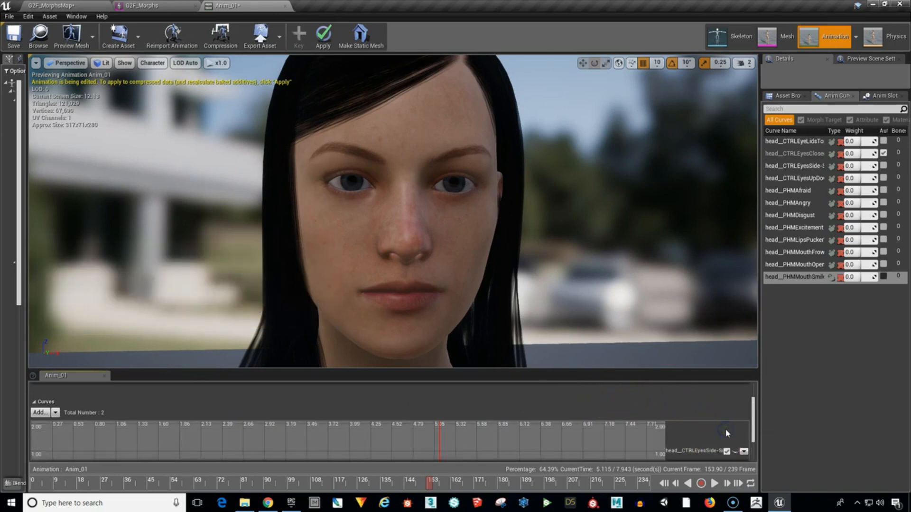
pyautogui.moveTo(753, 425); pyautogui.dragTo(754, 439)
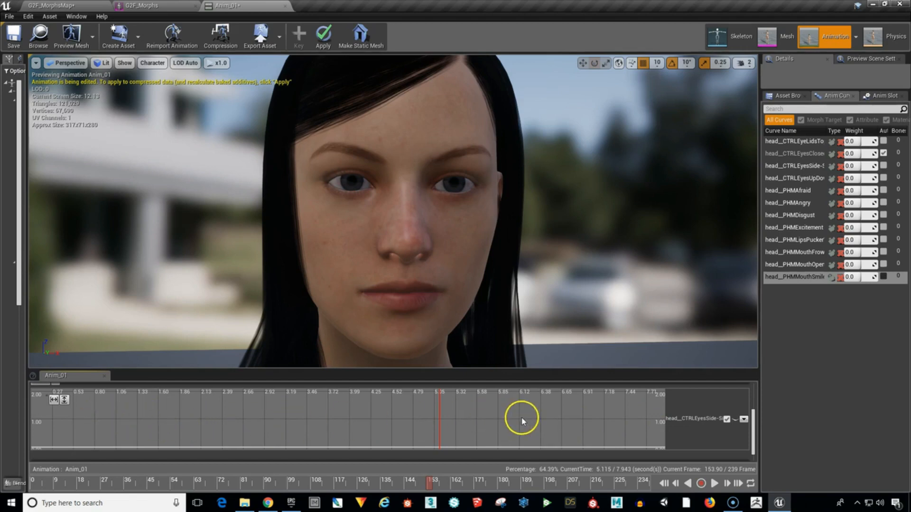
pyautogui.moveTo(381, 411); pyautogui.dragTo(384, 405, button='right')
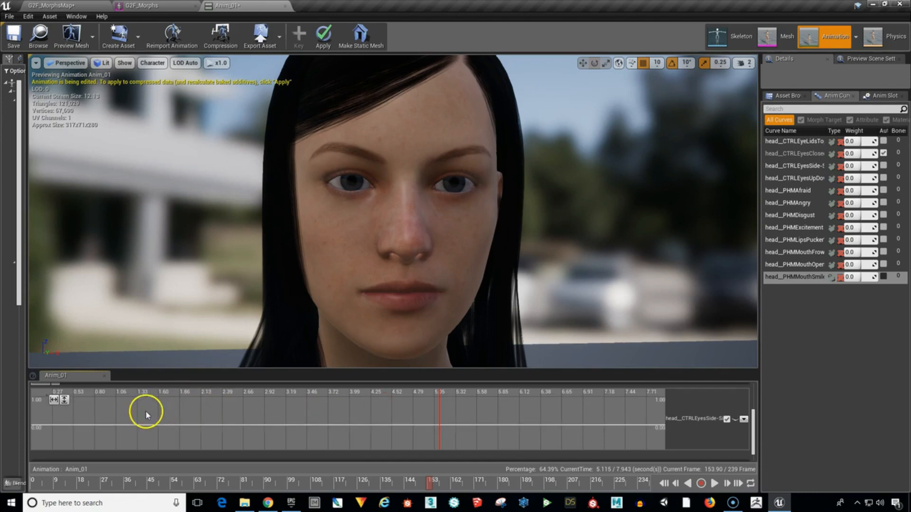
# Place nine keys on the head__CTRLEyesSide-Side curve from about 0.3 to 7.7 s, alternating between about 0.6 and -0.6, with both ends near 0.
pyautogui.rightClick(56, 425)
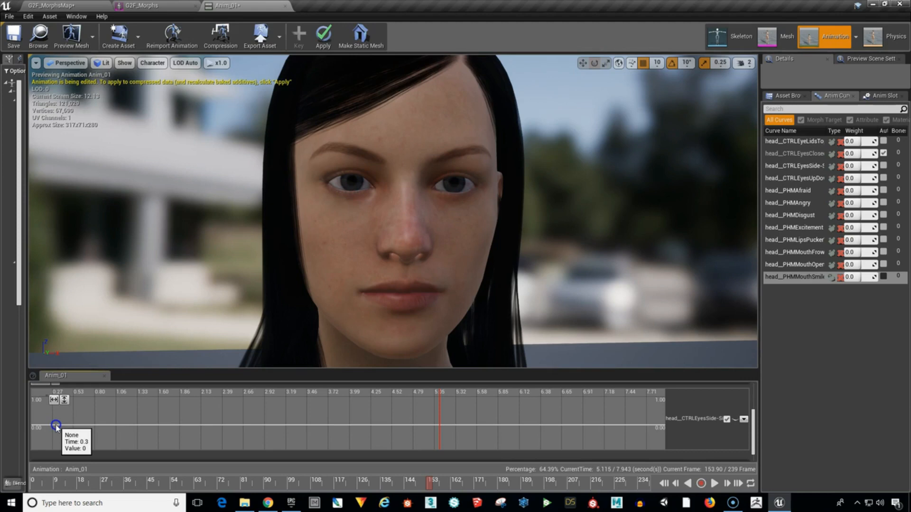
pyautogui.click(56, 425)
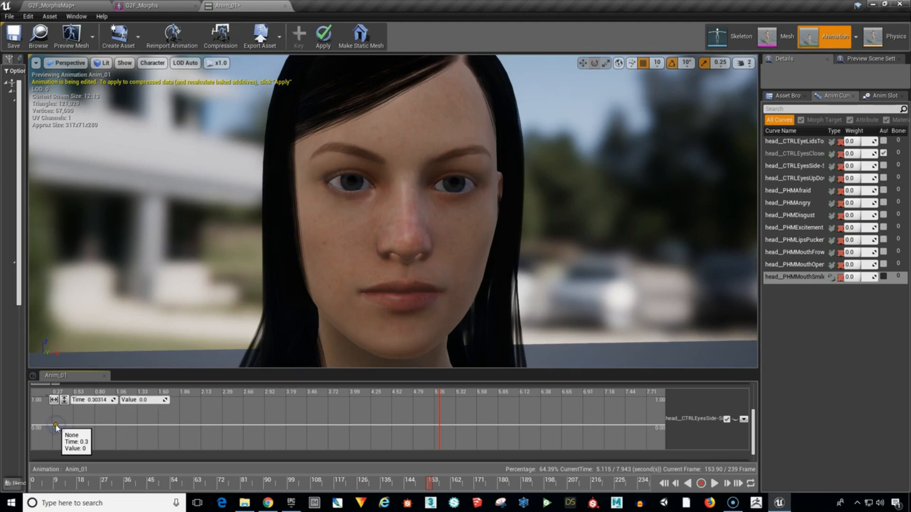
pyautogui.keyDown('shift'); pyautogui.click(139, 408); pyautogui.keyUp('shift')
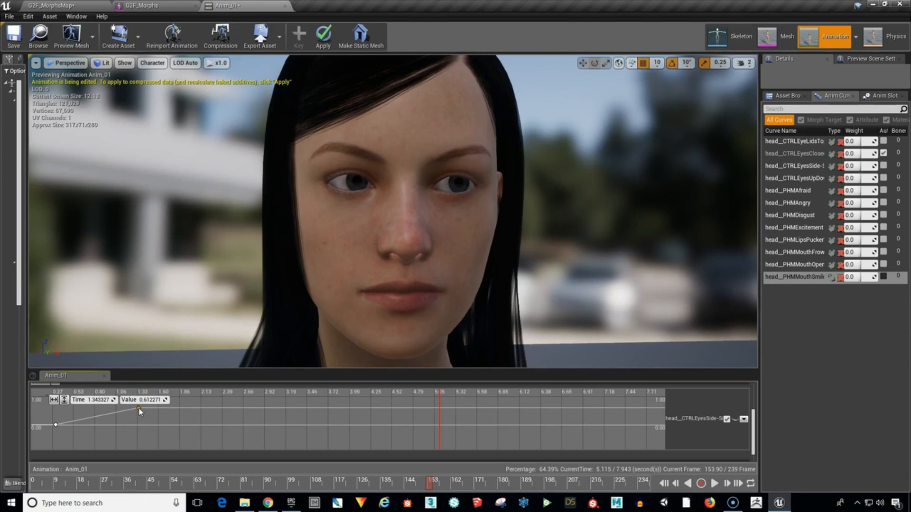
pyautogui.keyDown('shift'); pyautogui.click(225, 442); pyautogui.keyUp('shift')
pyautogui.keyDown('shift'); pyautogui.click(280, 411); pyautogui.keyUp('shift')
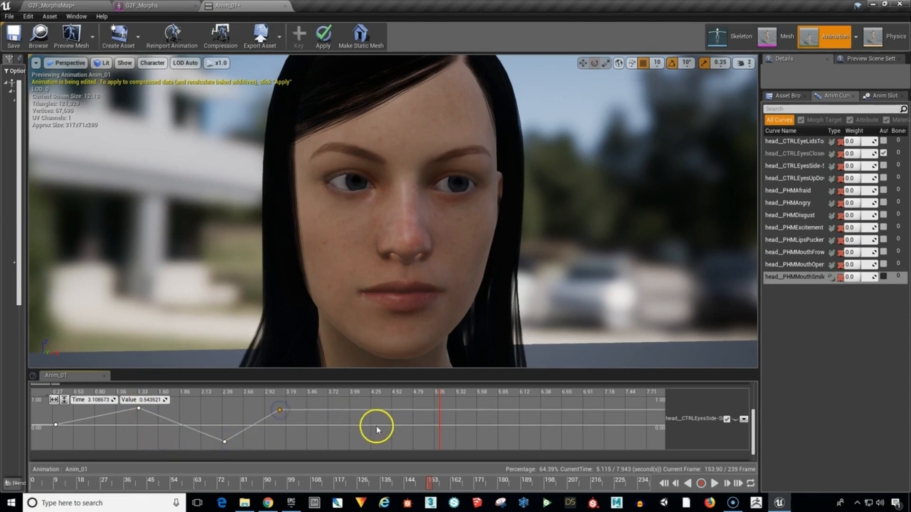
pyautogui.keyDown('shift'); pyautogui.click(381, 437); pyautogui.keyUp('shift')
pyautogui.keyDown('shift'); pyautogui.click(479, 407); pyautogui.keyUp('shift')
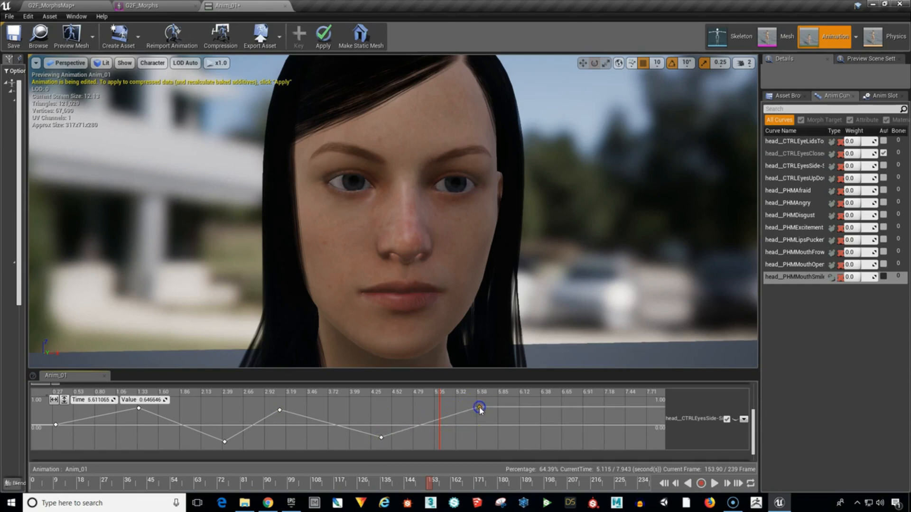
pyautogui.keyDown('shift'); pyautogui.click(543, 436); pyautogui.keyUp('shift')
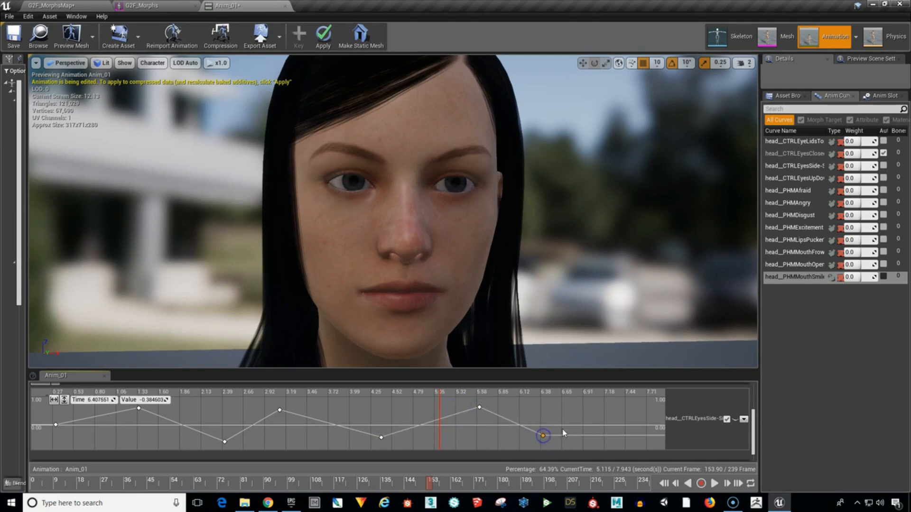
pyautogui.keyDown('shift'); pyautogui.click(616, 407); pyautogui.keyUp('shift')
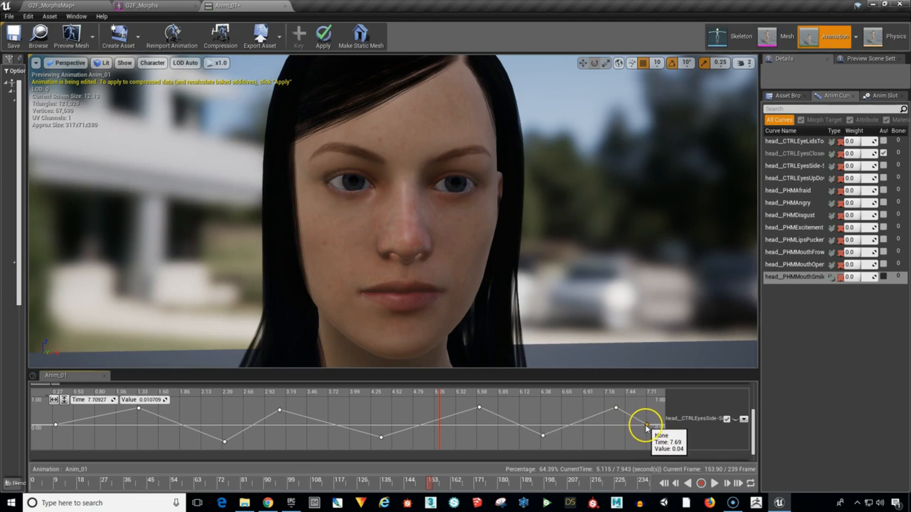
pyautogui.click(642, 423)
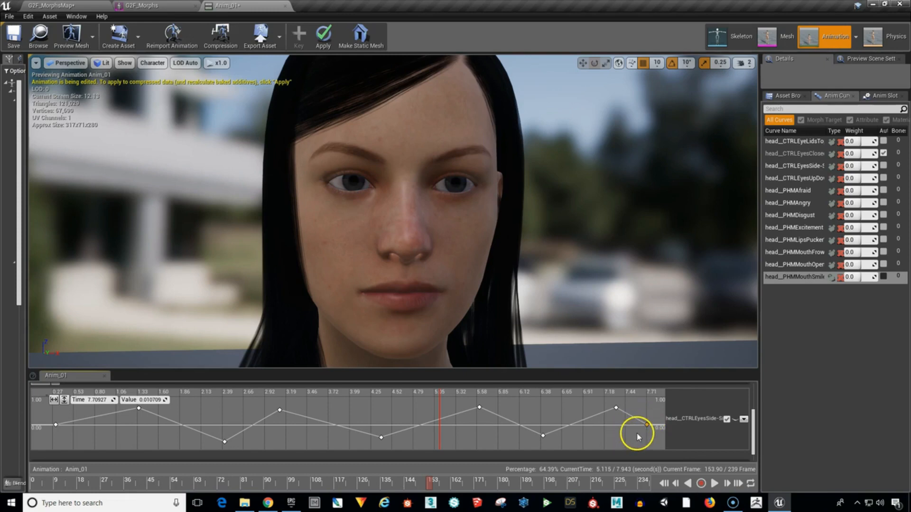
pyautogui.click(646, 425)
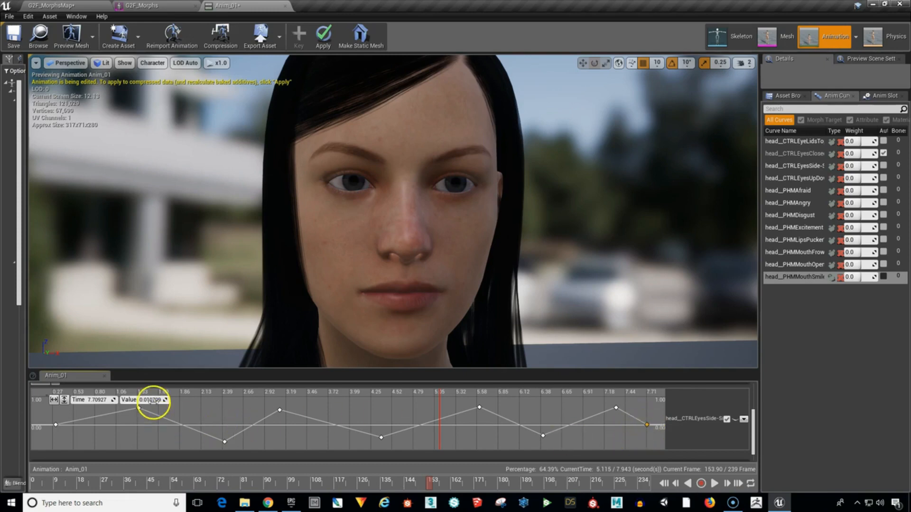
pyautogui.click(171, 386)
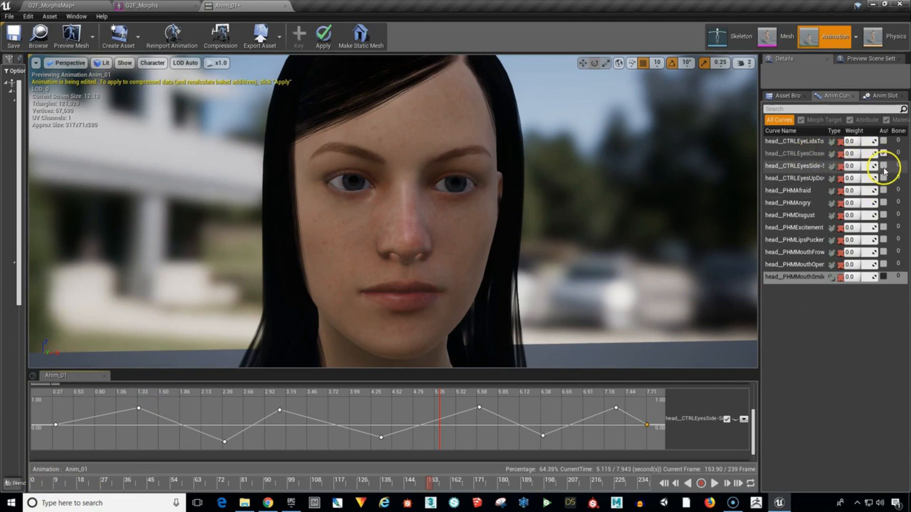
# Turn on Auto for the head__CTRLEyesSide-Side morph and play Anim_01 from near its start to preview the eye movement, pausing at the end.
pyautogui.click(66, 480)
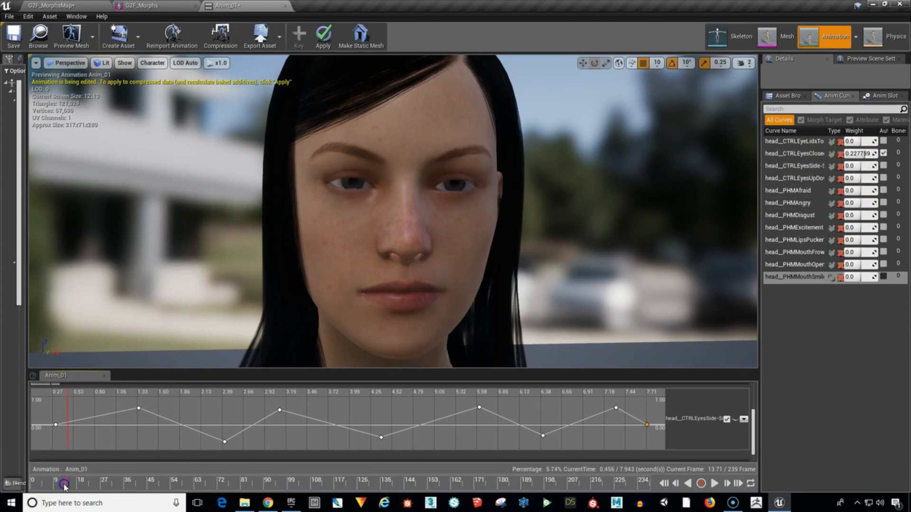
pyautogui.moveTo(66, 481); pyautogui.dragTo(40, 483)
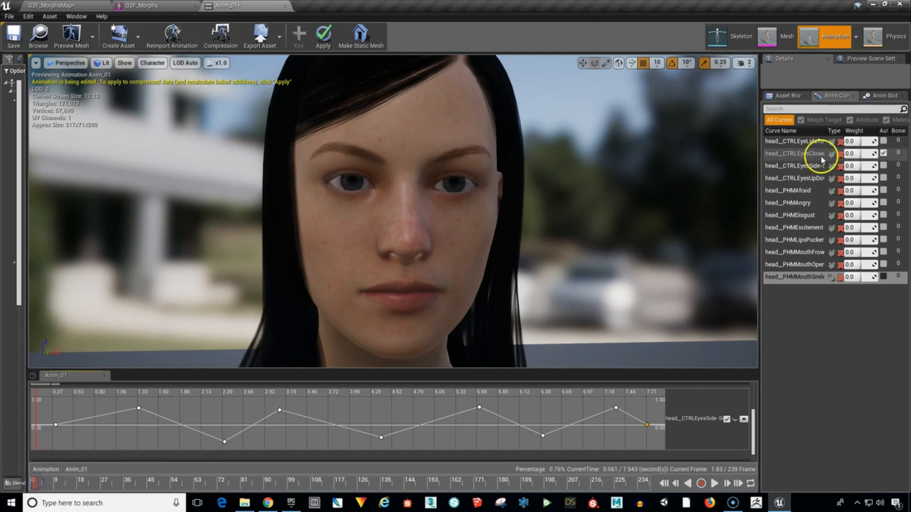
pyautogui.click(883, 166)
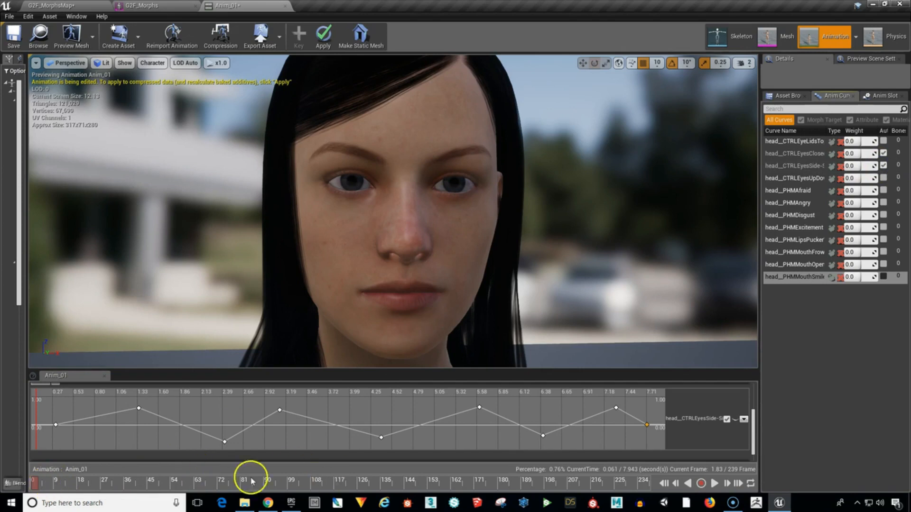
pyautogui.click(714, 484)
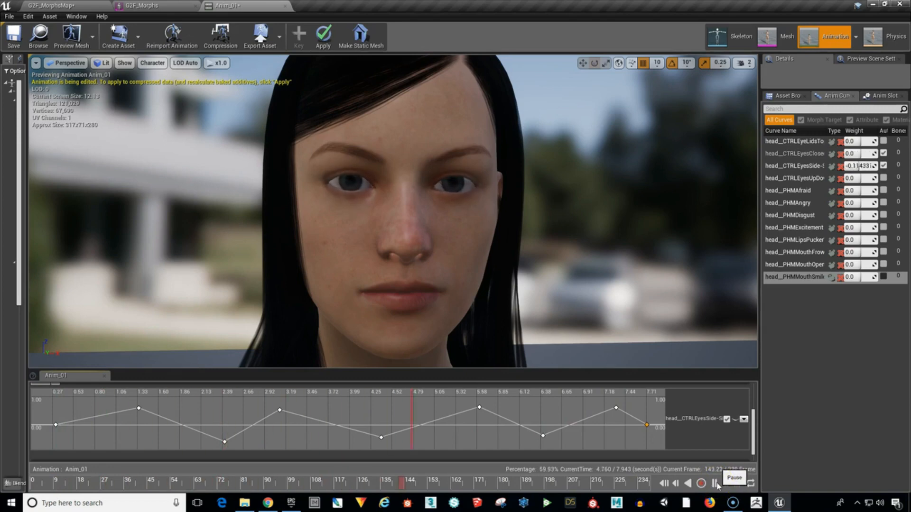
pyautogui.click(717, 484)
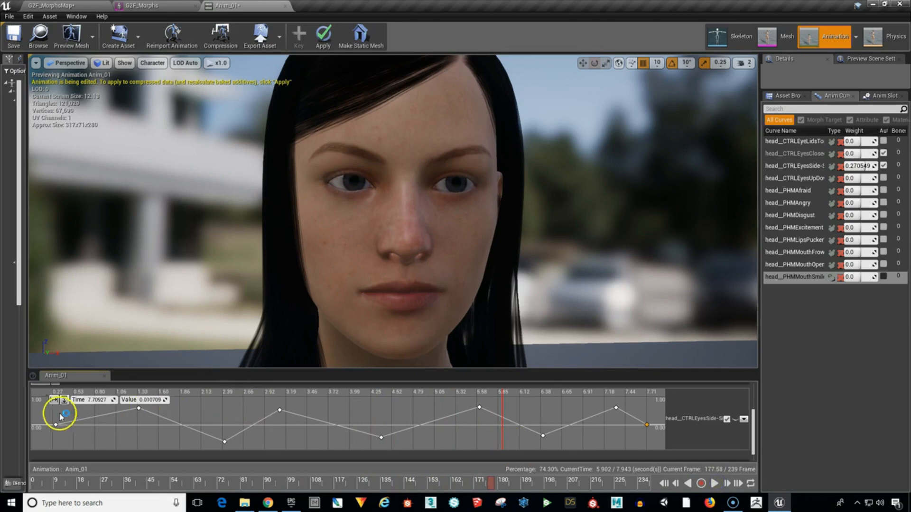
# Smooth all keys of the head__CTRLEyesSide-Side curve with automatic cubic interpolation.
pyautogui.moveTo(249, 447); pyautogui.dragTo(535, 446)
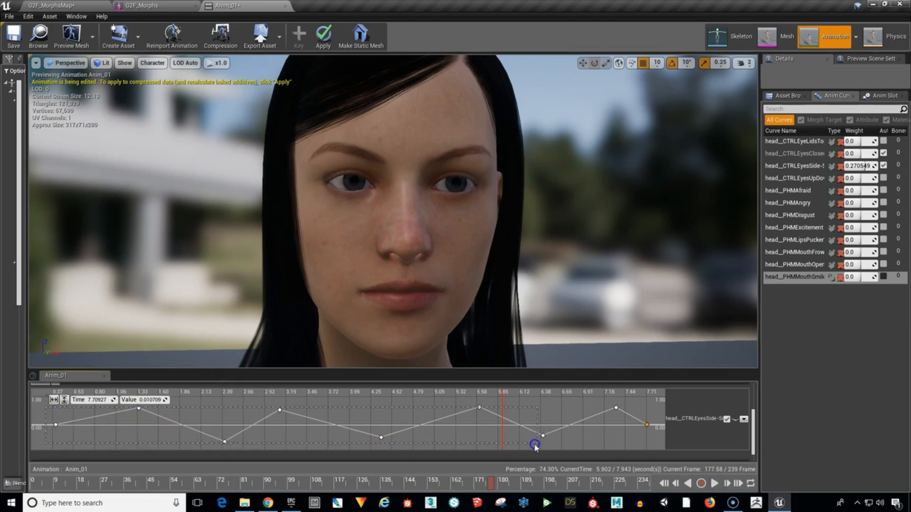
pyautogui.moveTo(648, 446); pyautogui.dragTo(648, 445)
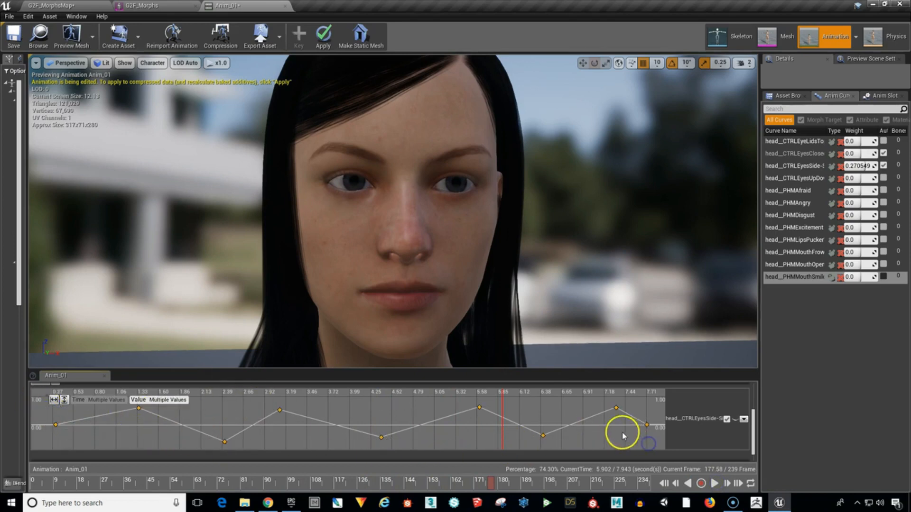
pyautogui.press('1')
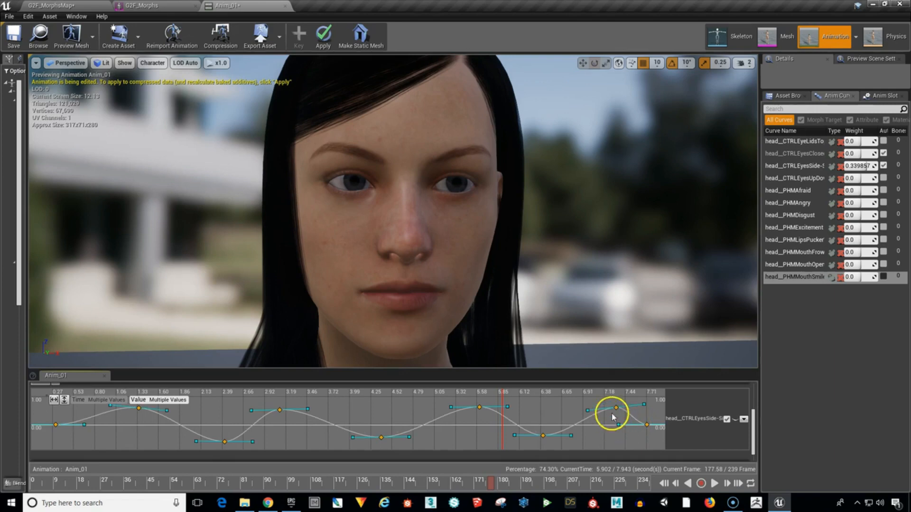
# Play Anim_01 to preview the smoothed side-to-side eye movement, and pause it.
pyautogui.click(558, 414)
pyautogui.moveTo(297, 414)
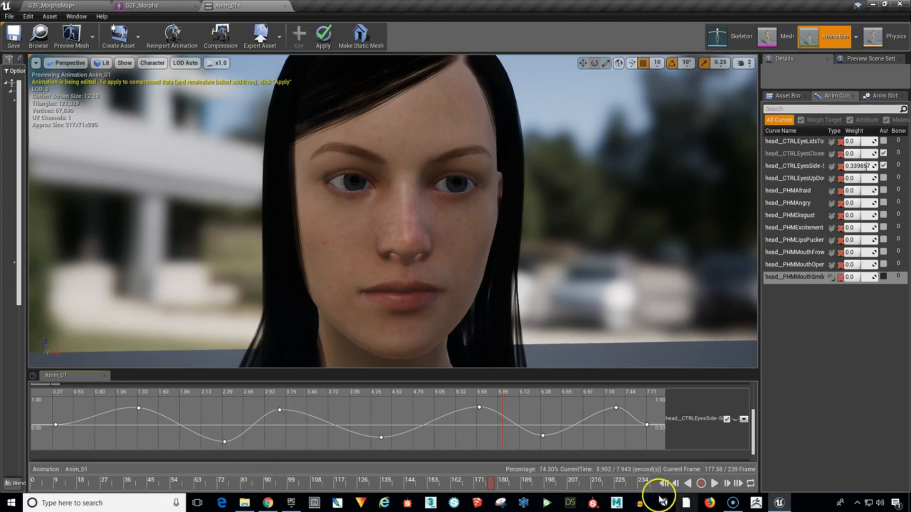
pyautogui.click(714, 484)
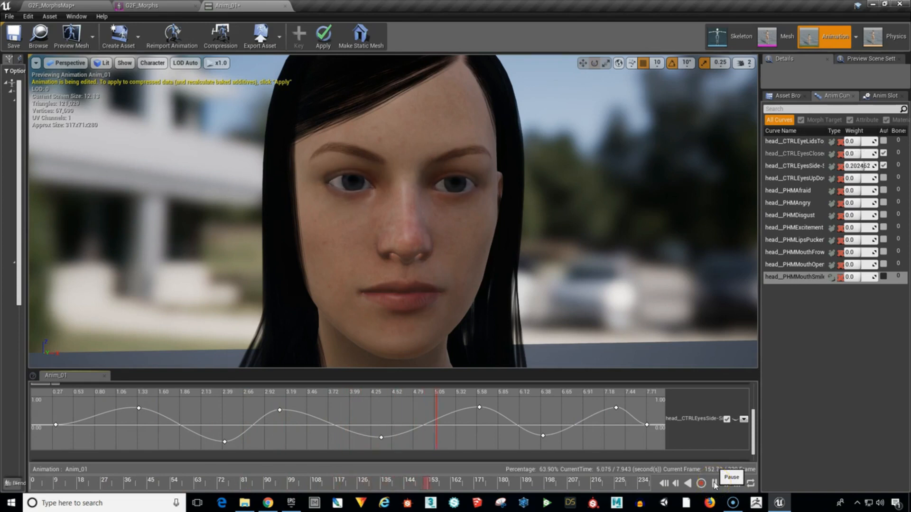
pyautogui.click(714, 484)
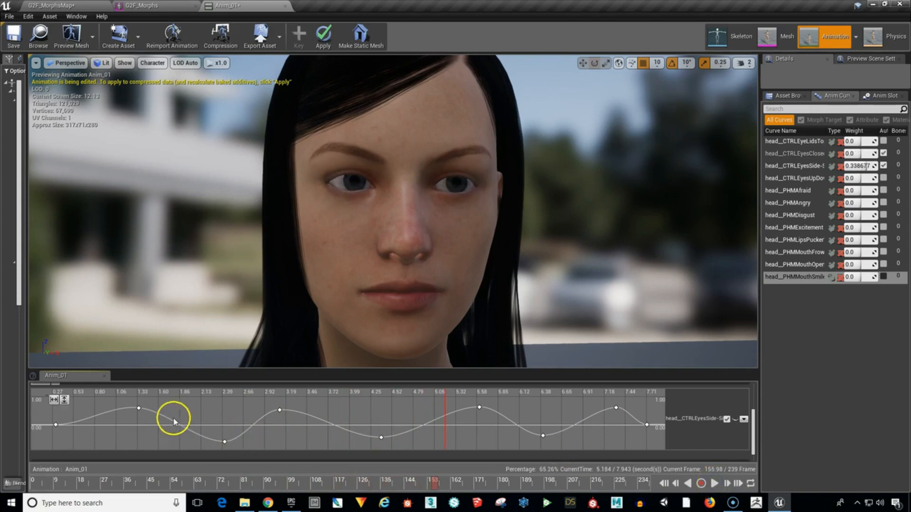
# Move six keys of the head__CTRLEyesSide-Side curve earlier, to about 1.19, 1.71, 3.51, 5.1, 6.1 and 6.94 s.
pyautogui.rightClick(139, 411)
pyautogui.moveTo(138, 408); pyautogui.dragTo(126, 407)
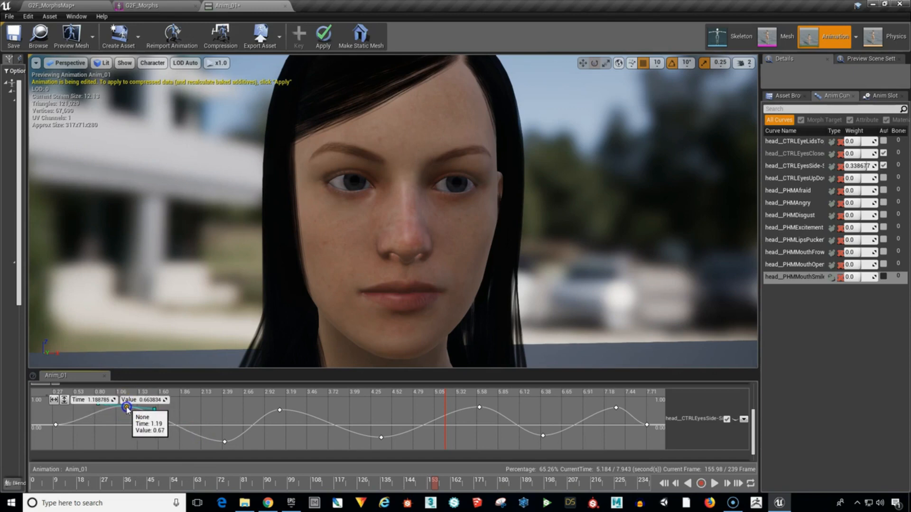
pyautogui.moveTo(224, 443); pyautogui.dragTo(167, 437)
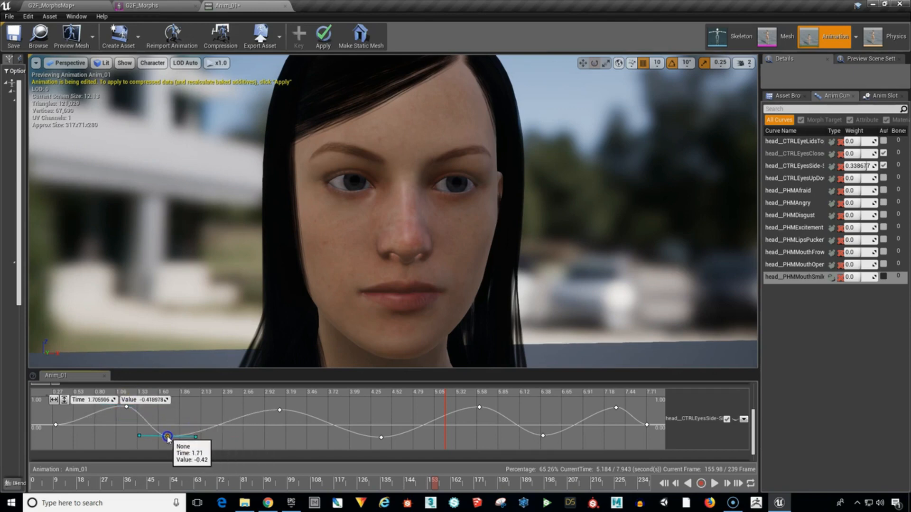
pyautogui.moveTo(381, 437); pyautogui.dragTo(311, 437)
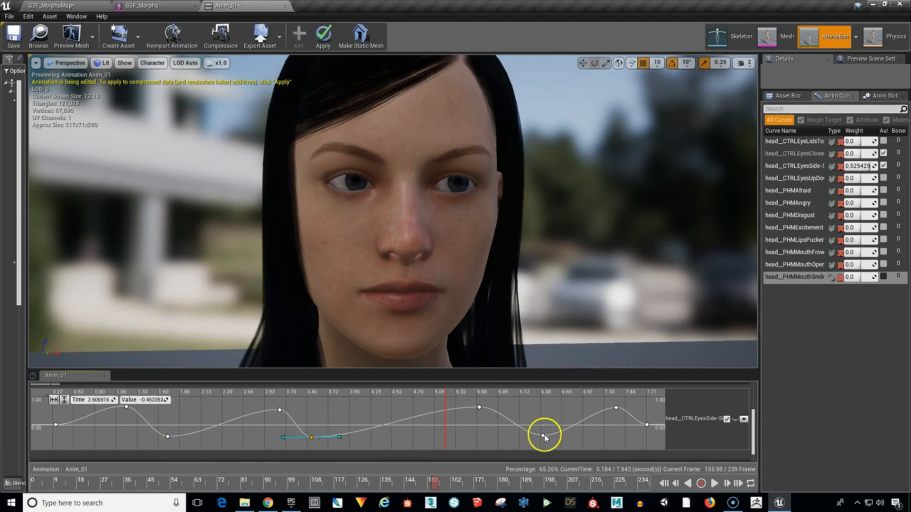
pyautogui.moveTo(543, 434); pyautogui.dragTo(519, 437)
pyautogui.moveTo(479, 408); pyautogui.dragTo(442, 413)
pyautogui.moveTo(615, 409); pyautogui.dragTo(585, 411)
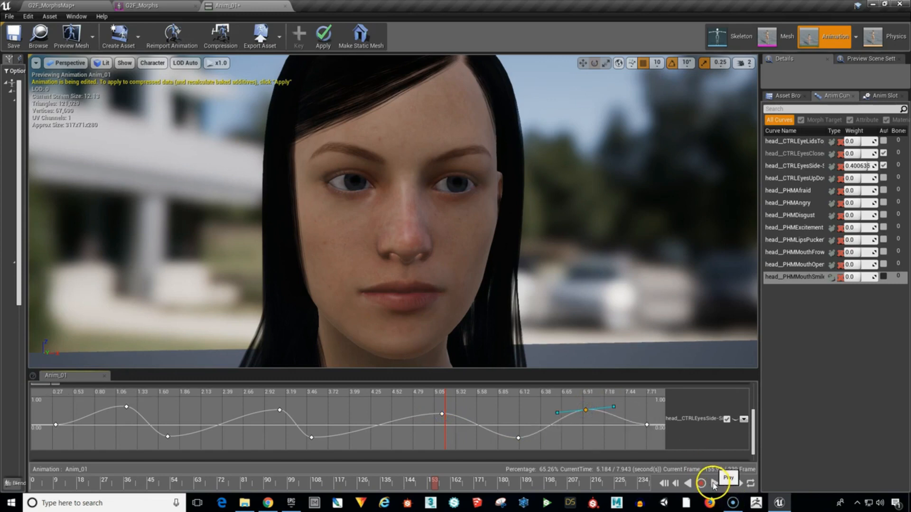
# Play Anim_01 to preview the retimed eye movement, pause it and scrub through to about 4.5 s.
pyautogui.click(715, 483)
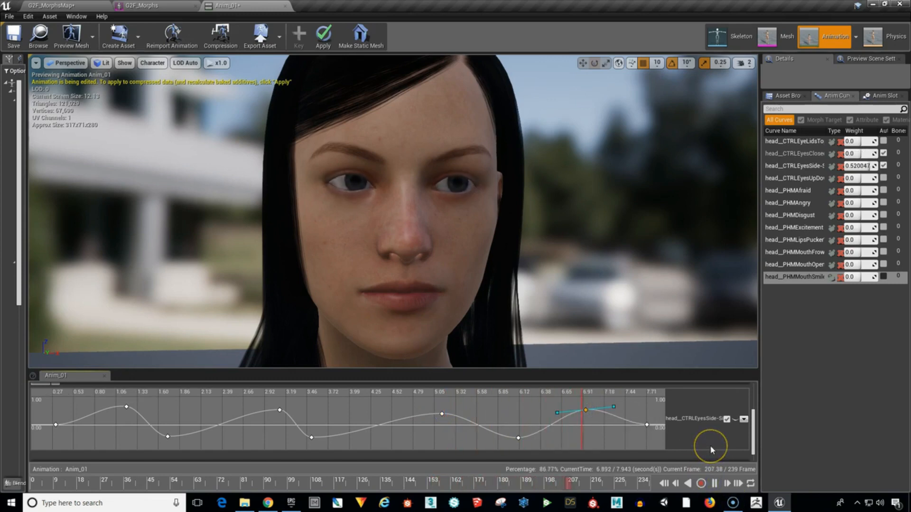
pyautogui.click(714, 483)
pyautogui.click(280, 484)
pyautogui.moveTo(275, 487)
pyautogui.mouseDown()
pyautogui.moveTo(466, 484)
pyautogui.moveTo(283, 485)
pyautogui.mouseUp()
pyautogui.click(311, 450)
pyautogui.moveTo(280, 412)
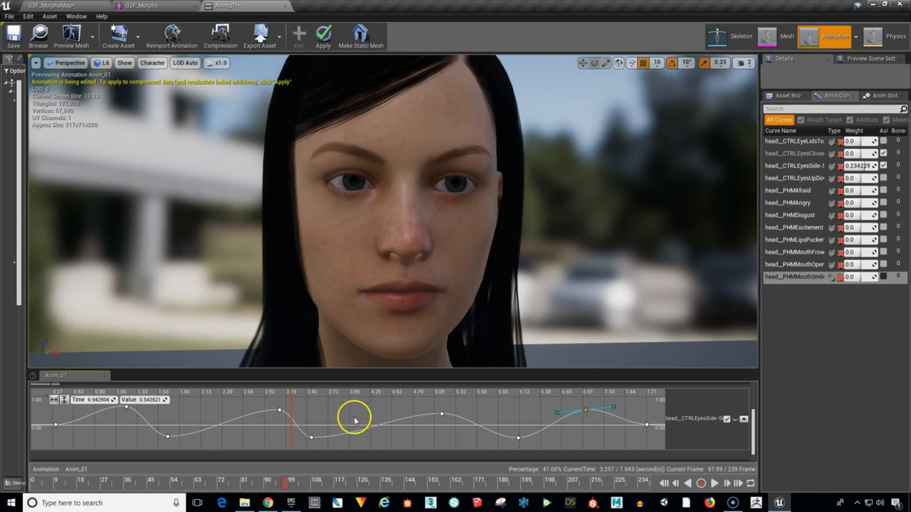
pyautogui.moveTo(288, 481); pyautogui.dragTo(382, 482)
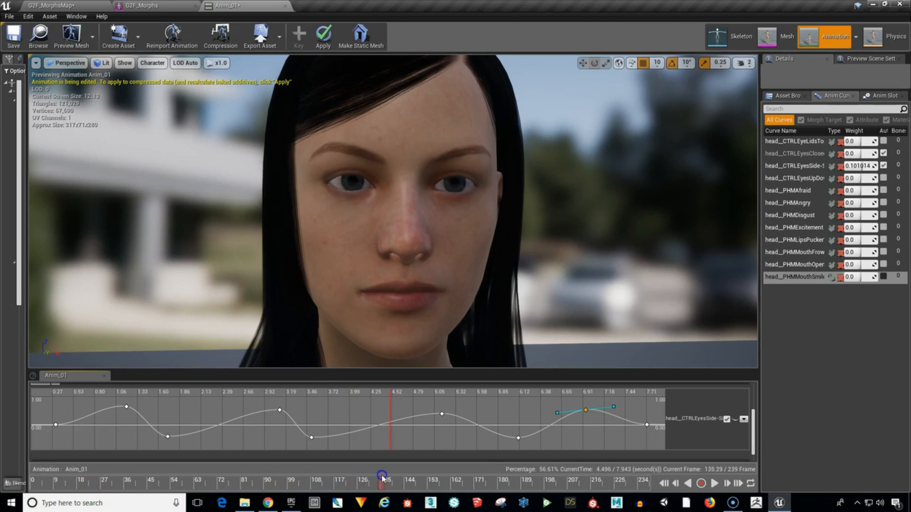
# Apply the curve edits and save Anim_01, and collapse the head__CTRLEyesSide-Side curve.
pyautogui.click(325, 41)
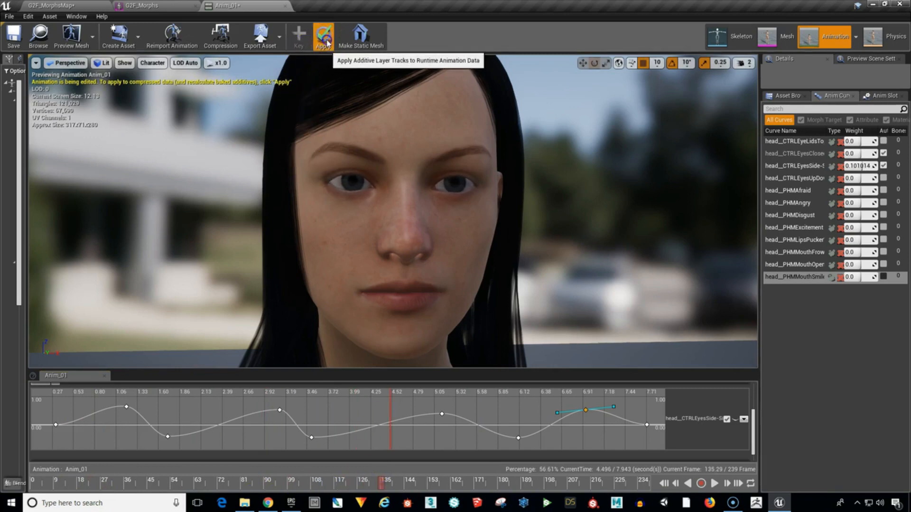
pyautogui.click(14, 44)
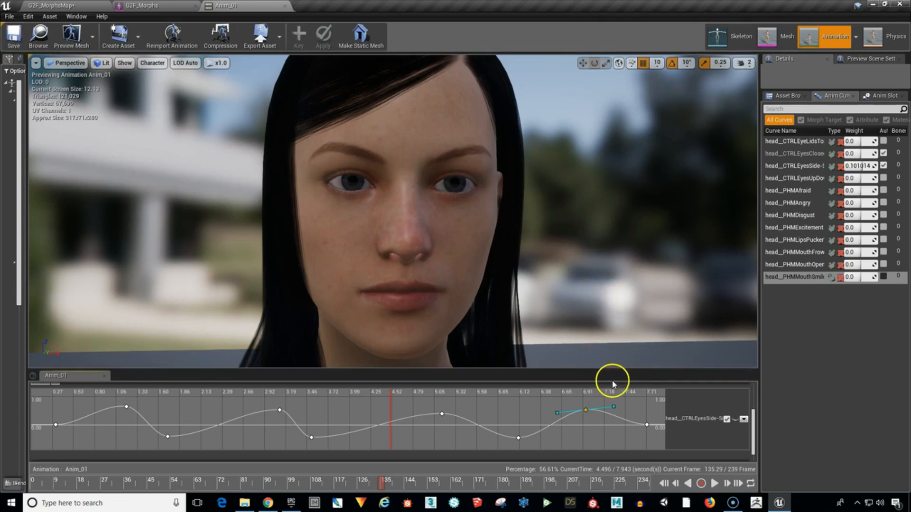
pyautogui.click(727, 419)
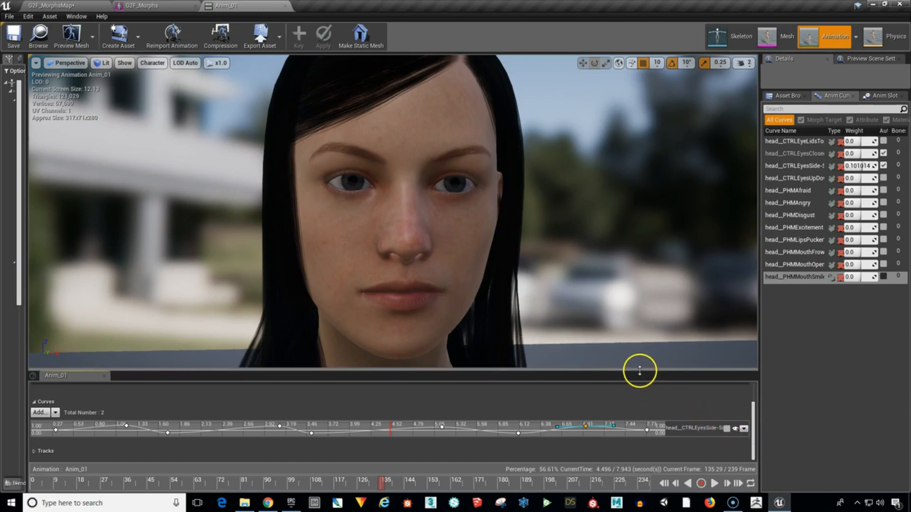
# Add the head__CTRLEyesUpDown variable curve to Anim_01 and expand it for editing around the zero line.
pyautogui.moveTo(641, 368); pyautogui.dragTo(643, 330)
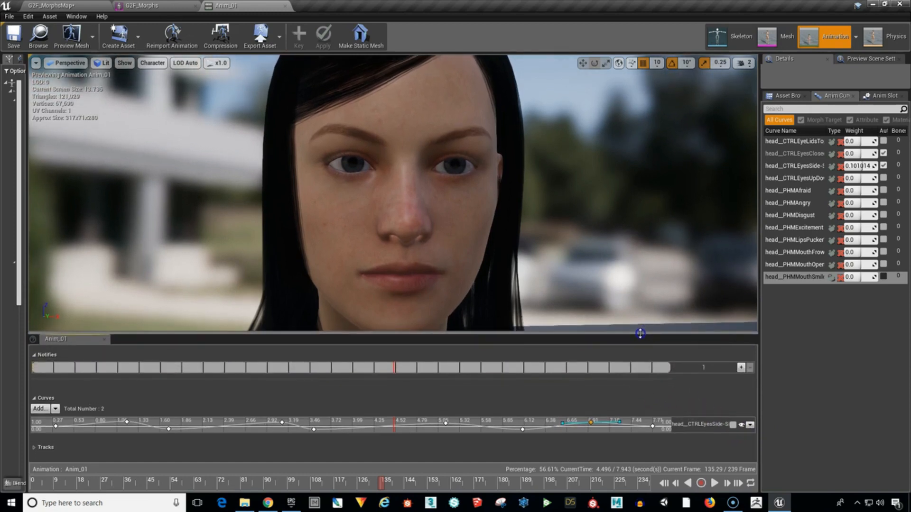
pyautogui.click(56, 426)
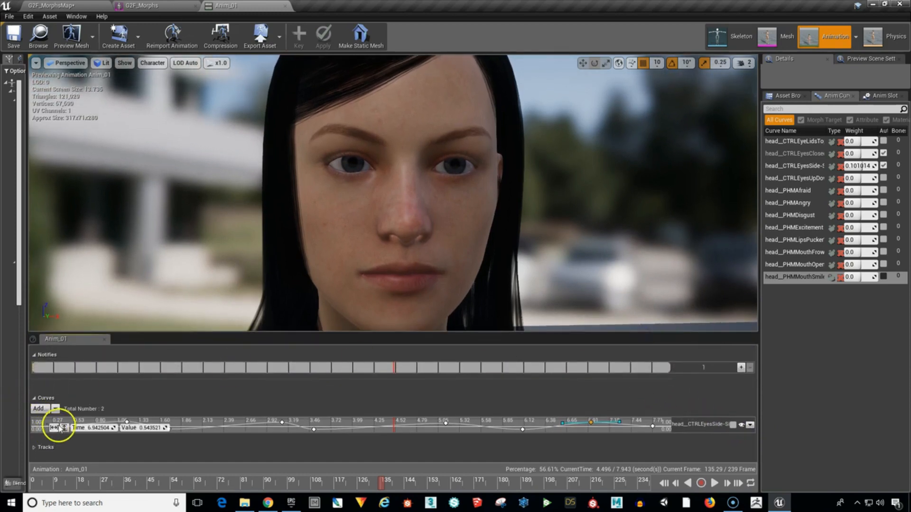
pyautogui.click(40, 409)
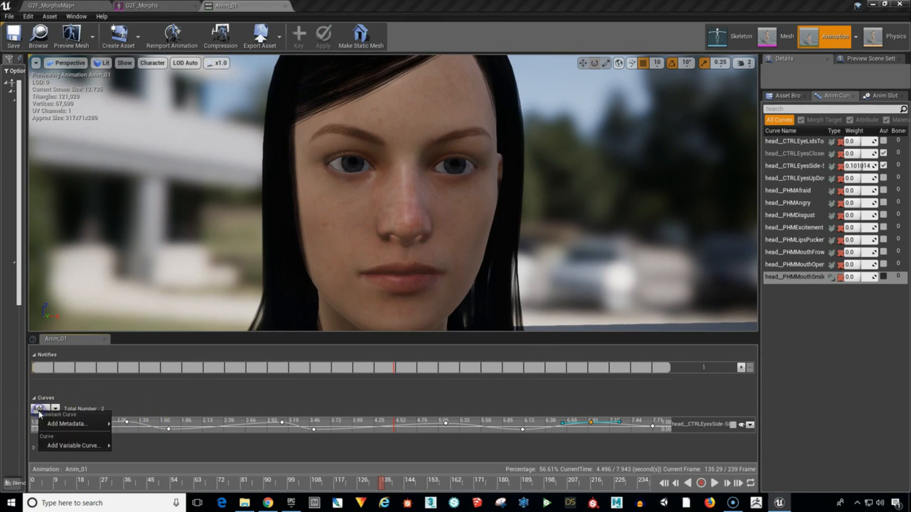
pyautogui.moveTo(57, 445)
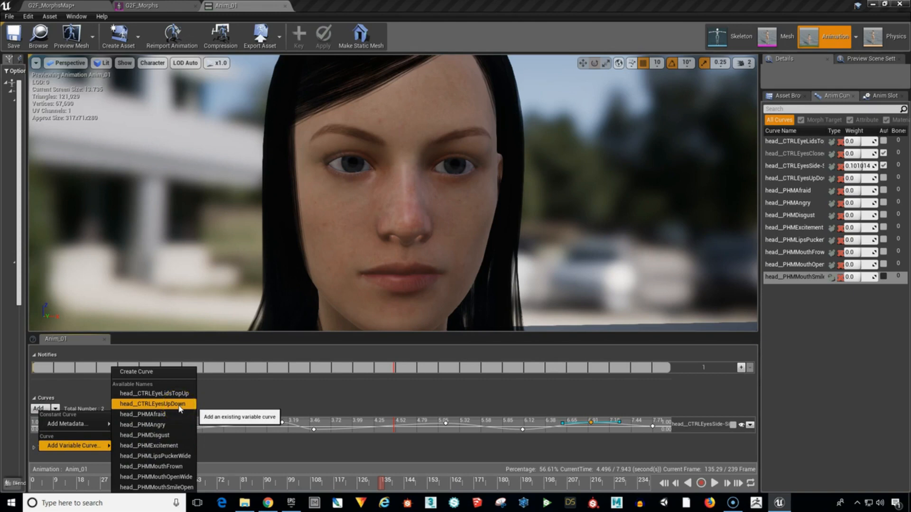
pyautogui.click(180, 405)
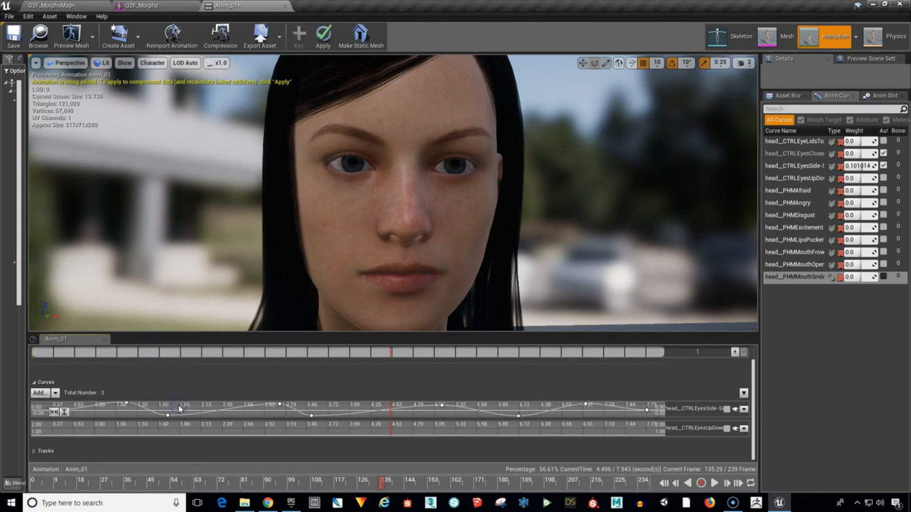
pyautogui.click(726, 428)
pyautogui.scroll(-2, 752, 425)
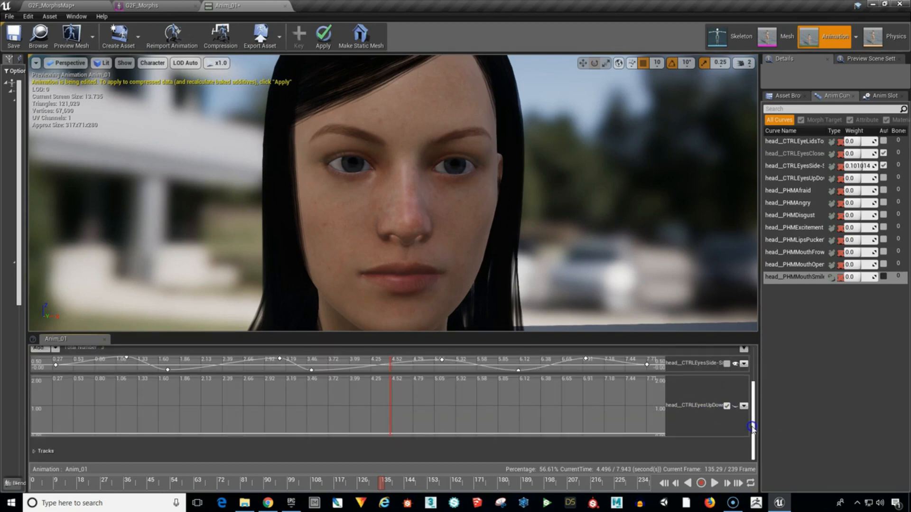
pyautogui.moveTo(663, 335); pyautogui.dragTo(663, 350)
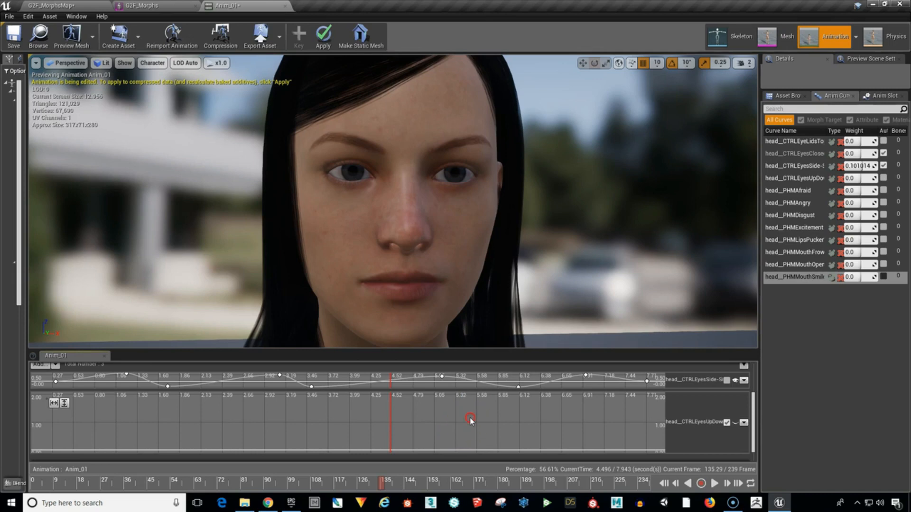
pyautogui.moveTo(470, 420); pyautogui.dragTo(484, 398, button='right')
# Place ten keys on the head__CTRLEyesUpDown curve from about 0.21 to 7.77 s, varying between about 0.7 and -0.49, with both ends at 0.
pyautogui.click(46, 424)
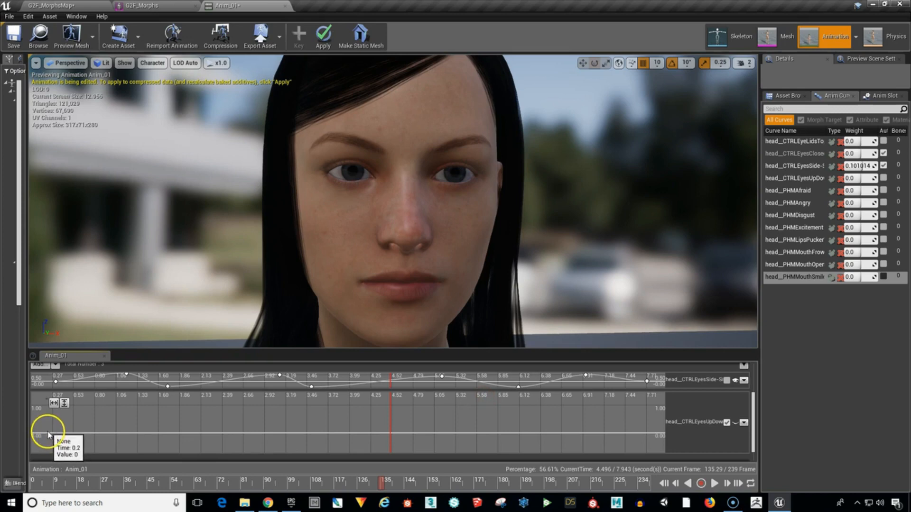
pyautogui.click(48, 434)
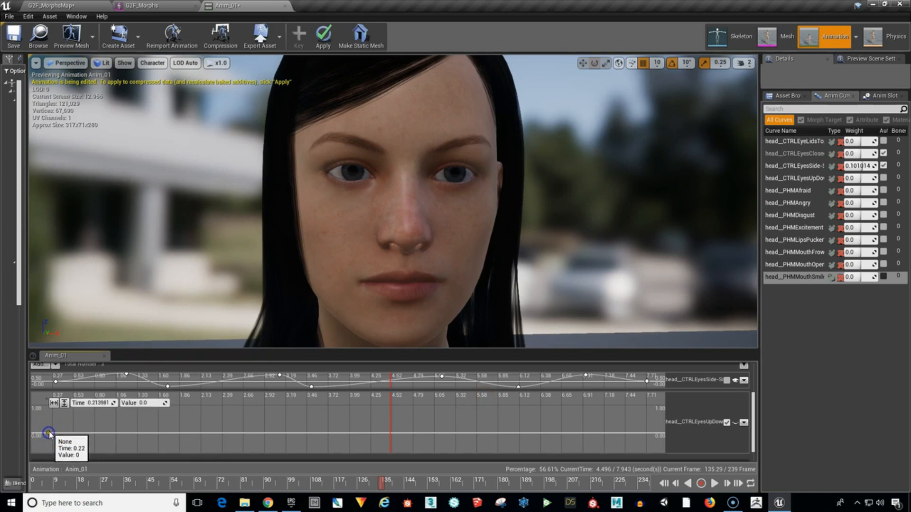
pyautogui.keyDown('shift'); pyautogui.click(138, 419); pyautogui.keyUp('shift')
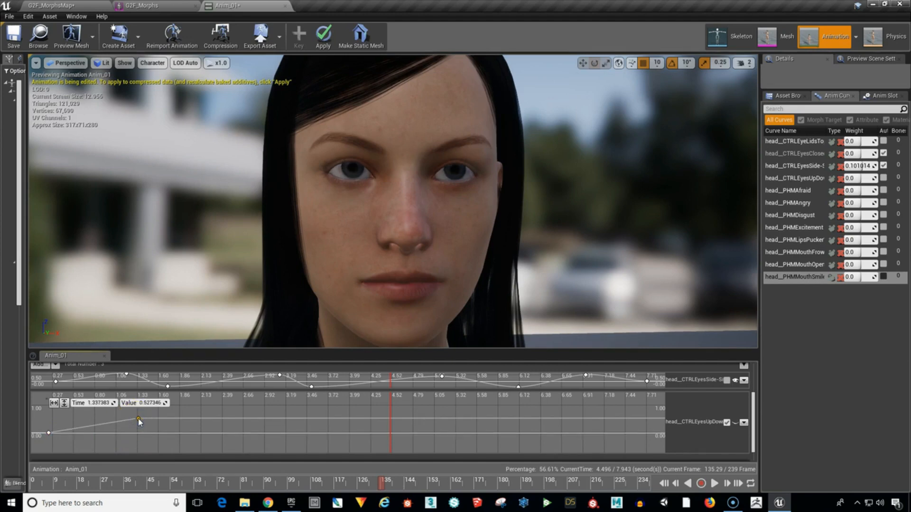
pyautogui.keyDown('shift'); pyautogui.click(196, 423); pyautogui.keyUp('shift')
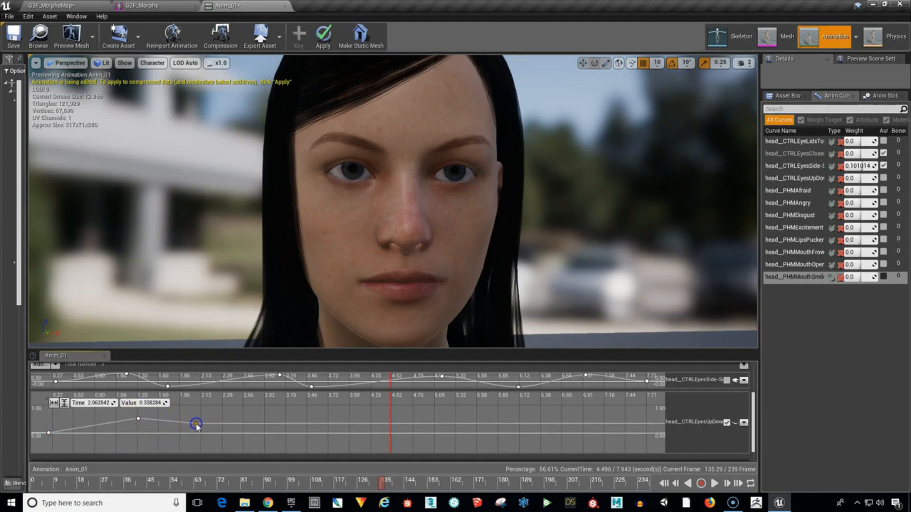
pyautogui.keyDown('shift'); pyautogui.click(256, 446); pyautogui.keyUp('shift')
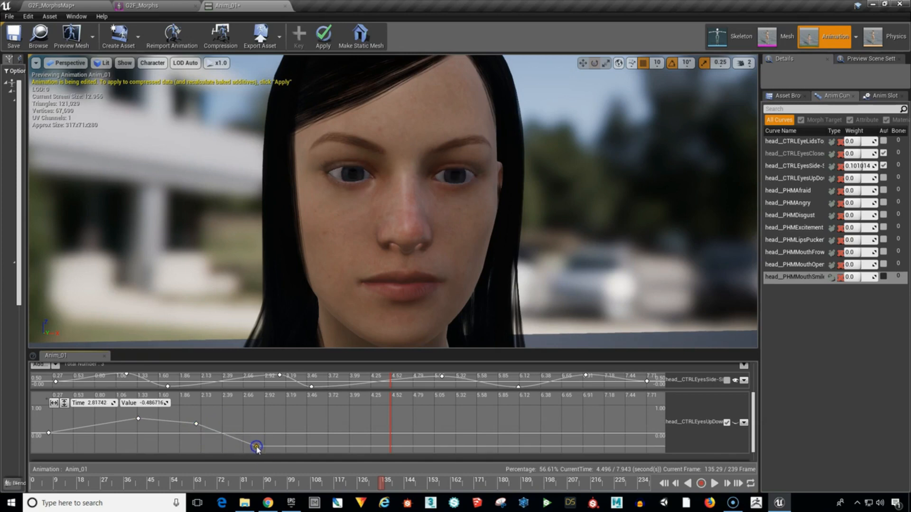
pyautogui.keyDown('shift'); pyautogui.click(344, 423); pyautogui.keyUp('shift')
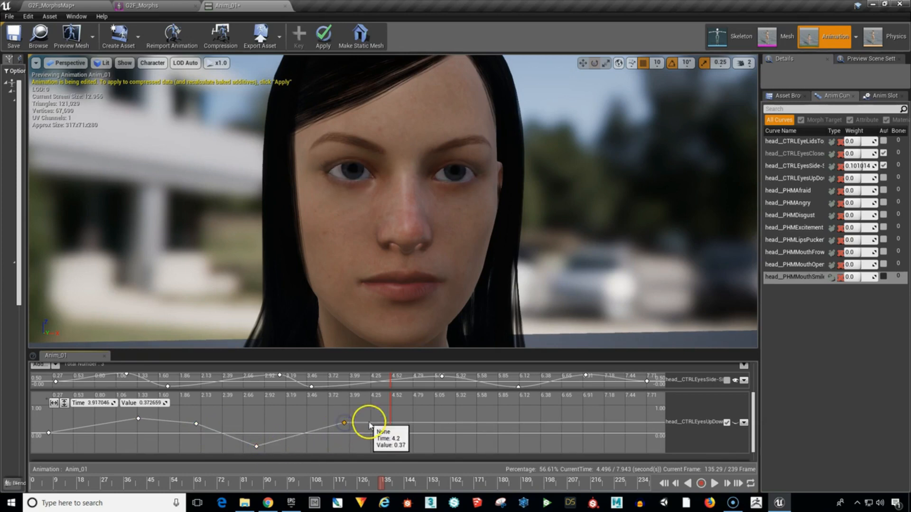
pyautogui.keyDown('shift'); pyautogui.click(410, 416); pyautogui.keyUp('shift')
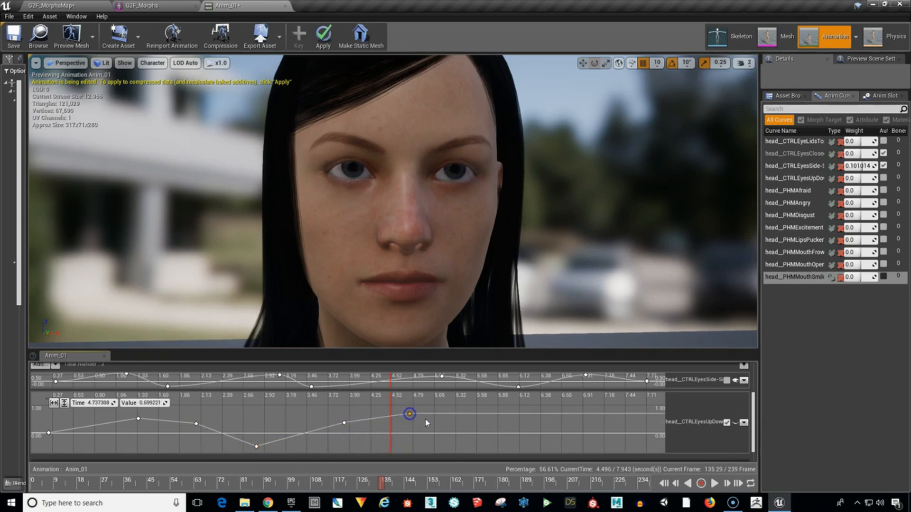
pyautogui.keyDown('shift'); pyautogui.click(467, 427); pyautogui.keyUp('shift')
pyautogui.keyDown('shift'); pyautogui.click(515, 446); pyautogui.keyUp('shift')
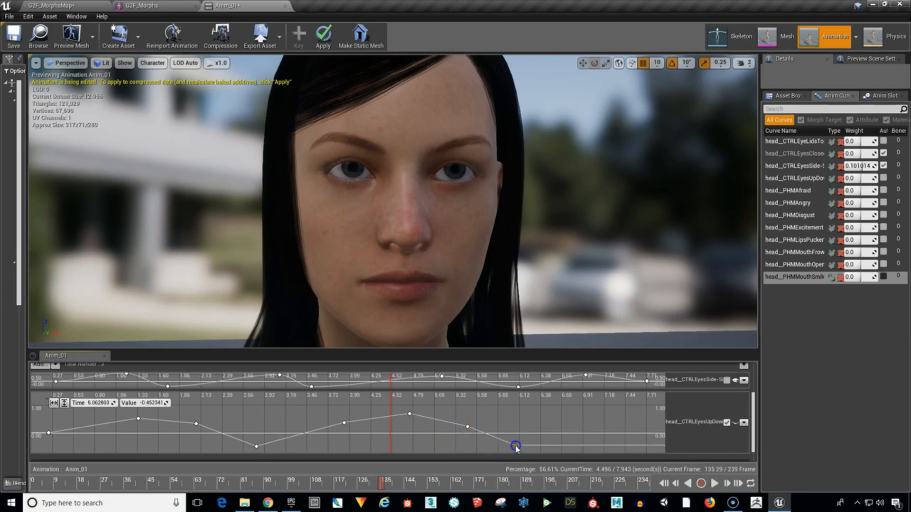
pyautogui.keyDown('shift'); pyautogui.click(612, 425); pyautogui.keyUp('shift')
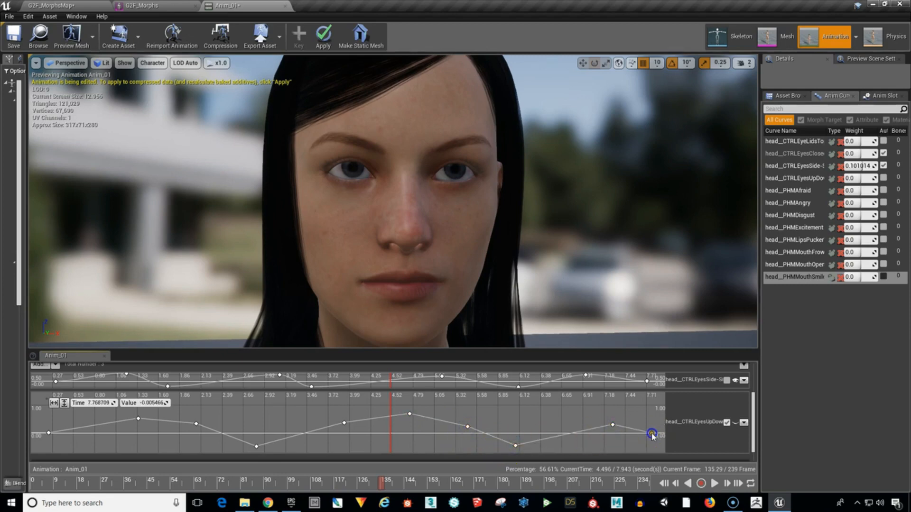
pyautogui.keyDown('shift'); pyautogui.click(651, 434); pyautogui.keyUp('shift')
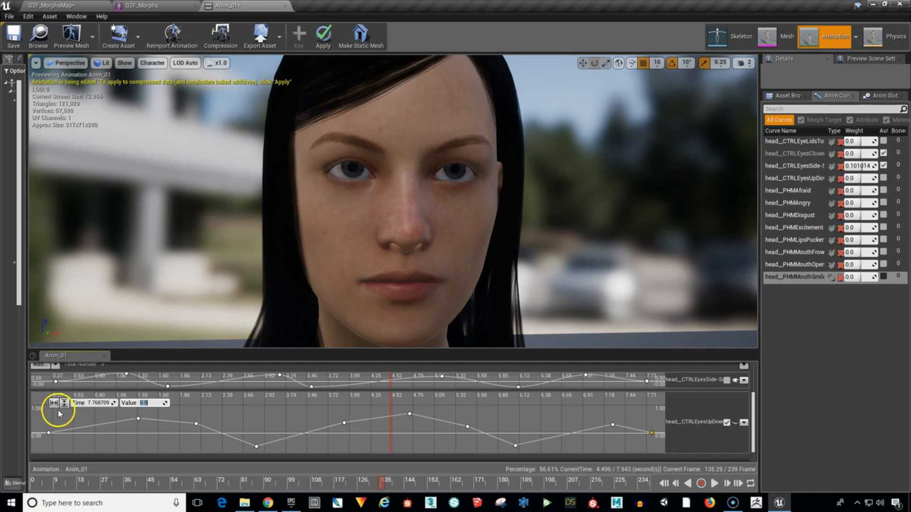
# Smooth all keys of the head__CTRLEyesUpDown curve with automatic cubic interpolation.
pyautogui.moveTo(60, 411); pyautogui.dragTo(656, 449)
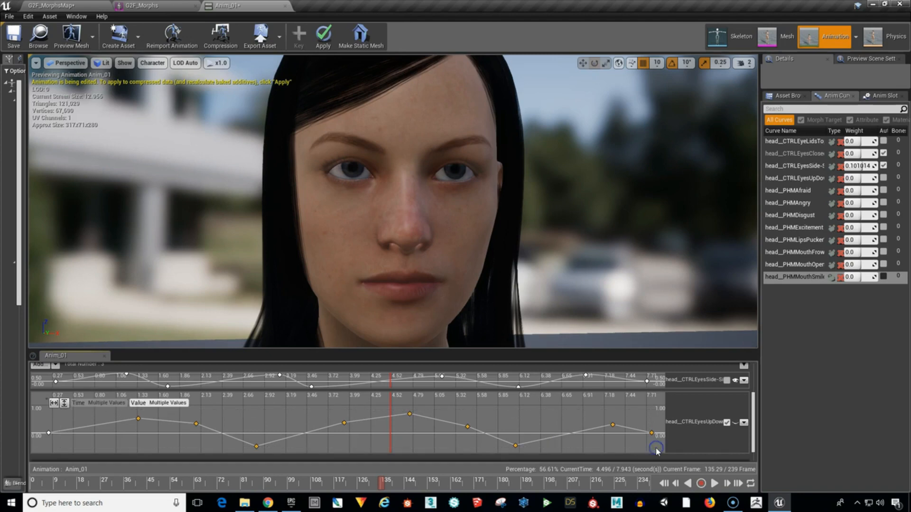
pyautogui.keyDown('ctrl'); pyautogui.click(49, 433); pyautogui.keyUp('ctrl')
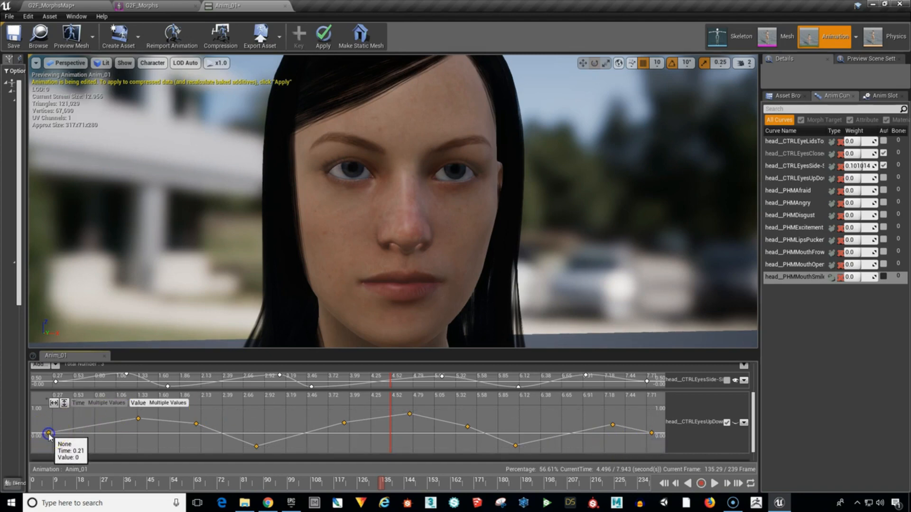
pyautogui.press('1')
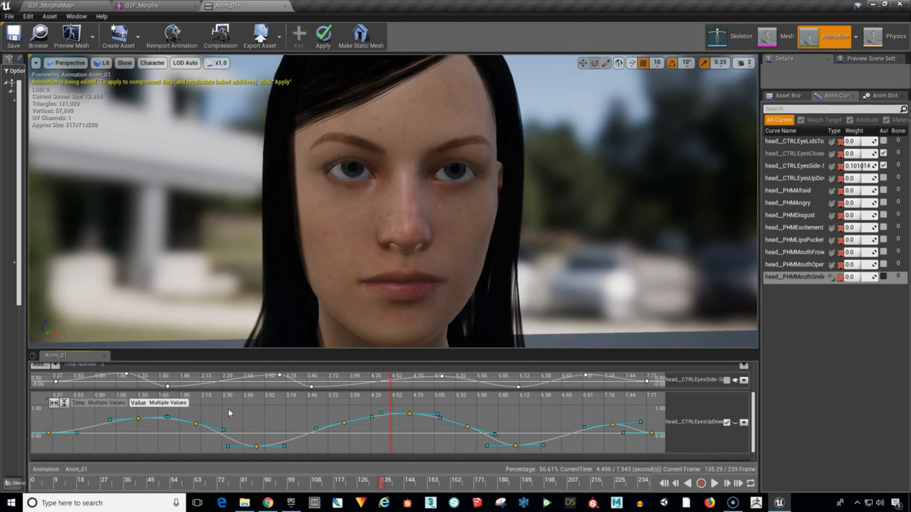
pyautogui.click(511, 421)
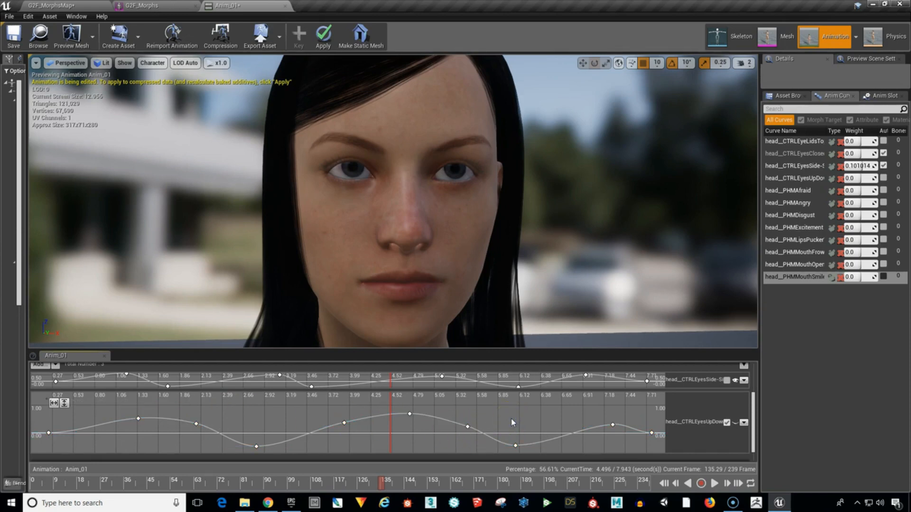
# Play back Anim_01 to check the combined eye movement, and apply and save the curve edits.
pyautogui.click(714, 483)
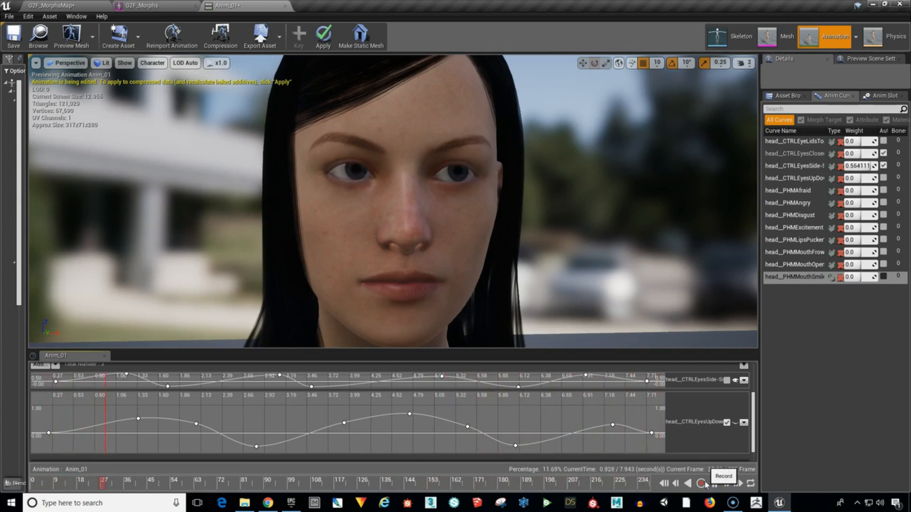
pyautogui.click(698, 485)
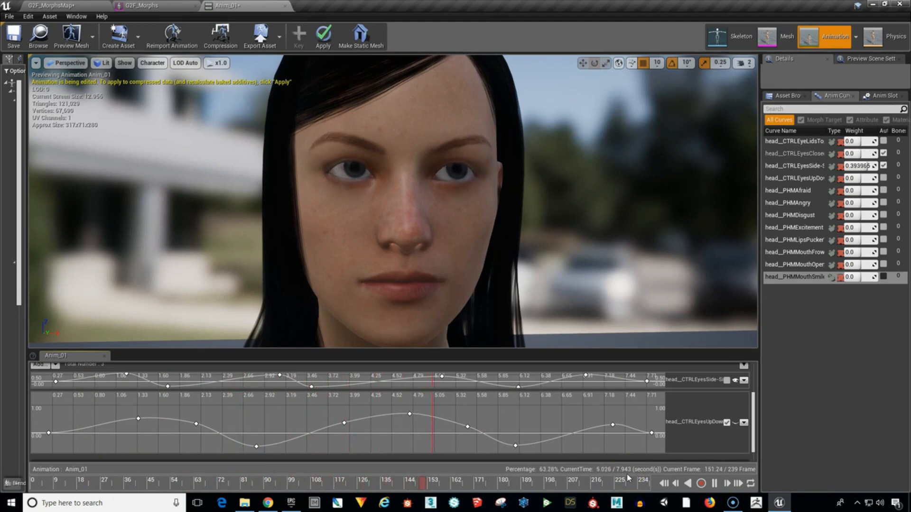
pyautogui.click(714, 483)
pyautogui.click(714, 483)
pyautogui.click(714, 484)
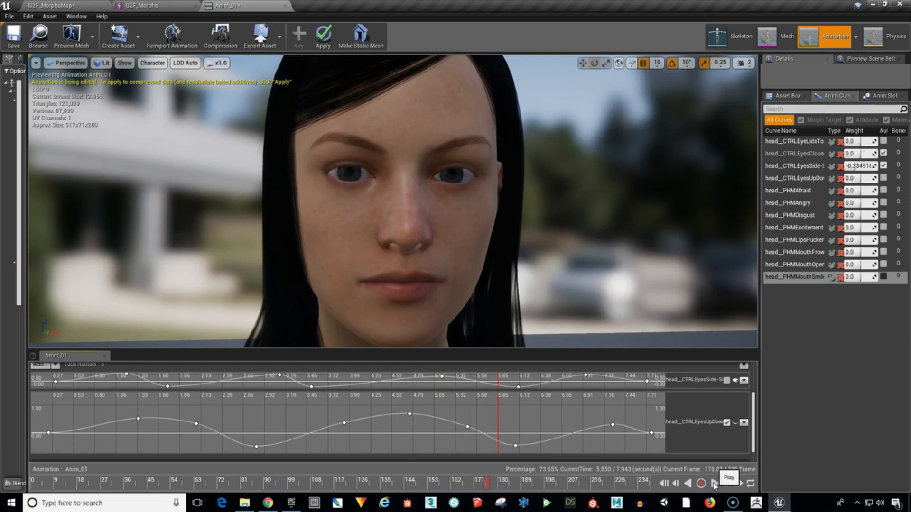
pyautogui.click(323, 38)
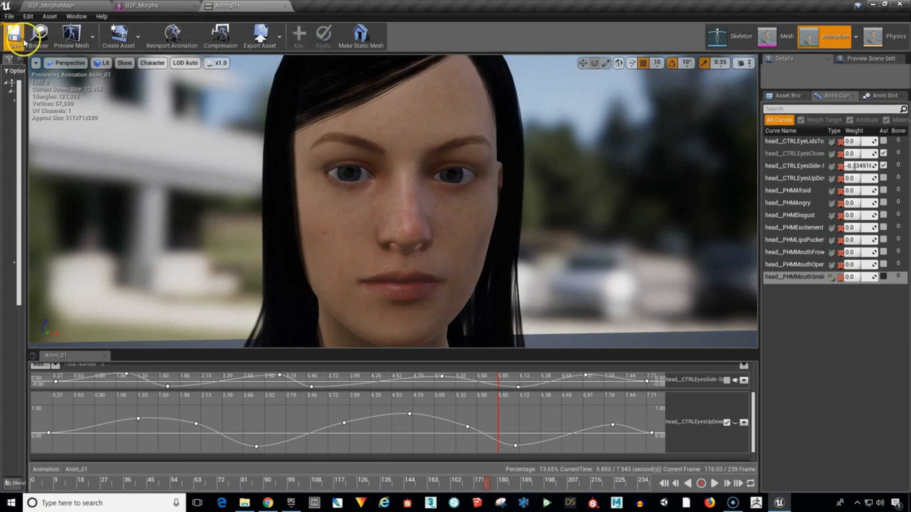
# Simulate the G2F_MorphsMap level with camera speed 2 and examine the character's eye animation up close.
pyautogui.click(67, 6)
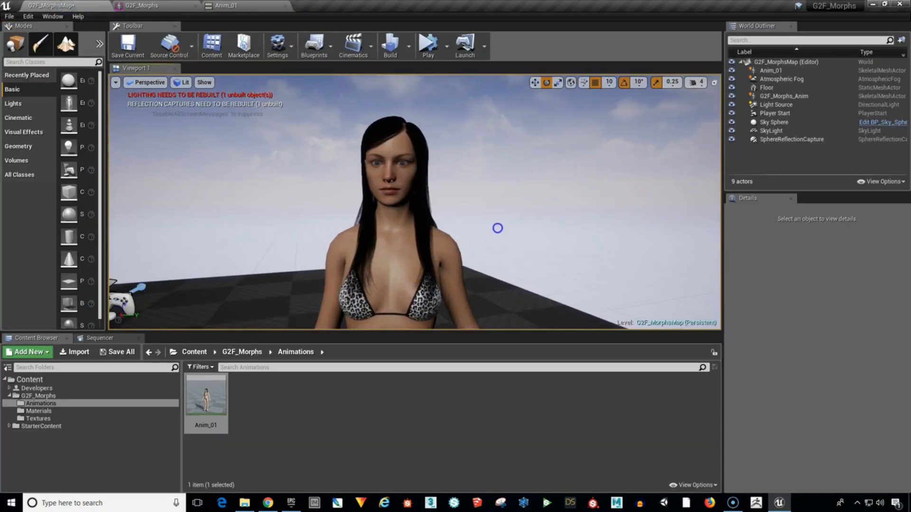
pyautogui.click(427, 50)
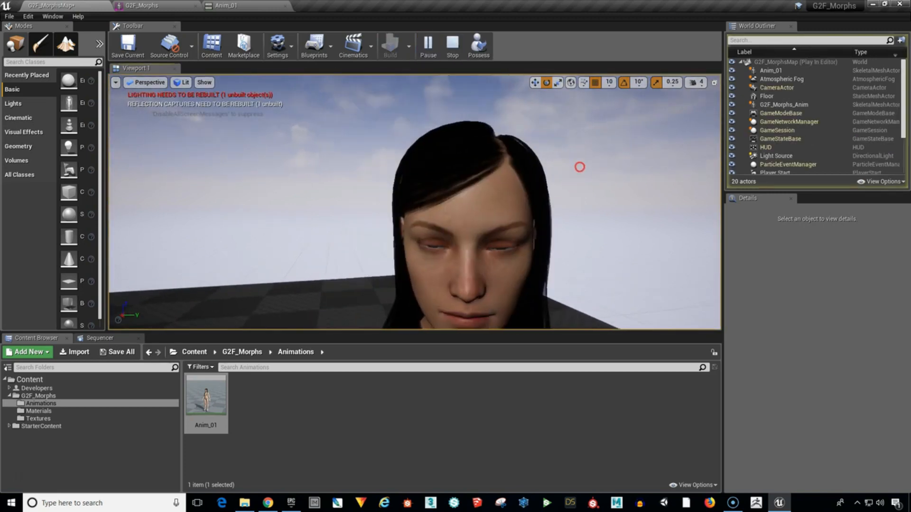
pyautogui.click(697, 84)
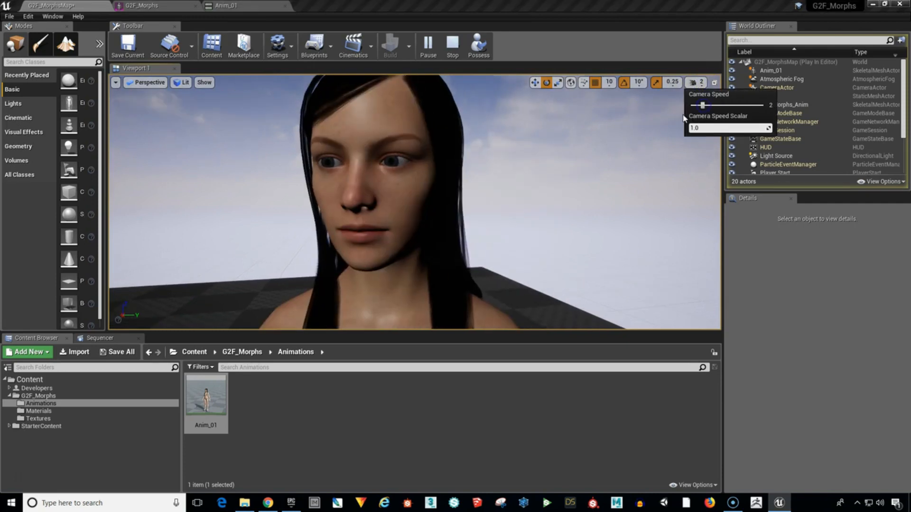
pyautogui.click(529, 185)
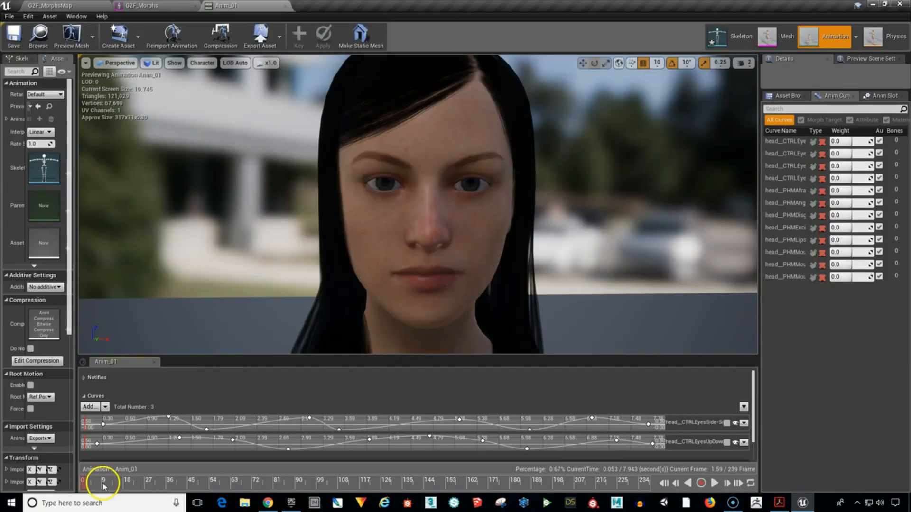
# Return Anim_01 to its start and hide the head__CTRLEyesClosed, head__CTRLEyesSide-Side and head__CTRLEyesUpDown curve tracks.
pyautogui.moveTo(104, 484)
pyautogui.mouseDown()
pyautogui.moveTo(289, 487)
pyautogui.moveTo(363, 498)
pyautogui.moveTo(441, 484)
pyautogui.moveTo(631, 484)
pyautogui.moveTo(89, 483)
pyautogui.mouseUp()
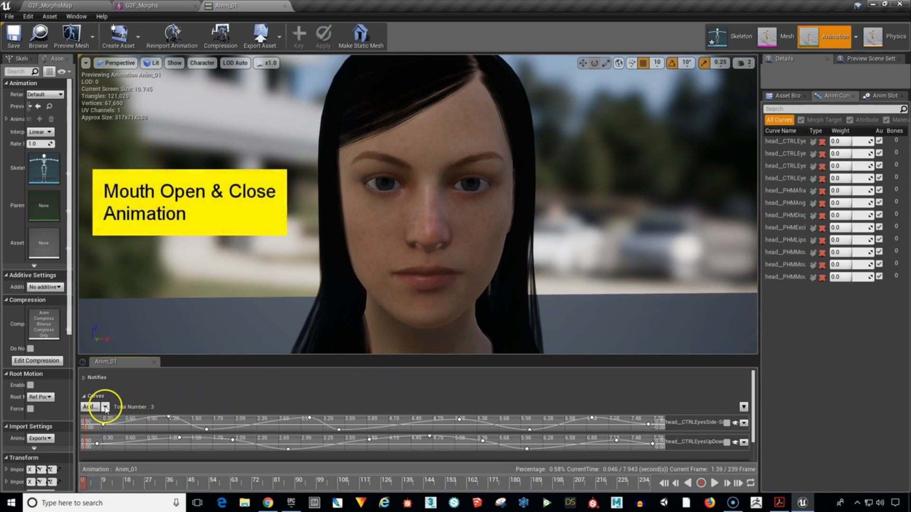
pyautogui.click(105, 407)
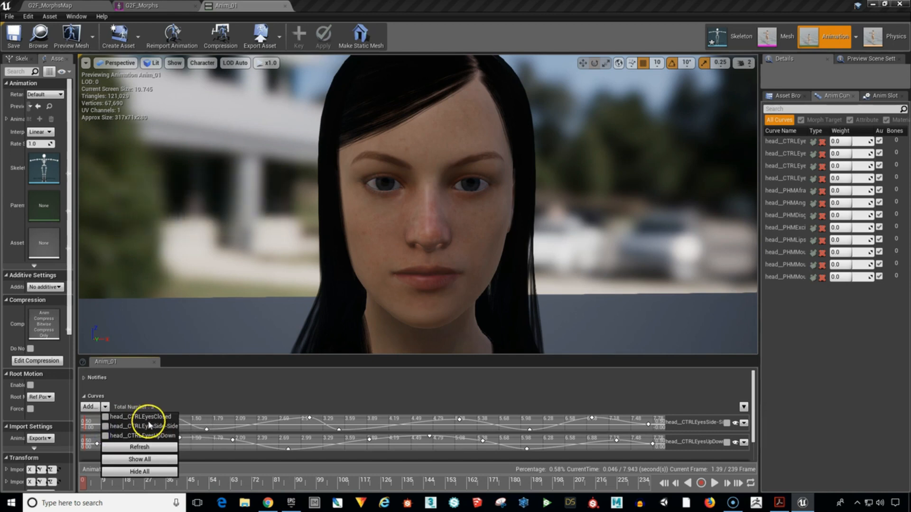
pyautogui.click(140, 447)
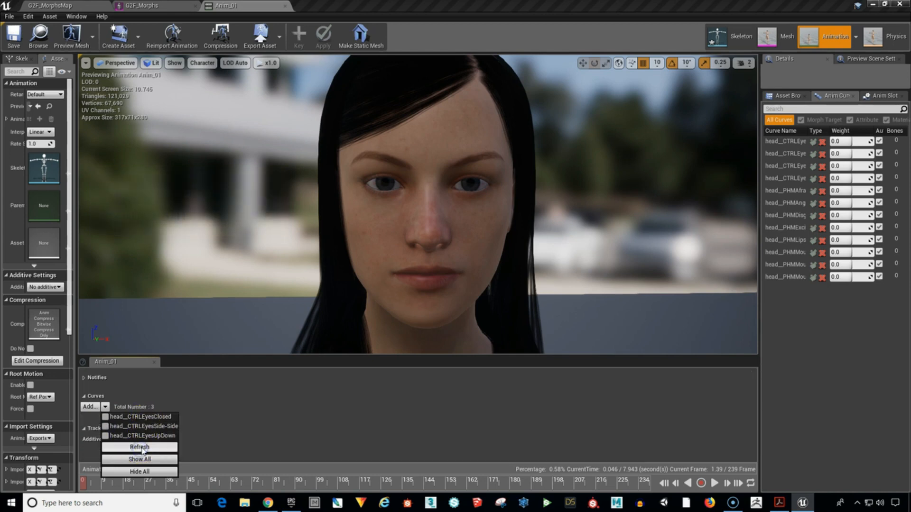
pyautogui.click(256, 399)
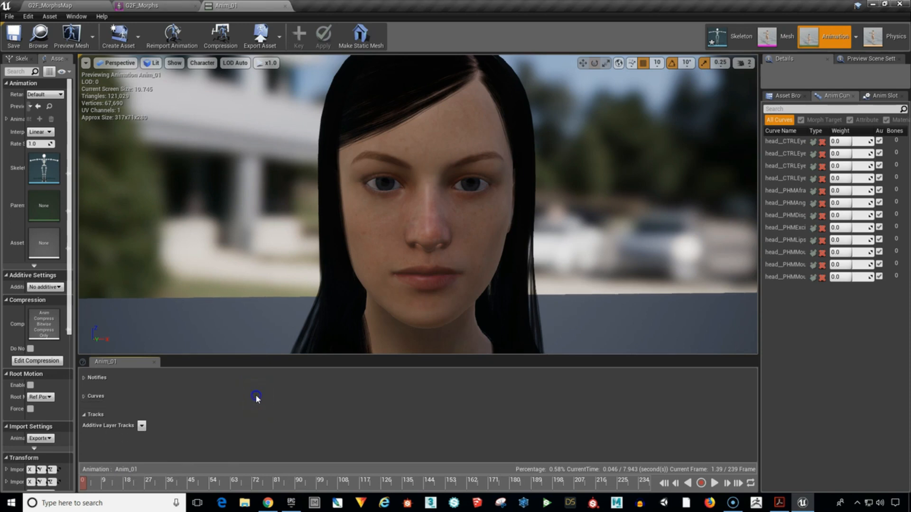
pyautogui.click(84, 396)
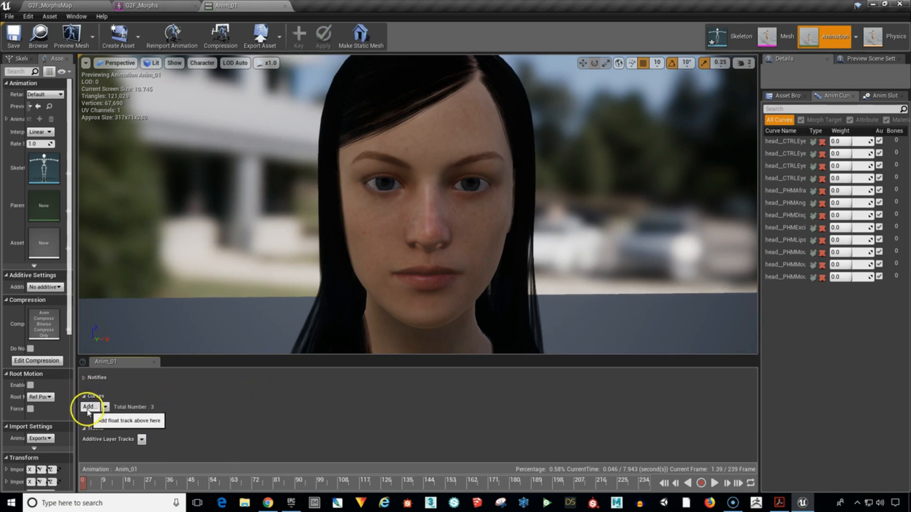
# Add the head__PHMMouthOpenWide variable curve to Anim_01 and expand it for editing around the zero line.
pyautogui.click(89, 408)
pyautogui.click(109, 442)
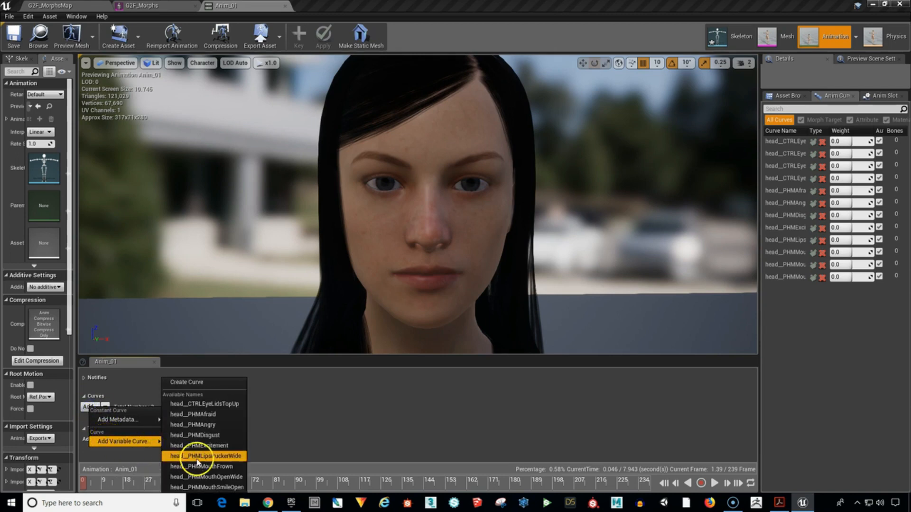
pyautogui.click(227, 476)
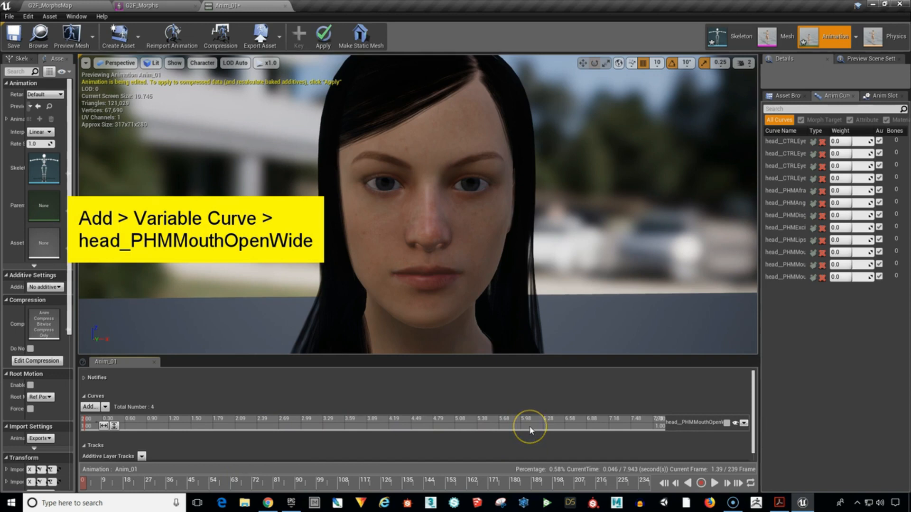
pyautogui.click(727, 424)
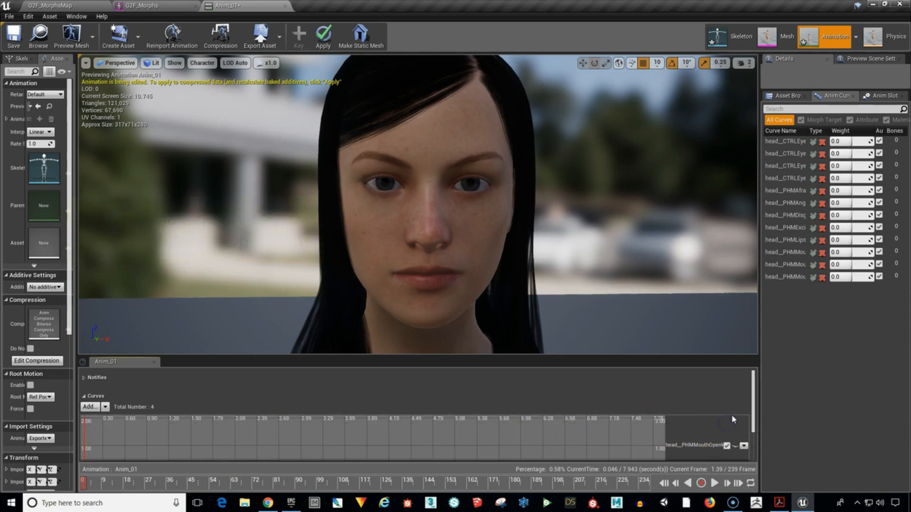
pyautogui.moveTo(752, 406); pyautogui.dragTo(757, 428)
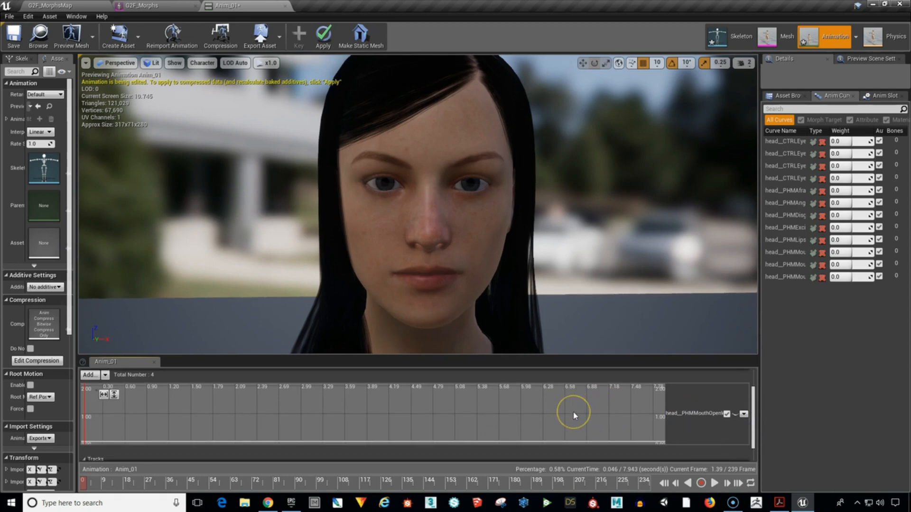
pyautogui.click(541, 412)
pyautogui.moveTo(512, 425); pyautogui.dragTo(527, 404, button='right')
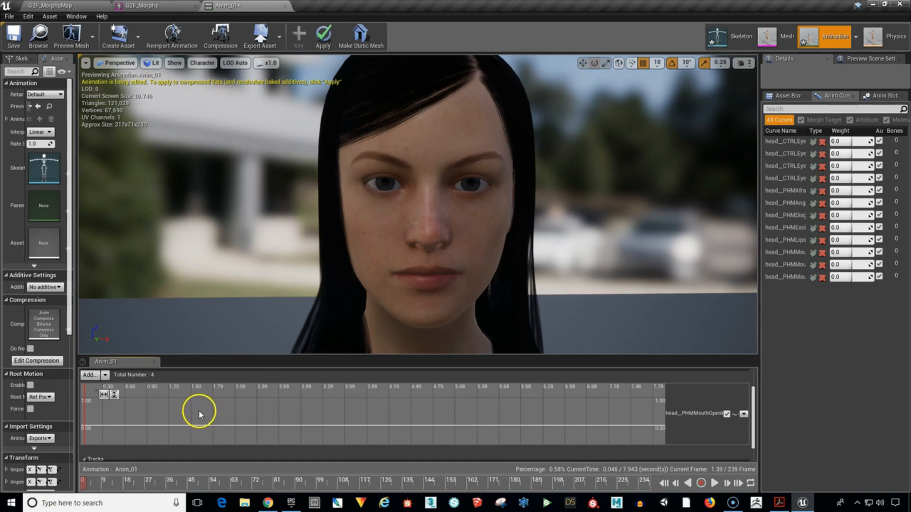
# Place ten keys on the head__PHMMouthOpenWide curve from about 0.41 to 7.30 s, forming three open-mouth plateaus near 0.9 to 1.0 with lows near 0.
pyautogui.keyDown('shift'); pyautogui.click(112, 426); pyautogui.keyUp('shift')
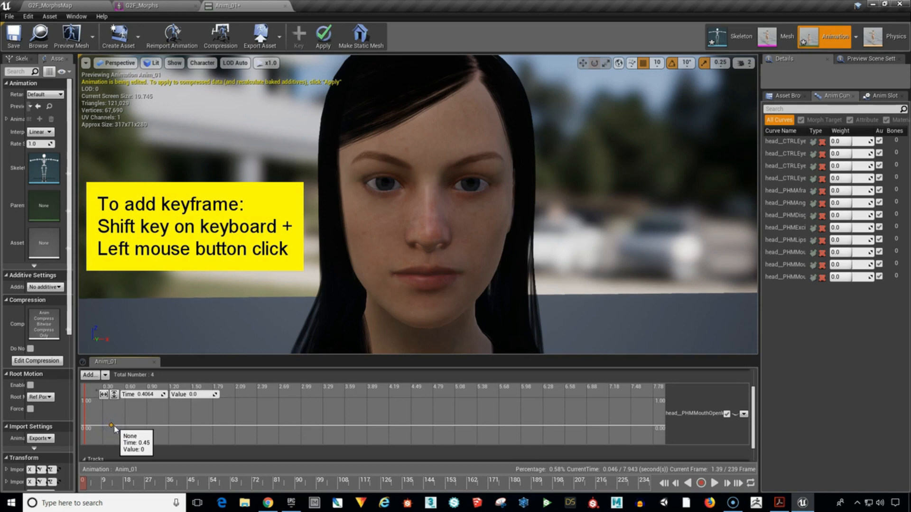
pyautogui.keyDown('shift'); pyautogui.click(151, 402); pyautogui.keyUp('shift')
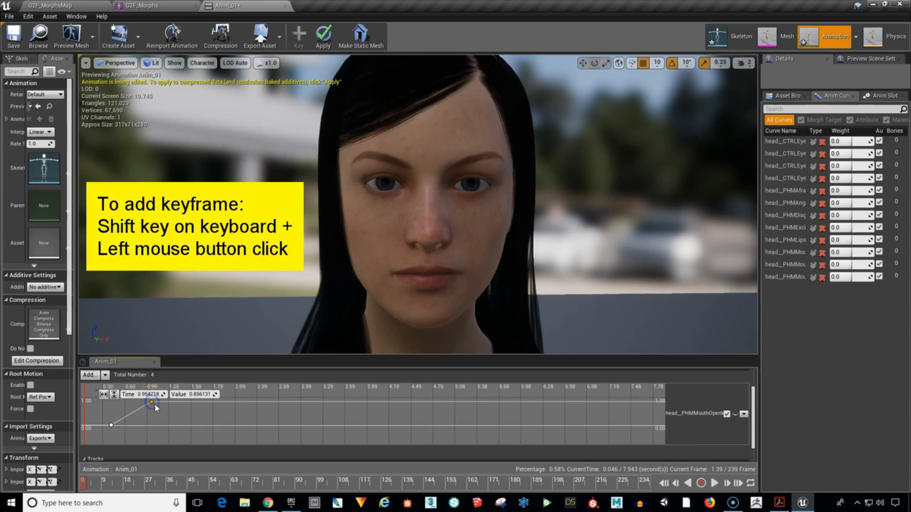
pyautogui.keyDown('shift'); pyautogui.click(235, 402); pyautogui.keyUp('shift')
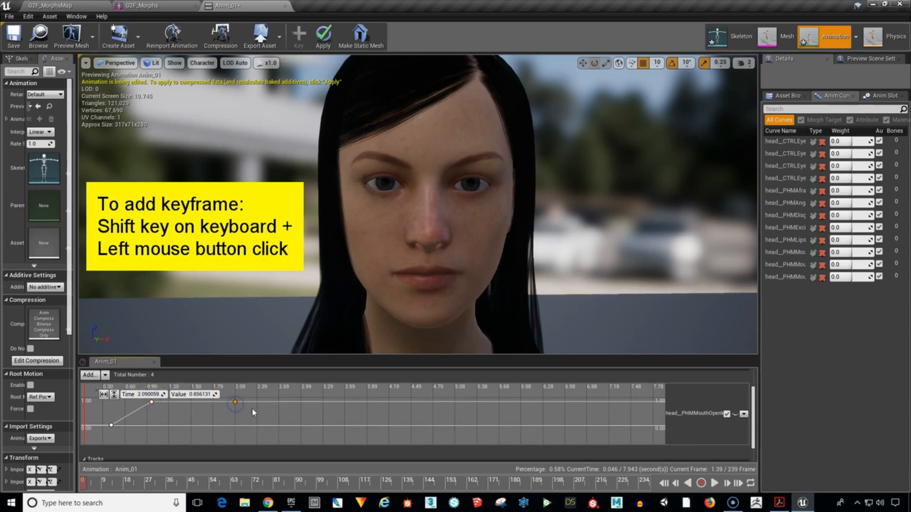
pyautogui.keyDown('shift'); pyautogui.click(278, 425); pyautogui.keyUp('shift')
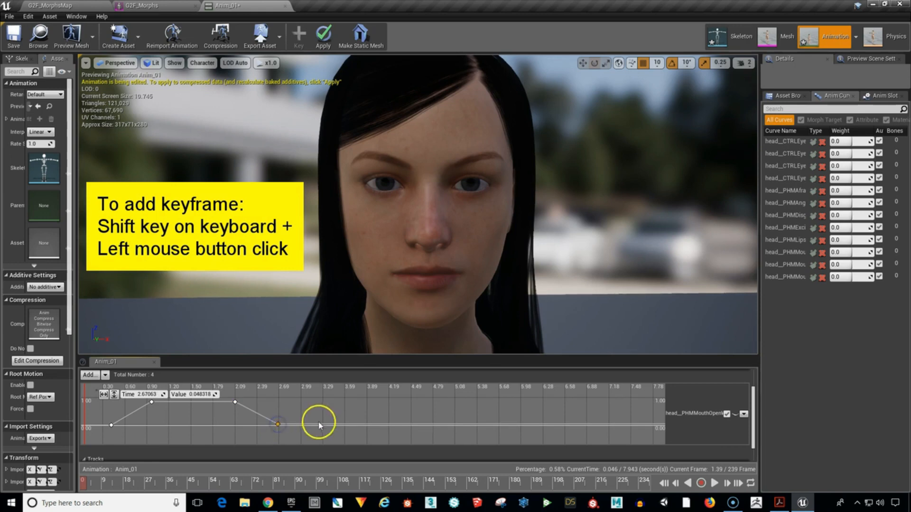
pyautogui.keyDown('shift'); pyautogui.click(340, 398); pyautogui.keyUp('shift')
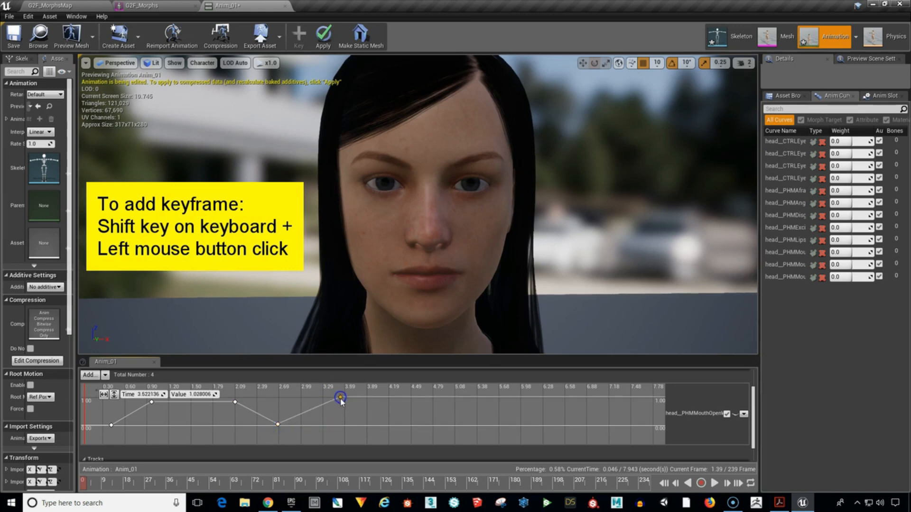
pyautogui.keyDown('shift'); pyautogui.click(407, 397); pyautogui.keyUp('shift')
pyautogui.keyDown('shift'); pyautogui.click(427, 426); pyautogui.keyUp('shift')
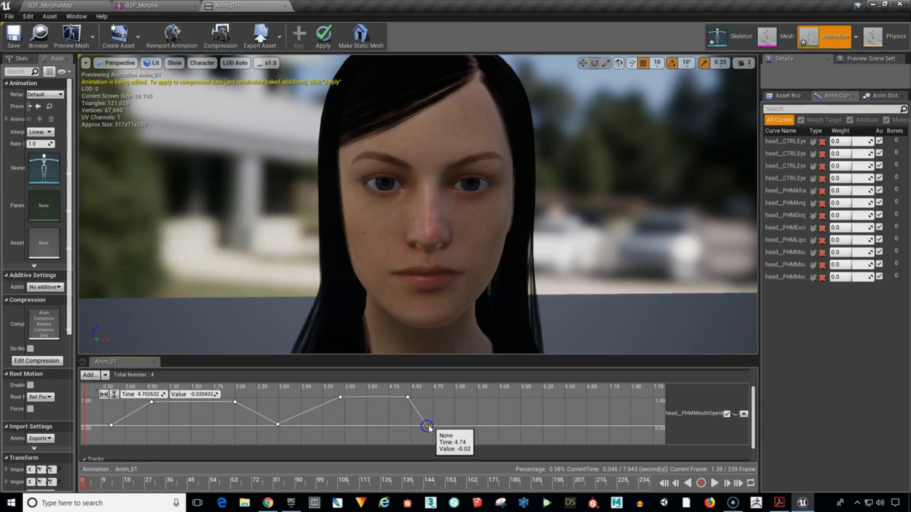
pyautogui.keyDown('shift'); pyautogui.click(513, 397); pyautogui.keyUp('shift')
pyautogui.keyDown('shift'); pyautogui.click(569, 400); pyautogui.keyUp('shift')
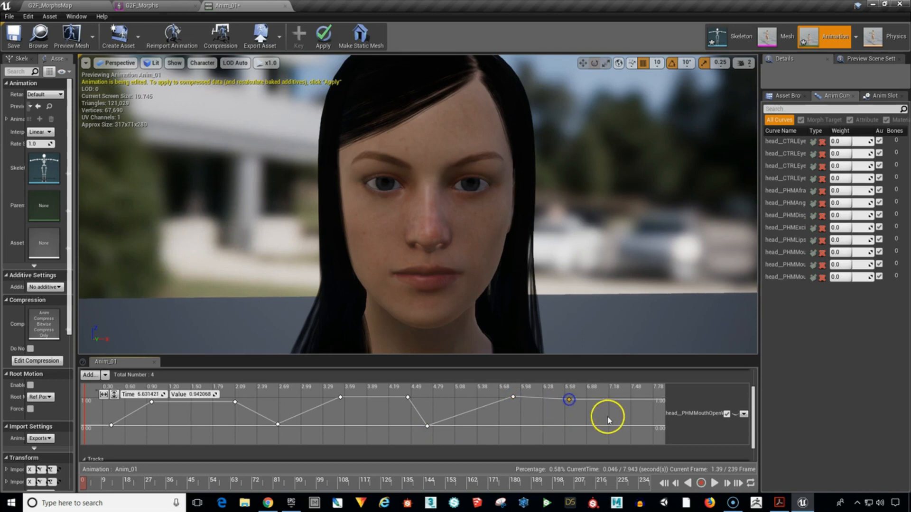
pyautogui.keyDown('shift'); pyautogui.click(618, 425); pyautogui.keyUp('shift')
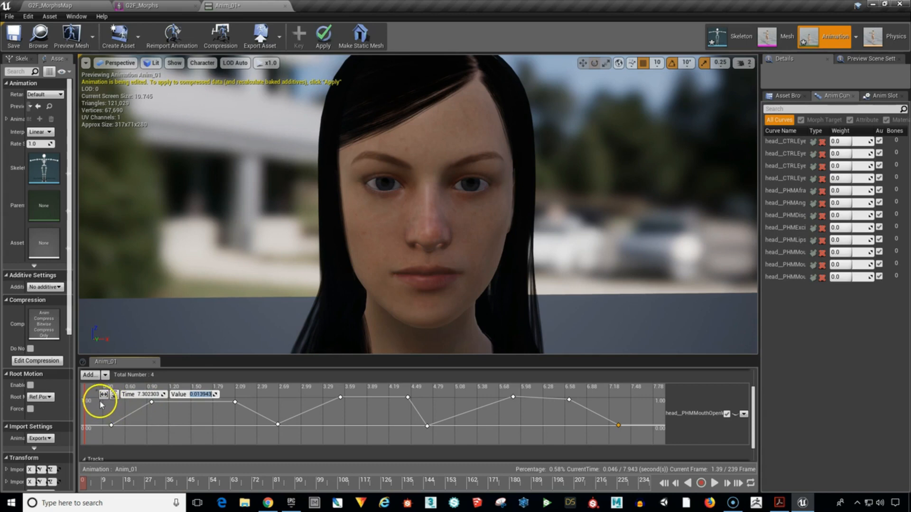
# Smooth all keys of the head__PHMMouthOpenWide curve with automatic cubic interpolation.
pyautogui.moveTo(101, 401); pyautogui.dragTo(635, 430)
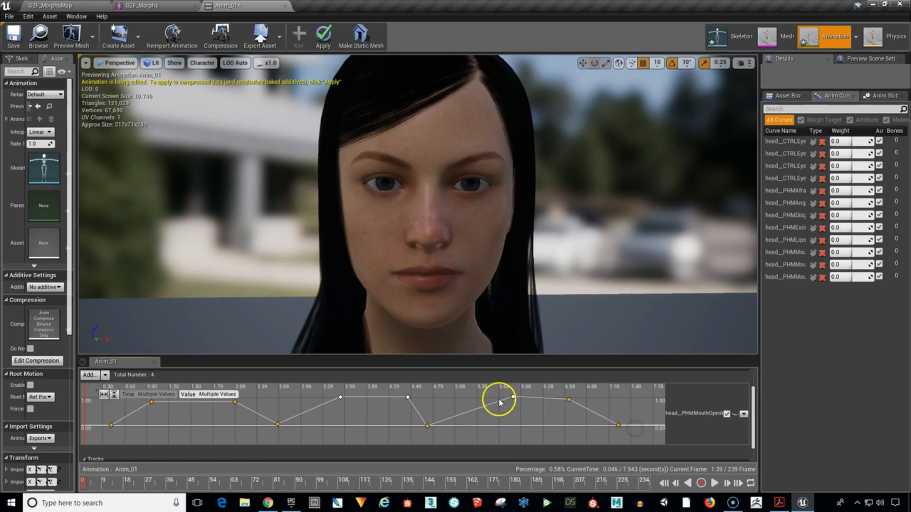
pyautogui.moveTo(327, 393); pyautogui.dragTo(511, 411)
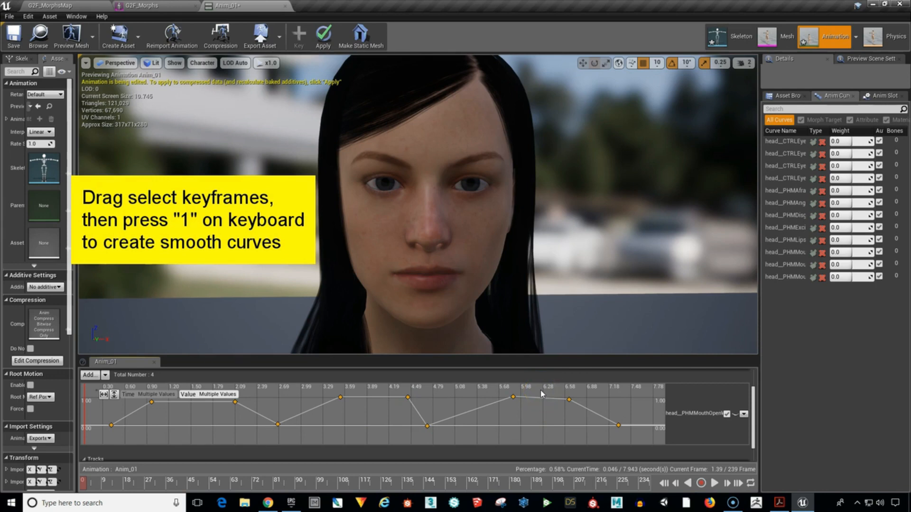
pyautogui.press('1')
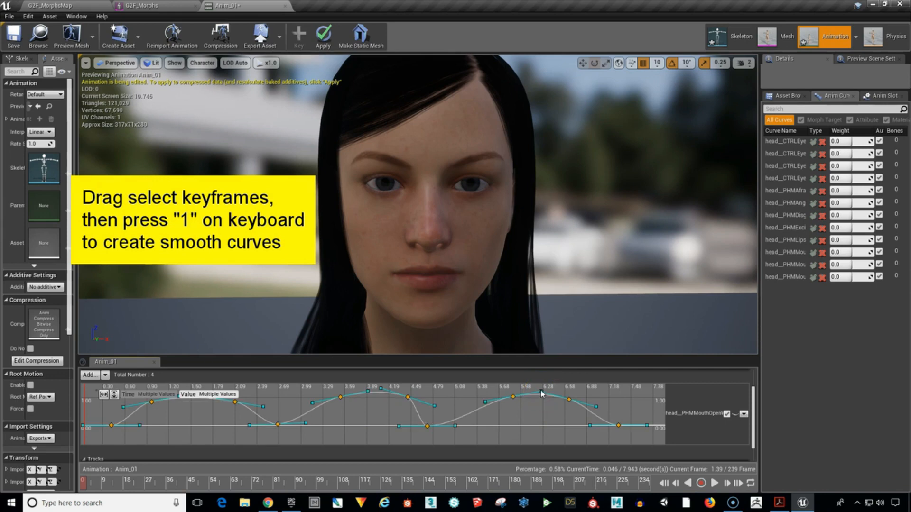
pyautogui.click(549, 418)
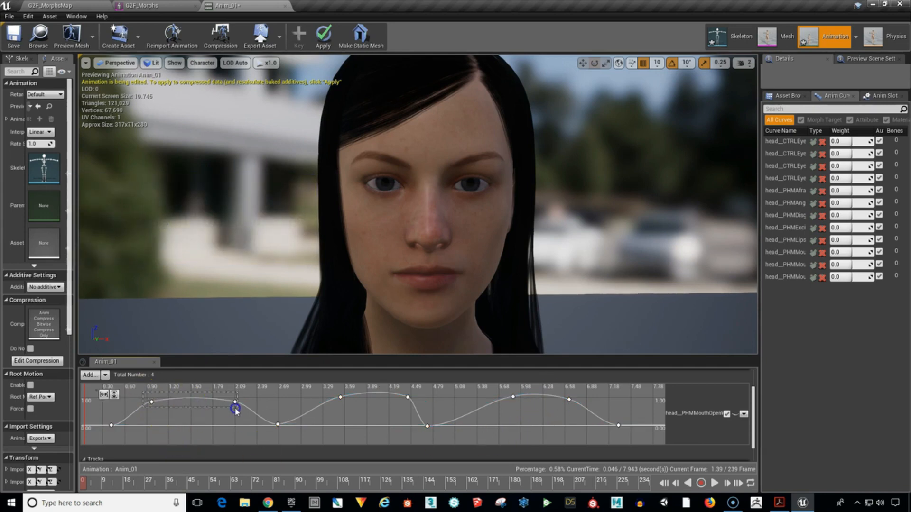
# Set the six upper keys of the head__PHMMouthOpenWide curve to a value of 1.0.
pyautogui.moveTo(235, 409); pyautogui.dragTo(390, 410)
pyautogui.moveTo(576, 409); pyautogui.dragTo(576, 411)
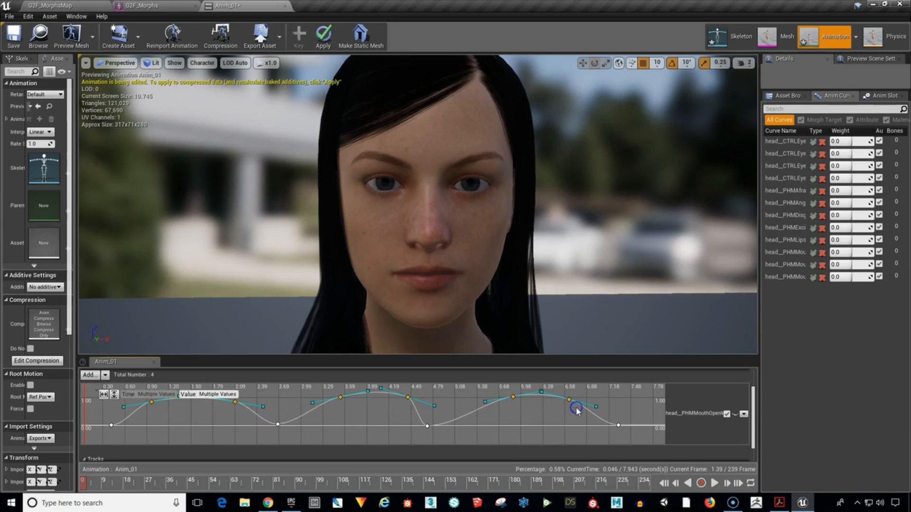
pyautogui.click(209, 395)
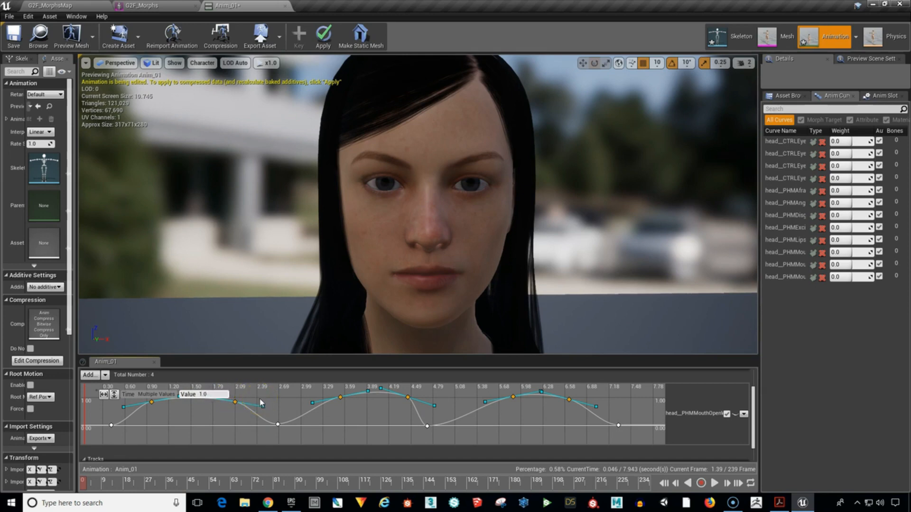
pyautogui.press('Return')
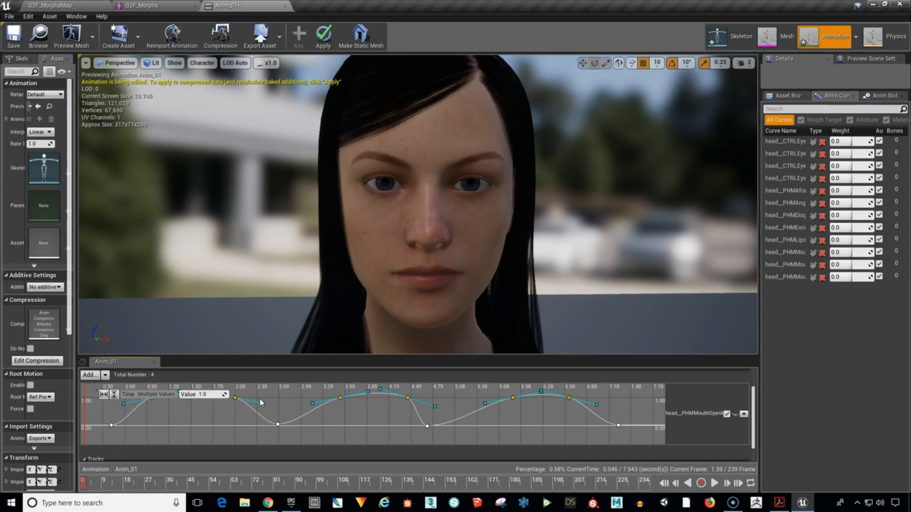
pyautogui.click(395, 413)
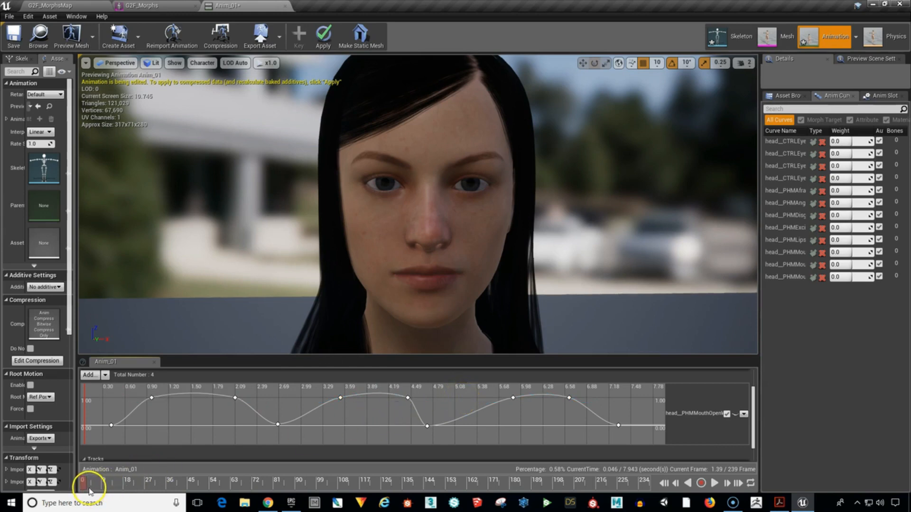
# Scrub through and play back Anim_01 to check the mouth opening and closing.
pyautogui.moveTo(87, 486); pyautogui.dragTo(479, 488)
pyautogui.click(714, 483)
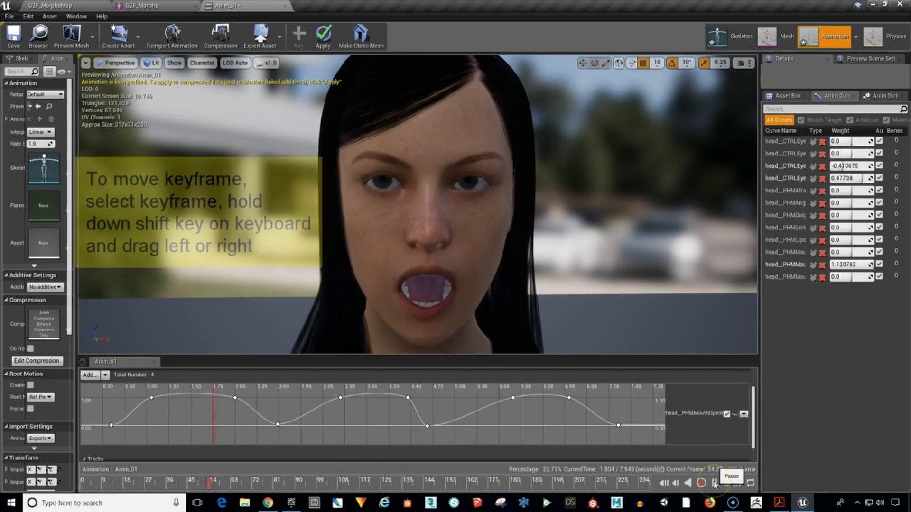
pyautogui.click(714, 483)
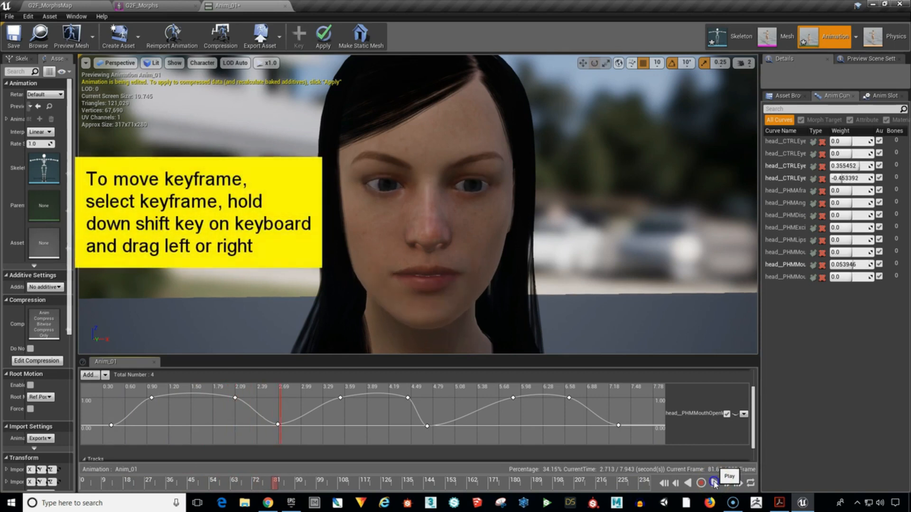
# Move the head__PHMMouthOpenWide curve's low key near 2.67 s to about 2.57 s and the upper key before it to about 1.81 s.
pyautogui.click(235, 398)
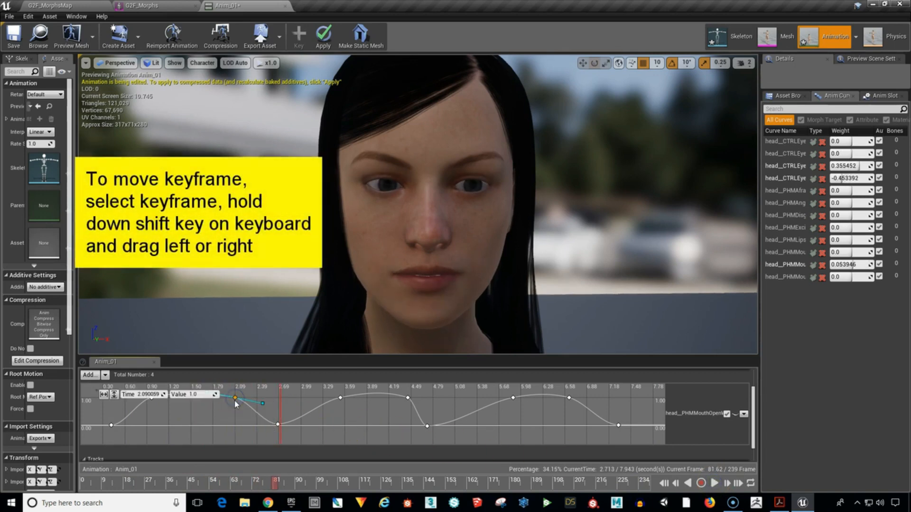
pyautogui.click(278, 425)
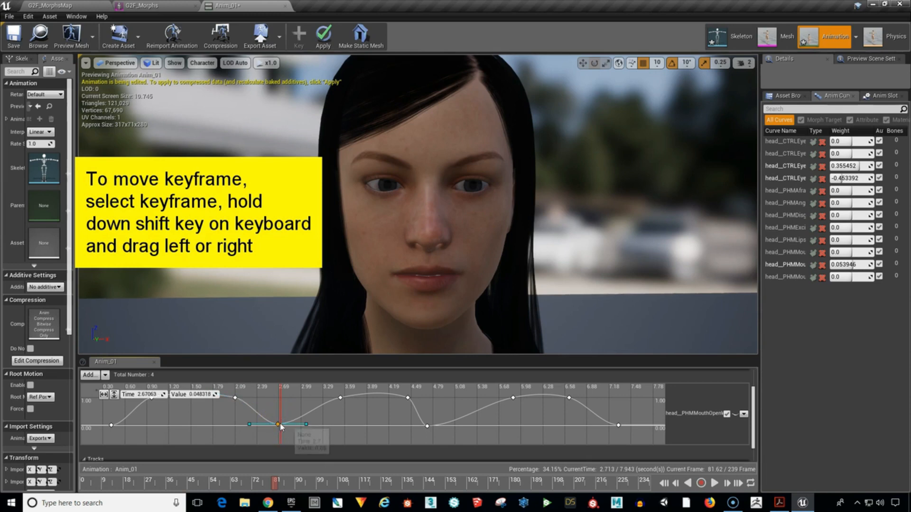
pyautogui.moveTo(280, 428)
pyautogui.keyDown('shift'); pyautogui.mouseDown()
pyautogui.moveTo(249, 427)
pyautogui.moveTo(306, 430)
pyautogui.moveTo(264, 428)
pyautogui.moveTo(278, 429)
pyautogui.moveTo(271, 436)
pyautogui.mouseUp(); pyautogui.keyUp('shift')
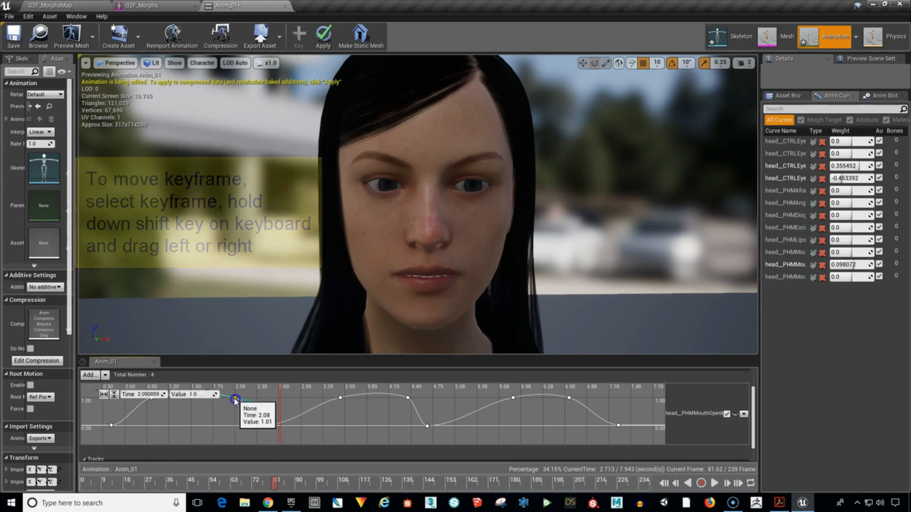
pyautogui.keyDown('shift'); pyautogui.moveTo(236, 399); pyautogui.dragTo(216, 405); pyautogui.keyUp('shift')
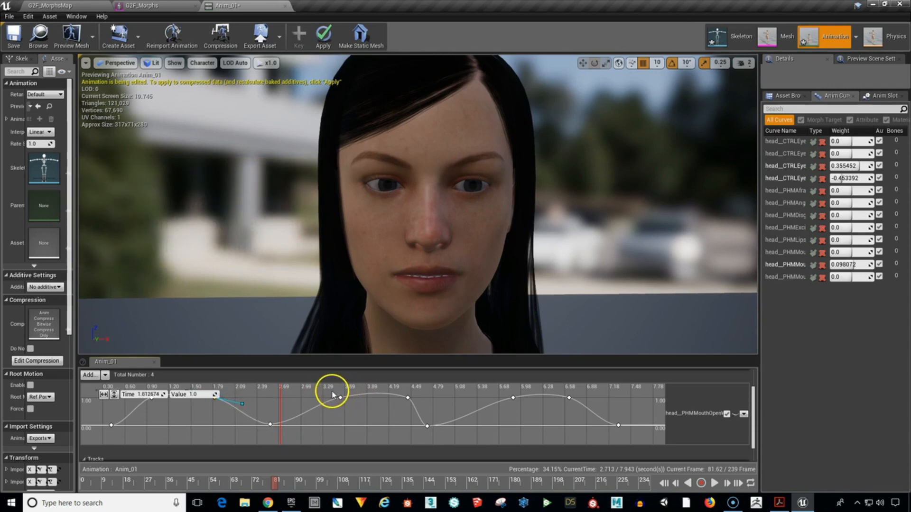
# Shift both keys of the second open-mouth plateau to about 3.20 and 4.12 s, and the low key after it to about 4.84 s.
pyautogui.moveTo(416, 404); pyautogui.dragTo(384, 402)
pyautogui.click(544, 401)
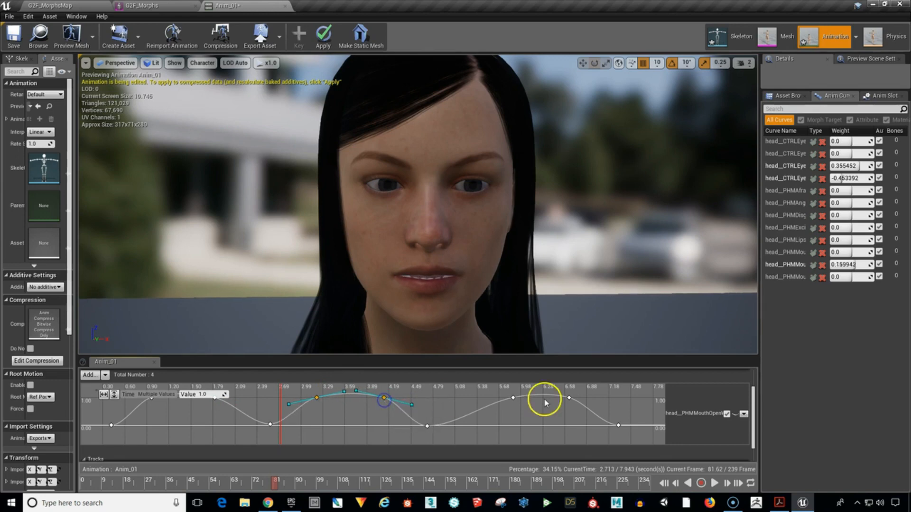
pyautogui.click(426, 426)
pyautogui.moveTo(426, 426)
pyautogui.mouseDown()
pyautogui.moveTo(448, 426)
pyautogui.moveTo(437, 427)
pyautogui.mouseUp()
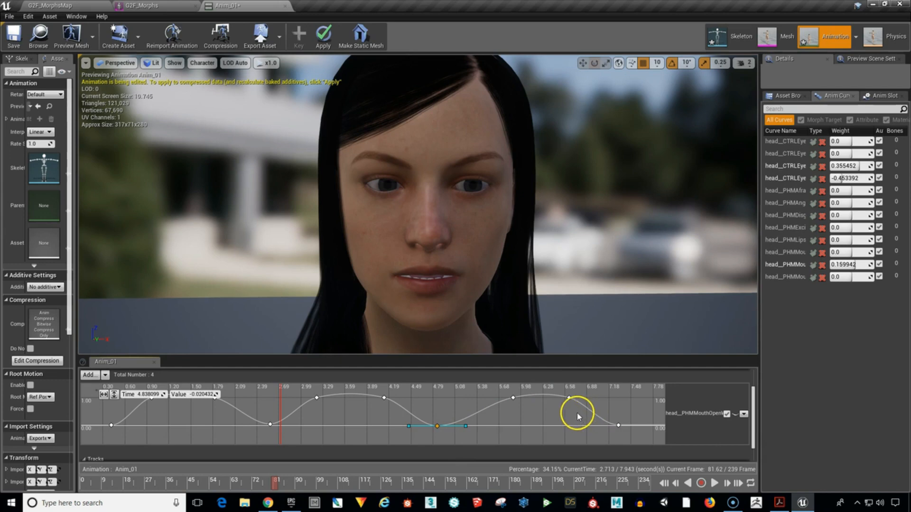
# Play back Anim_01 to check the retimed mouth movement, and close the mouth curve's expanded editing view.
pyautogui.click(714, 484)
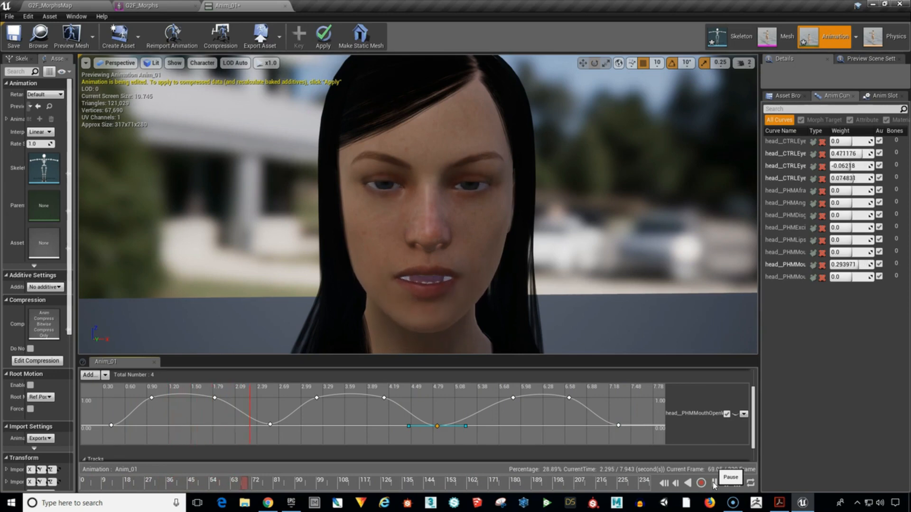
pyautogui.click(714, 482)
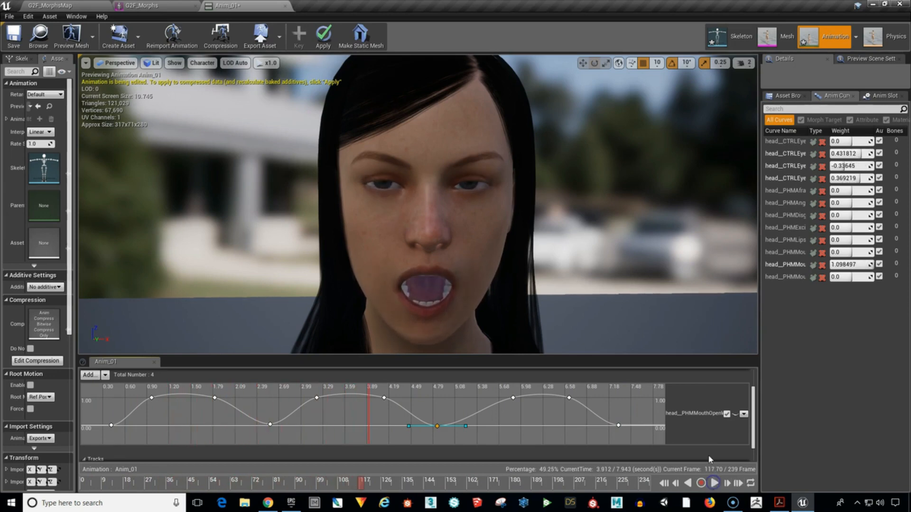
pyautogui.click(728, 418)
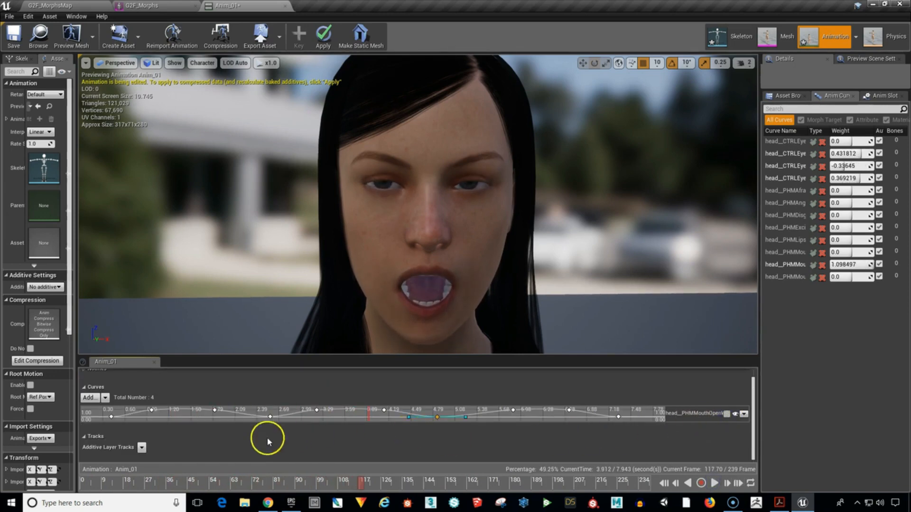
# Add the existing head__PHMLipsPuckerWide variable curve to Anim_01, expand it for editing, and return the playhead to the start.
pyautogui.click(89, 397)
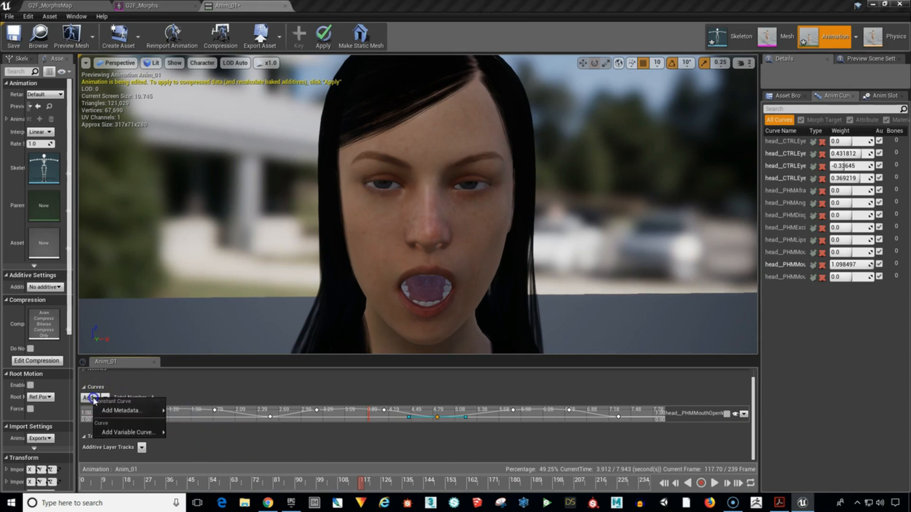
pyautogui.moveTo(103, 429)
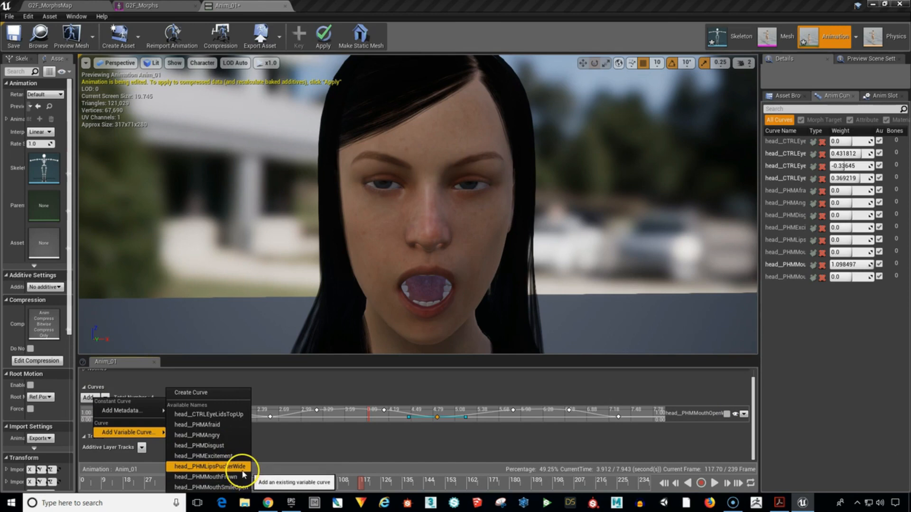
pyautogui.click(239, 467)
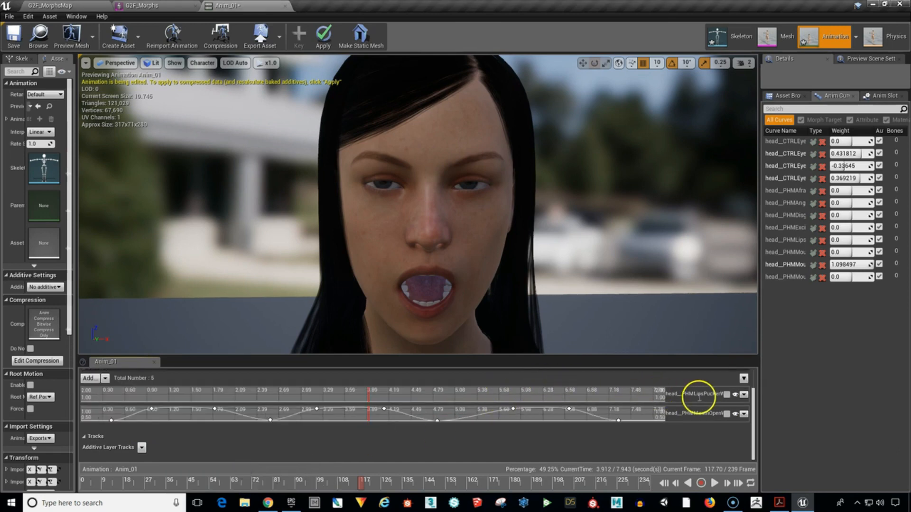
pyautogui.click(727, 395)
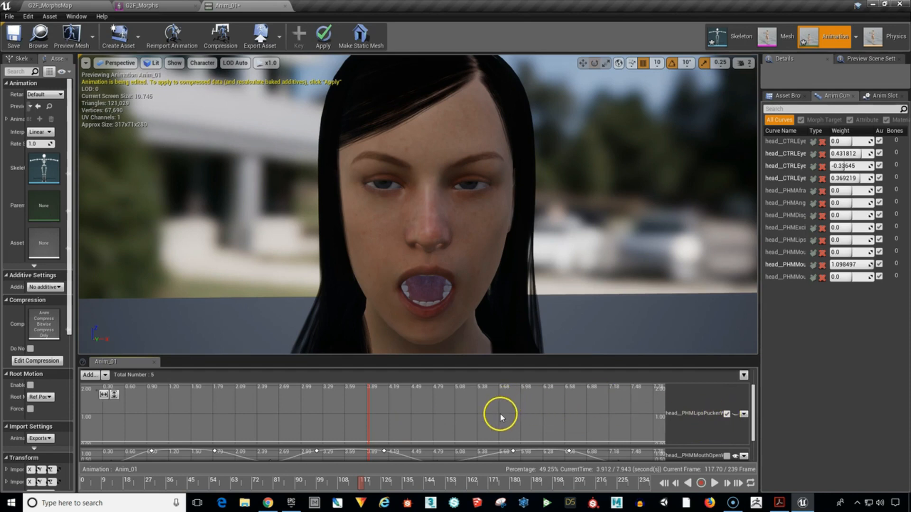
pyautogui.moveTo(500, 417); pyautogui.dragTo(498, 397, button='right')
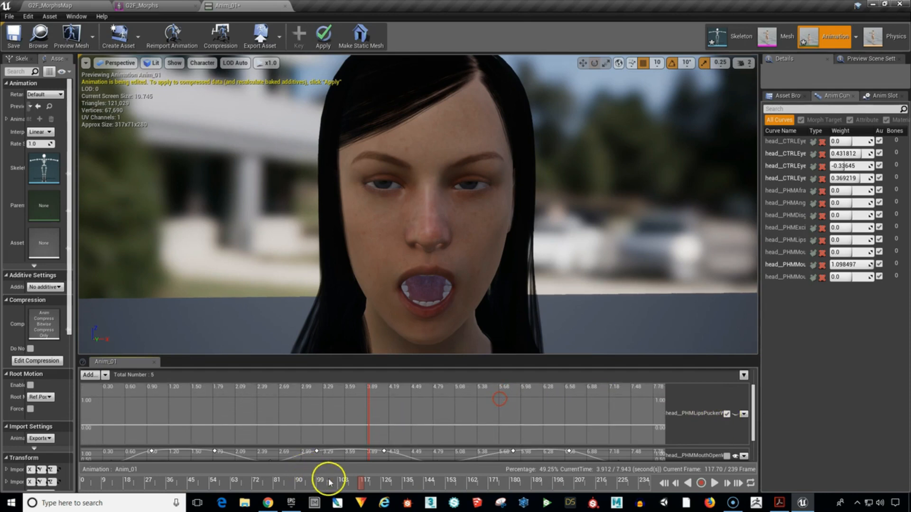
pyautogui.moveTo(360, 483); pyautogui.dragTo(82, 484)
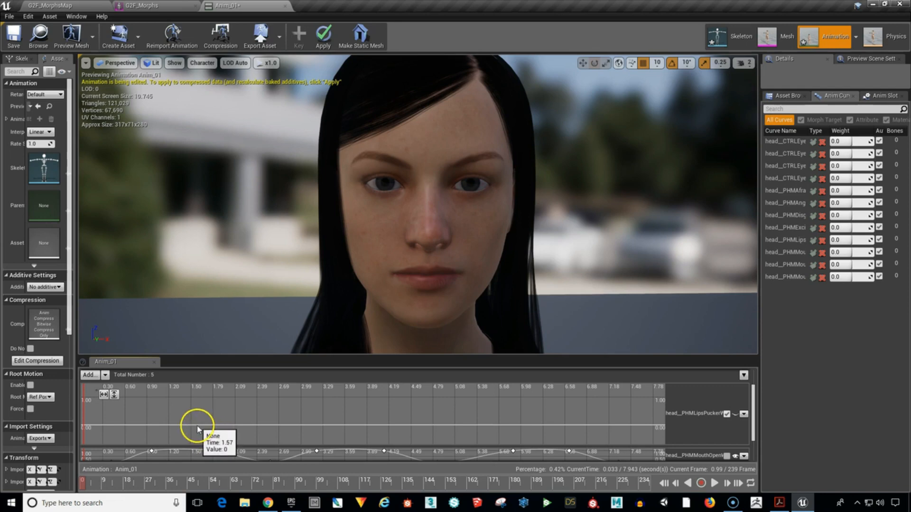
# Place seven keys on the lip pucker curve from about 0.74 to 6.69 s, forming two plateaus near 0.68 and 0.80 with lows at 0.
pyautogui.keyDown('shift'); pyautogui.click(135, 425); pyautogui.keyUp('shift')
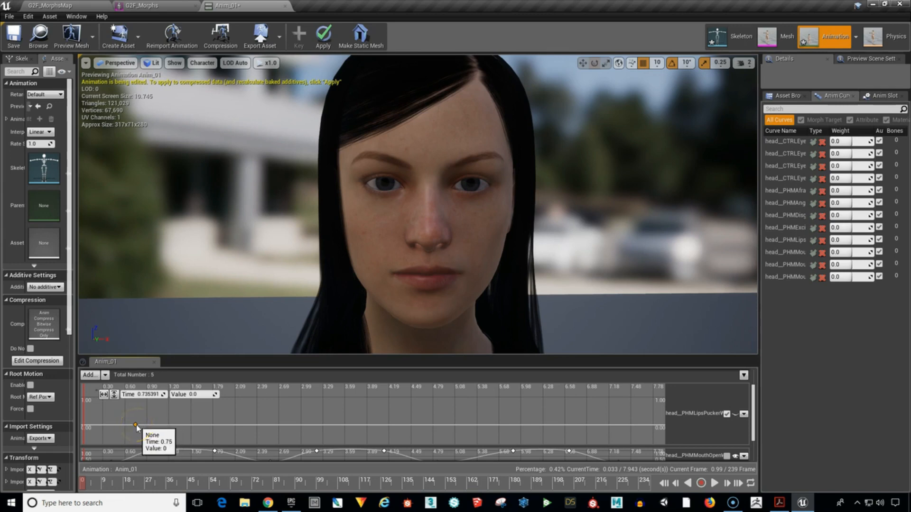
pyautogui.keyDown('shift'); pyautogui.click(194, 407); pyautogui.keyUp('shift')
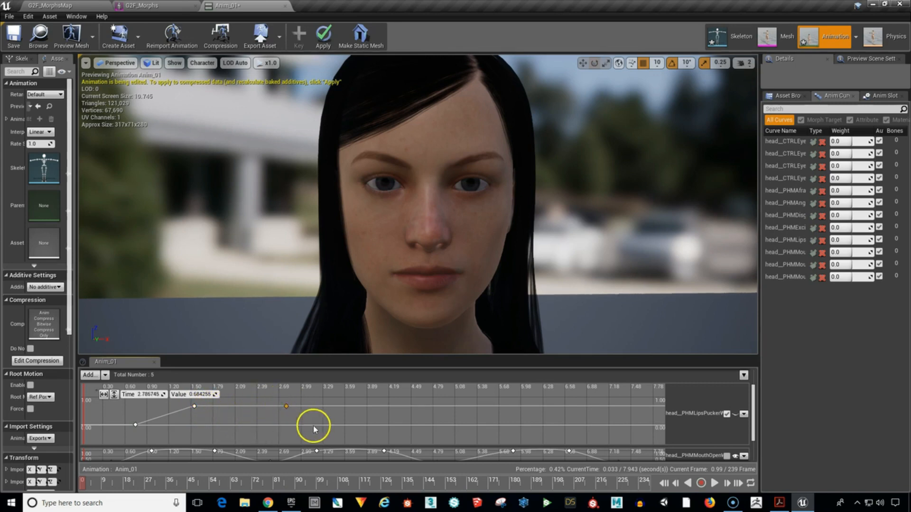
pyautogui.keyDown('shift'); pyautogui.click(334, 426); pyautogui.keyUp('shift')
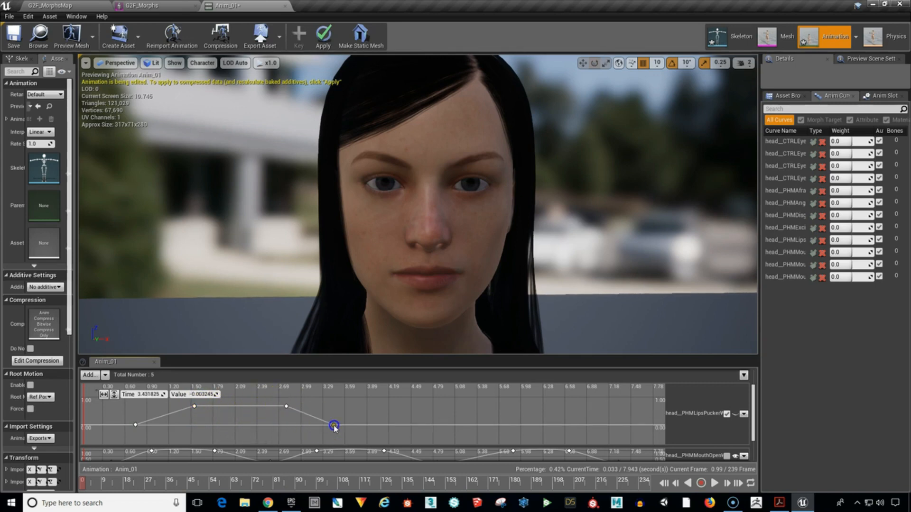
pyautogui.keyDown('shift'); pyautogui.click(415, 404); pyautogui.keyUp('shift')
pyautogui.keyDown('shift'); pyautogui.click(510, 403); pyautogui.keyUp('shift')
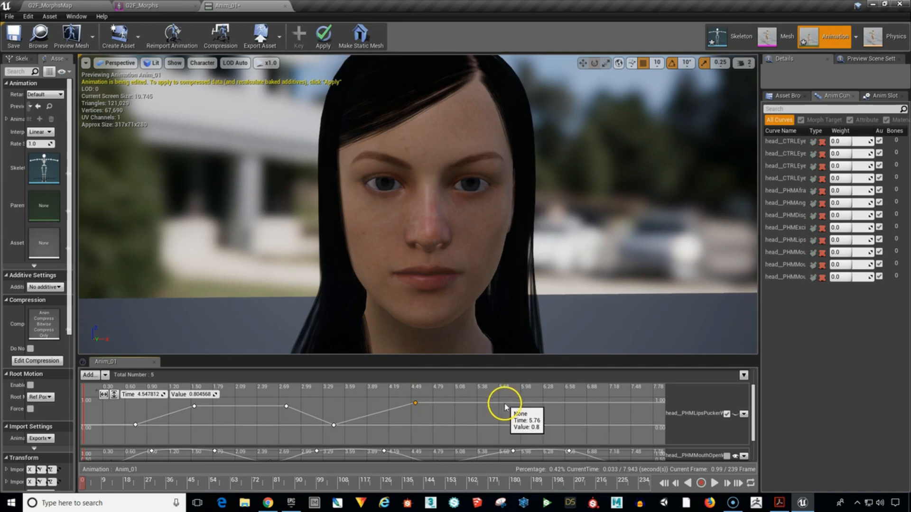
pyautogui.keyDown('shift'); pyautogui.click(573, 426); pyautogui.keyUp('shift')
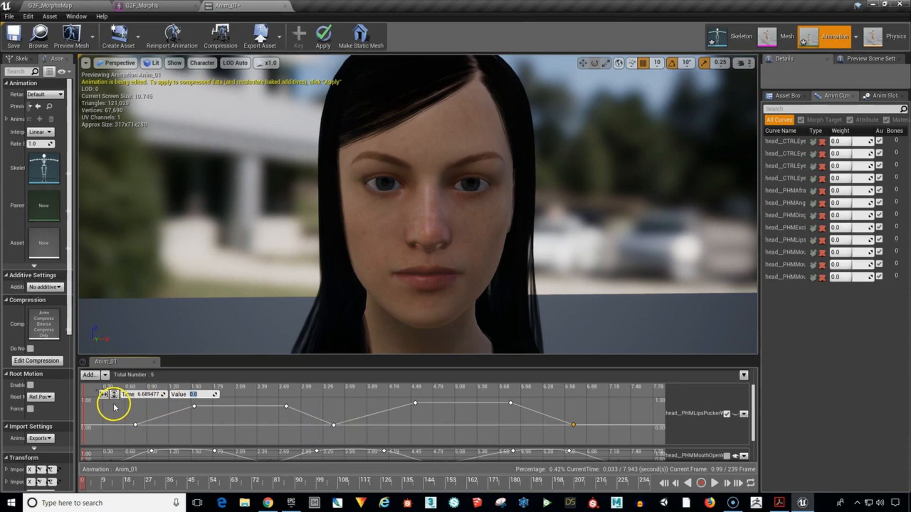
# Smooth all seven keys of the head__PHMLipsPuckerWide curve with automatic cubic interpolation.
pyautogui.moveTo(114, 404); pyautogui.dragTo(596, 430)
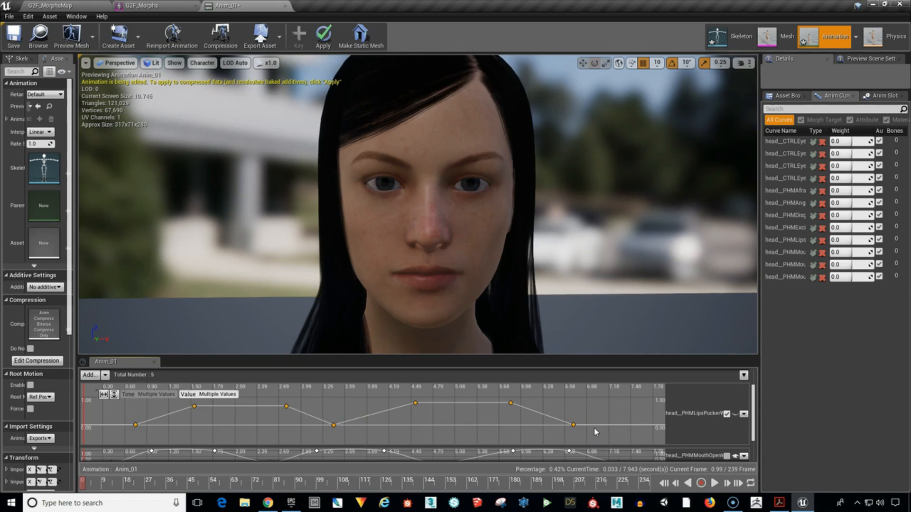
pyautogui.press('1')
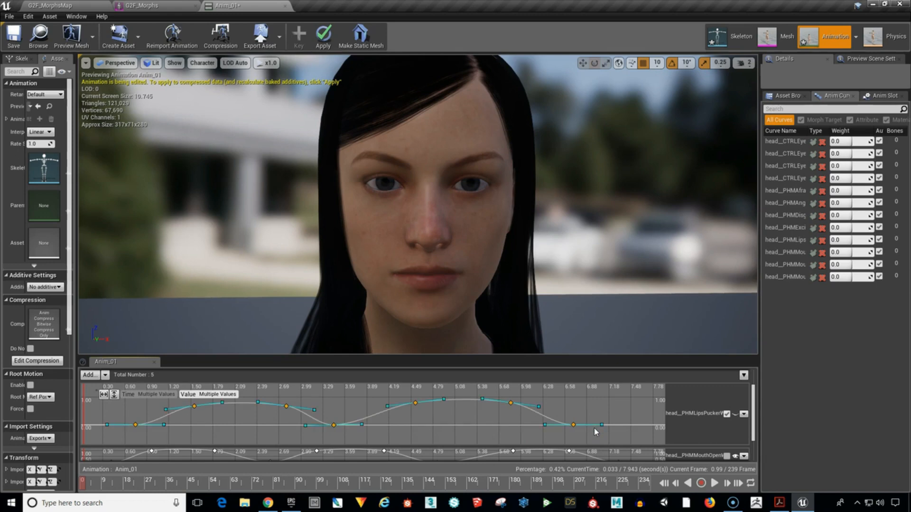
pyautogui.click(575, 406)
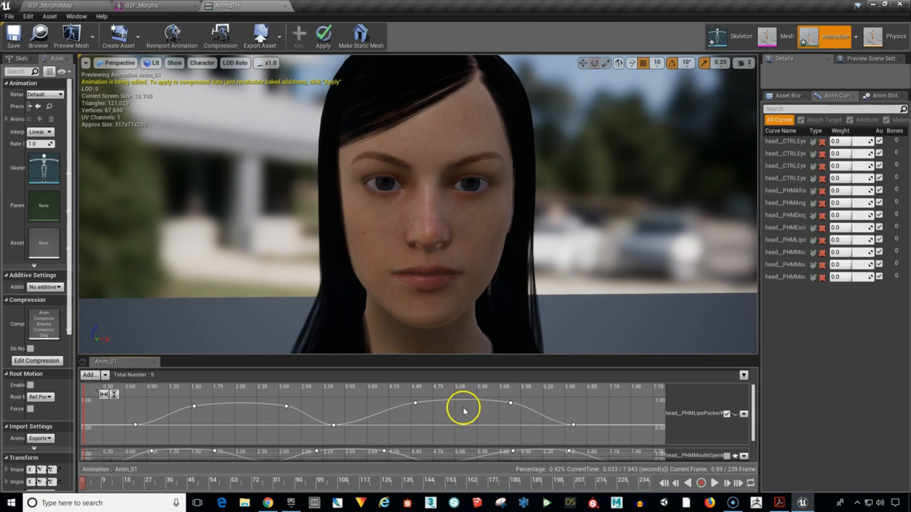
# Set the four upper keys of the head__PHMLipsPuckerWide curve to a value of 1.
pyautogui.moveTo(181, 402); pyautogui.dragTo(518, 409)
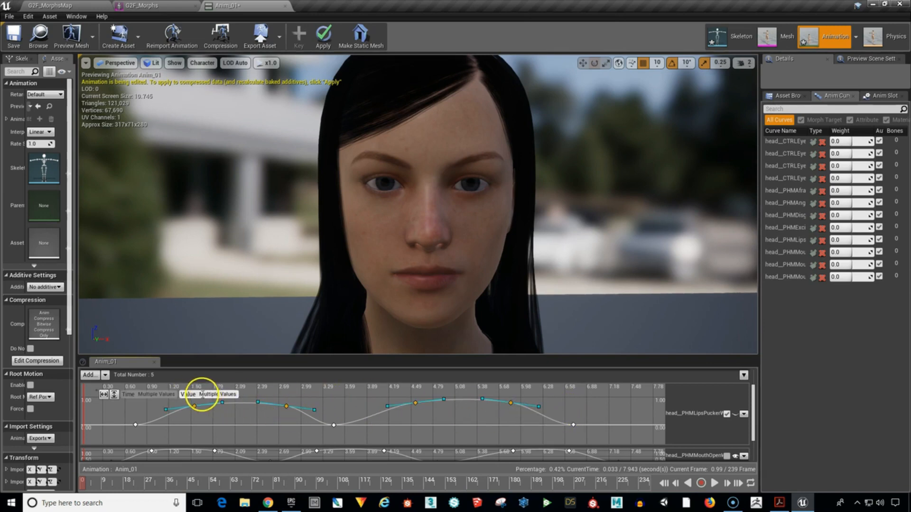
pyautogui.click(203, 394)
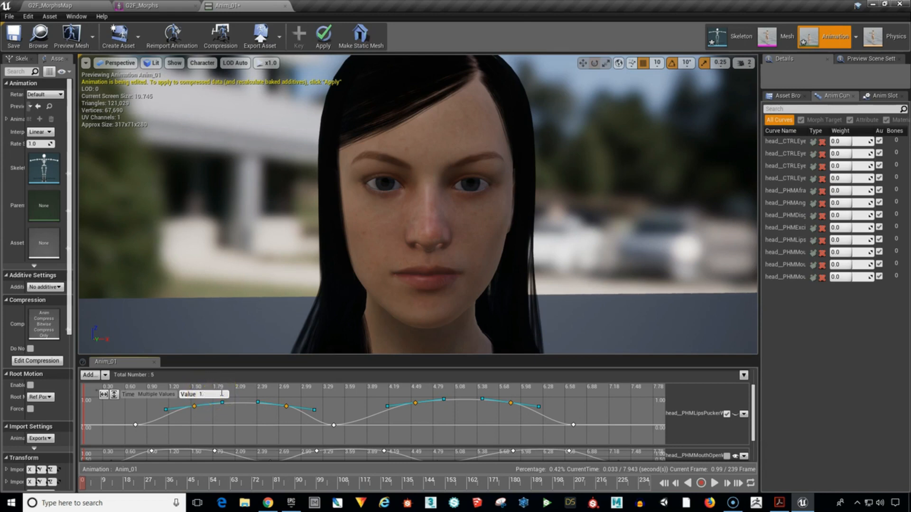
pyautogui.press('Return')
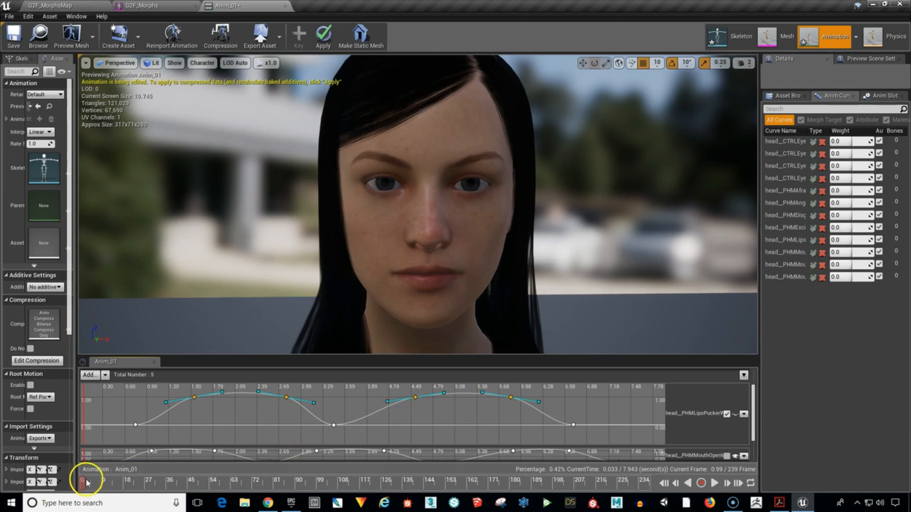
# Lower the four upper keys of the head__PHMLipsPuckerWide curve together to a value of about 0.55.
pyautogui.moveTo(93, 482)
pyautogui.mouseDown()
pyautogui.moveTo(254, 498)
pyautogui.moveTo(602, 494)
pyautogui.moveTo(122, 491)
pyautogui.moveTo(463, 488)
pyautogui.moveTo(422, 481)
pyautogui.moveTo(94, 484)
pyautogui.mouseUp()
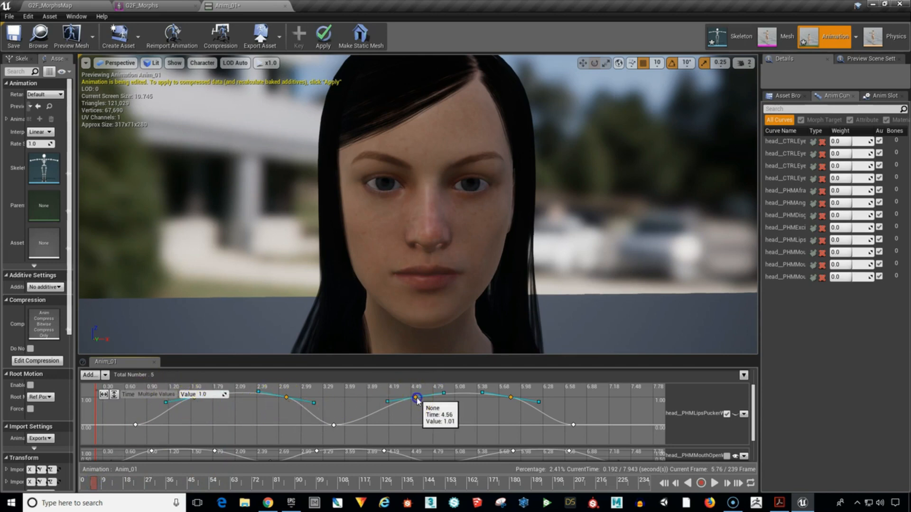
pyautogui.moveTo(417, 400); pyautogui.dragTo(418, 410)
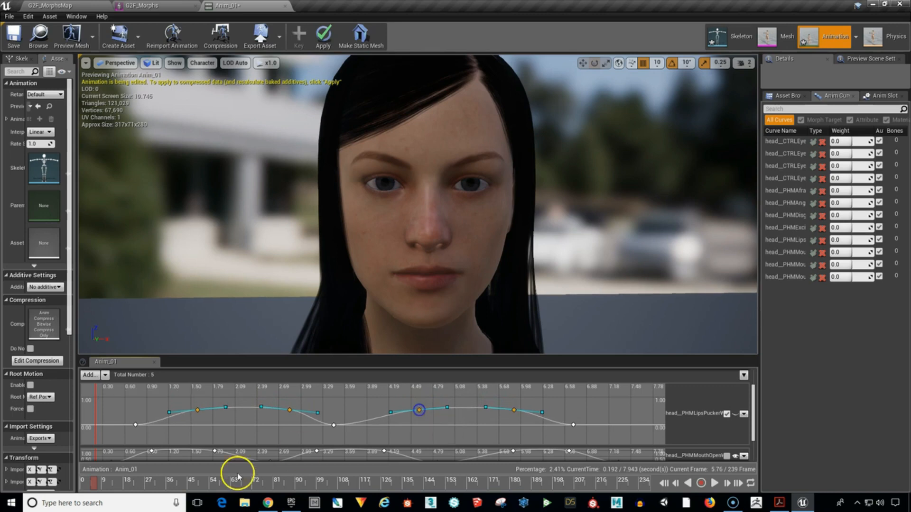
# Play back Anim_01 from the start to check the lip pucker combined with the mouth, blink and eye movement.
pyautogui.moveTo(92, 484); pyautogui.dragTo(74, 498)
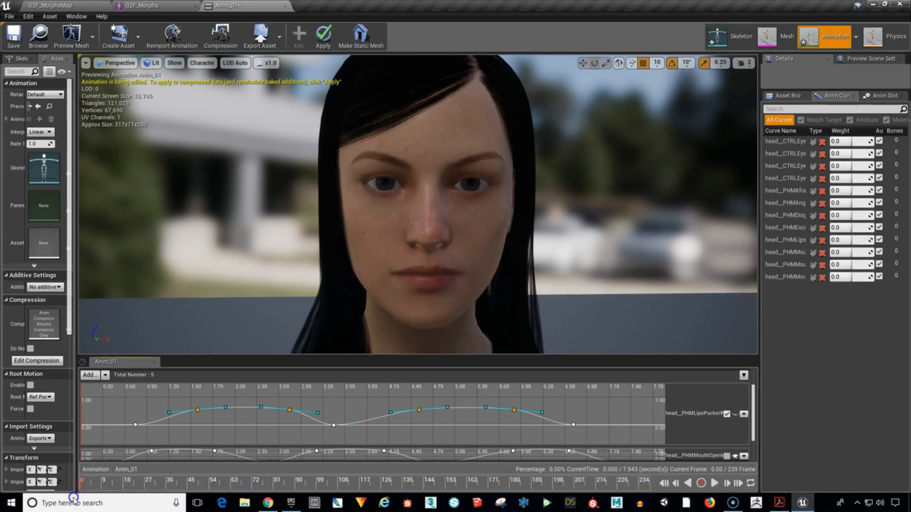
pyautogui.click(714, 482)
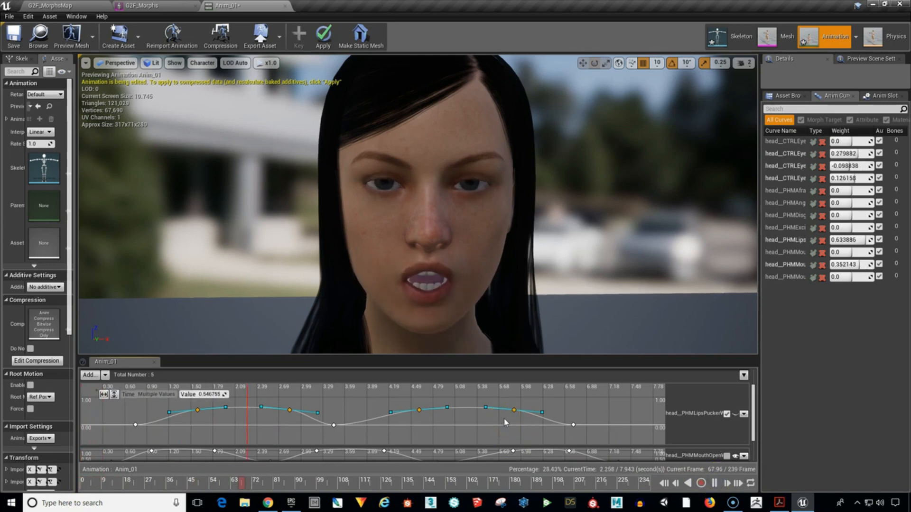
pyautogui.click(555, 404)
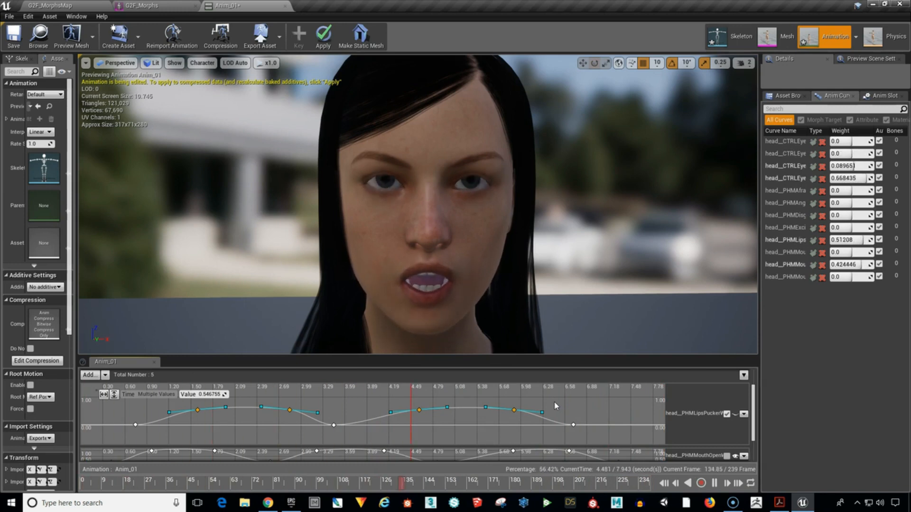
# Apply the curve edits to the compressed animation data and save Anim_01.
pyautogui.click(327, 39)
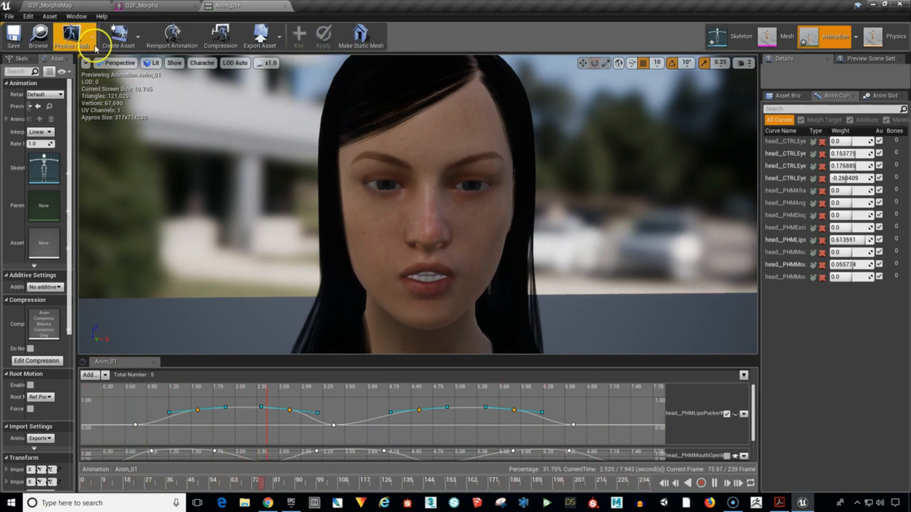
pyautogui.click(15, 40)
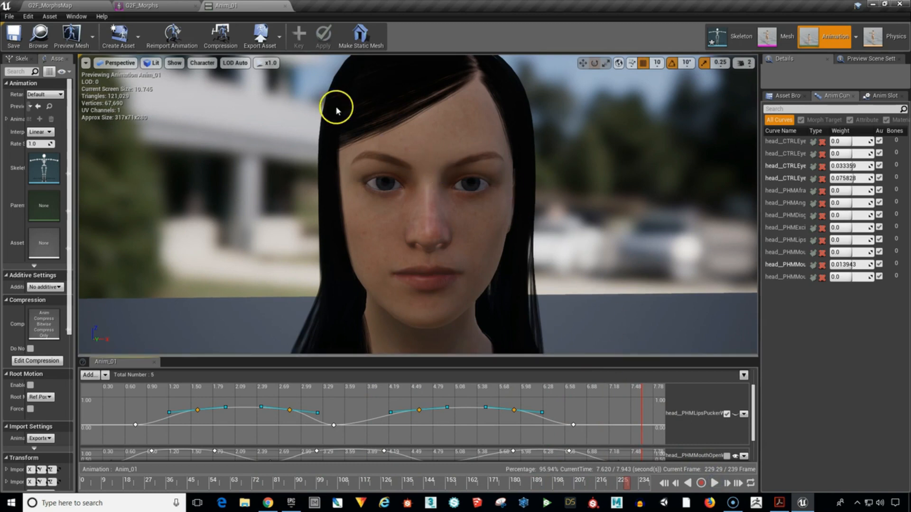
# Switch to the G2F_MorphsMap level and simulate it to view the facial animation on the character.
pyautogui.click(58, 7)
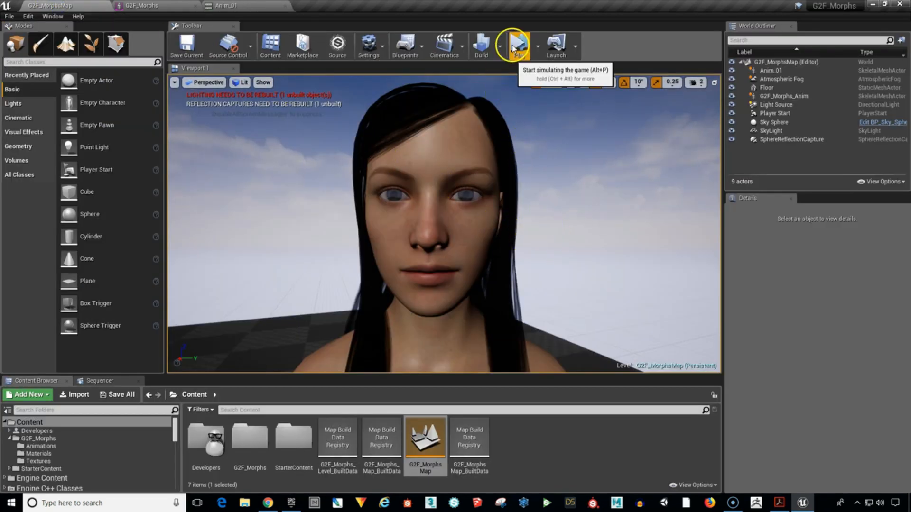
pyautogui.click(537, 46)
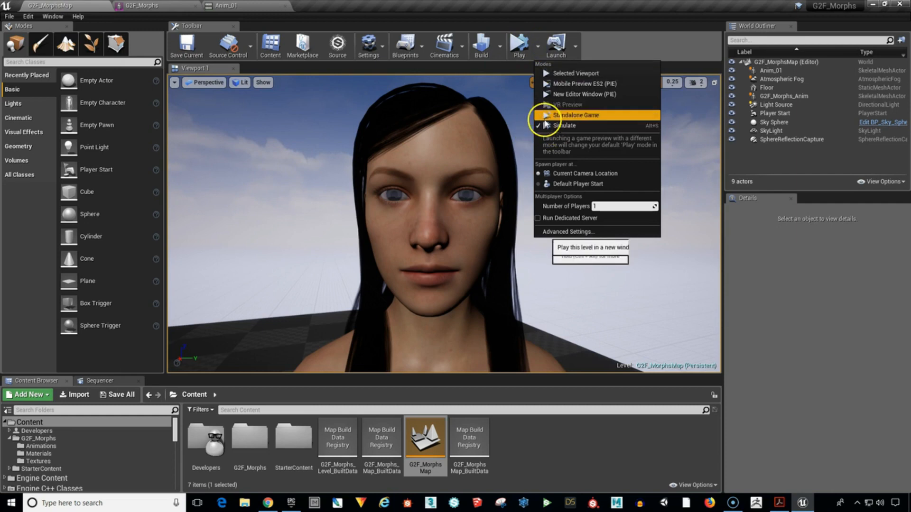
pyautogui.click(518, 43)
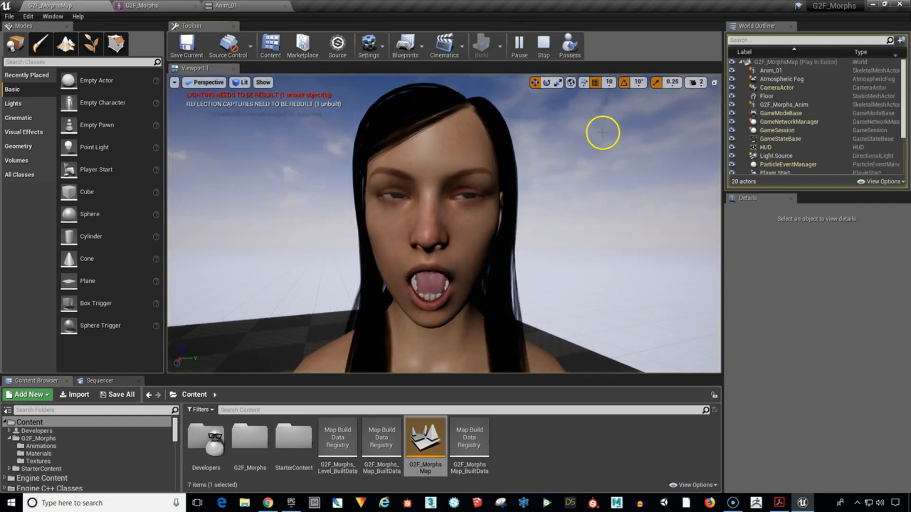
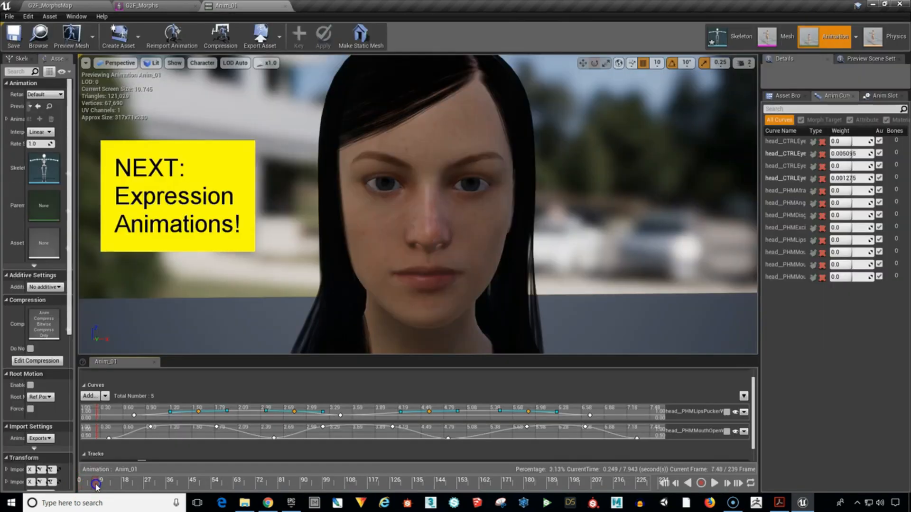
# Scrub and play the Anim_01 animation to review the mouth movements, and return the playhead to the start.
pyautogui.moveTo(112, 486); pyautogui.dragTo(343, 489)
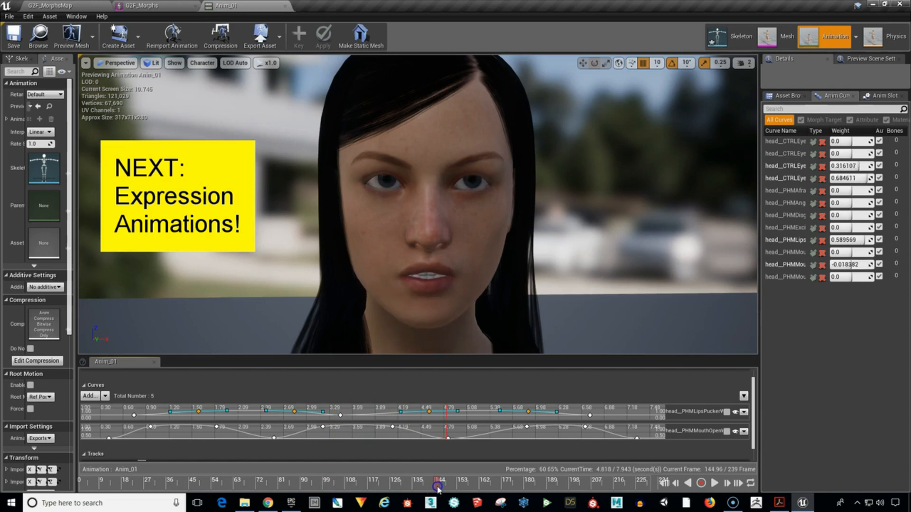
pyautogui.moveTo(460, 488); pyautogui.dragTo(499, 488)
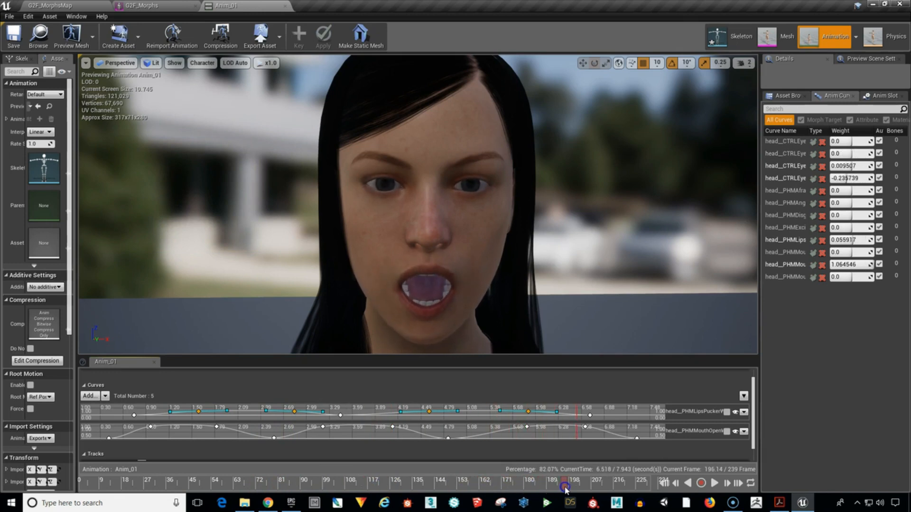
pyautogui.moveTo(575, 490); pyautogui.dragTo(495, 490)
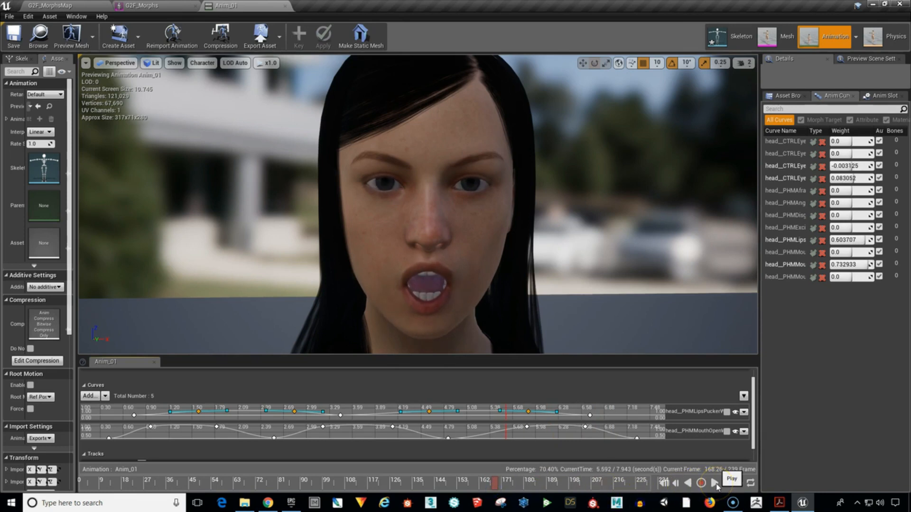
pyautogui.click(715, 483)
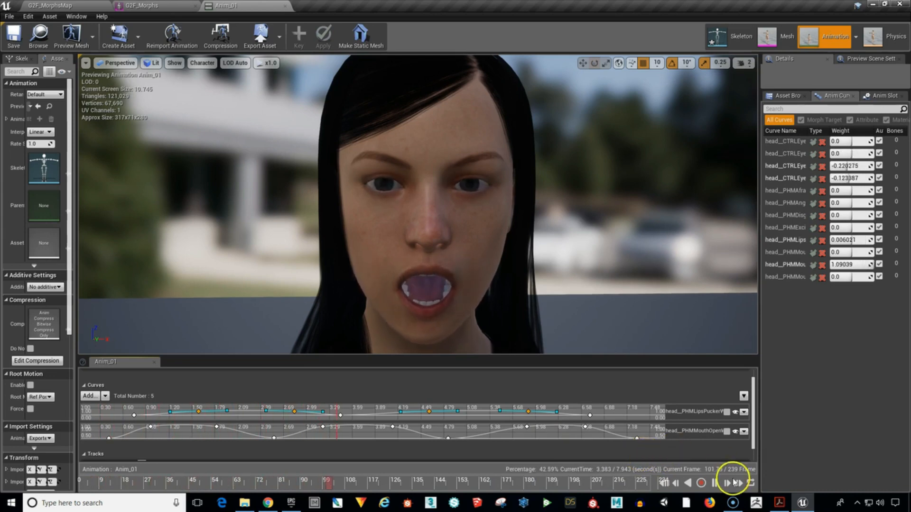
pyautogui.click(715, 484)
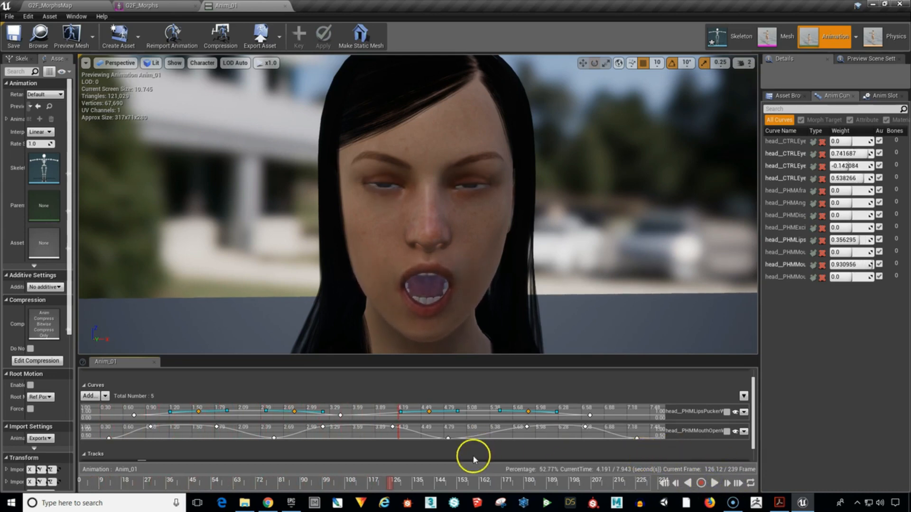
pyautogui.moveTo(391, 482); pyautogui.dragTo(90, 493)
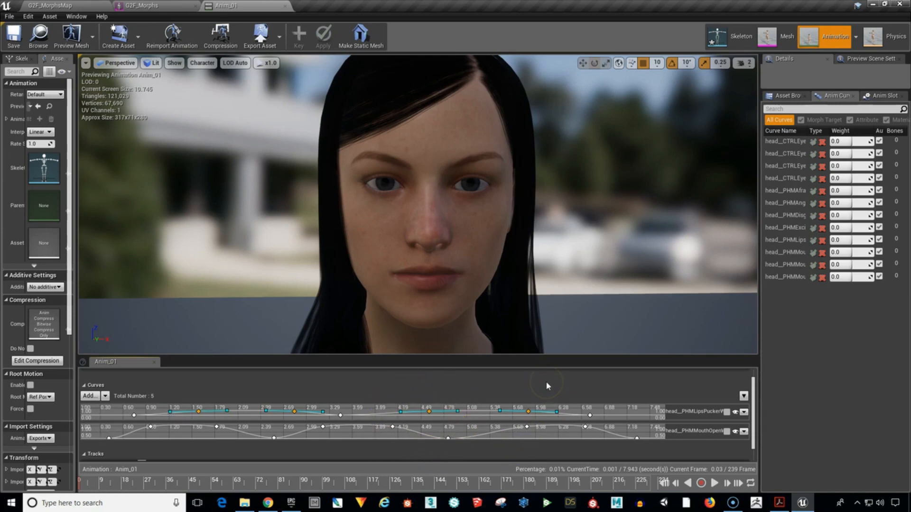
# Remove the head__PHMLipsPuckerWide and head__PHMMouthOpenWide curve tracks from the animation.
pyautogui.click(633, 405)
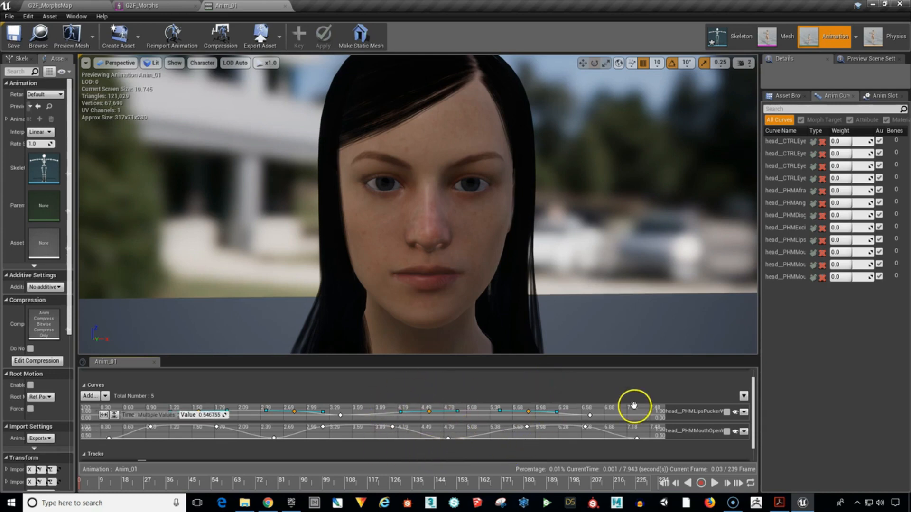
pyautogui.click(593, 429)
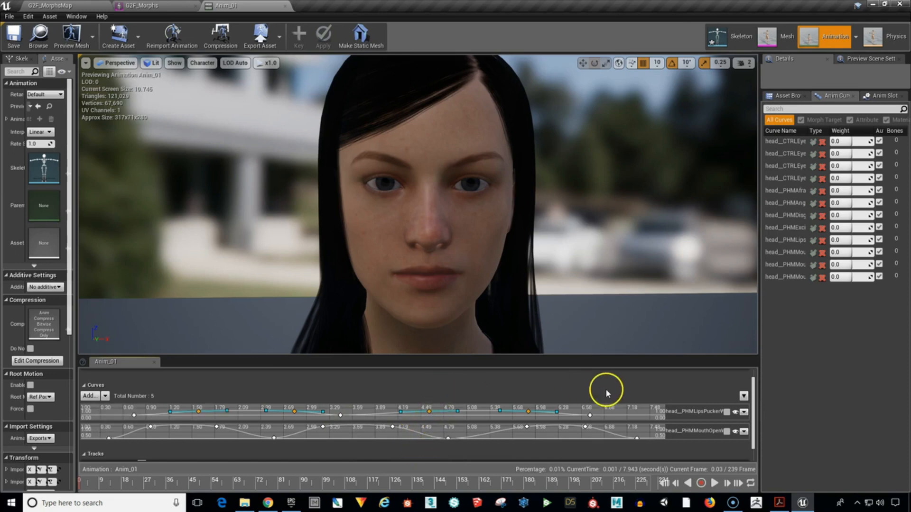
pyautogui.click(744, 412)
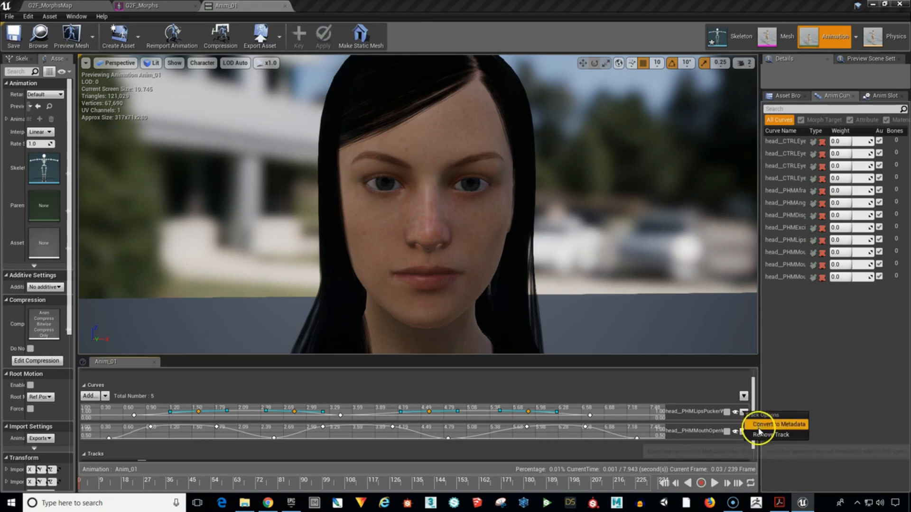
pyautogui.click(759, 435)
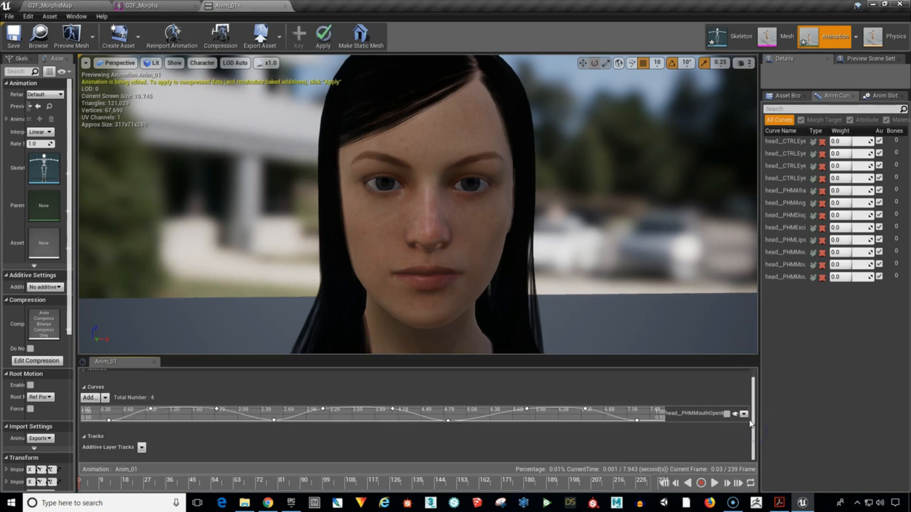
pyautogui.click(744, 414)
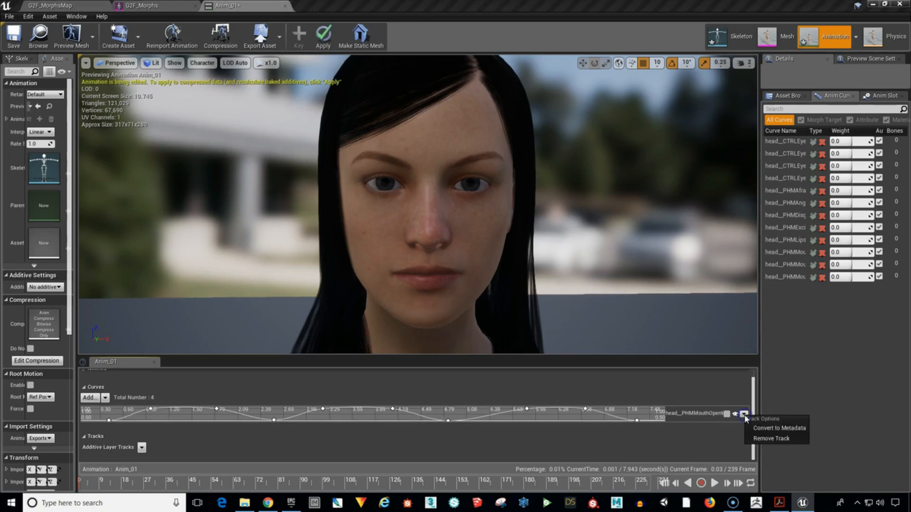
pyautogui.click(759, 438)
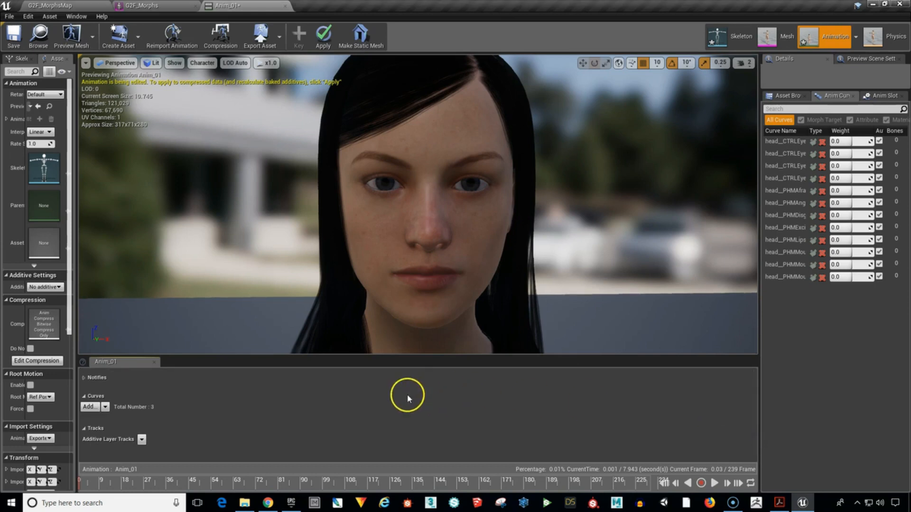
# Add a variable curve for head__PHMAfraid, expand its track and bring the 0 to 1 value range into view.
pyautogui.moveTo(141, 483); pyautogui.dragTo(88, 489)
pyautogui.click(89, 408)
pyautogui.click(110, 443)
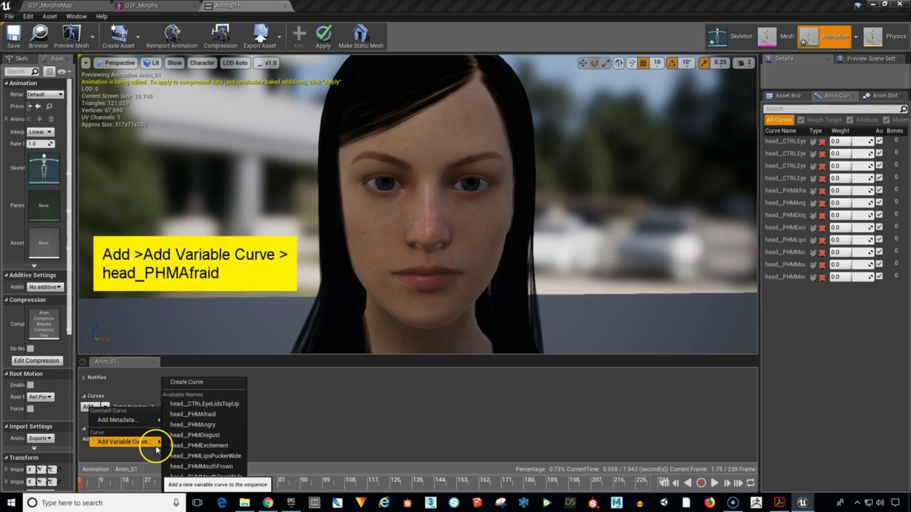
pyautogui.click(222, 416)
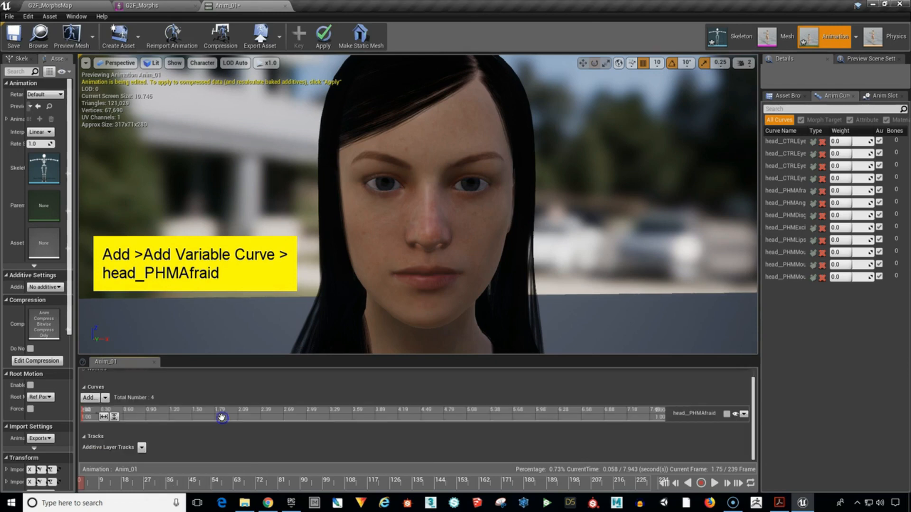
pyautogui.click(727, 415)
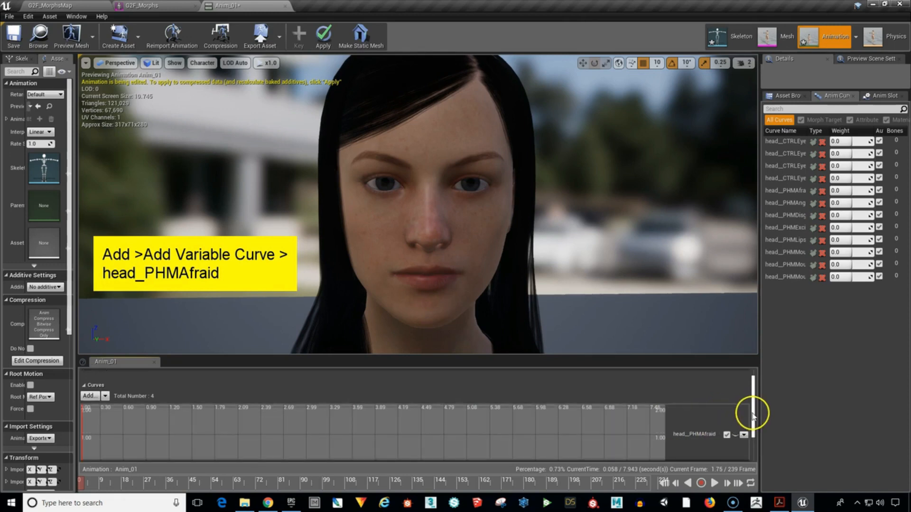
pyautogui.moveTo(753, 412); pyautogui.dragTo(754, 428)
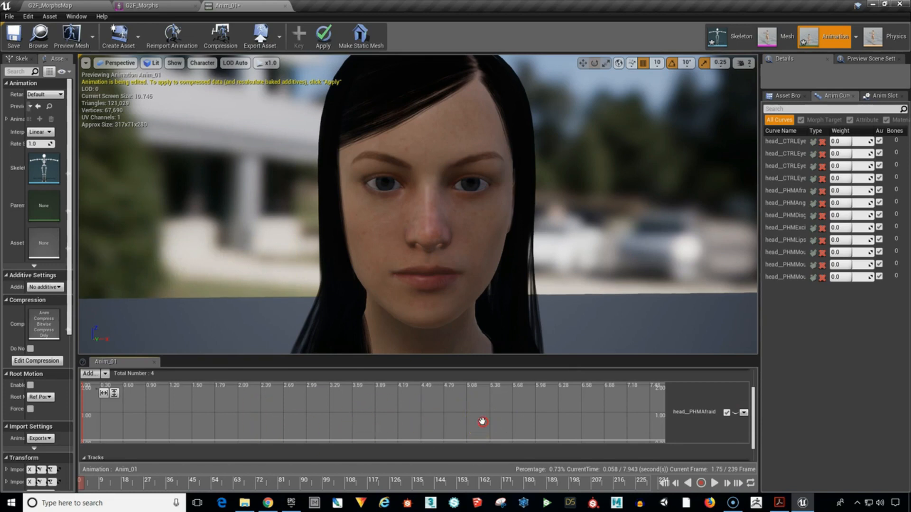
pyautogui.moveTo(482, 421); pyautogui.dragTo(482, 415, button='right')
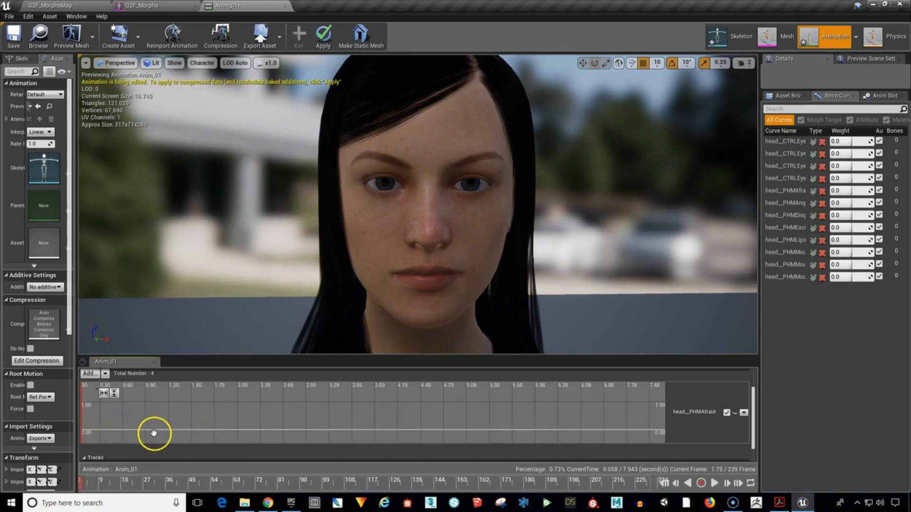
# Add head__PHMAfraid keys at about 0.4 s (value 0), 1.06 s and 1.8 s (about 0.96) and 2.4 s, setting the last key's value to 0.
pyautogui.click(117, 429)
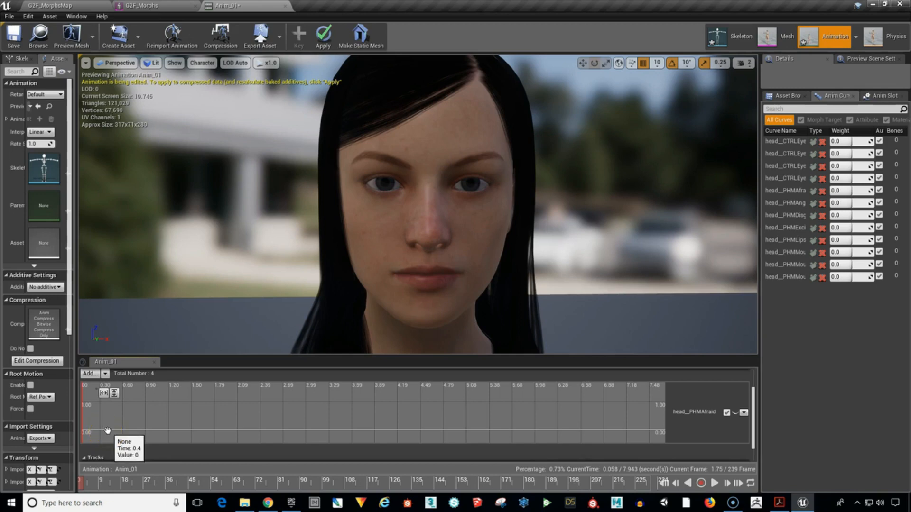
pyautogui.click(108, 431)
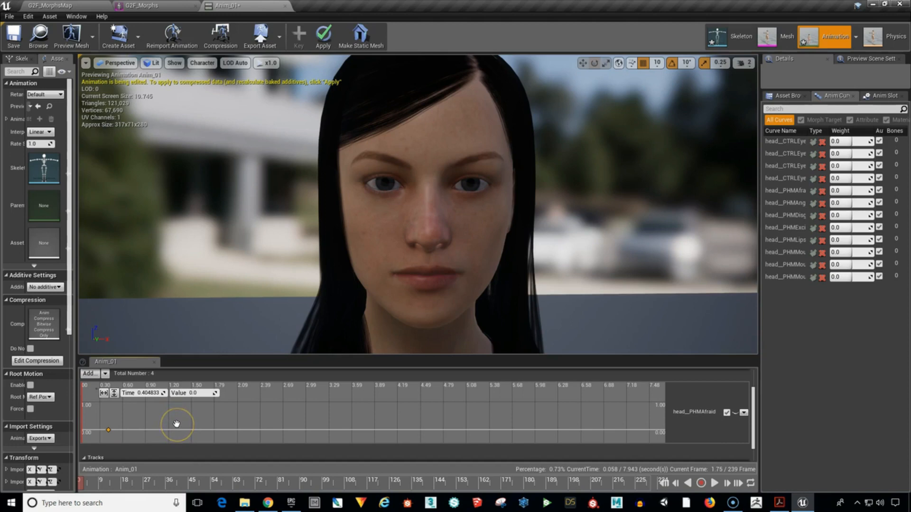
pyautogui.keyDown('shift'); pyautogui.click(158, 402); pyautogui.keyUp('shift')
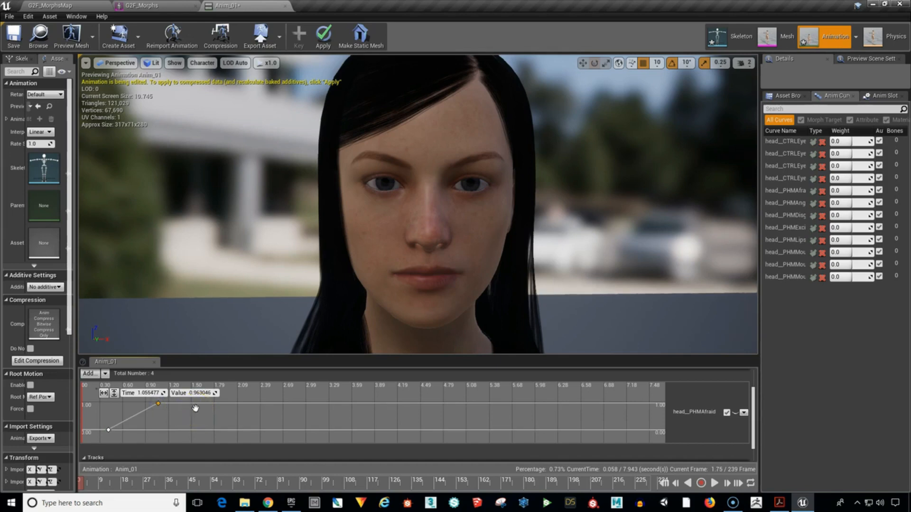
pyautogui.keyDown('shift'); pyautogui.click(215, 403); pyautogui.keyUp('shift')
pyautogui.click(256, 429)
pyautogui.keyDown('shift'); pyautogui.click(261, 432); pyautogui.keyUp('shift')
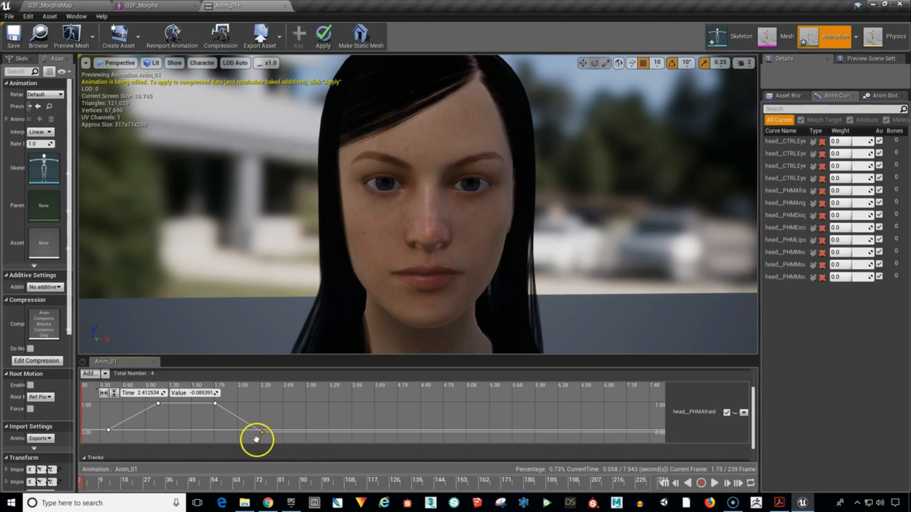
pyautogui.click(208, 393)
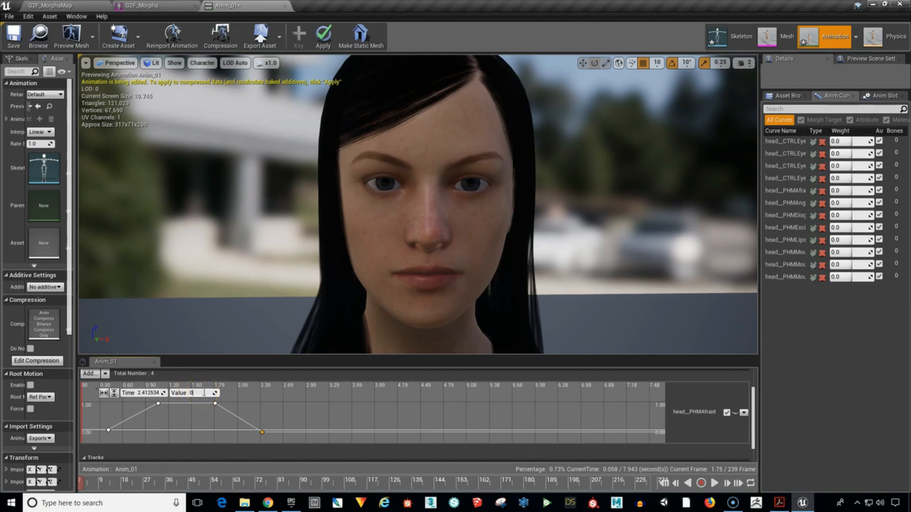
pyautogui.press('Return')
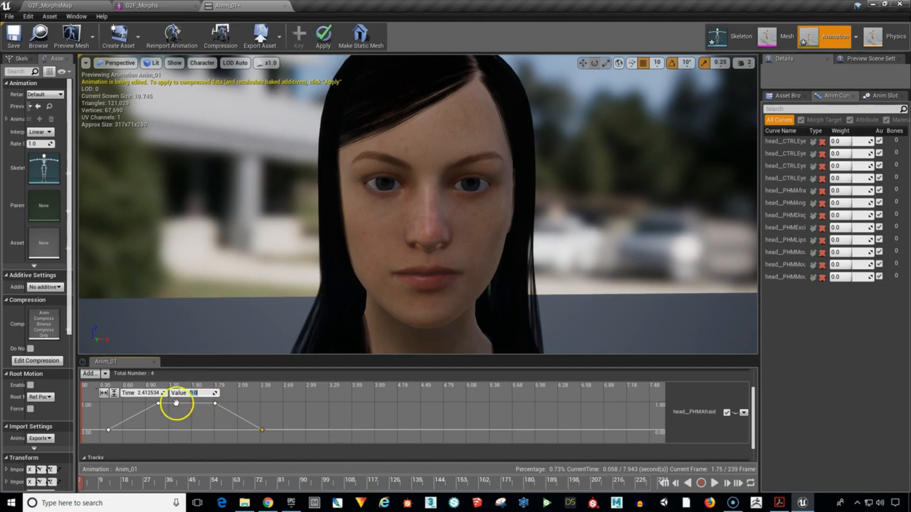
# Smooth all four head__PHMAfraid keys with Auto cubic interpolation and scrub to about 1.45 s to preview the expression.
pyautogui.click(99, 403)
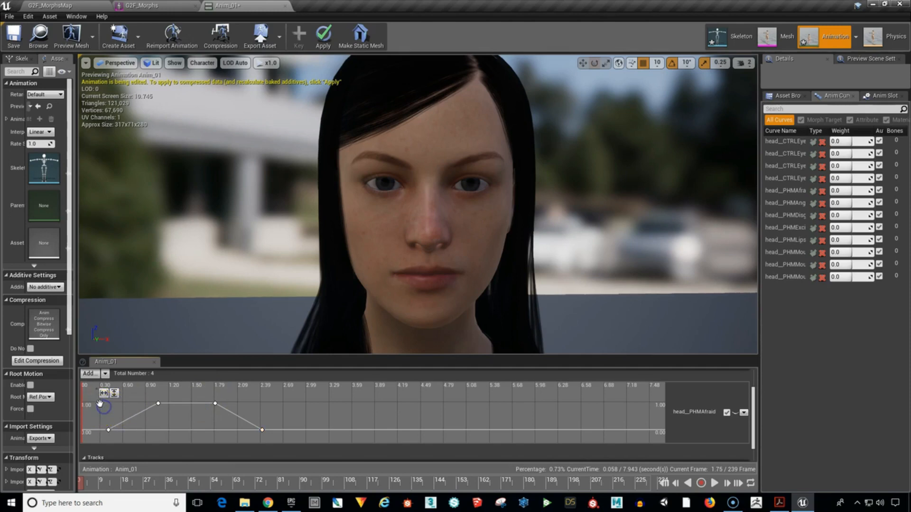
pyautogui.moveTo(137, 407); pyautogui.dragTo(269, 434)
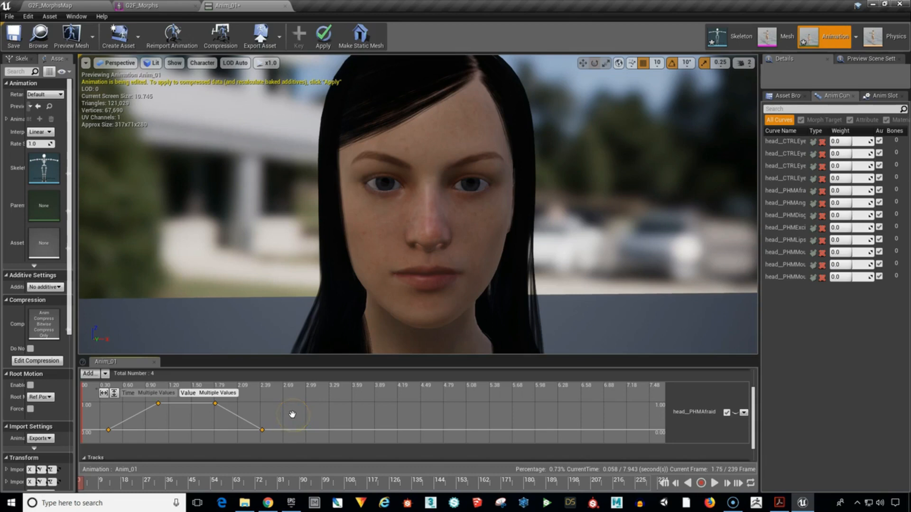
pyautogui.press('1')
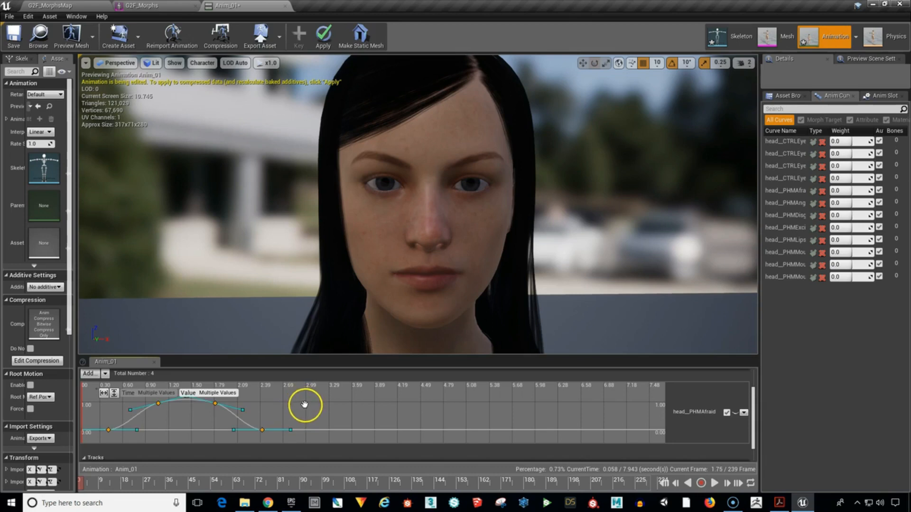
pyautogui.click(305, 404)
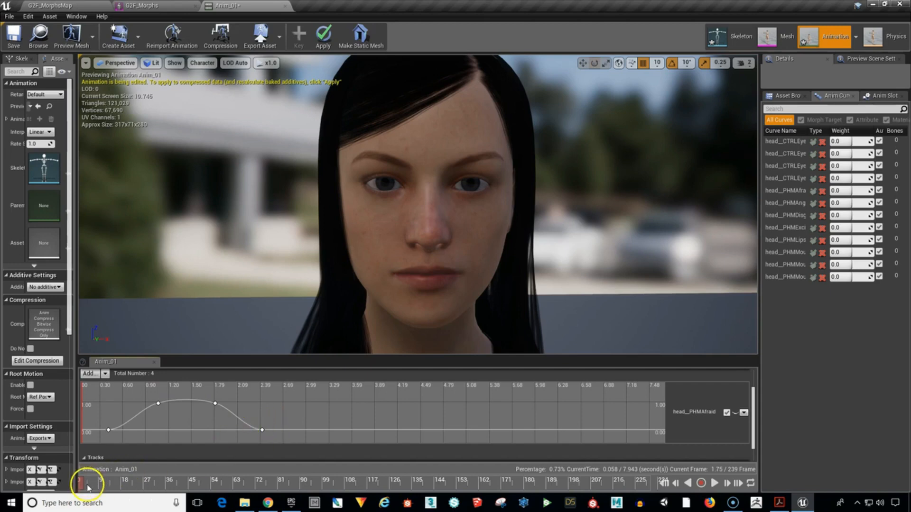
pyautogui.moveTo(88, 487); pyautogui.dragTo(185, 501)
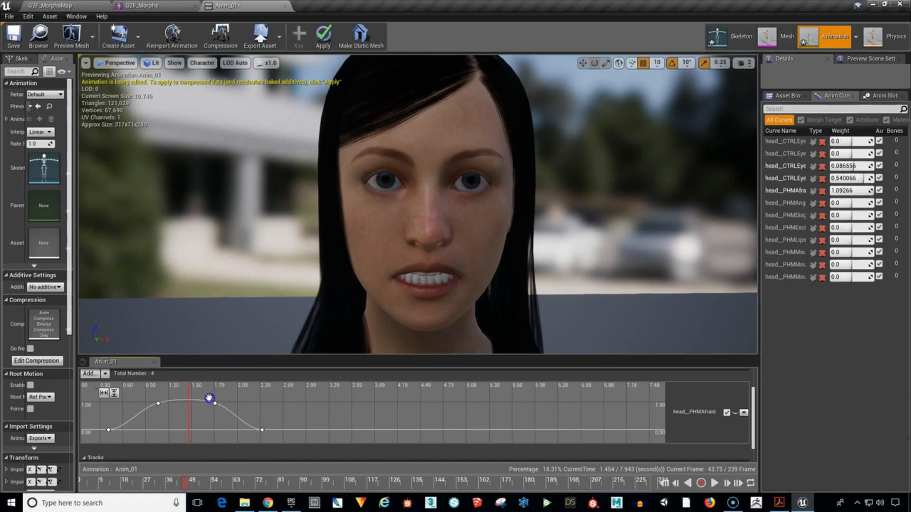
# Move the last two head__PHMAfraid keys to about 3.1 s and 3.7 s, and play the animation from near the start.
pyautogui.moveTo(209, 398); pyautogui.dragTo(364, 427)
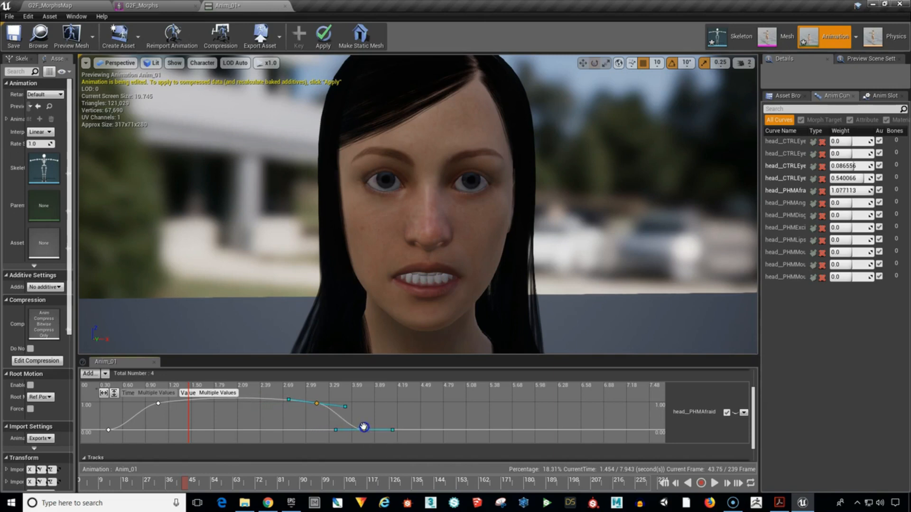
pyautogui.click(405, 411)
pyautogui.moveTo(187, 481); pyautogui.dragTo(88, 493)
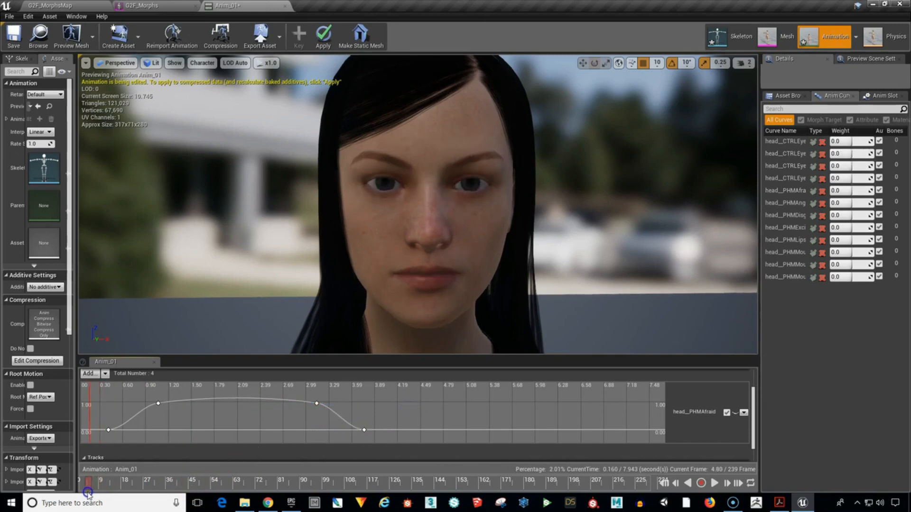
pyautogui.click(714, 482)
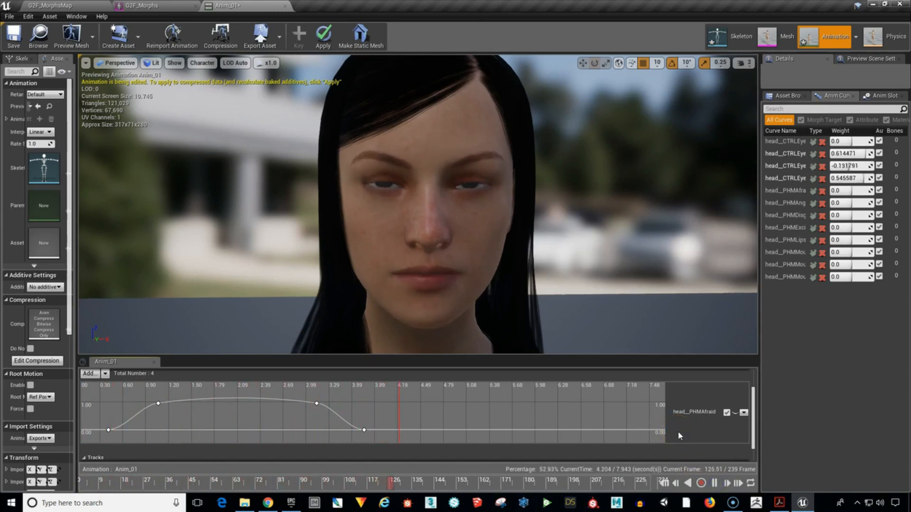
pyautogui.click(714, 483)
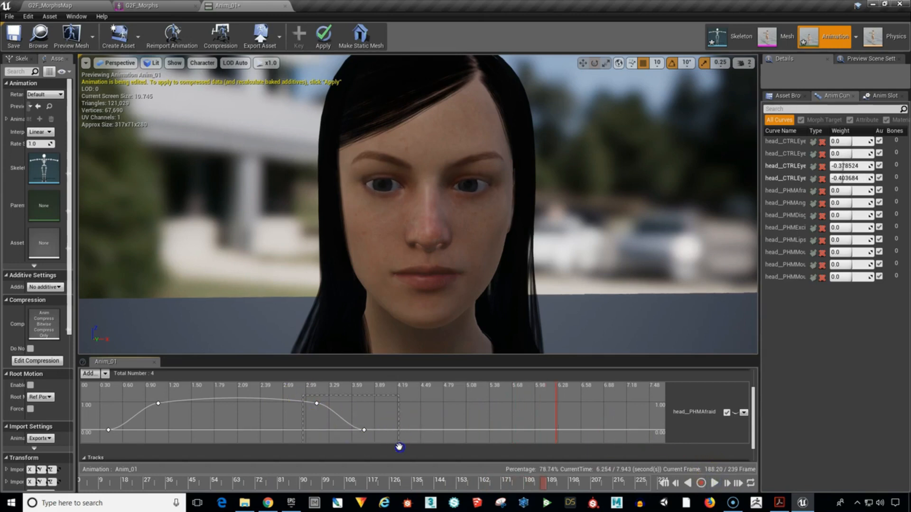
# Move the last two head__PHMAfraid keys back to about 1.8 s and 2.4 s.
pyautogui.moveTo(399, 447); pyautogui.dragTo(399, 447)
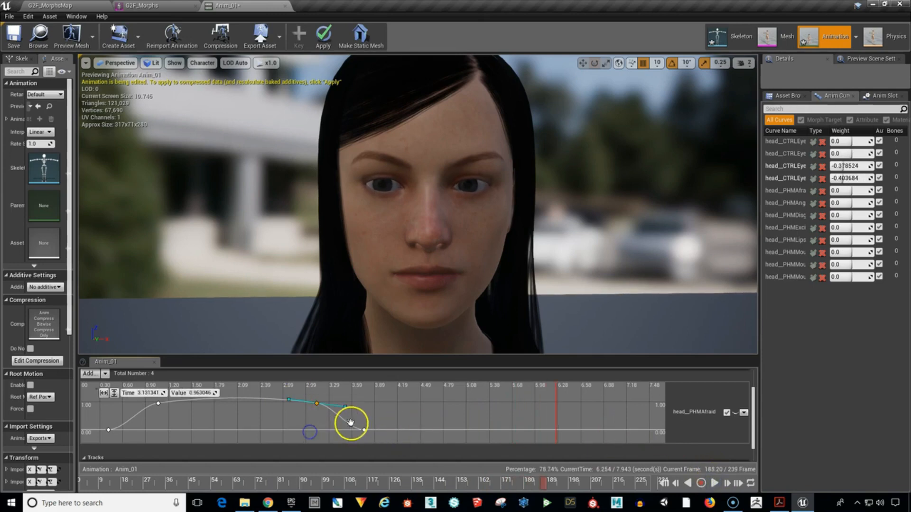
pyautogui.click(315, 401)
pyautogui.moveTo(370, 434); pyautogui.dragTo(261, 434)
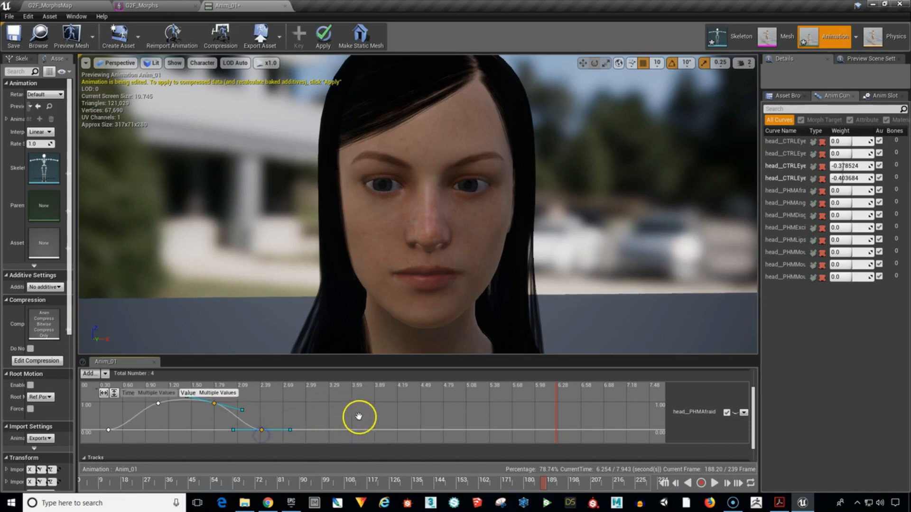
# Scrub from near the start to about 2.9 s to preview the afraid expression, and collapse the head__PHMAfraid track.
pyautogui.click(384, 415)
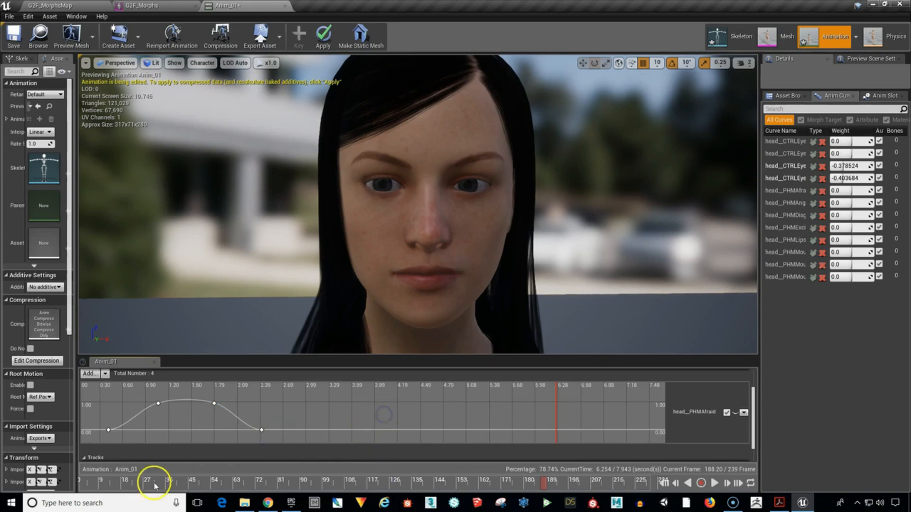
pyautogui.moveTo(95, 483); pyautogui.dragTo(294, 481)
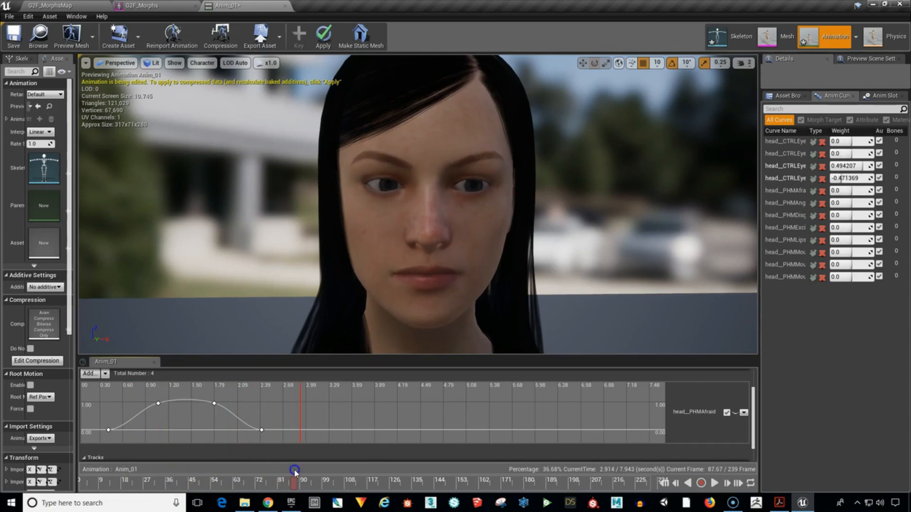
pyautogui.click(735, 412)
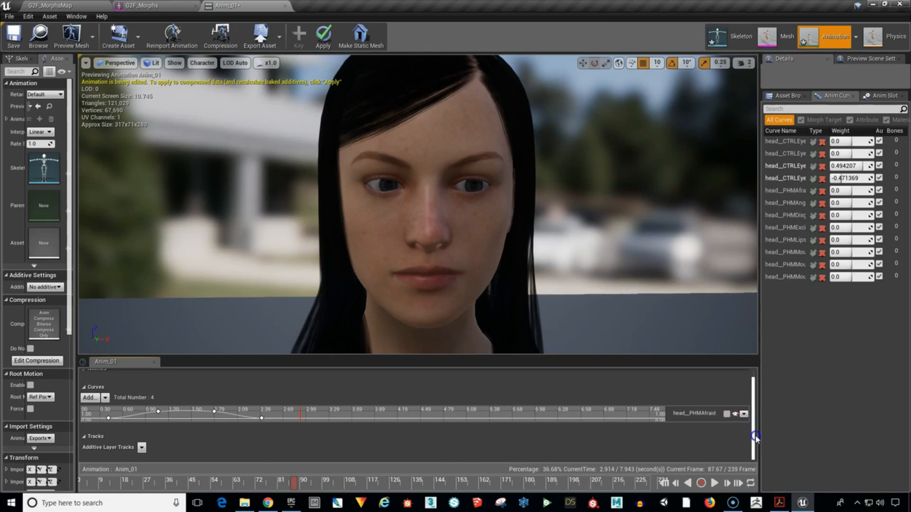
# Add a head__PHMDisgust variable curve to the animation and expand its track for keyframing.
pyautogui.click(89, 397)
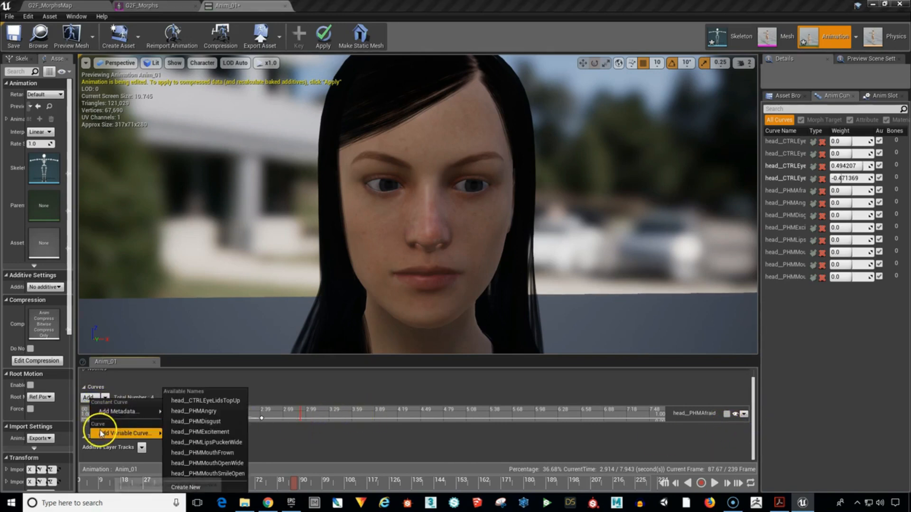
pyautogui.moveTo(101, 434)
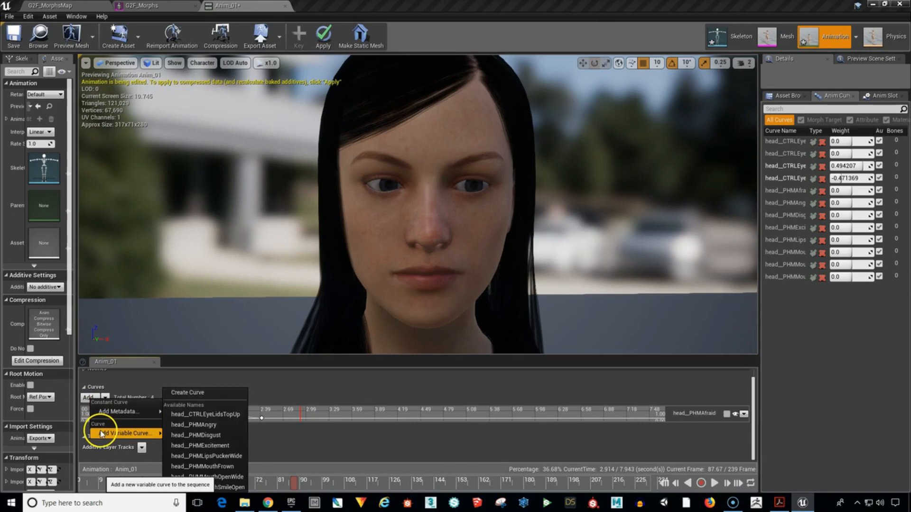
pyautogui.click(222, 436)
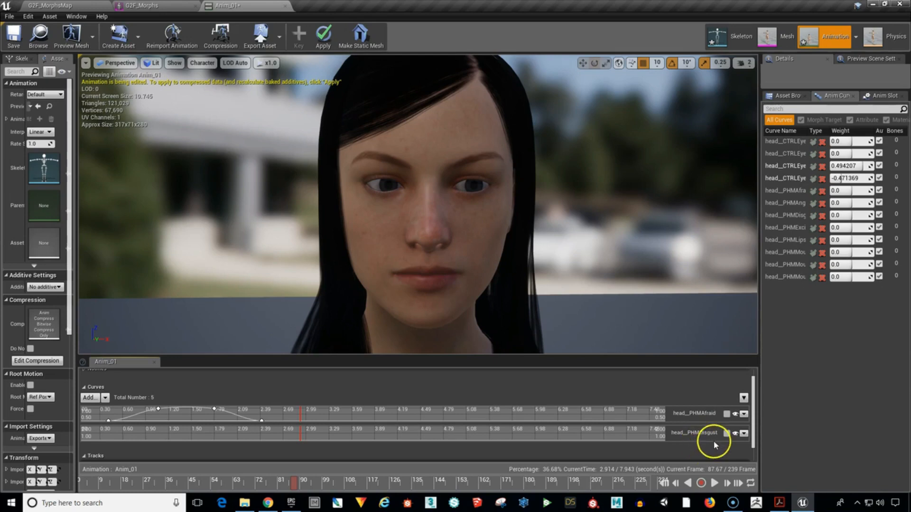
pyautogui.click(727, 433)
pyautogui.moveTo(754, 416); pyautogui.dragTo(758, 433)
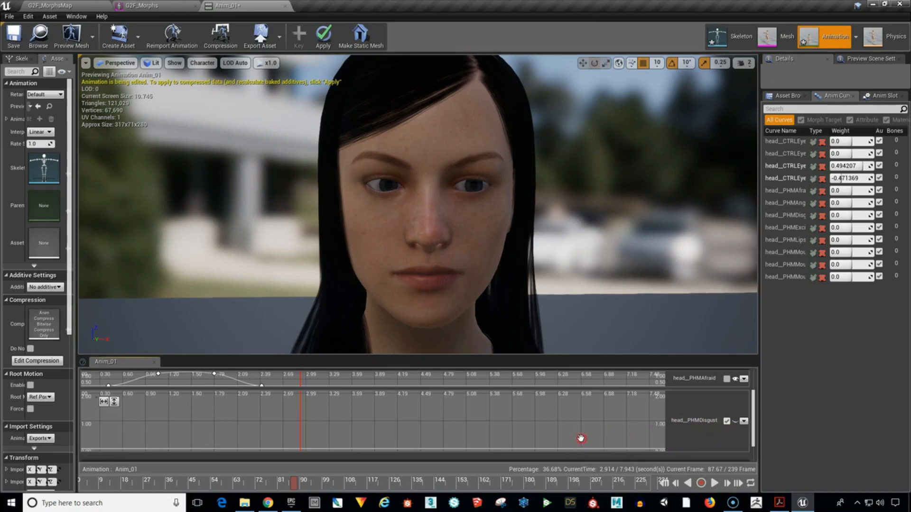
pyautogui.moveTo(580, 439); pyautogui.dragTo(585, 423, button='right')
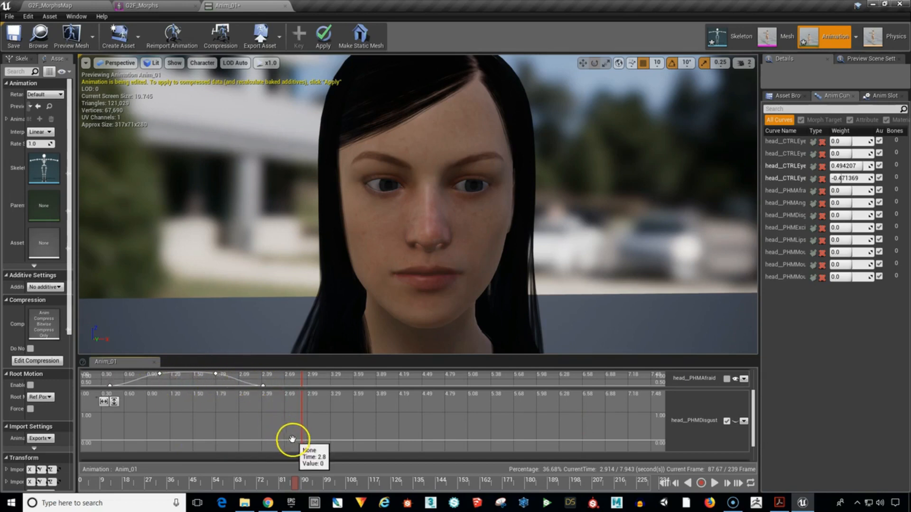
# Add head__PHMDisgust keys at about 3.1 s (value 0), 3.67 s and 4.28 s (about 0.96), and 4.74 s (near 0).
pyautogui.keyDown('shift'); pyautogui.click(316, 441); pyautogui.keyUp('shift')
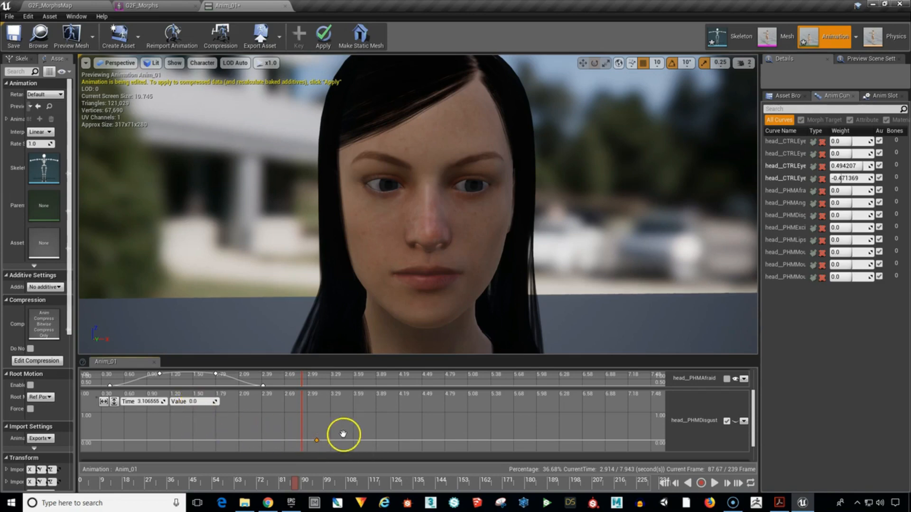
pyautogui.keyDown('shift'); pyautogui.click(359, 413); pyautogui.keyUp('shift')
pyautogui.keyDown('shift'); pyautogui.click(405, 414); pyautogui.keyUp('shift')
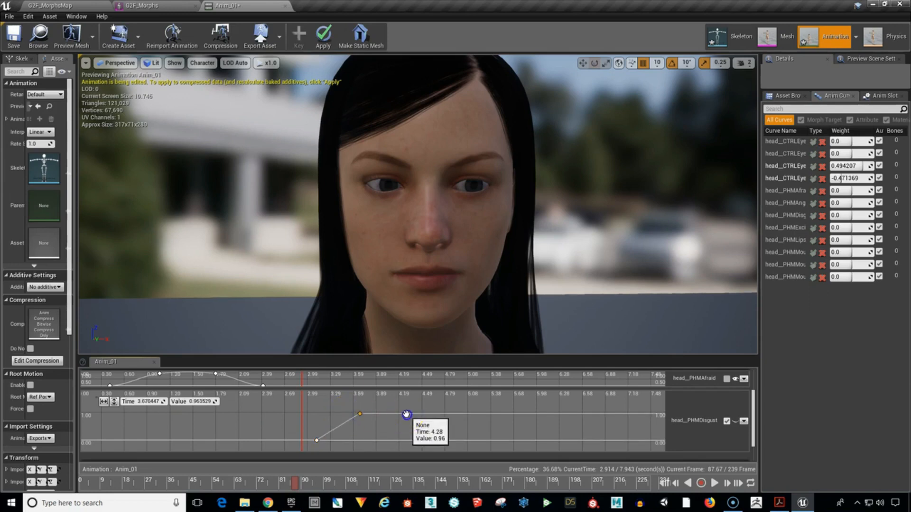
pyautogui.keyDown('shift'); pyautogui.click(440, 442); pyautogui.keyUp('shift')
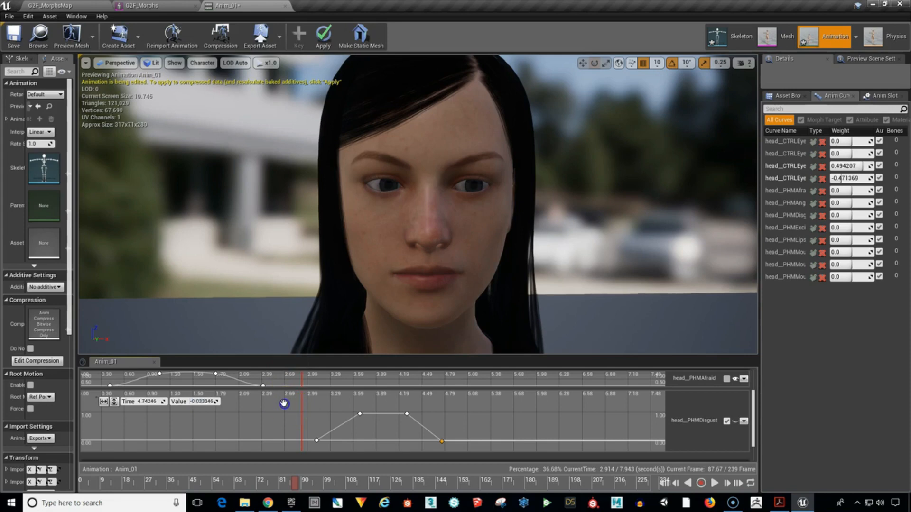
# Smooth all four head__PHMDisgust keys with Auto cubic interpolation and scrub to about 5.1 s to preview the expression.
pyautogui.moveTo(455, 448); pyautogui.dragTo(456, 446)
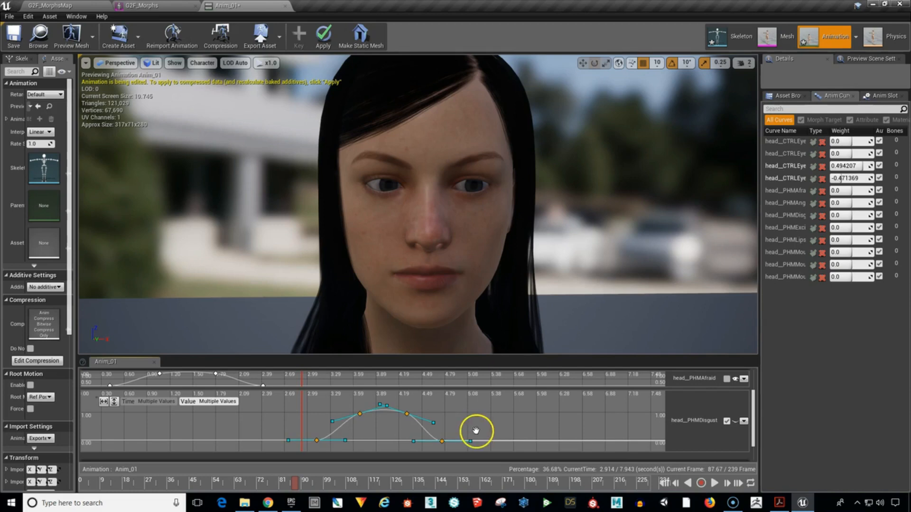
pyautogui.click(475, 428)
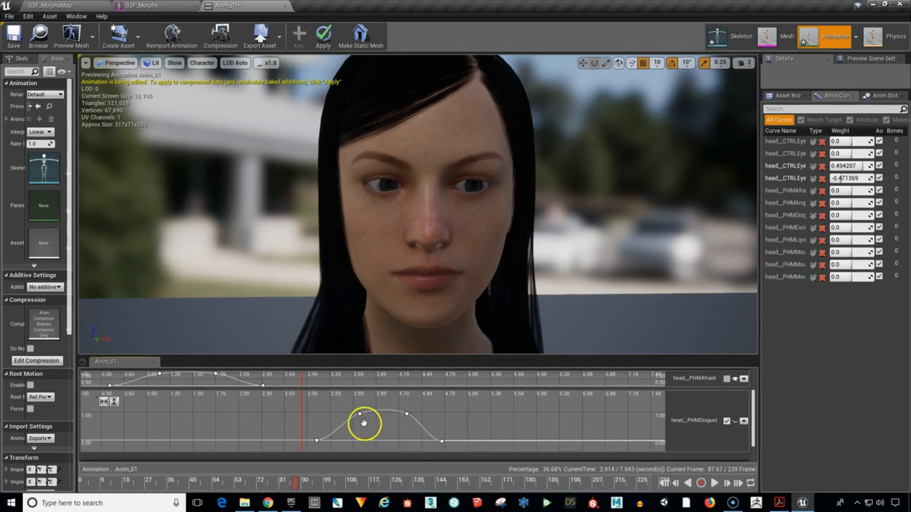
pyautogui.moveTo(289, 485); pyautogui.dragTo(461, 484)
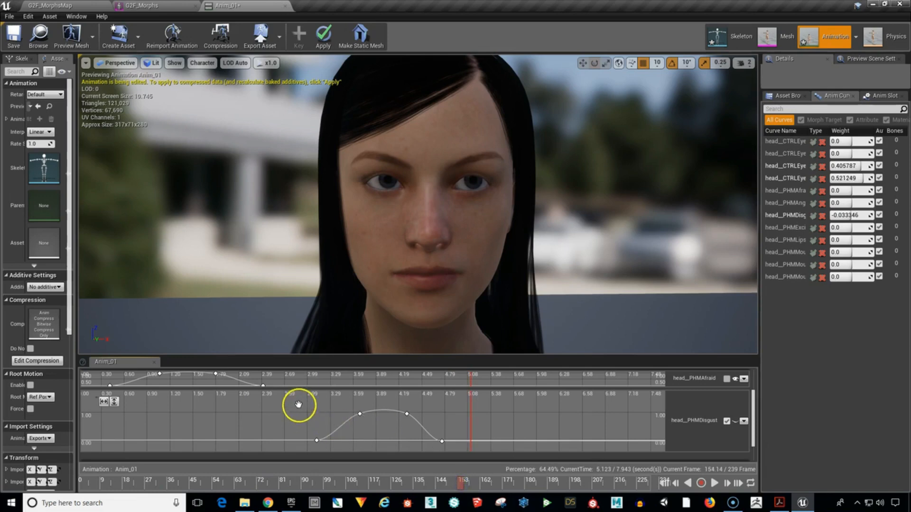
# Move all four head__PHMDisgust keys earlier to span about 0.6 s to 2.2 s, and scrub through the overlap with head__PHMAfraid.
pyautogui.moveTo(451, 448); pyautogui.dragTo(451, 448)
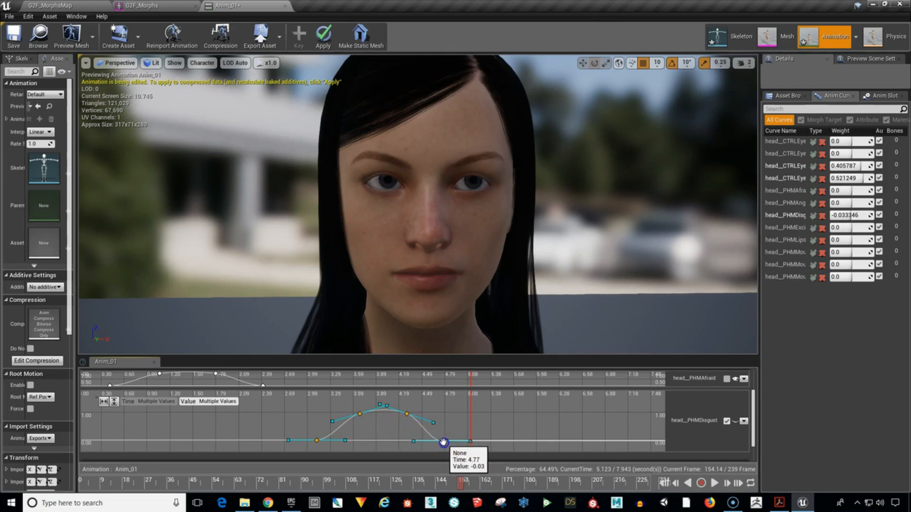
pyautogui.moveTo(443, 443); pyautogui.dragTo(250, 462)
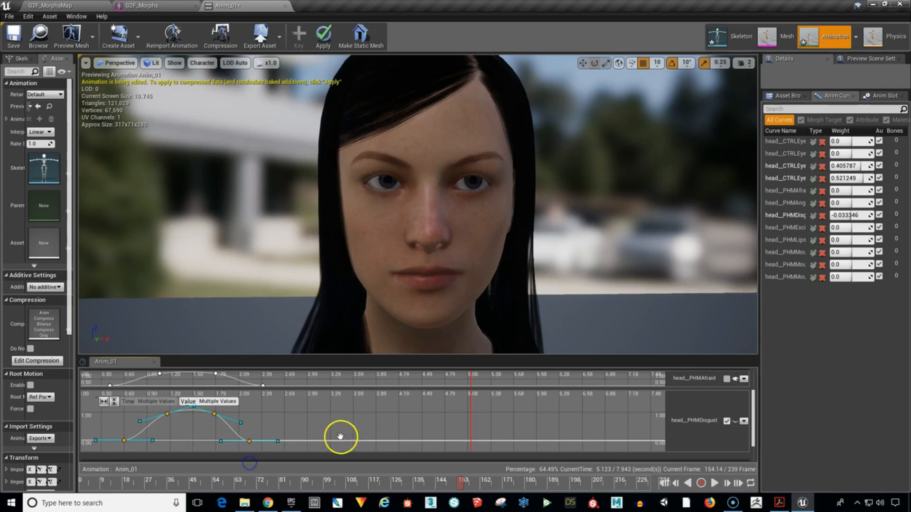
pyautogui.moveTo(340, 437); pyautogui.dragTo(359, 421)
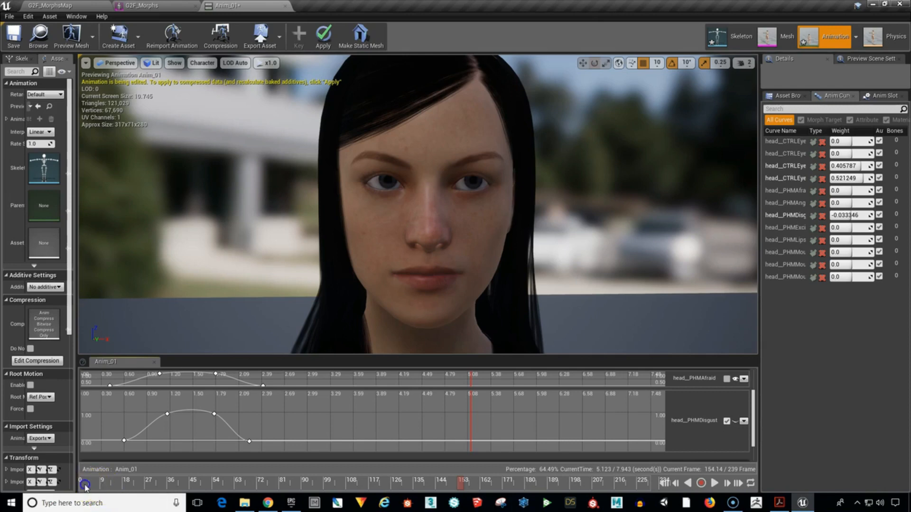
pyautogui.moveTo(84, 486); pyautogui.dragTo(236, 465)
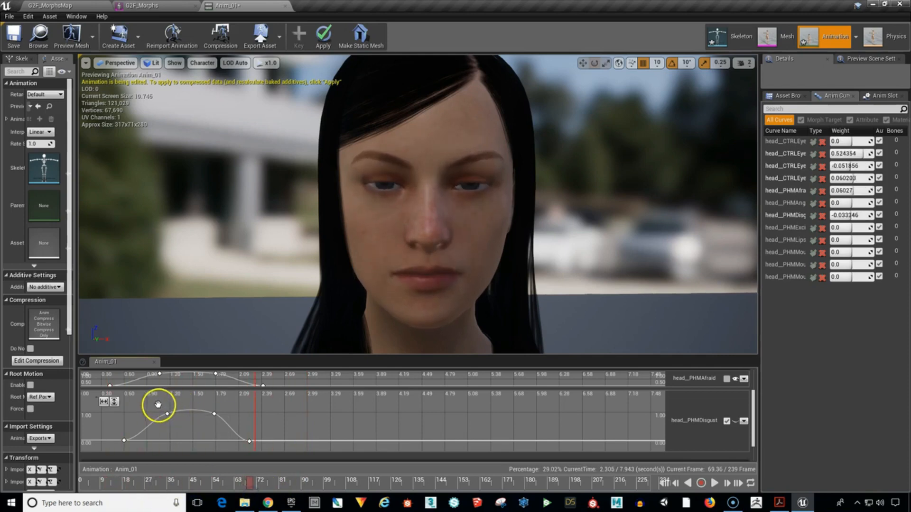
# Lower the two middle head__PHMDisgust keys to about 0.5, previewing the blended expression at about 1.45 s.
pyautogui.moveTo(217, 421); pyautogui.dragTo(215, 424)
pyautogui.moveTo(247, 482); pyautogui.dragTo(190, 489)
pyautogui.moveTo(215, 424)
pyautogui.mouseDown()
pyautogui.moveTo(215, 434)
pyautogui.moveTo(215, 428)
pyautogui.mouseUp()
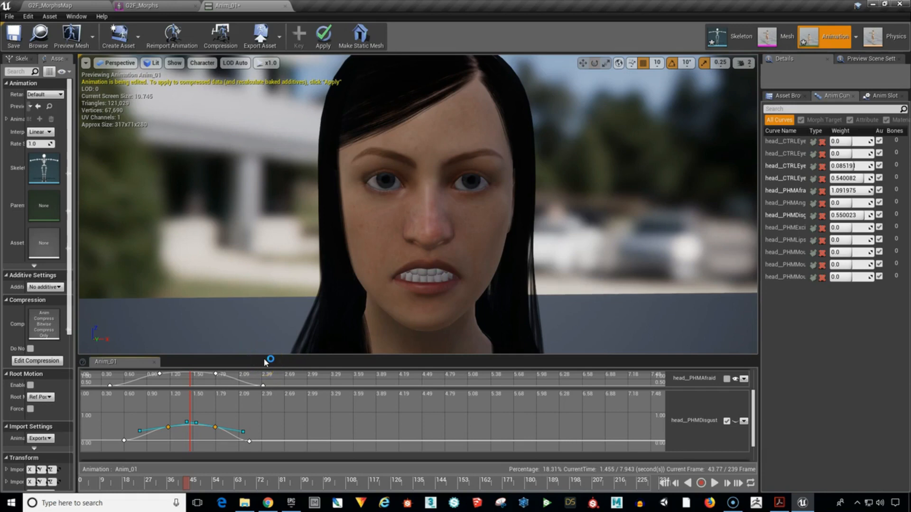
# Set the value of the two middle head__PHMDisgust keys to 1.0 and deselect them.
pyautogui.click(213, 401)
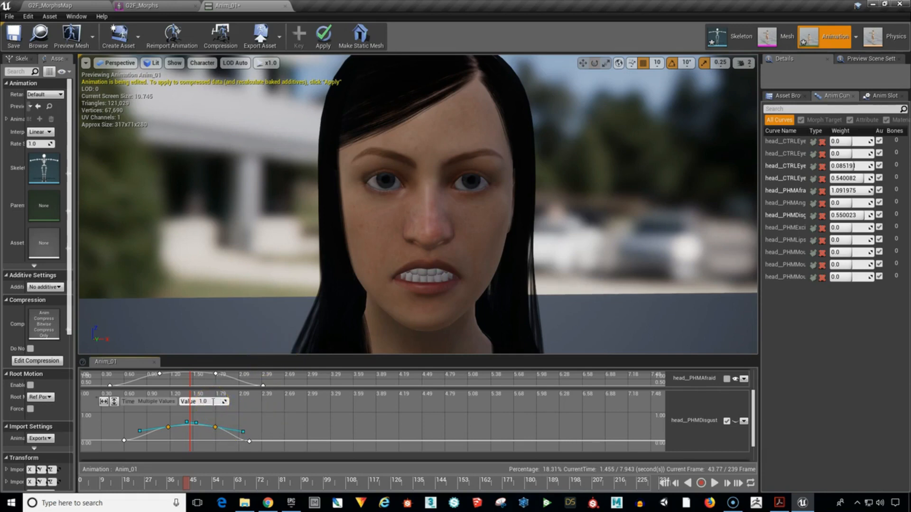
pyautogui.write('1.0')
pyautogui.press('Return')
pyautogui.click(228, 451)
pyautogui.click(115, 419)
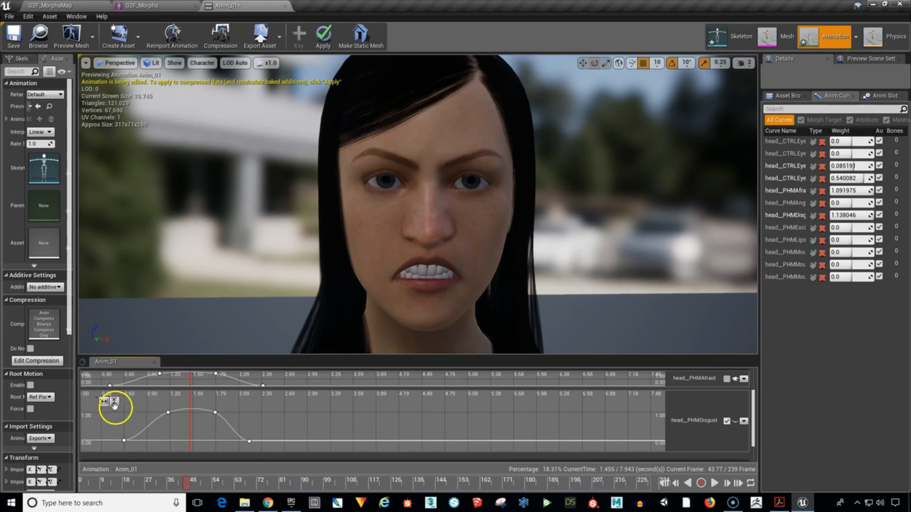
# Move all four head__PHMDisgust keys to span about 2.5 s to 4.2 s, and scrub to about 4.1 s to preview both expressions.
pyautogui.moveTo(261, 444); pyautogui.dragTo(264, 442)
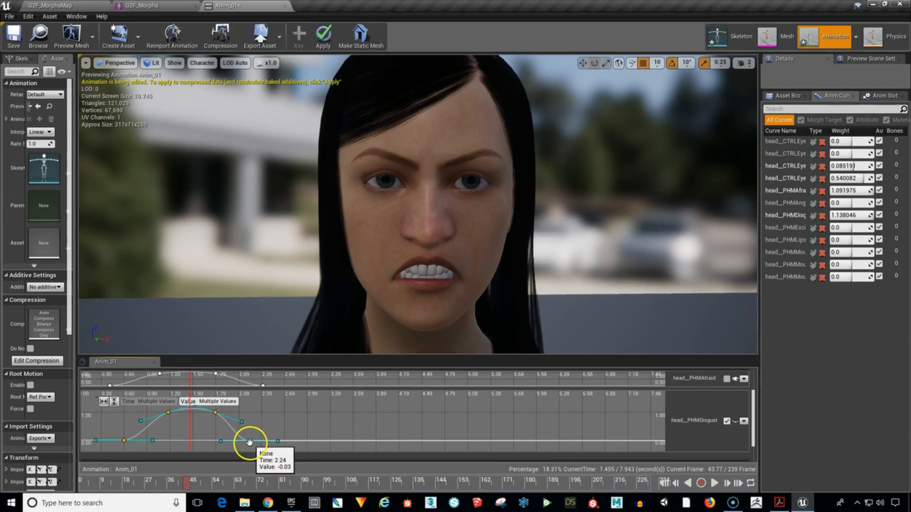
pyautogui.moveTo(250, 442); pyautogui.dragTo(397, 433)
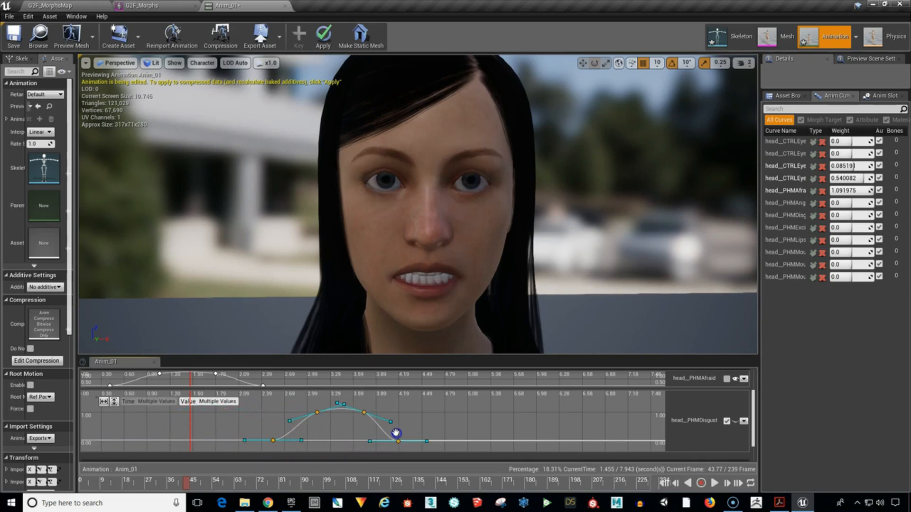
pyautogui.click(444, 418)
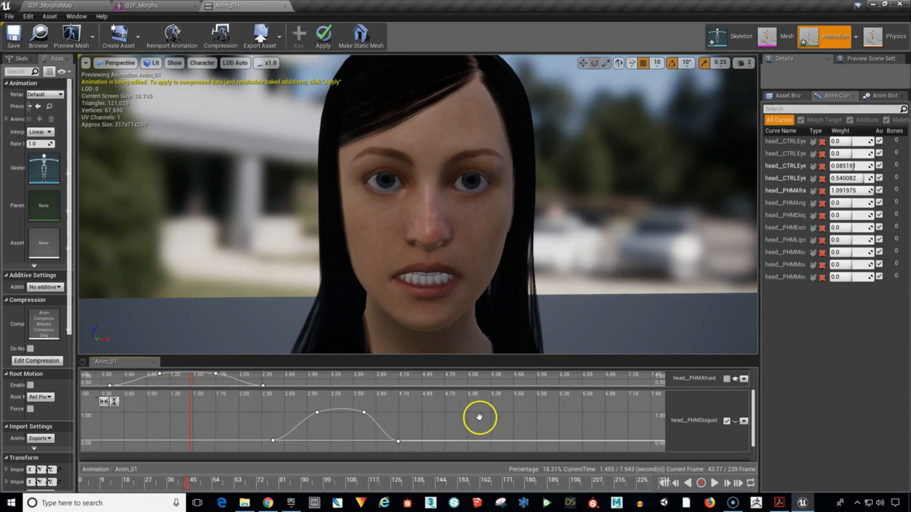
pyautogui.moveTo(102, 484); pyautogui.dragTo(384, 483)
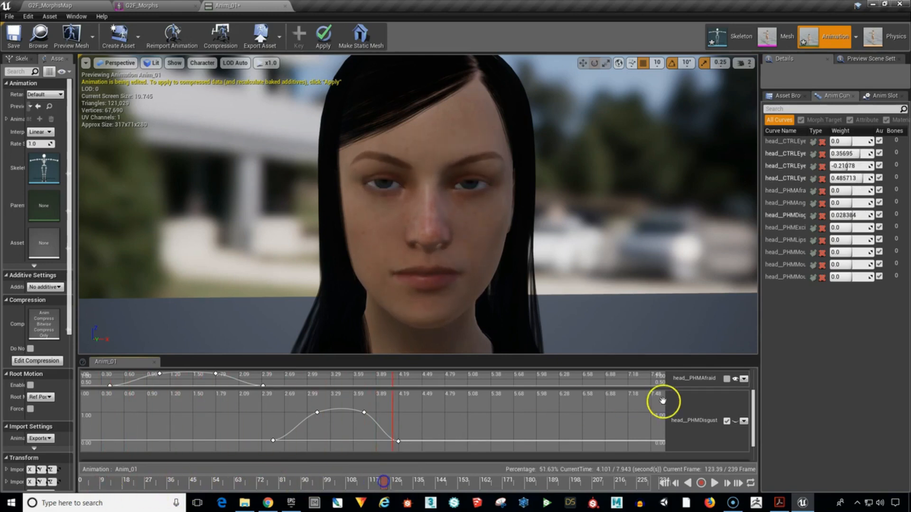
# Collapse the head__PHMDisgust track, add a head__PHMAngry variable curve and expand its track for keyframing.
pyautogui.click(727, 421)
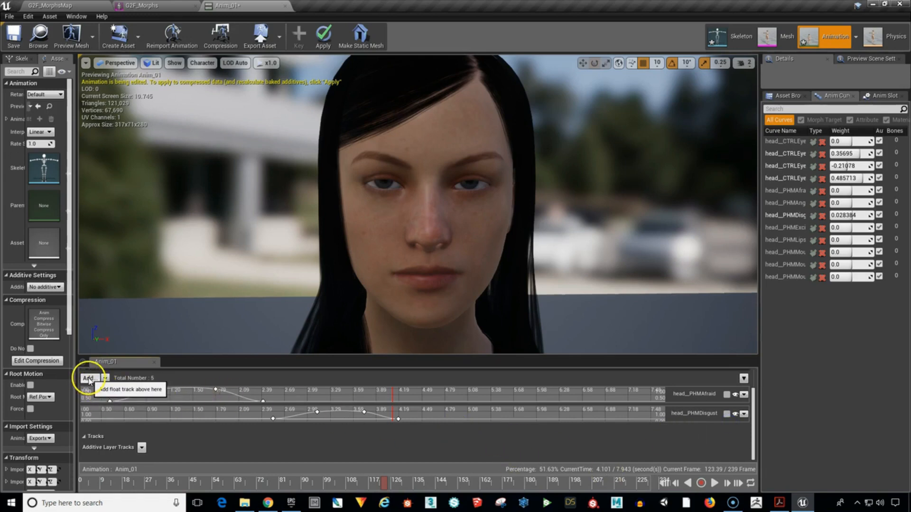
pyautogui.click(89, 380)
pyautogui.moveTo(102, 412)
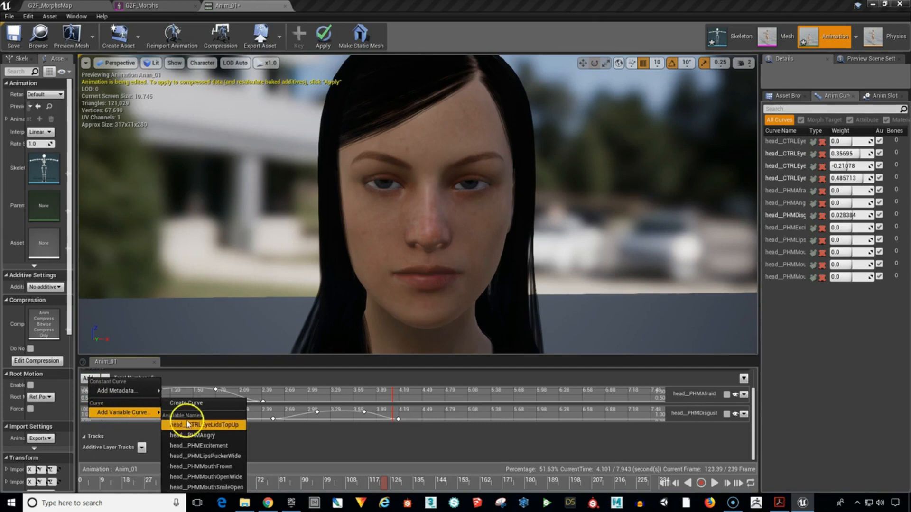
pyautogui.click(233, 437)
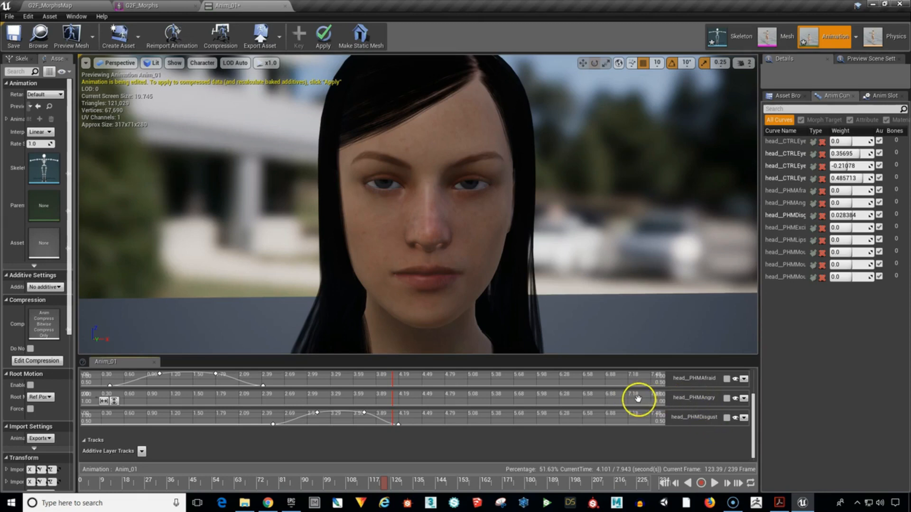
pyautogui.click(726, 397)
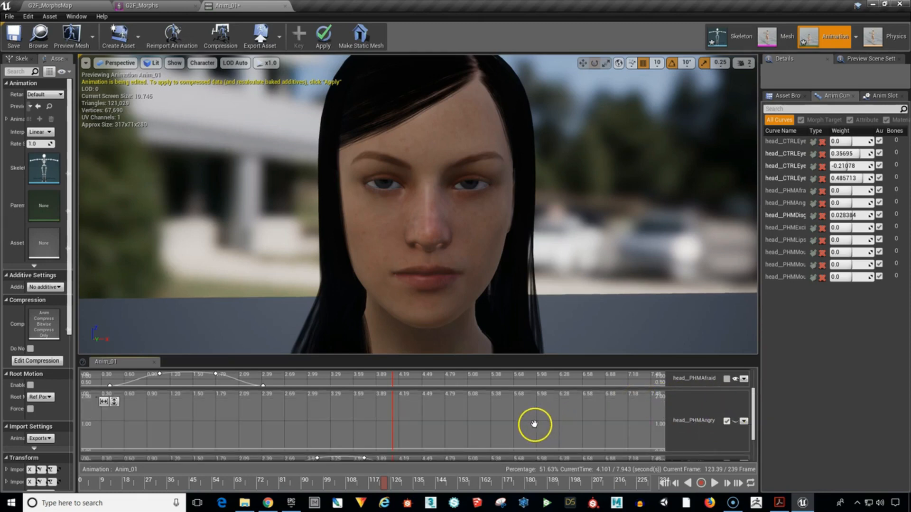
pyautogui.moveTo(531, 426); pyautogui.dragTo(537, 420, button='right')
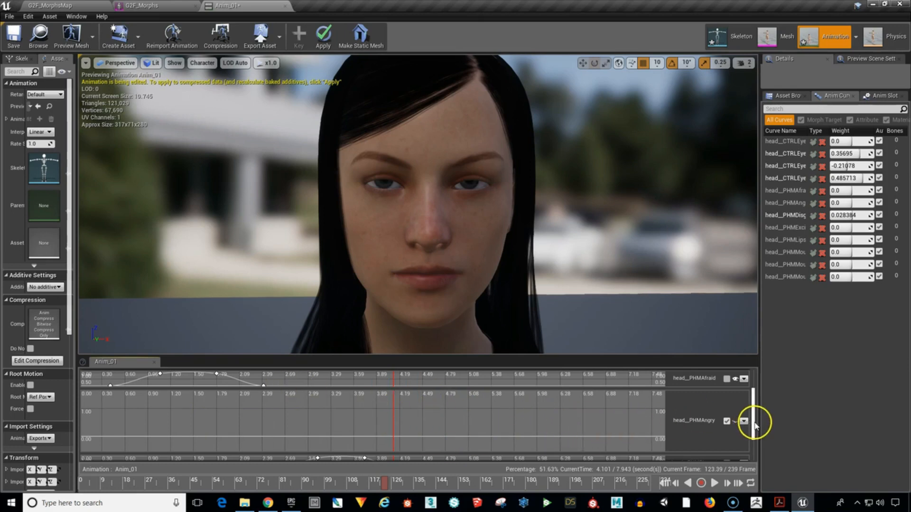
pyautogui.moveTo(754, 424); pyautogui.dragTo(754, 428)
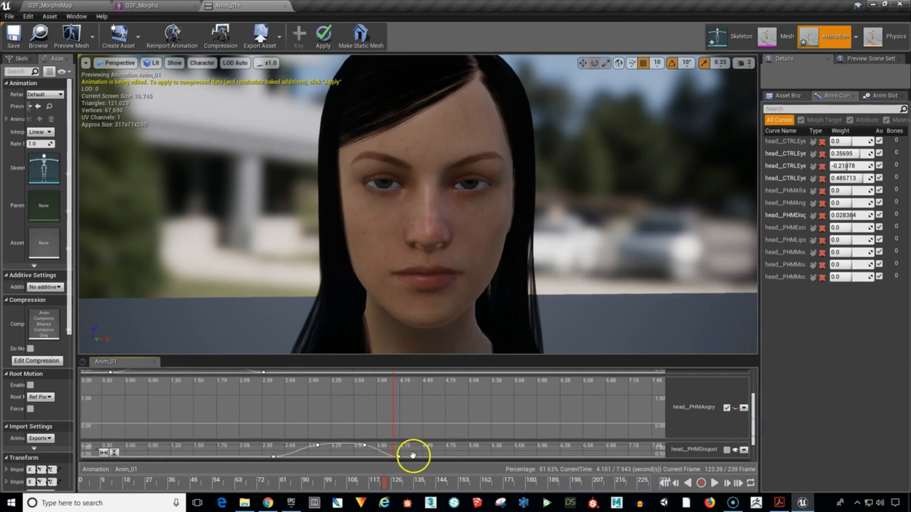
# Add head__PHMAngry keys at about 4.47 s (value 0), 5.07 s and 5.7 s (about 0.95), and 6.0 s with value 0.
pyautogui.keyDown('shift'); pyautogui.click(420, 424); pyautogui.keyUp('shift')
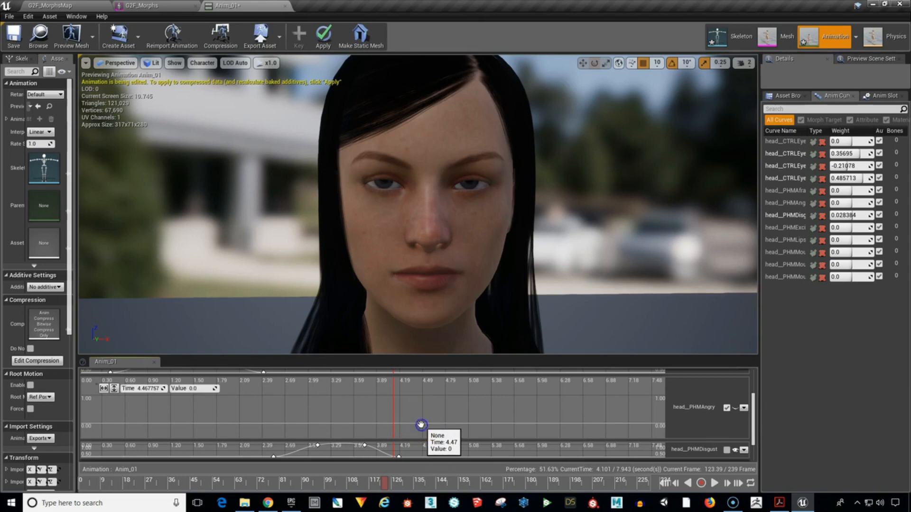
pyautogui.keyDown('shift'); pyautogui.click(467, 397); pyautogui.keyUp('shift')
pyautogui.keyDown('shift'); pyautogui.click(516, 397); pyautogui.keyUp('shift')
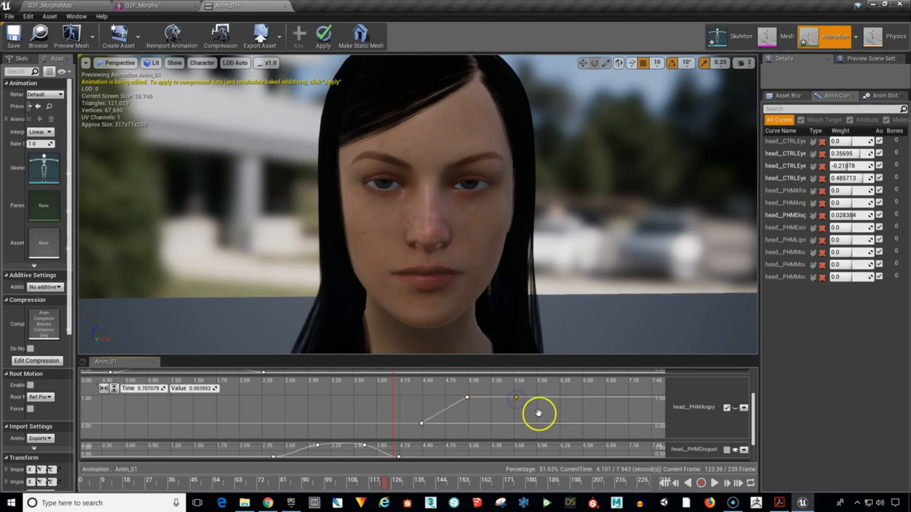
pyautogui.keyDown('shift'); pyautogui.click(539, 424); pyautogui.keyUp('shift')
pyautogui.click(203, 395)
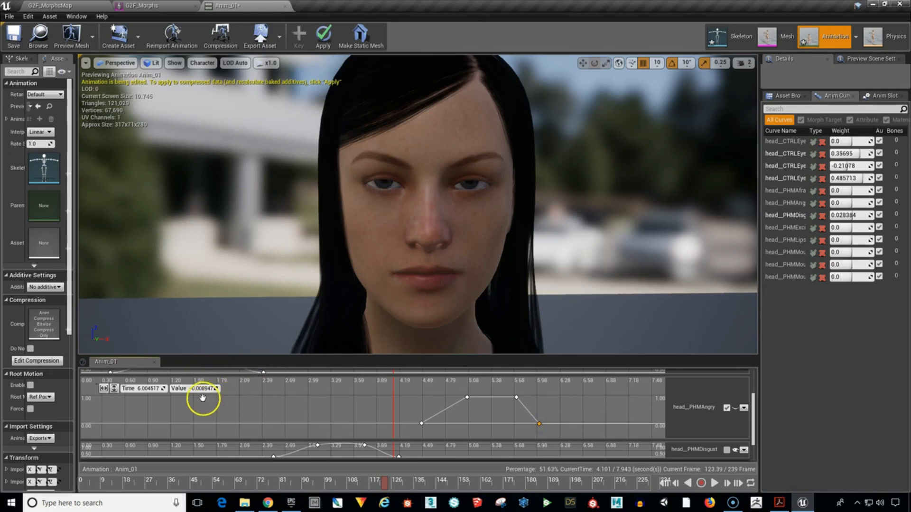
pyautogui.click(540, 423)
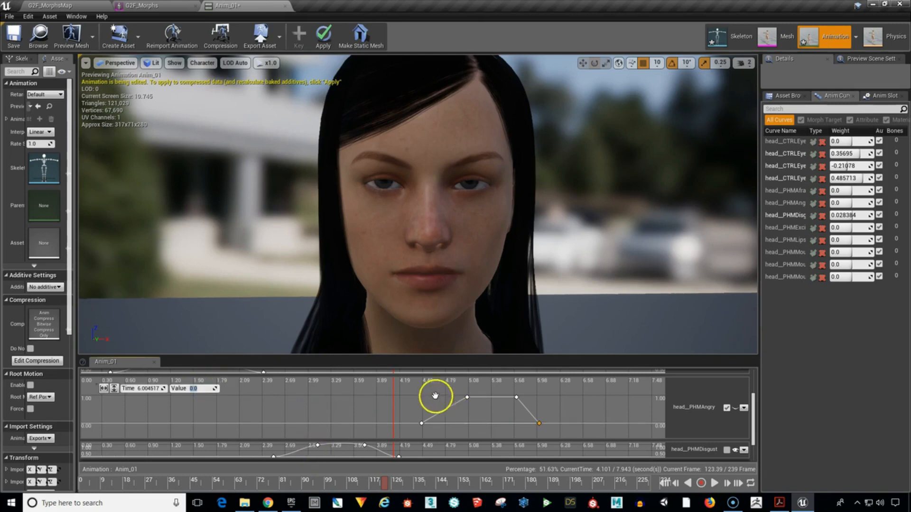
# Select all four head__PHMAngry keys, smooth them with automatic cubic interpolation and clear the selection.
pyautogui.click(412, 397)
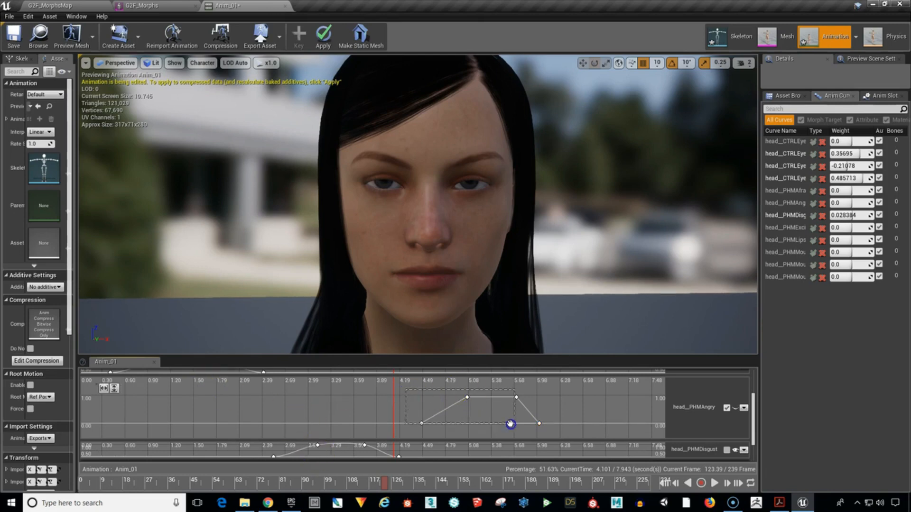
pyautogui.moveTo(547, 433); pyautogui.dragTo(547, 432)
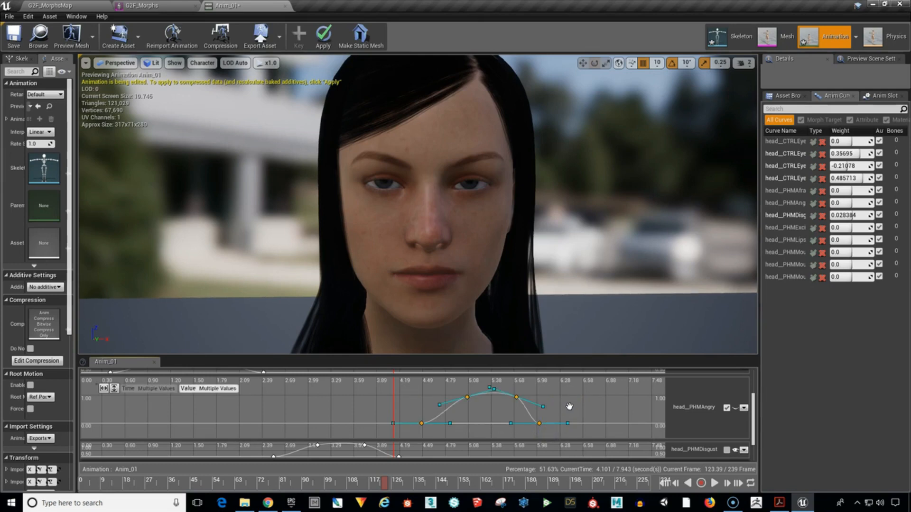
pyautogui.click(569, 407)
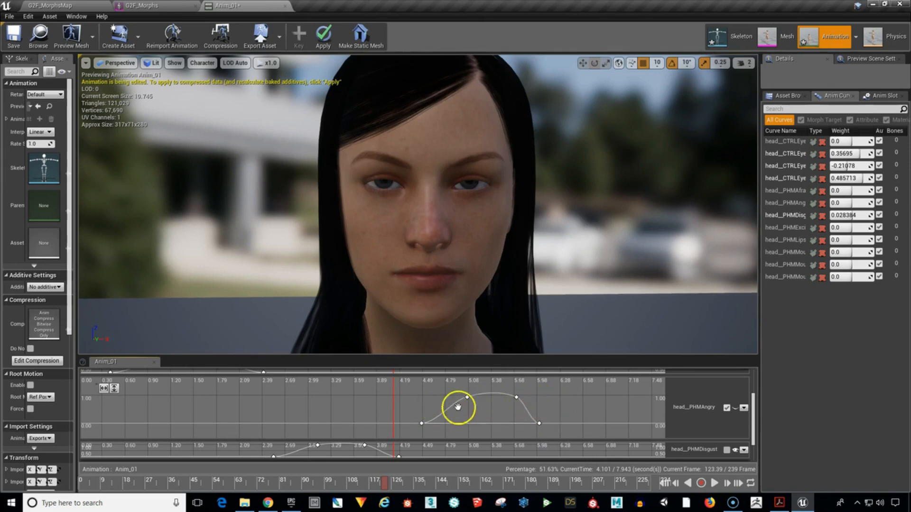
# Delete the third head__PHMAngry key at about 5.7 s and move the second key to about 5.05 s, value 0.99.
pyautogui.click(516, 397)
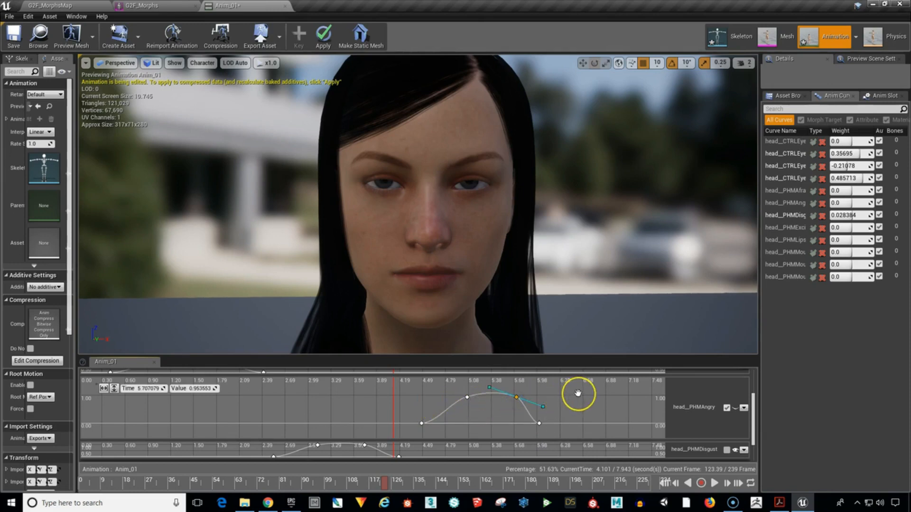
pyautogui.press('Delete')
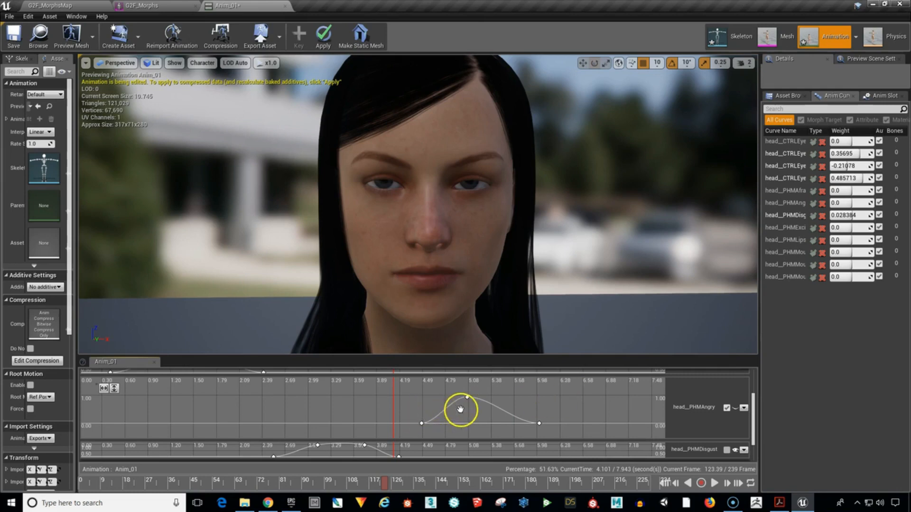
pyautogui.moveTo(467, 397)
pyautogui.mouseDown()
pyautogui.moveTo(478, 398)
pyautogui.moveTo(465, 396)
pyautogui.mouseUp()
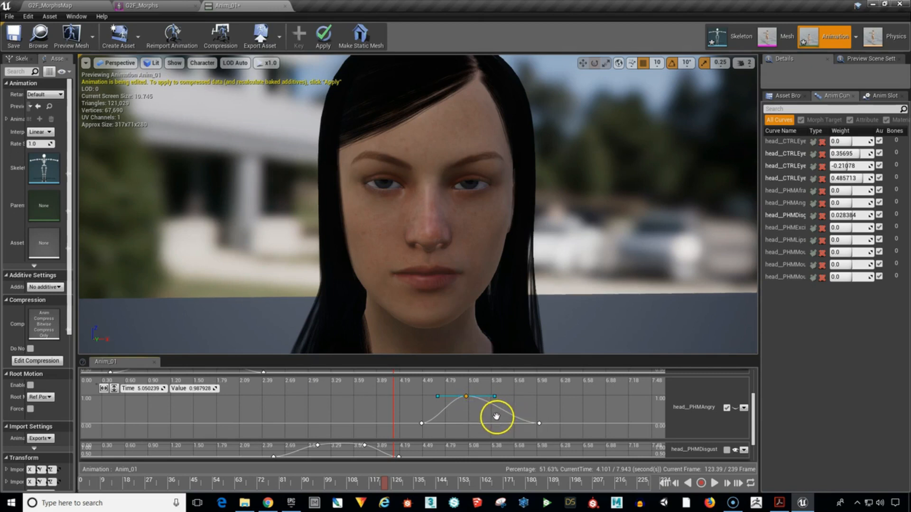
# Add a replacement head__PHMAngry key at about 5.6 s with value about 0.99 and smooth cubic interpolation.
pyautogui.keyDown('shift'); pyautogui.click(500, 409); pyautogui.keyUp('shift')
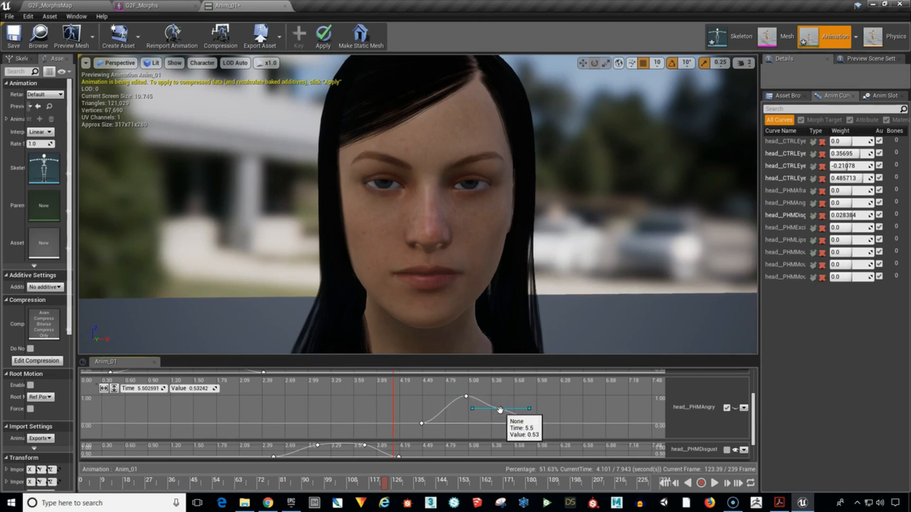
pyautogui.moveTo(500, 410); pyautogui.dragTo(517, 401)
pyautogui.click(441, 392)
pyautogui.click(524, 402)
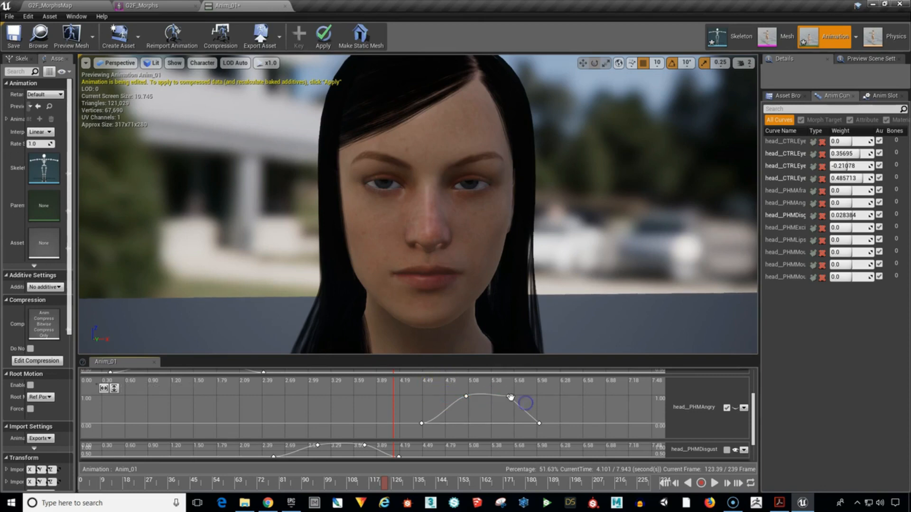
pyautogui.click(509, 397)
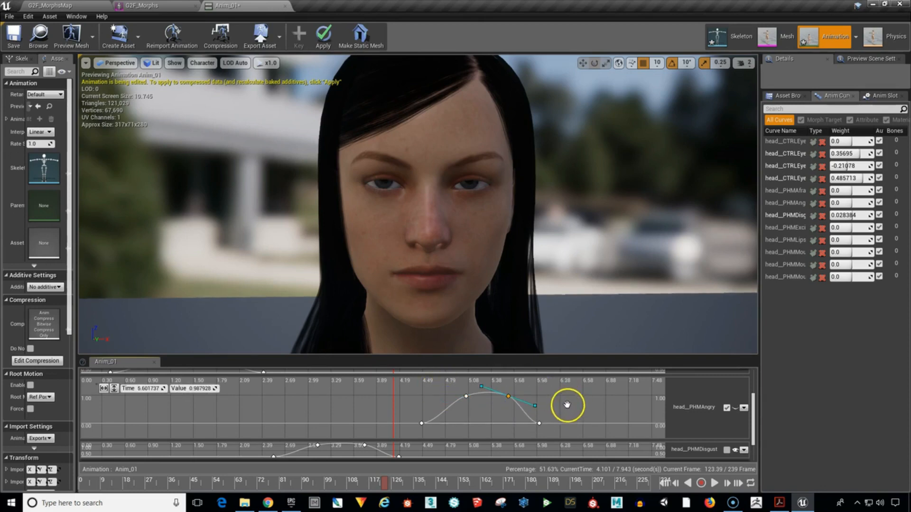
# Set the value of the two middle head__PHMAngry keys to 1.0 and scrub to about 6.1 s to preview the expression.
pyautogui.click(568, 405)
pyautogui.moveTo(525, 403); pyautogui.dragTo(524, 402)
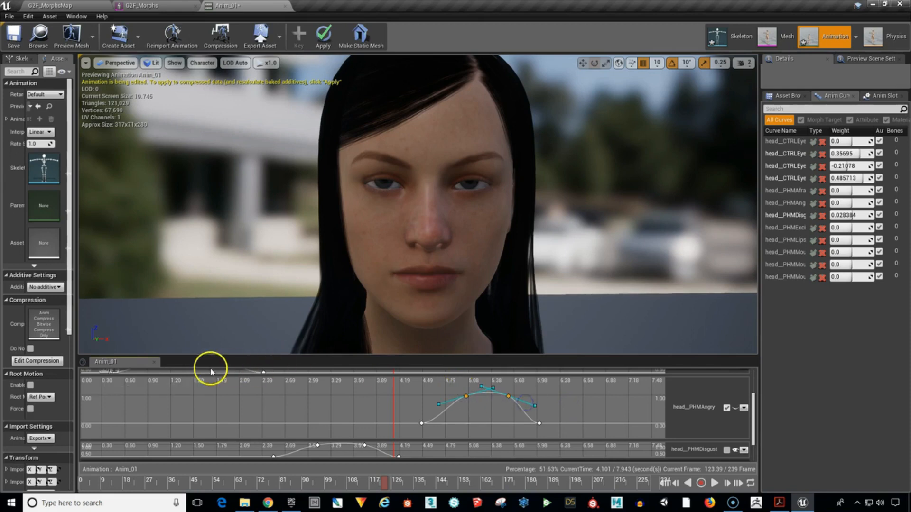
pyautogui.click(198, 393)
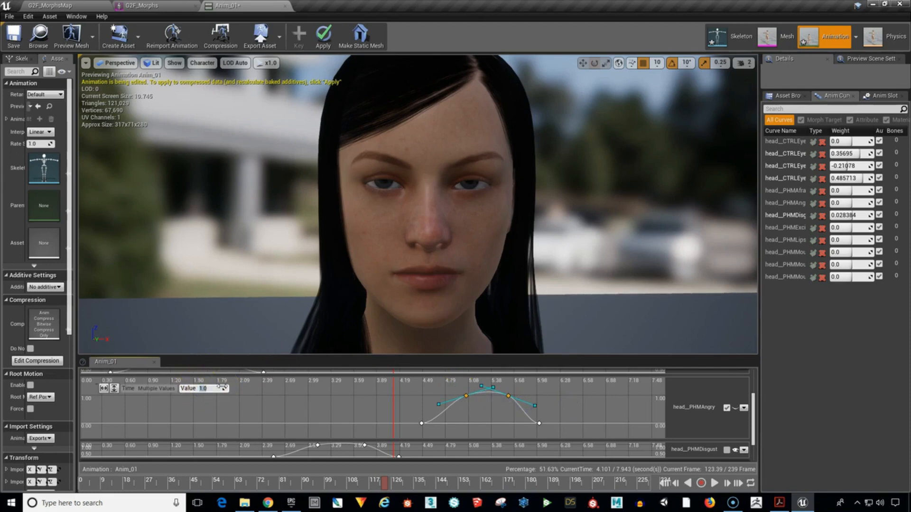
pyautogui.click(561, 414)
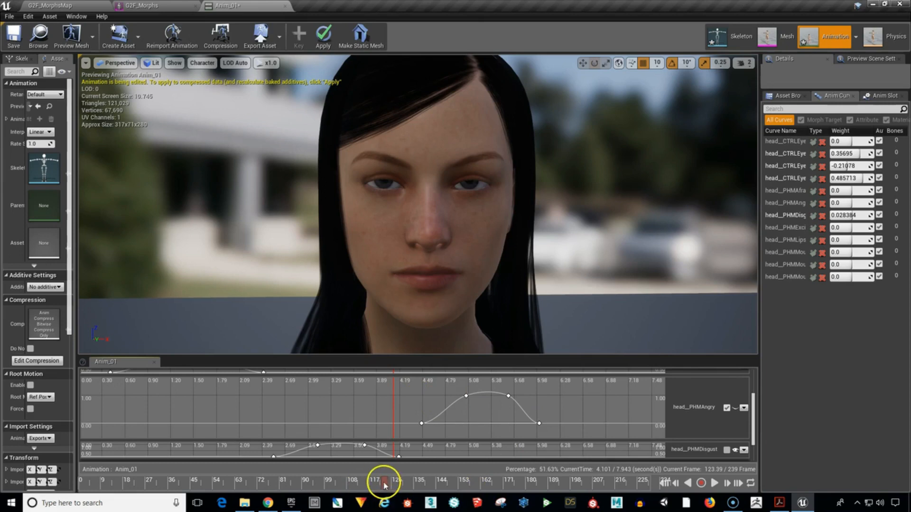
pyautogui.moveTo(384, 482)
pyautogui.mouseDown()
pyautogui.moveTo(541, 496)
pyautogui.moveTo(82, 490)
pyautogui.moveTo(534, 507)
pyautogui.moveTo(545, 491)
pyautogui.moveTo(525, 489)
pyautogui.mouseUp()
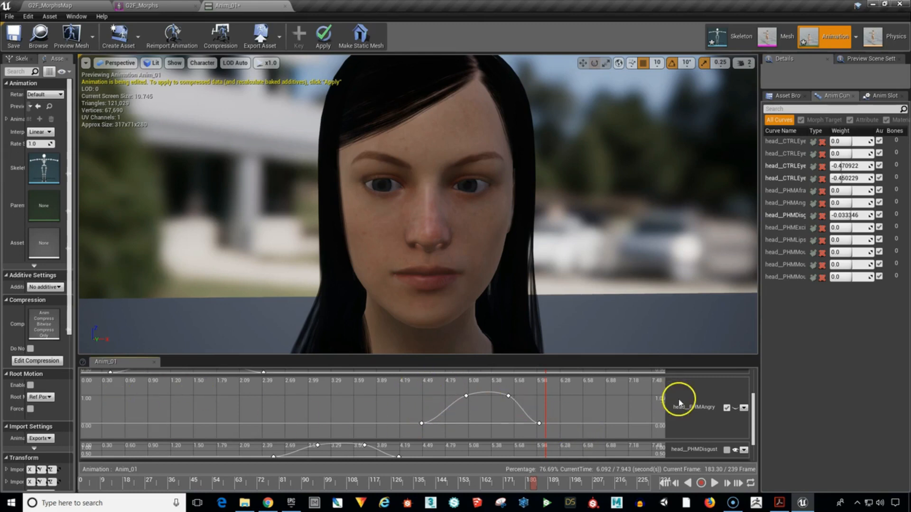
# Collapse the head__PHMAngry track, add a head__PHMExcitement variable curve and expand its track for keyframing.
pyautogui.click(727, 408)
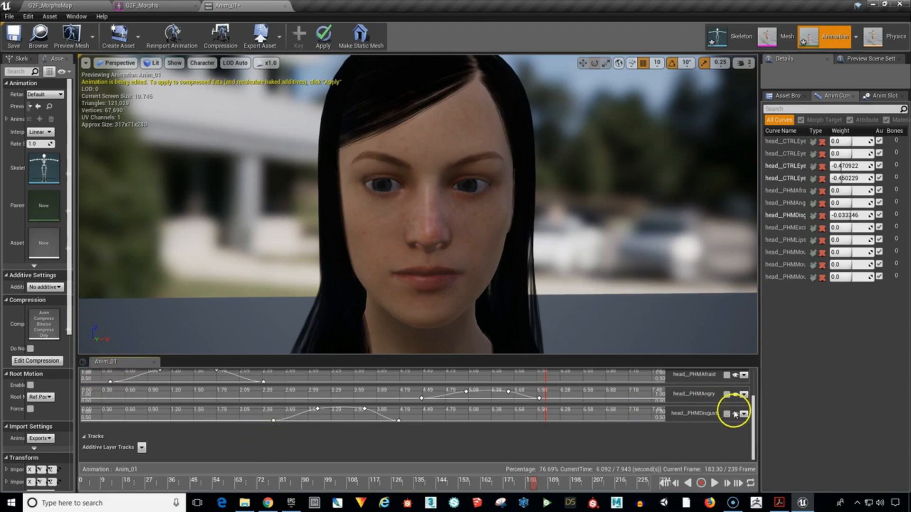
pyautogui.moveTo(752, 416); pyautogui.dragTo(749, 391)
pyautogui.click(90, 407)
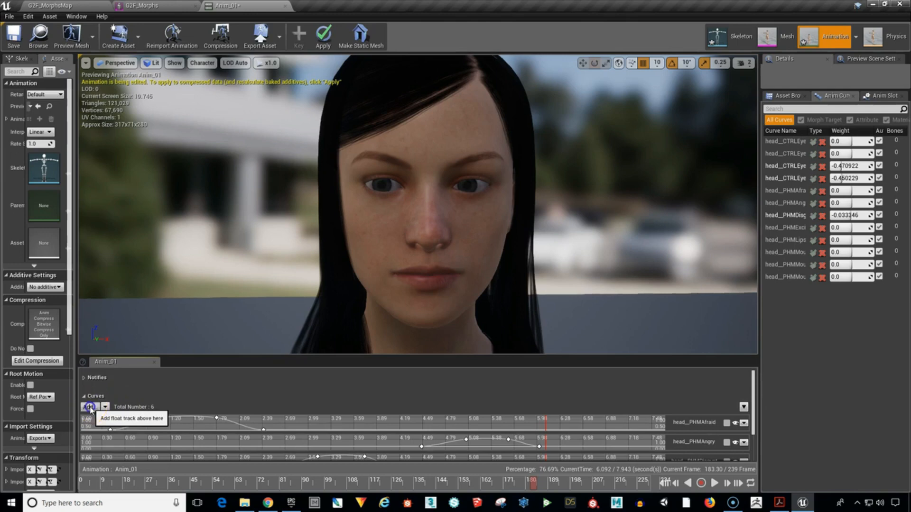
pyautogui.click(116, 441)
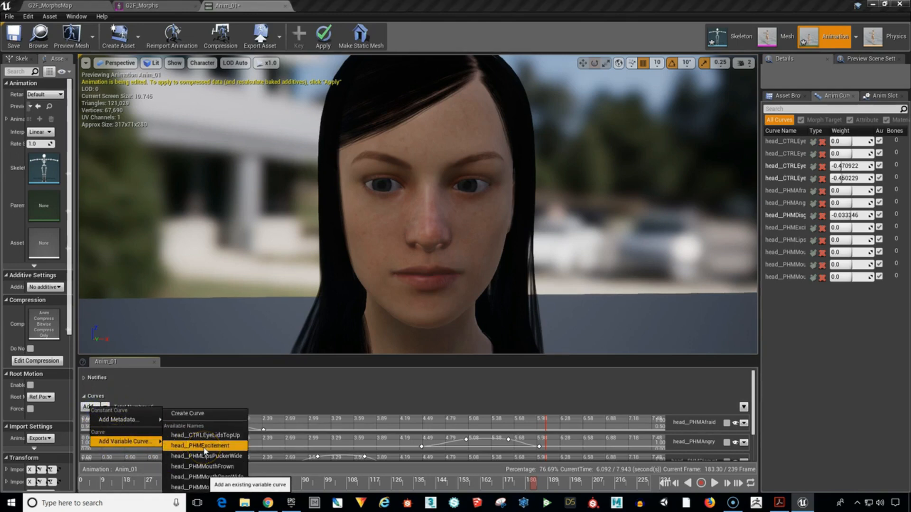
pyautogui.click(205, 446)
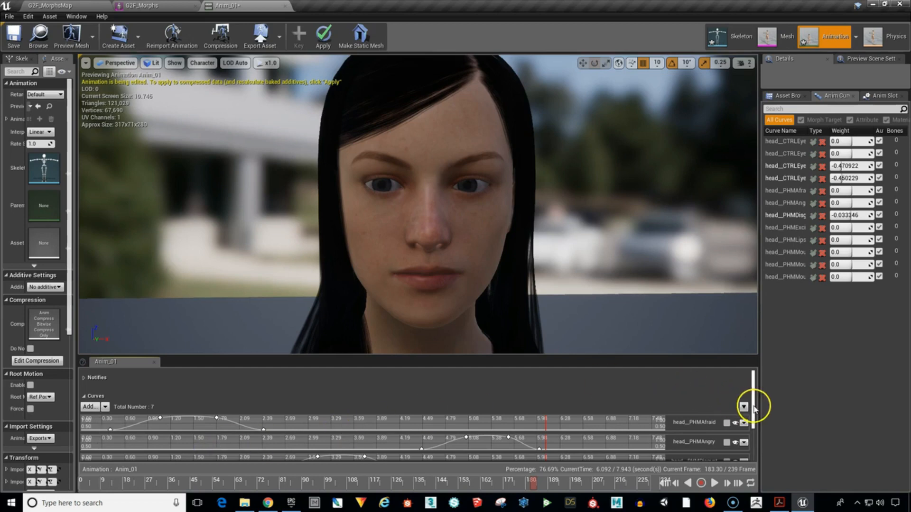
pyautogui.moveTo(753, 406); pyautogui.dragTo(765, 432)
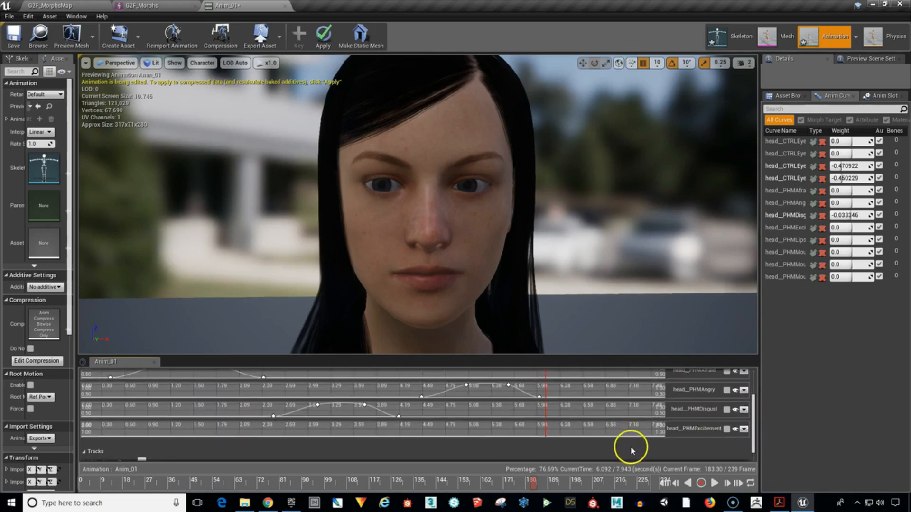
pyautogui.click(726, 429)
# Enlarge the curve timeline area and frame the head__PHMExcitement graph so the 0 to 1 range fits.
pyautogui.moveTo(753, 427); pyautogui.dragTo(755, 442)
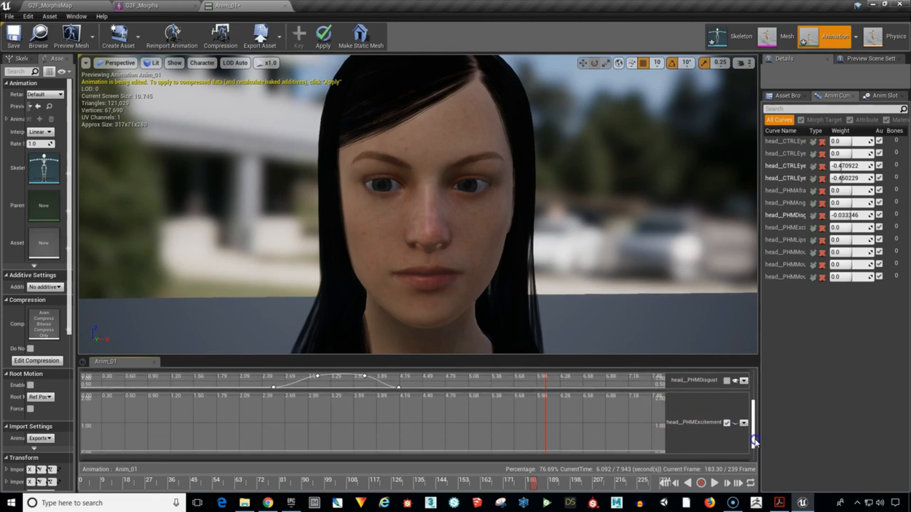
pyautogui.moveTo(593, 429)
pyautogui.mouseDown(button='right')
pyautogui.moveTo(600, 419)
pyautogui.moveTo(602, 435)
pyautogui.mouseUp(button='right')
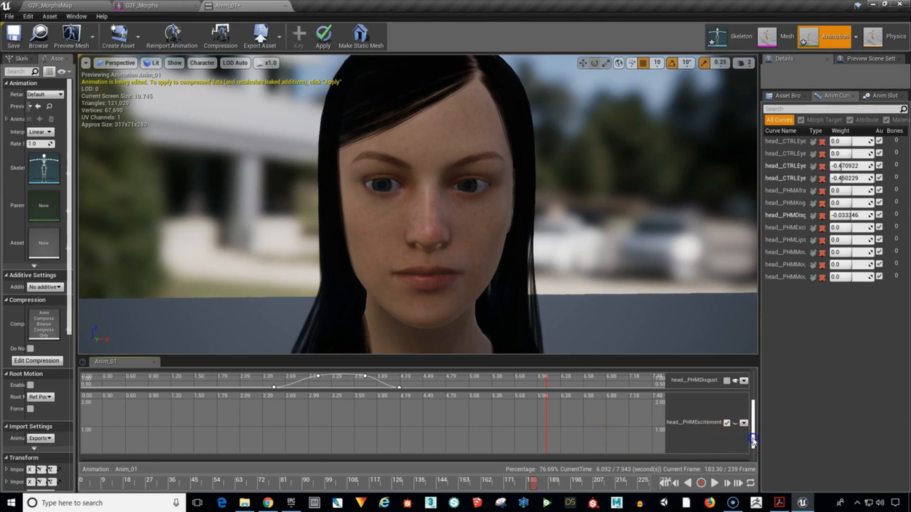
pyautogui.moveTo(752, 441); pyautogui.dragTo(751, 432)
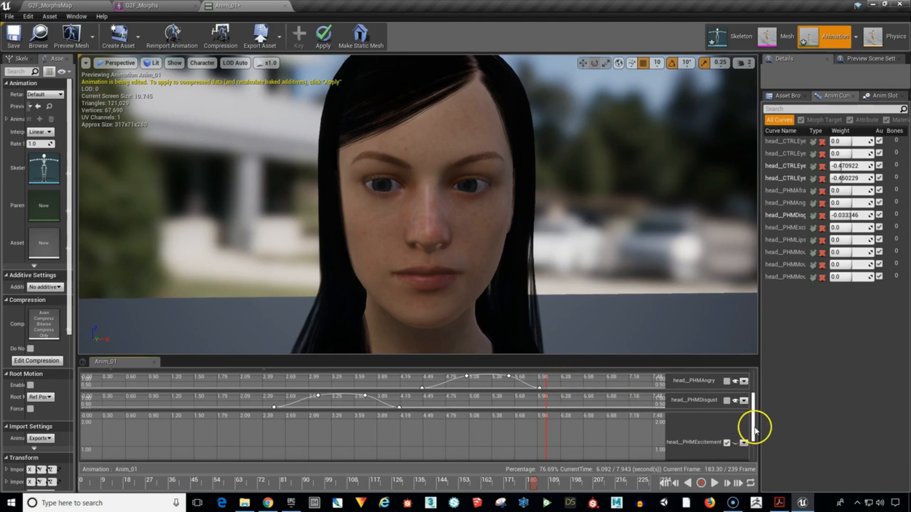
pyautogui.moveTo(754, 429); pyautogui.dragTo(754, 439)
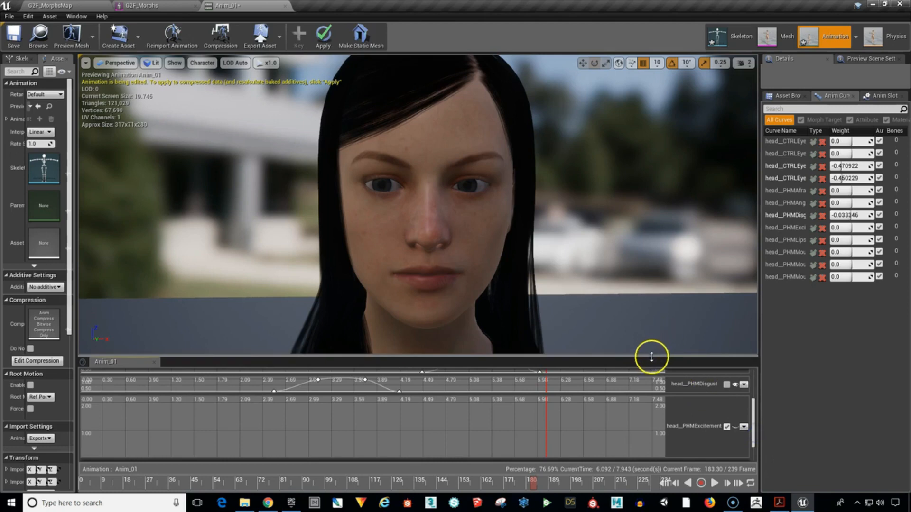
pyautogui.moveTo(653, 356); pyautogui.dragTo(654, 337)
pyautogui.click(751, 416)
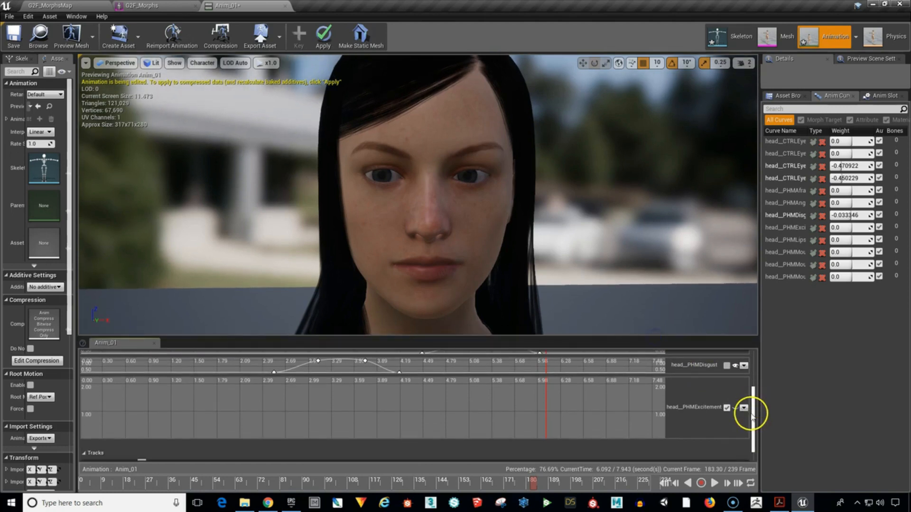
pyautogui.moveTo(752, 416); pyautogui.dragTo(753, 410)
pyautogui.moveTo(617, 424); pyautogui.dragTo(613, 415, button='right')
# Add head__PHMExcitement keys at about 6.24 s (value 0), 6.7 s and 7.1 s (about 1), and 7.36 s with value 0.
pyautogui.click(551, 447)
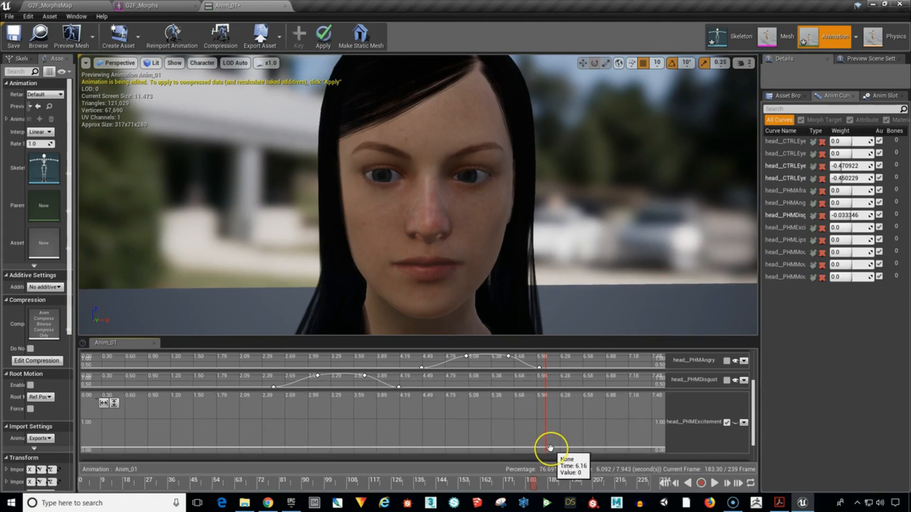
pyautogui.click(574, 448)
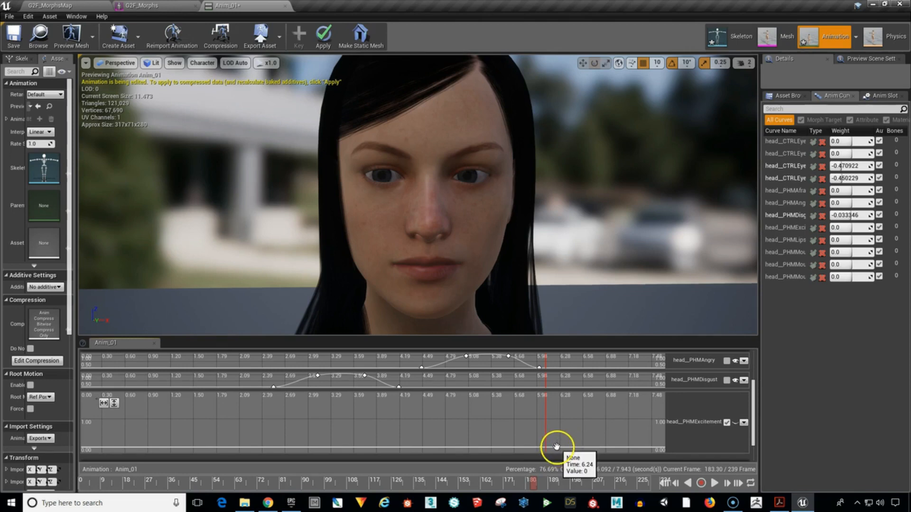
pyautogui.keyDown('shift'); pyautogui.click(557, 447); pyautogui.keyUp('shift')
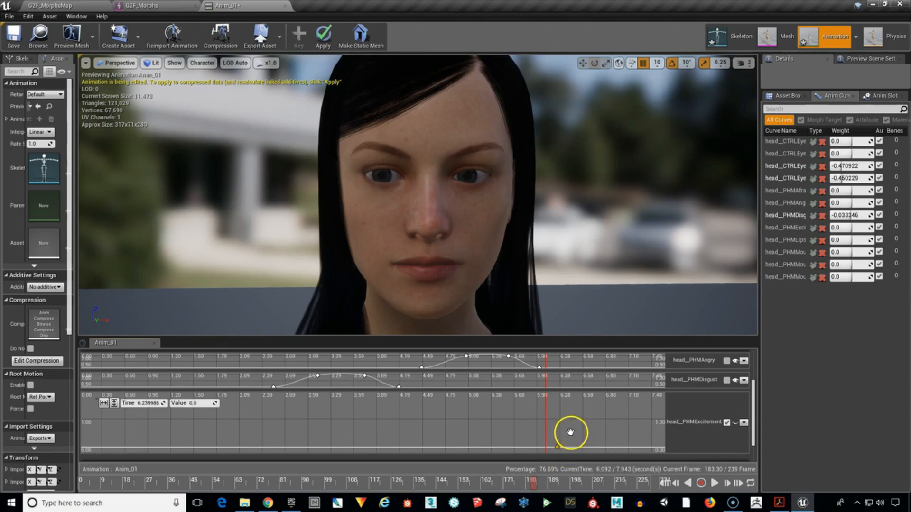
pyautogui.keyDown('shift'); pyautogui.click(591, 420); pyautogui.keyUp('shift')
pyautogui.keyDown('shift'); pyautogui.click(624, 420); pyautogui.keyUp('shift')
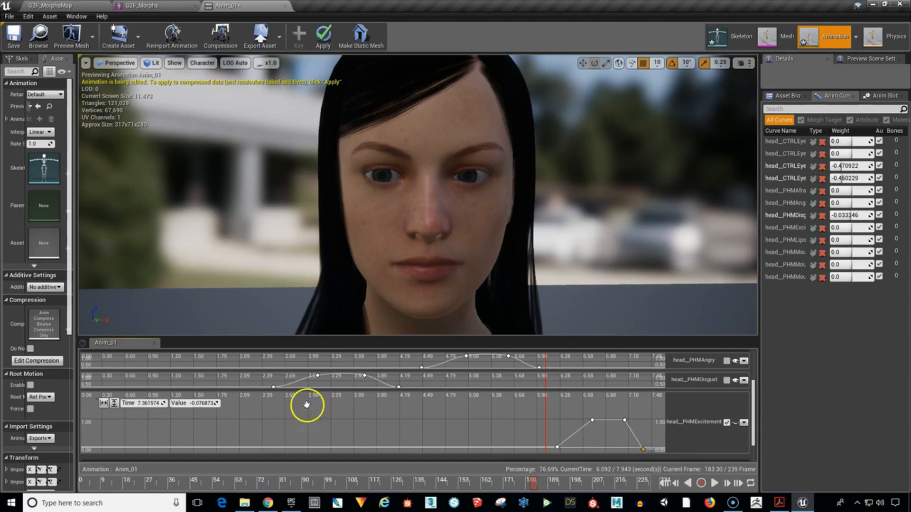
pyautogui.click(194, 404)
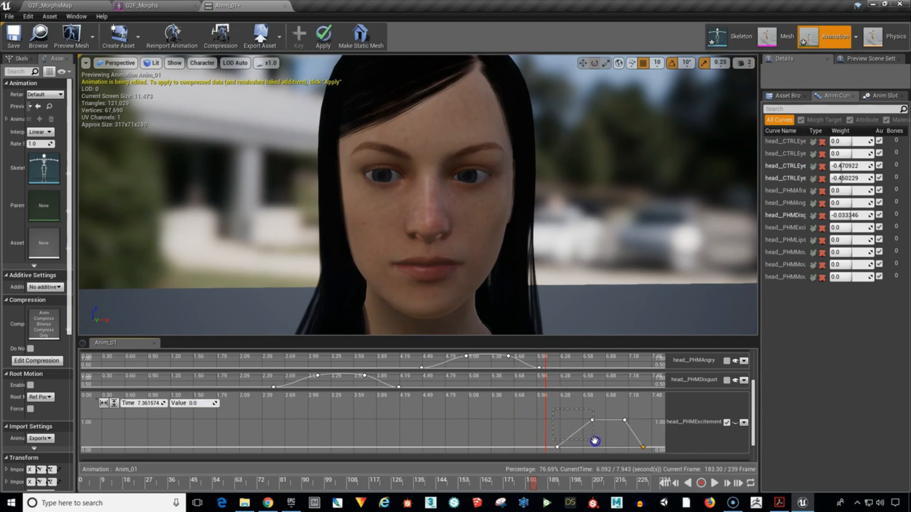
# Select all four head__PHMExcitement keys, smooth them with automatic cubic interpolation and clear the selection.
pyautogui.moveTo(595, 441); pyautogui.dragTo(648, 451)
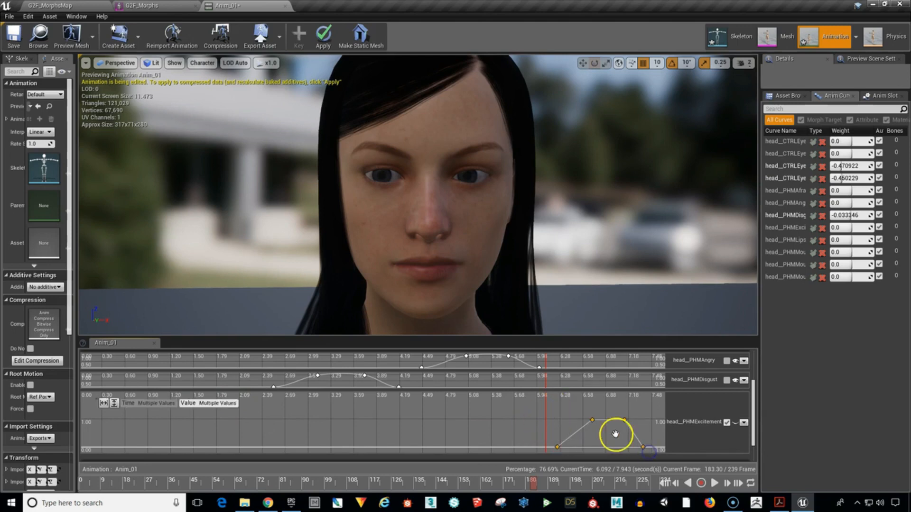
pyautogui.press('1')
pyautogui.click(526, 422)
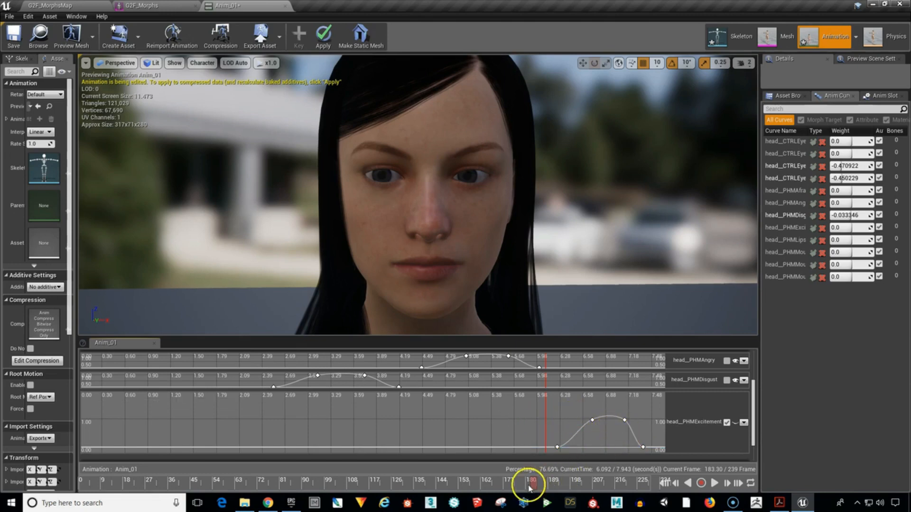
# Scrub to about 6.95 s to preview the excitement expression, play the whole animation and pause it at about 1.66 s.
pyautogui.moveTo(538, 484); pyautogui.dragTo(592, 484)
pyautogui.click(666, 483)
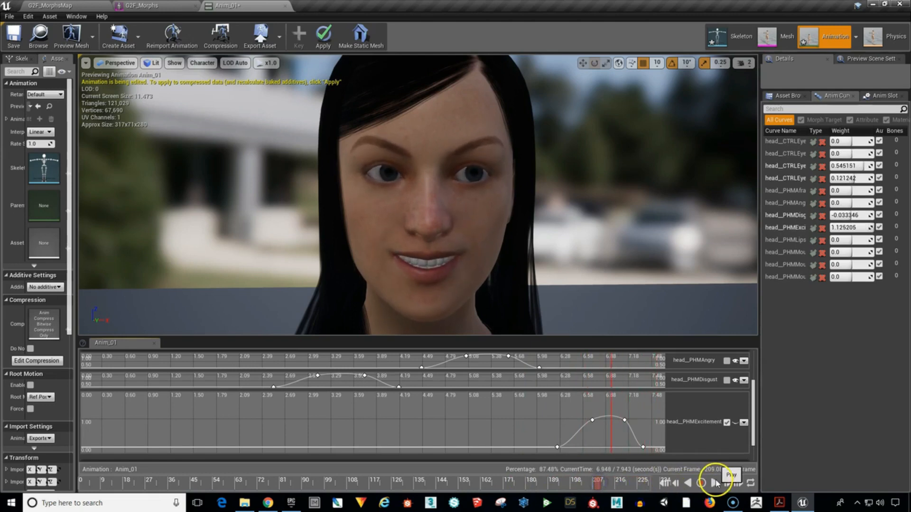
pyautogui.click(714, 483)
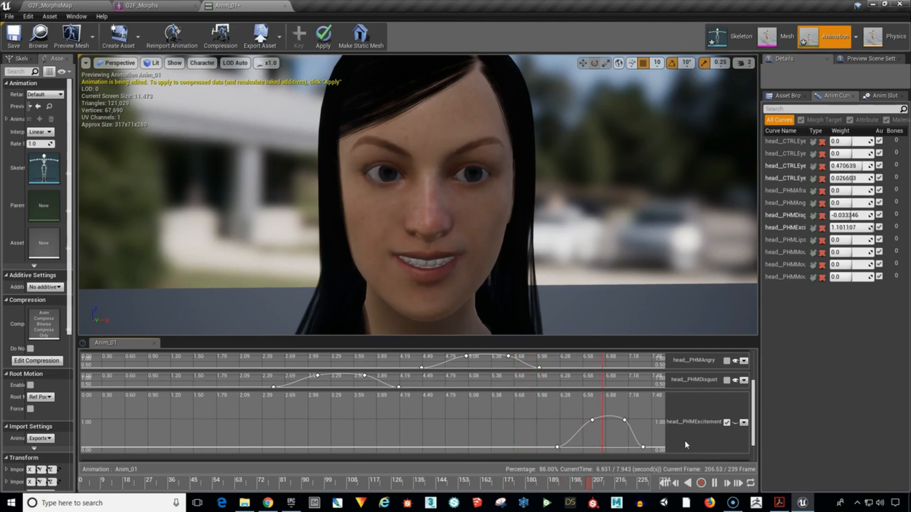
pyautogui.click(714, 483)
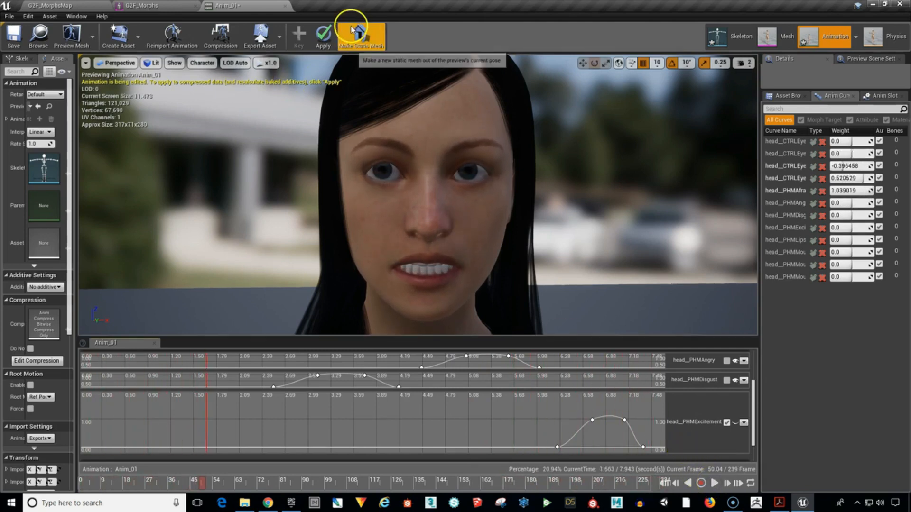
# Apply the edits to the runtime animation data and save Anim_01.
pyautogui.click(323, 43)
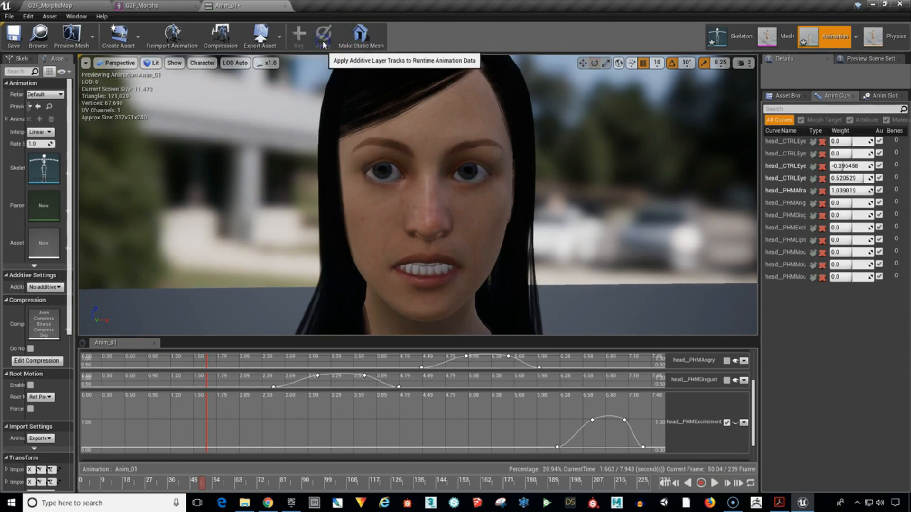
pyautogui.click(13, 42)
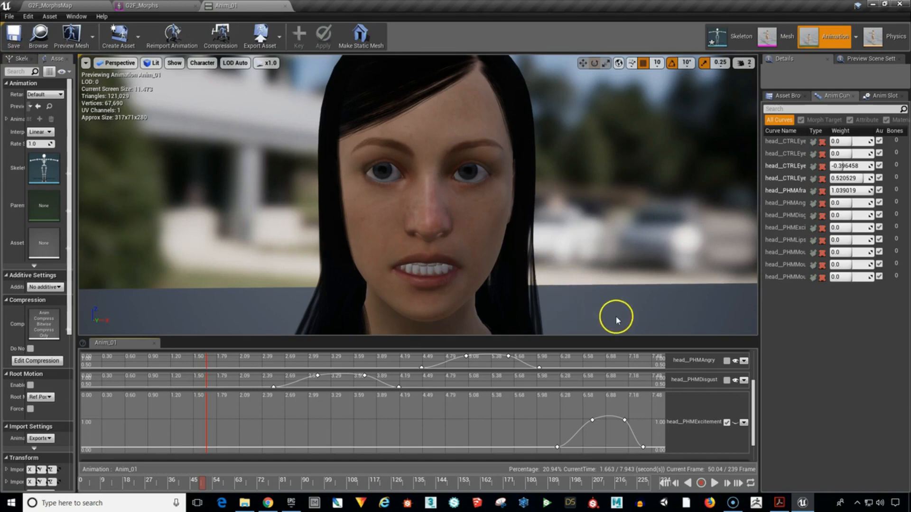
# Switch to the G2F_MorphsMap level, simulate it to preview the facial animation on the character, and stop the simulation.
pyautogui.click(52, 6)
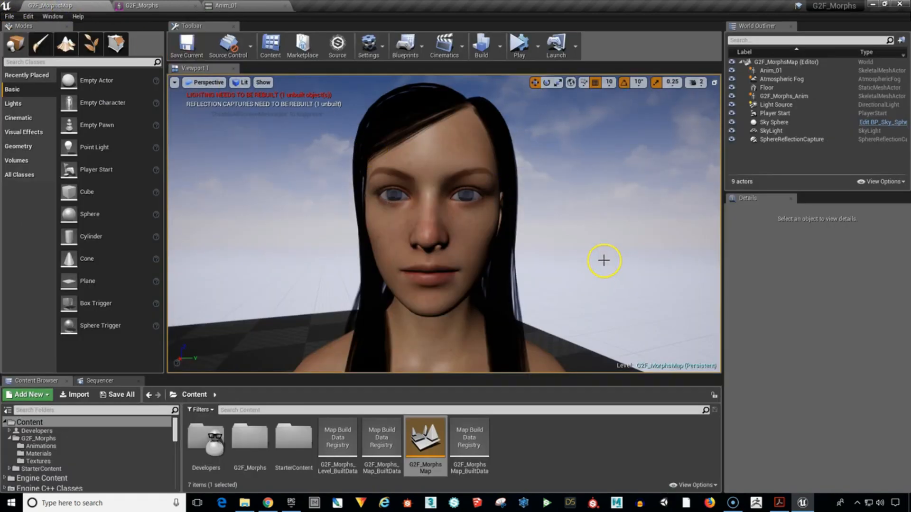
pyautogui.click(518, 44)
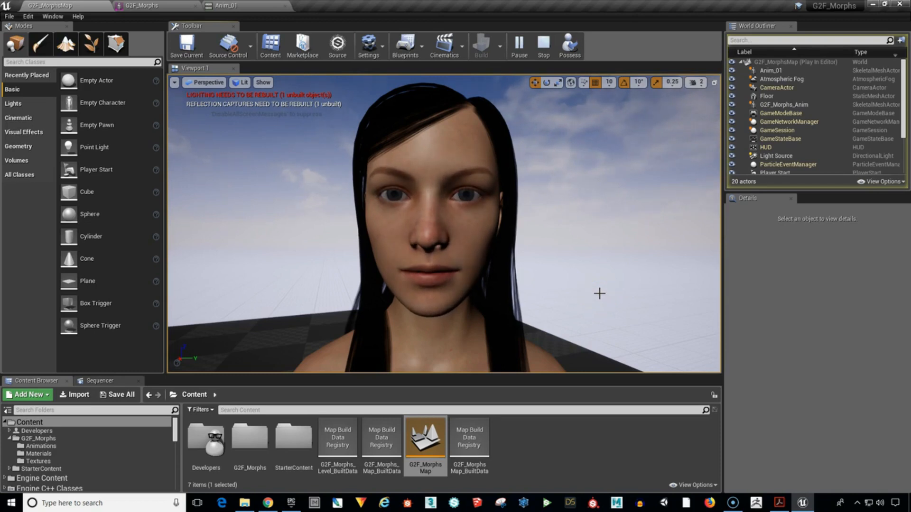
pyautogui.click(538, 56)
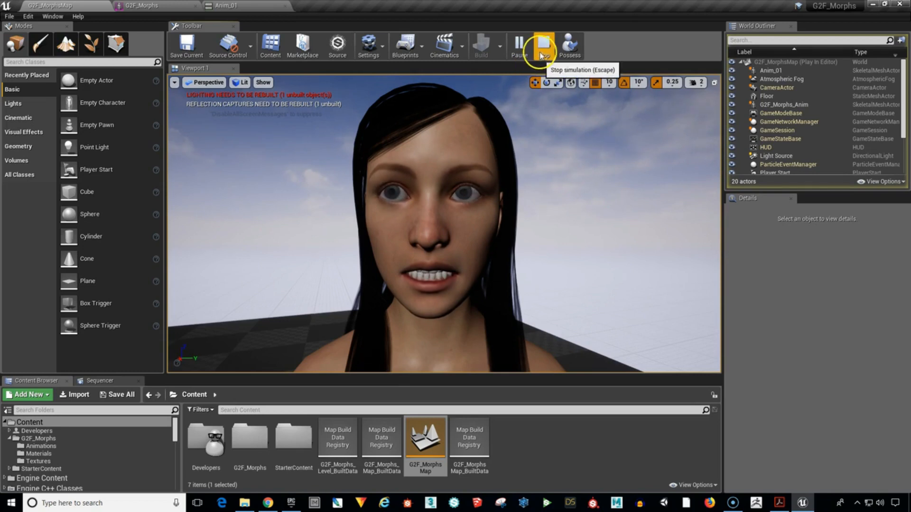
# Return to Anim_01, collapse the head__PHMExcitement curve and append 100 frames at the end of the animation.
pyautogui.click(227, 6)
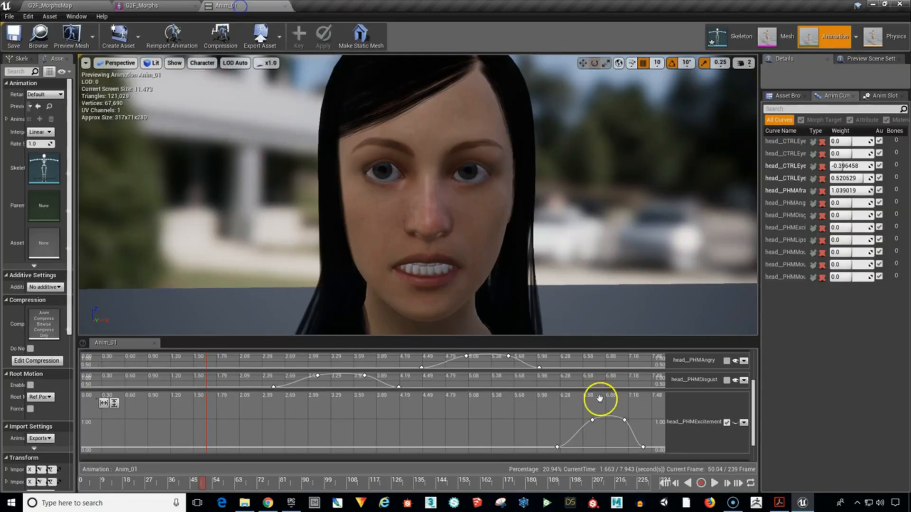
pyautogui.moveTo(572, 480); pyautogui.dragTo(666, 491)
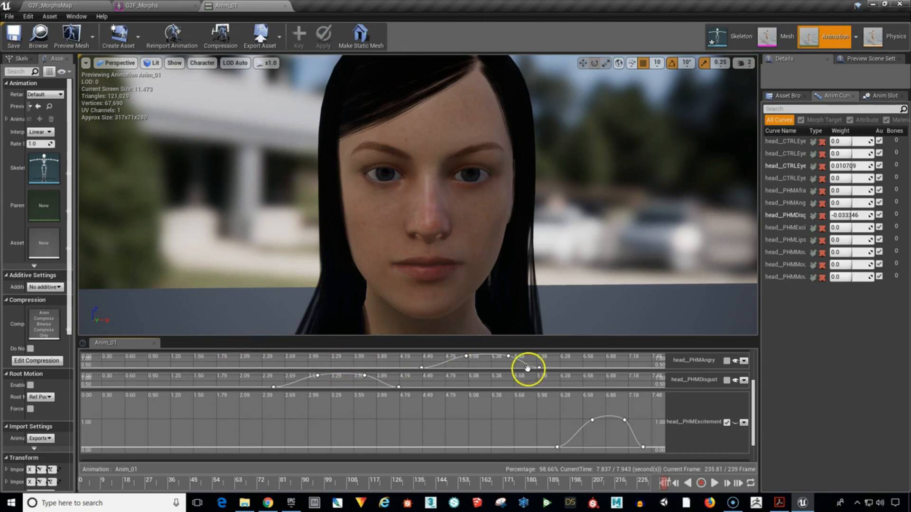
pyautogui.click(727, 424)
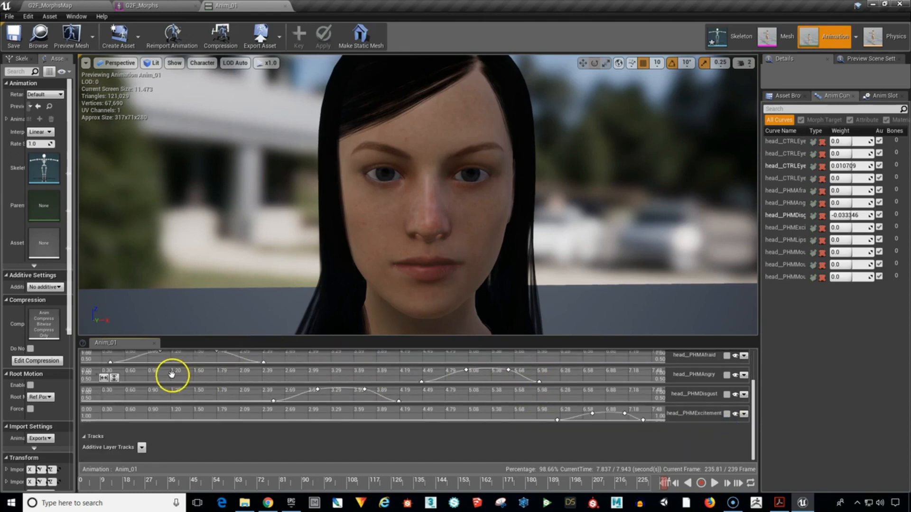
pyautogui.rightClick(632, 485)
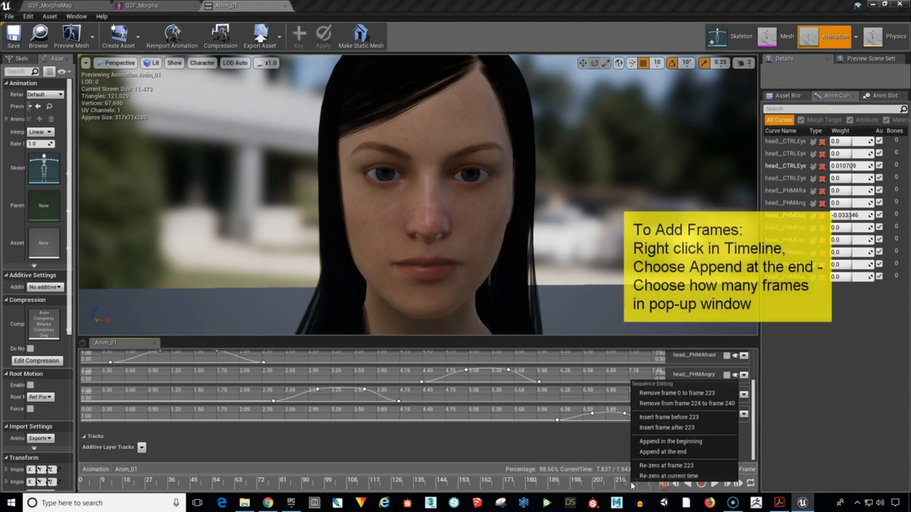
pyautogui.click(651, 453)
pyautogui.click(677, 446)
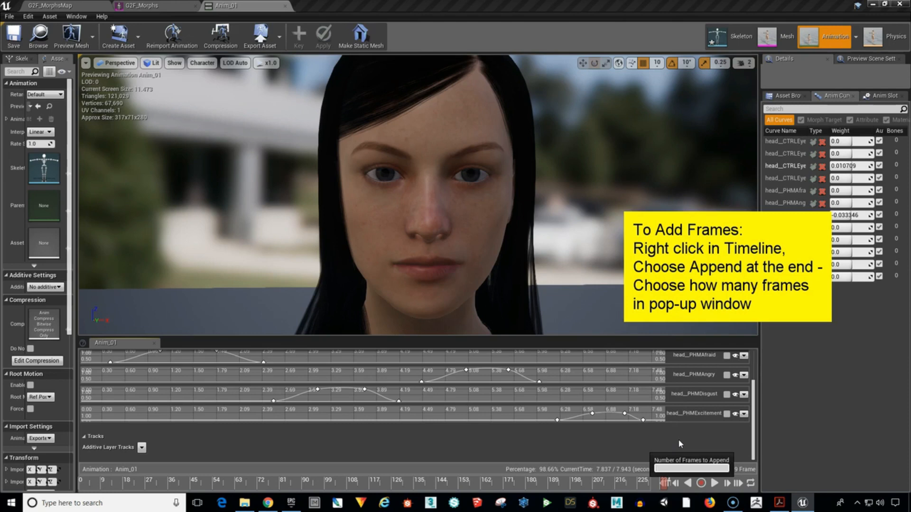
pyautogui.write('100')
pyautogui.press('Return')
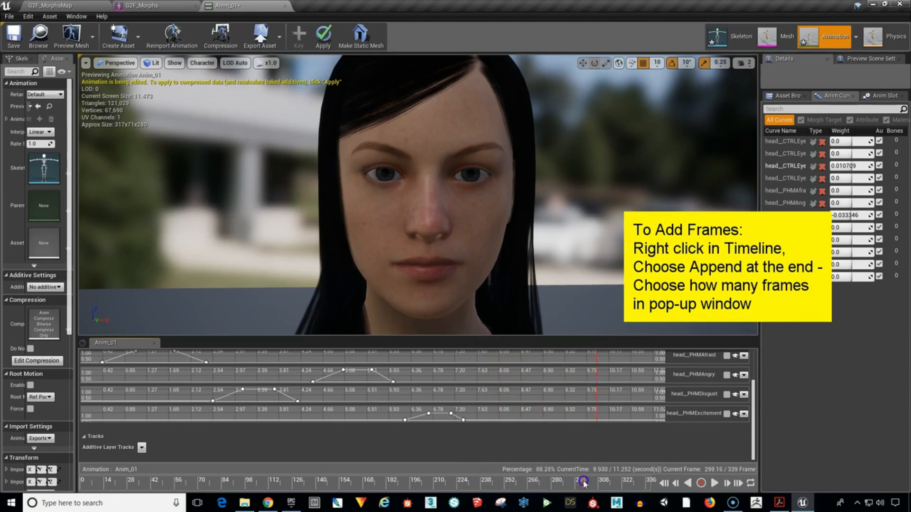
# Scrub the extended timeline to about 7.75 s and hide all existing curves.
pyautogui.moveTo(573, 482); pyautogui.dragTo(473, 478)
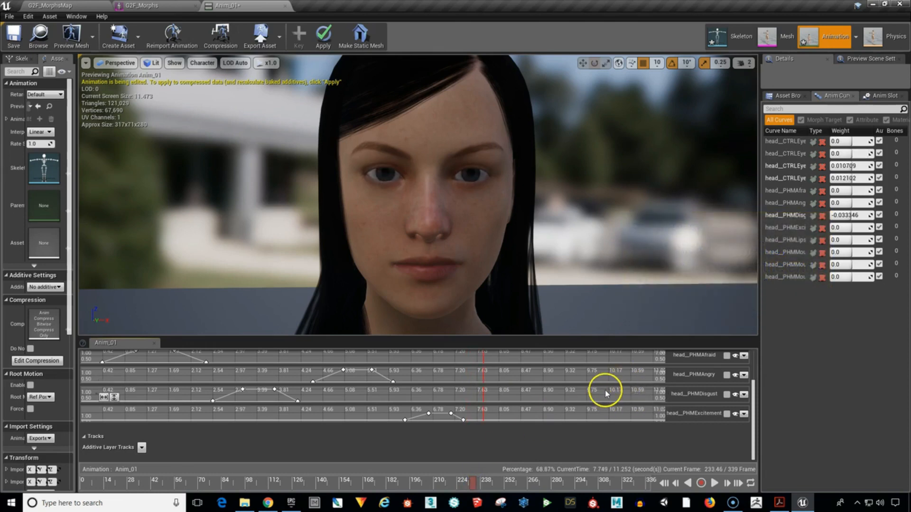
pyautogui.moveTo(752, 408); pyautogui.dragTo(754, 398)
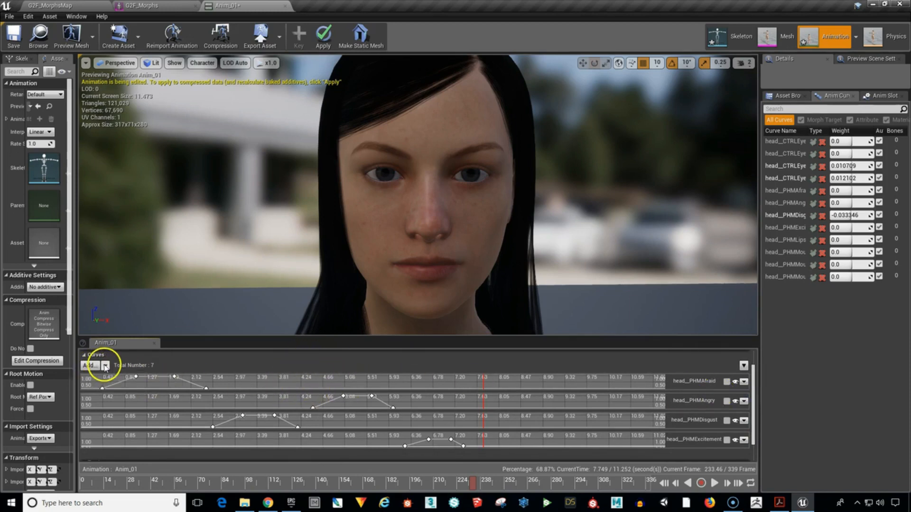
pyautogui.click(105, 366)
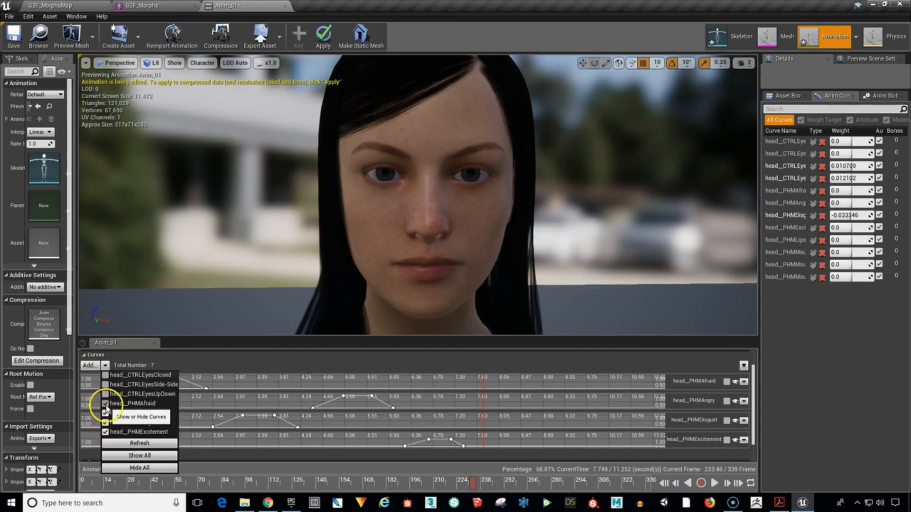
pyautogui.click(137, 468)
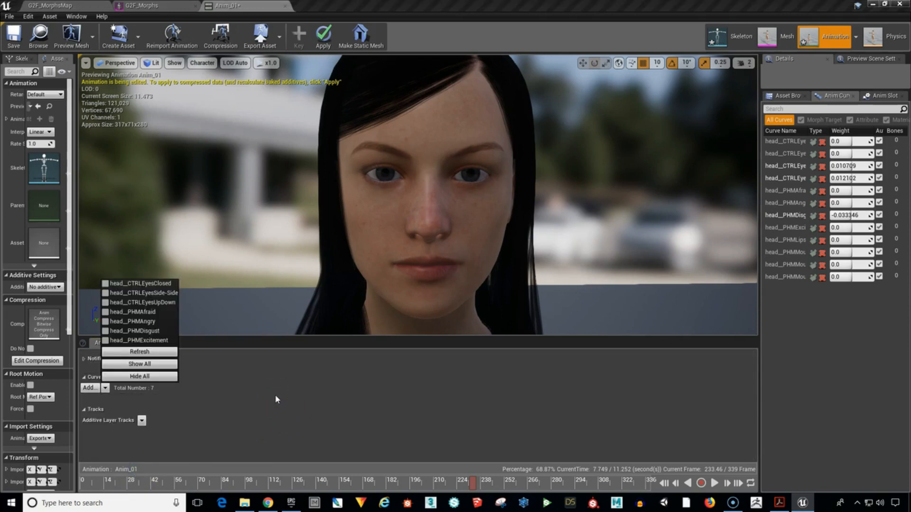
pyautogui.click(241, 396)
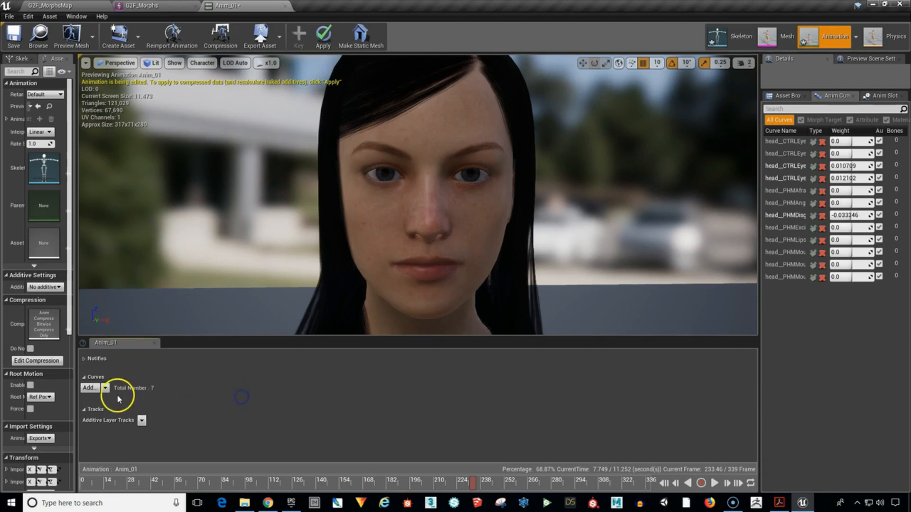
# Add a variable curve for head__PHMMouthSmileOpen and expand its curve window.
pyautogui.click(88, 387)
pyautogui.moveTo(114, 423)
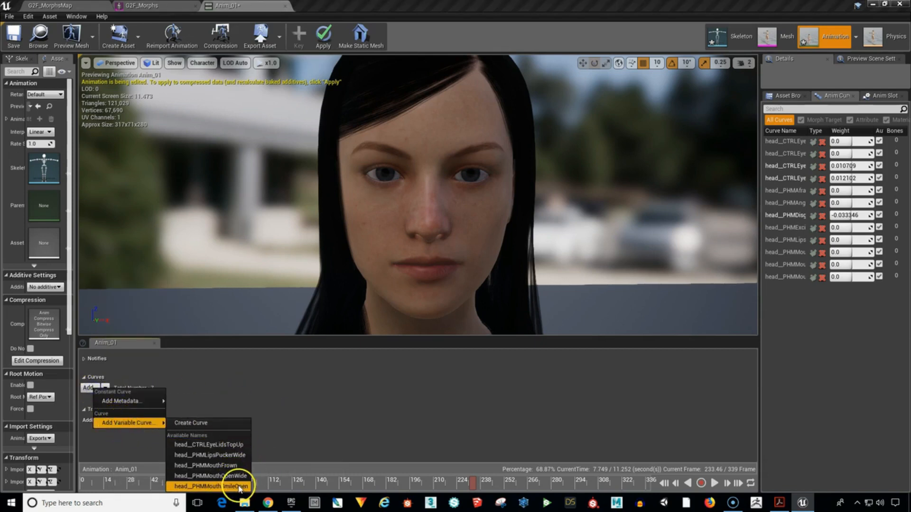
pyautogui.click(240, 487)
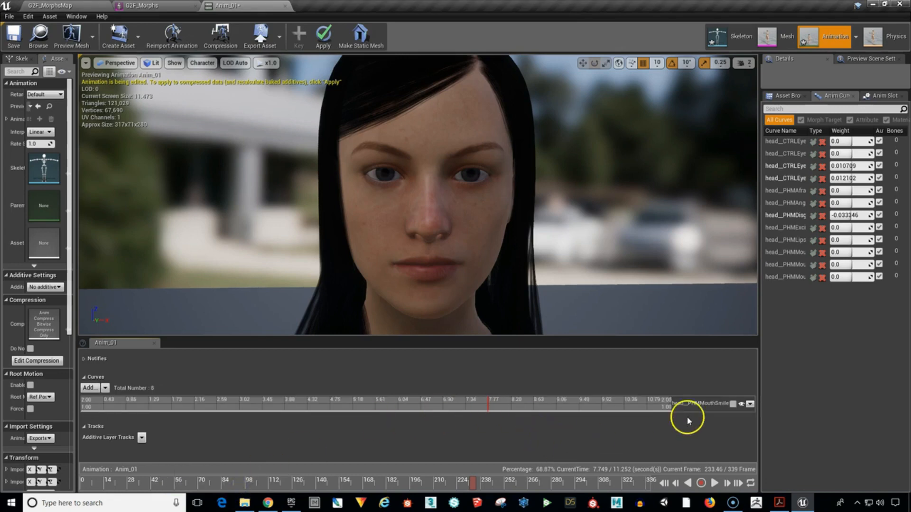
pyautogui.click(732, 404)
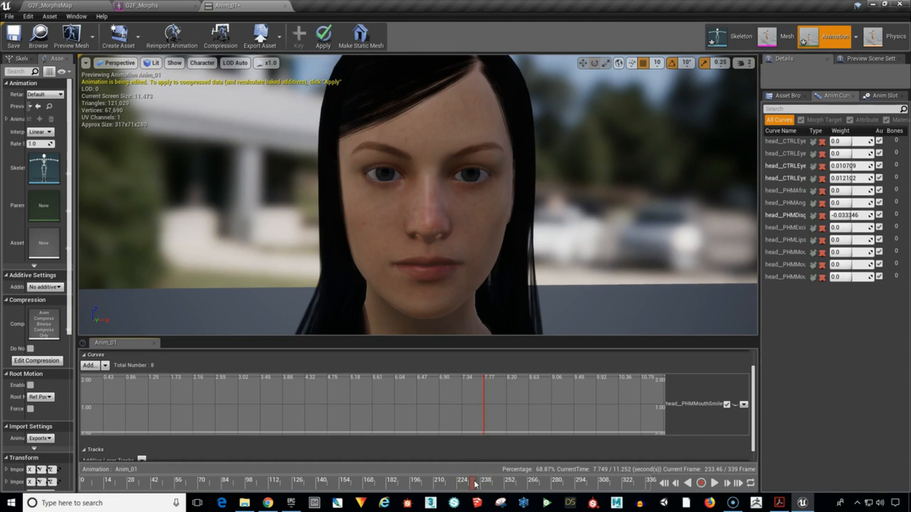
# Add head__PHMMouthSmileOpen keys at about 7.59 s (value 0), 8.21 s and 9.83 s (about 1), and 10.62 s with value 0.
pyautogui.moveTo(467, 483)
pyautogui.mouseDown()
pyautogui.moveTo(436, 483)
pyautogui.moveTo(463, 482)
pyautogui.mouseUp()
pyautogui.moveTo(550, 407)
pyautogui.mouseDown(button='right')
pyautogui.moveTo(549, 386)
pyautogui.moveTo(547, 398)
pyautogui.mouseUp(button='right')
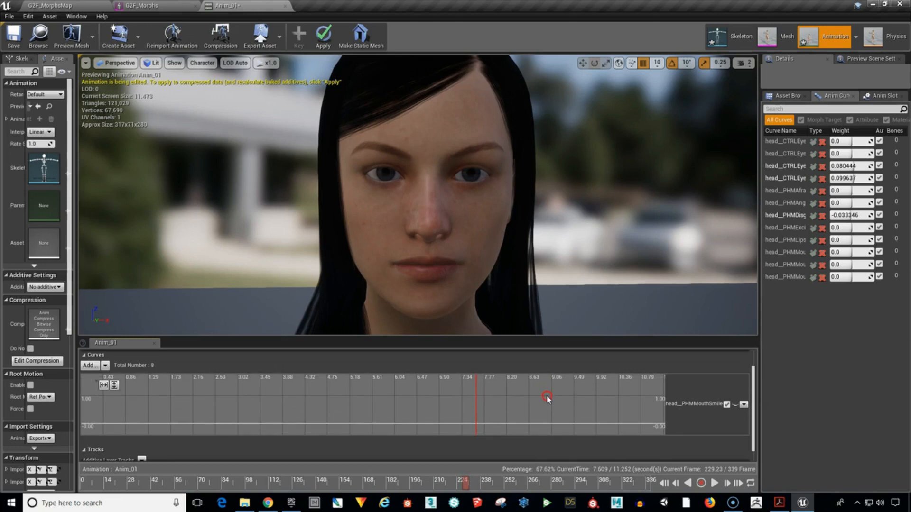
pyautogui.keyDown('shift'); pyautogui.click(475, 426); pyautogui.keyUp('shift')
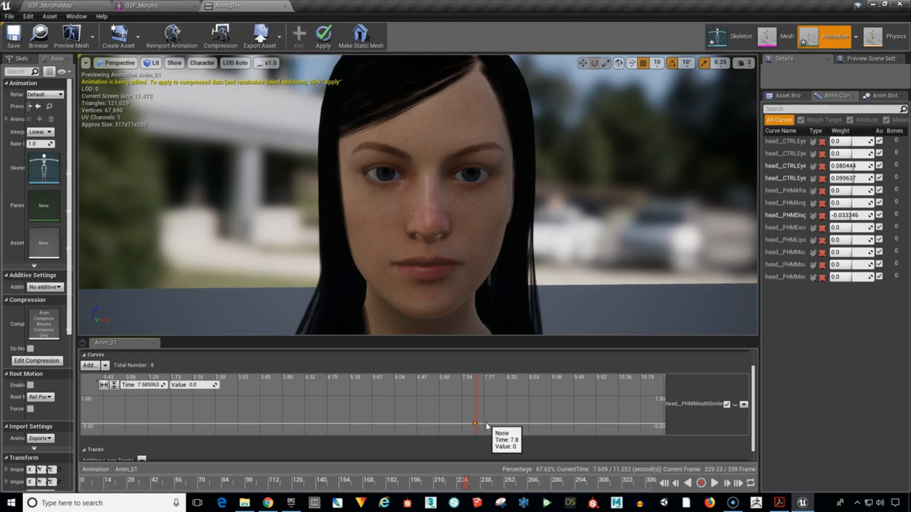
pyautogui.moveTo(179, 384)
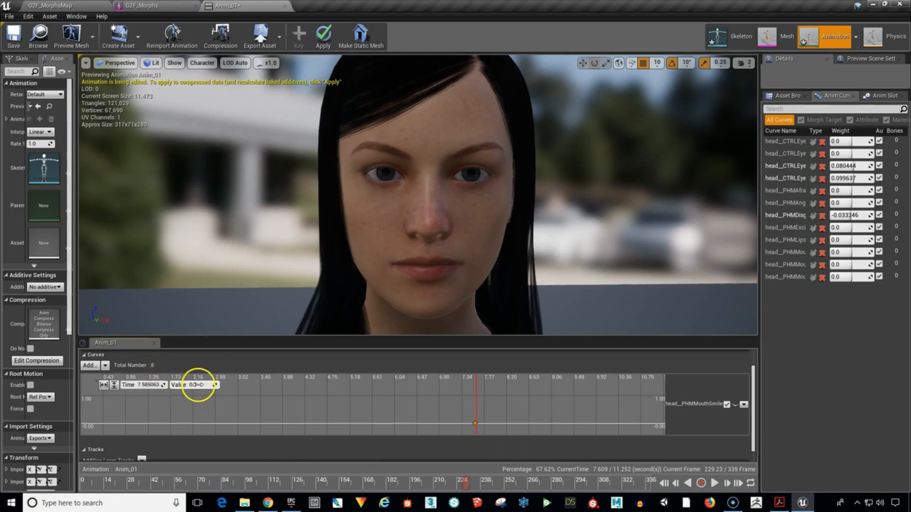
pyautogui.keyDown('shift'); pyautogui.click(508, 397); pyautogui.keyUp('shift')
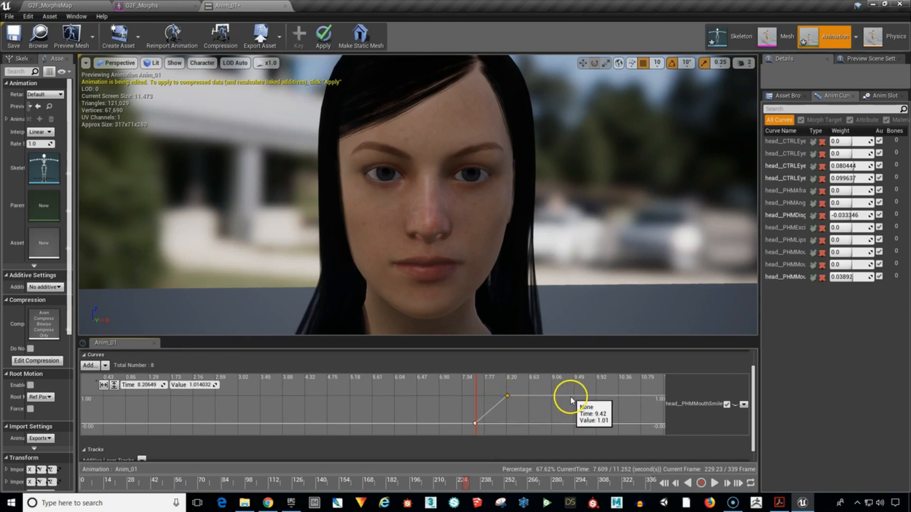
pyautogui.keyDown('shift'); pyautogui.click(591, 396); pyautogui.keyUp('shift')
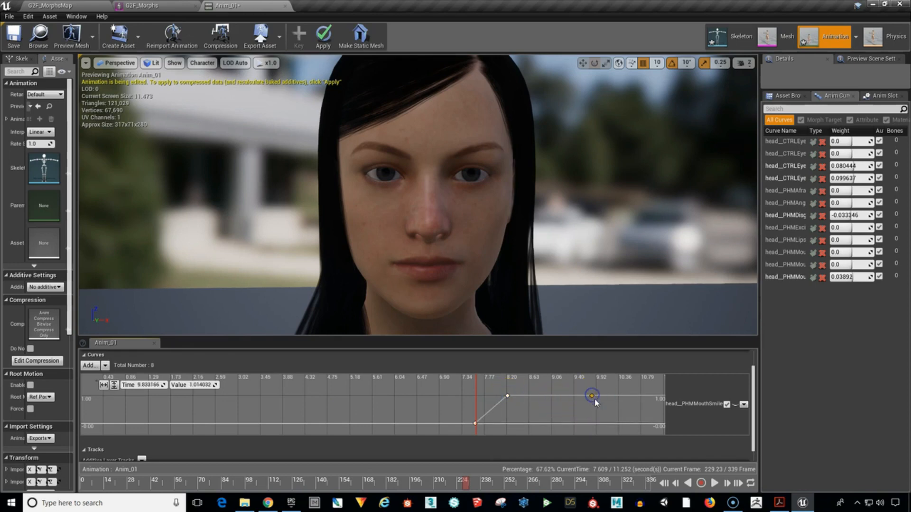
pyautogui.keyDown('shift'); pyautogui.click(632, 423); pyautogui.keyUp('shift')
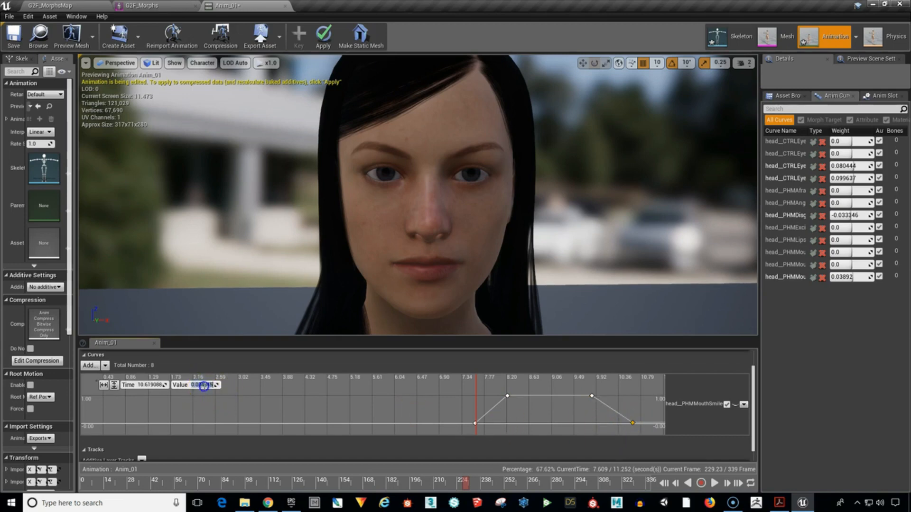
pyautogui.click(218, 376)
pyautogui.click(203, 385)
pyautogui.click(460, 390)
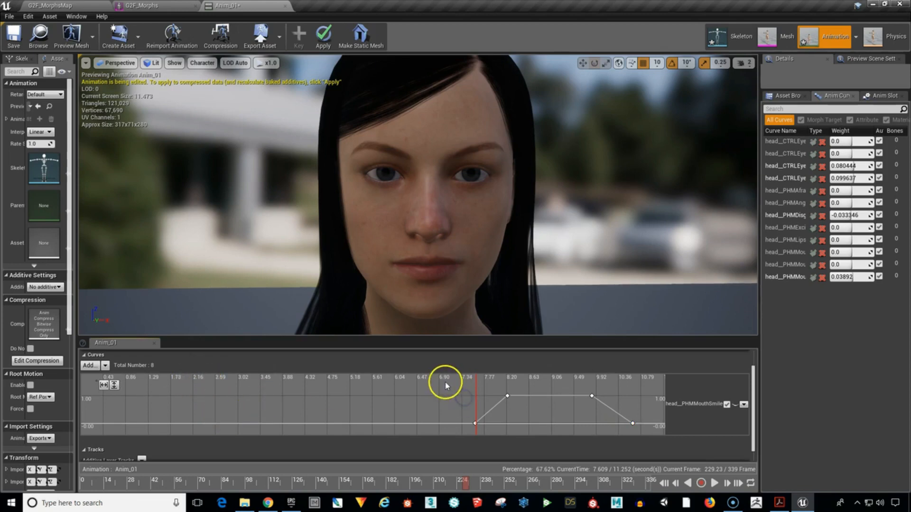
# Select all four head__PHMMouthSmileOpen keys, smooth them with automatic cubic interpolation and clear the selection.
pyautogui.moveTo(632, 430); pyautogui.dragTo(639, 432)
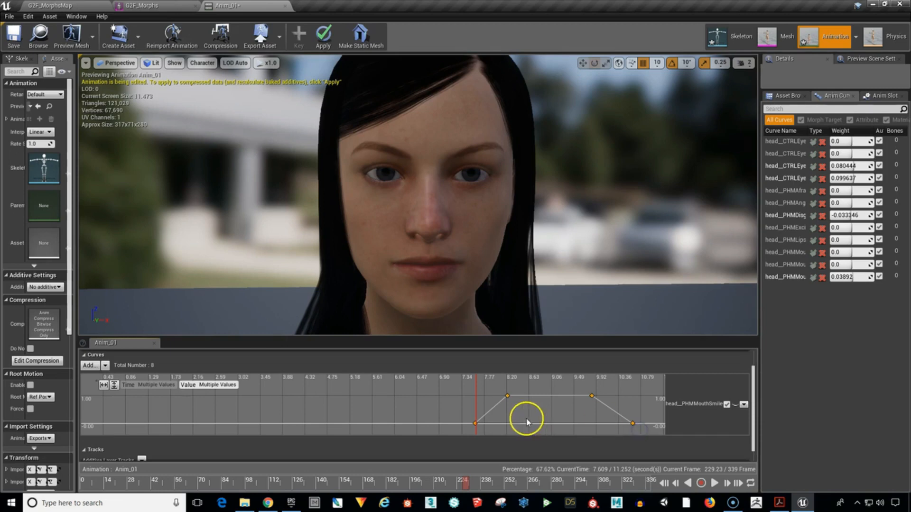
pyautogui.press('1')
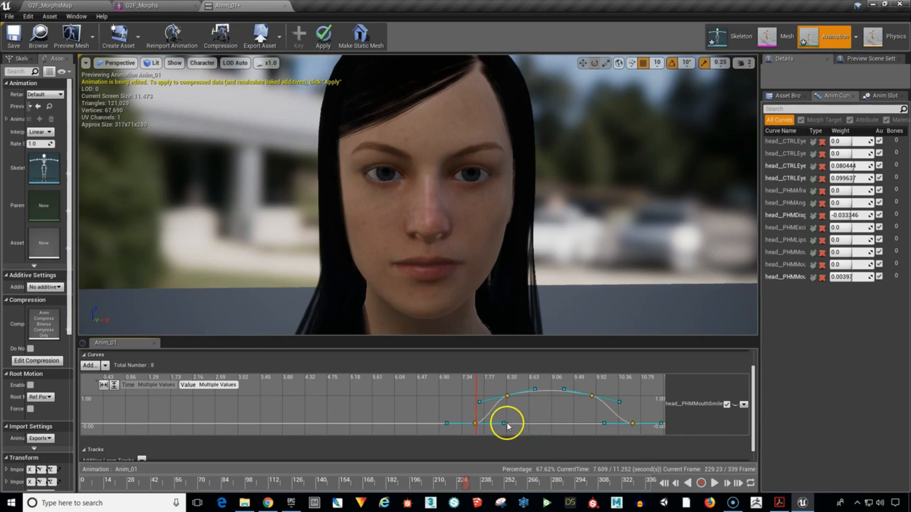
pyautogui.click(437, 402)
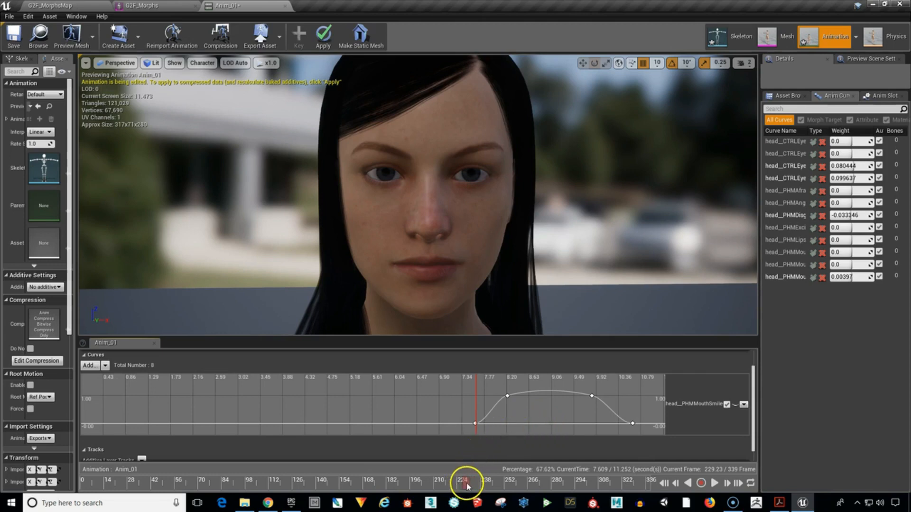
# Play the extended animation to preview the smile following the other expressions, and pause it at about 9.67 s.
pyautogui.moveTo(463, 483)
pyautogui.mouseDown()
pyautogui.moveTo(633, 491)
pyautogui.moveTo(463, 495)
pyautogui.mouseUp()
pyautogui.click(714, 483)
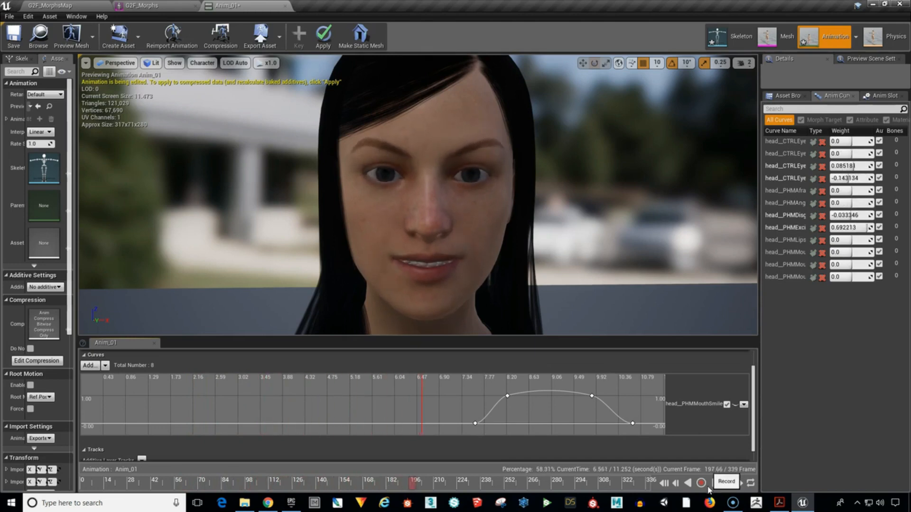
pyautogui.click(703, 488)
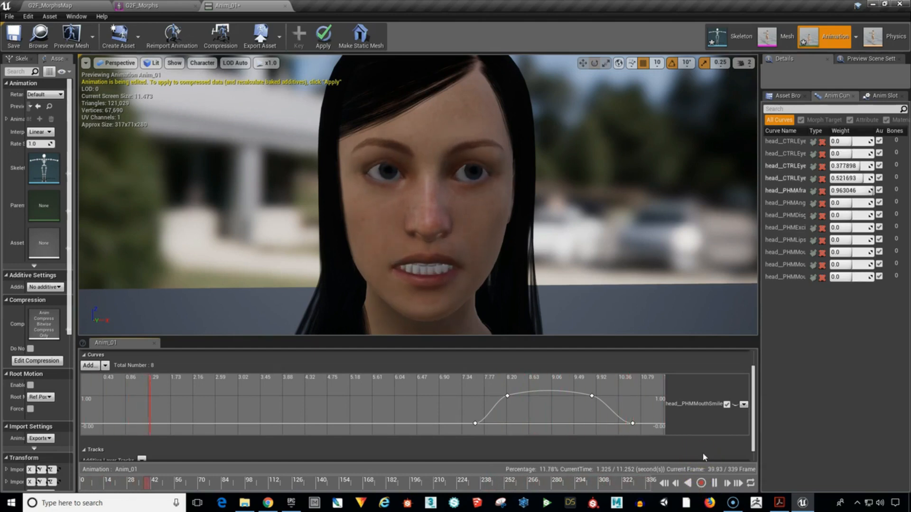
pyautogui.click(692, 464)
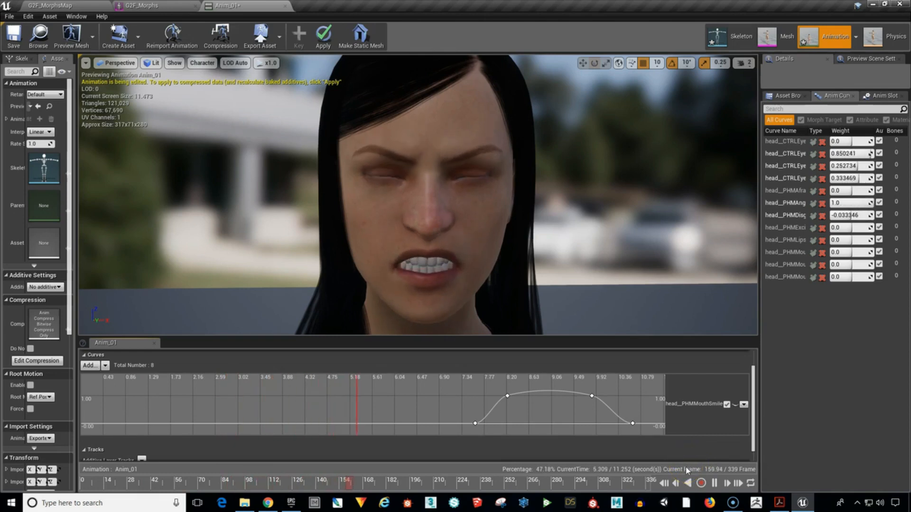
pyautogui.click(713, 483)
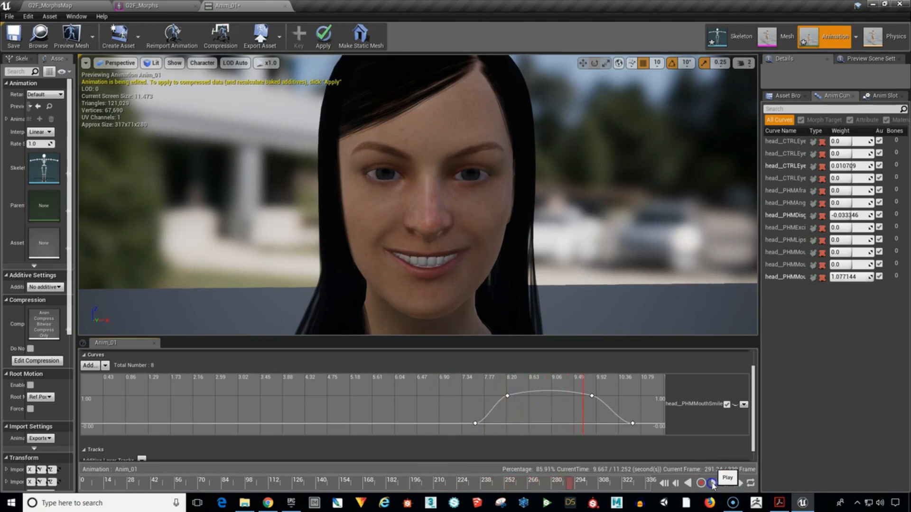
# Apply the smile curve edits to the runtime animation data and save Anim_01.
pyautogui.click(322, 49)
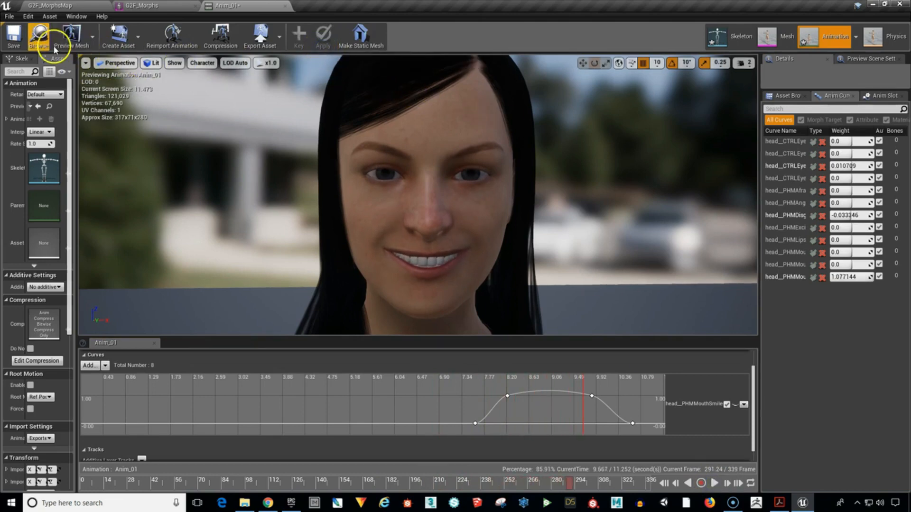
pyautogui.click(16, 39)
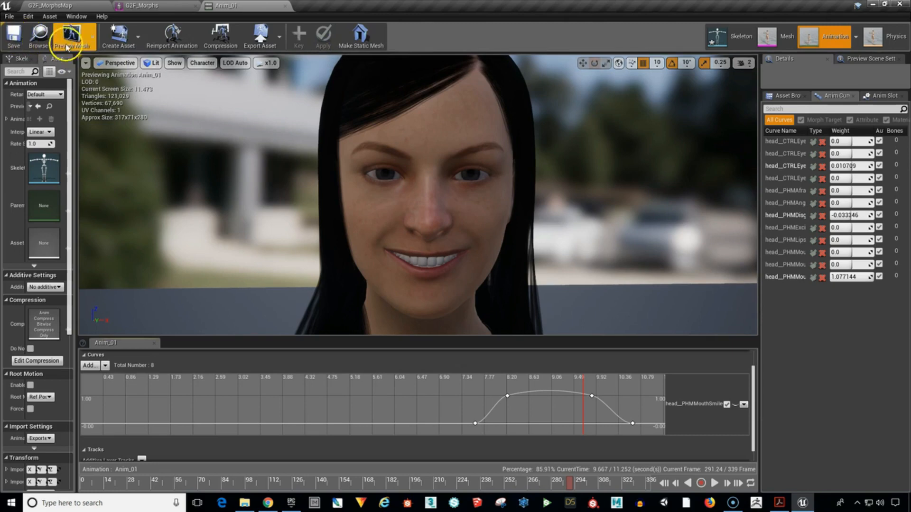
# Go back to the G2F_MorphsMap level and simulate it to check the updated animation with the smile.
pyautogui.click(76, 6)
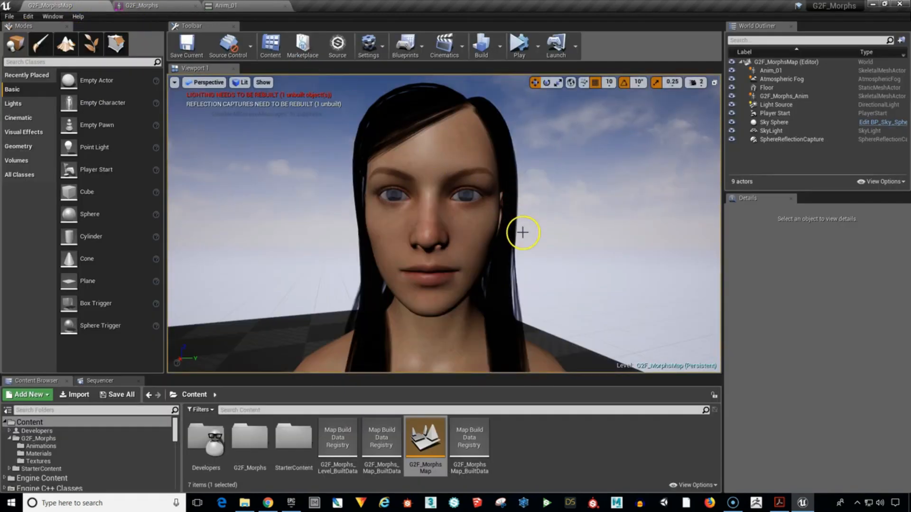
pyautogui.click(519, 46)
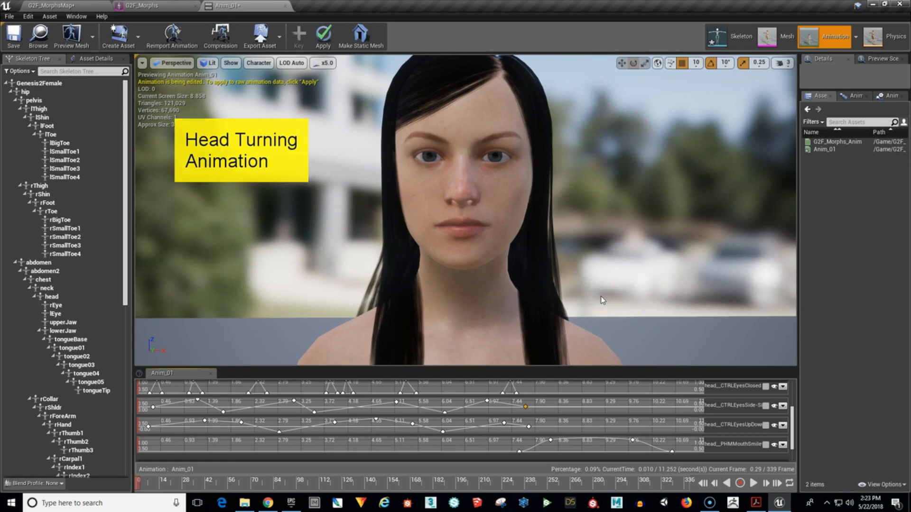
# Apply and save the pending Anim_01 edits, and save a copy as Anim_HeadTurn in the G2F_Morphs/Animations folder.
pyautogui.click(321, 42)
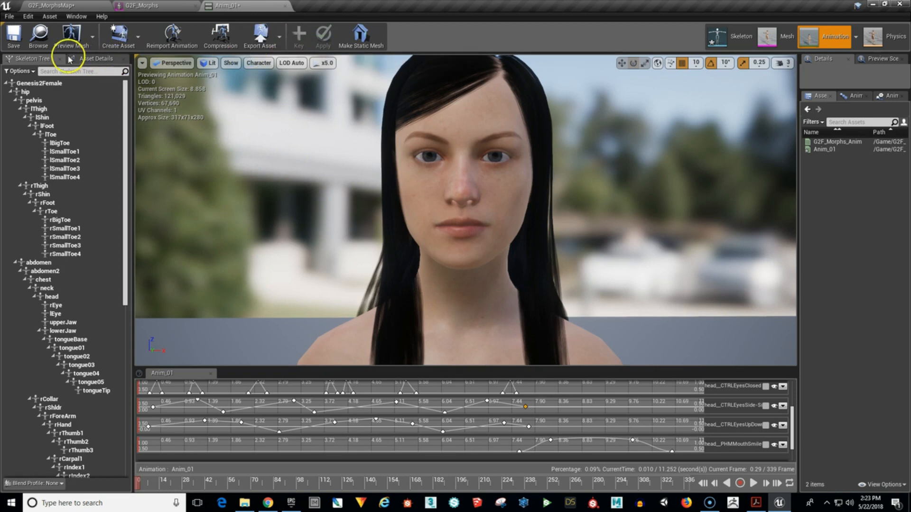
pyautogui.click(14, 36)
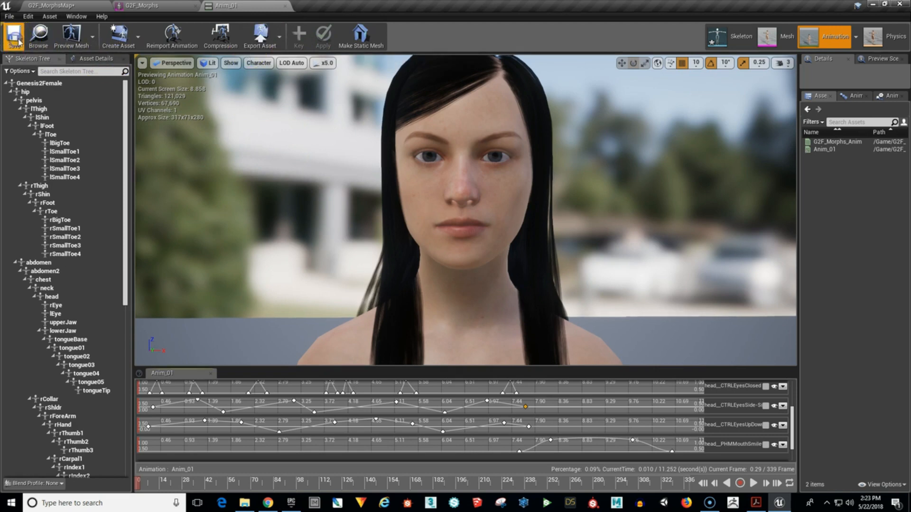
pyautogui.click(9, 17)
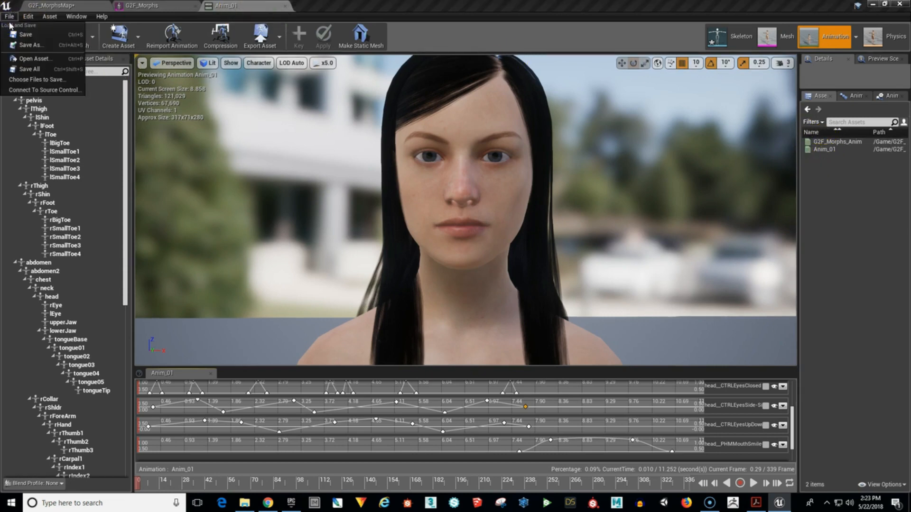
pyautogui.click(26, 45)
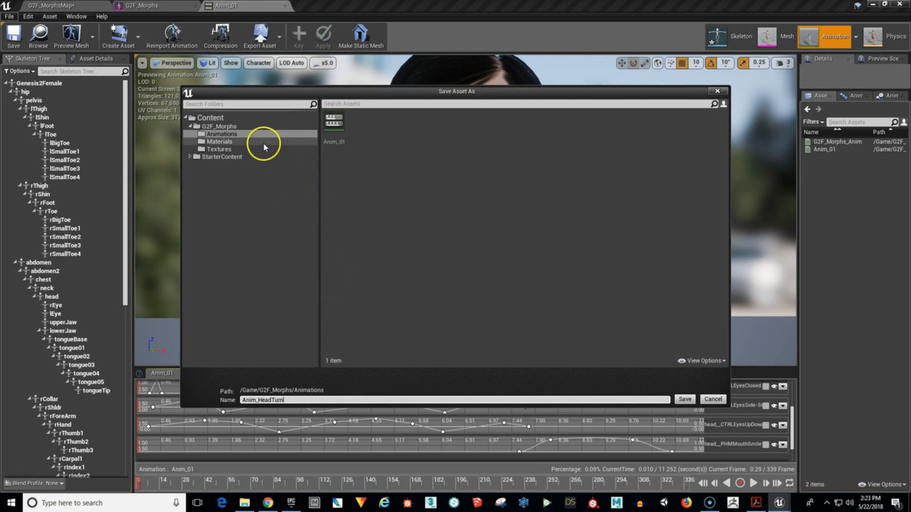
pyautogui.click(684, 399)
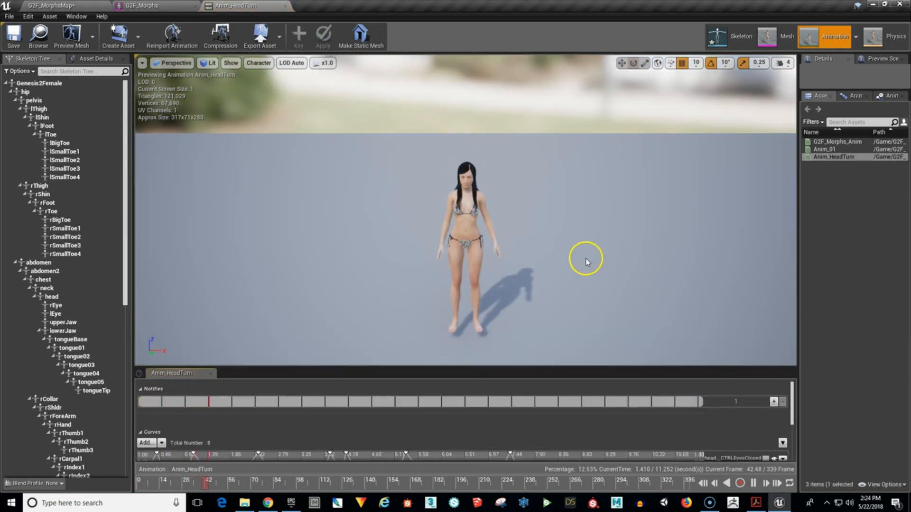
# Pause the Anim_HeadTurn preview and focus the viewport on the character's head bone.
pyautogui.moveTo(522, 242); pyautogui.dragTo(530, 236, button='right')
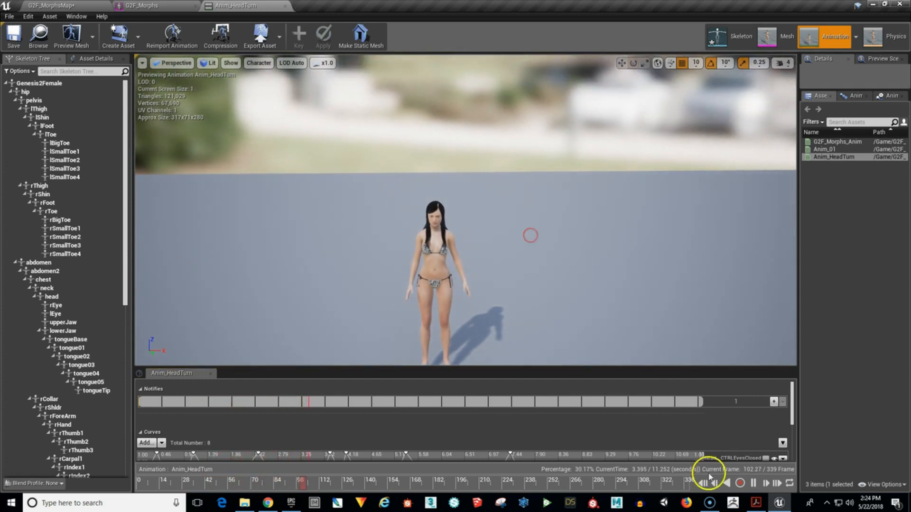
pyautogui.click(753, 483)
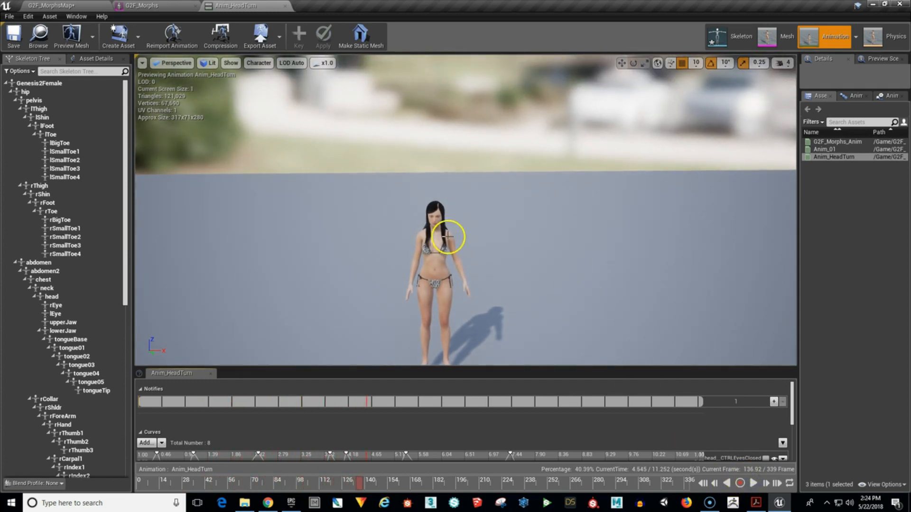
pyautogui.click(436, 214)
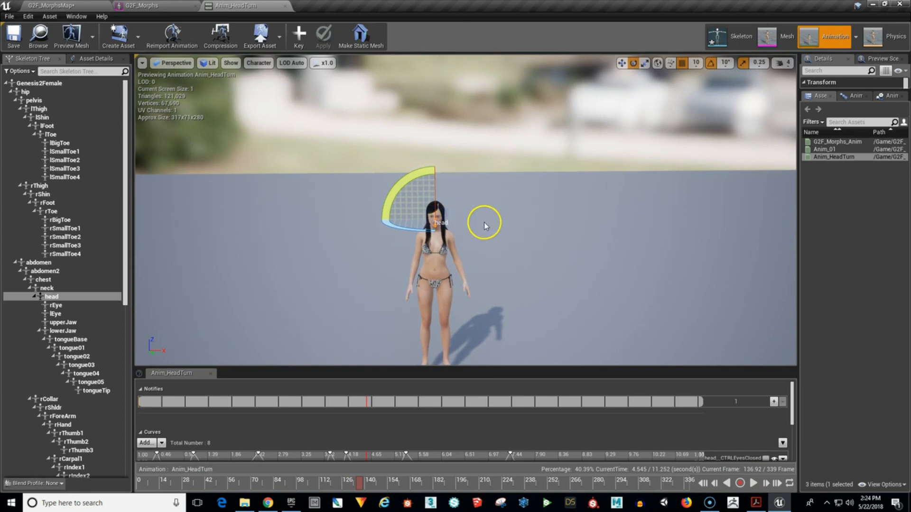
pyautogui.press('f')
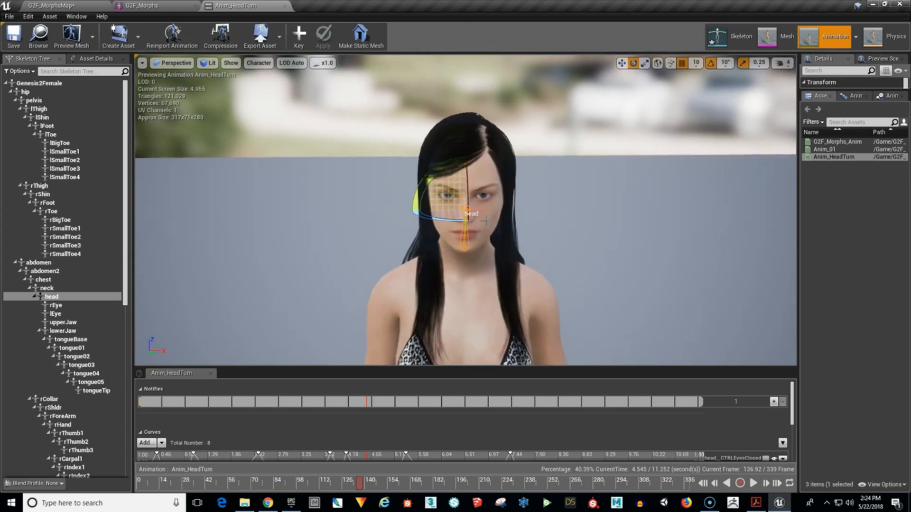
pyautogui.moveTo(546, 226)
pyautogui.keyDown('alt'); pyautogui.mouseDown(button='right')
pyautogui.moveTo(551, 216)
pyautogui.moveTo(548, 231)
pyautogui.mouseUp(button='right'); pyautogui.keyUp('alt')
pyautogui.keyDown('alt'); pyautogui.moveTo(548, 230); pyautogui.dragTo(548, 231); pyautogui.keyUp('alt')
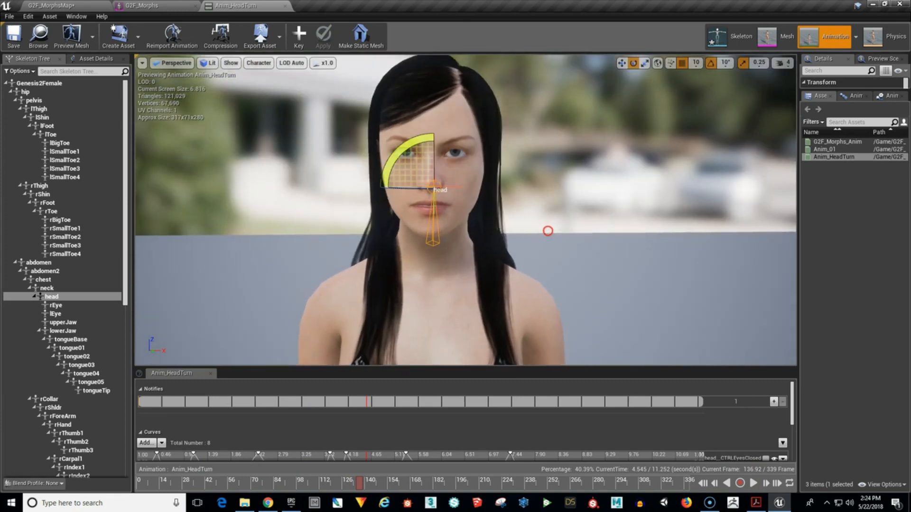
# Lower the viewport camera speed to 3, clear the bone selection and frame the character's face in close-up.
pyautogui.click(788, 66)
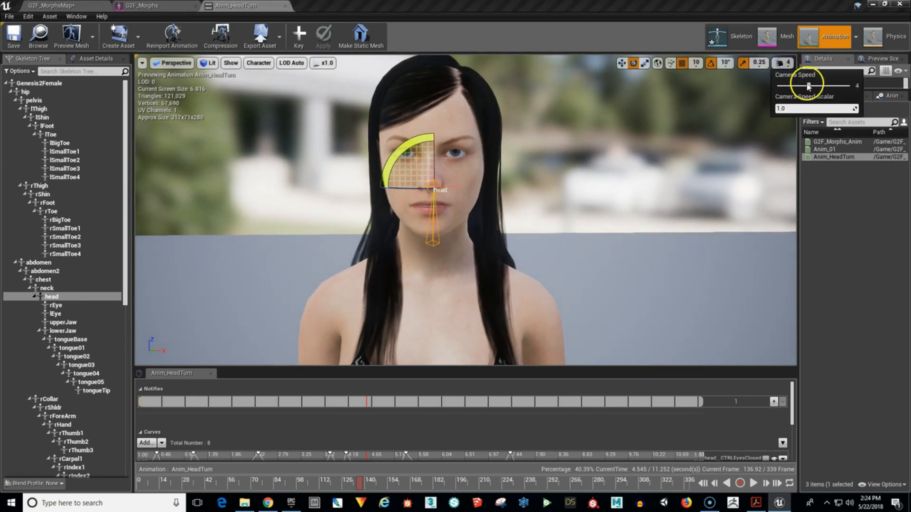
pyautogui.keyDown('alt'); pyautogui.moveTo(633, 185); pyautogui.dragTo(618, 167, button='right'); pyautogui.keyUp('alt')
pyautogui.keyDown('alt'); pyautogui.moveTo(622, 185); pyautogui.dragTo(619, 183); pyautogui.keyUp('alt')
pyautogui.click(608, 208)
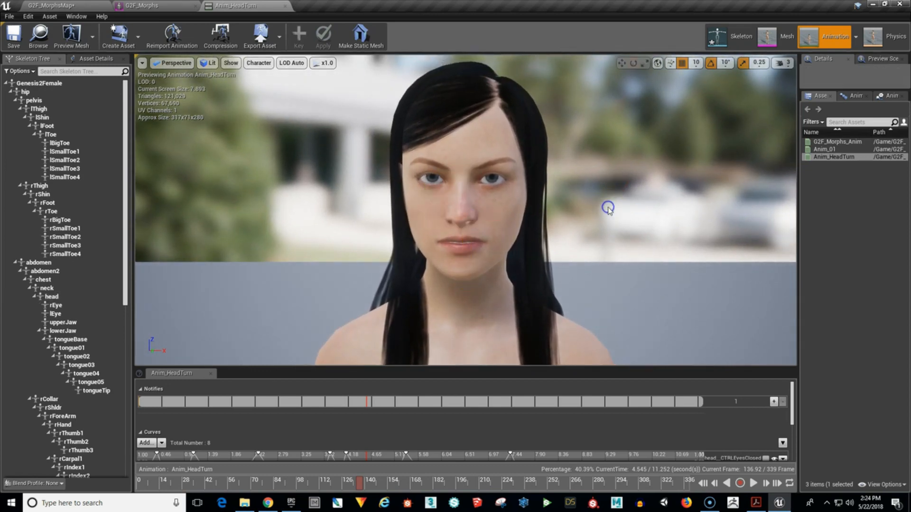
pyautogui.keyDown('alt'); pyautogui.moveTo(644, 219); pyautogui.dragTo(644, 217, button='right'); pyautogui.keyUp('alt')
pyautogui.scroll(1, 644, 209)
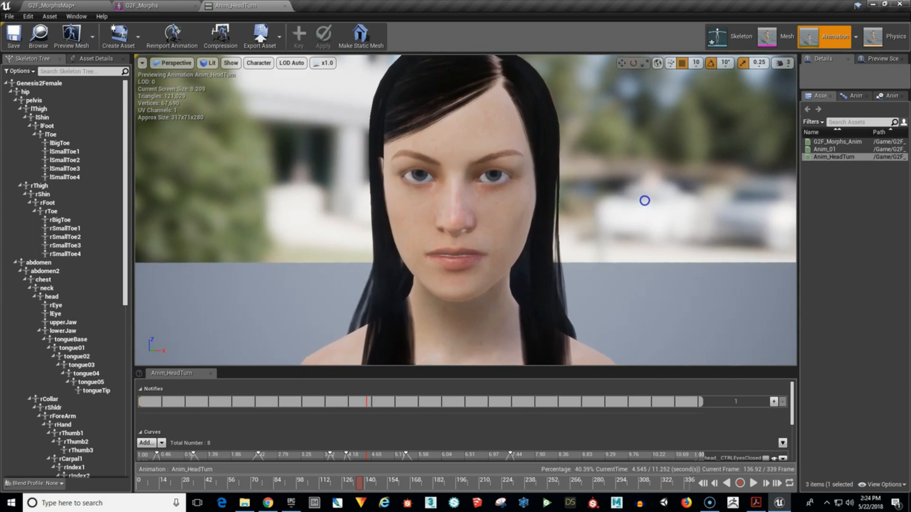
pyautogui.scroll(-2, 644, 200)
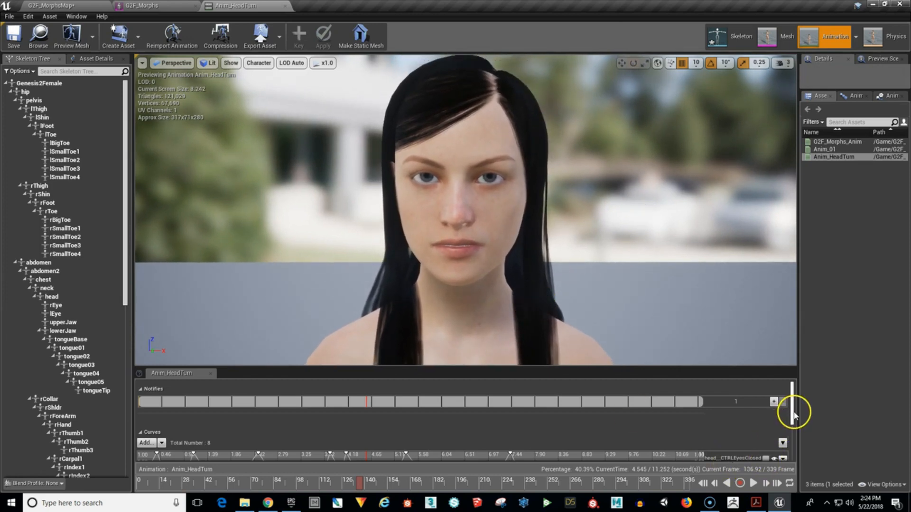
# Scrub and play Anim_HeadTurn to review the copied expression curves, pausing near the end at about 10.88 s.
pyautogui.moveTo(793, 416); pyautogui.dragTo(791, 439)
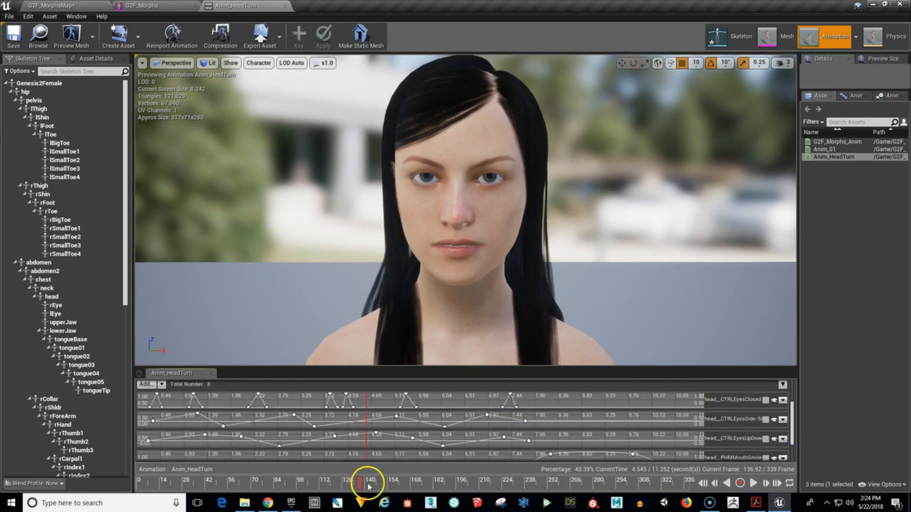
pyautogui.moveTo(368, 485); pyautogui.dragTo(396, 493)
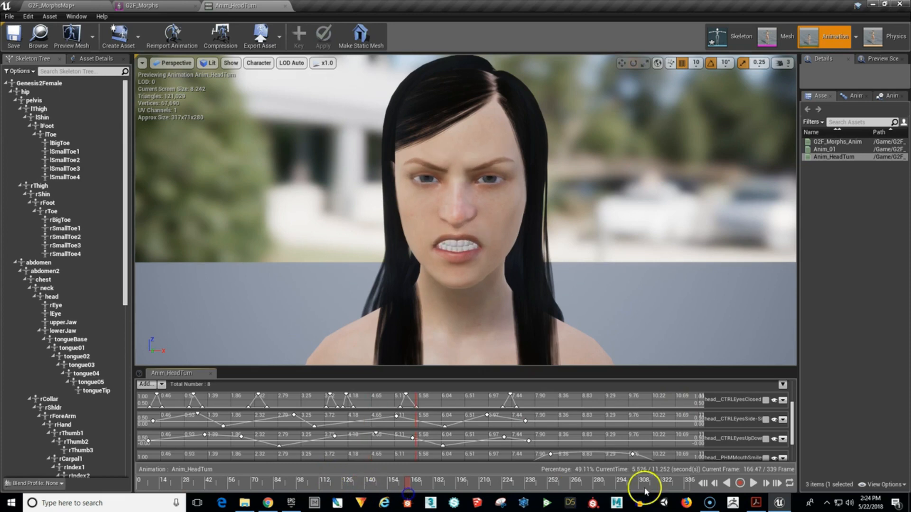
pyautogui.click(753, 484)
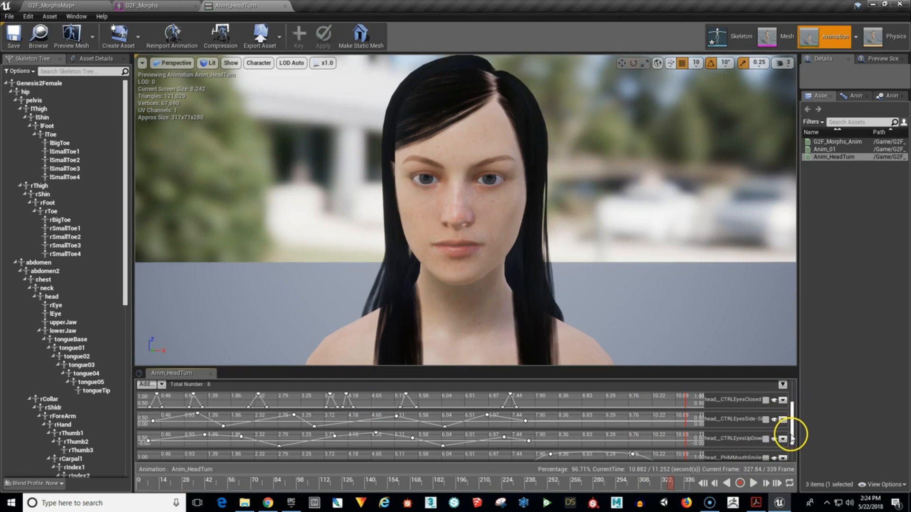
# Hide all the morph curves in the Curves section of Anim_HeadTurn.
pyautogui.scroll(2, 791, 437)
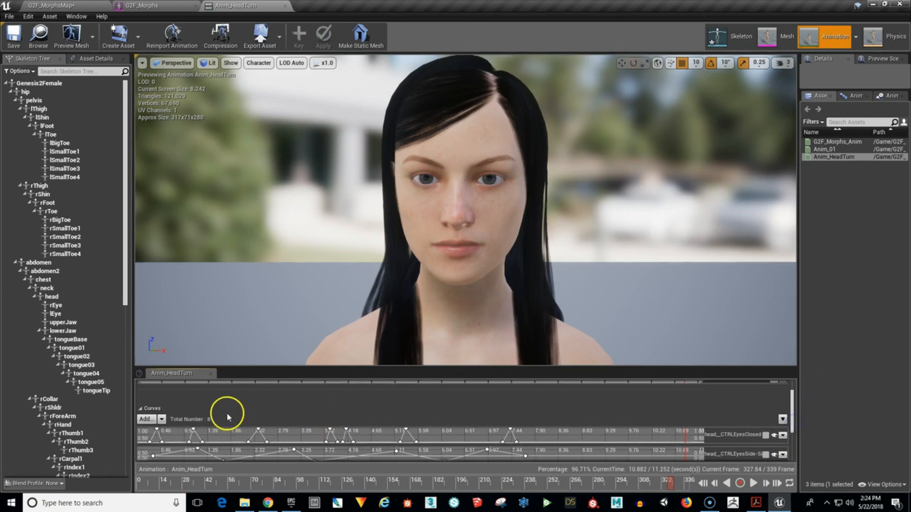
pyautogui.click(161, 419)
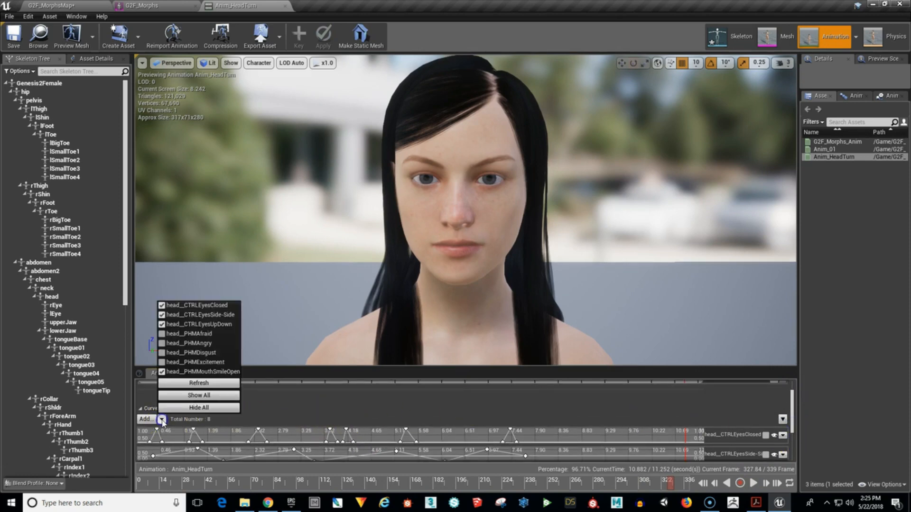
pyautogui.click(195, 408)
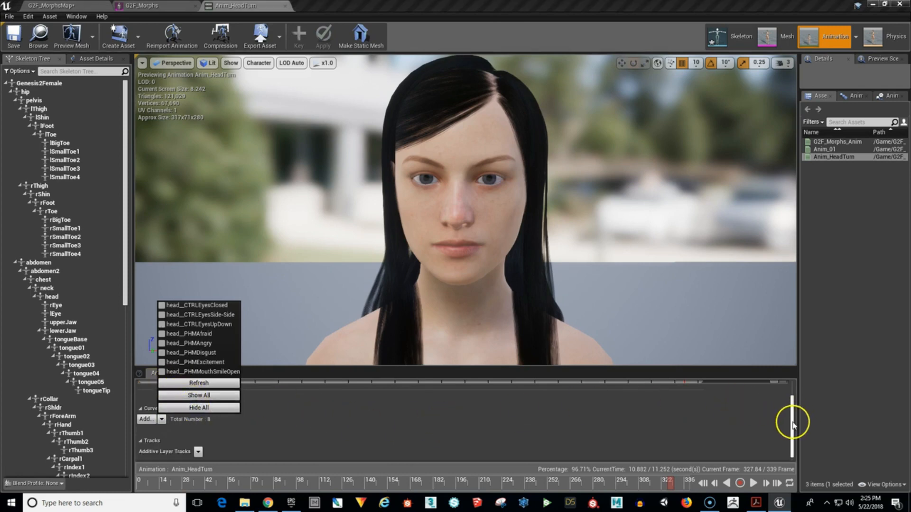
pyautogui.moveTo(794, 426); pyautogui.dragTo(794, 412)
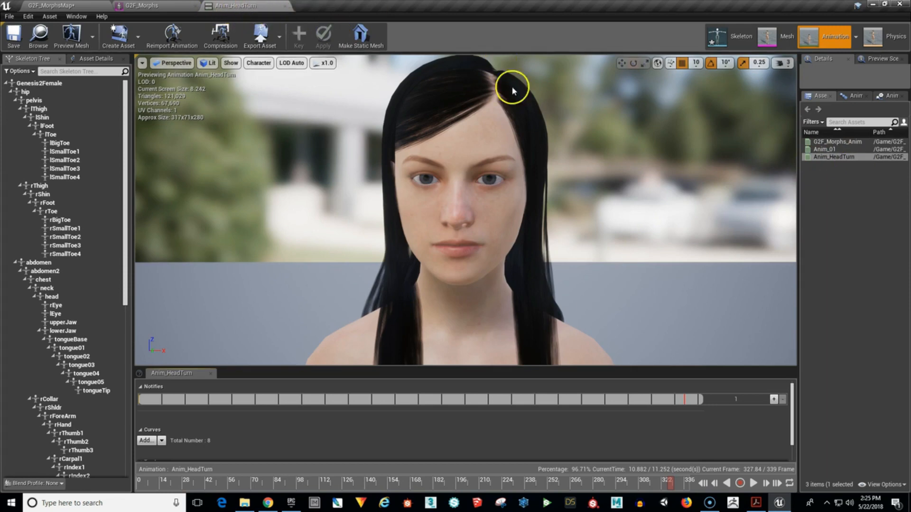
# Select the head bone, checking the neck bone above it, and move the playhead to frame 0.
pyautogui.moveTo(825, 149)
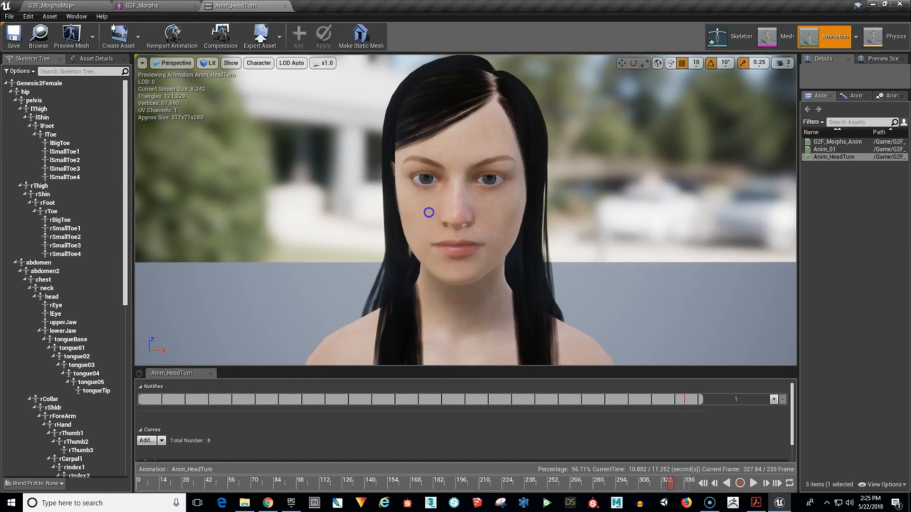
pyautogui.click(428, 213)
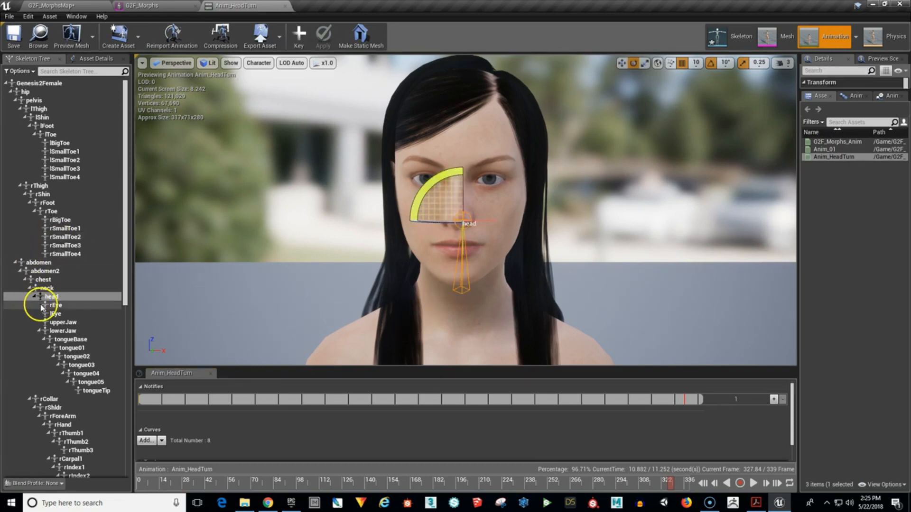
pyautogui.click(48, 289)
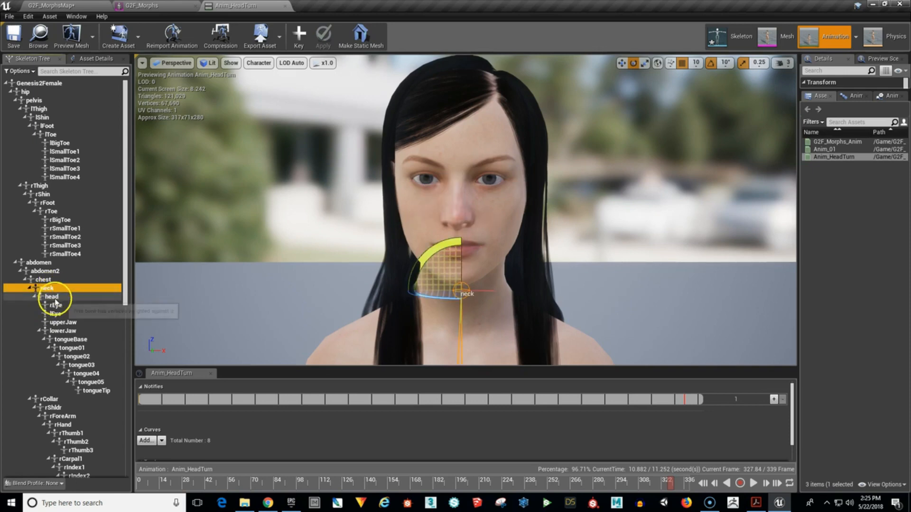
pyautogui.click(50, 296)
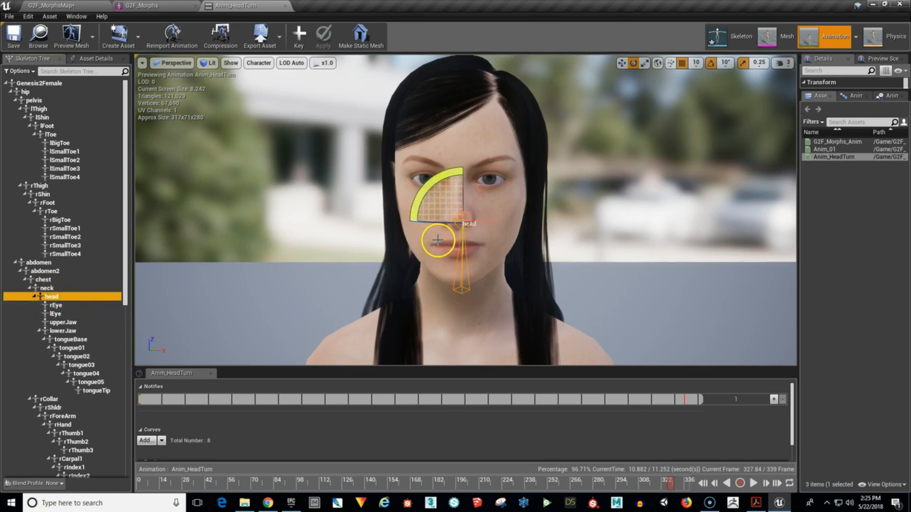
pyautogui.moveTo(160, 484)
pyautogui.mouseDown()
pyautogui.moveTo(151, 488)
pyautogui.moveTo(170, 492)
pyautogui.moveTo(145, 491)
pyautogui.mouseUp()
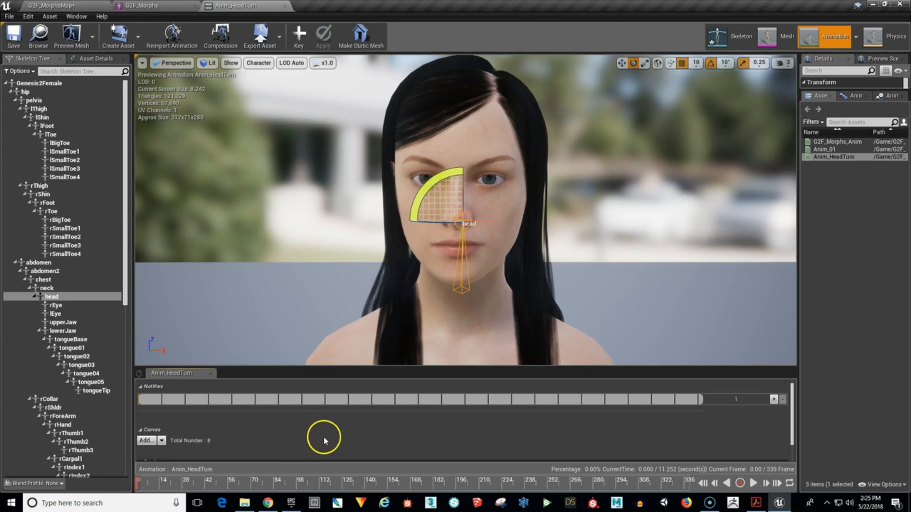
# Turn off grid snapping and rotation snapping in the viewport for freer bone rotation.
pyautogui.moveTo(439, 224)
pyautogui.mouseDown()
pyautogui.moveTo(404, 222)
pyautogui.moveTo(468, 225)
pyautogui.moveTo(433, 230)
pyautogui.mouseUp()
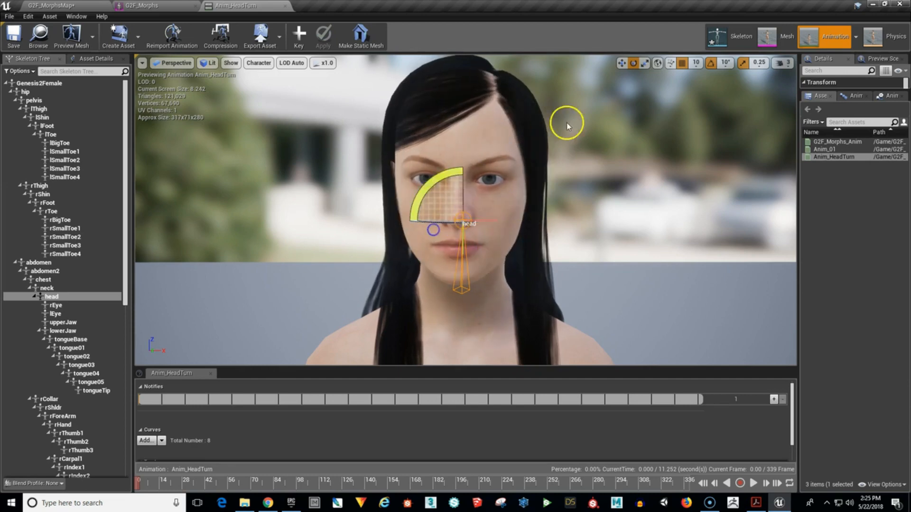
pyautogui.click(682, 63)
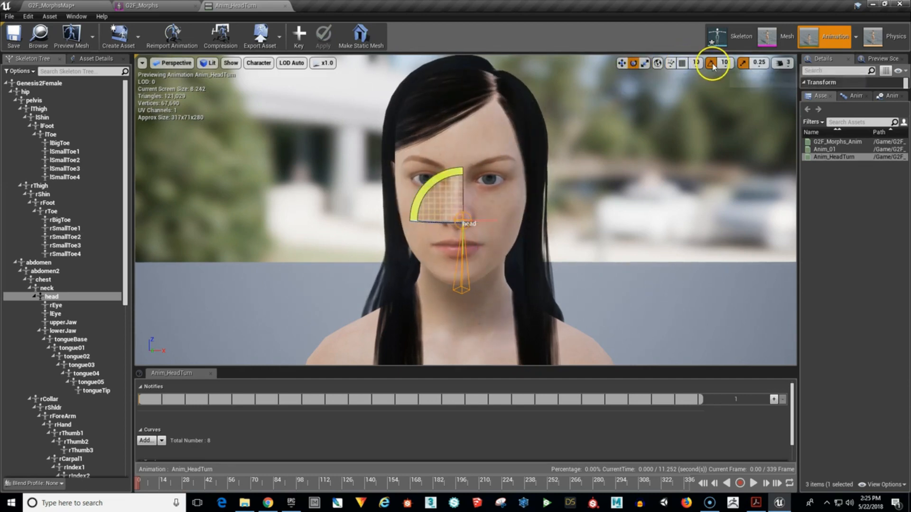
pyautogui.click(711, 63)
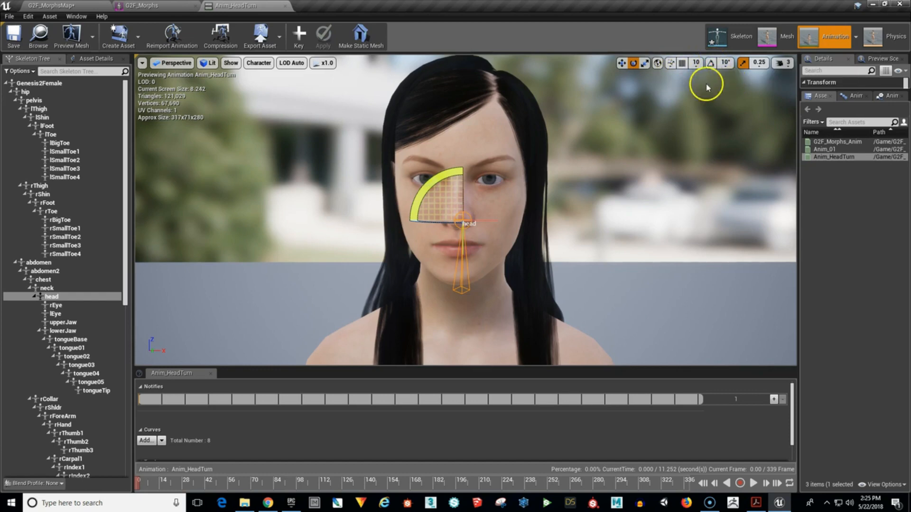
# Set a keyframe for the unrotated head bone at the start of the timeline and show its additive layer track.
pyautogui.click(420, 209)
pyautogui.moveTo(428, 225); pyautogui.dragTo(448, 226)
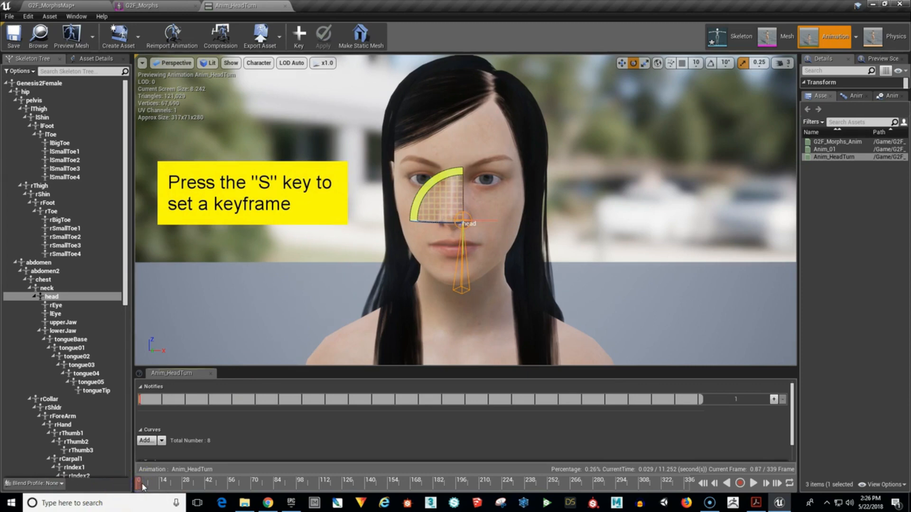
pyautogui.press('s')
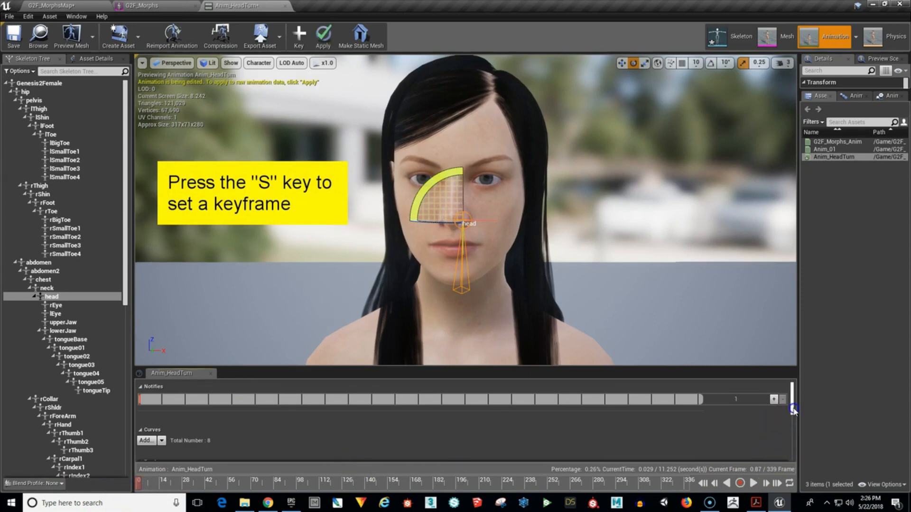
pyautogui.moveTo(793, 409); pyautogui.dragTo(793, 436)
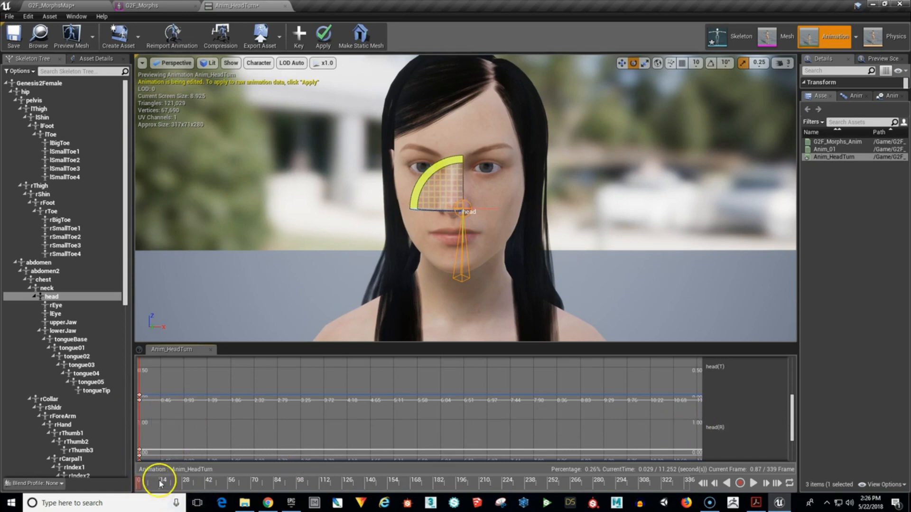
# Set a head bone keyframe at the end frame, 339, and return the playhead to frame 0.
pyautogui.moveTo(138, 483); pyautogui.dragTo(681, 489)
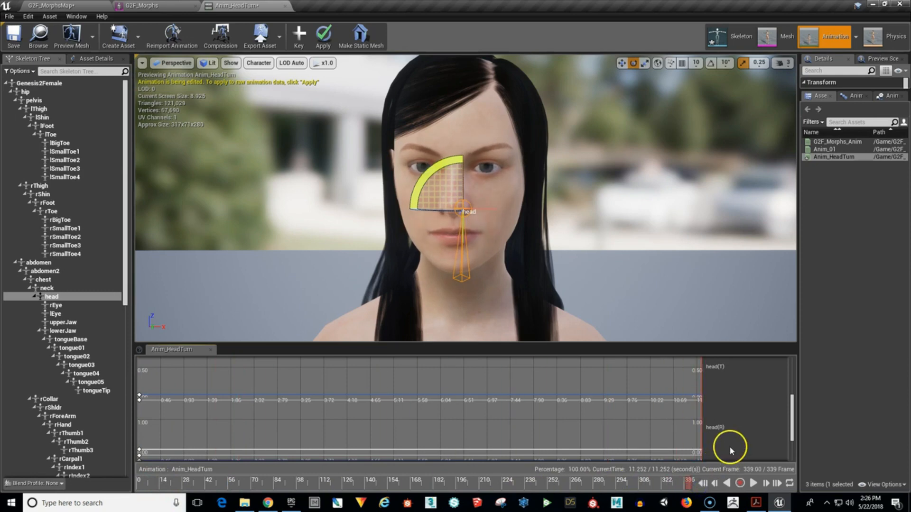
pyautogui.press('s')
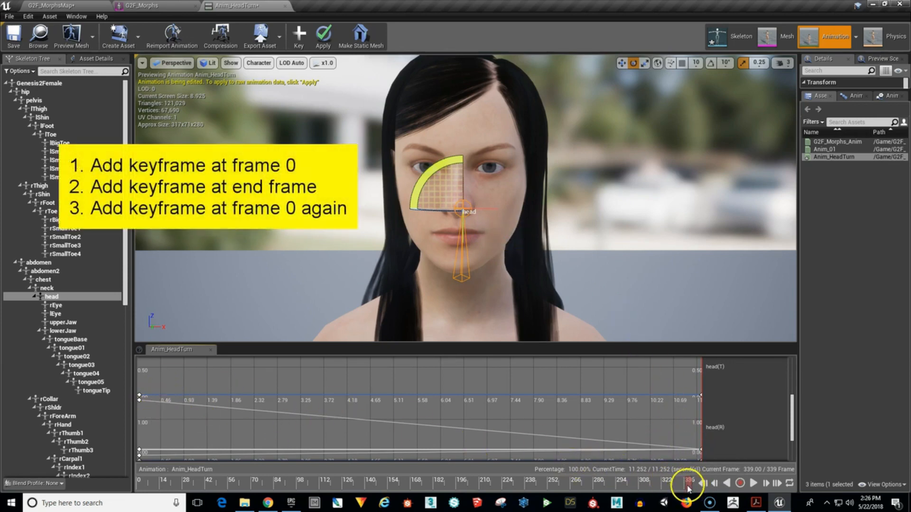
pyautogui.moveTo(684, 486); pyautogui.dragTo(129, 493)
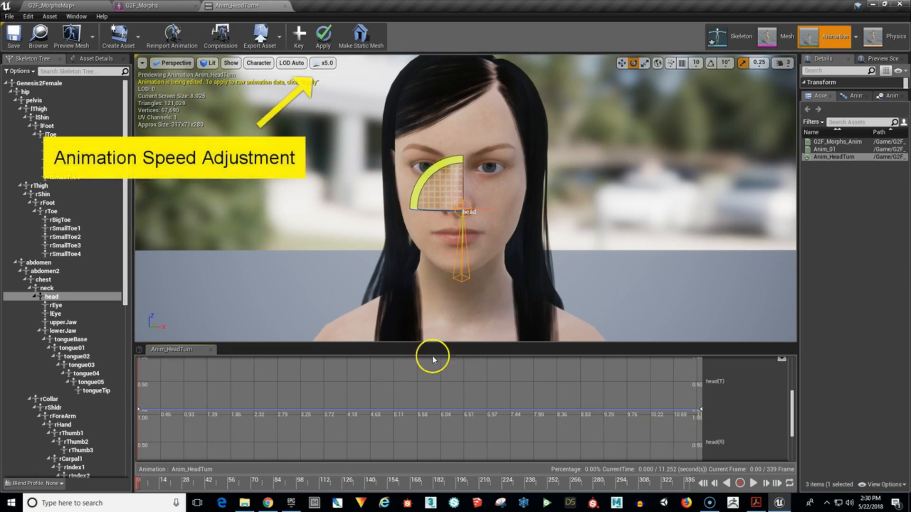
# Play the animation through at x5.0 playback speed and return the playhead to frame 0.
pyautogui.click(330, 67)
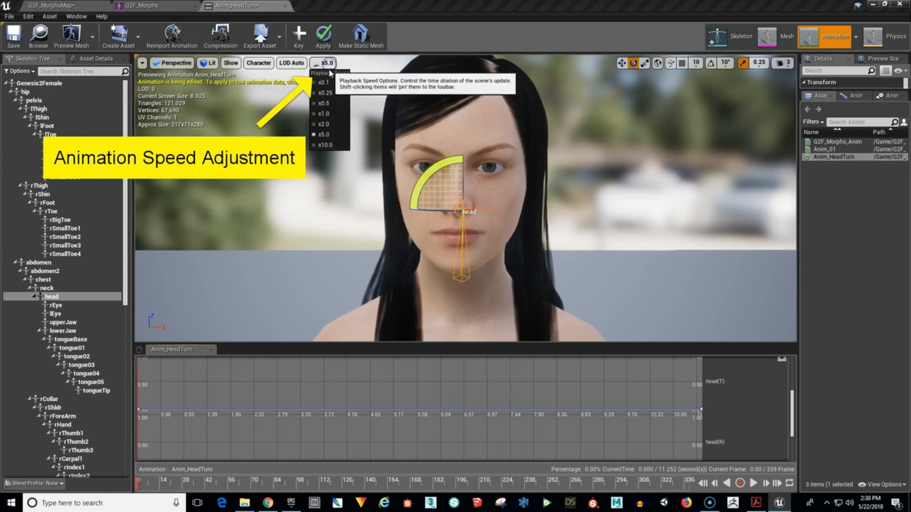
pyautogui.click(334, 136)
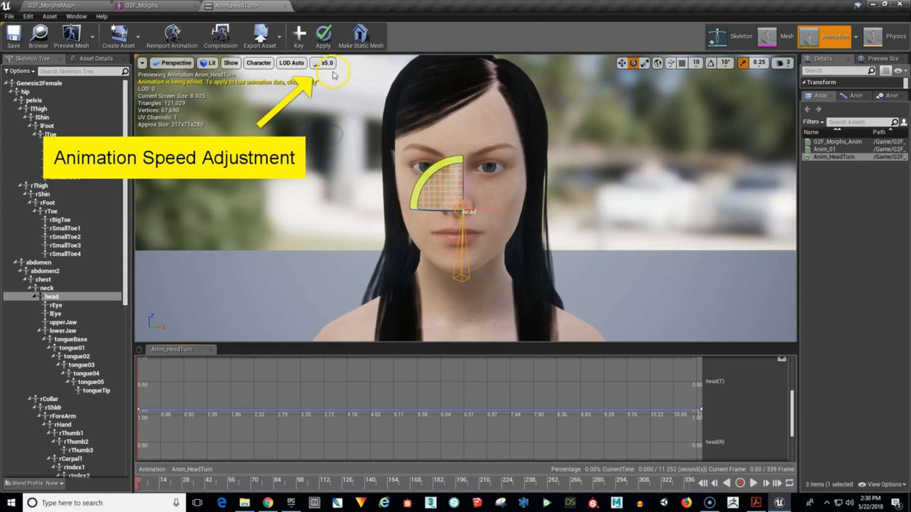
pyautogui.click(748, 487)
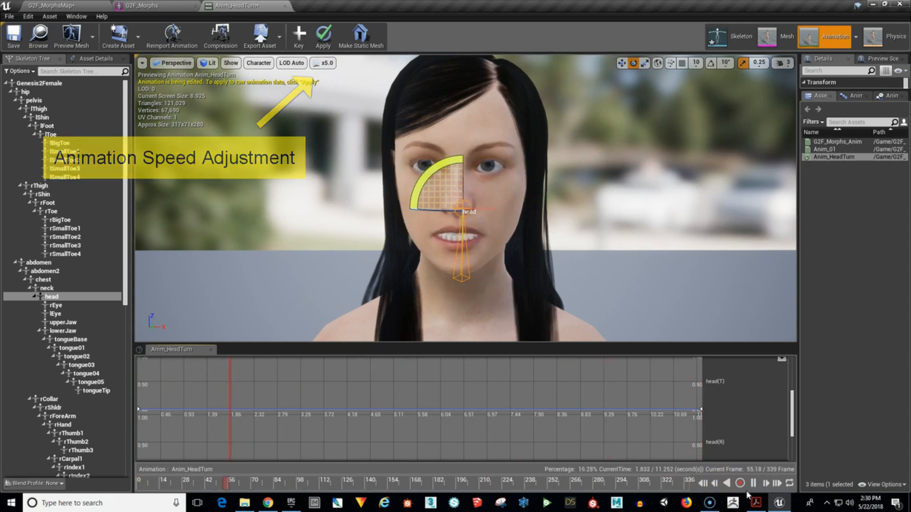
pyautogui.click(754, 484)
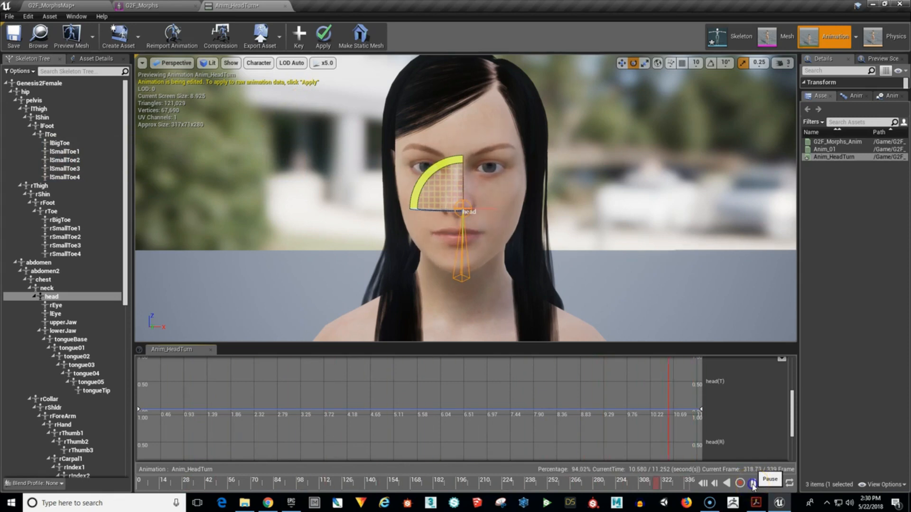
pyautogui.click(753, 484)
pyautogui.click(703, 483)
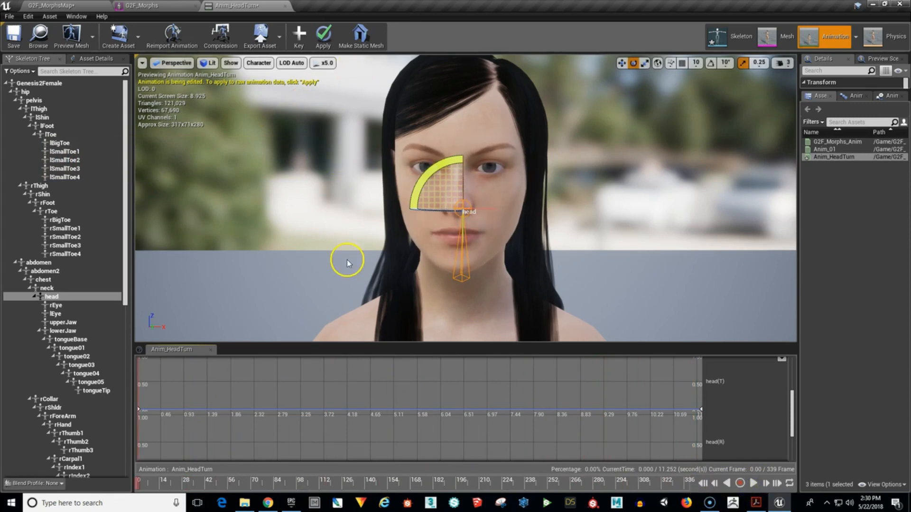
# Turn the head bone toward the character's left at about frame 100 and set a keyframe.
pyautogui.moveTo(142, 483); pyautogui.dragTo(301, 486)
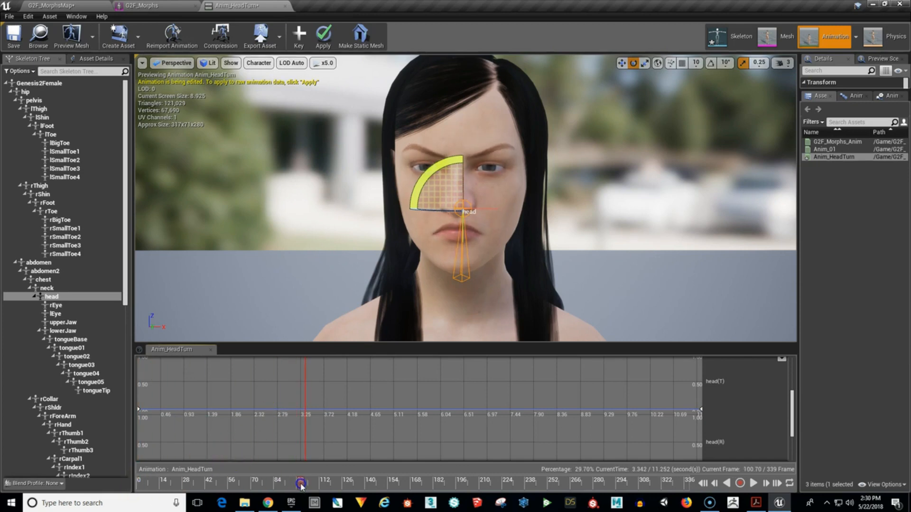
pyautogui.moveTo(424, 209); pyautogui.dragTo(518, 220)
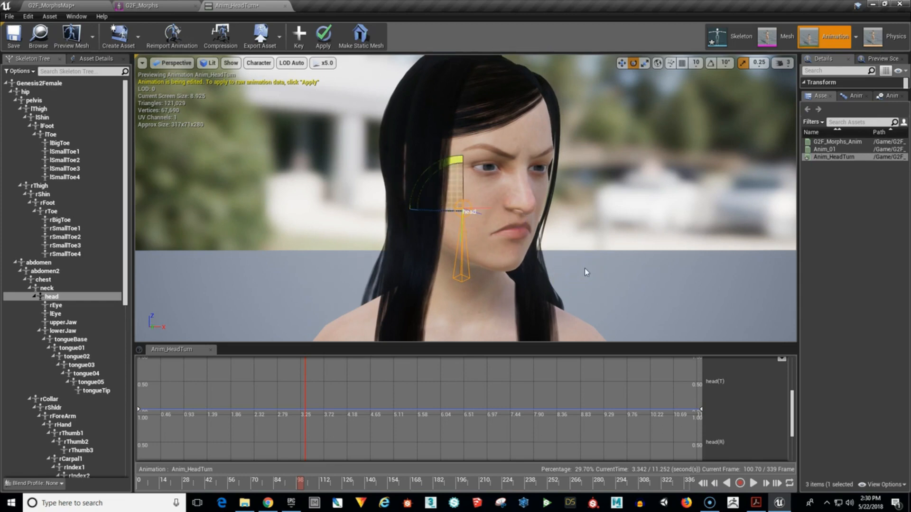
pyautogui.press('s')
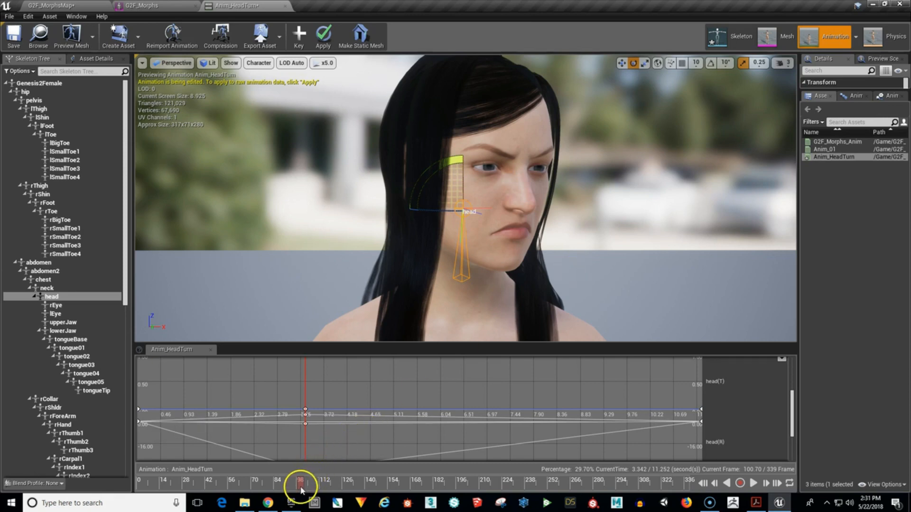
# Turn the head bone toward the character's right at about frame 256 and set a keyframe.
pyautogui.moveTo(299, 482); pyautogui.dragTo(554, 490)
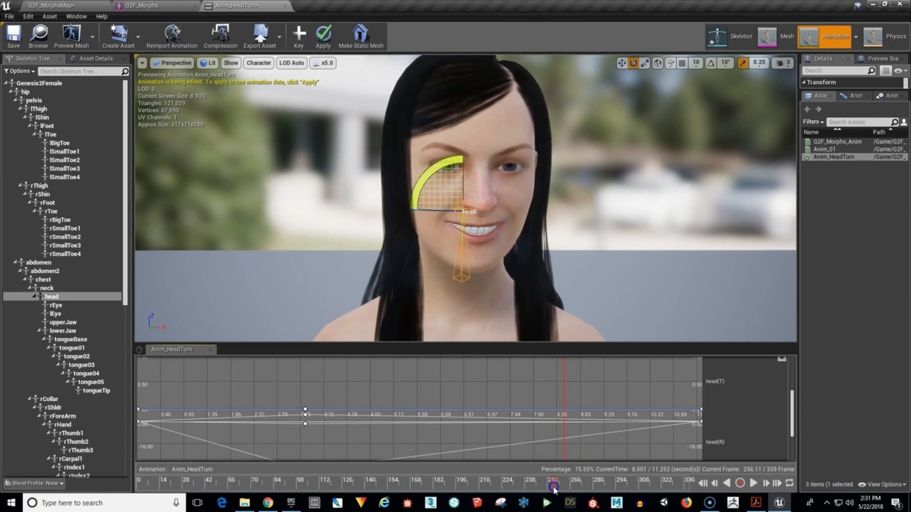
pyautogui.moveTo(437, 221); pyautogui.dragTo(285, 214)
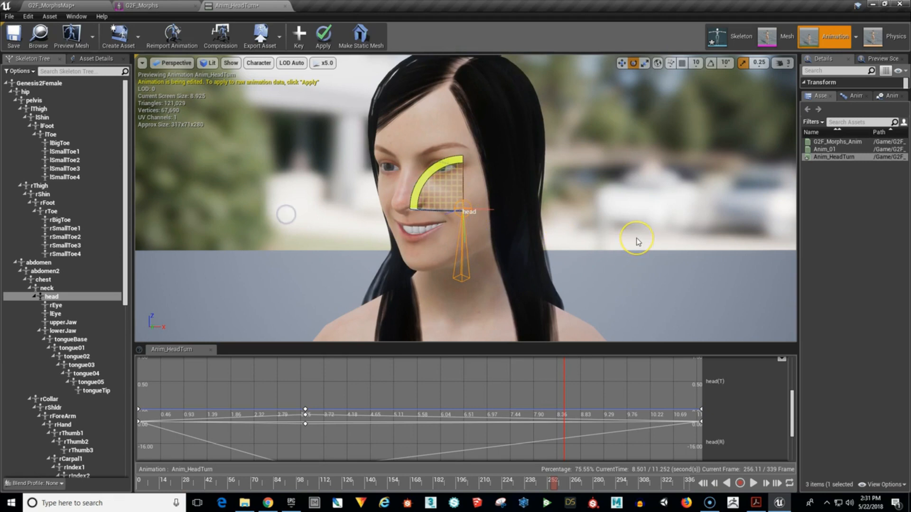
pyautogui.press('s')
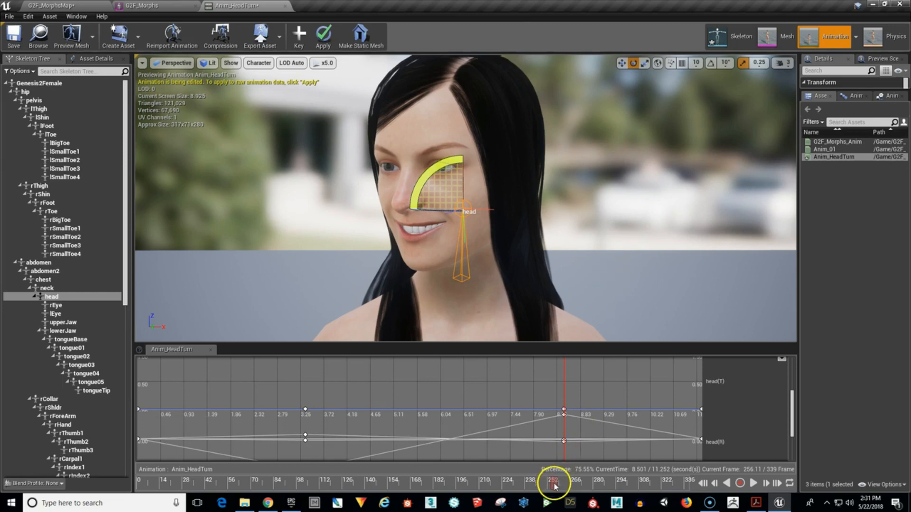
# Scrub and play the animation to review the left and right head turns with the bone gizmo deselected.
pyautogui.moveTo(554, 484); pyautogui.dragTo(523, 487)
pyautogui.moveTo(442, 483); pyautogui.dragTo(601, 488)
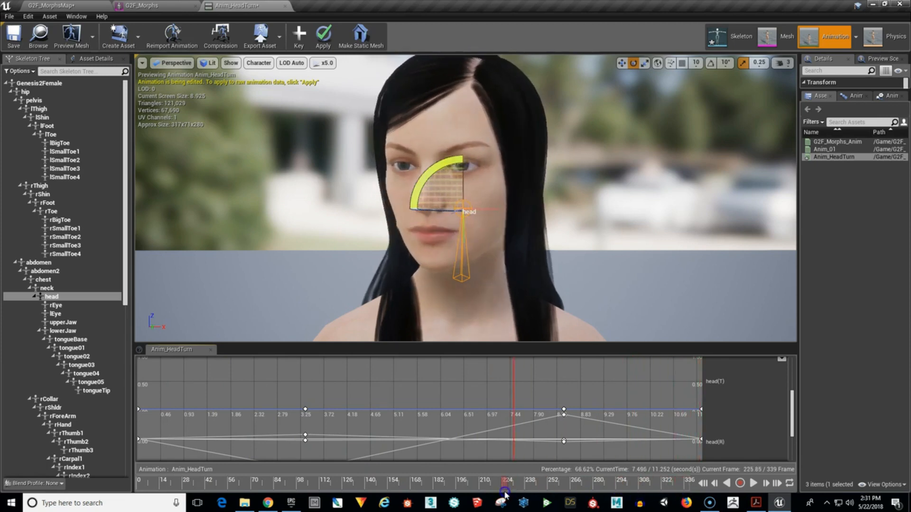
pyautogui.moveTo(314, 493); pyautogui.dragTo(449, 484)
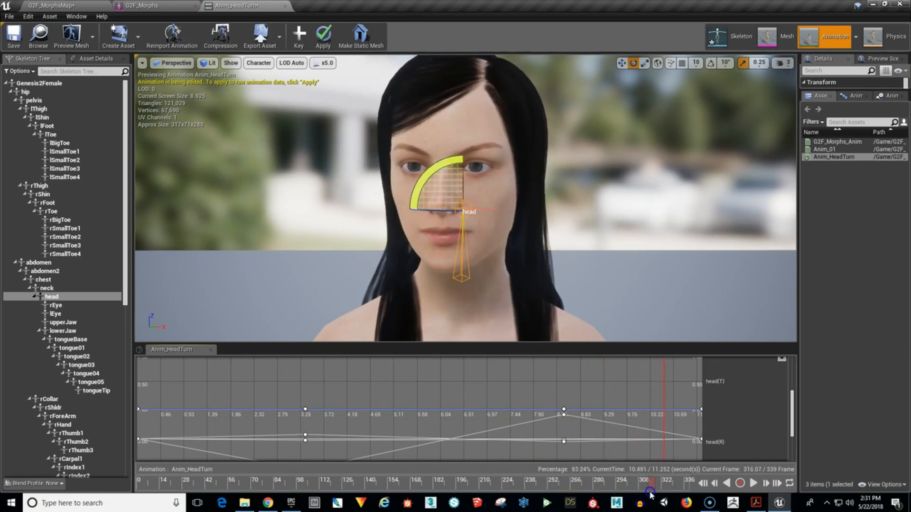
pyautogui.moveTo(708, 487); pyautogui.dragTo(184, 488)
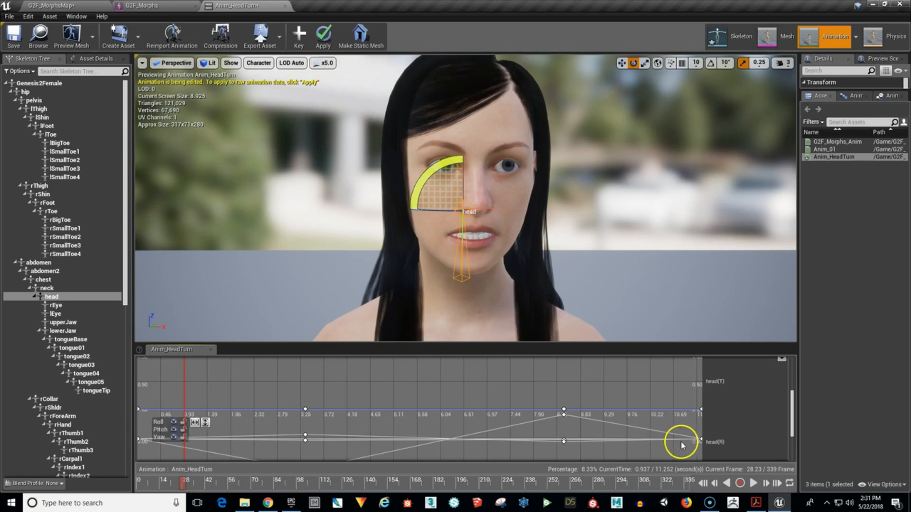
pyautogui.click(753, 483)
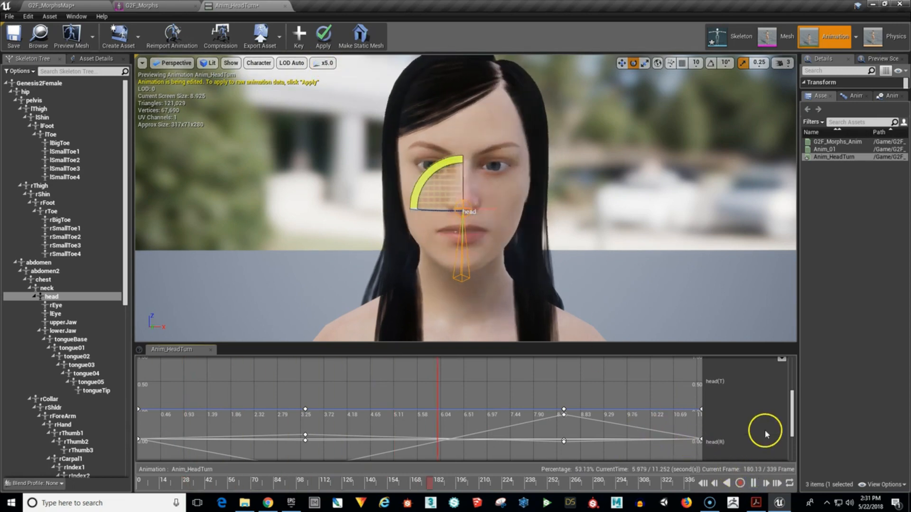
pyautogui.click(627, 149)
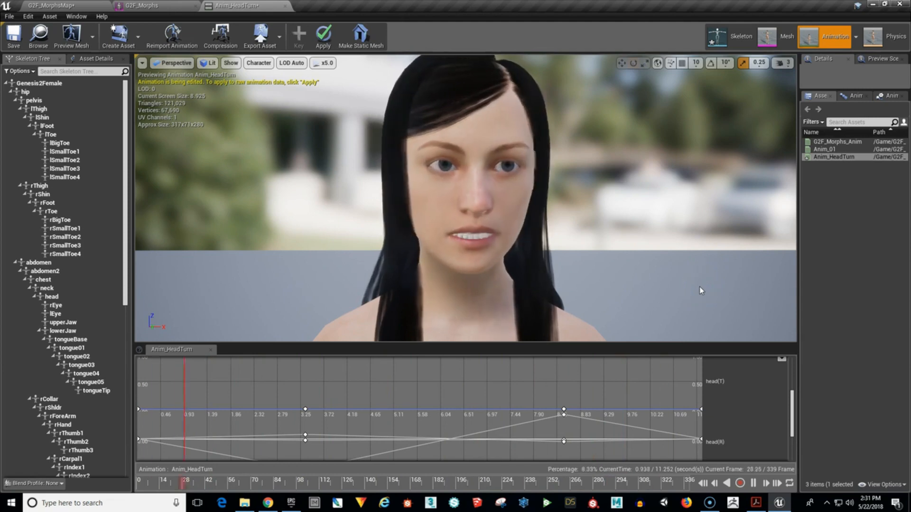
pyautogui.click(753, 484)
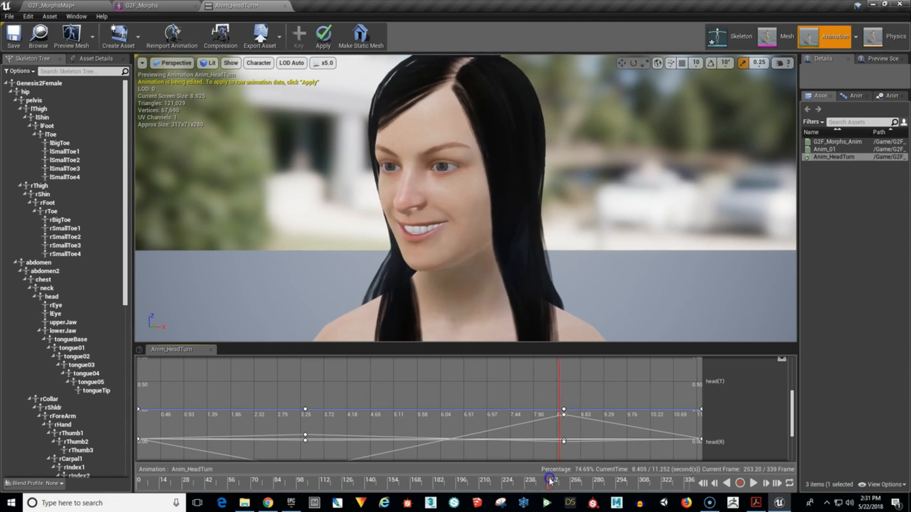
# Tilt the head bone upward at about frame 179, key it, and check the motion just before it.
pyautogui.moveTo(549, 482); pyautogui.dragTo(455, 488)
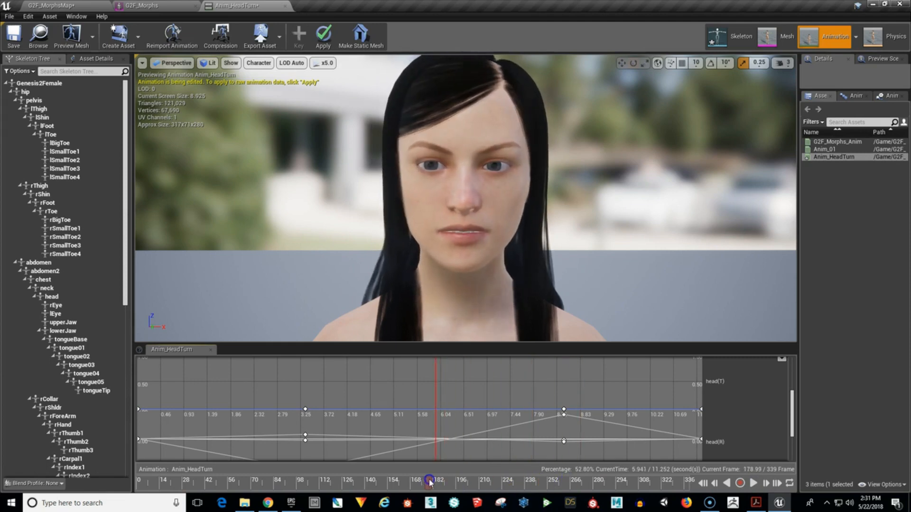
pyautogui.click(463, 178)
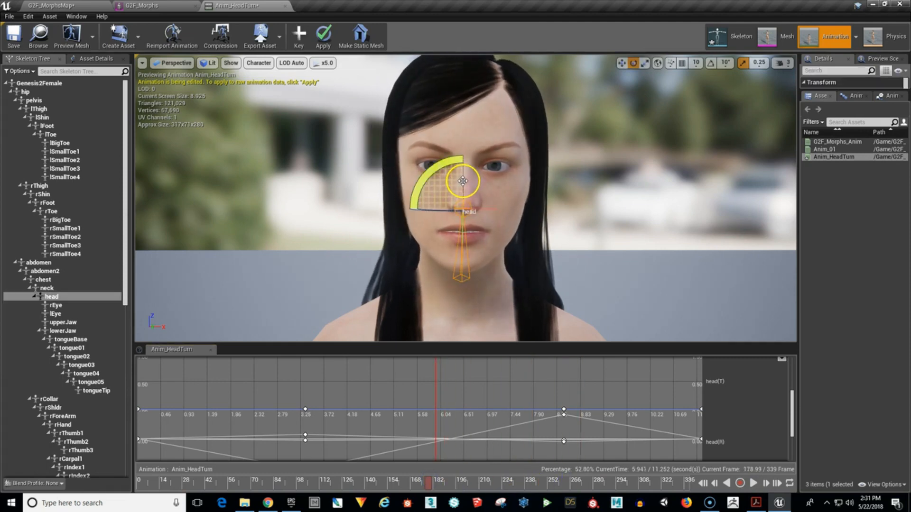
pyautogui.moveTo(461, 165); pyautogui.dragTo(462, 135)
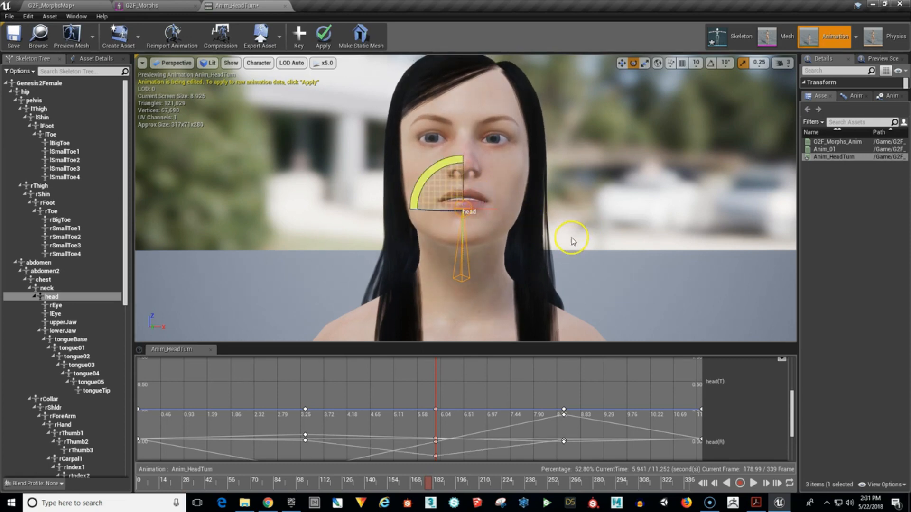
pyautogui.moveTo(431, 480); pyautogui.dragTo(392, 508)
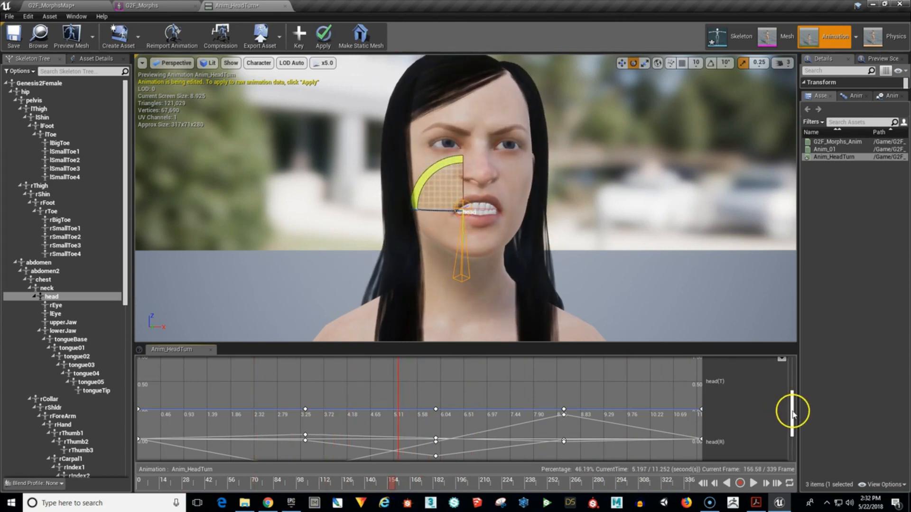
# Smooth the head rotation curves by giving all the middle rotation keyframes cubic interpolation.
pyautogui.moveTo(792, 412); pyautogui.dragTo(796, 422)
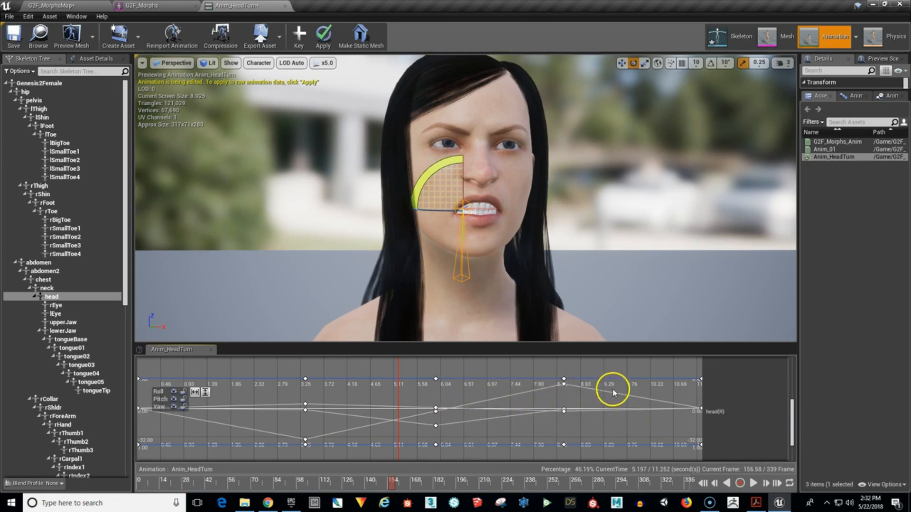
pyautogui.moveTo(552, 385); pyautogui.dragTo(576, 419)
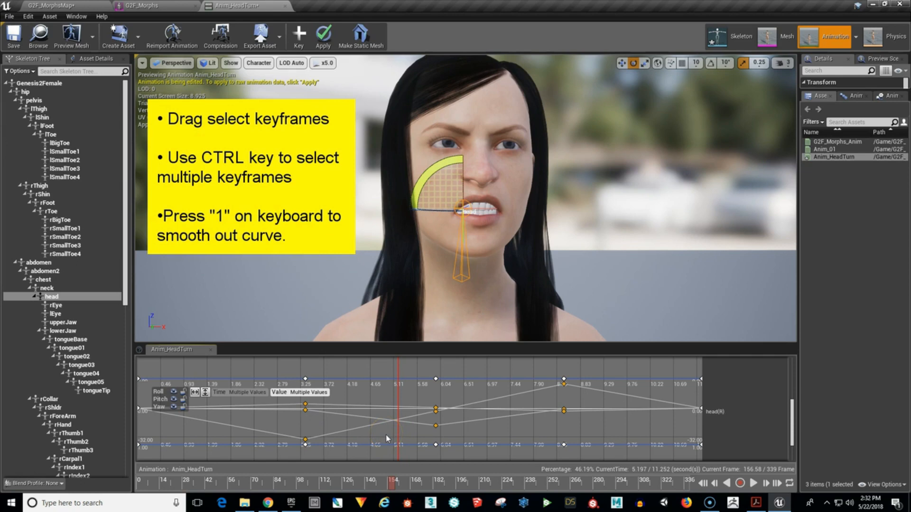
pyautogui.press('1')
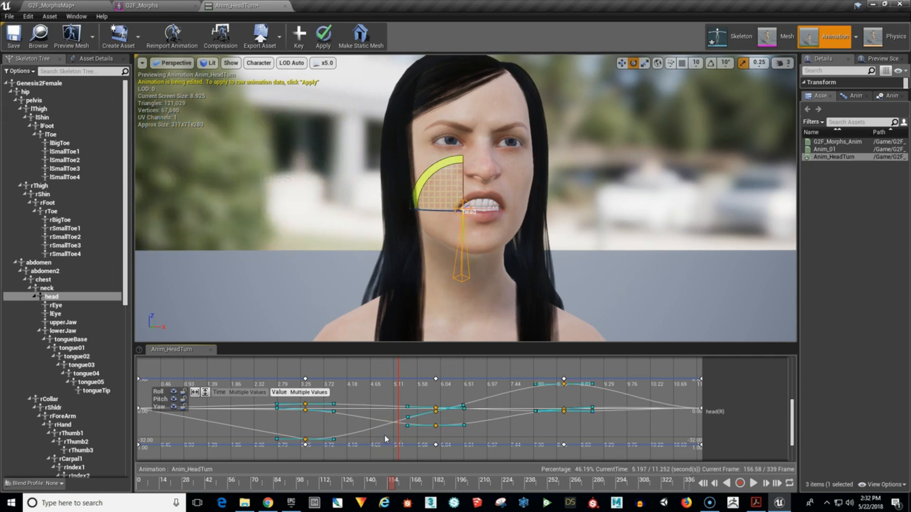
pyautogui.click(619, 423)
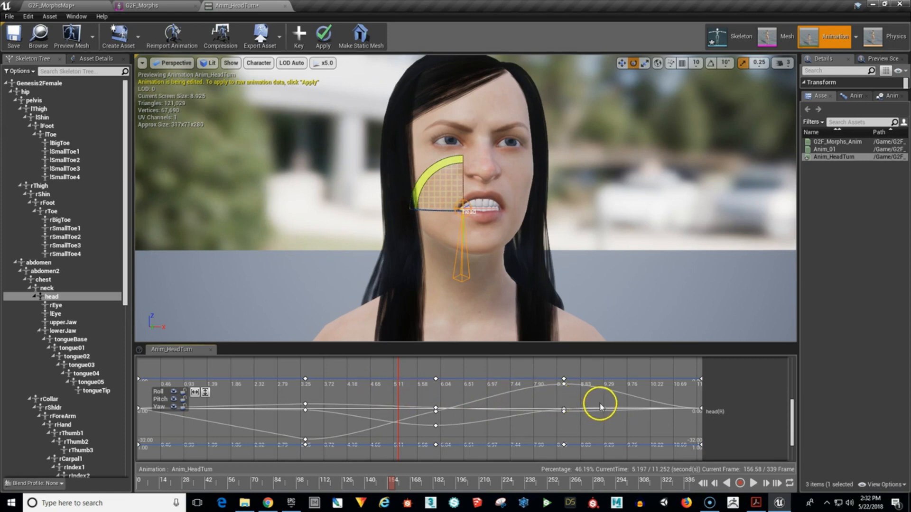
# Scrub and play the animation to review the smoothed head motion.
pyautogui.moveTo(388, 489); pyautogui.dragTo(462, 491)
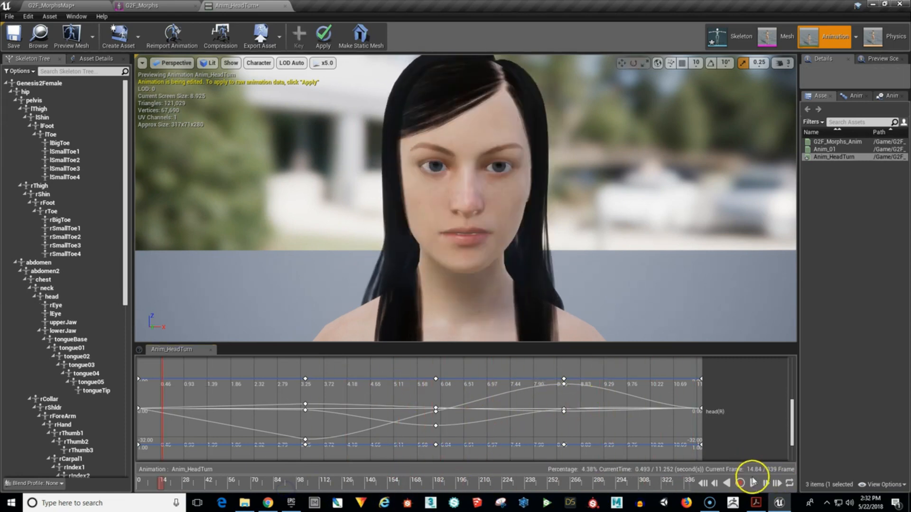
pyautogui.click(752, 482)
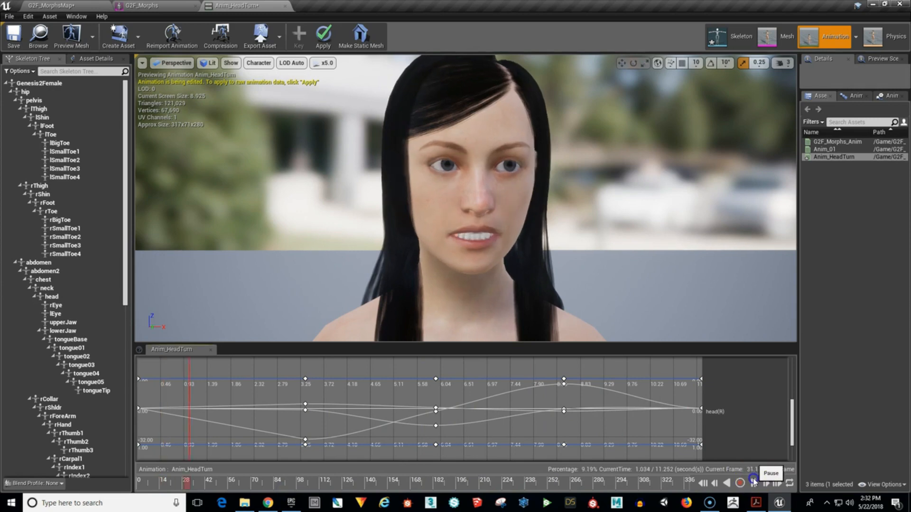
pyautogui.click(751, 423)
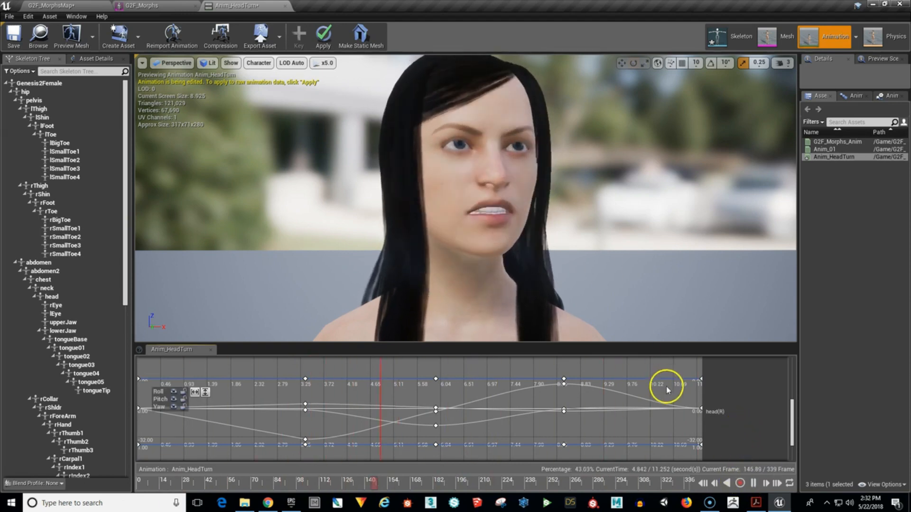
pyautogui.click(752, 482)
# Set the playback speed to x1.0 and move the playhead to about frame 158.
pyautogui.click(328, 64)
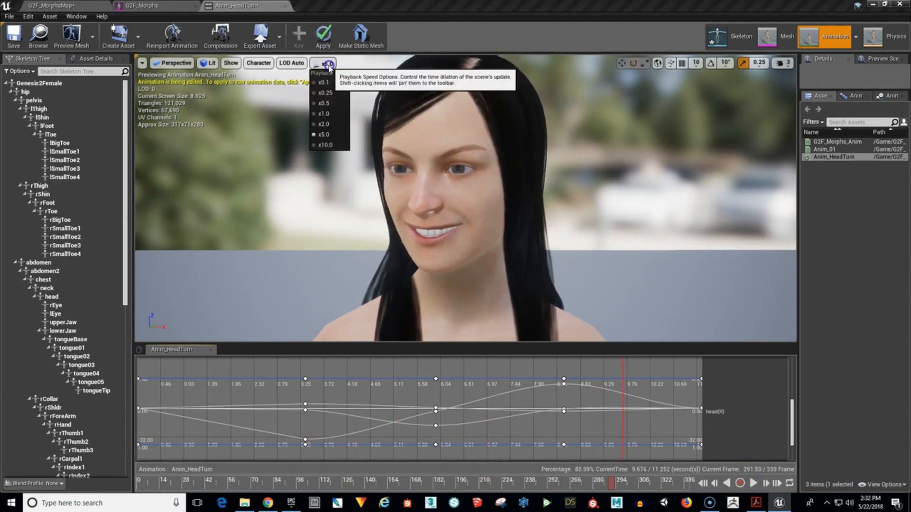
pyautogui.click(323, 113)
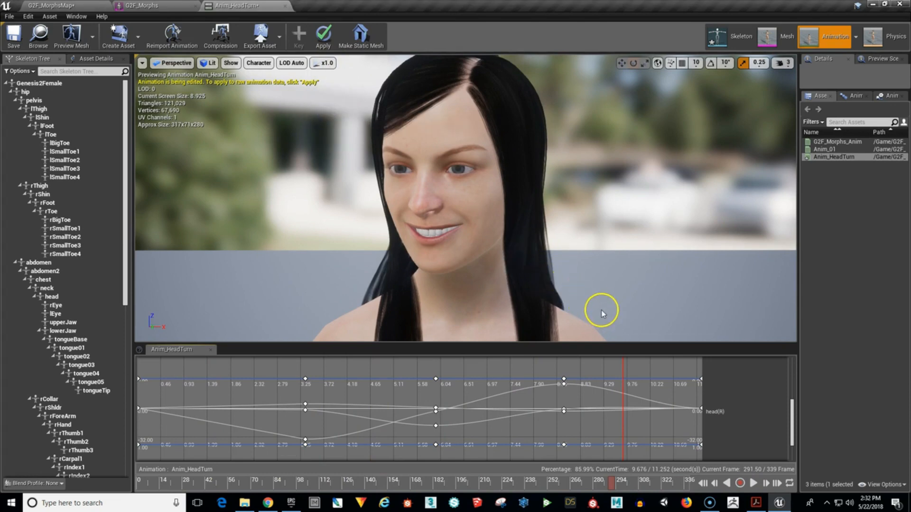
pyautogui.moveTo(610, 487); pyautogui.dragTo(453, 505)
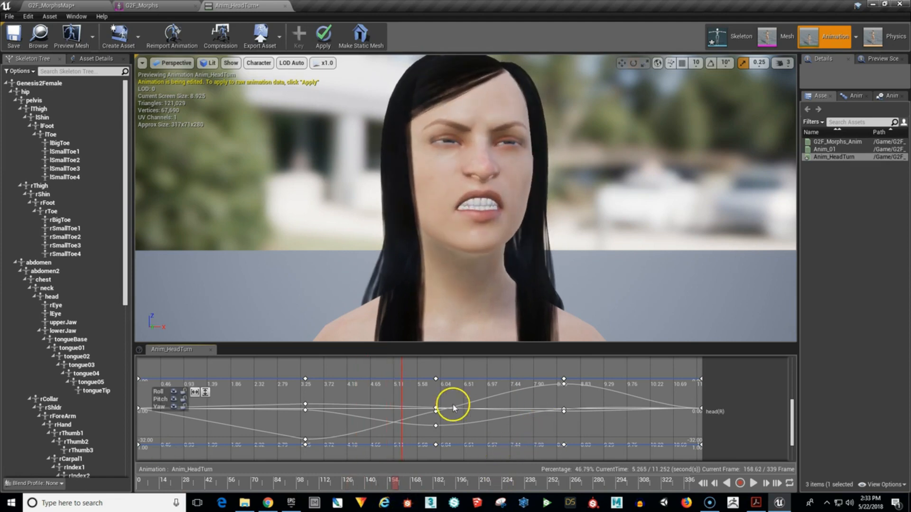
# Select the head rotation keyframes at 5.94 s and lower the pitch key slightly on its curve.
pyautogui.moveTo(444, 436); pyautogui.dragTo(444, 434)
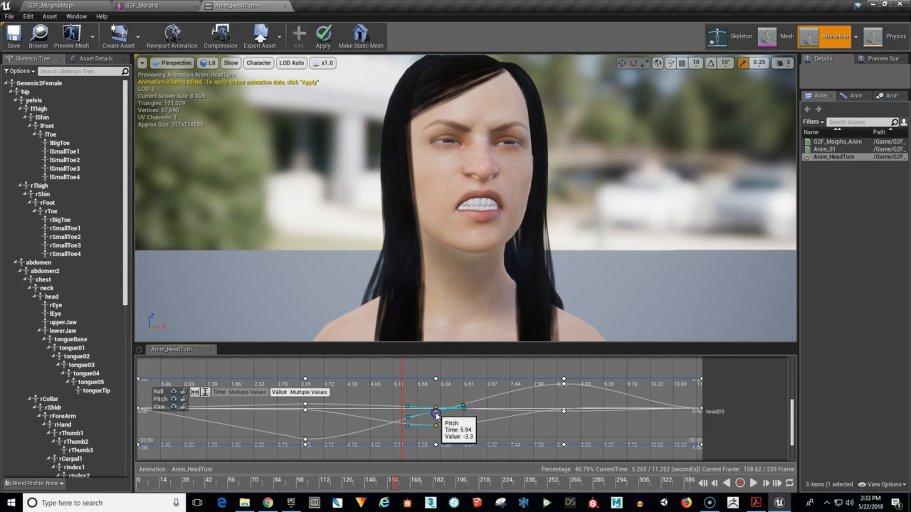
pyautogui.moveTo(436, 413)
pyautogui.mouseDown()
pyautogui.moveTo(402, 420)
pyautogui.moveTo(455, 415)
pyautogui.moveTo(375, 417)
pyautogui.moveTo(444, 417)
pyautogui.moveTo(385, 425)
pyautogui.moveTo(507, 410)
pyautogui.moveTo(431, 414)
pyautogui.moveTo(504, 405)
pyautogui.moveTo(433, 415)
pyautogui.moveTo(435, 425)
pyautogui.mouseUp()
pyautogui.click(435, 414)
pyautogui.click(505, 393)
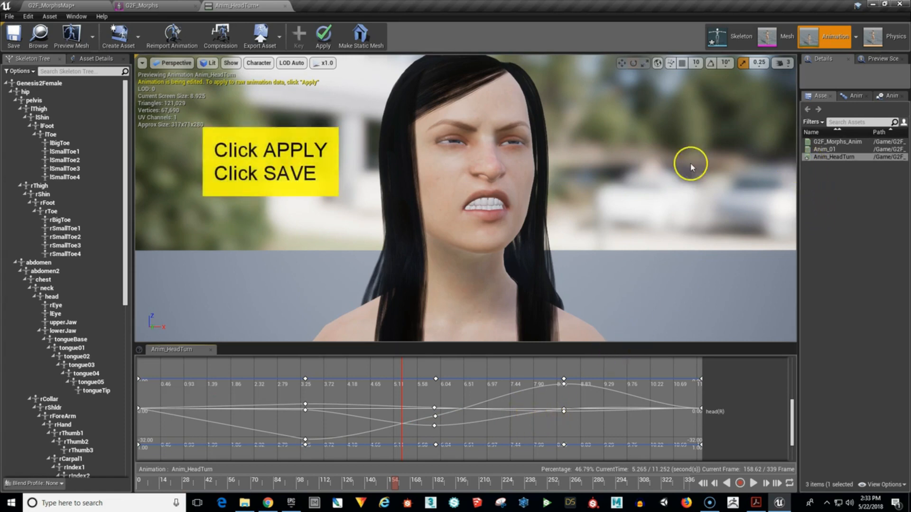
# Apply the head bone edits to the raw animation data and save Anim_HeadTurn.
pyautogui.click(325, 37)
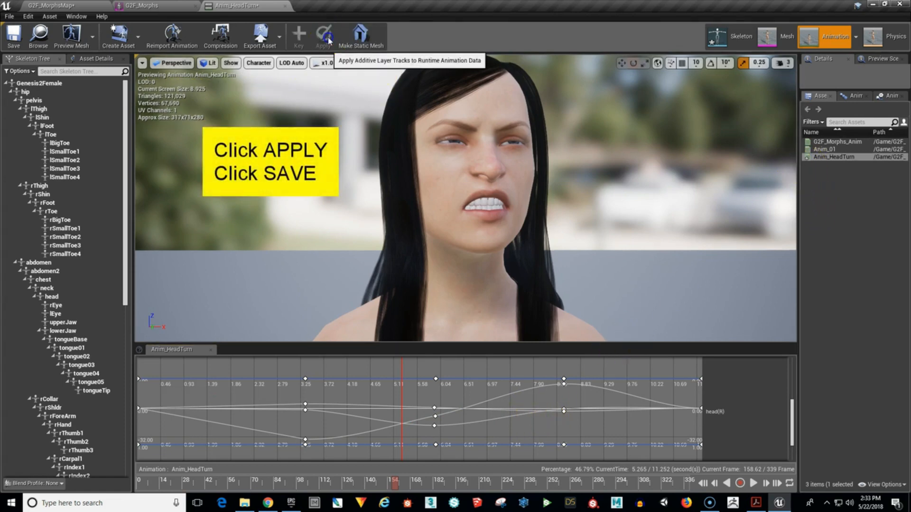
pyautogui.click(13, 43)
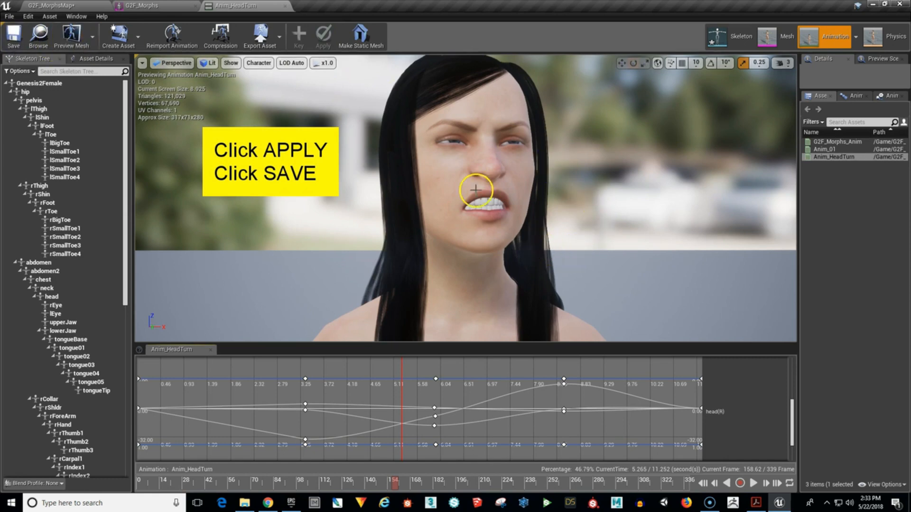
# In the G2F_MorphsMap level, set the Anim_01 character's animation to play to Anim_HeadTurn.
pyautogui.click(54, 5)
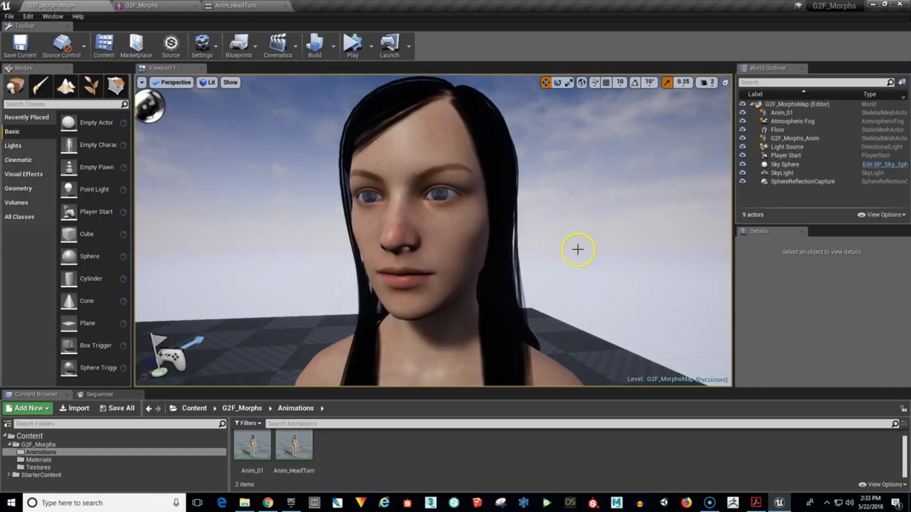
pyautogui.click(452, 242)
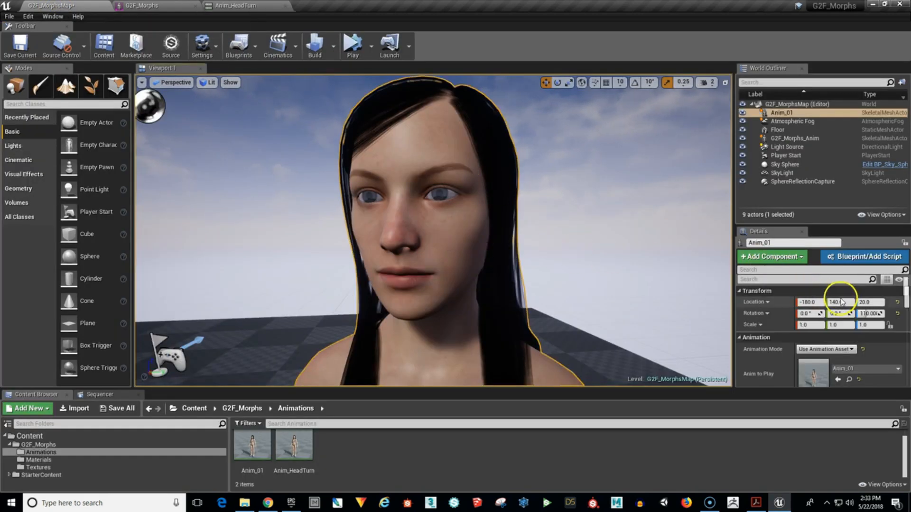
pyautogui.click(882, 369)
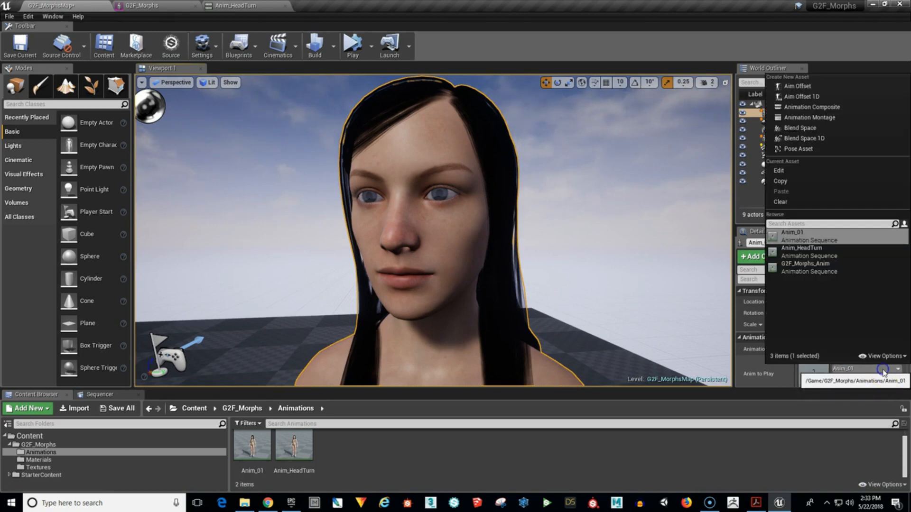
pyautogui.click(814, 250)
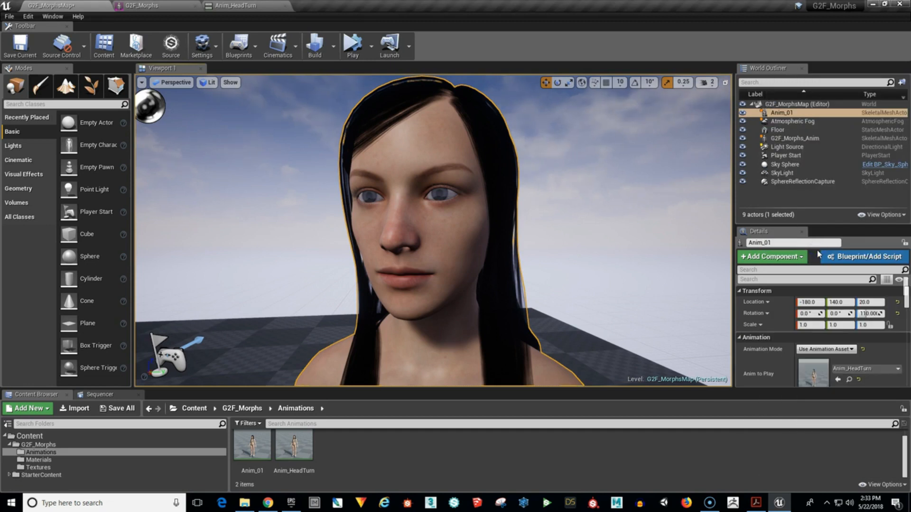
# Simulate the level to review the character's head-turn animation without its selection outline, and return to the Anim_HeadTurn editor.
pyautogui.click(369, 49)
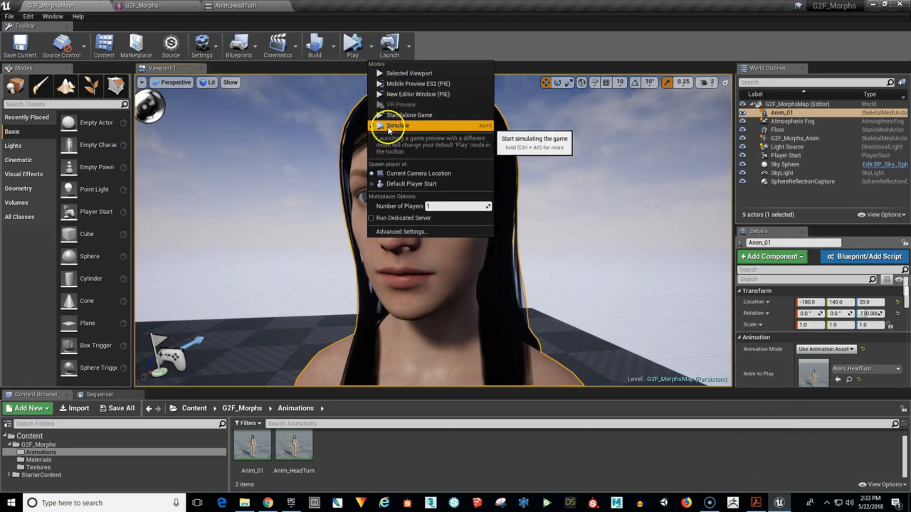
pyautogui.click(350, 42)
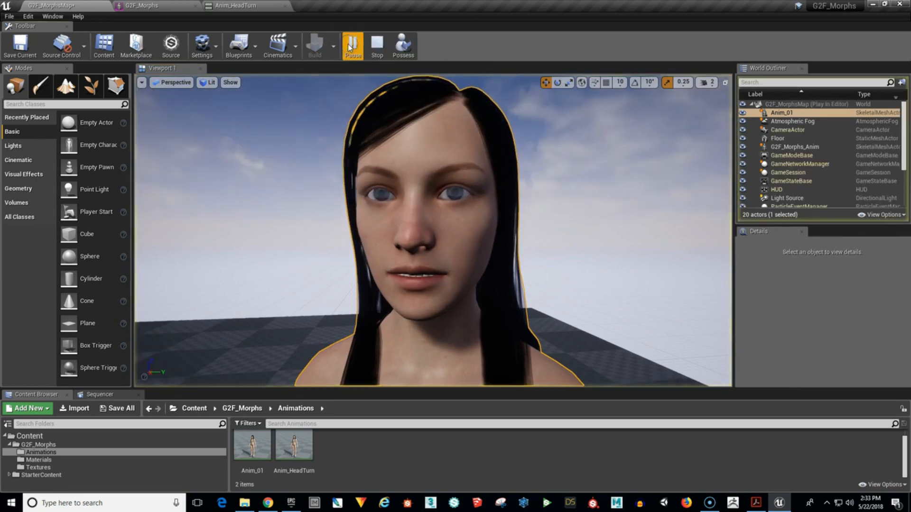
pyautogui.click(648, 229)
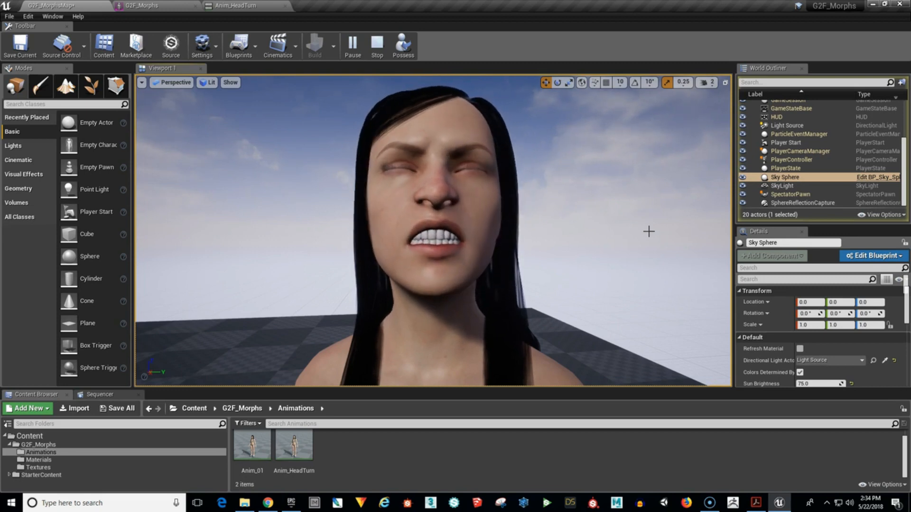
pyautogui.click(263, 6)
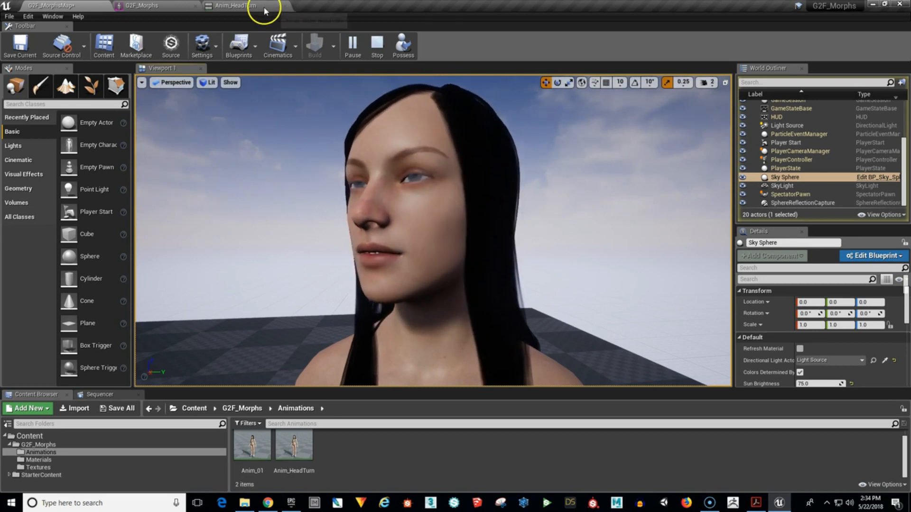